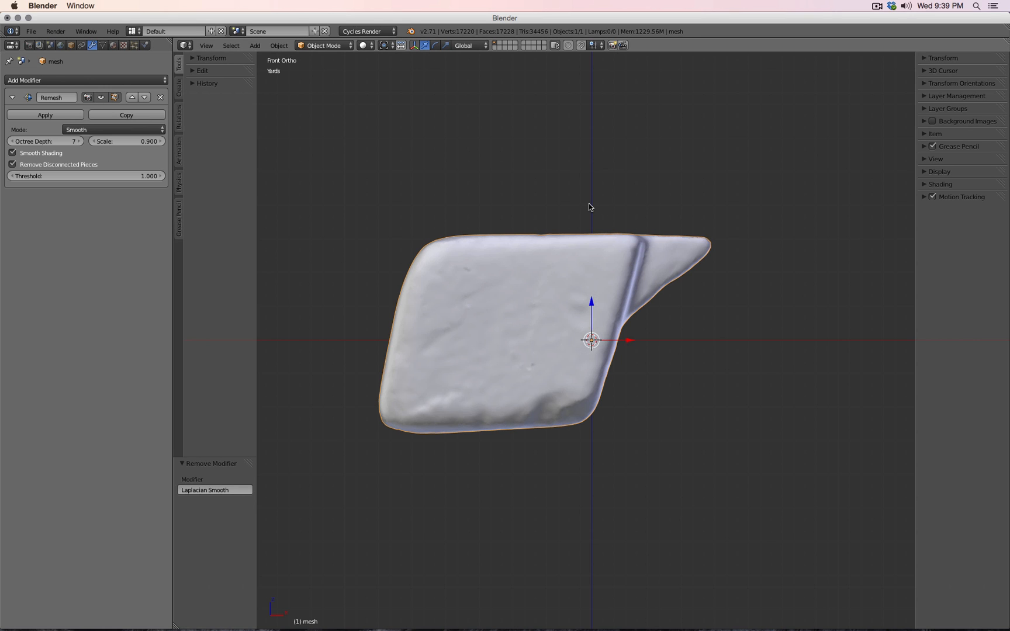
- Check the remeshed handle scan in top, side and front views, then switch to Alias AutoStudio
{"action": "scroll", "coordinate": [588, 207], "scroll_direction": "up", "scroll_amount": 5}
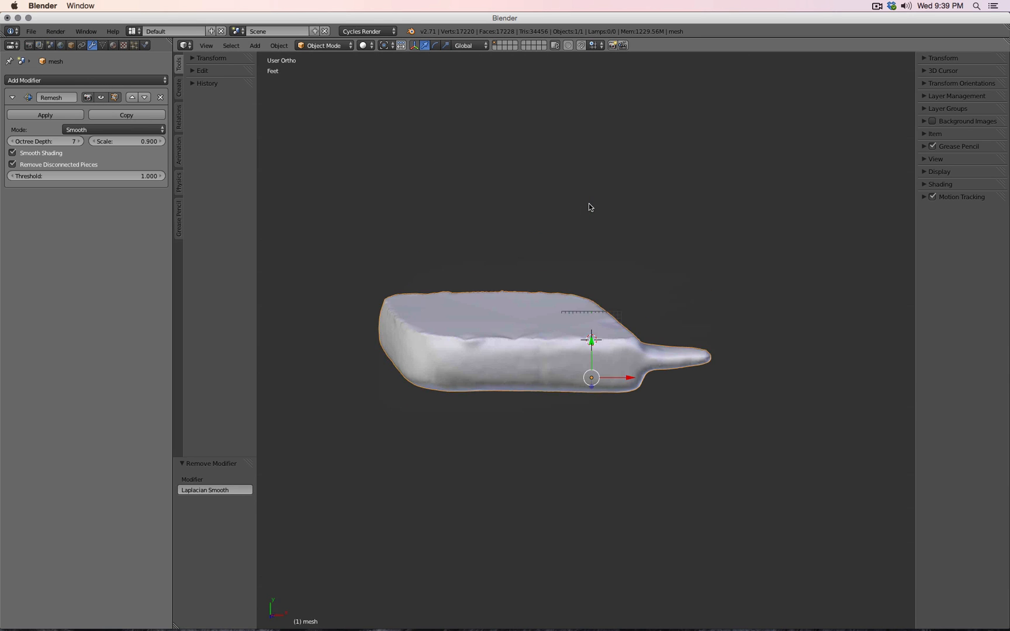
{"action": "key", "text": "KP_7"}
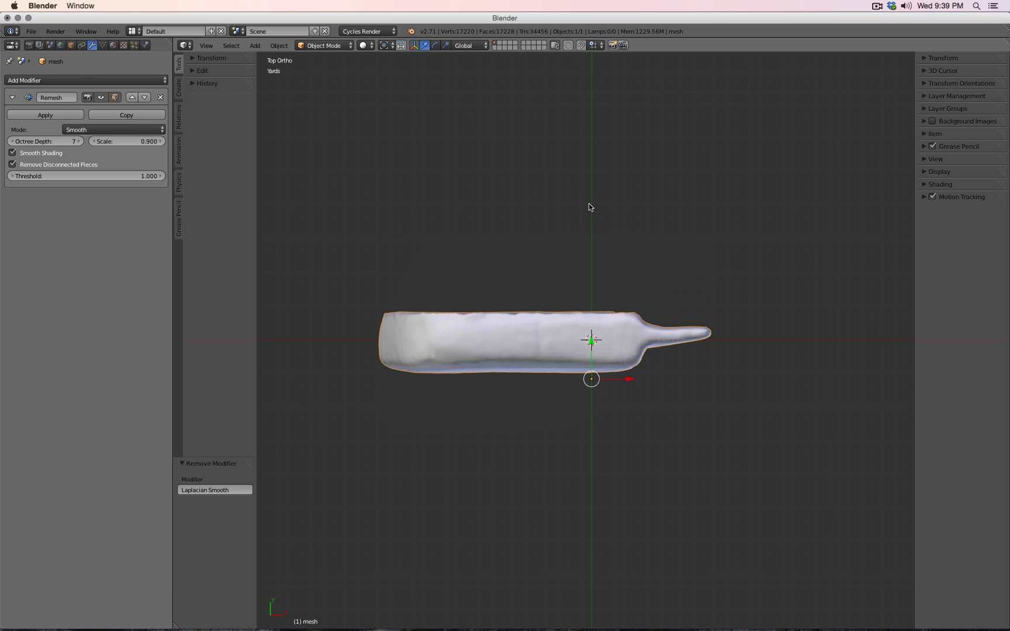
{"action": "key", "text": "KP_3"}
{"action": "key", "text": "KP_1"}
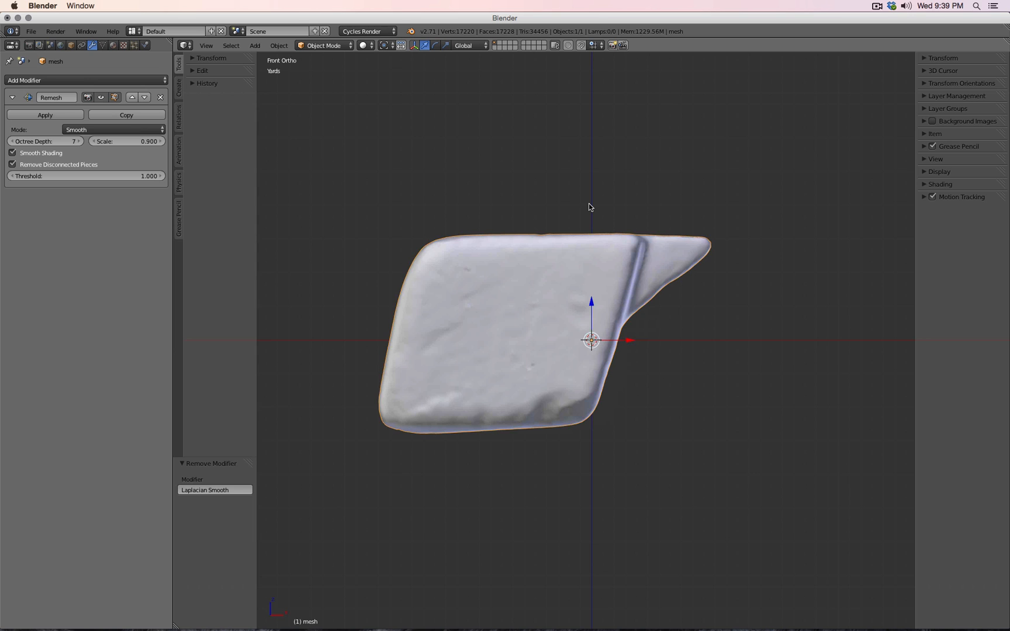
{"action": "key", "text": "super+Tab"}
{"action": "key", "text": "super+Tab"}
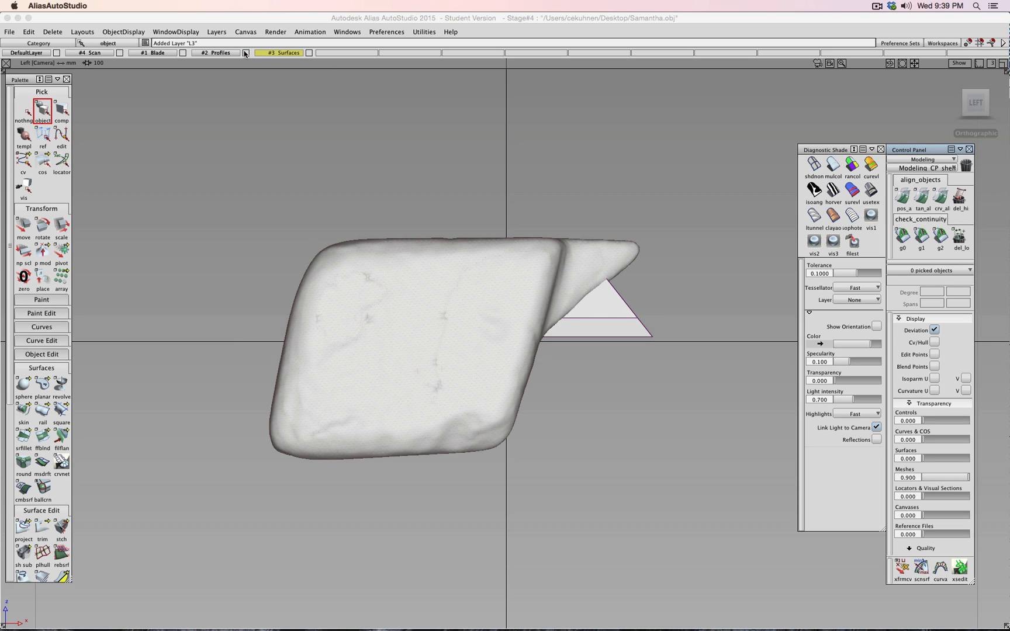
{"action": "left_click", "coordinate": [119, 53]}
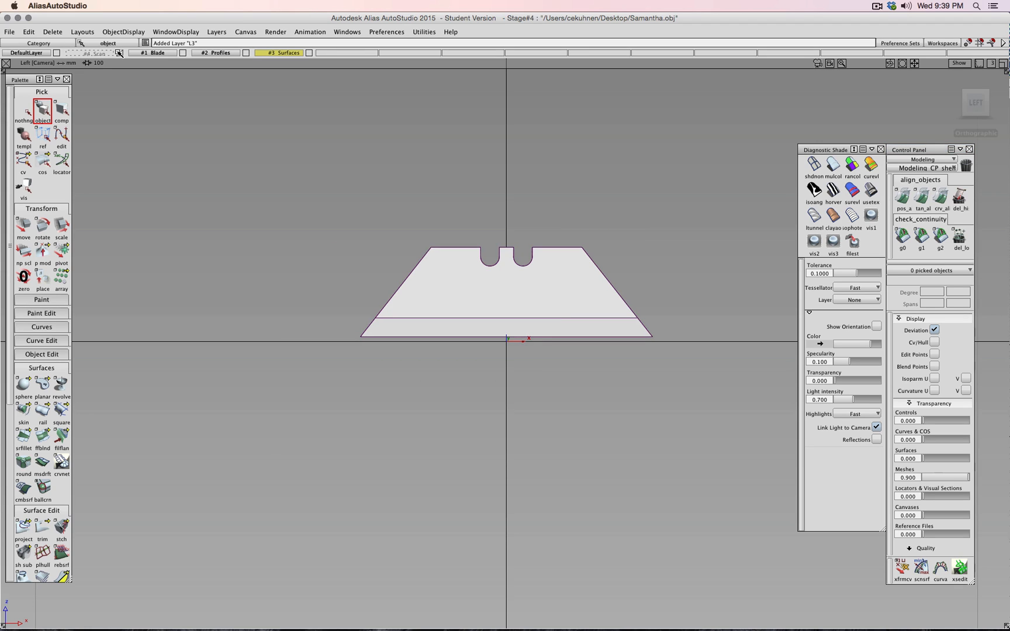
{"action": "left_click", "coordinate": [118, 53]}
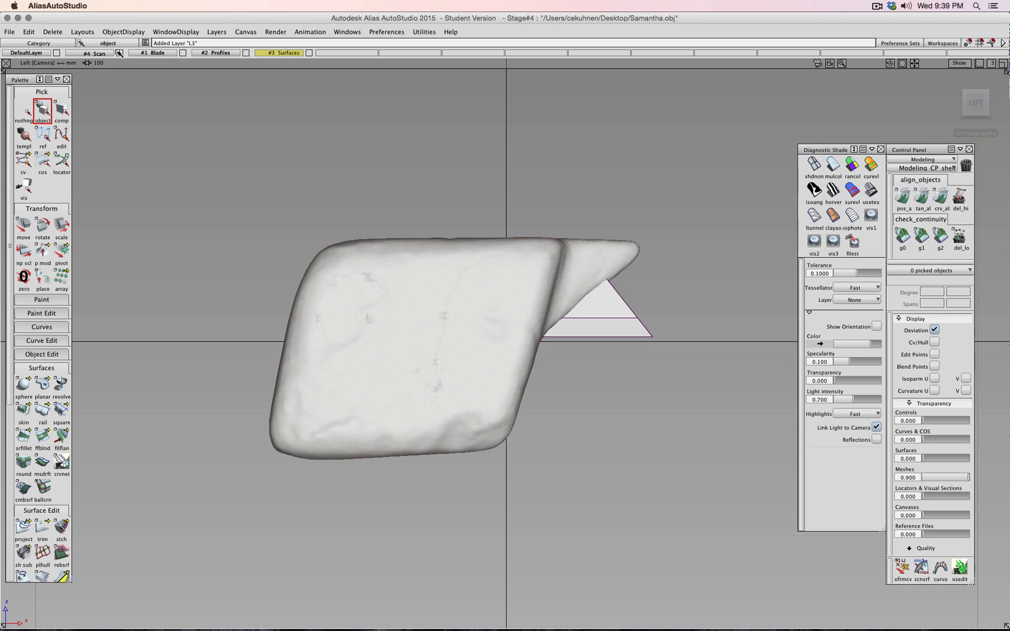
{"action": "left_click", "coordinate": [118, 53]}
{"action": "left_click", "coordinate": [118, 53]}
{"action": "left_click", "coordinate": [118, 53]}
{"action": "left_click", "coordinate": [119, 53]}
{"action": "left_click", "coordinate": [119, 53]}
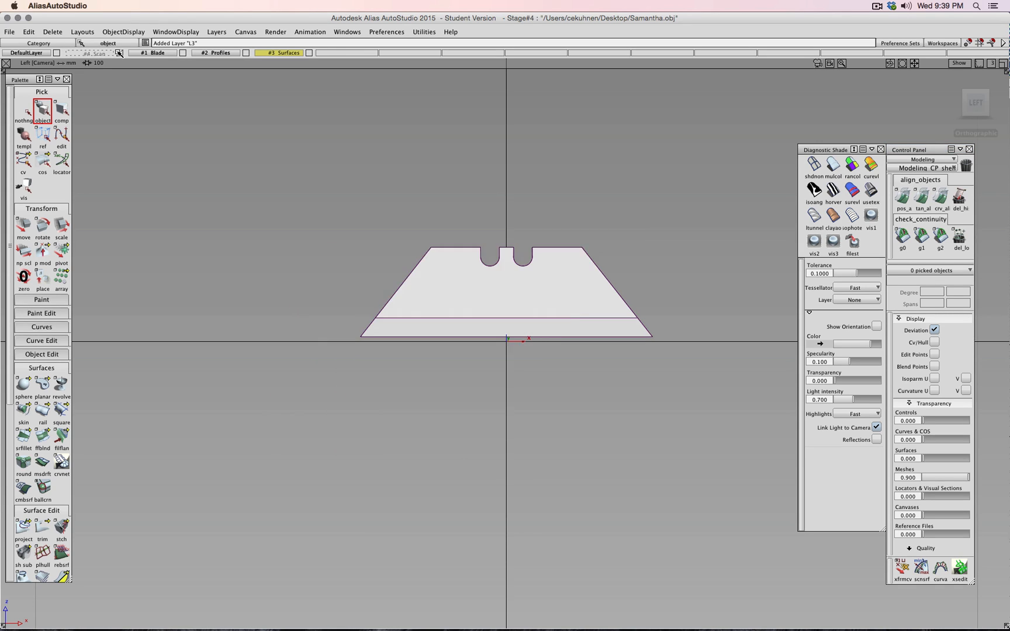
{"action": "left_click", "coordinate": [119, 53]}
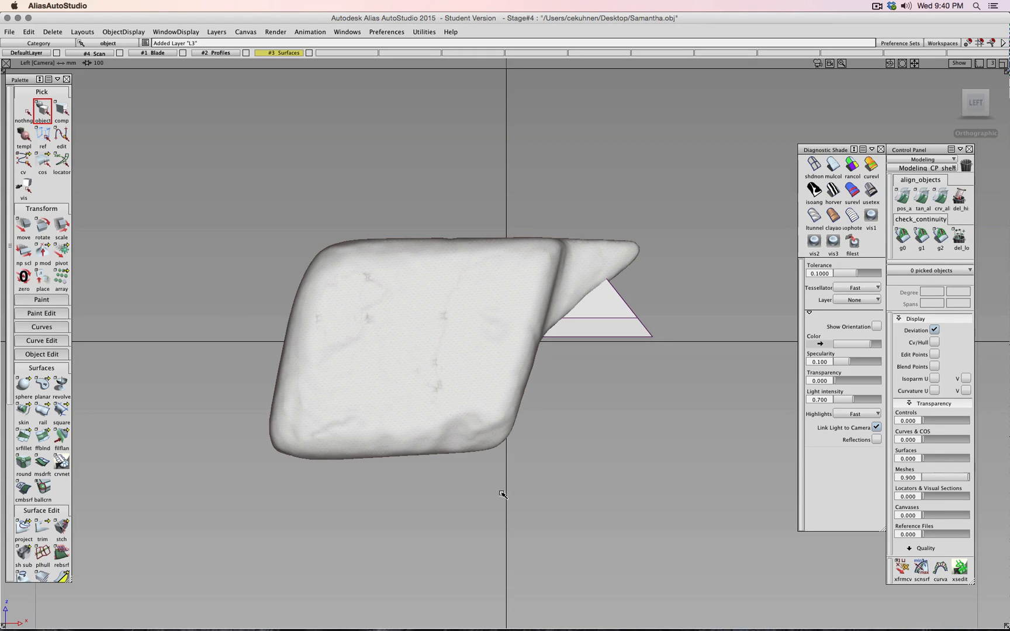
{"action": "left_click", "coordinate": [994, 102]}
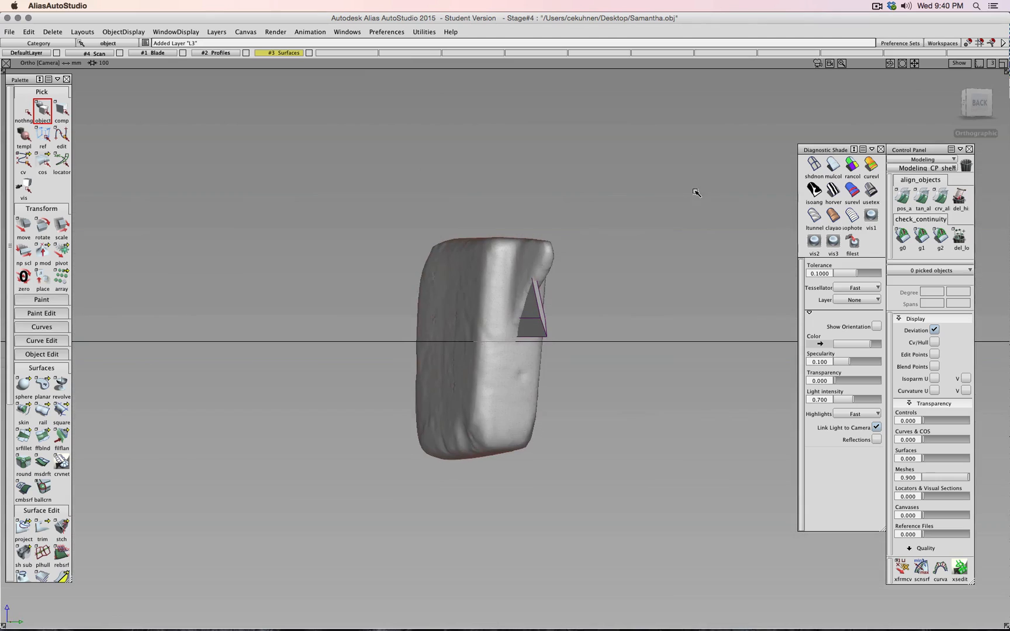
{"action": "left_click", "coordinate": [966, 103]}
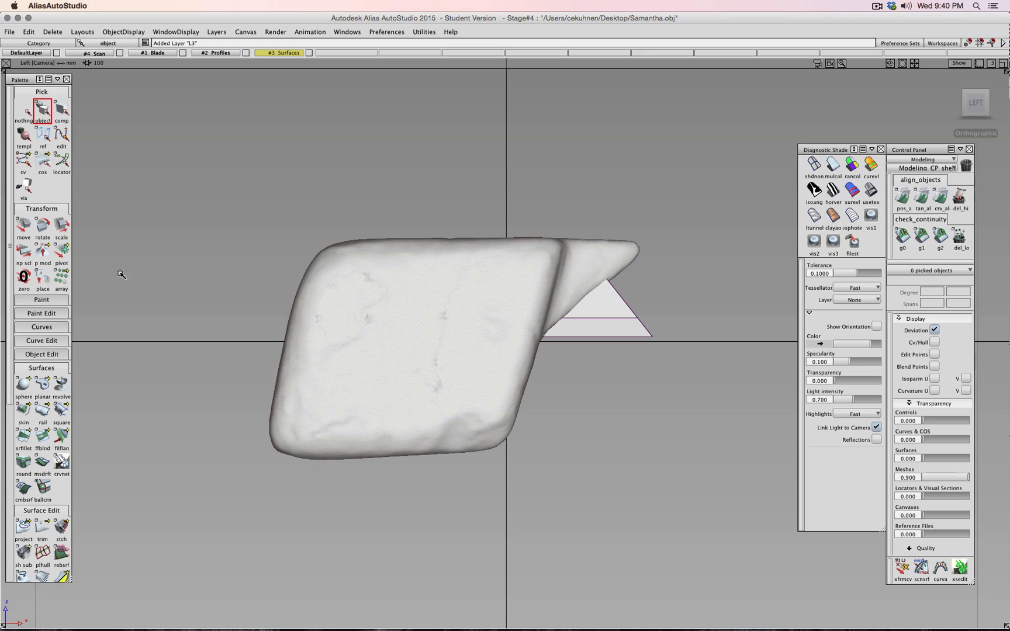
- Draw a straight CV line up the handle scan's left edge
{"action": "left_click", "coordinate": [41, 327]}
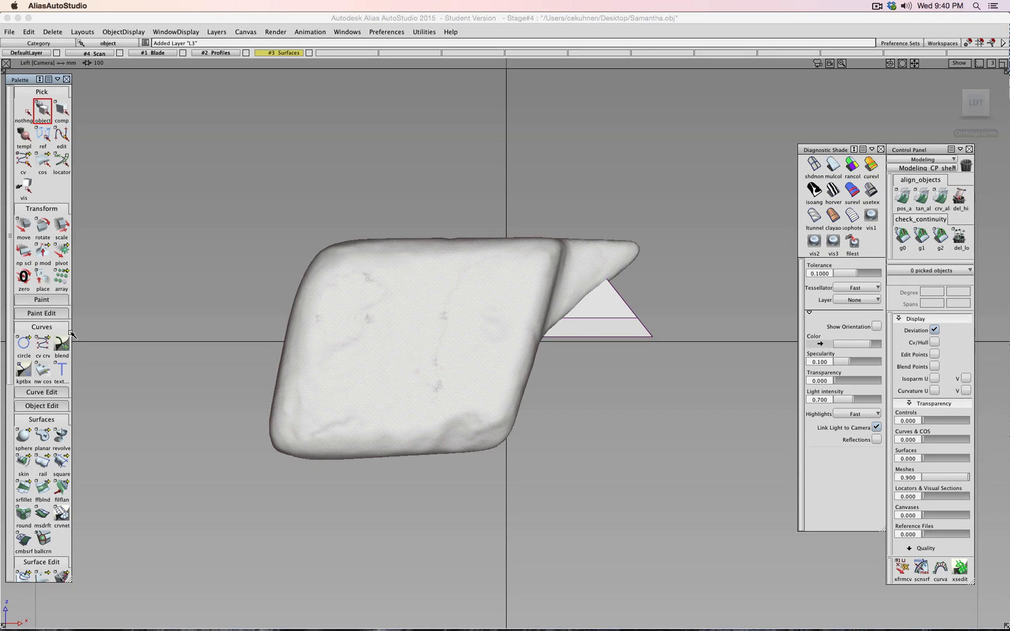
{"action": "left_click", "coordinate": [42, 345]}
{"action": "left_click", "coordinate": [260, 455]}
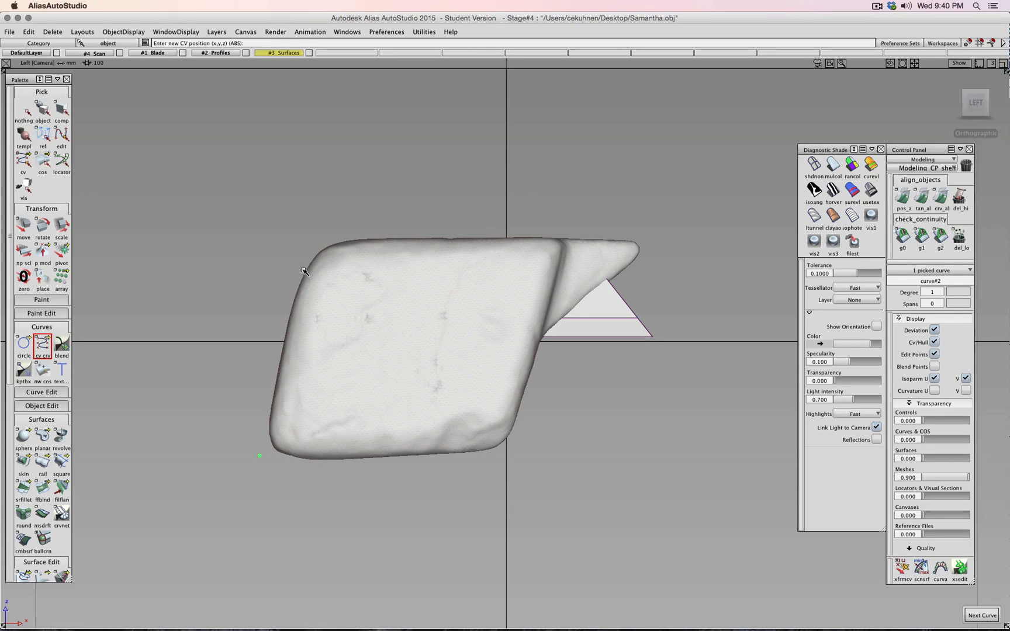
{"action": "left_click", "coordinate": [306, 244]}
{"action": "left_click_drag", "start_coordinate": [372, 177], "coordinate": [376, 148], "text": "ctrl+shift"}
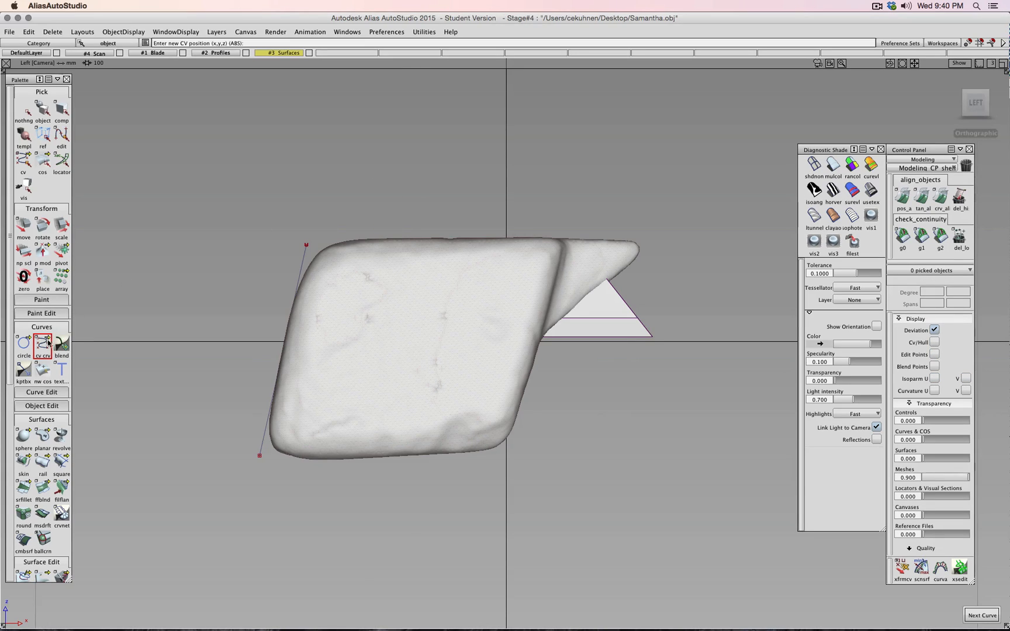
- Draw a straight line along the scan's top edge, redoing a misplaced first attempt
{"action": "left_click", "coordinate": [306, 245]}
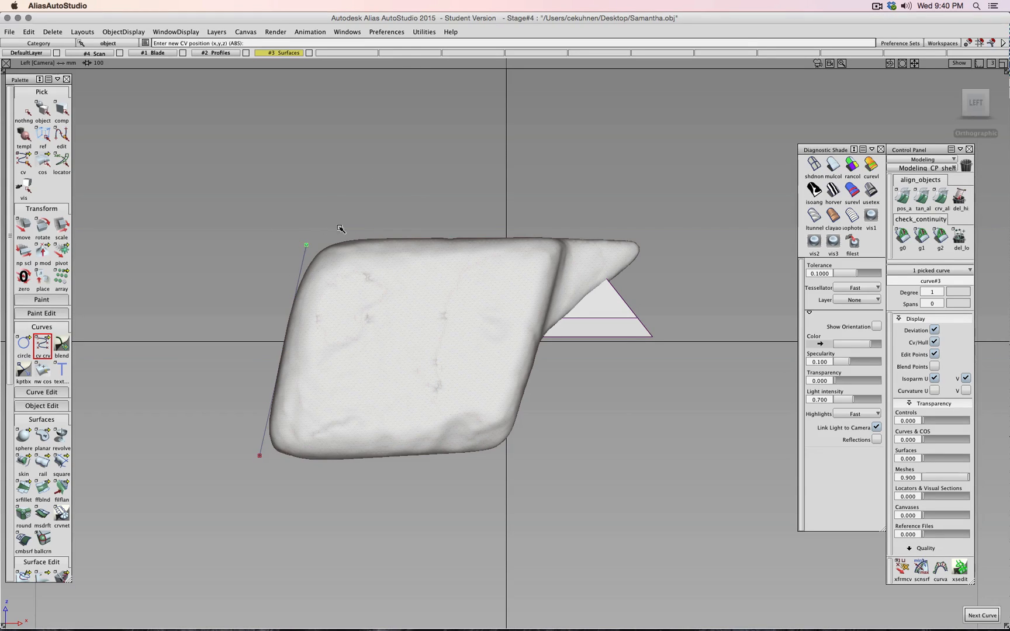
{"action": "left_click_drag", "start_coordinate": [421, 223], "coordinate": [677, 235]}
{"action": "key", "text": "super+z"}
{"action": "key", "text": "super+z"}
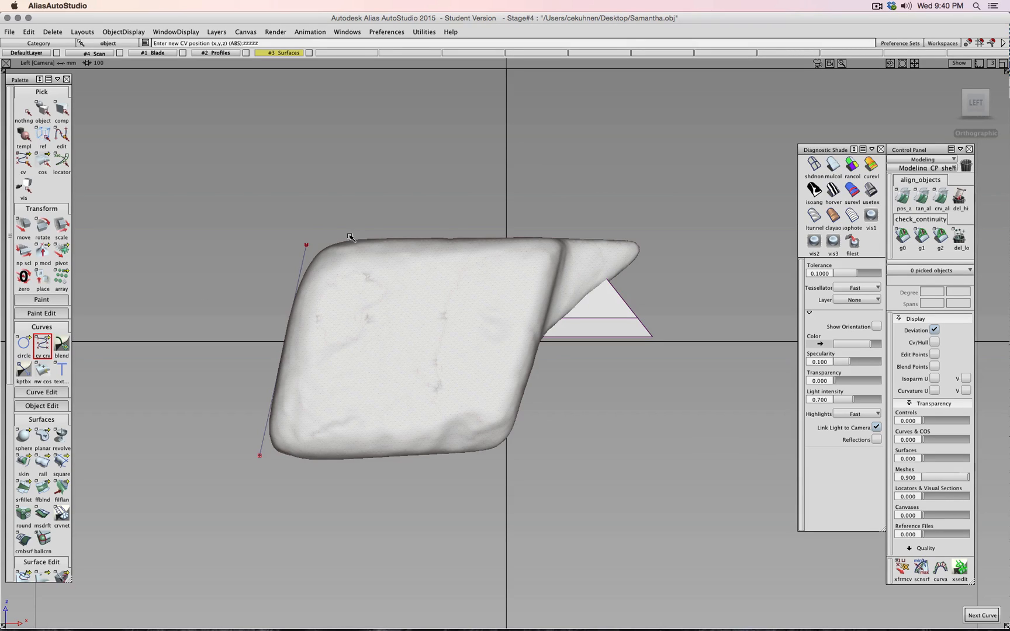
{"action": "left_click_drag", "start_coordinate": [351, 236], "coordinate": [361, 234]}
{"action": "left_click_drag", "start_coordinate": [602, 227], "coordinate": [625, 215]}
- Pull the left line's top CV down to leave a corner gap, then pick ep crv
{"action": "left_click_drag", "start_coordinate": [281, 241], "coordinate": [340, 236]}
{"action": "middle_click", "coordinate": [318, 210], "text": "ctrl+shift"}
{"action": "left_click_drag", "start_coordinate": [289, 231], "coordinate": [315, 252]}
{"action": "middle_click_drag", "start_coordinate": [328, 232], "coordinate": [325, 212], "text": "ctrl+shift"}
{"action": "left_click_drag", "start_coordinate": [325, 212], "coordinate": [316, 243]}
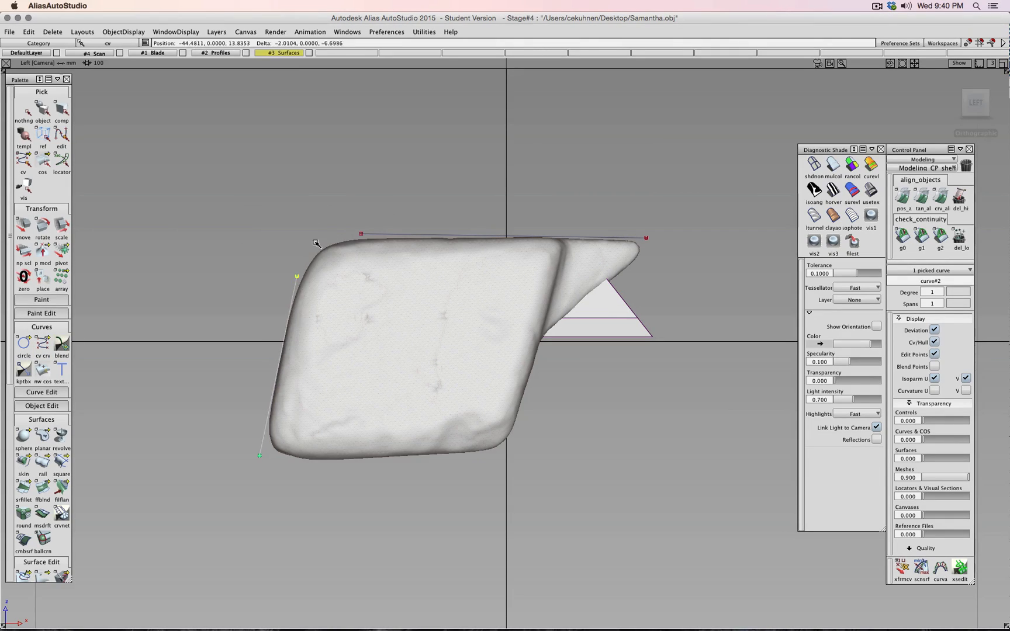
{"action": "left_click", "coordinate": [291, 248], "text": "ctrl+shift"}
{"action": "left_click", "coordinate": [43, 344]}
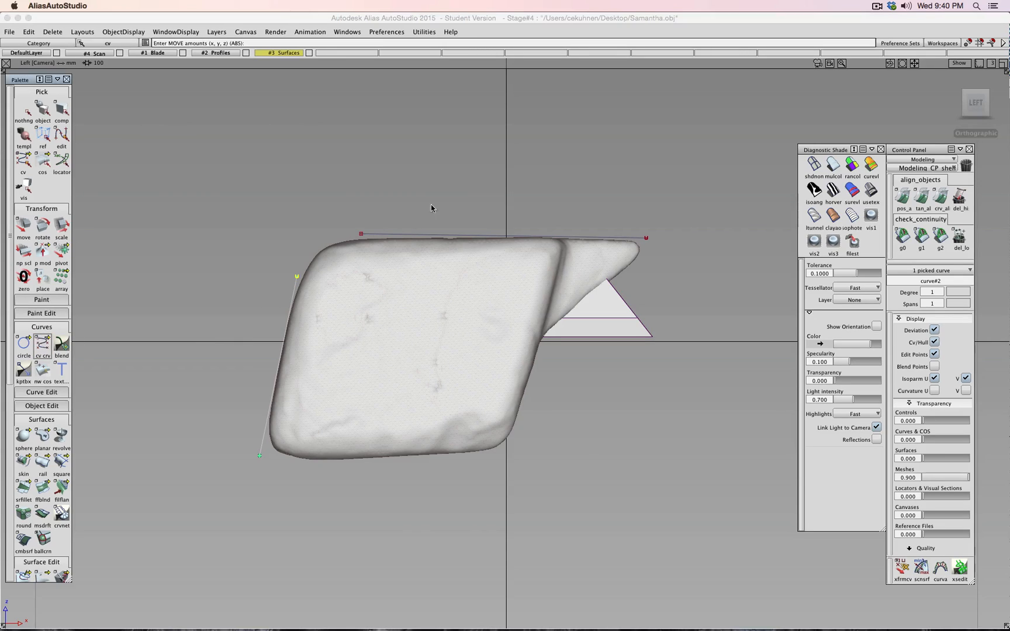
{"action": "left_click_drag", "start_coordinate": [42, 345], "coordinate": [80, 344]}
- Draw a degree-5 edit-point corner curve from the left line's top to the top line's start
{"action": "double_click", "coordinate": [43, 345]}
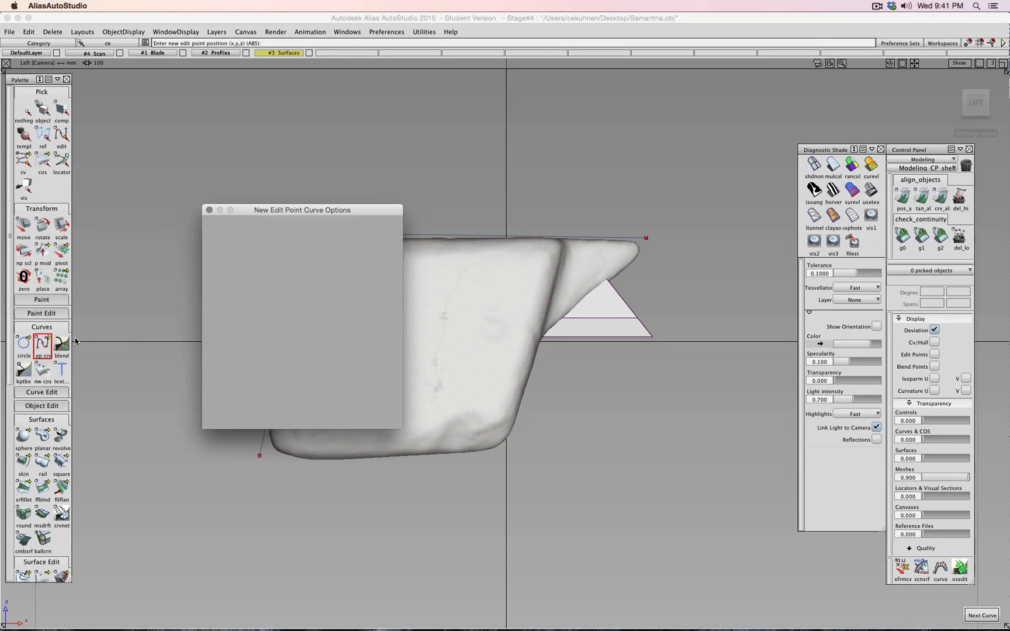
{"action": "left_click", "coordinate": [264, 307]}
{"action": "left_click", "coordinate": [357, 416]}
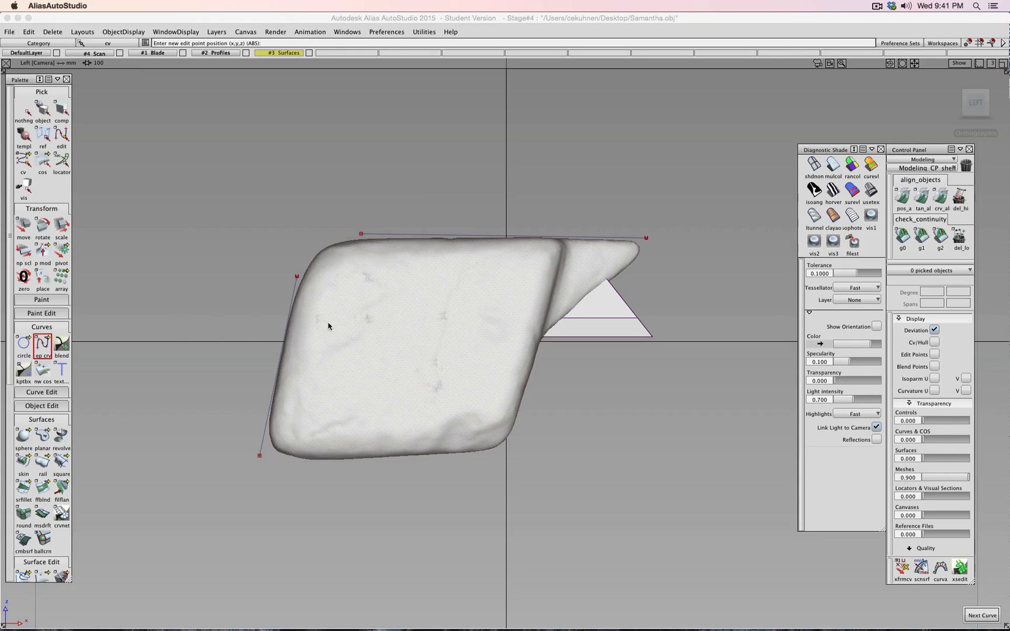
{"action": "left_click", "coordinate": [296, 273]}
{"action": "left_click", "coordinate": [359, 235]}
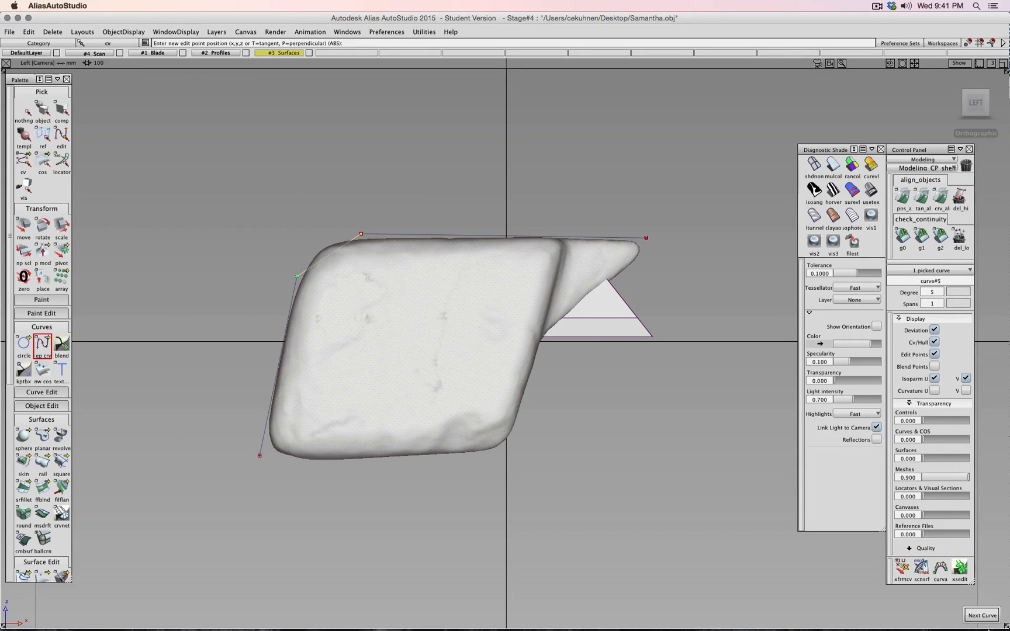
{"action": "left_click", "coordinate": [982, 615]}
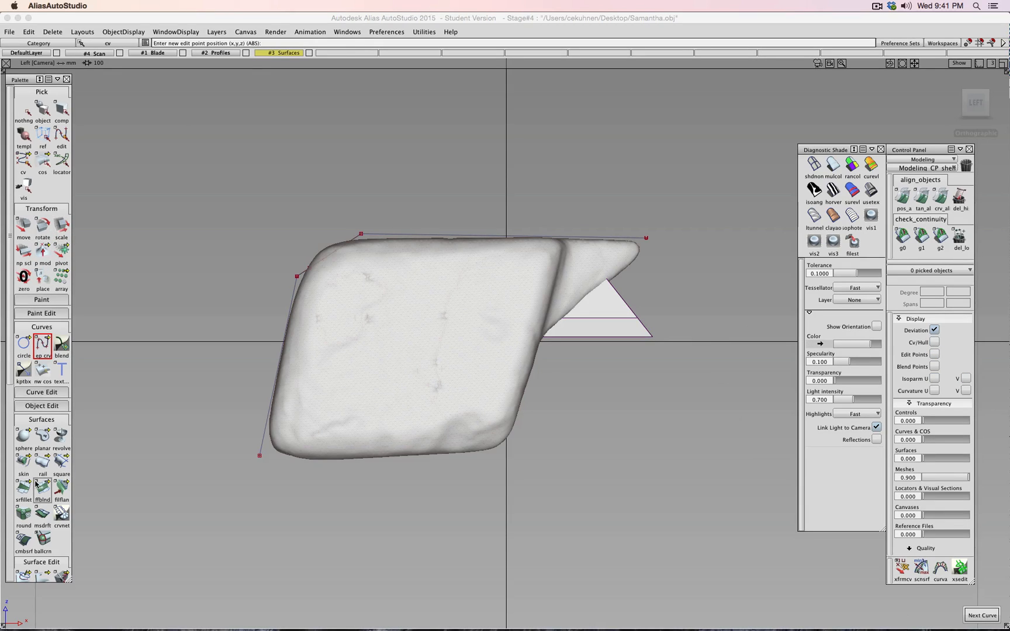
- Align the corner curve's end to the top line with G2 curvature continuity
{"action": "left_click", "coordinate": [41, 406]}
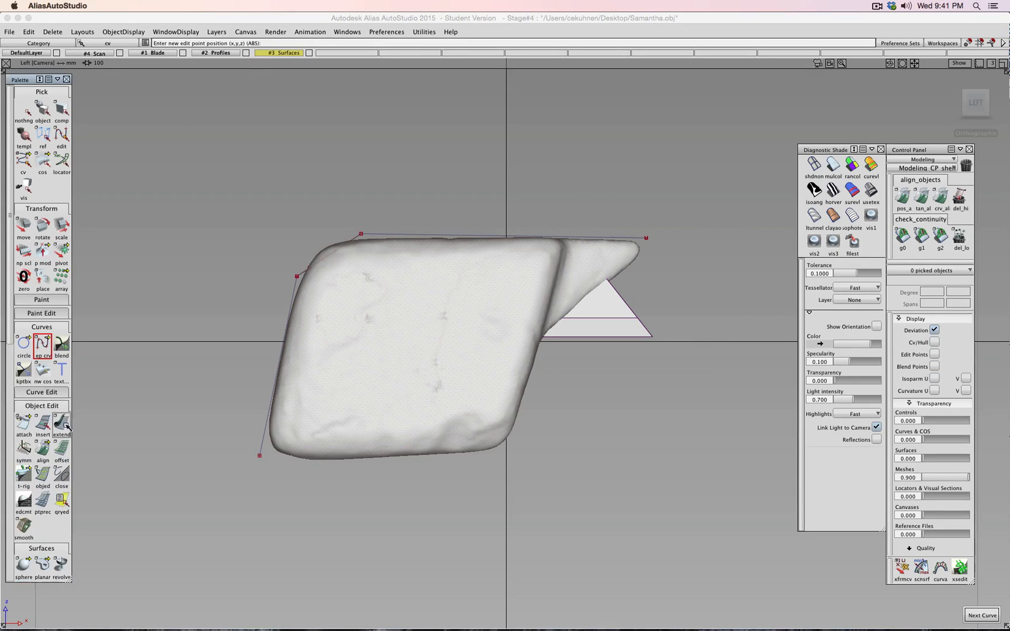
{"action": "left_click", "coordinate": [45, 425]}
{"action": "double_click", "coordinate": [47, 426]}
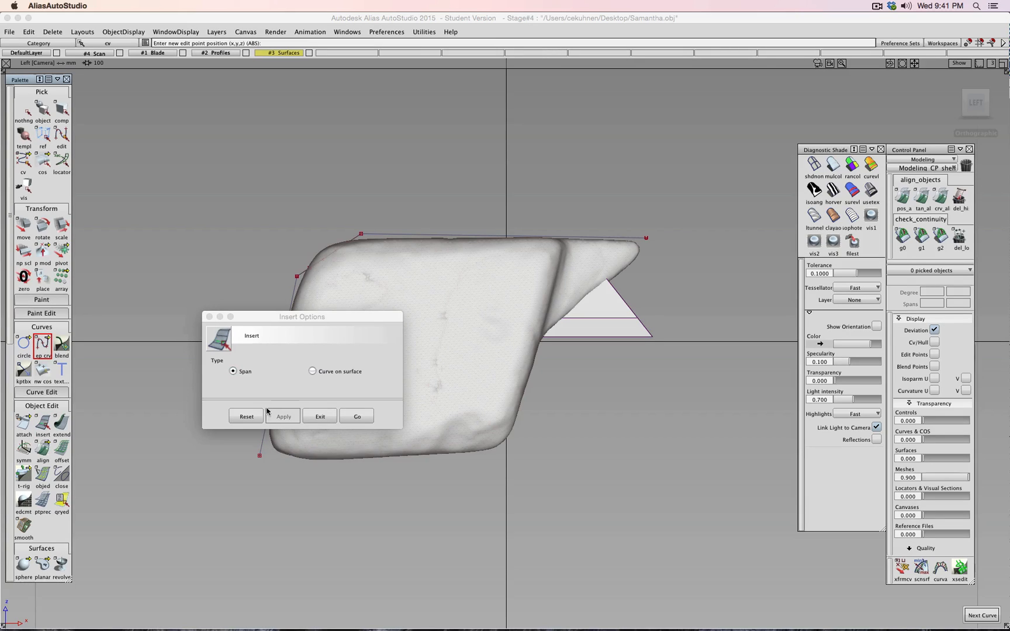
{"action": "left_click", "coordinate": [306, 420]}
{"action": "double_click", "coordinate": [43, 450]}
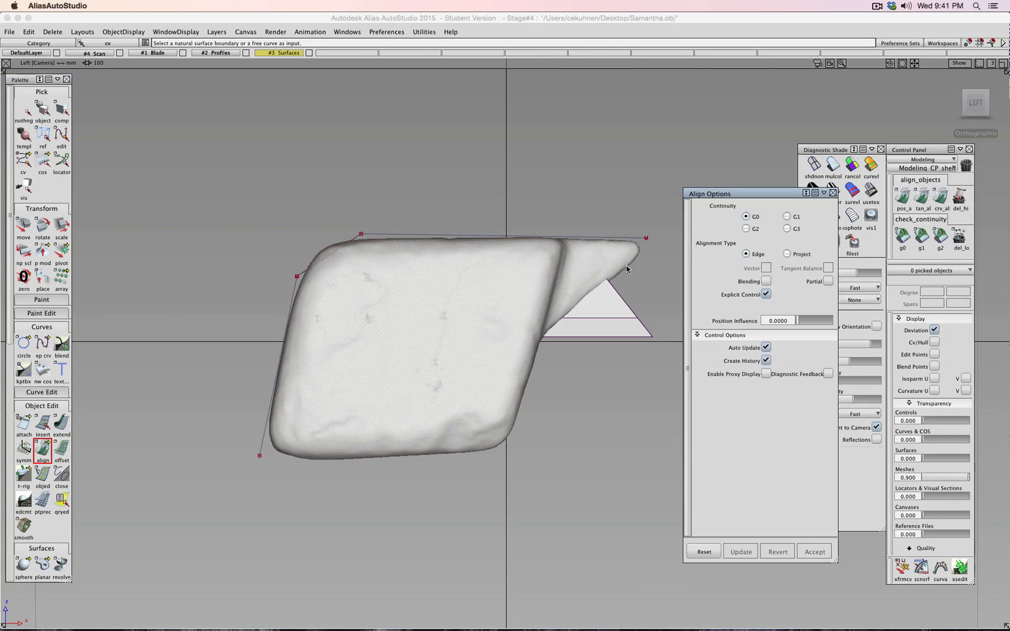
{"action": "left_click", "coordinate": [746, 229]}
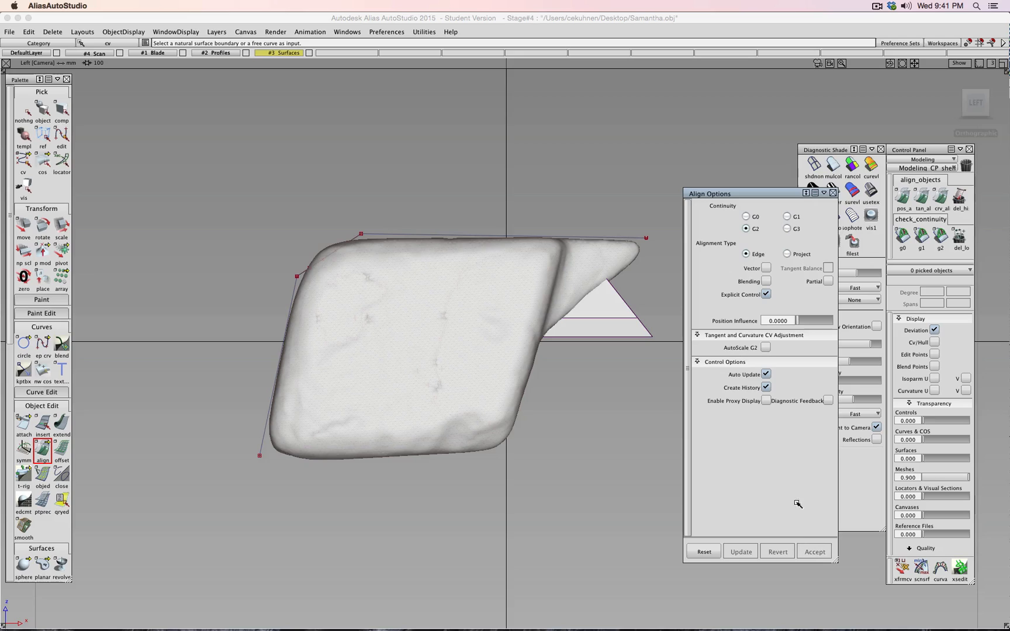
{"action": "left_click", "coordinate": [354, 239]}
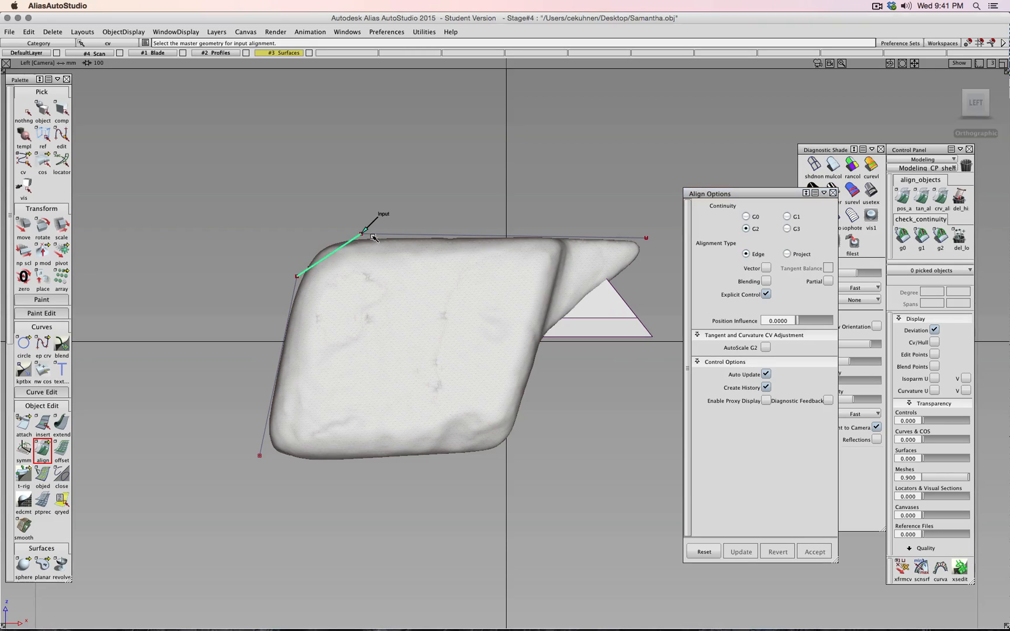
{"action": "left_click", "coordinate": [295, 281]}
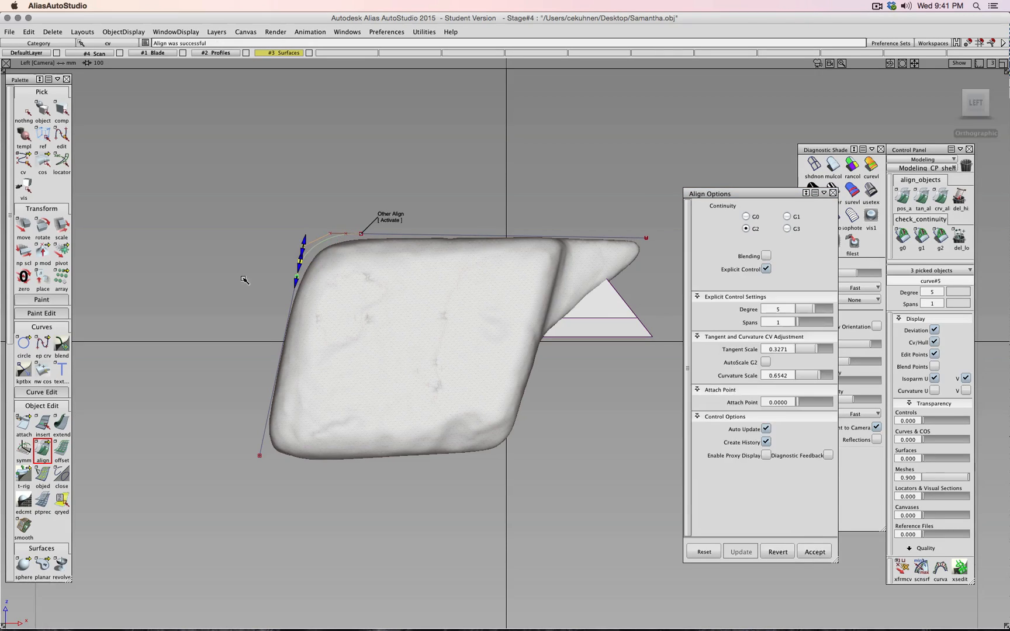
{"action": "left_click_drag", "start_coordinate": [242, 279], "coordinate": [242, 255], "text": "ctrl+shift"}
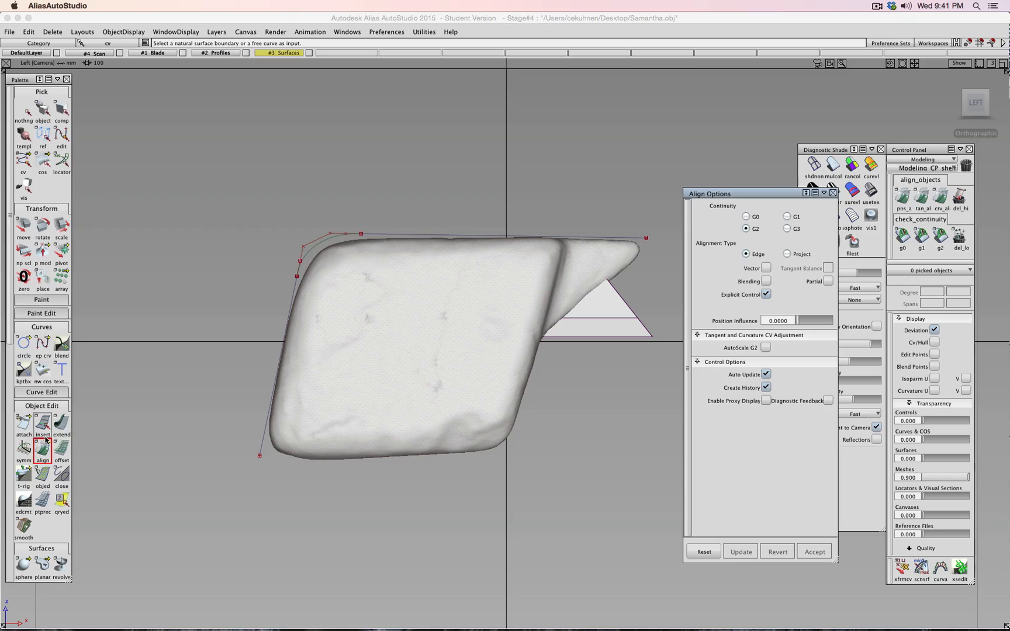
{"action": "scroll", "coordinate": [45, 540], "scroll_direction": "down", "scroll_amount": 2}
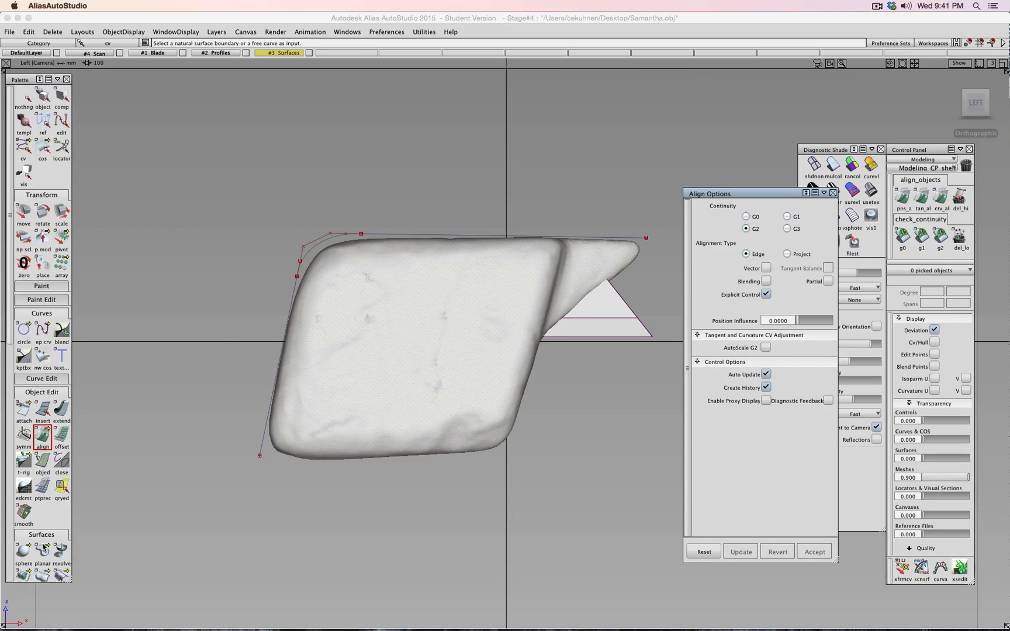
{"action": "scroll", "coordinate": [45, 539], "scroll_direction": "down", "scroll_amount": 2}
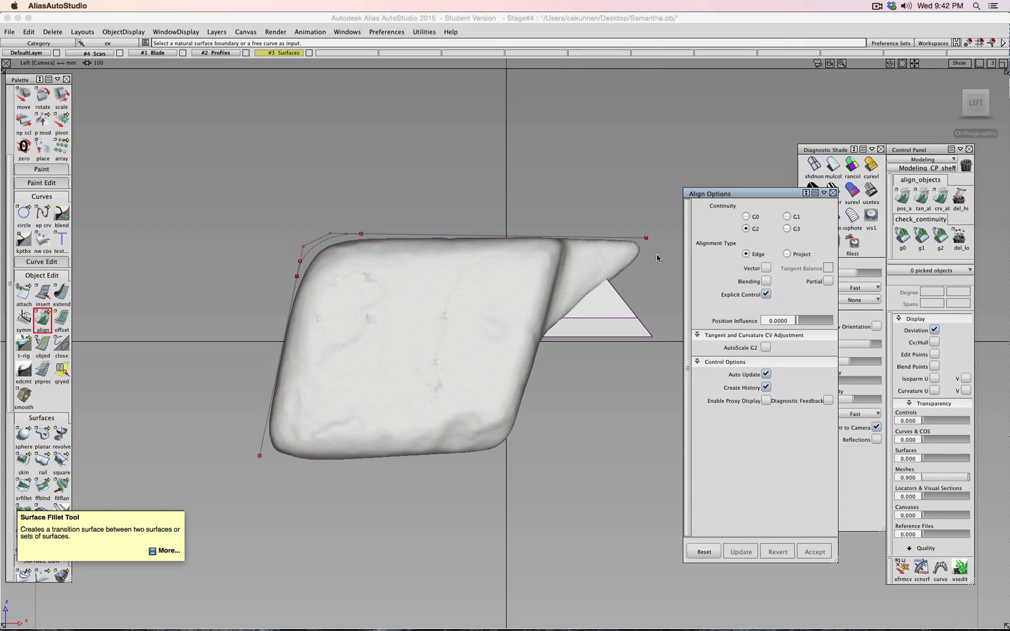
- Raise the top curve's end CV level with the left curve
{"action": "left_click", "coordinate": [833, 193]}
{"action": "left_click_drag", "start_coordinate": [646, 160], "coordinate": [646, 146], "text": "ctrl+shift"}
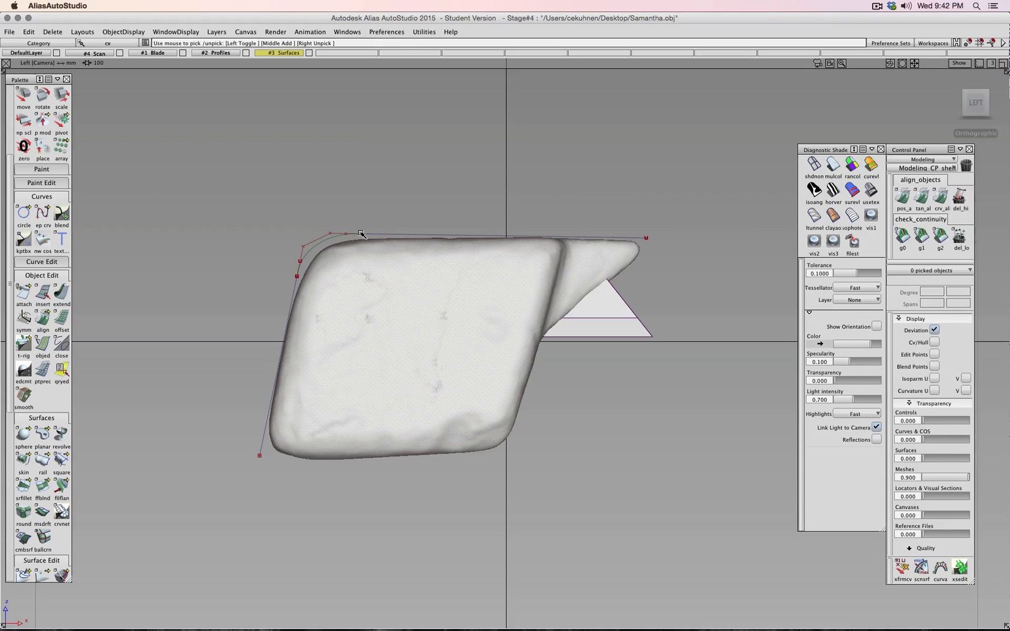
{"action": "left_click", "coordinate": [361, 234]}
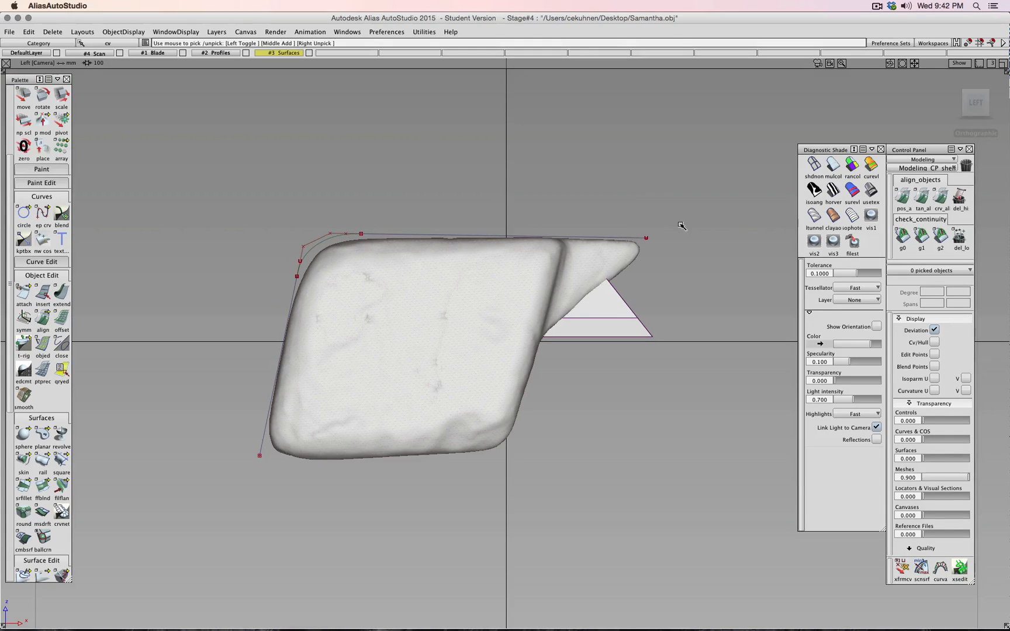
{"action": "left_click_drag", "start_coordinate": [692, 220], "coordinate": [637, 247], "text": "ctrl+shift"}
{"action": "right_click_drag", "start_coordinate": [679, 247], "coordinate": [683, 228], "text": "ctrl+shift"}
{"action": "right_click_drag", "start_coordinate": [682, 261], "coordinate": [361, 234]}
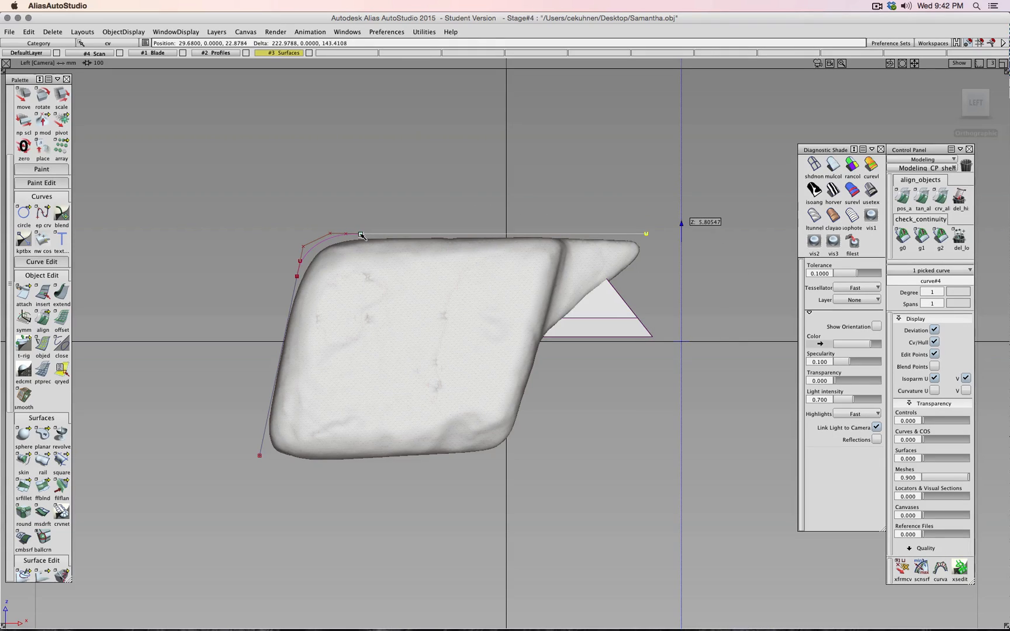
- Shorten the top curve by sliding its right end CV to the left
{"action": "left_click_drag", "start_coordinate": [448, 192], "coordinate": [448, 169], "text": "ctrl+shift"}
{"action": "left_click_drag", "start_coordinate": [452, 185], "coordinate": [419, 201], "text": "ctrl+shift"}
{"action": "left_click", "coordinate": [413, 236]}
{"action": "scroll", "coordinate": [282, 288], "scroll_direction": "up", "scroll_amount": 3}
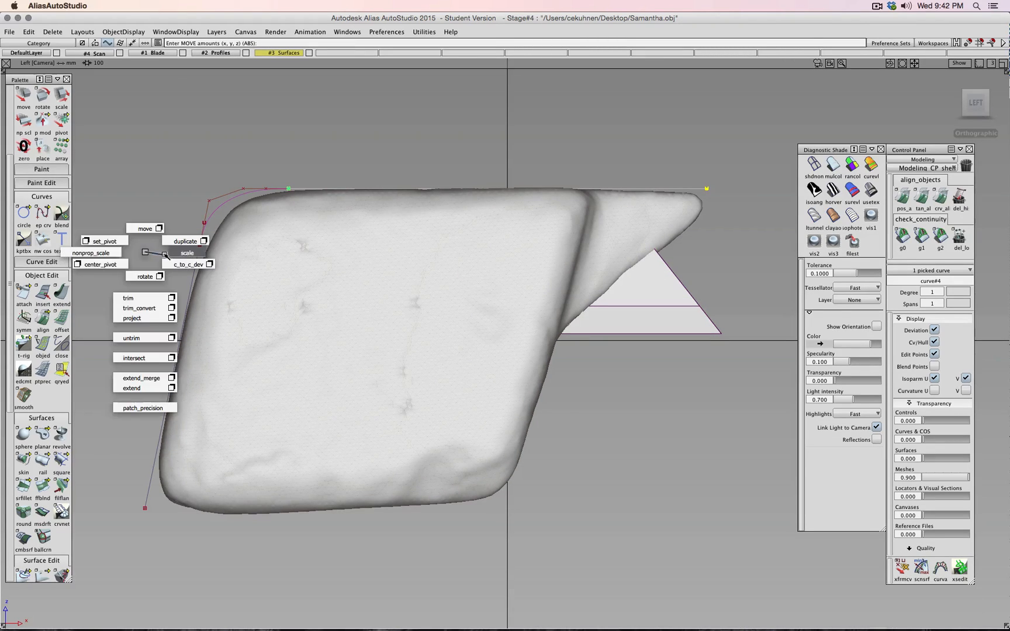
{"action": "middle_click_drag", "start_coordinate": [149, 252], "coordinate": [228, 267], "text": "alt+shift"}
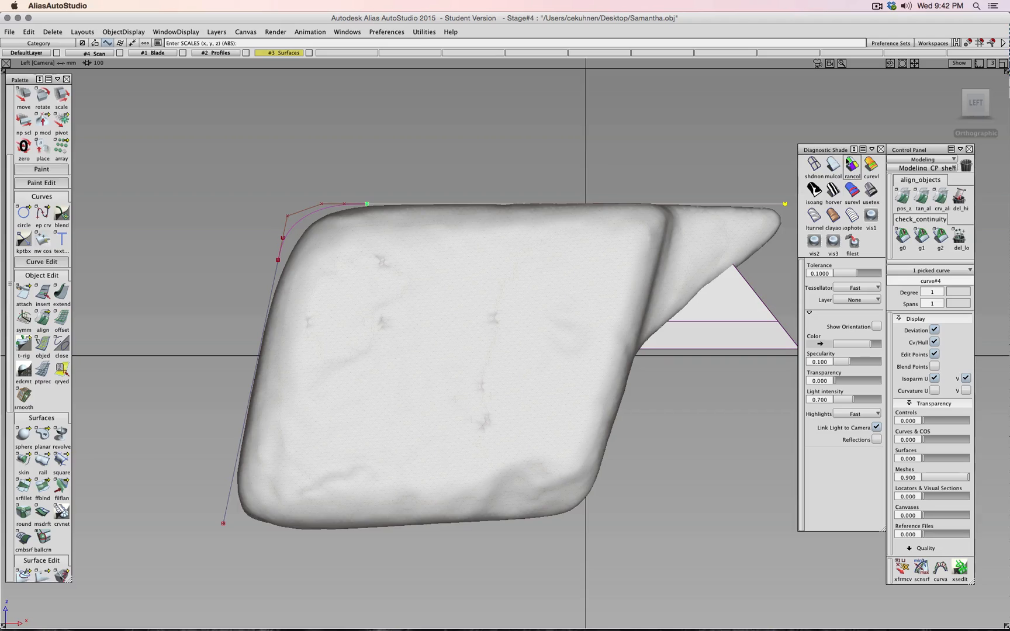
{"action": "mouse_move", "coordinate": [745, 169]}
{"action": "left_mouse_down", "text": "ctrl+shift"}
{"action": "mouse_move", "coordinate": [742, 154]}
{"action": "mouse_move", "coordinate": [799, 215]}
{"action": "left_mouse_up", "text": "ctrl+shift"}
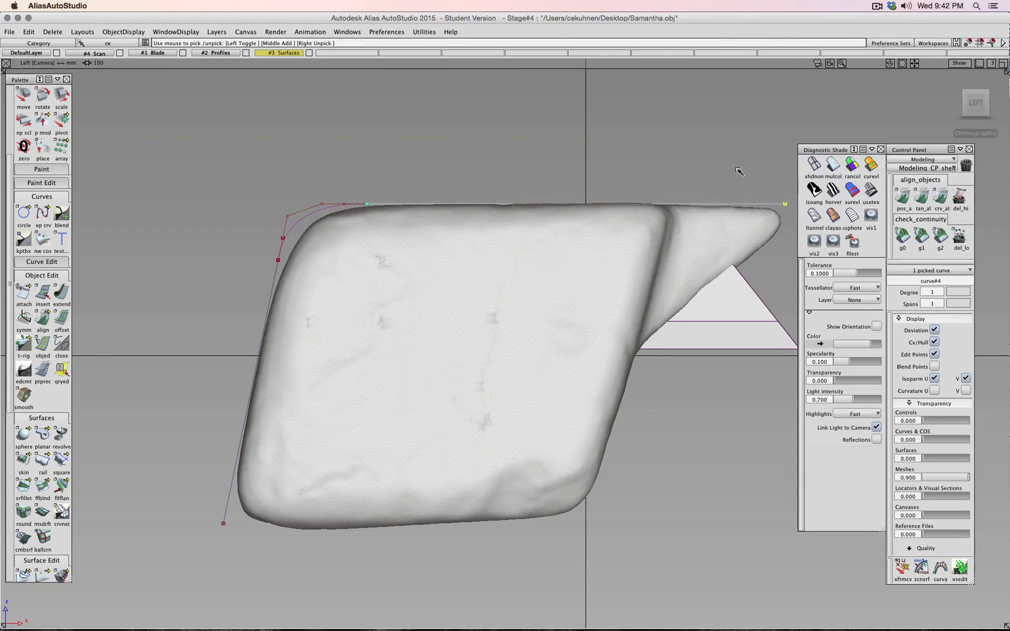
{"action": "right_click_drag", "start_coordinate": [739, 169], "coordinate": [738, 157], "text": "ctrl+shift"}
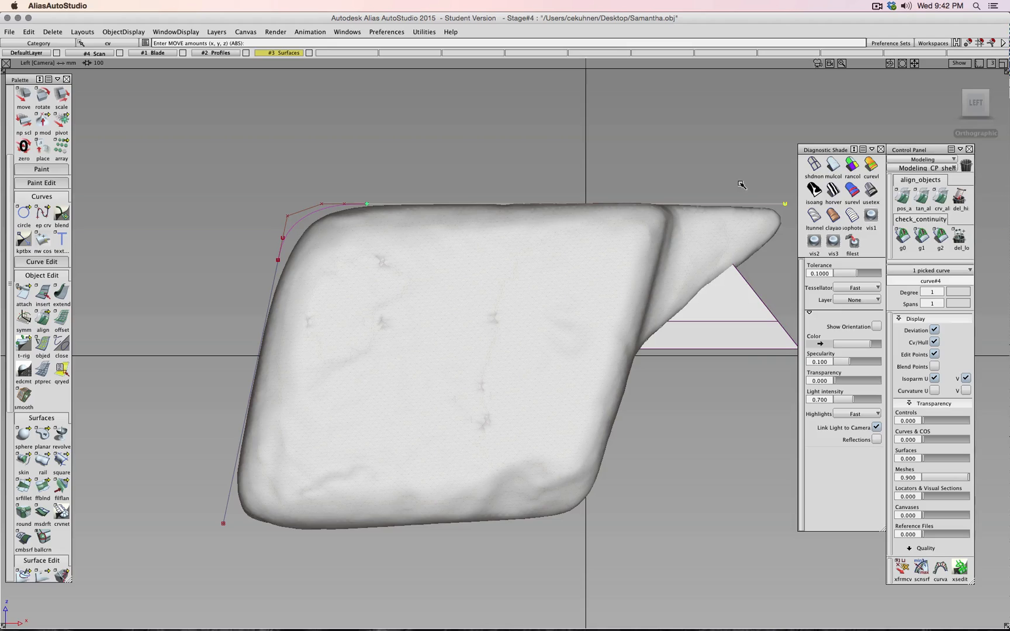
{"action": "middle_click_drag", "start_coordinate": [741, 185], "coordinate": [597, 171]}
- Nudge the left edge curve's end point upward
{"action": "mouse_move", "coordinate": [243, 207]}
{"action": "left_mouse_down", "text": "ctrl+shift"}
{"action": "mouse_move", "coordinate": [244, 187]}
{"action": "mouse_move", "coordinate": [239, 228]}
{"action": "left_mouse_up", "text": "ctrl+shift"}
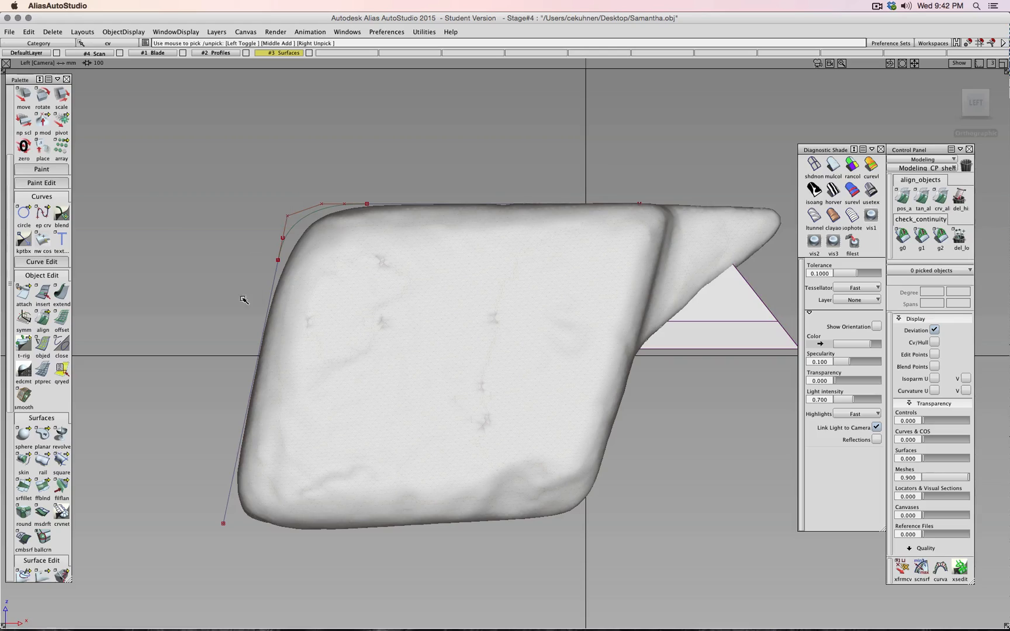
{"action": "left_click_drag", "start_coordinate": [193, 503], "coordinate": [255, 553]}
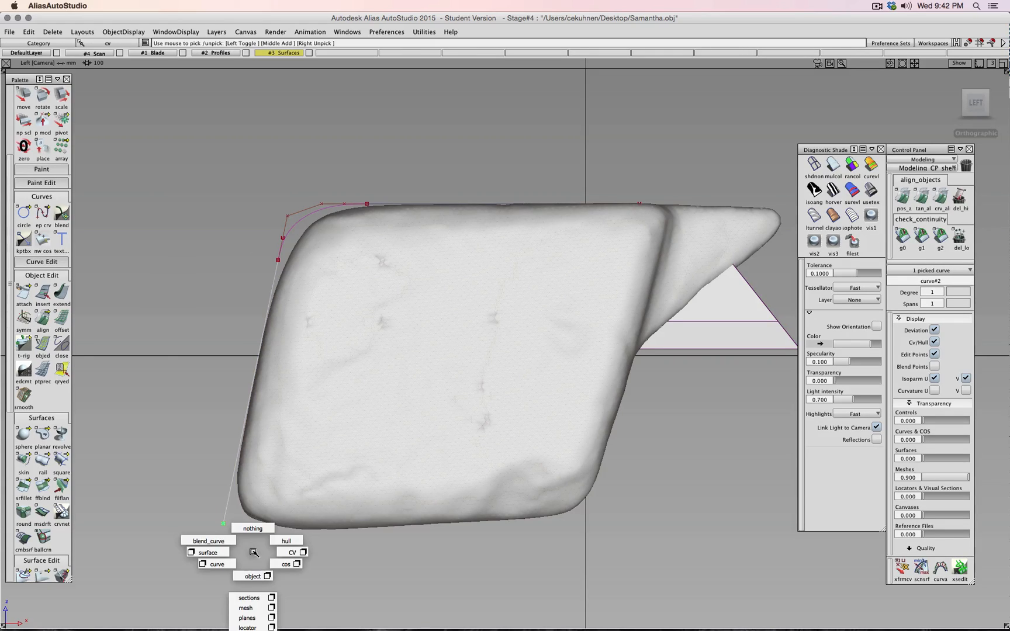
{"action": "mouse_move", "coordinate": [253, 552]}
{"action": "left_mouse_down", "text": "ctrl+shift"}
{"action": "mouse_move", "coordinate": [253, 531]}
{"action": "mouse_move", "coordinate": [253, 553]}
{"action": "left_mouse_up", "text": "ctrl+shift"}
{"action": "right_click_drag", "start_coordinate": [253, 552], "coordinate": [254, 534], "text": "ctrl+shift"}
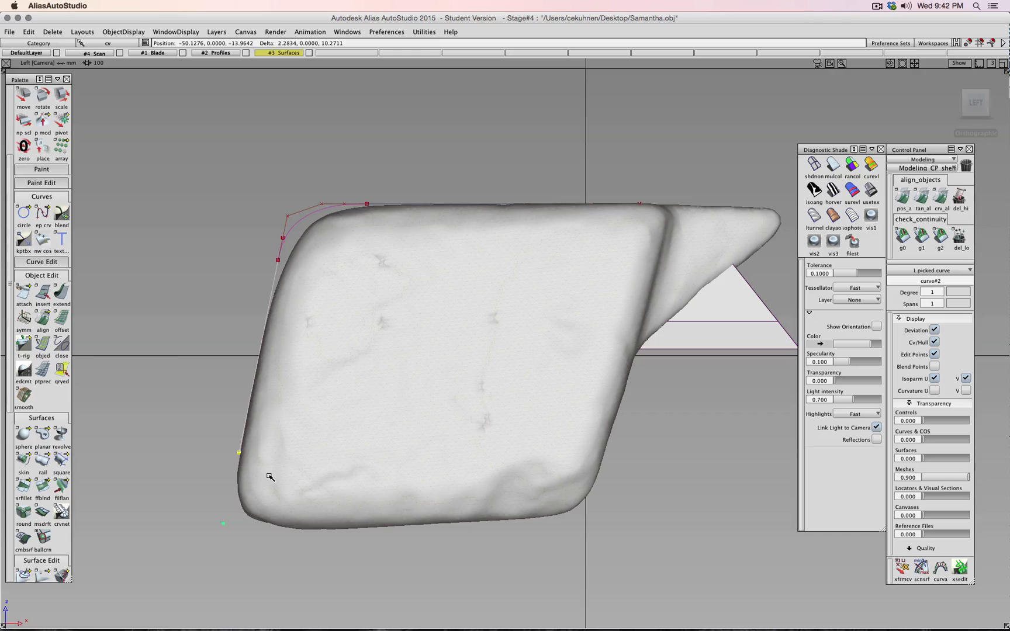
- Delete the rounded corner curve and its history, keeping both straight lines
{"action": "left_click_drag", "start_coordinate": [234, 253], "coordinate": [295, 281], "text": "ctrl+shift"}
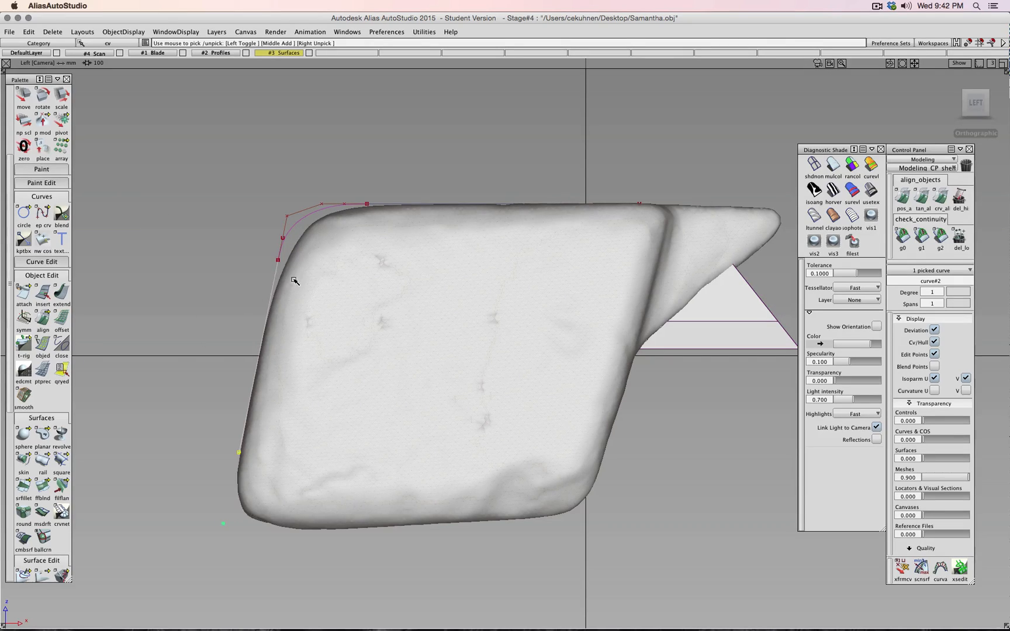
{"action": "left_click_drag", "start_coordinate": [275, 208], "coordinate": [253, 207], "text": "ctrl+shift"}
{"action": "left_click", "coordinate": [298, 222]}
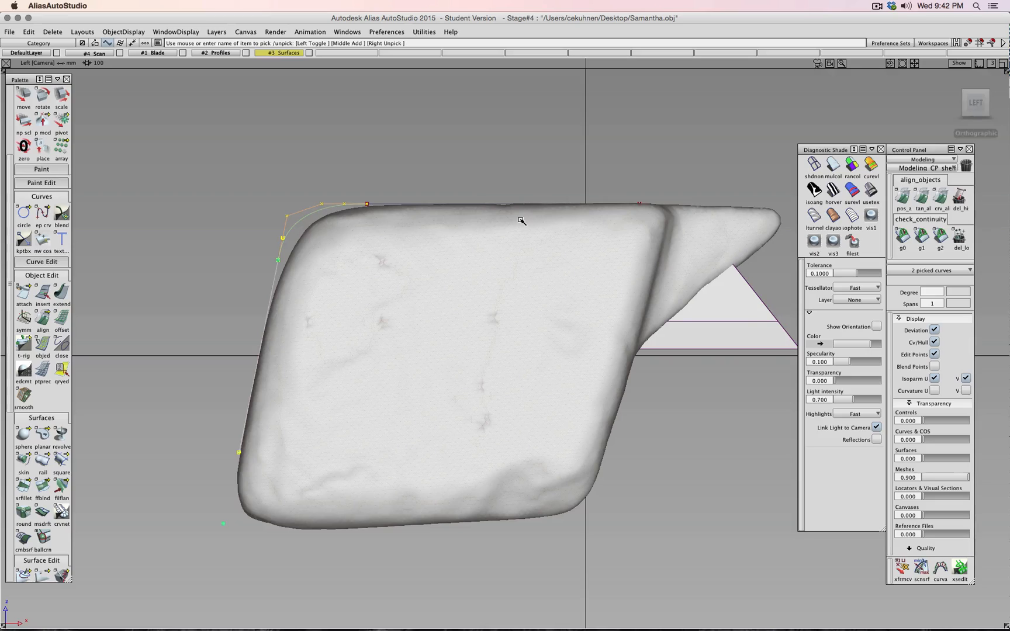
{"action": "key", "text": "Delete"}
{"action": "key", "text": "Return"}
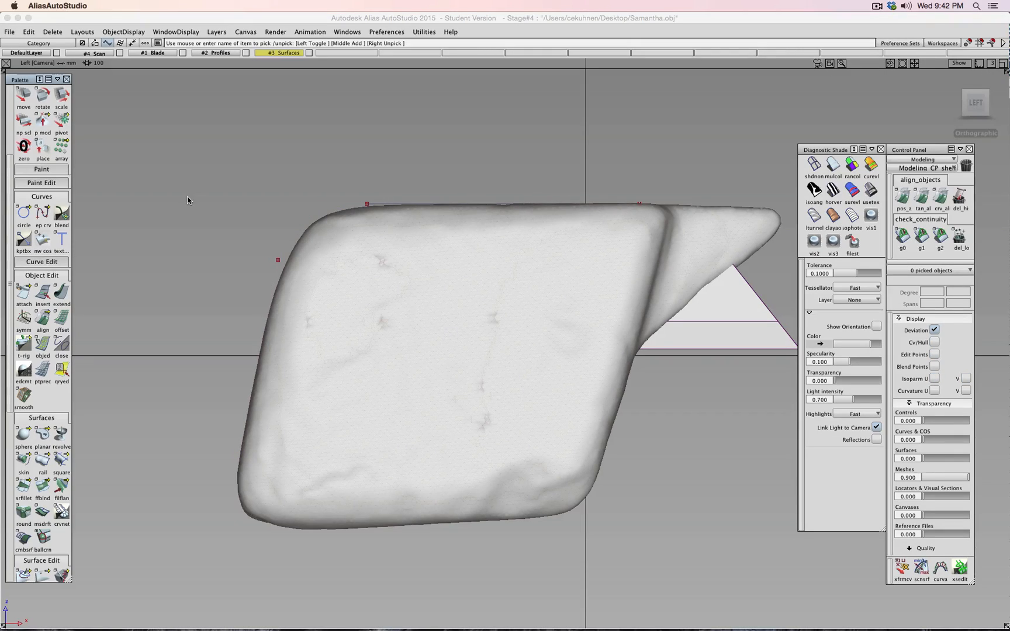
{"action": "key", "text": "super+z"}
{"action": "left_click", "coordinate": [305, 220]}
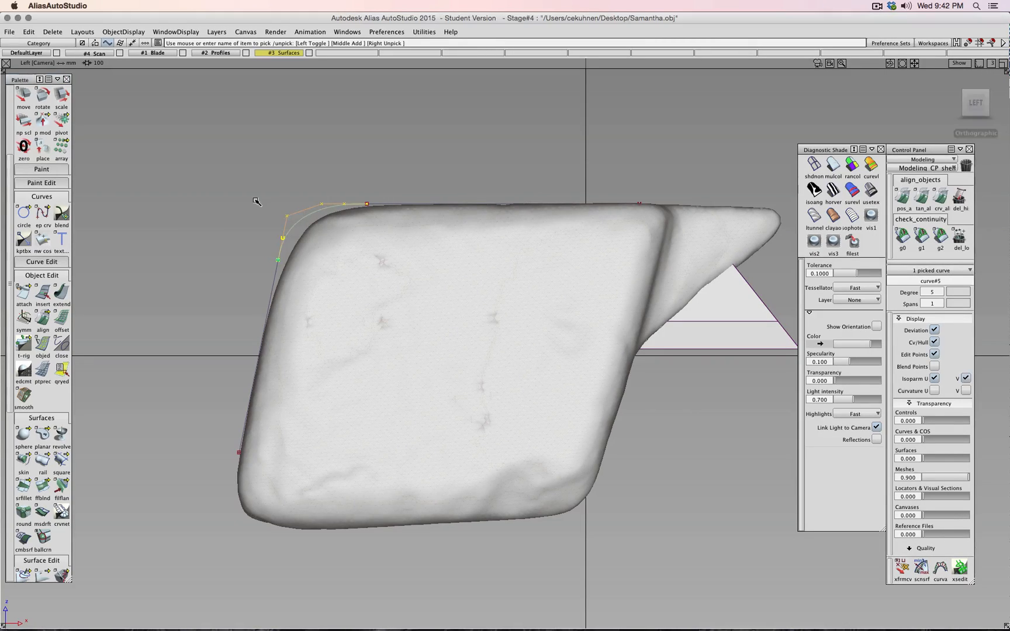
{"action": "key", "text": "Delete"}
{"action": "key", "text": "Return"}
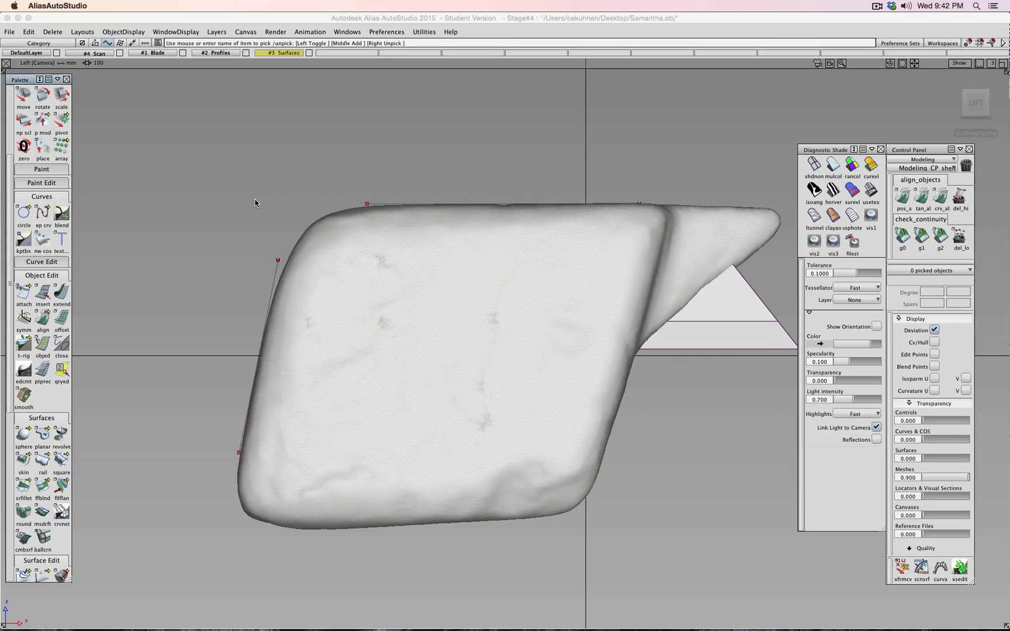
- Create a blend curve from the left curve's end to the top curve's end using Blend Curve Create
{"action": "left_click", "coordinate": [63, 214]}
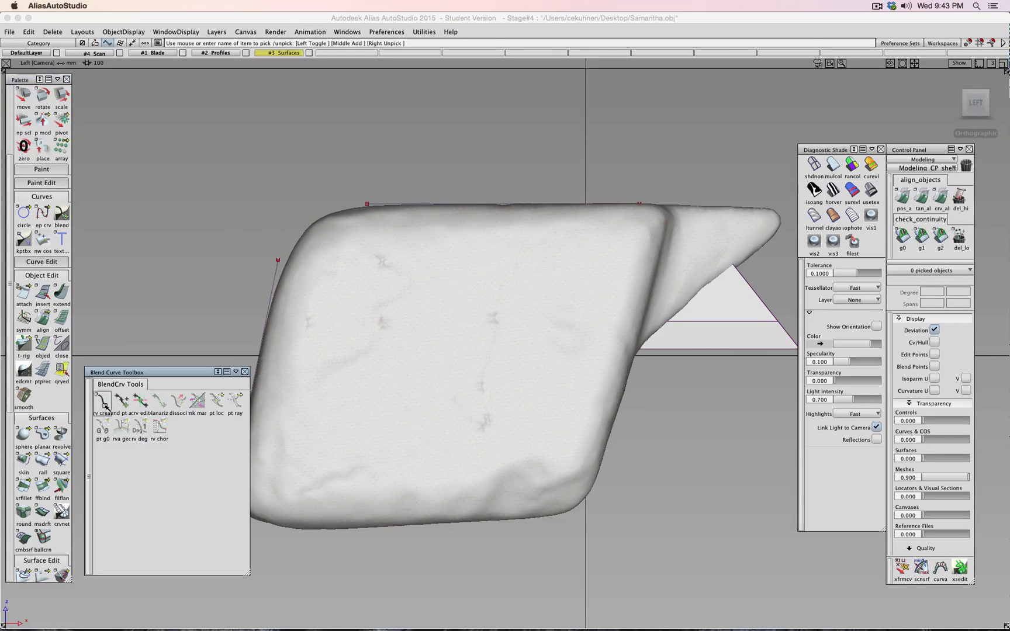
{"action": "left_click", "coordinate": [104, 402]}
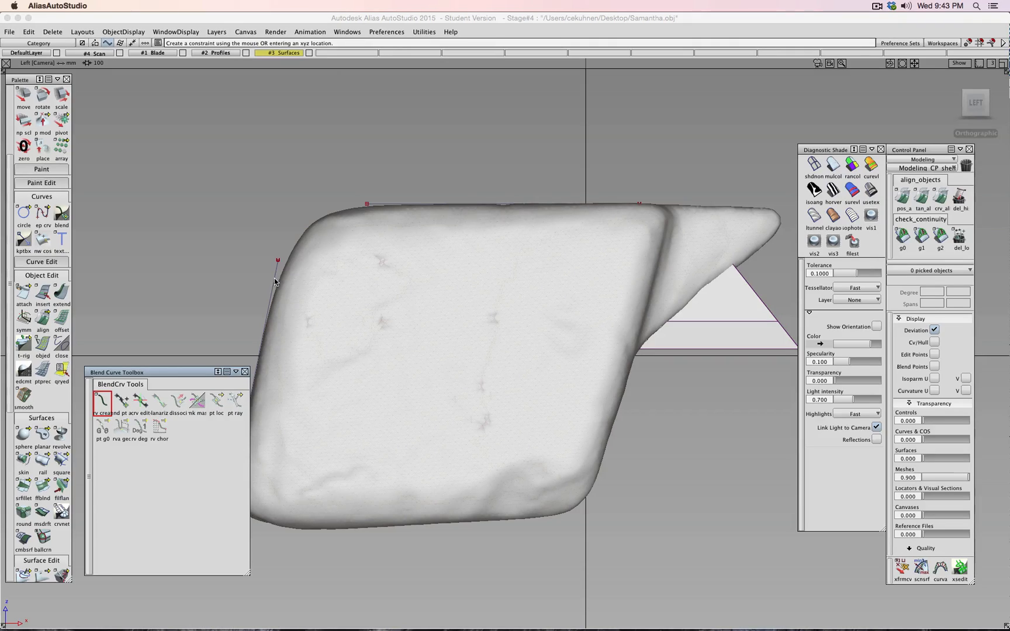
{"action": "left_click", "coordinate": [278, 262]}
{"action": "left_click", "coordinate": [380, 205]}
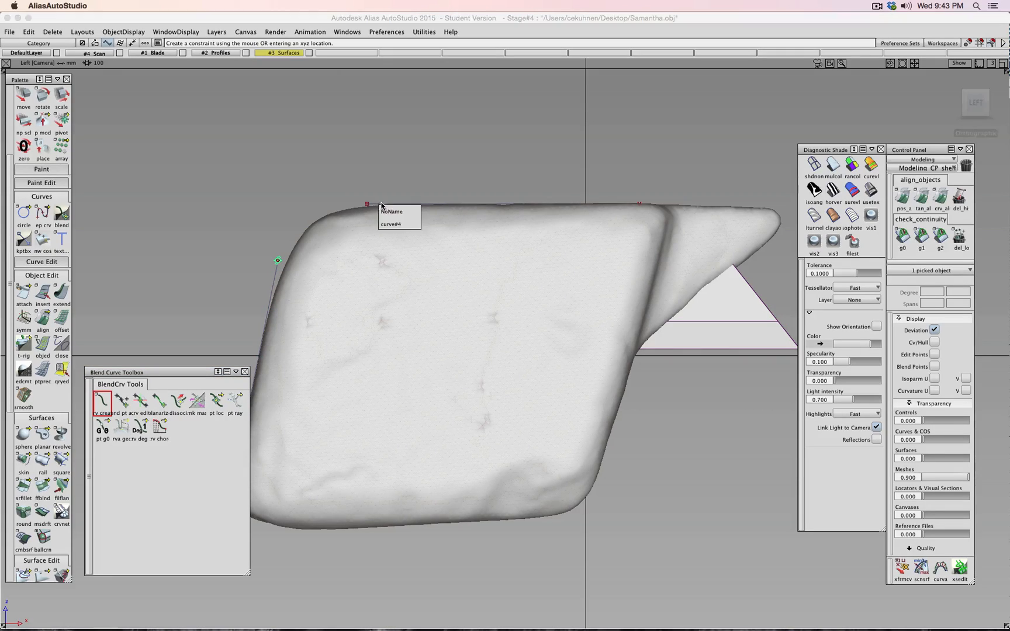
{"action": "left_click", "coordinate": [388, 224]}
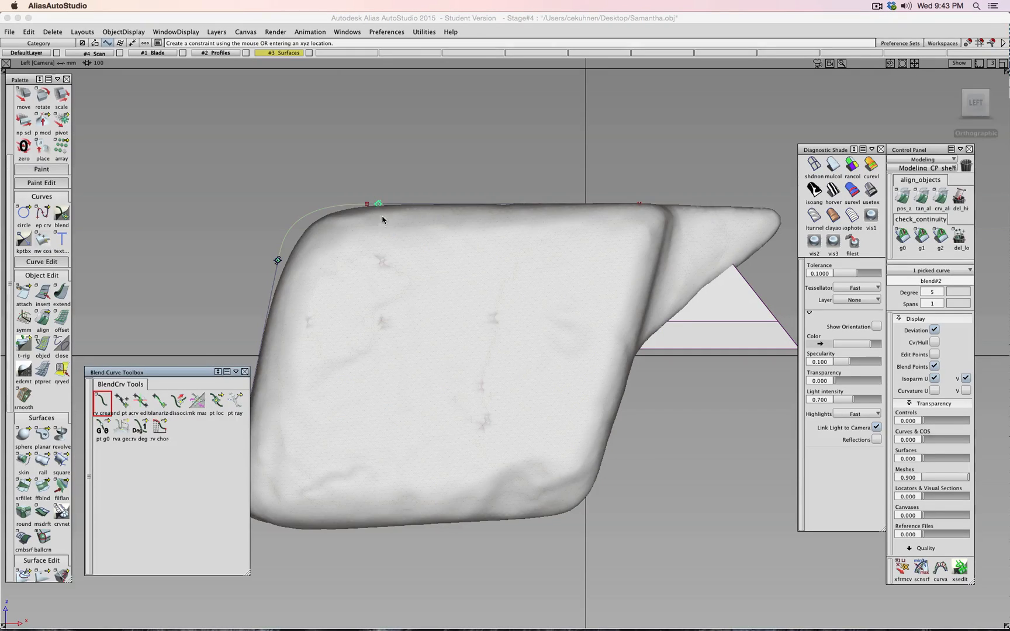
{"action": "left_click", "coordinate": [380, 205]}
{"action": "left_click", "coordinate": [390, 222]}
{"action": "left_click", "coordinate": [221, 289], "text": "ctrl+shift"}
{"action": "left_click", "coordinate": [219, 314]}
{"action": "left_click_drag", "start_coordinate": [230, 216], "coordinate": [285, 238], "text": "alt+shift"}
{"action": "right_click_drag", "start_coordinate": [225, 245], "coordinate": [277, 258], "text": "alt+shift"}
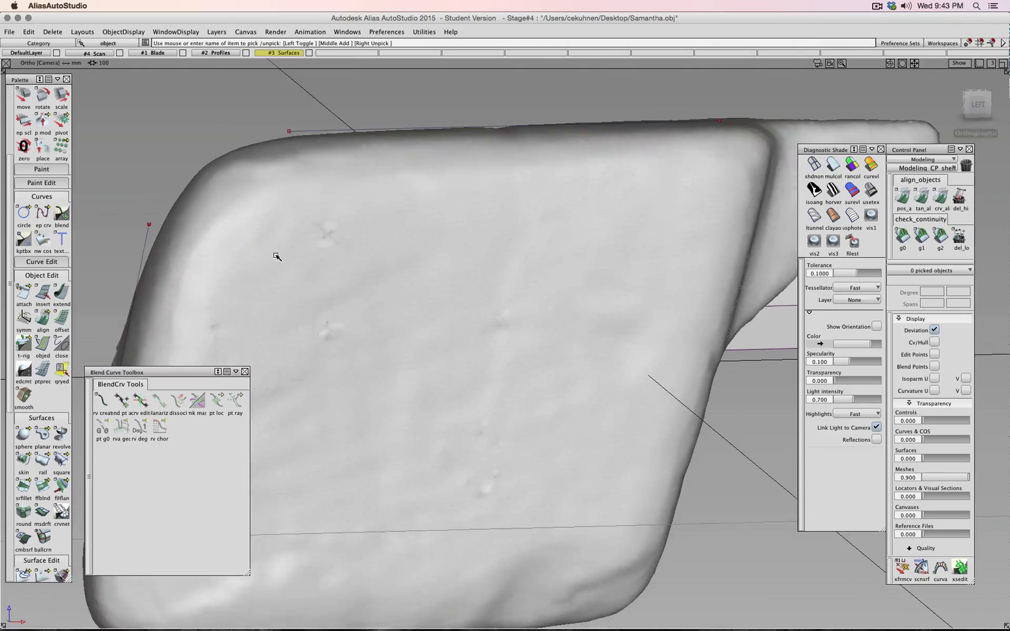
- Blend curve#2's end into the top line's end, then return to the Left view
{"action": "middle_click_drag", "start_coordinate": [250, 232], "coordinate": [389, 313], "text": "alt+shift"}
{"action": "left_click", "coordinate": [103, 405]}
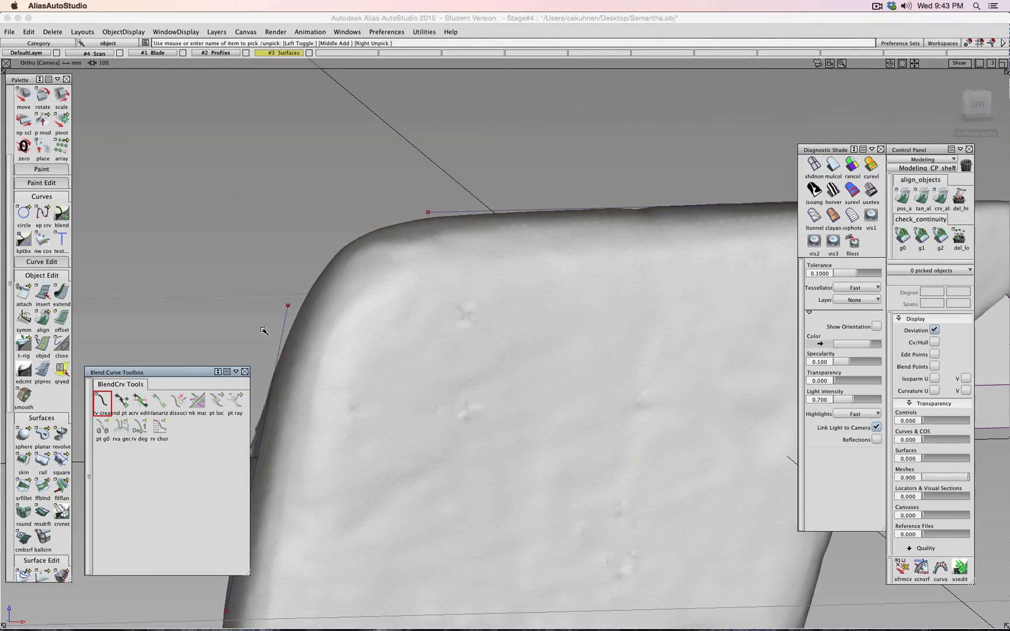
{"action": "left_click", "coordinate": [287, 305]}
{"action": "left_click", "coordinate": [429, 212]}
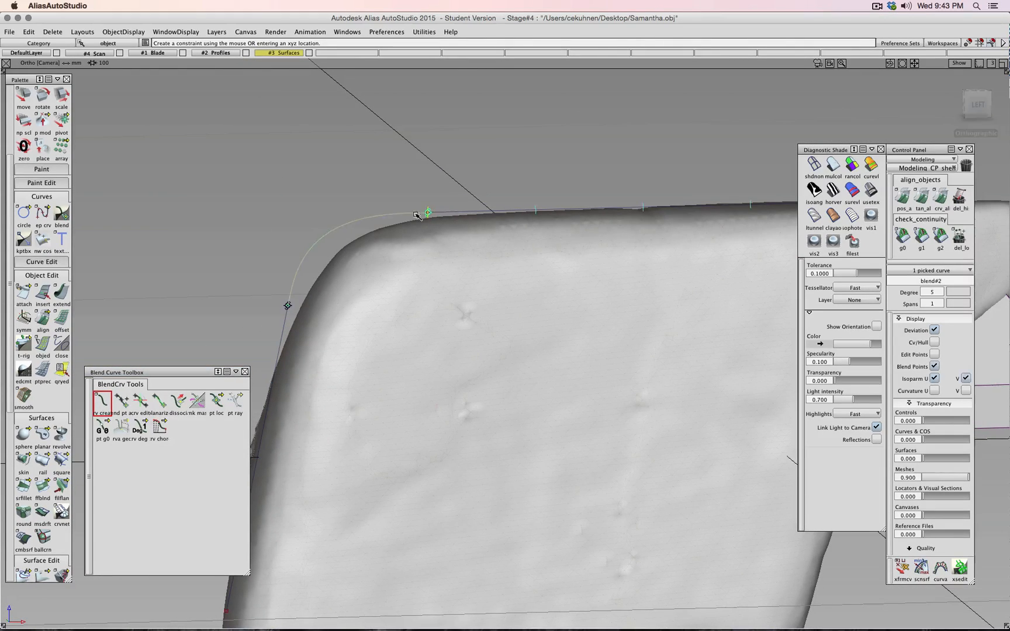
{"action": "left_click", "coordinate": [977, 104]}
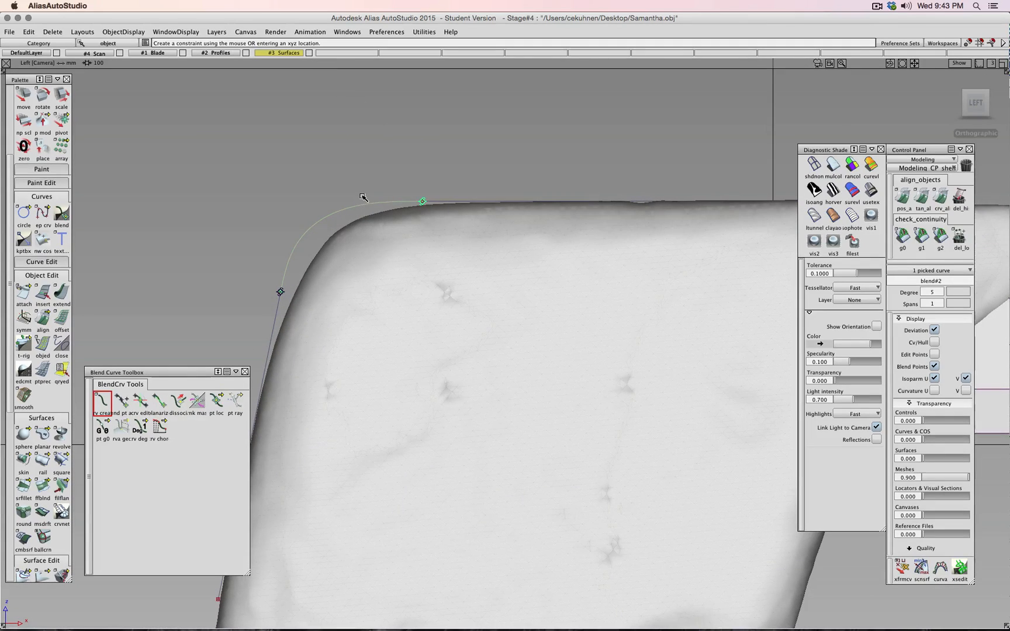
- Slide a top-line control vertex slightly to the right
{"action": "left_click_drag", "start_coordinate": [195, 264], "coordinate": [217, 249], "text": "ctrl+shift"}
{"action": "left_click", "coordinate": [423, 202]}
{"action": "right_click_drag", "start_coordinate": [419, 195], "coordinate": [420, 182], "text": "ctrl+shift"}
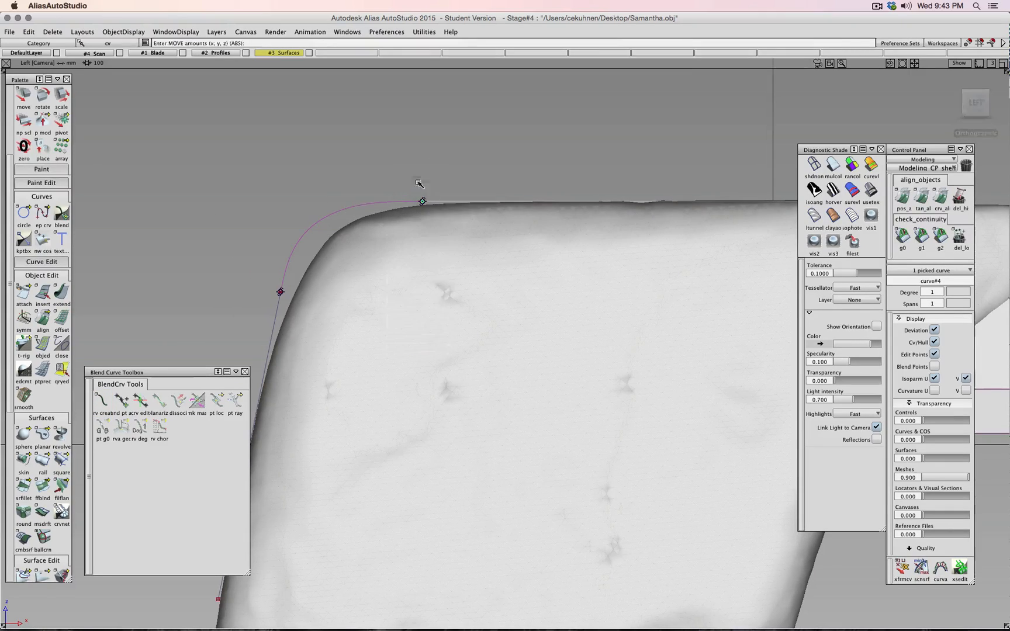
{"action": "middle_click_drag", "start_coordinate": [410, 190], "coordinate": [436, 191]}
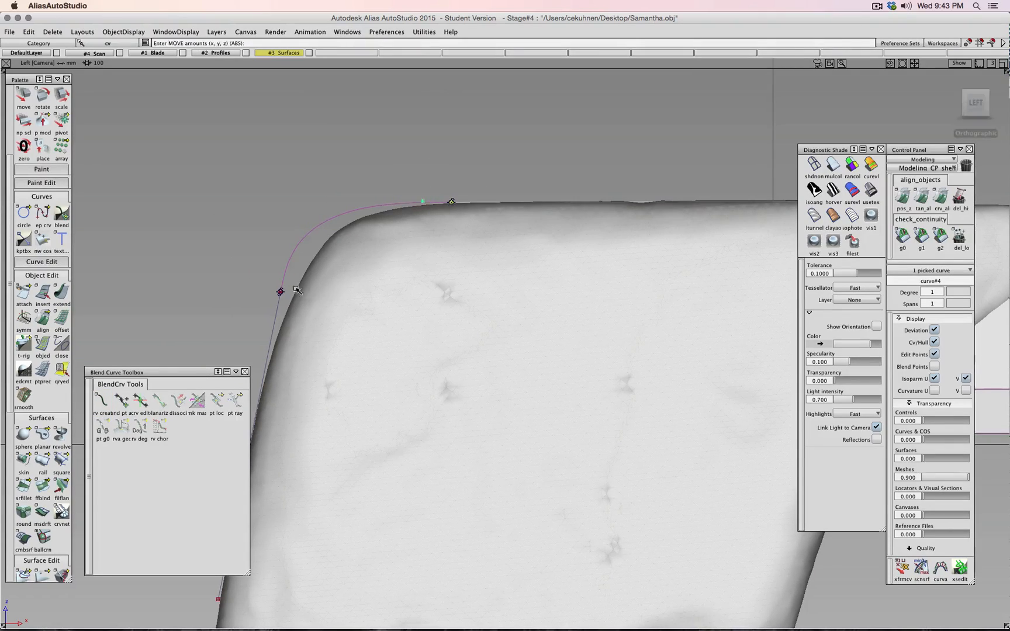
- Try lowering the left curve's end point, then undo it and the view rotation
{"action": "scroll", "coordinate": [258, 289], "scroll_direction": "down", "scroll_amount": 2}
{"action": "middle_click_drag", "start_coordinate": [295, 295], "coordinate": [323, 242], "text": "alt+shift"}
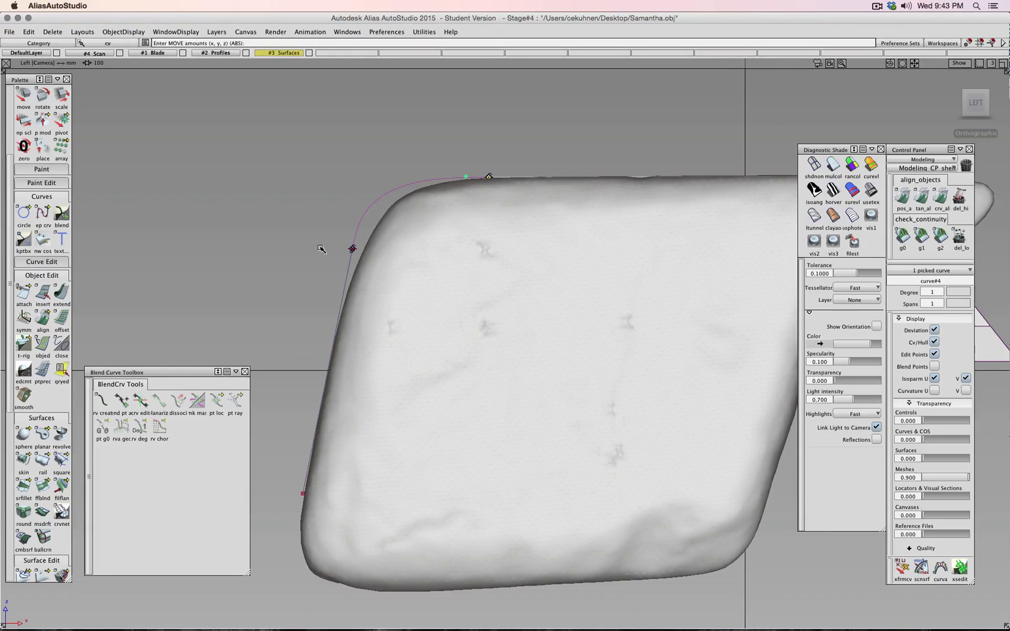
{"action": "left_click_drag", "start_coordinate": [320, 249], "coordinate": [320, 235], "text": "ctrl+shift"}
{"action": "left_click_drag", "start_coordinate": [320, 244], "coordinate": [346, 244], "text": "ctrl+shift"}
{"action": "left_click_drag", "start_coordinate": [330, 235], "coordinate": [367, 264]}
{"action": "right_click_drag", "start_coordinate": [306, 255], "coordinate": [306, 234], "text": "ctrl+shift"}
{"action": "left_click_drag", "start_coordinate": [309, 253], "coordinate": [304, 290]}
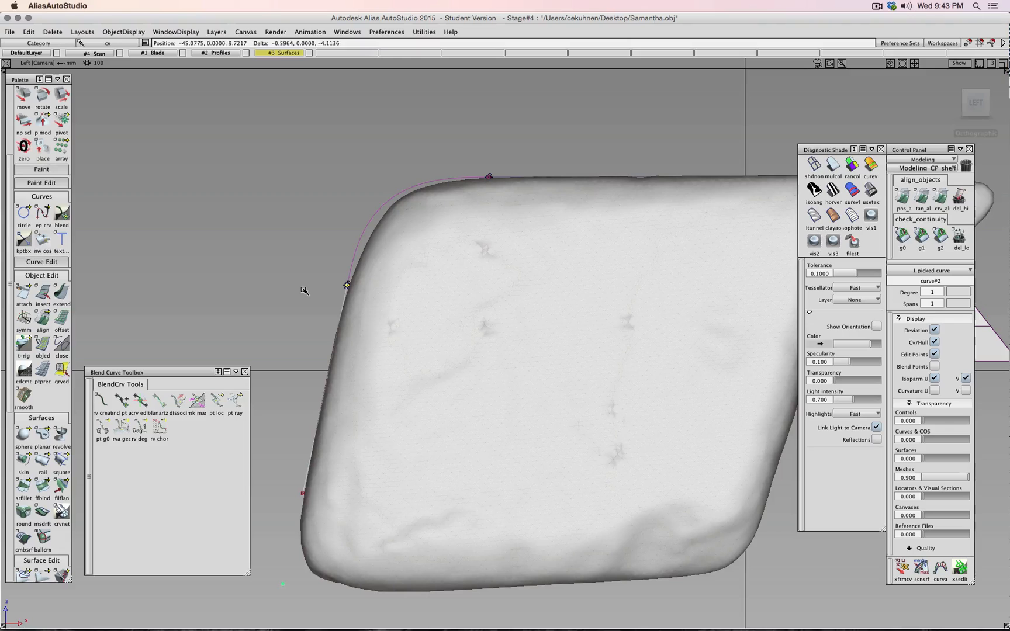
{"action": "key", "text": "super+z"}
{"action": "left_click_drag", "start_coordinate": [596, 189], "coordinate": [963, 225], "text": "alt+shift"}
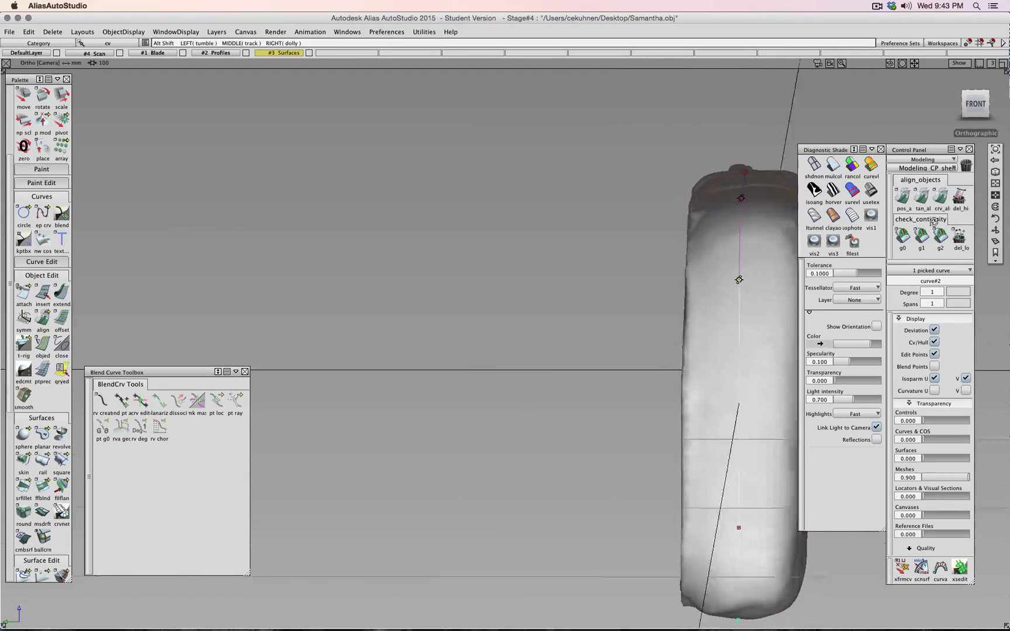
{"action": "key", "text": "super+z"}
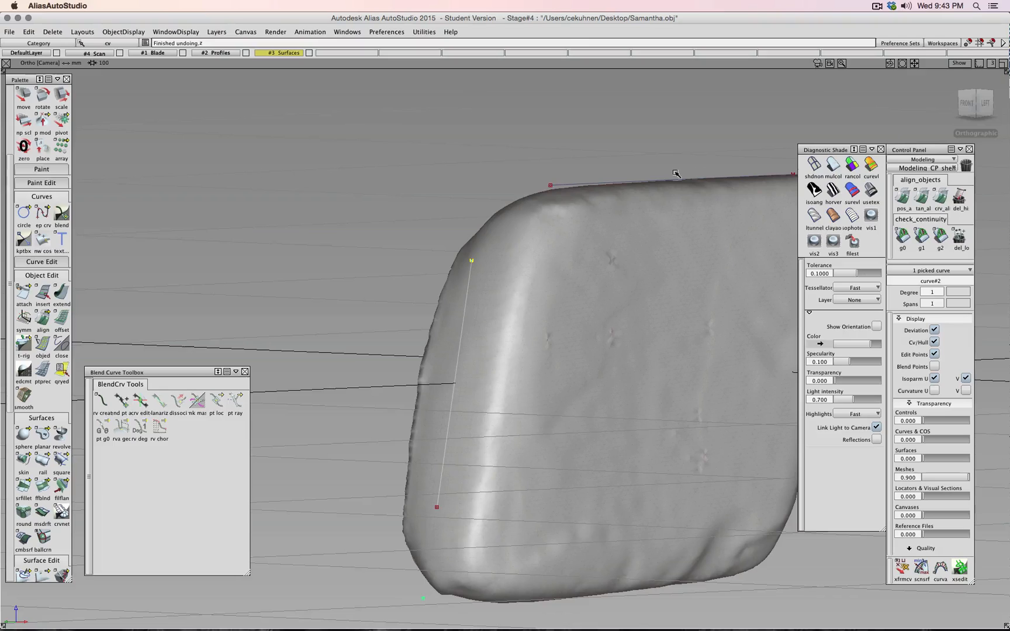
- Blend the side line's top end into the top line's end and reshape it by lowering a point
{"action": "left_click", "coordinate": [102, 402]}
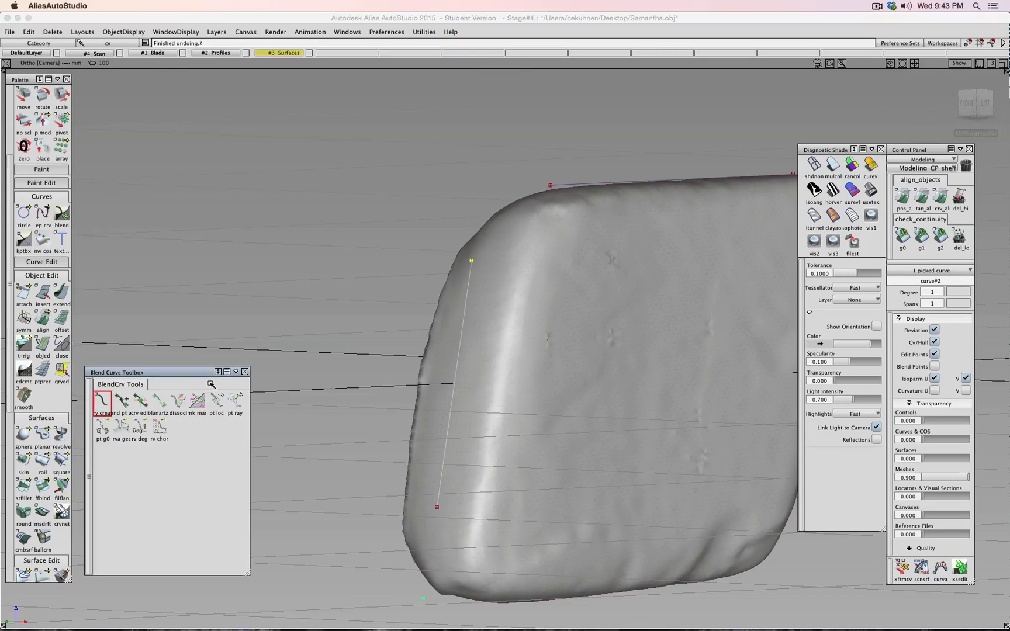
{"action": "left_click", "coordinate": [473, 267]}
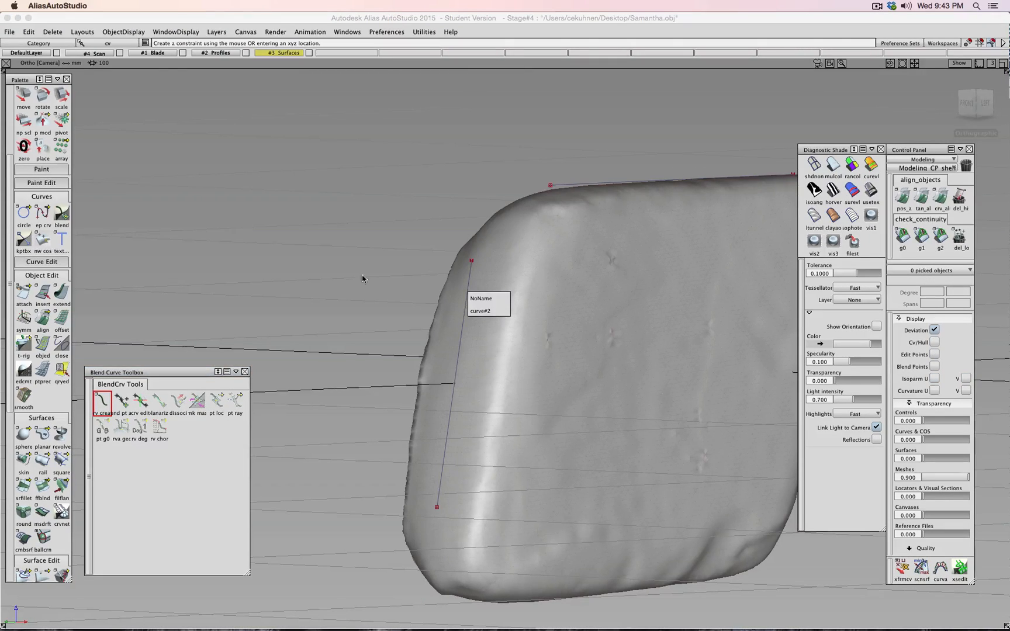
{"action": "left_click_drag", "start_coordinate": [430, 262], "coordinate": [368, 279], "text": "alt+shift"}
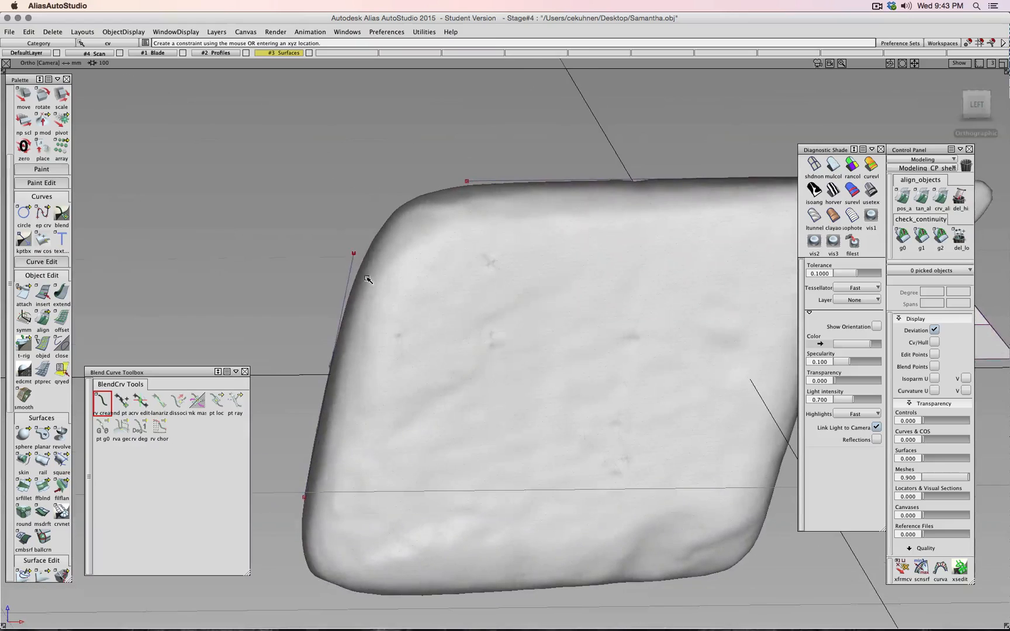
{"action": "left_click", "coordinate": [353, 252]}
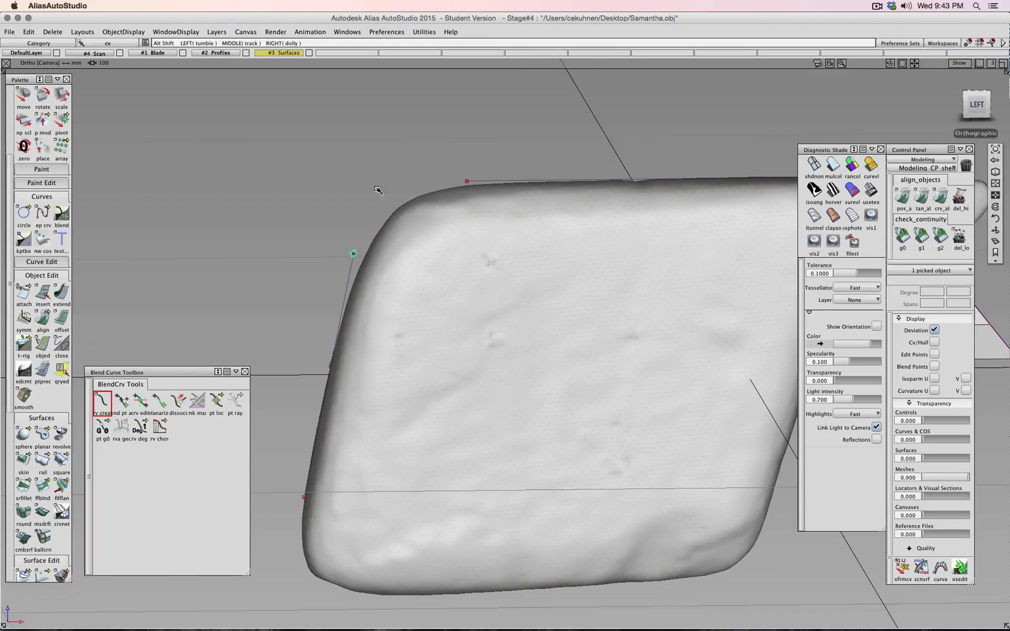
{"action": "left_click", "coordinate": [466, 181]}
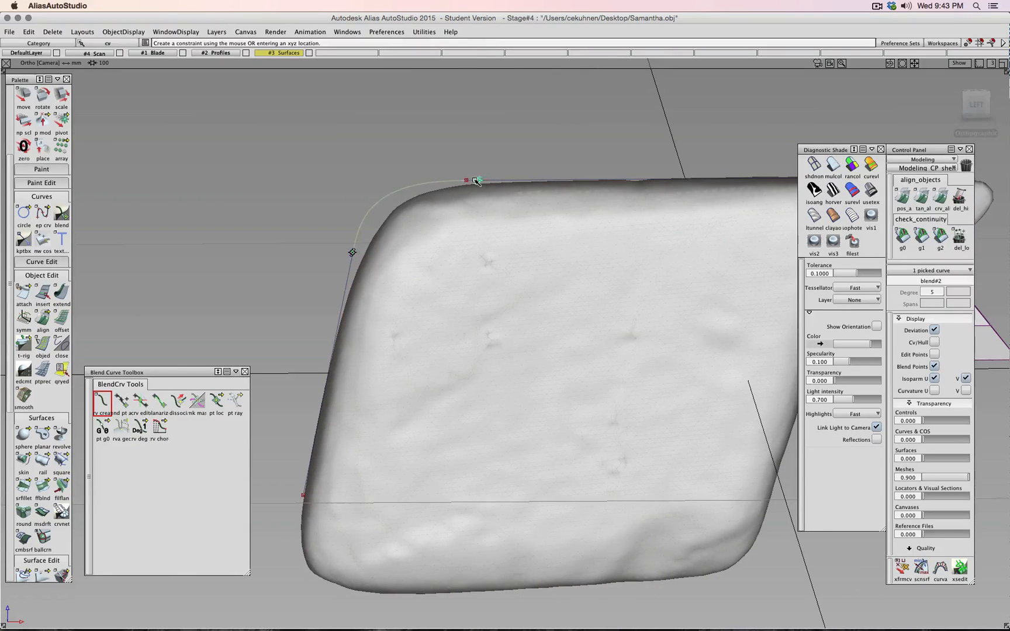
{"action": "left_click_drag", "start_coordinate": [241, 159], "coordinate": [379, 267], "text": "ctrl+shift"}
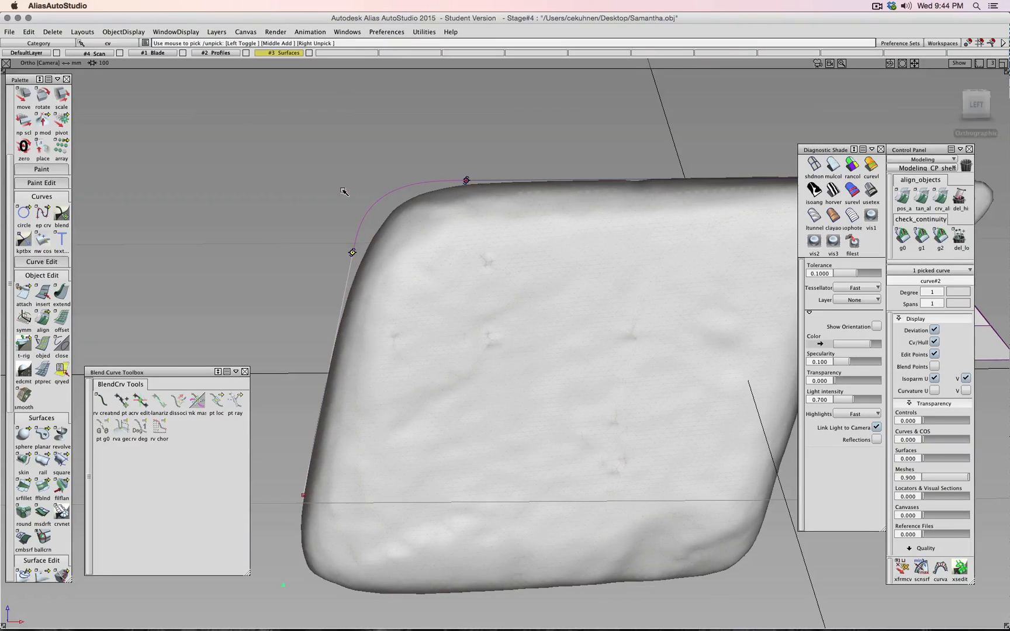
{"action": "right_click_drag", "start_coordinate": [342, 190], "coordinate": [341, 165], "text": "ctrl+shift"}
{"action": "right_click_drag", "start_coordinate": [334, 180], "coordinate": [335, 200]}
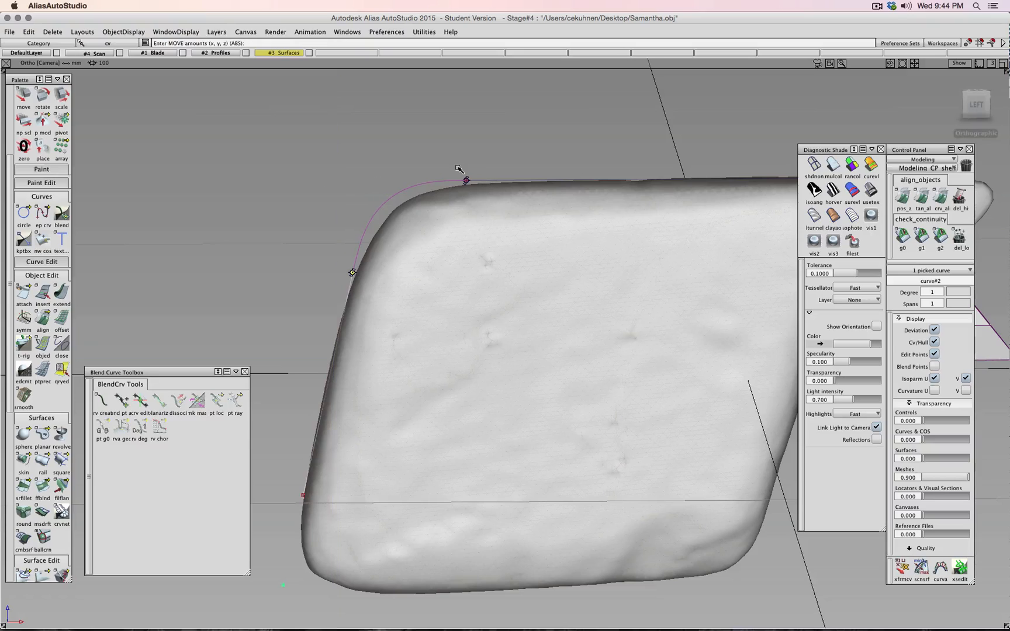
- Move the top line's end CV straight right horizontally in the Left view
{"action": "left_click_drag", "start_coordinate": [457, 169], "coordinate": [494, 157], "text": "ctrl+shift"}
{"action": "left_click_drag", "start_coordinate": [444, 155], "coordinate": [478, 191]}
{"action": "right_click_drag", "start_coordinate": [502, 160], "coordinate": [467, 149], "text": "ctrl+shift"}
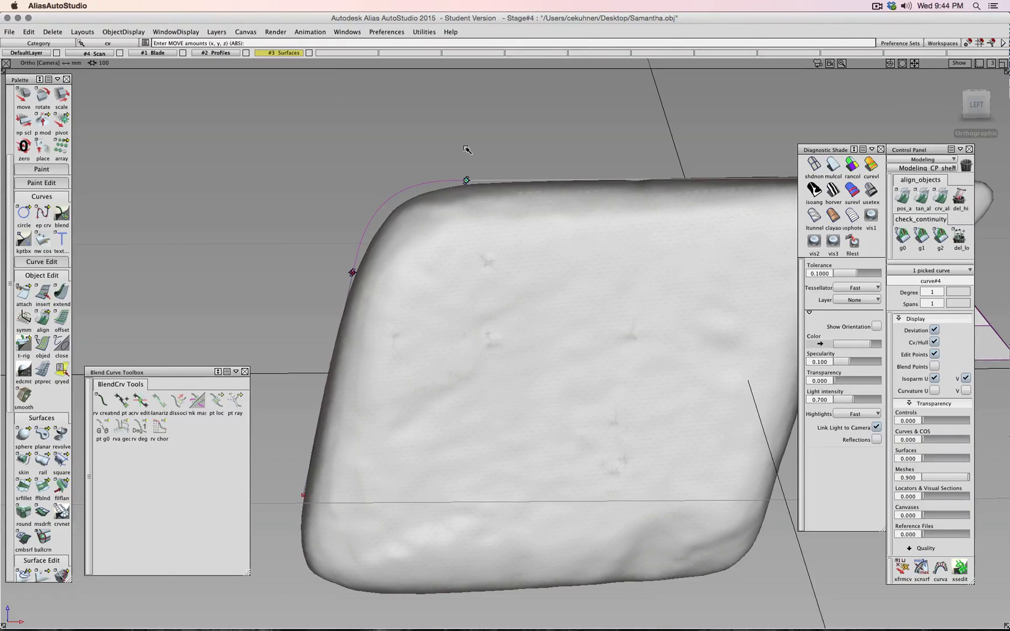
{"action": "left_click_drag", "start_coordinate": [467, 149], "coordinate": [519, 150]}
{"action": "left_click", "coordinate": [969, 101]}
{"action": "key", "text": "super+z"}
{"action": "middle_click_drag", "start_coordinate": [486, 148], "coordinate": [500, 146]}
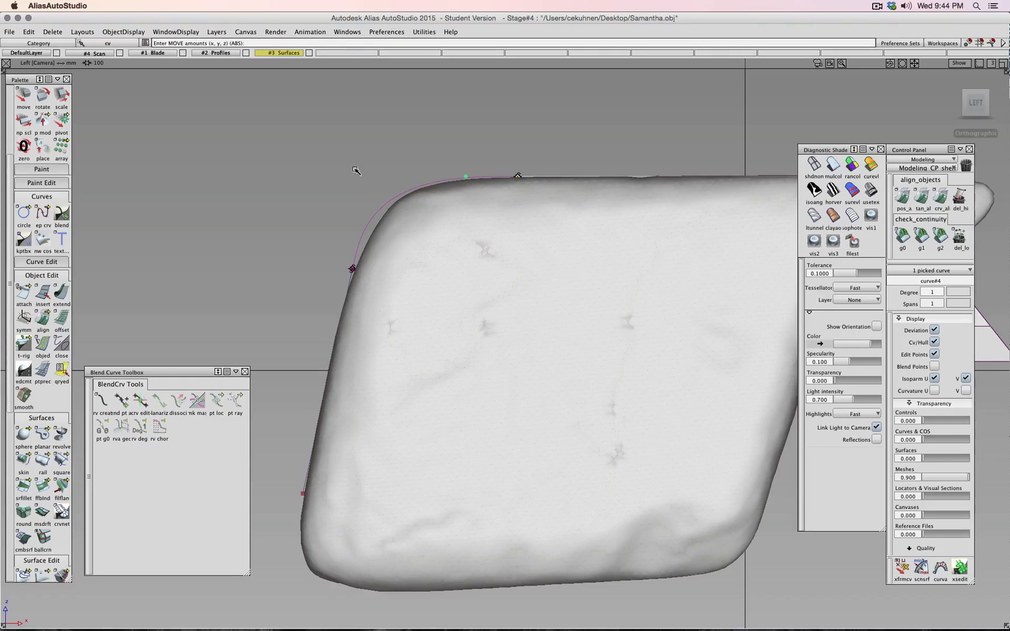
{"action": "middle_click_drag", "start_coordinate": [356, 170], "coordinate": [479, 178]}
- Move the side line's lower end CV down slightly
{"action": "left_click_drag", "start_coordinate": [320, 288], "coordinate": [373, 294], "text": "ctrl+shift"}
{"action": "right_click_drag", "start_coordinate": [318, 270], "coordinate": [319, 250], "text": "ctrl+shift"}
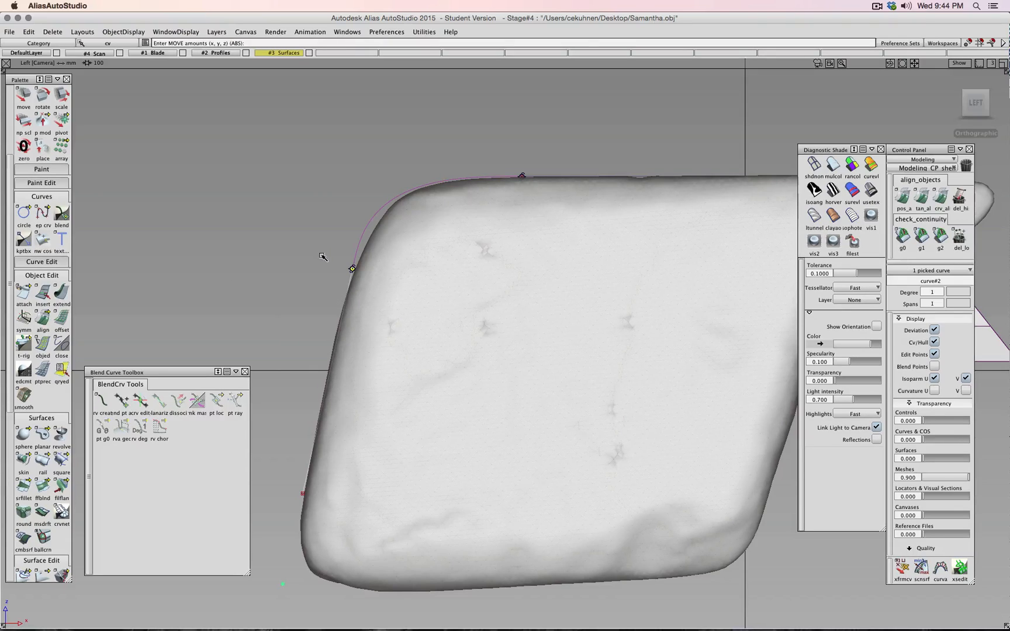
{"action": "left_click_drag", "start_coordinate": [321, 262], "coordinate": [274, 296]}
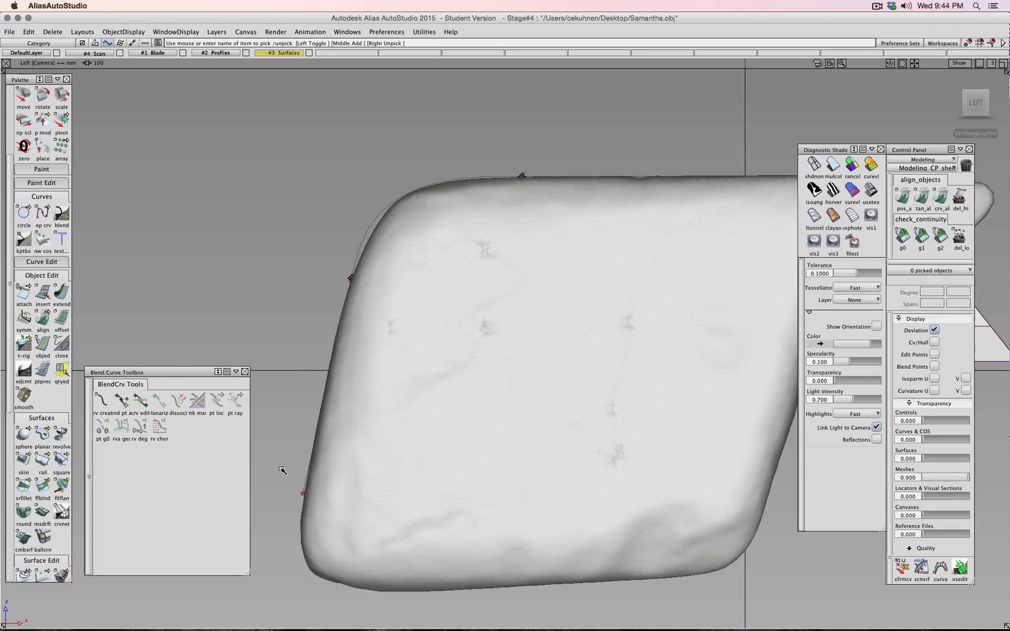
- Change the left side line curve#2 to degree 2
{"action": "left_click", "coordinate": [327, 490]}
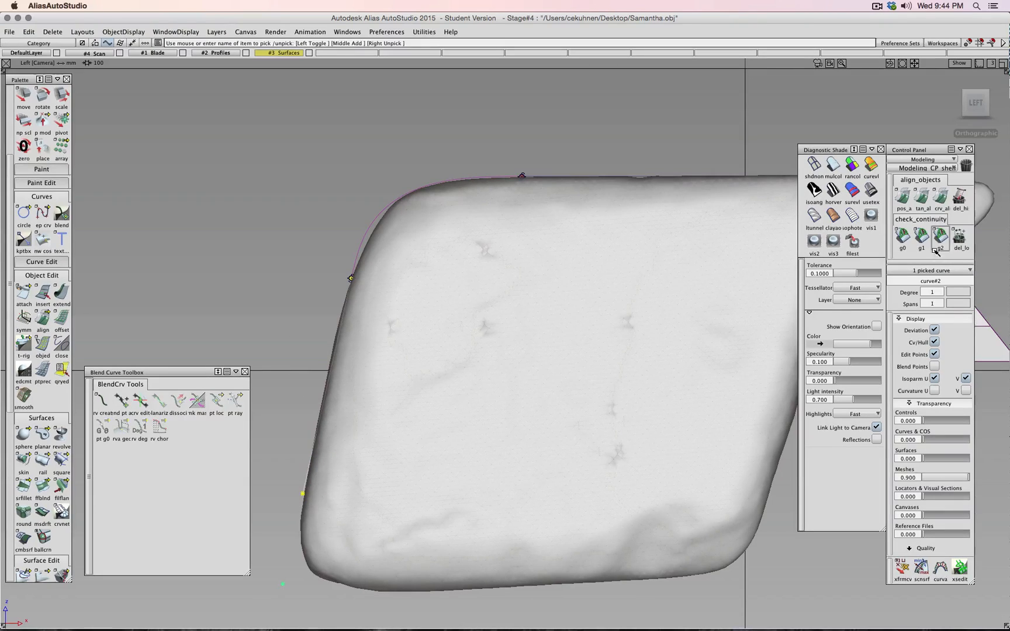
{"action": "left_click", "coordinate": [941, 291]}
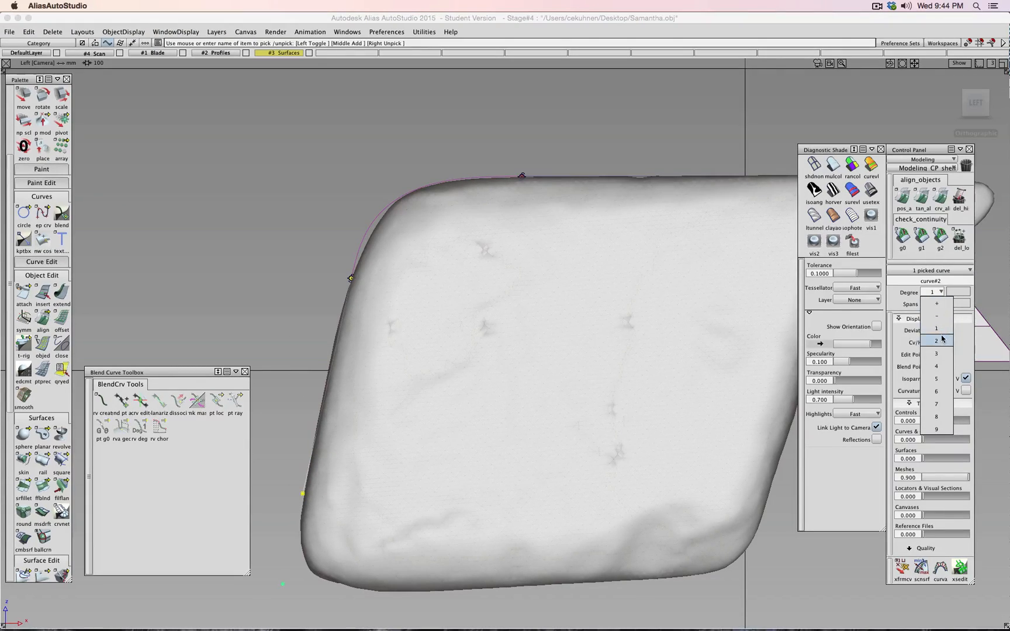
{"action": "left_click", "coordinate": [922, 333]}
{"action": "left_click", "coordinate": [961, 615]}
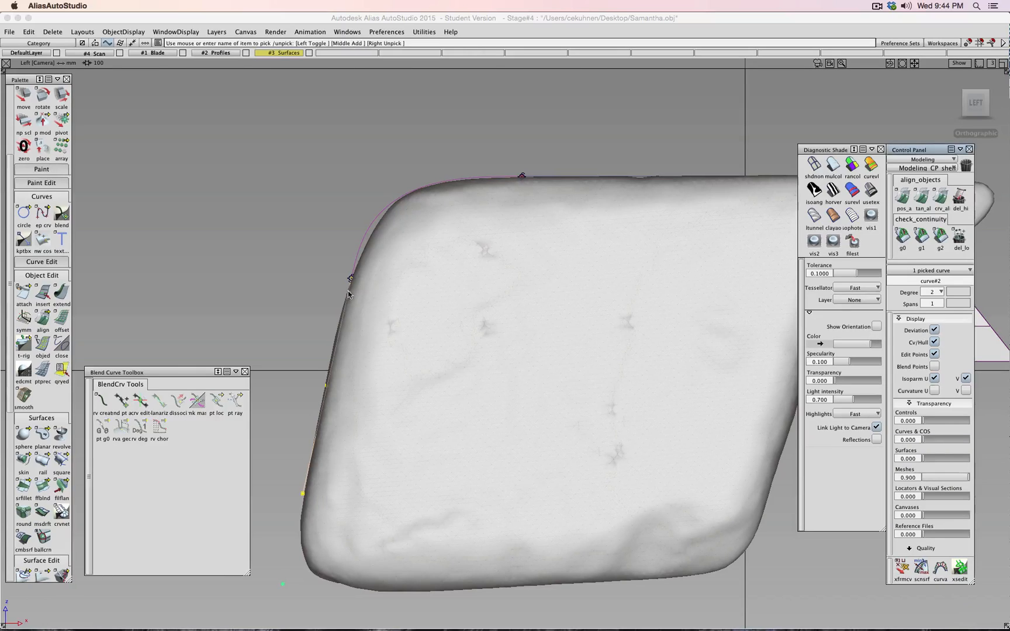
- Drag the side line's middle CV left to bow it along the scan edge, toggling the Scan layer to check
{"action": "left_click_drag", "start_coordinate": [288, 291], "coordinate": [325, 292], "text": "ctrl+shift"}
{"action": "left_click_drag", "start_coordinate": [305, 340], "coordinate": [346, 401]}
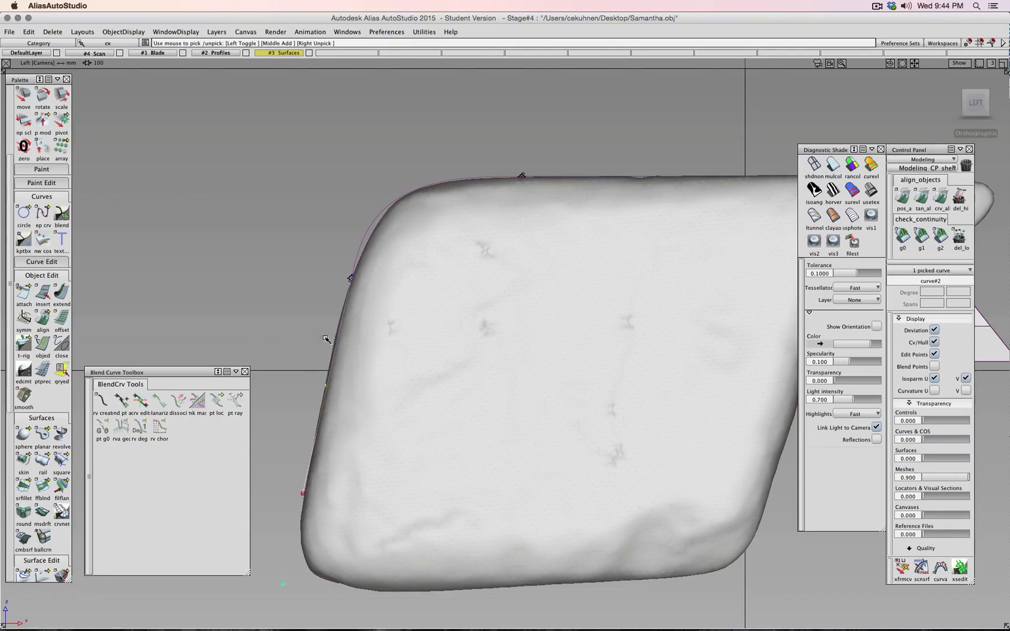
{"action": "middle_click_drag", "start_coordinate": [313, 326], "coordinate": [316, 318], "text": "ctrl+shift"}
{"action": "left_click_drag", "start_coordinate": [317, 322], "coordinate": [309, 318]}
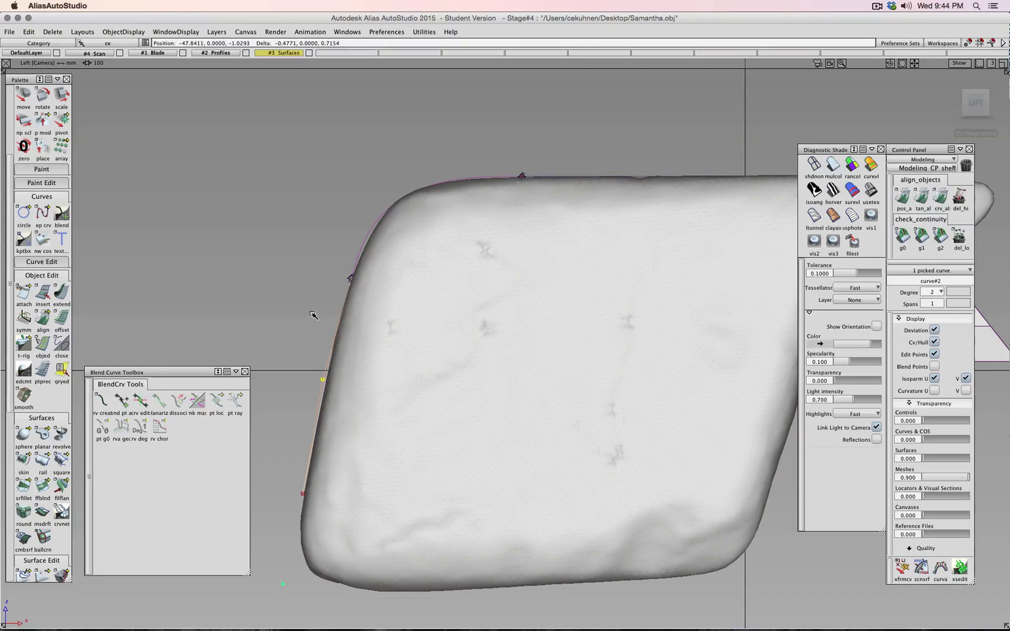
{"action": "left_click_drag", "start_coordinate": [285, 336], "coordinate": [256, 330]}
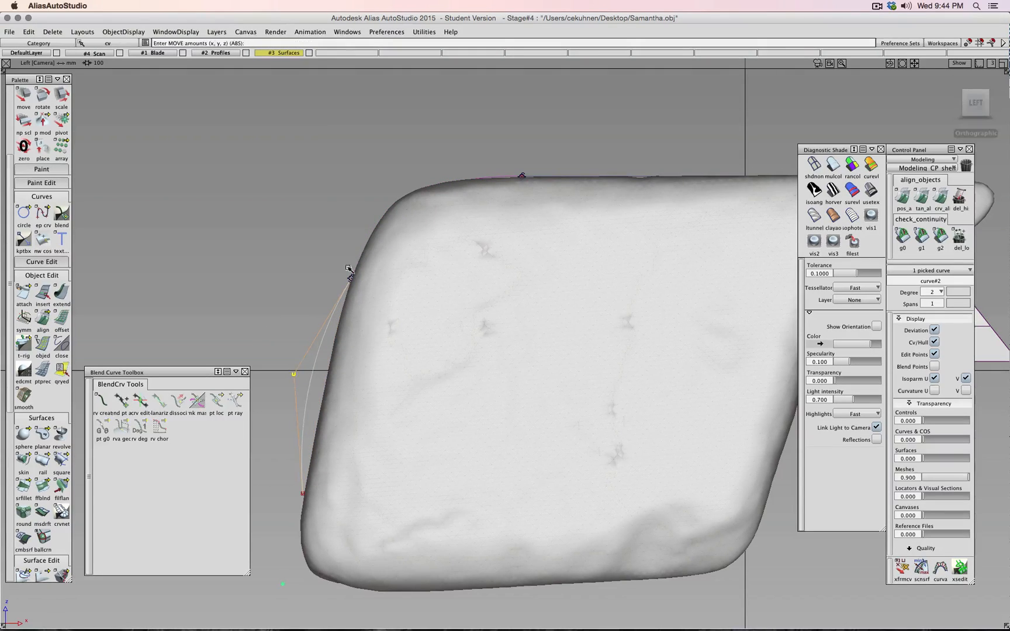
{"action": "left_click", "coordinate": [120, 53]}
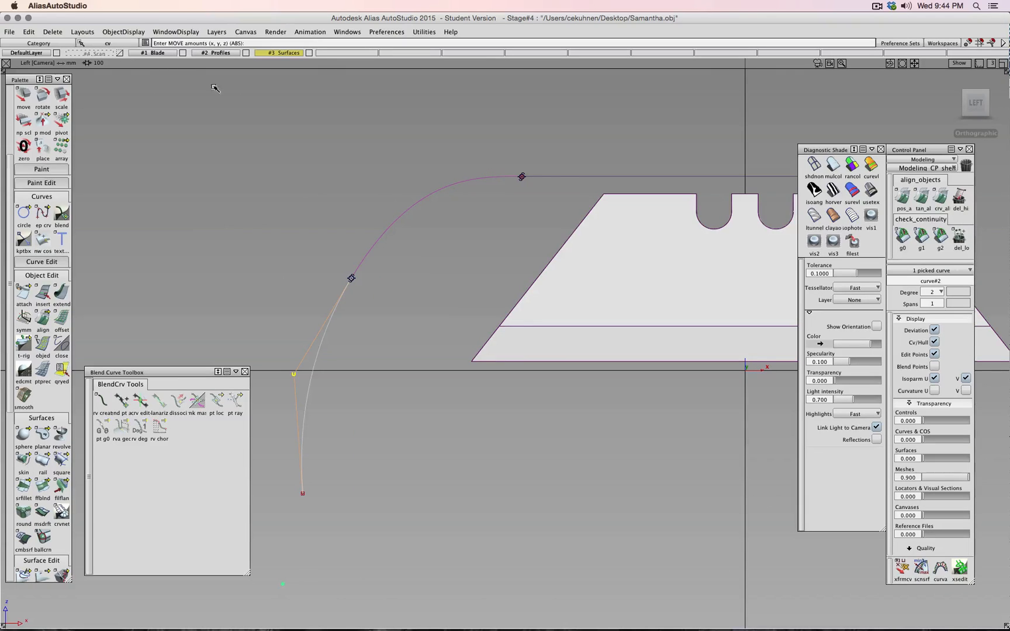
{"action": "left_click_drag", "start_coordinate": [192, 241], "coordinate": [220, 224]}
{"action": "left_click", "coordinate": [120, 53]}
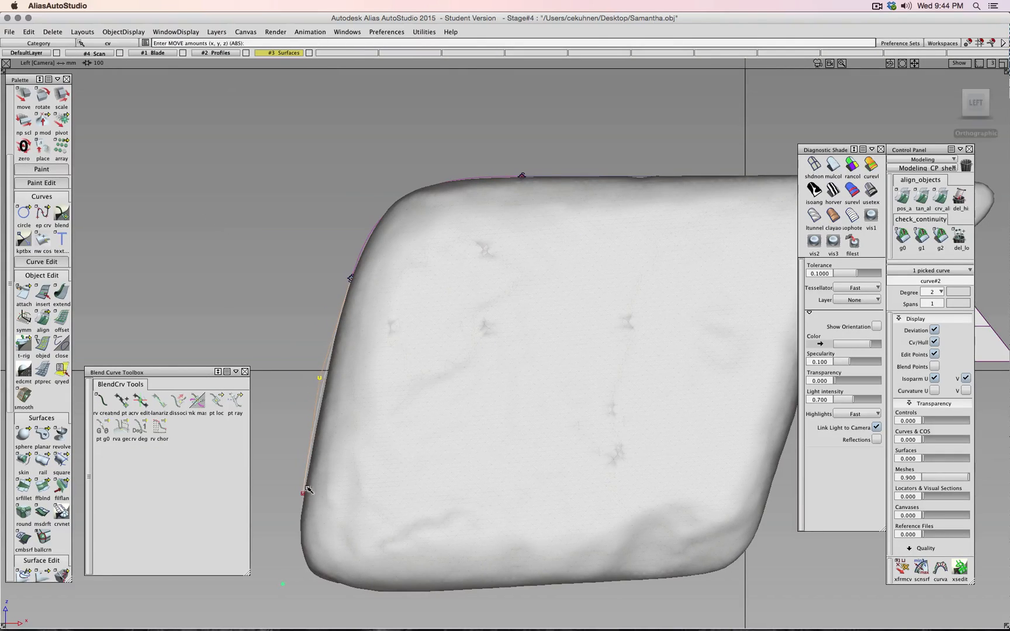
{"action": "left_click_drag", "start_coordinate": [304, 497], "coordinate": [306, 486]}
{"action": "left_click_drag", "start_coordinate": [290, 334], "coordinate": [306, 323], "text": "ctrl+shift"}
{"action": "right_click_drag", "start_coordinate": [306, 322], "coordinate": [444, 352], "text": "alt+shift"}
{"action": "middle_click_drag", "start_coordinate": [444, 368], "coordinate": [392, 262], "text": "alt+shift"}
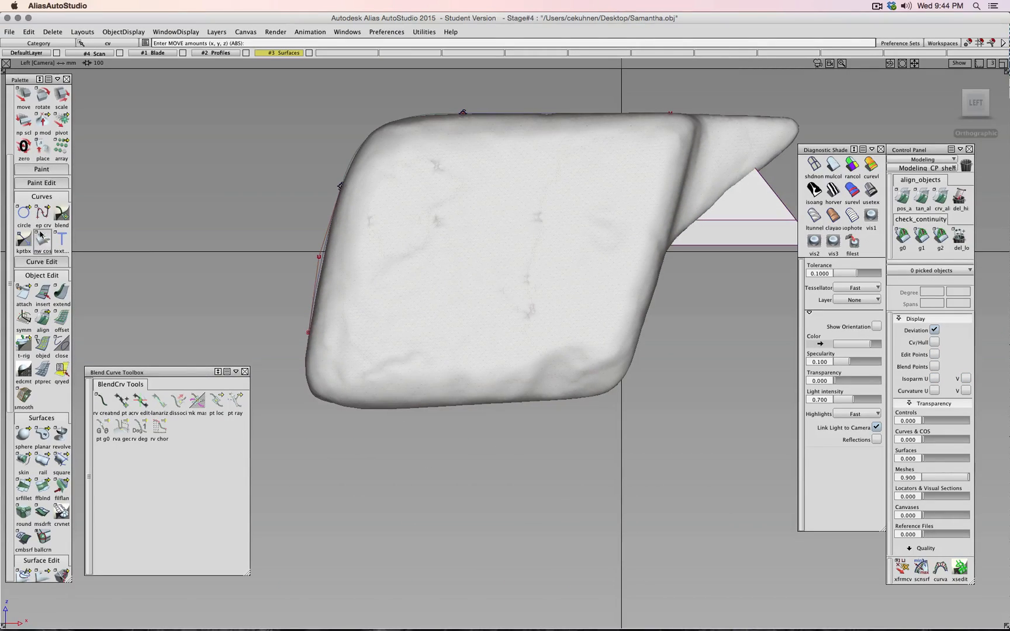
- Draw the handle's bottom line and right side line as control-point curves
{"action": "left_click_drag", "start_coordinate": [41, 221], "coordinate": [79, 217]}
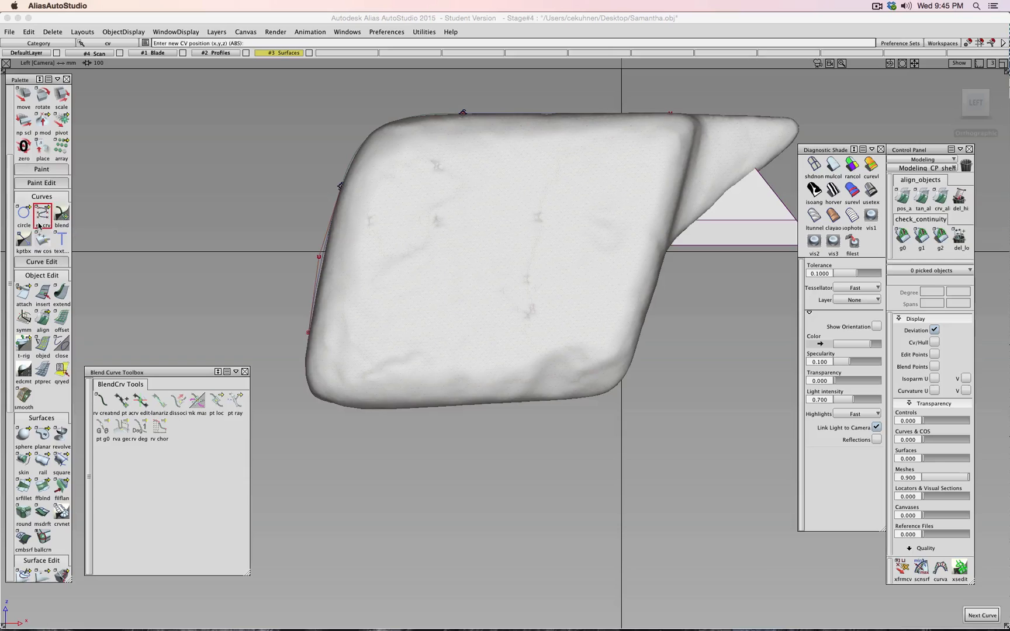
{"action": "left_click", "coordinate": [392, 411]}
{"action": "left_click", "coordinate": [550, 402]}
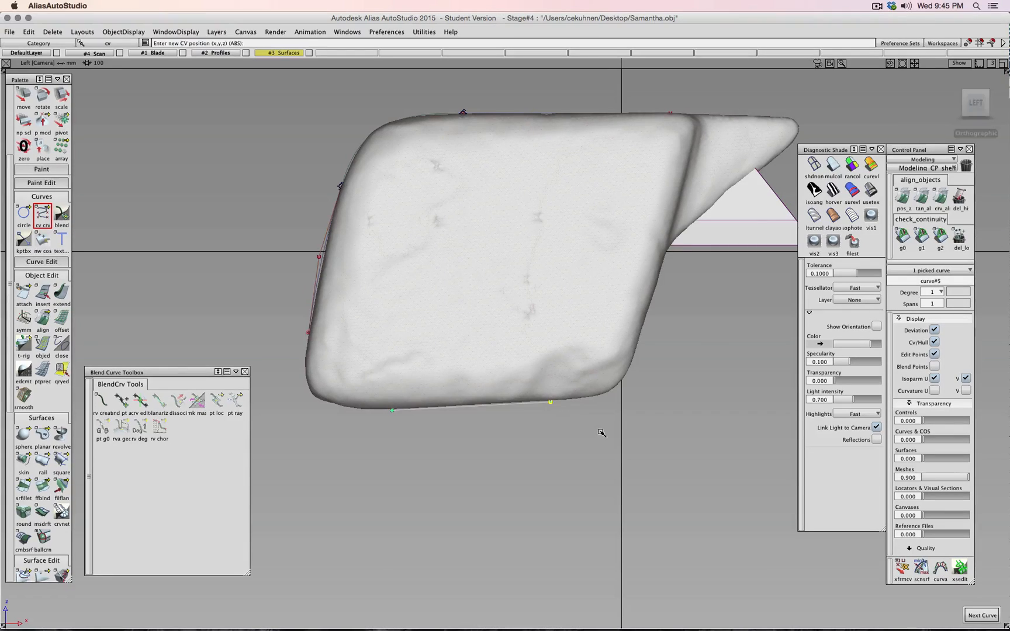
{"action": "left_click_drag", "start_coordinate": [602, 429], "coordinate": [604, 409], "text": "ctrl+shift"}
{"action": "left_click", "coordinate": [633, 360]}
{"action": "left_click_drag", "start_coordinate": [702, 231], "coordinate": [703, 210], "text": "ctrl+shift"}
- Hide the #4 Scan layer and blend the lower-left corner between the side and bottom lines
{"action": "middle_click", "coordinate": [114, 56]}
{"action": "left_click_drag", "start_coordinate": [187, 174], "coordinate": [187, 151], "text": "ctrl+shift"}
{"action": "left_click", "coordinate": [102, 402]}
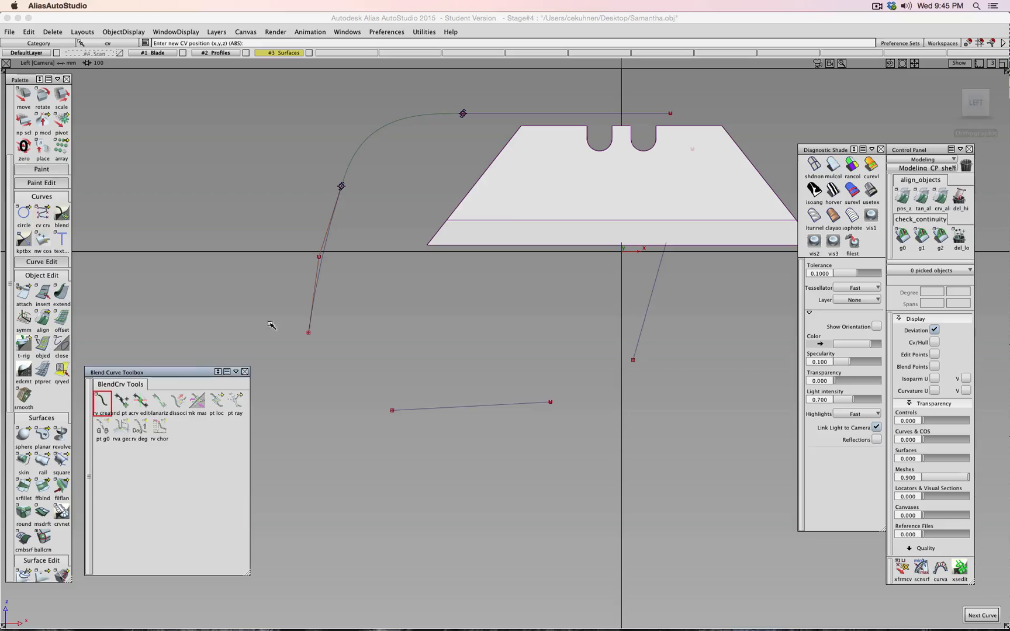
{"action": "left_click", "coordinate": [320, 269]}
{"action": "left_click_drag", "start_coordinate": [320, 269], "coordinate": [309, 369]}
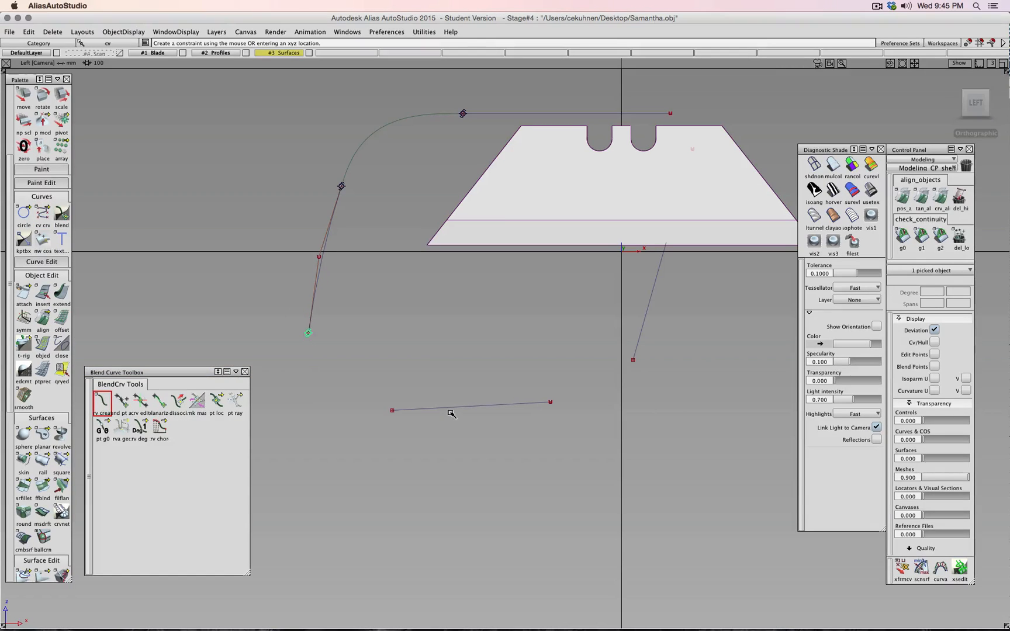
{"action": "left_click_drag", "start_coordinate": [451, 411], "coordinate": [327, 411]}
{"action": "left_click_drag", "start_coordinate": [404, 366], "coordinate": [468, 395], "text": "ctrl+shift"}
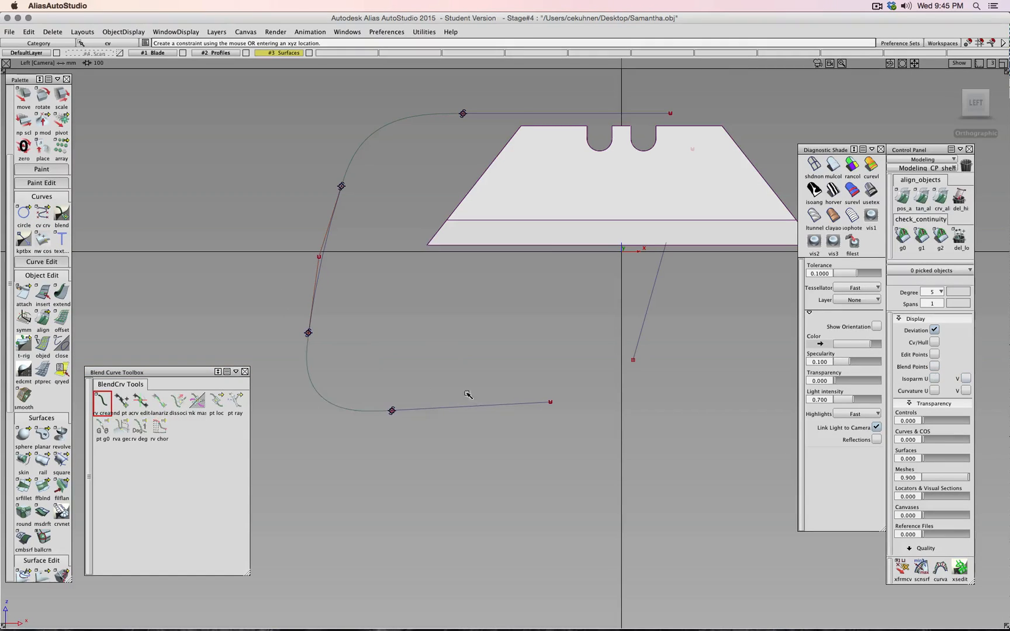
- Blend the lower-right and upper-right corners to close the rounded profile
{"action": "left_click", "coordinate": [455, 408]}
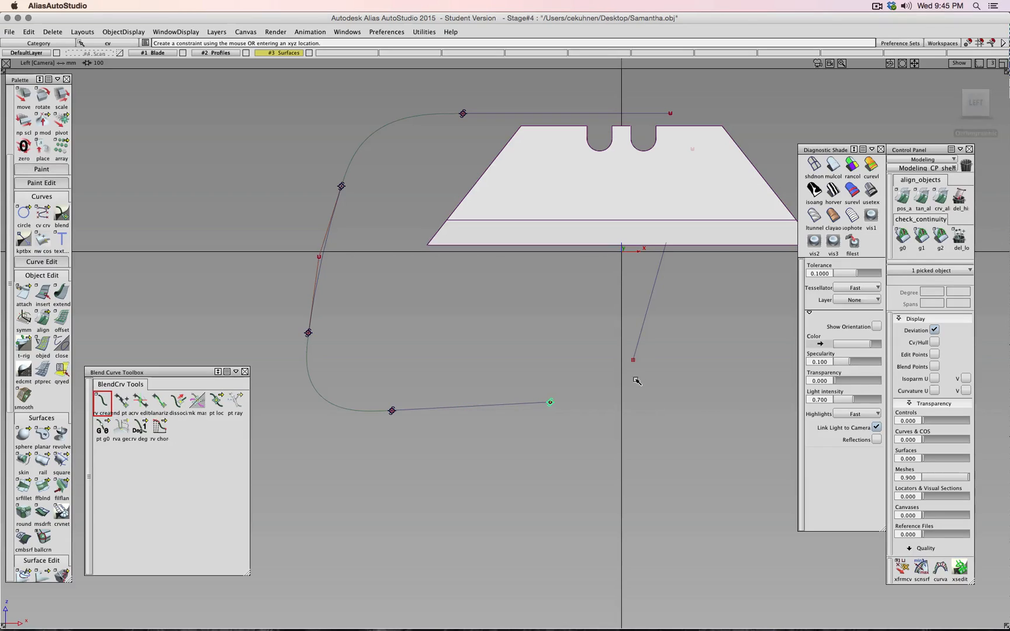
{"action": "left_click_drag", "start_coordinate": [647, 317], "coordinate": [623, 443]}
{"action": "left_click_drag", "start_coordinate": [570, 362], "coordinate": [573, 336], "text": "ctrl+shift"}
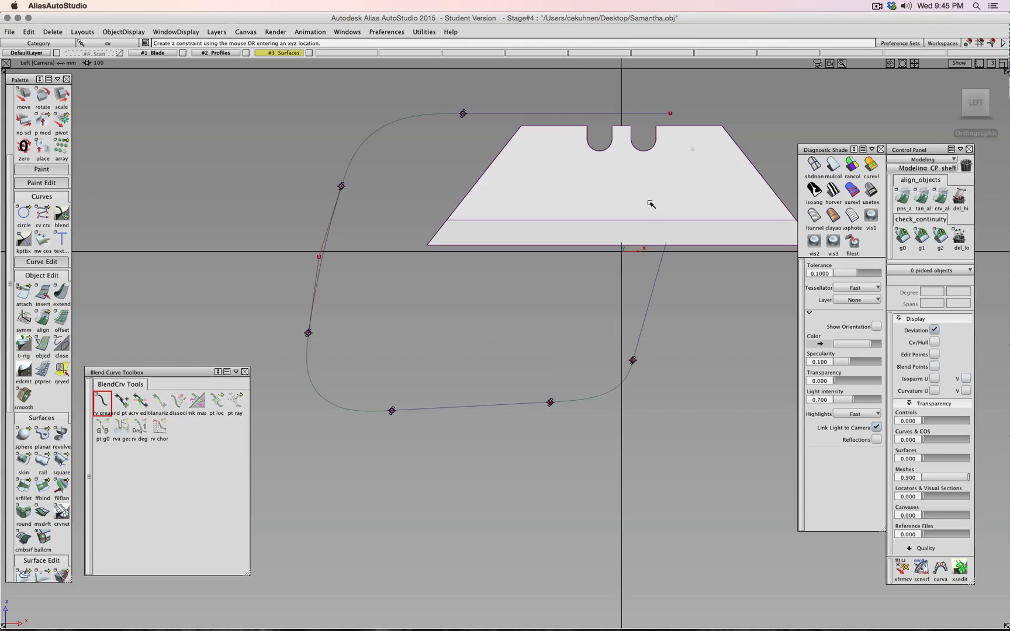
{"action": "left_click", "coordinate": [560, 114]}
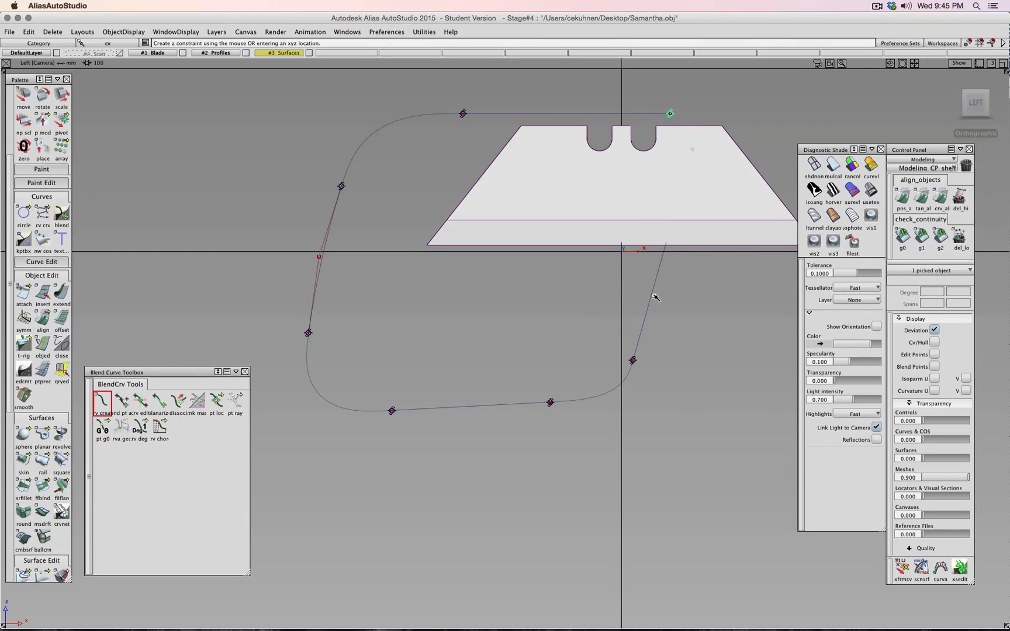
{"action": "left_click_drag", "start_coordinate": [654, 295], "coordinate": [666, 250]}
{"action": "left_click_drag", "start_coordinate": [498, 332], "coordinate": [500, 306], "text": "ctrl+shift"}
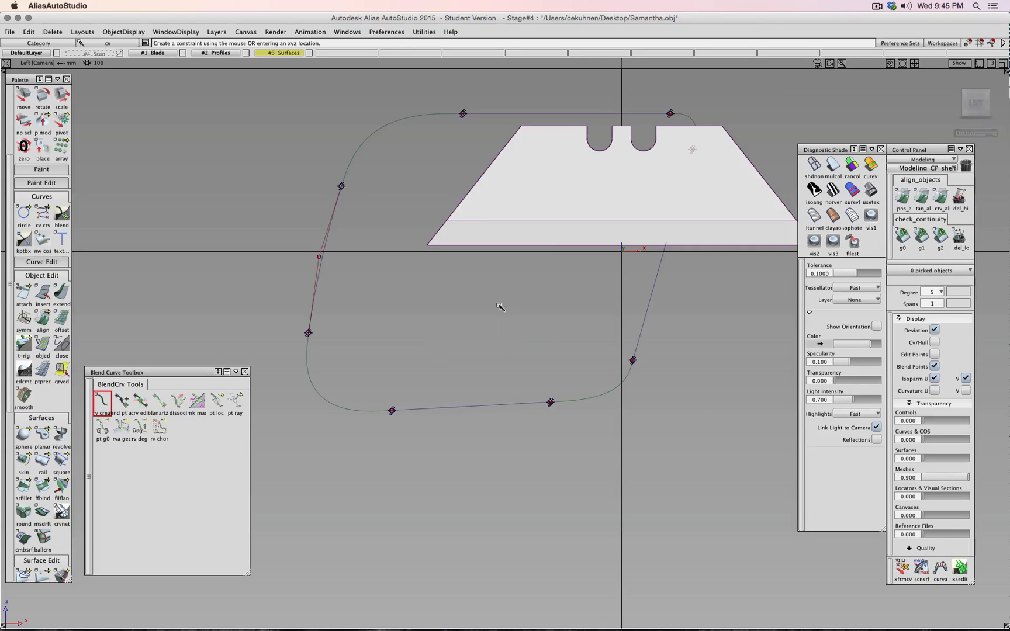
- Show the #4 Scan layer and nudge the profile's bottom and left-edge CVs onto the scan outline
{"action": "left_click", "coordinate": [122, 53]}
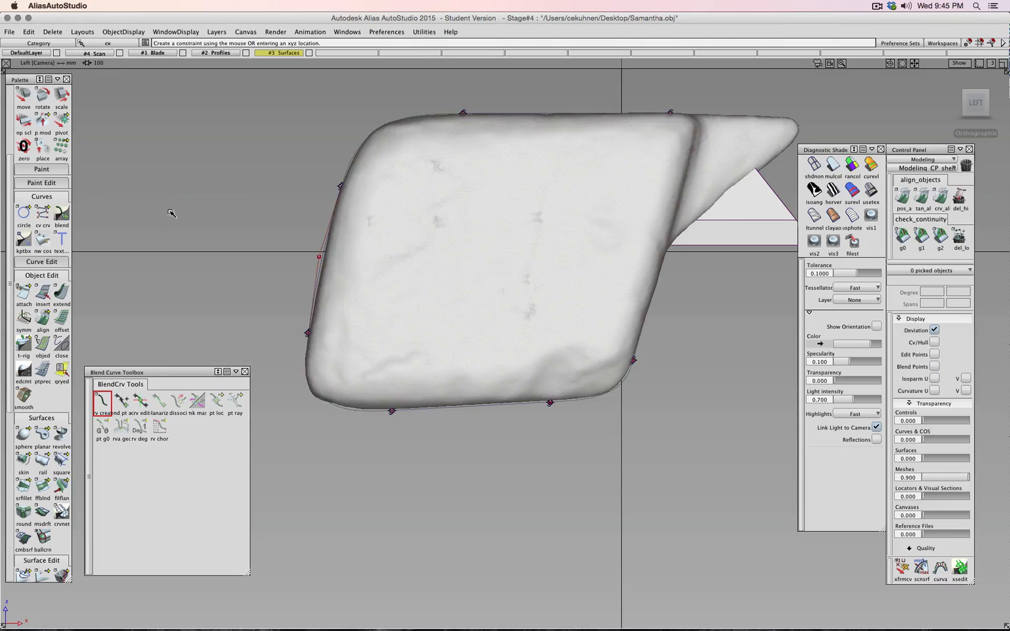
{"action": "left_click_drag", "start_coordinate": [165, 226], "coordinate": [214, 233], "text": "ctrl+shift"}
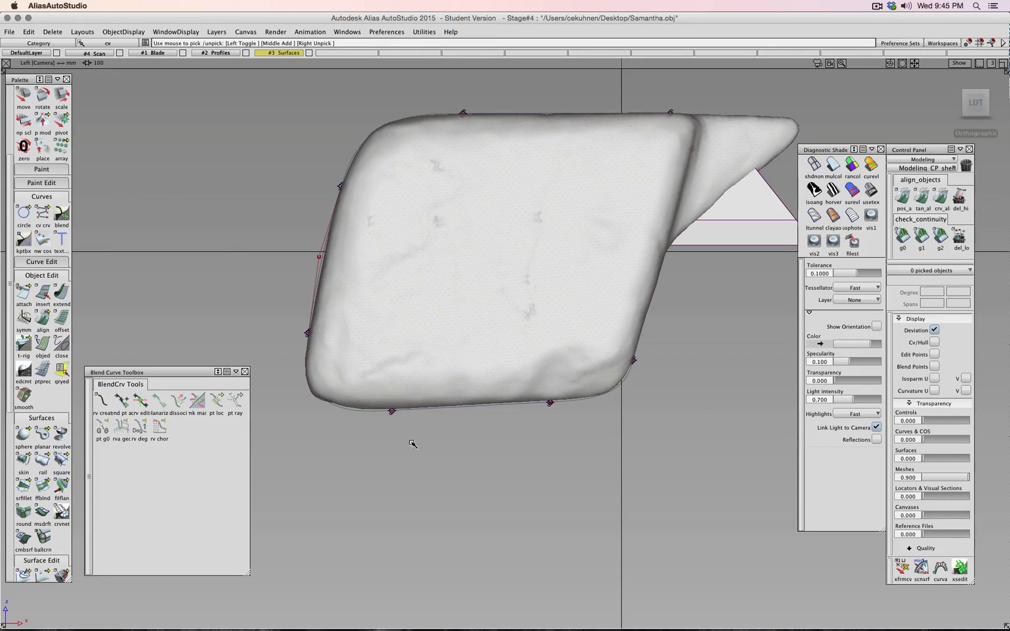
{"action": "left_click_drag", "start_coordinate": [412, 443], "coordinate": [381, 410]}
{"action": "right_click_drag", "start_coordinate": [389, 476], "coordinate": [388, 467], "text": "ctrl+shift"}
{"action": "mouse_move", "coordinate": [383, 458]}
{"action": "middle_mouse_down"}
{"action": "mouse_move", "coordinate": [358, 454]}
{"action": "mouse_move", "coordinate": [361, 466]}
{"action": "mouse_move", "coordinate": [374, 456]}
{"action": "middle_mouse_up"}
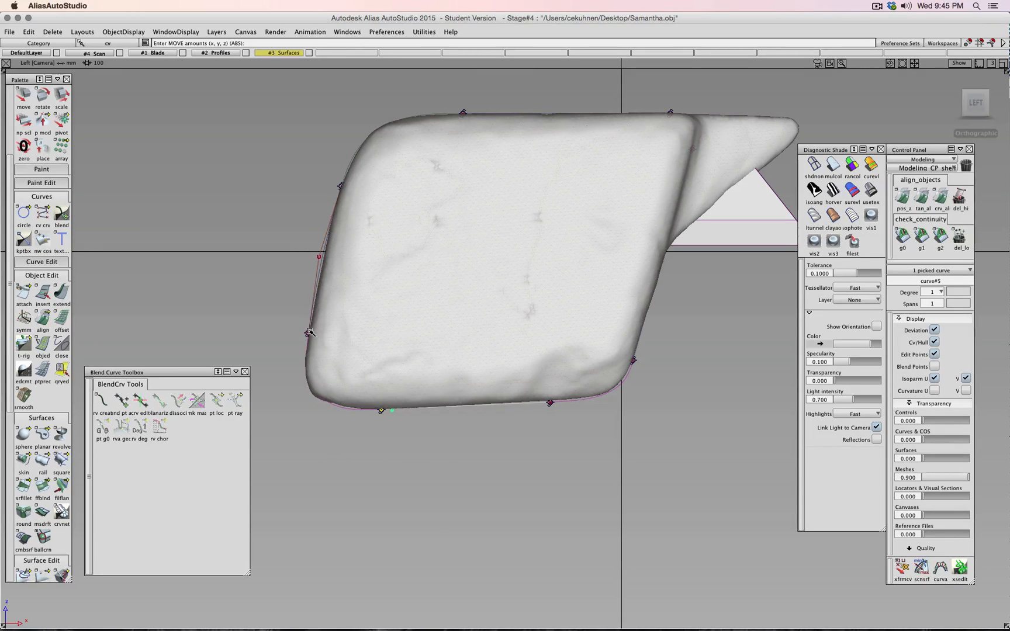
{"action": "left_click_drag", "start_coordinate": [309, 330], "coordinate": [308, 332]}
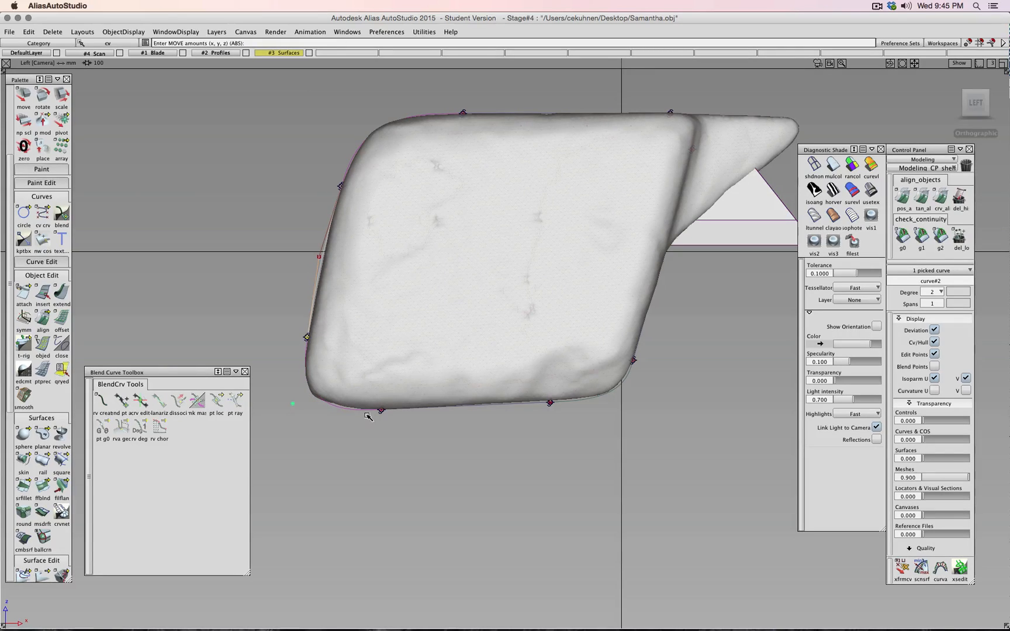
{"action": "left_click_drag", "start_coordinate": [551, 410], "coordinate": [552, 403]}
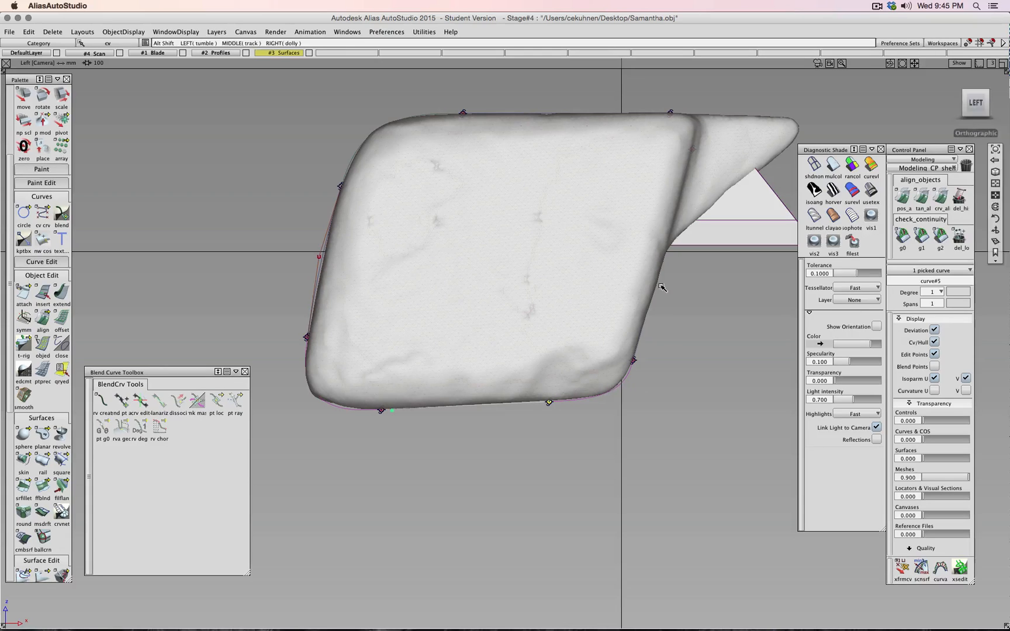
{"action": "left_click", "coordinate": [817, 168]}
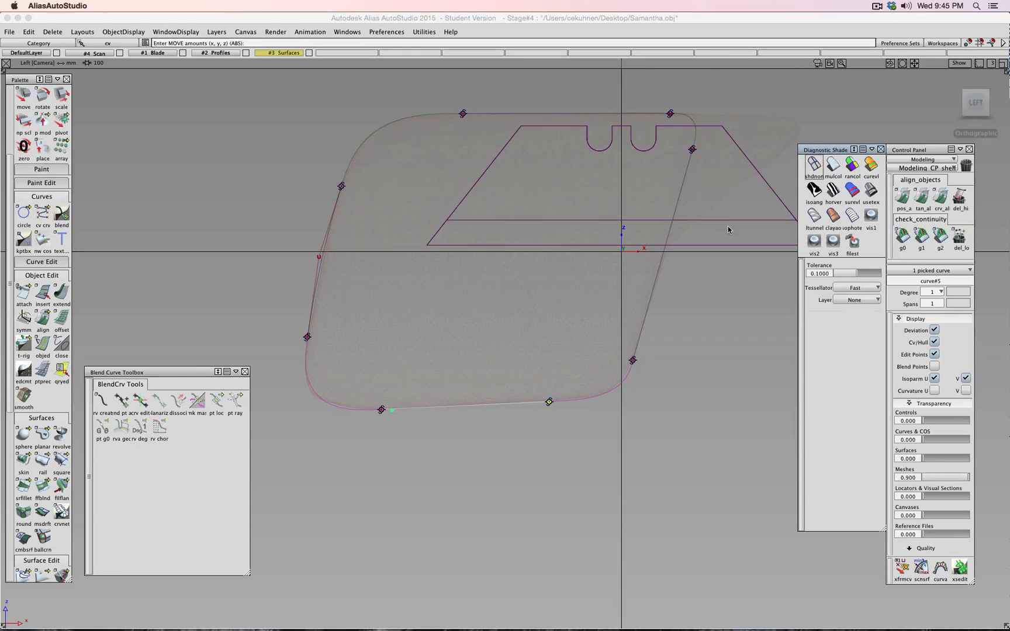
- Zoom in on the profile curves and toggle shading to compare them with the scan
{"action": "mouse_move", "coordinate": [714, 245]}
{"action": "middle_mouse_down", "text": "alt+shift"}
{"action": "mouse_move", "coordinate": [642, 320]}
{"action": "mouse_move", "coordinate": [598, 408]}
{"action": "middle_mouse_up", "text": "alt+shift"}
{"action": "mouse_move", "coordinate": [597, 408]}
{"action": "right_mouse_down", "text": "alt+shift"}
{"action": "mouse_move", "coordinate": [586, 282]}
{"action": "mouse_move", "coordinate": [671, 246]}
{"action": "right_mouse_up", "text": "alt+shift"}
{"action": "middle_click_drag", "start_coordinate": [671, 247], "coordinate": [491, 351], "text": "alt+shift"}
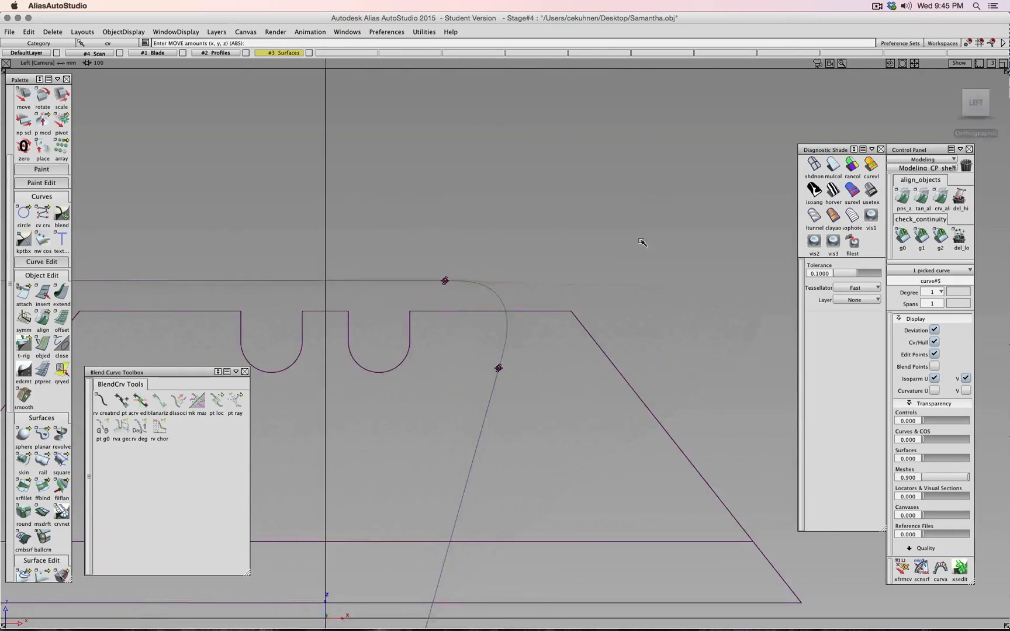
{"action": "right_click_drag", "start_coordinate": [640, 242], "coordinate": [791, 162], "text": "alt+shift"}
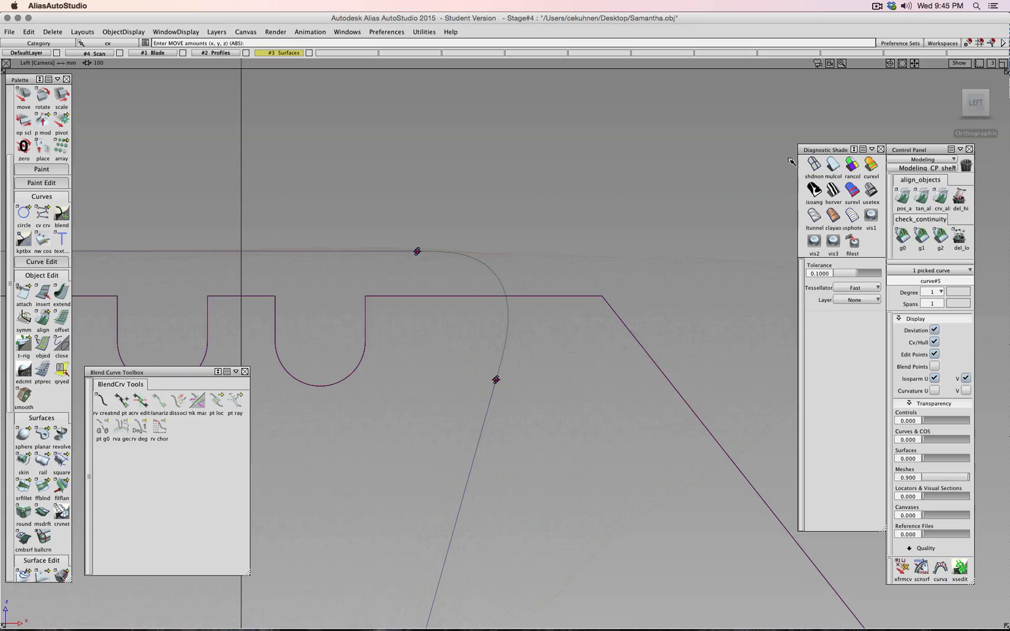
{"action": "left_click", "coordinate": [829, 166]}
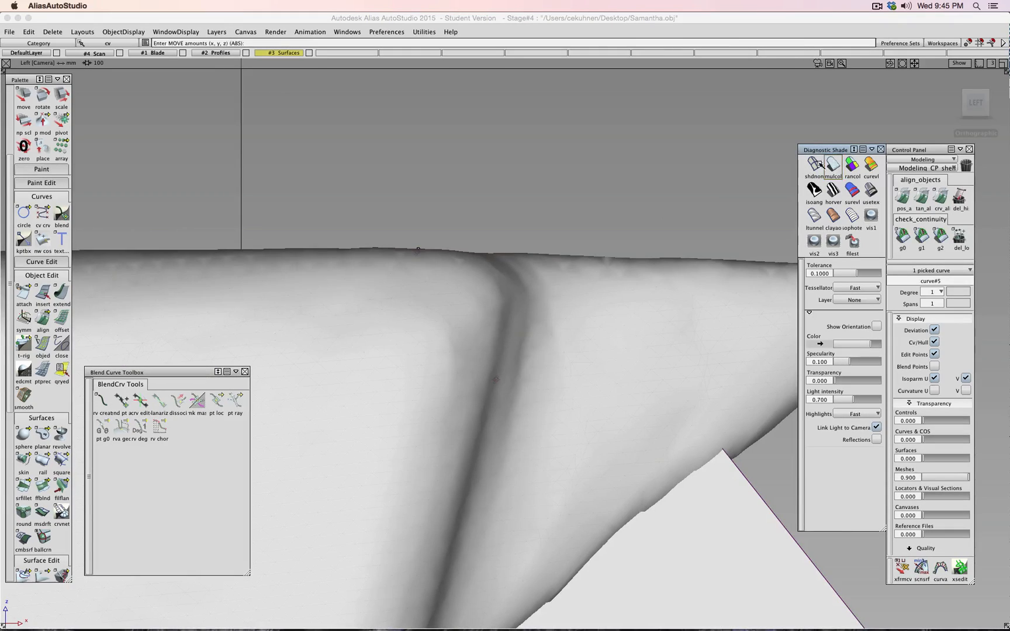
{"action": "left_click", "coordinate": [828, 166]}
{"action": "left_click", "coordinate": [828, 166]}
{"action": "mouse_move", "coordinate": [649, 196]}
{"action": "right_mouse_down", "text": "alt+shift"}
{"action": "mouse_move", "coordinate": [488, 270]}
{"action": "mouse_move", "coordinate": [356, 399]}
{"action": "right_mouse_up", "text": "alt+shift"}
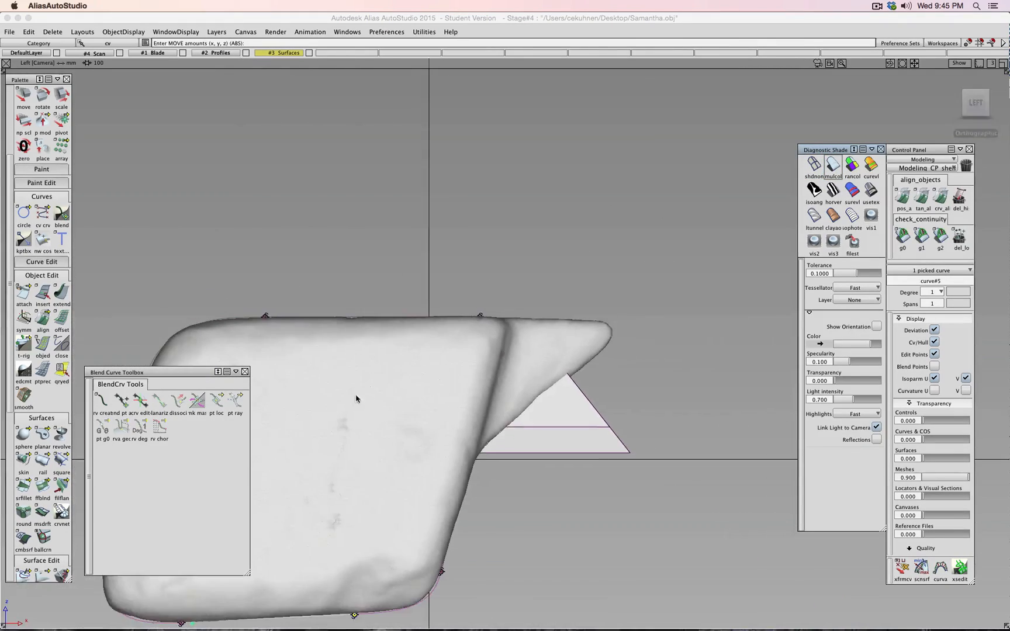
{"action": "middle_click_drag", "start_coordinate": [304, 459], "coordinate": [602, 300], "text": "alt+shift"}
- Move the lower-left corner CV to match the scan's rounded corner, then hide the #4 Scan layer
{"action": "right_click_drag", "start_coordinate": [376, 474], "coordinate": [366, 455], "text": "alt+shift"}
{"action": "middle_click_drag", "start_coordinate": [366, 455], "coordinate": [496, 329], "text": "alt+shift"}
{"action": "right_click_drag", "start_coordinate": [496, 329], "coordinate": [504, 229], "text": "alt+shift"}
{"action": "middle_click_drag", "start_coordinate": [497, 177], "coordinate": [439, 274], "text": "alt+shift"}
{"action": "left_click_drag", "start_coordinate": [459, 258], "coordinate": [461, 253]}
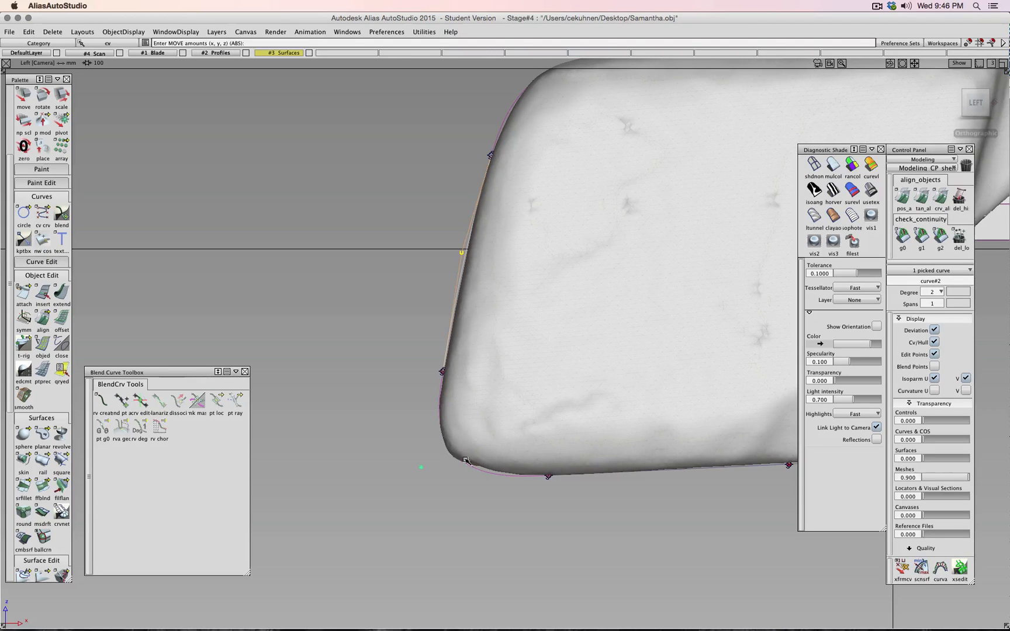
{"action": "right_click_drag", "start_coordinate": [466, 460], "coordinate": [475, 486], "text": "alt+shift"}
{"action": "middle_click_drag", "start_coordinate": [472, 480], "coordinate": [445, 331], "text": "alt+shift"}
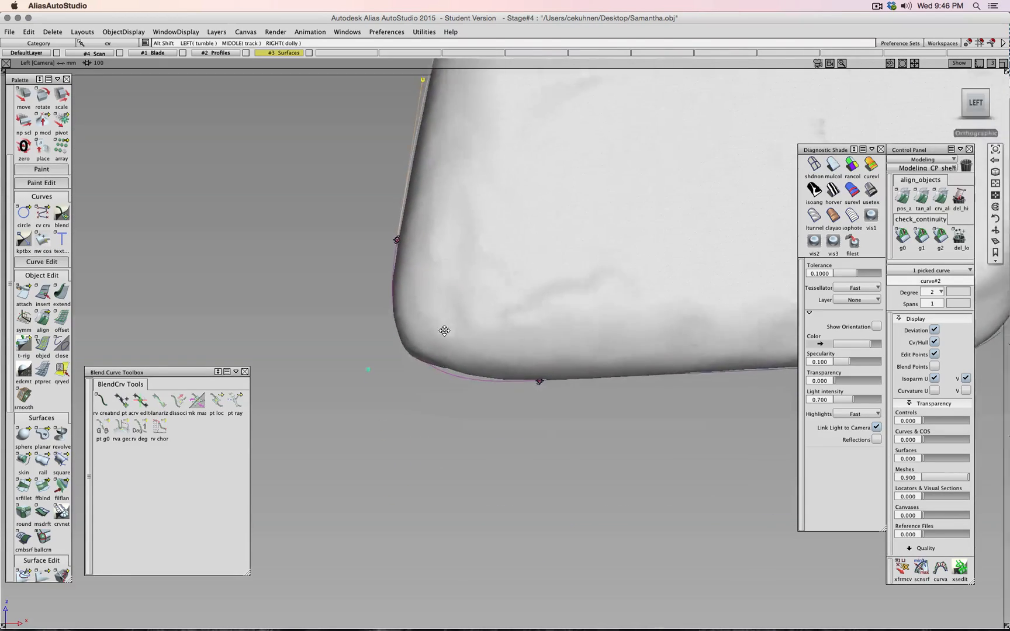
{"action": "right_click_drag", "start_coordinate": [445, 331], "coordinate": [410, 326], "text": "alt+shift"}
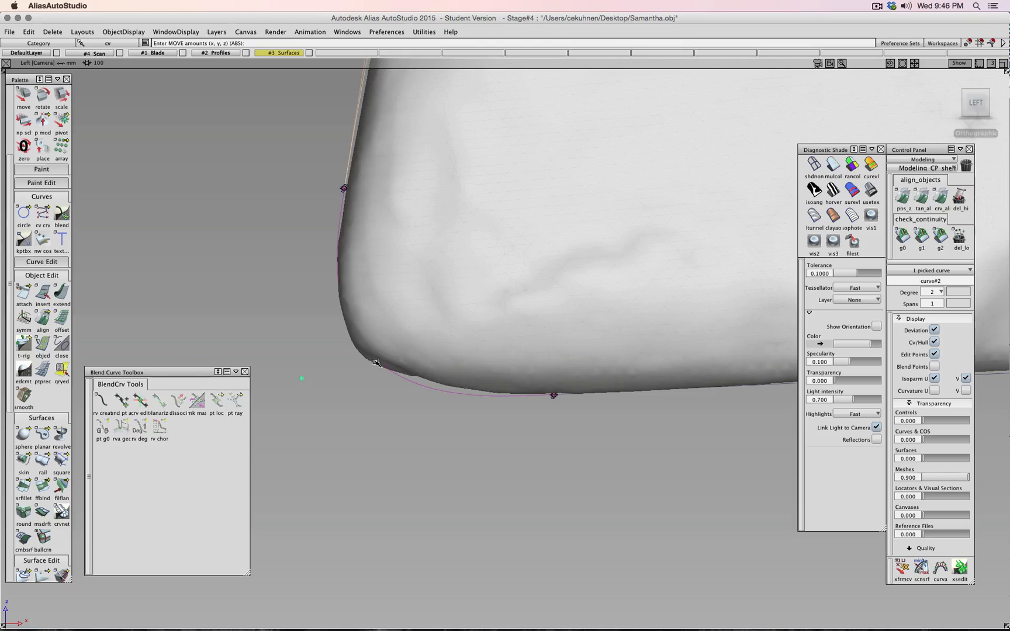
{"action": "right_click_drag", "start_coordinate": [408, 373], "coordinate": [436, 373], "text": "alt+shift"}
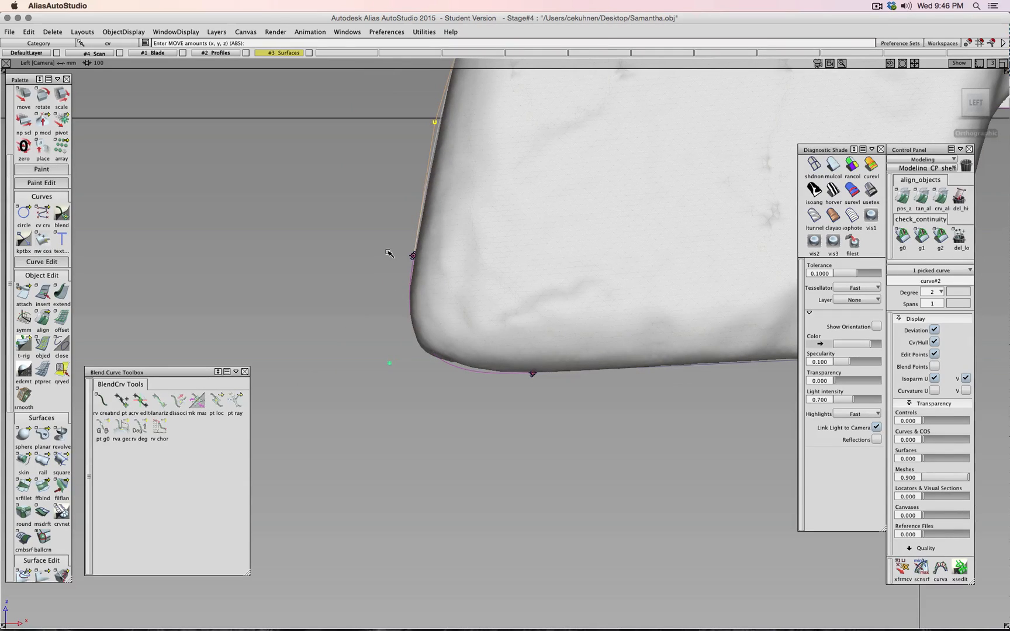
{"action": "left_click", "coordinate": [121, 53]}
{"action": "right_click_drag", "start_coordinate": [327, 196], "coordinate": [403, 358], "text": "alt+shift"}
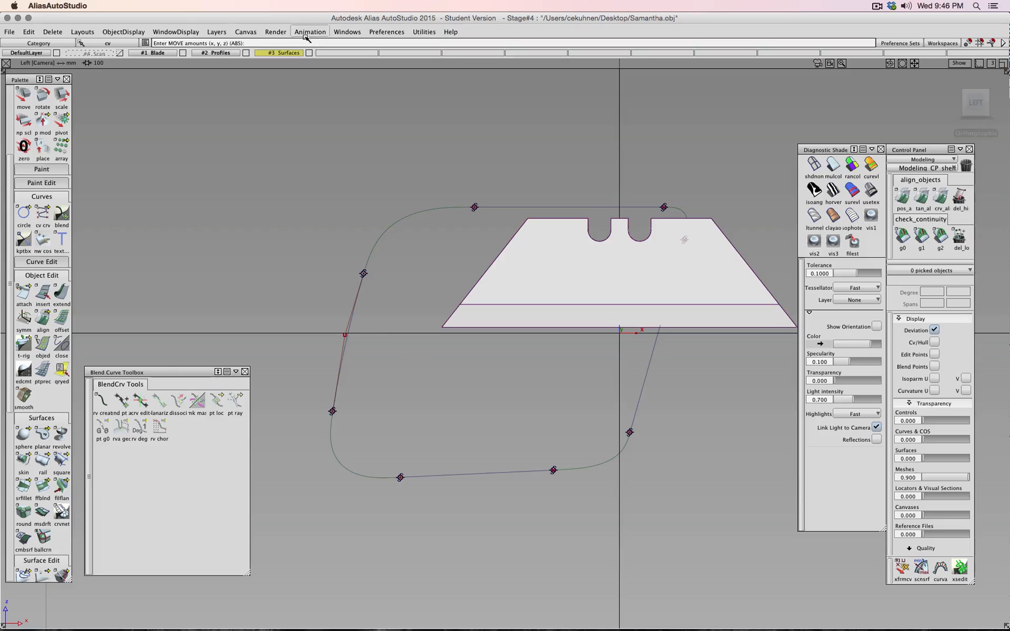
- Toggle #1 Blade and #4 Scan, view from the Back, then hide both layers and pick nothing
{"action": "left_click", "coordinate": [183, 53]}
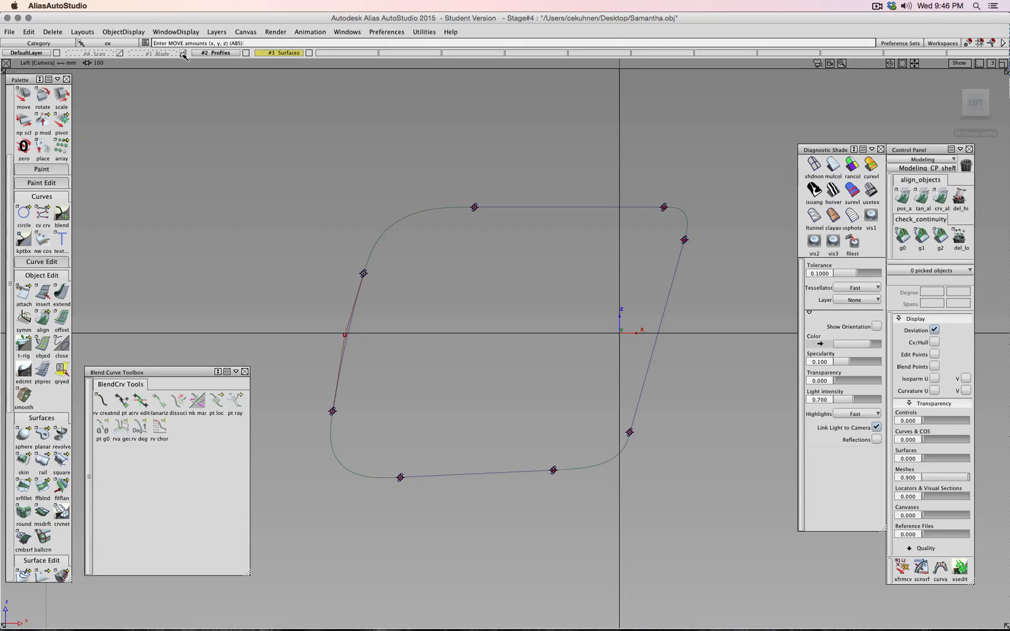
{"action": "left_click", "coordinate": [183, 53]}
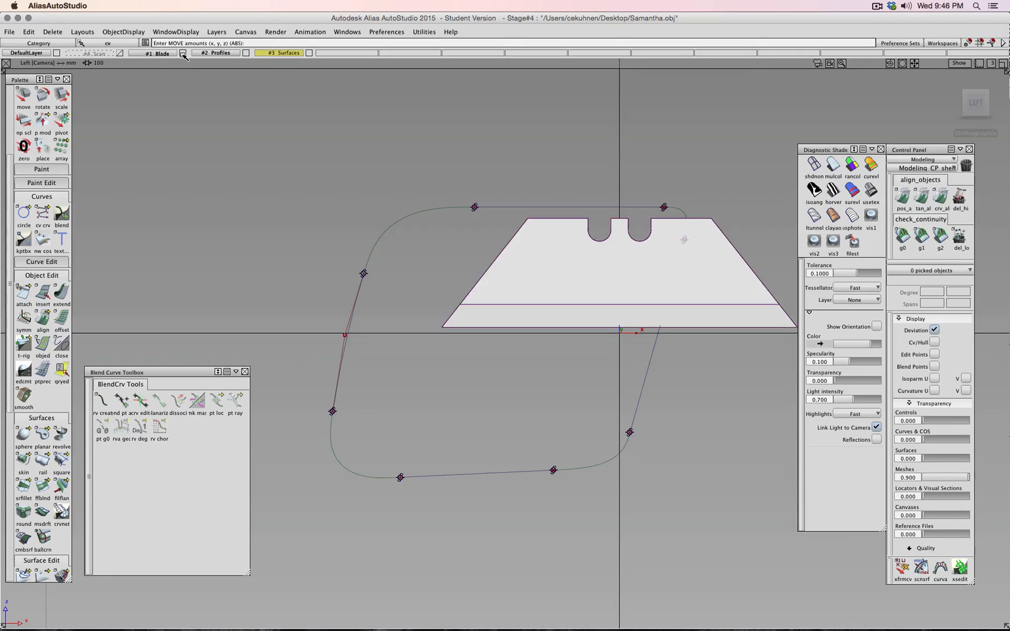
{"action": "left_click", "coordinate": [120, 53]}
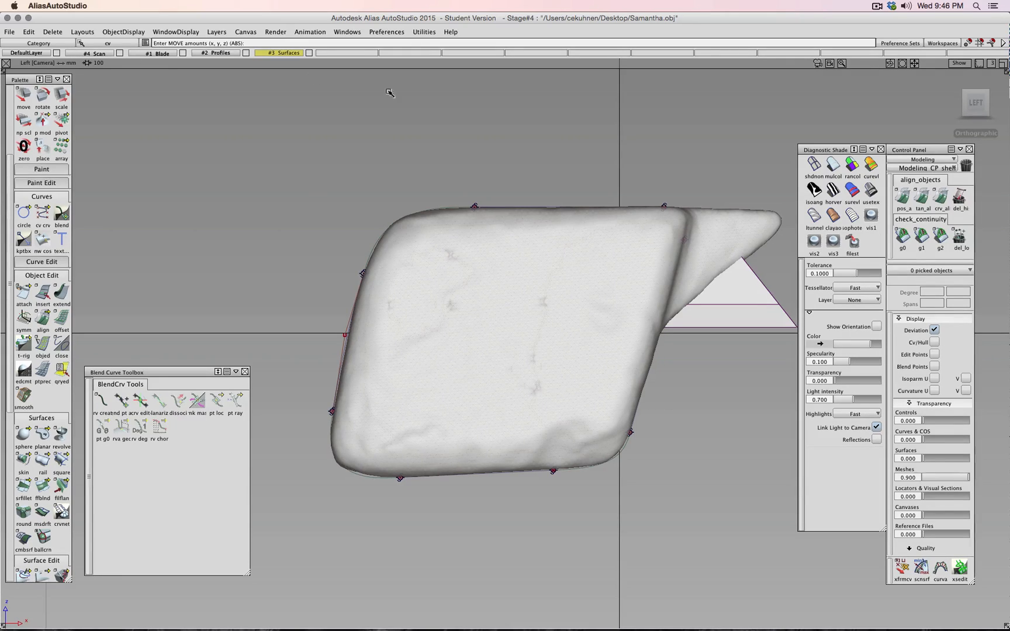
{"action": "left_click", "coordinate": [953, 104]}
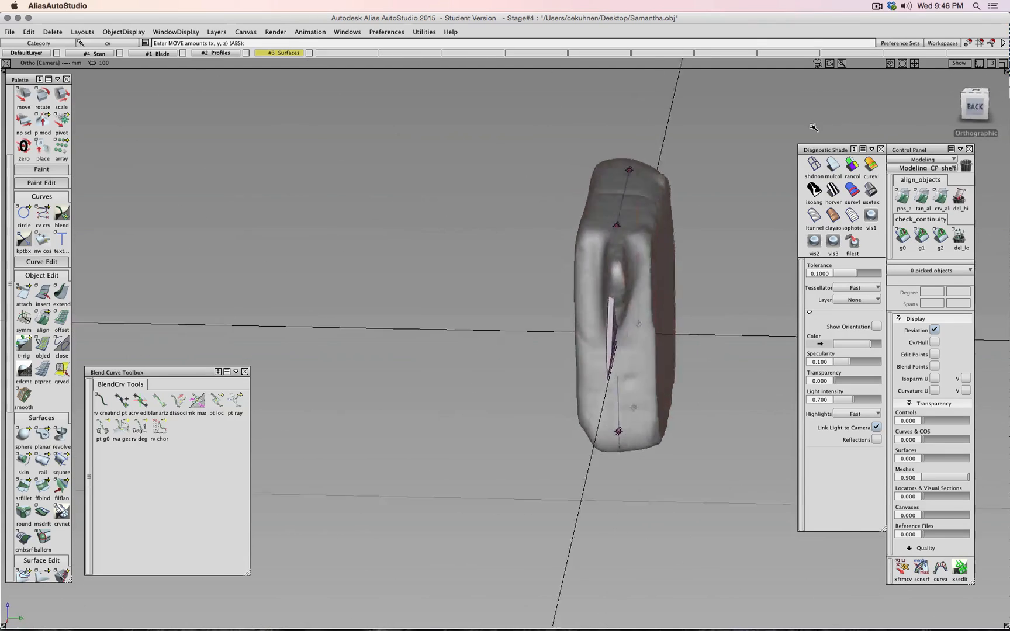
{"action": "left_click_drag", "start_coordinate": [813, 127], "coordinate": [840, 143], "text": "alt+shift"}
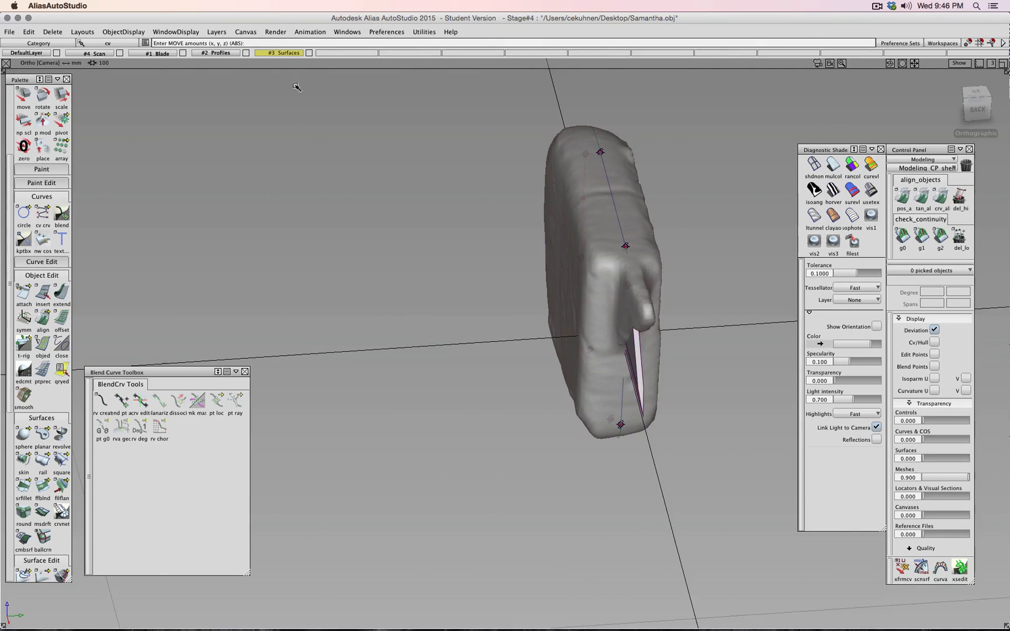
{"action": "left_click", "coordinate": [121, 53]}
{"action": "left_click", "coordinate": [343, 153], "text": "ctrl+shift"}
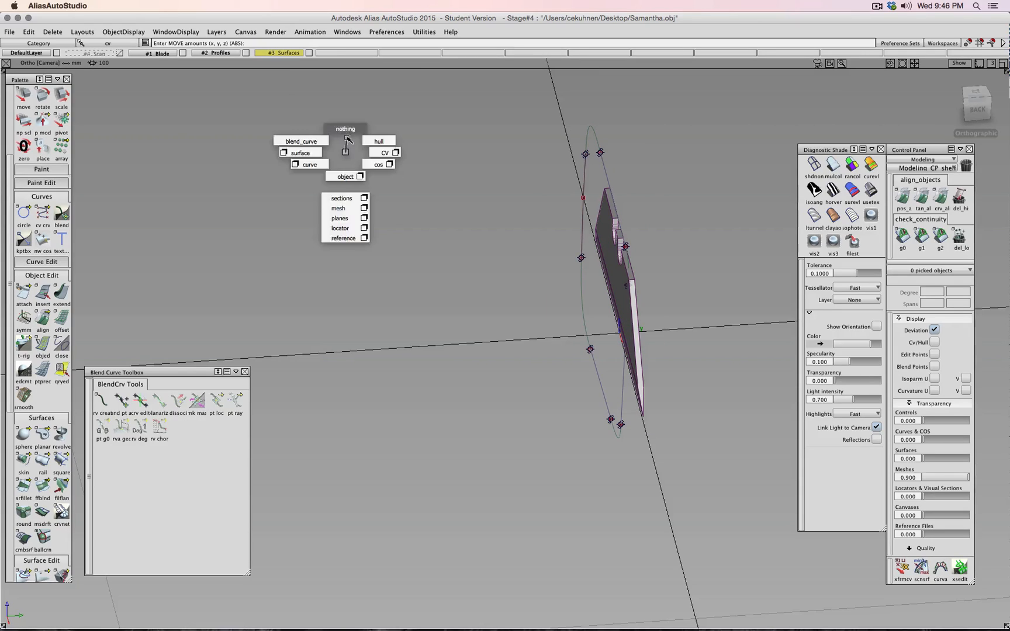
{"action": "left_click", "coordinate": [183, 53]}
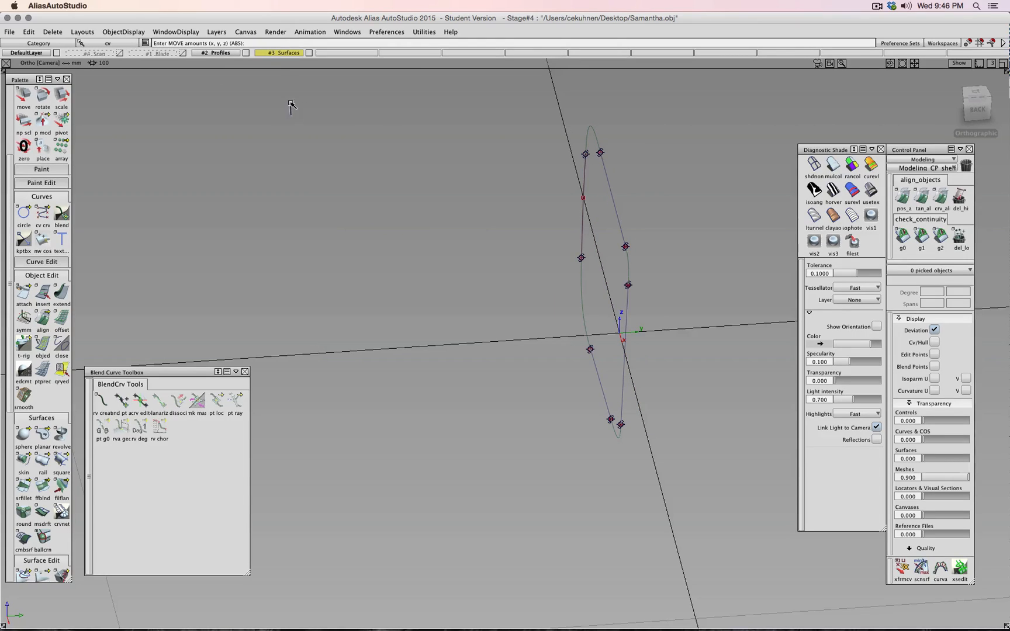
{"action": "left_click_drag", "start_coordinate": [291, 104], "coordinate": [291, 102], "text": "ctrl+shift"}
- Draft the marquee-picked profile curves sideways into eight surfaces with msdrft and a Manip vector
{"action": "double_click", "coordinate": [42, 516]}
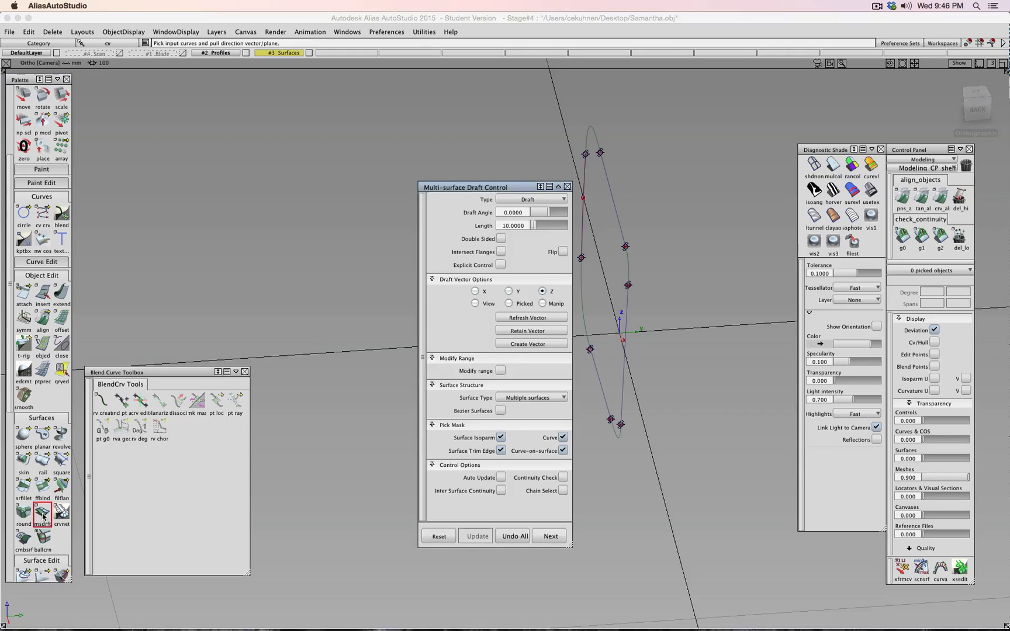
{"action": "left_click_drag", "start_coordinate": [501, 187], "coordinate": [329, 165]}
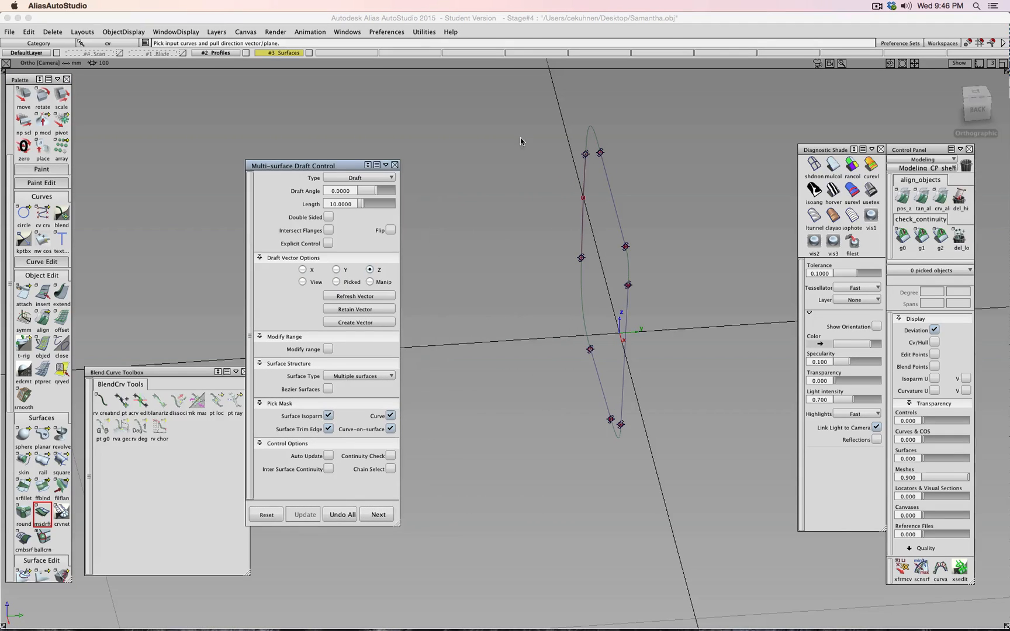
{"action": "left_click_drag", "start_coordinate": [518, 114], "coordinate": [695, 504]}
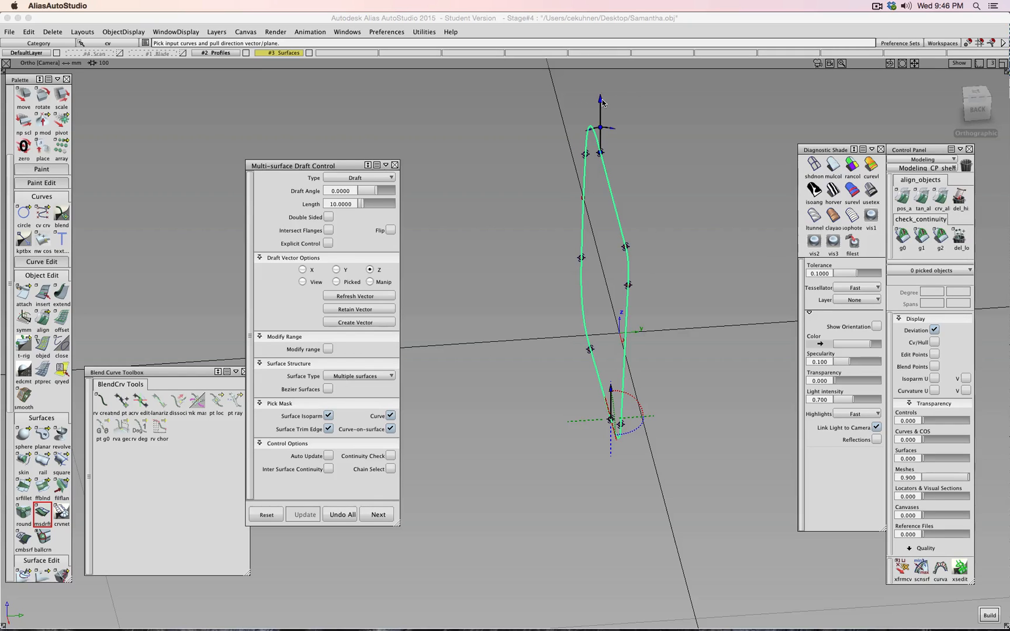
{"action": "left_click", "coordinate": [587, 418]}
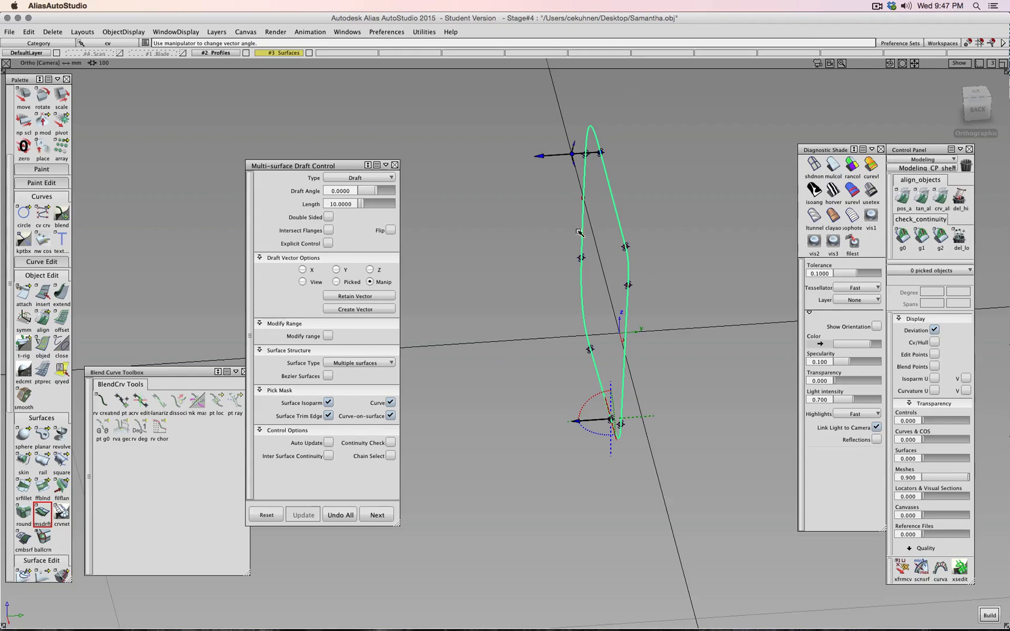
{"action": "left_click", "coordinate": [989, 615]}
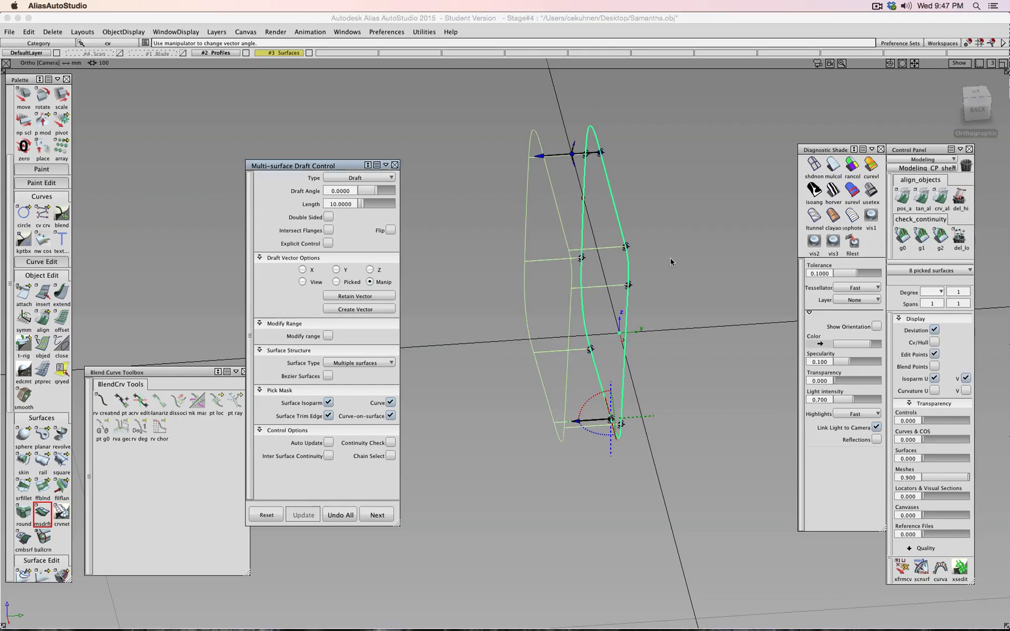
- Show the #4 Scan layer and shade the draft surfaces to compare them with the scan
{"action": "left_click", "coordinate": [119, 53]}
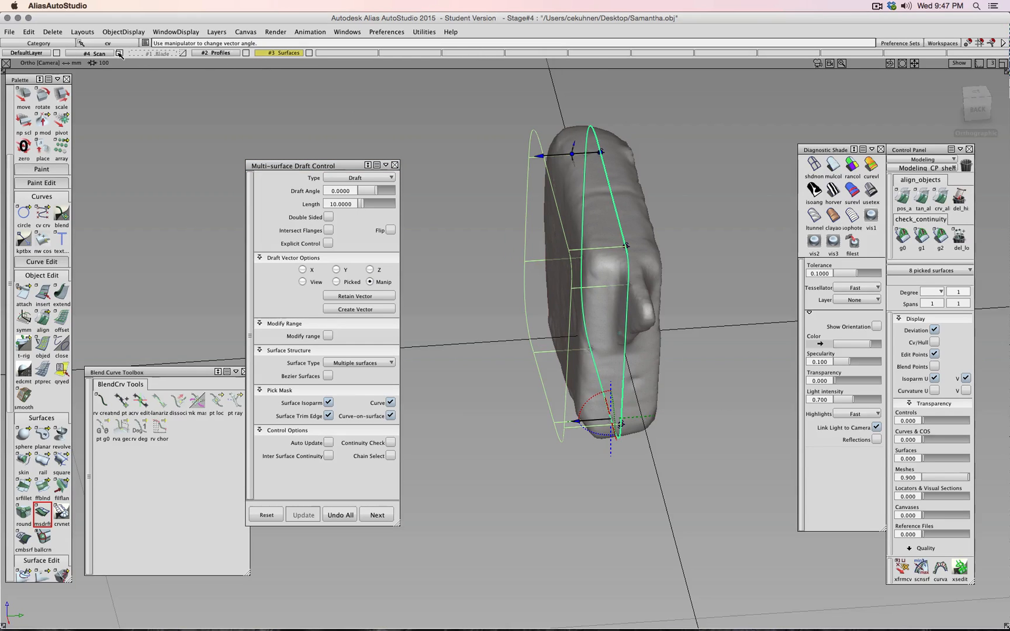
{"action": "left_click", "coordinate": [830, 170]}
{"action": "mouse_move", "coordinate": [619, 225]}
{"action": "left_mouse_down", "text": "alt+shift"}
{"action": "mouse_move", "coordinate": [569, 159]}
{"action": "mouse_move", "coordinate": [625, 224]}
{"action": "left_mouse_up", "text": "alt+shift"}
{"action": "left_click_drag", "start_coordinate": [407, 151], "coordinate": [431, 203], "text": "ctrl+shift"}
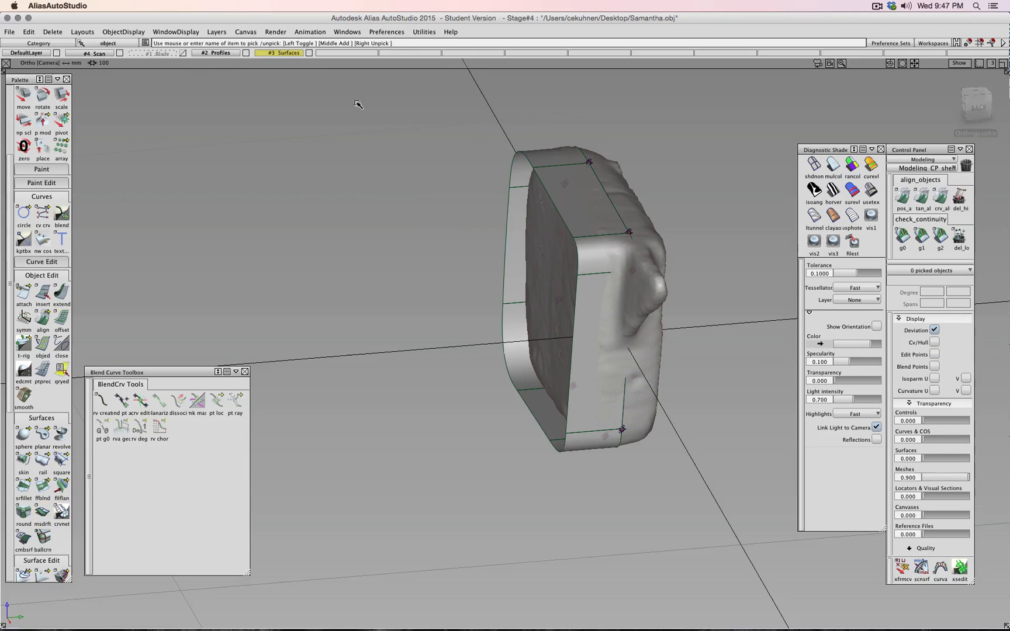
- Assign the picked profile curves to the #2 Profiles layer and hide that layer
{"action": "left_click", "coordinate": [309, 54]}
{"action": "left_click", "coordinate": [309, 54]}
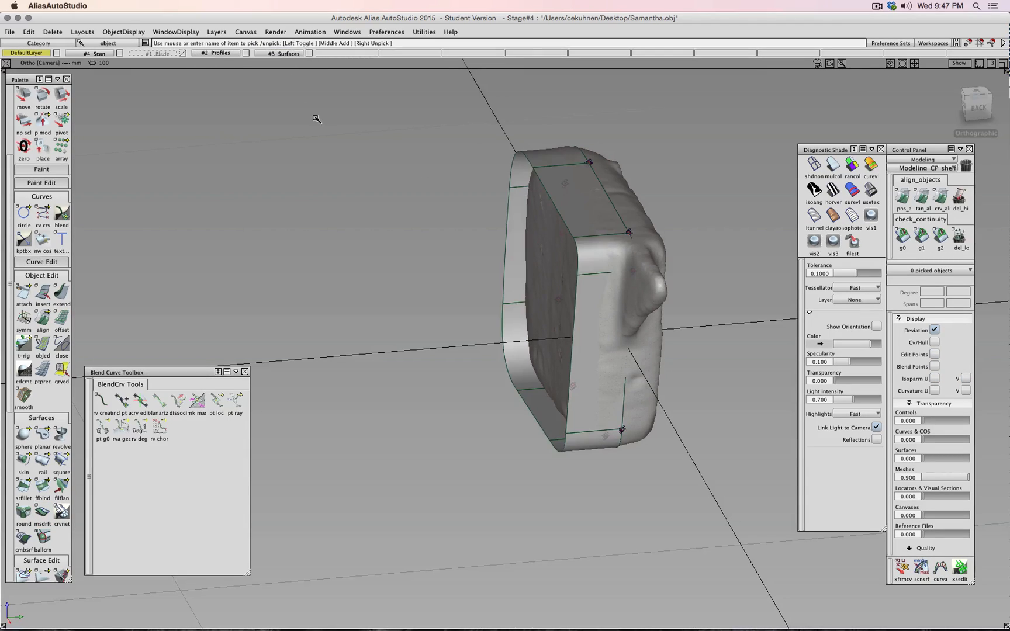
{"action": "left_click_drag", "start_coordinate": [314, 116], "coordinate": [286, 128], "text": "ctrl+shift"}
{"action": "left_click_drag", "start_coordinate": [468, 108], "coordinate": [673, 535]}
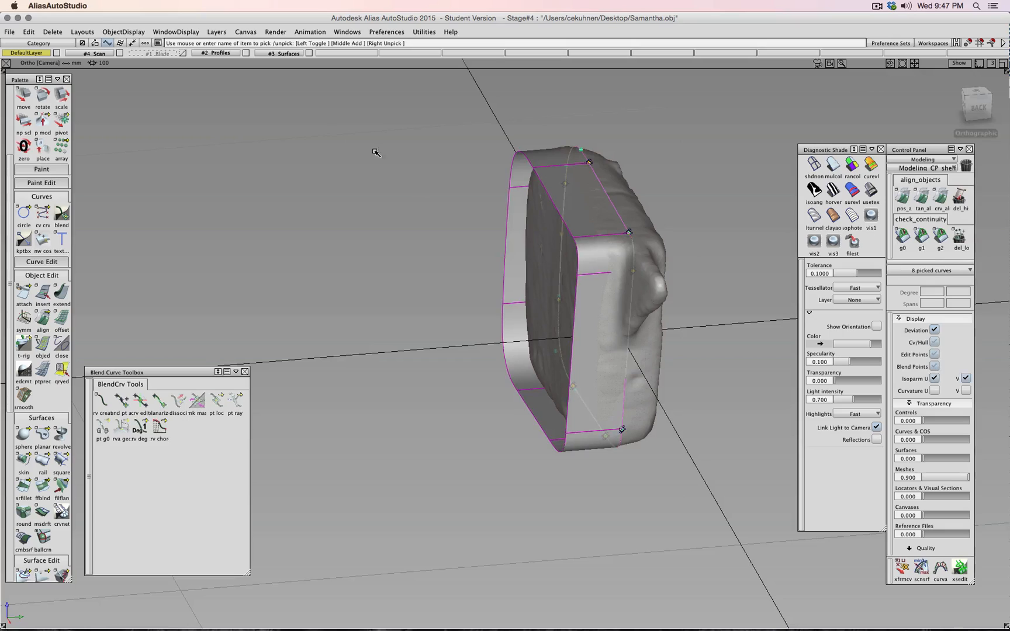
{"action": "left_click", "coordinate": [217, 54]}
{"action": "left_click", "coordinate": [218, 67]}
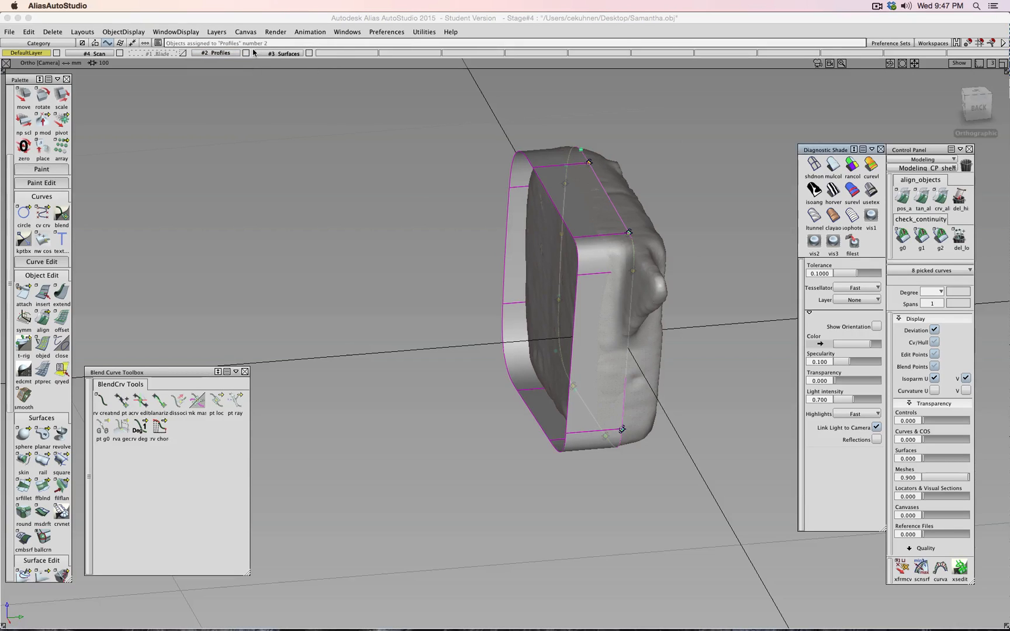
{"action": "left_click", "coordinate": [246, 53]}
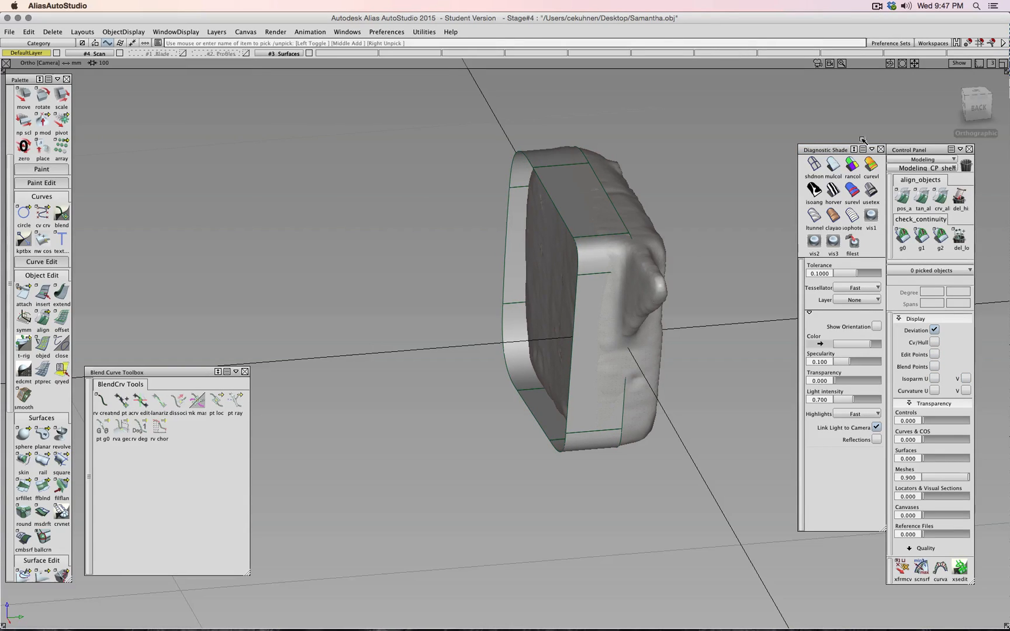
- View the drafted handle from the Back, an angled tumble, and the Left side
{"action": "left_click", "coordinate": [981, 106]}
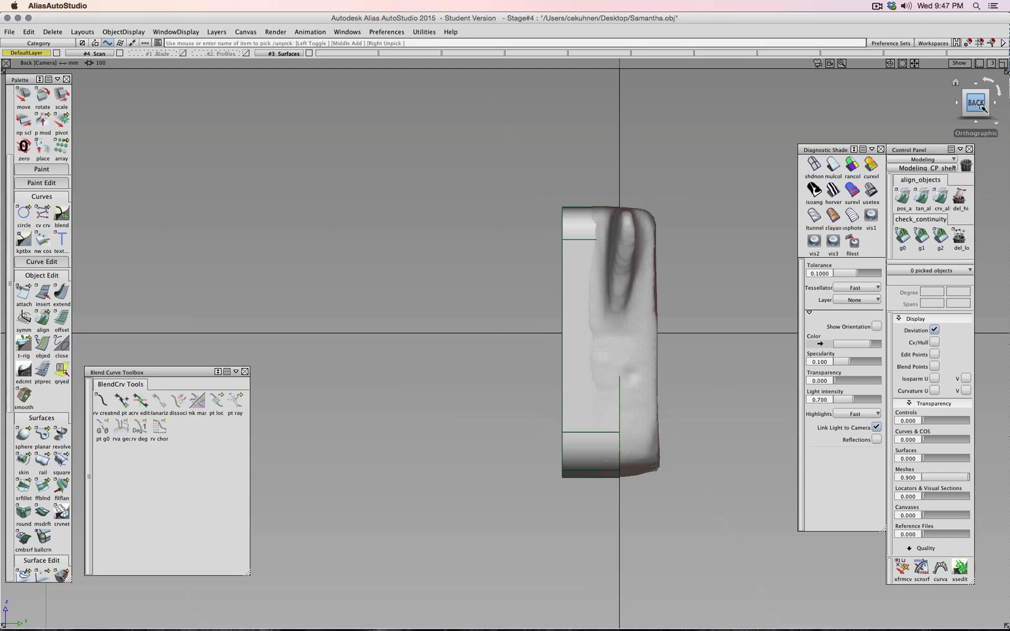
{"action": "left_click_drag", "start_coordinate": [636, 209], "coordinate": [766, 252], "text": "alt+shift"}
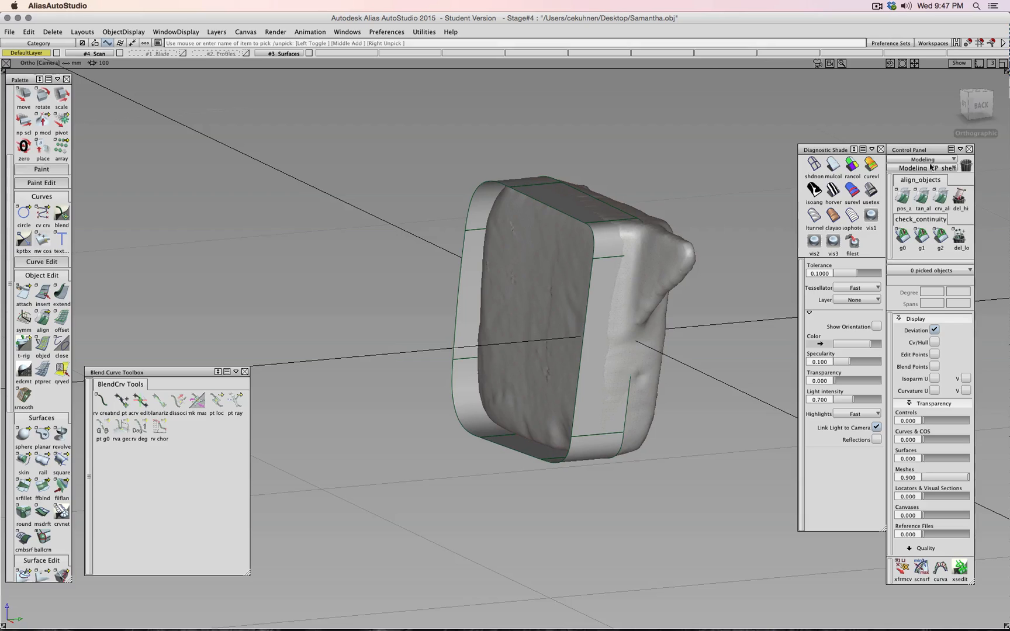
{"action": "left_click", "coordinate": [964, 105]}
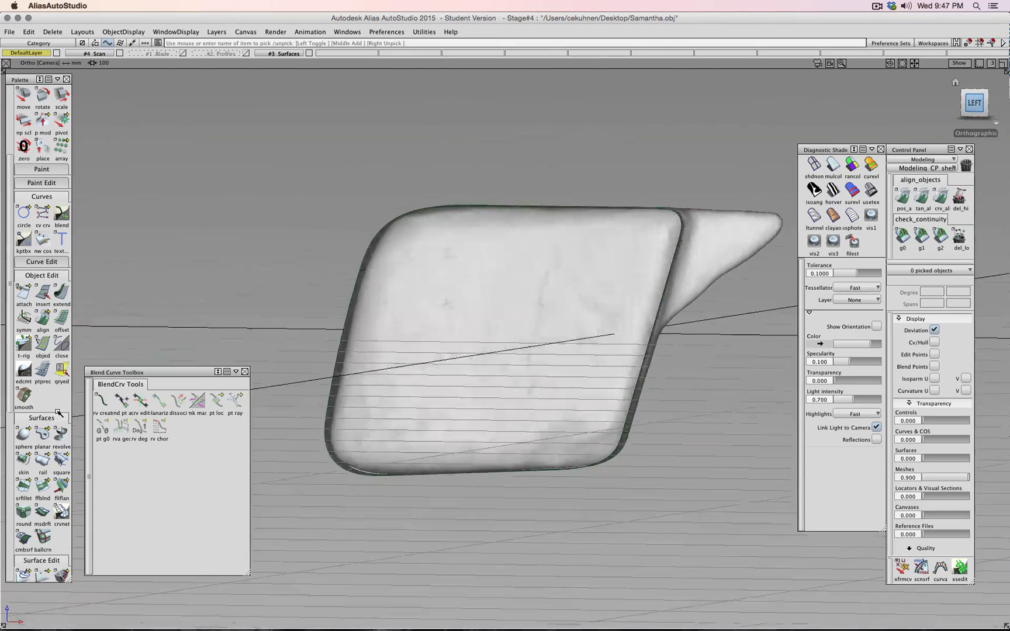
{"action": "left_click", "coordinate": [25, 436]}
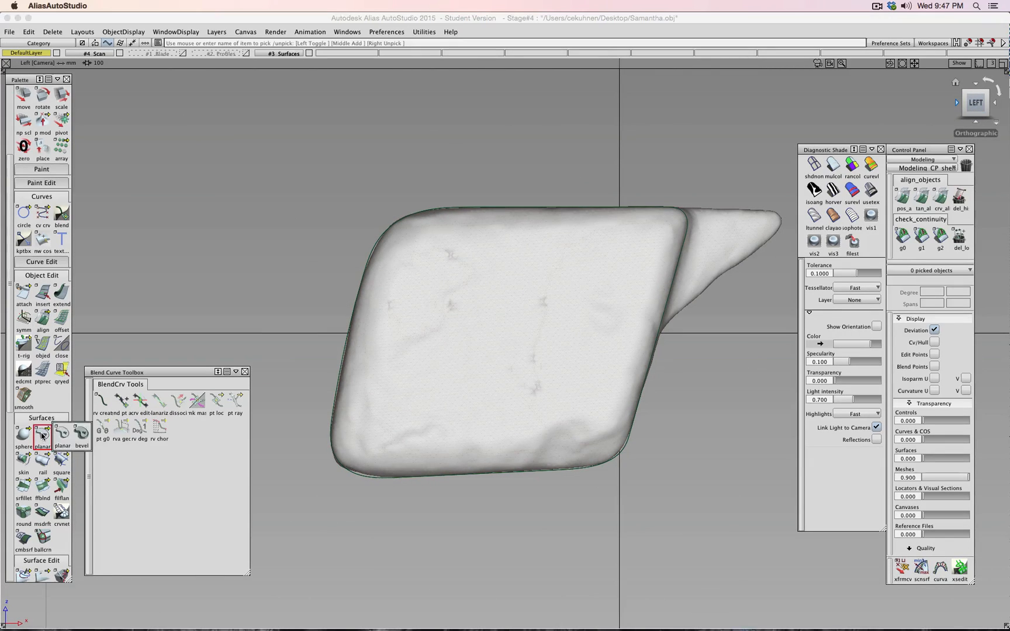
- Create a Plane surface at the handle's centre and scale it vertically to fit the handle
{"action": "left_click", "coordinate": [27, 435]}
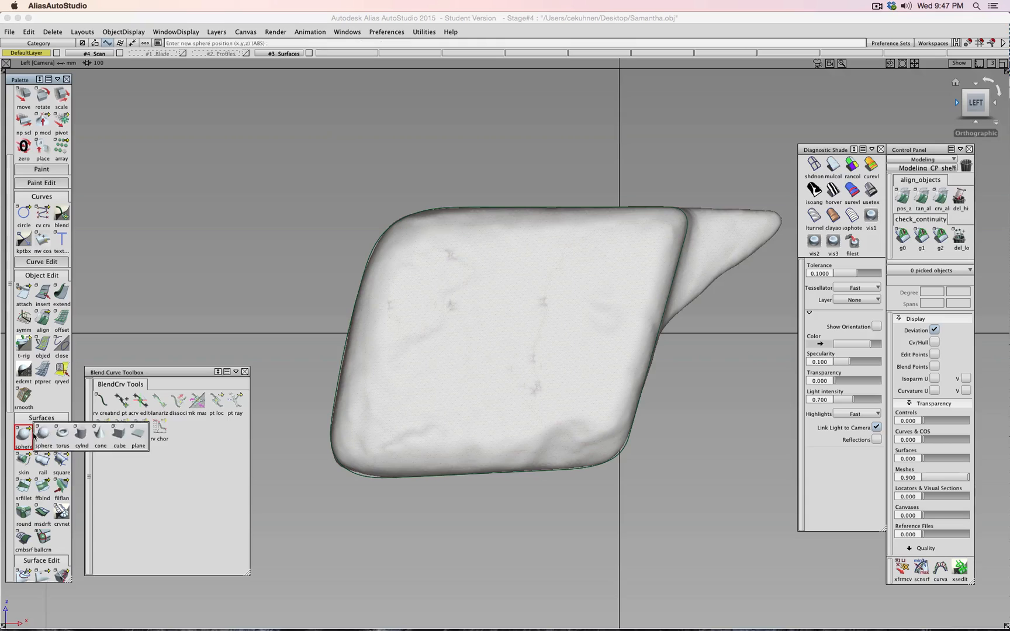
{"action": "left_click_drag", "start_coordinate": [27, 436], "coordinate": [137, 435]}
{"action": "left_click", "coordinate": [520, 341]}
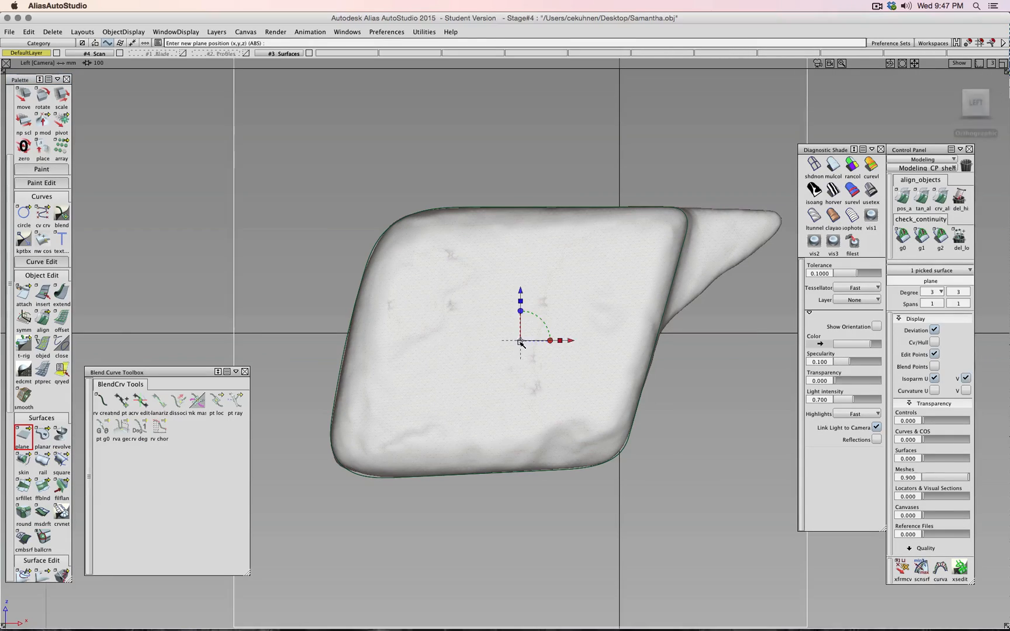
{"action": "scroll", "coordinate": [520, 341], "scroll_direction": "down", "scroll_amount": 3}
{"action": "left_click_drag", "start_coordinate": [516, 302], "coordinate": [547, 336]}
{"action": "key", "text": "super+z"}
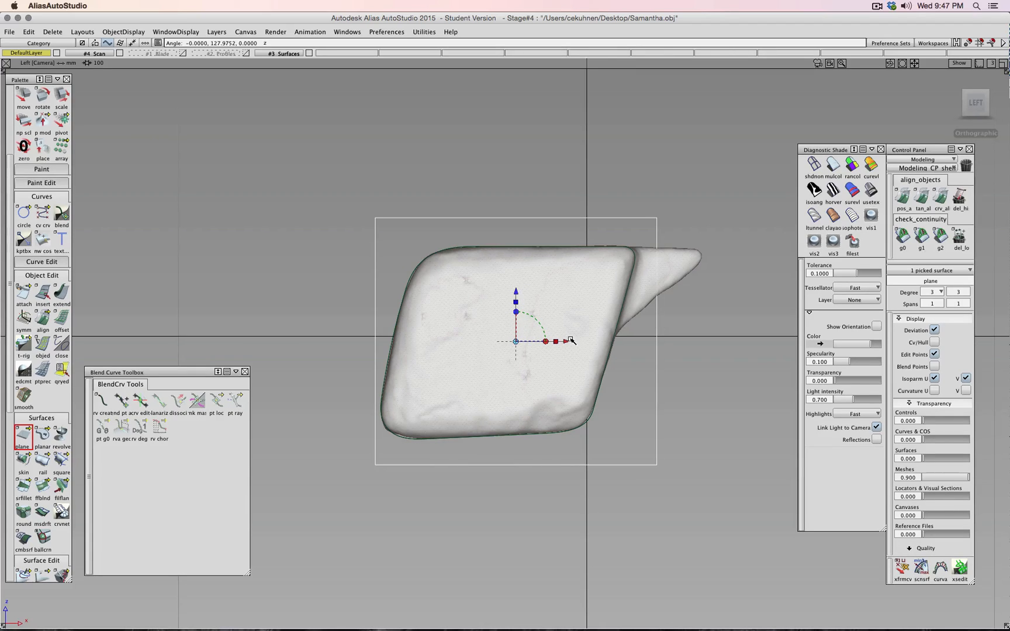
{"action": "left_click_drag", "start_coordinate": [572, 341], "coordinate": [553, 342]}
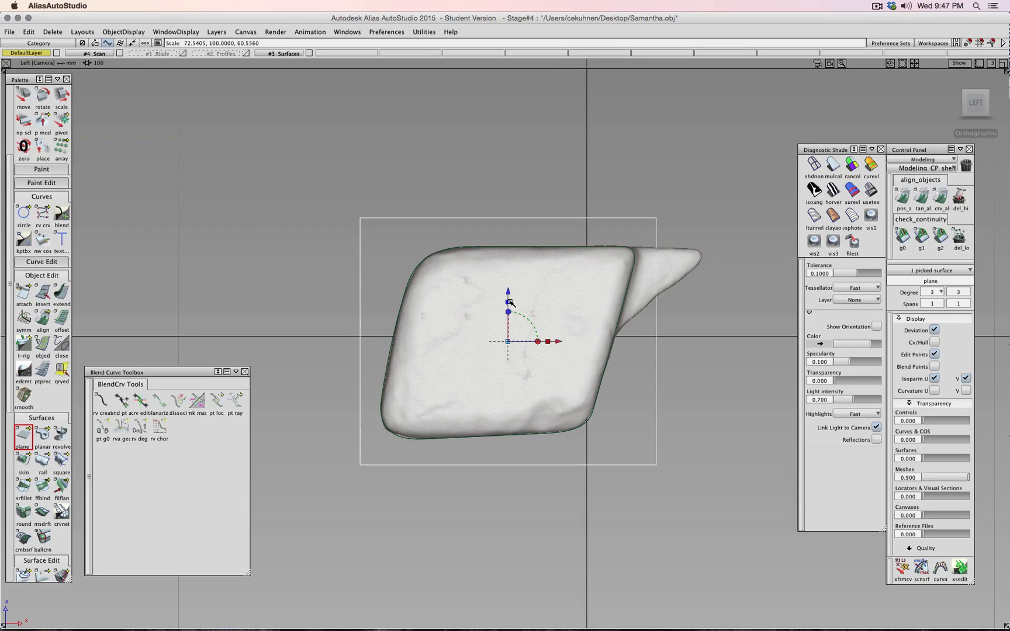
{"action": "left_click_drag", "start_coordinate": [511, 304], "coordinate": [510, 308]}
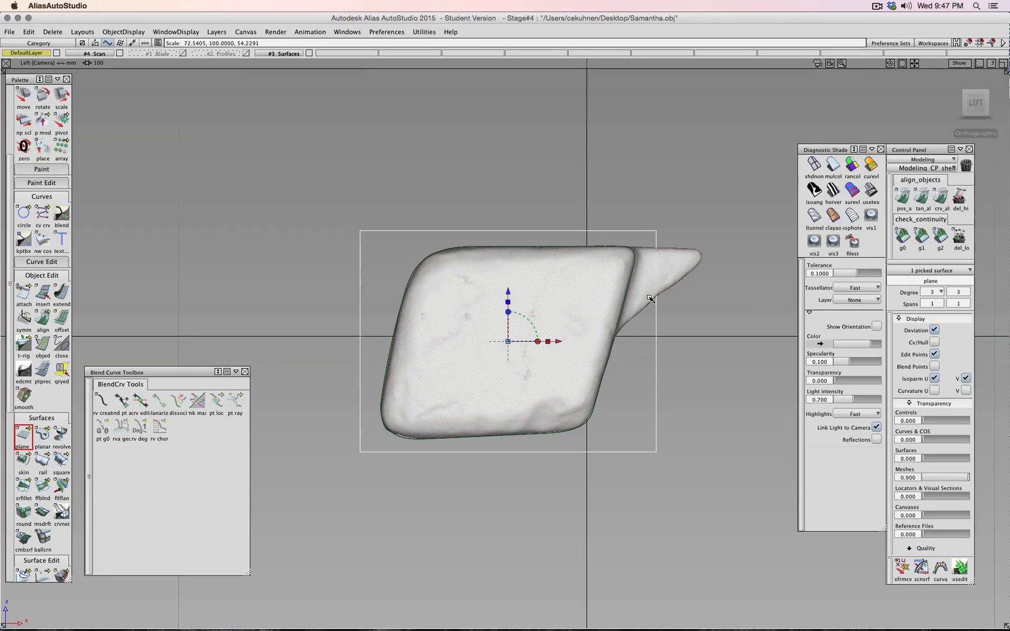
- Show the plane's CVs and hull and slide the plane along Y to the handle's end
{"action": "left_click", "coordinate": [934, 342]}
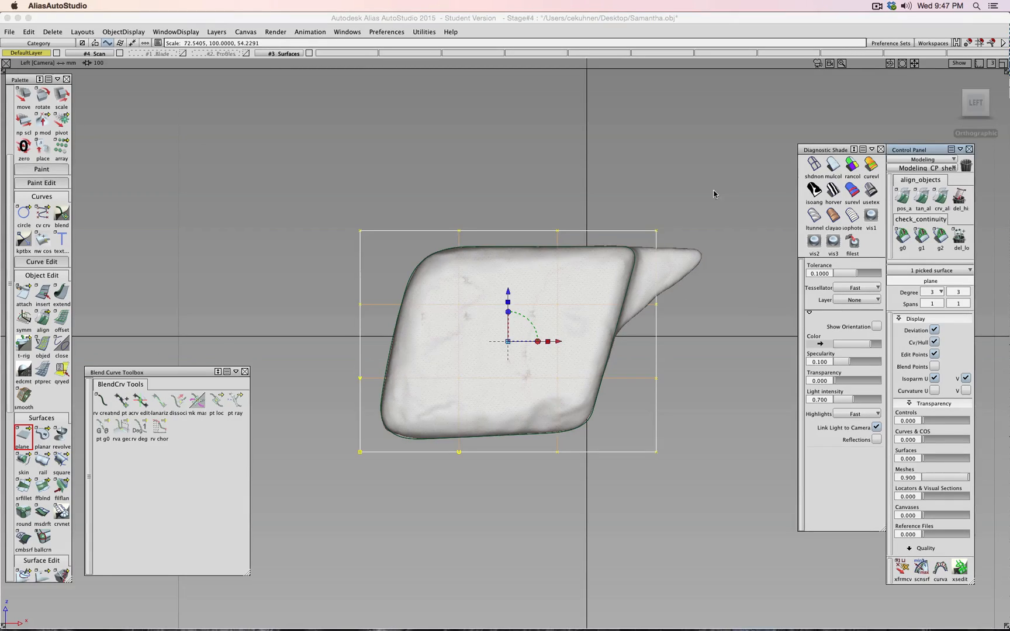
{"action": "left_click_drag", "start_coordinate": [714, 194], "coordinate": [356, 253], "text": "shift+super"}
{"action": "left_click", "coordinate": [596, 313]}
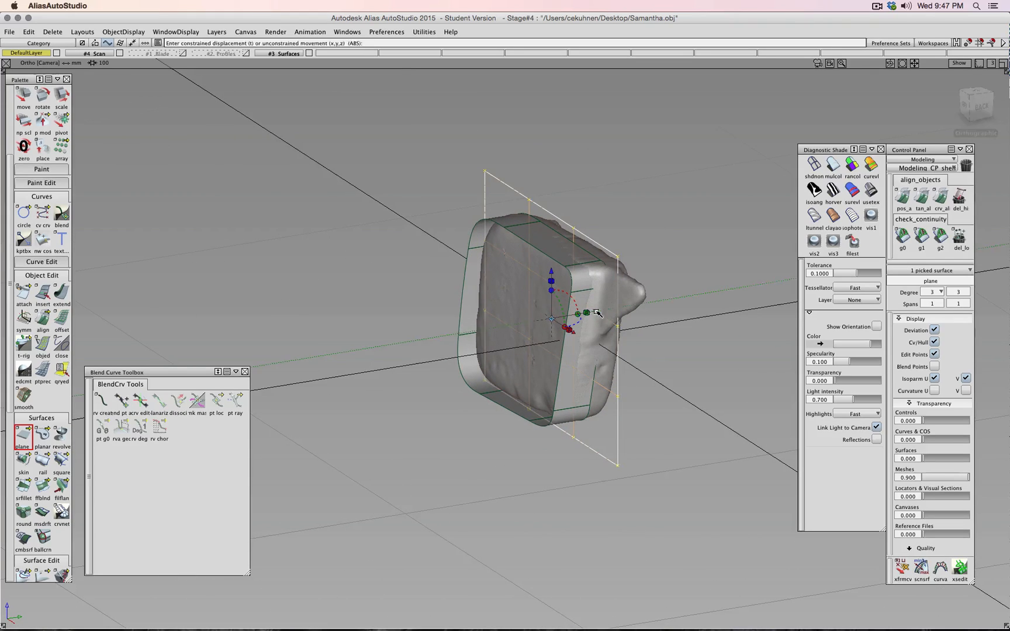
{"action": "left_click_drag", "start_coordinate": [596, 313], "coordinate": [576, 321]}
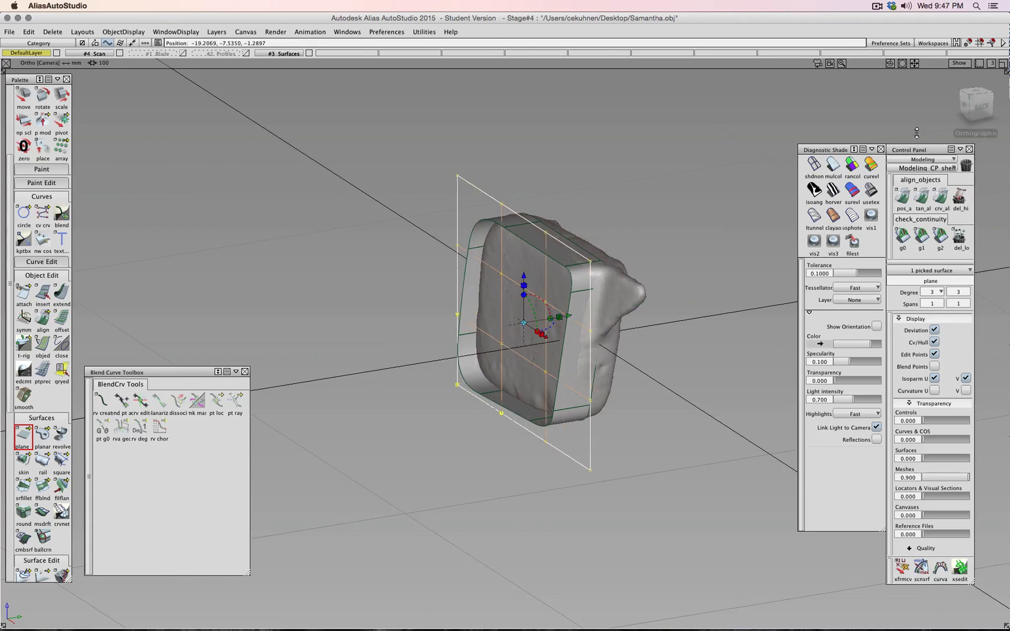
{"action": "left_click", "coordinate": [968, 112]}
{"action": "left_click", "coordinate": [810, 170]}
{"action": "scroll", "coordinate": [590, 327], "scroll_direction": "up", "scroll_amount": 2}
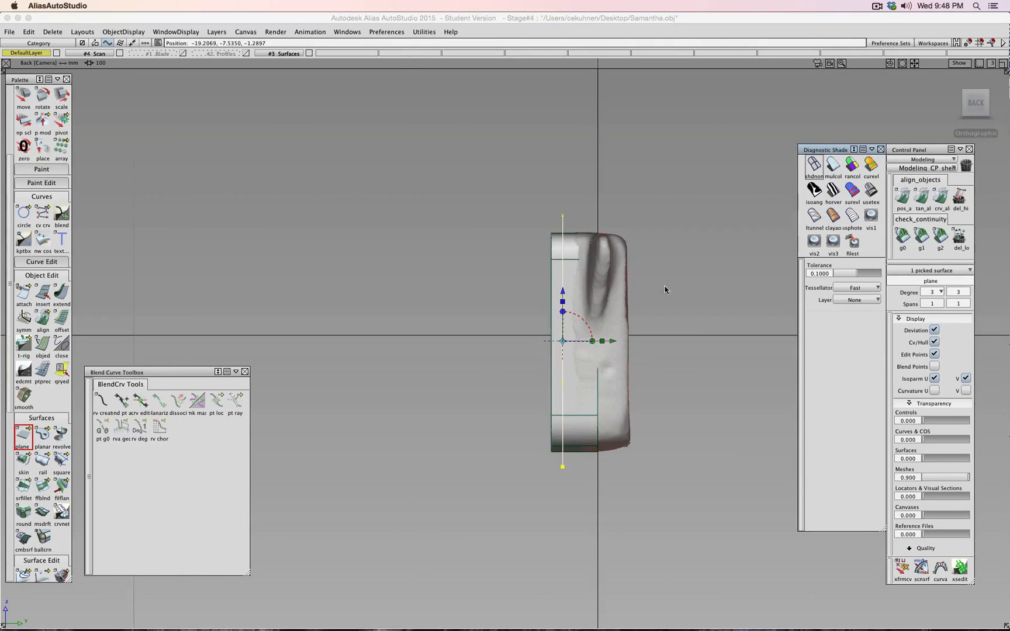
{"action": "left_click_drag", "start_coordinate": [666, 287], "coordinate": [689, 249], "text": "ctrl+shift"}
{"action": "left_click", "coordinate": [820, 166]}
{"action": "scroll", "coordinate": [617, 301], "scroll_direction": "up", "scroll_amount": 5}
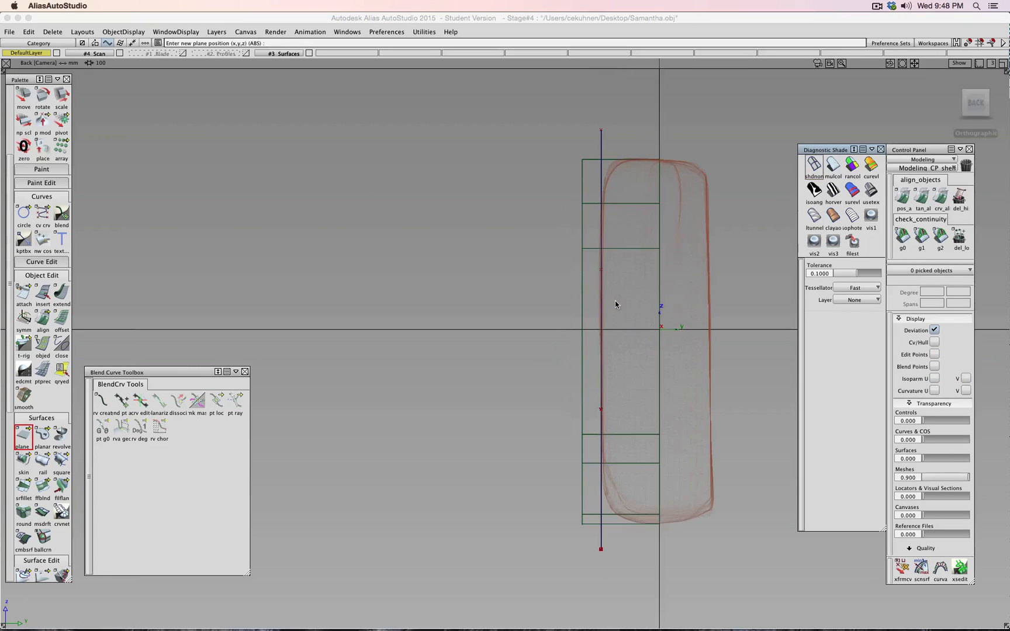
{"action": "scroll", "coordinate": [615, 300], "scroll_direction": "down", "scroll_amount": 1}
{"action": "left_click_drag", "start_coordinate": [515, 285], "coordinate": [605, 222], "text": "alt+shift"}
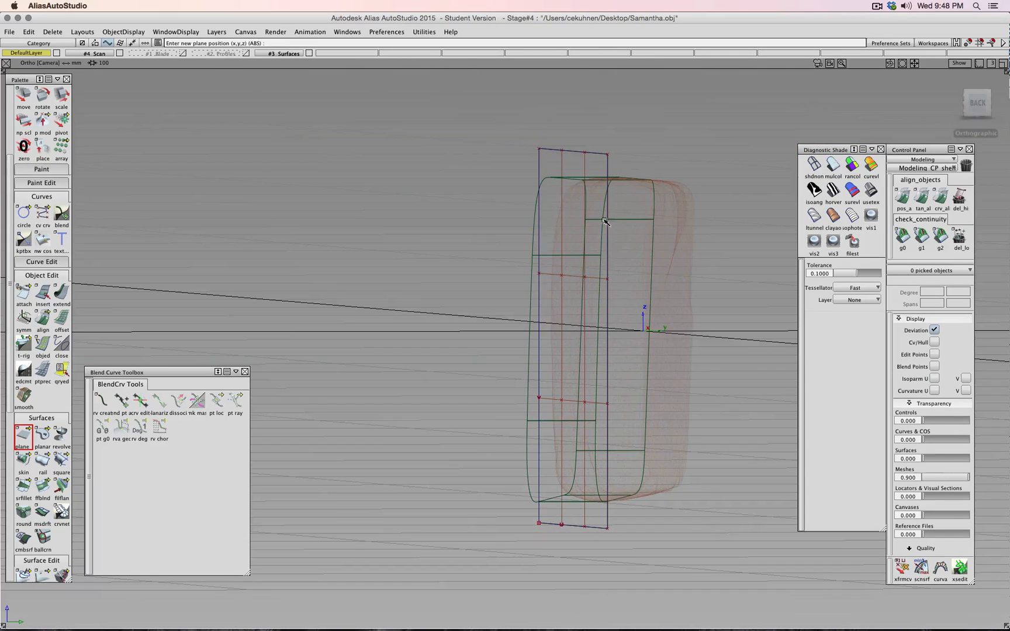
- Pick the plane's outer rows and columns of CVs and push them right along Y
{"action": "left_click_drag", "start_coordinate": [607, 181], "coordinate": [642, 182], "text": "ctrl+shift"}
{"action": "left_click_drag", "start_coordinate": [479, 111], "coordinate": [647, 178]}
{"action": "left_click_drag", "start_coordinate": [493, 501], "coordinate": [612, 557]}
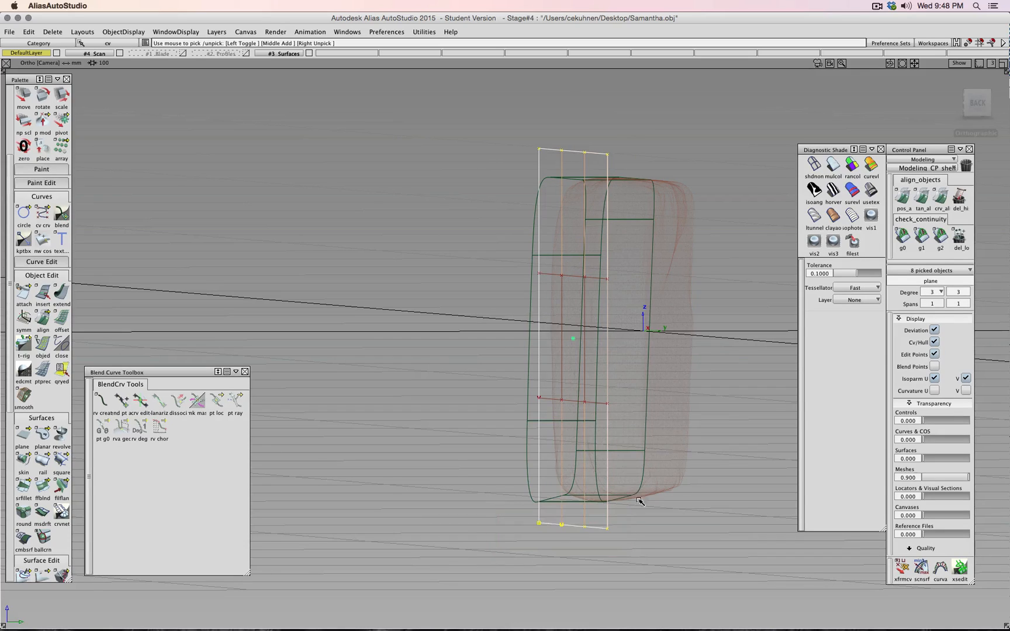
{"action": "left_click_drag", "start_coordinate": [627, 247], "coordinate": [585, 436]}
{"action": "left_click_drag", "start_coordinate": [500, 243], "coordinate": [551, 425]}
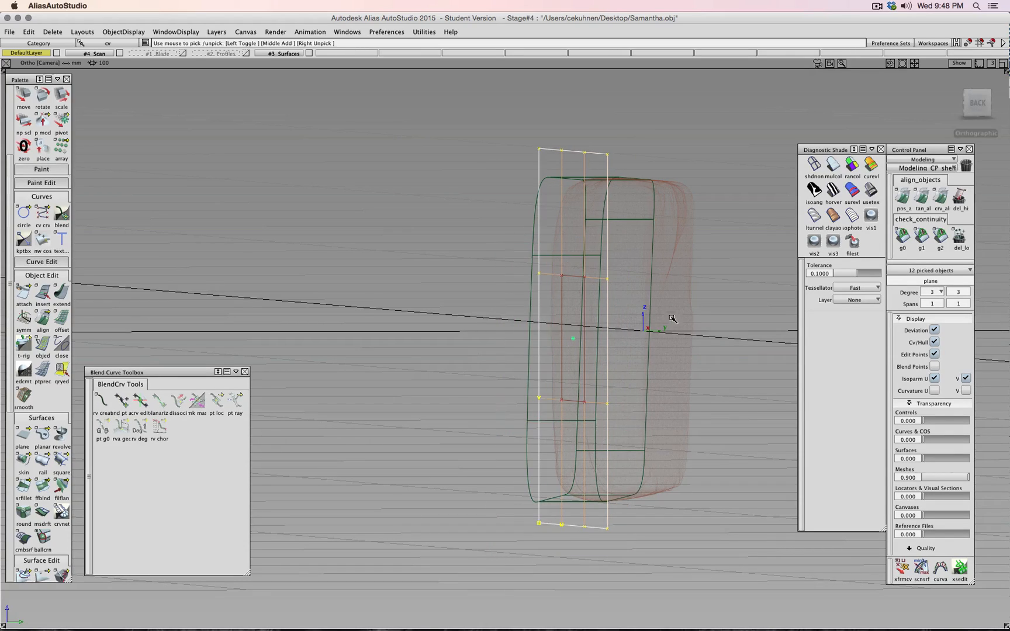
{"action": "left_click", "coordinate": [969, 105]}
{"action": "left_click_drag", "start_coordinate": [470, 289], "coordinate": [469, 267], "text": "ctrl+shift"}
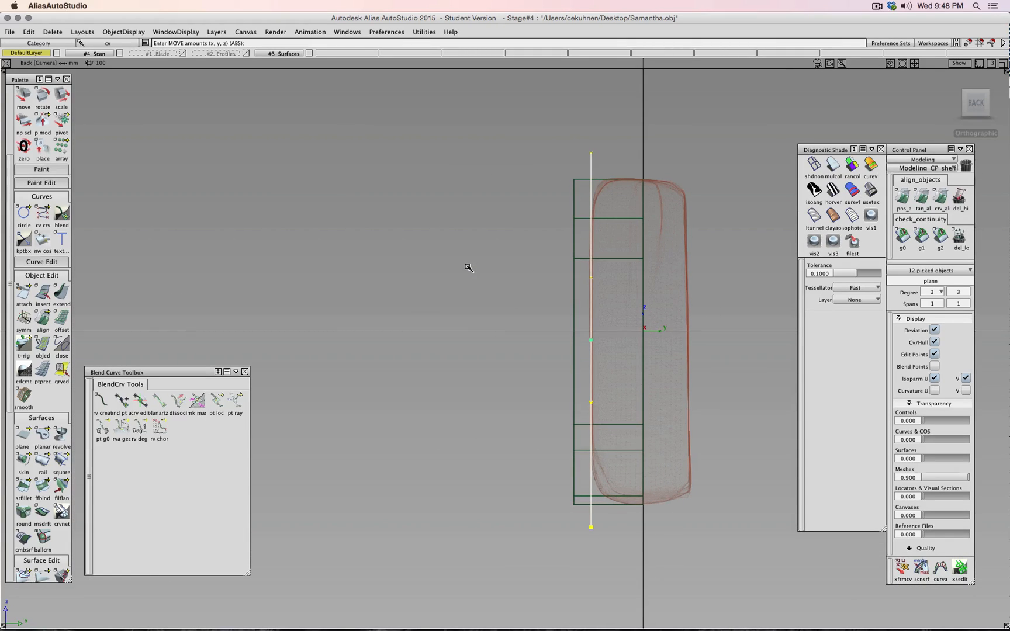
{"action": "middle_click_drag", "start_coordinate": [469, 268], "coordinate": [491, 266]}
{"action": "left_click", "coordinate": [833, 165]}
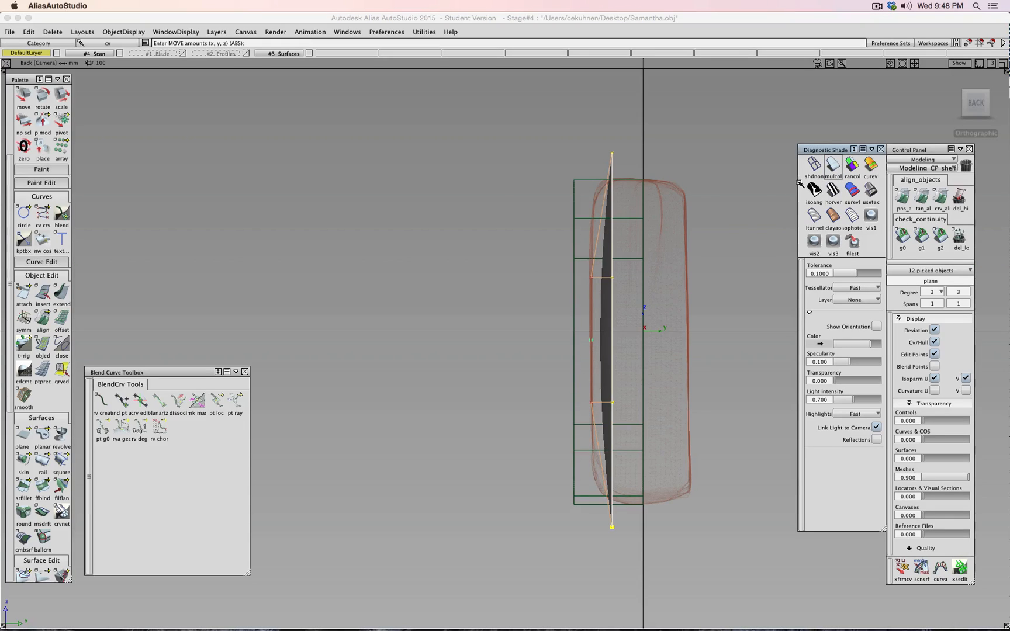
{"action": "left_click_drag", "start_coordinate": [473, 175], "coordinate": [480, 134], "text": "ctrl+shift"}
- Pick the plane's CVs and pull them left along Y, then turn on multi-colour diagnostic shading
{"action": "left_click_drag", "start_coordinate": [513, 311], "coordinate": [555, 311], "text": "ctrl+shift"}
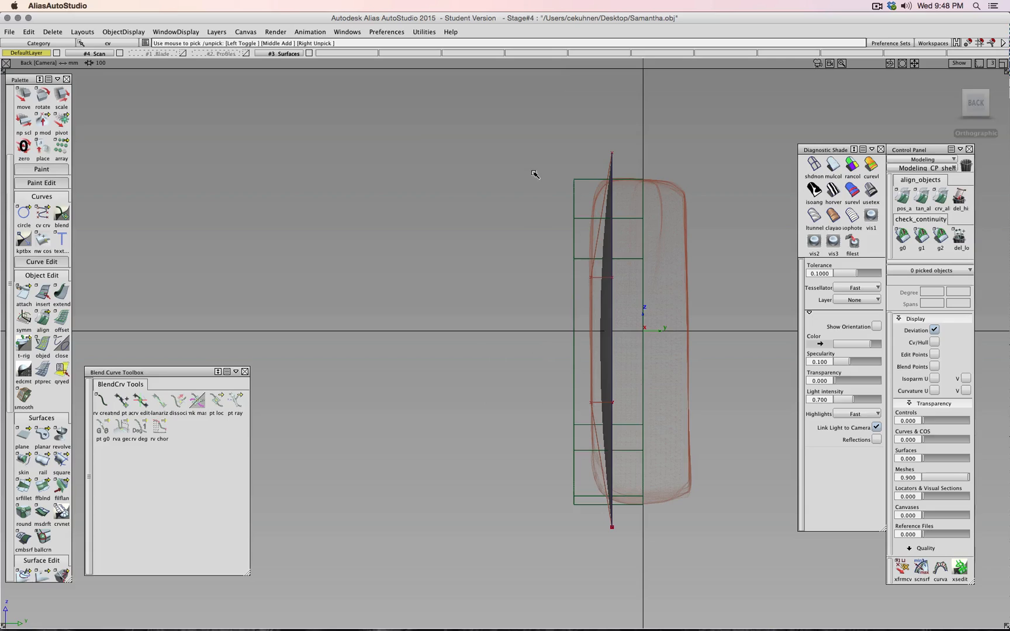
{"action": "left_click_drag", "start_coordinate": [531, 134], "coordinate": [662, 570]}
{"action": "right_click_drag", "start_coordinate": [664, 466], "coordinate": [666, 445], "text": "ctrl+shift"}
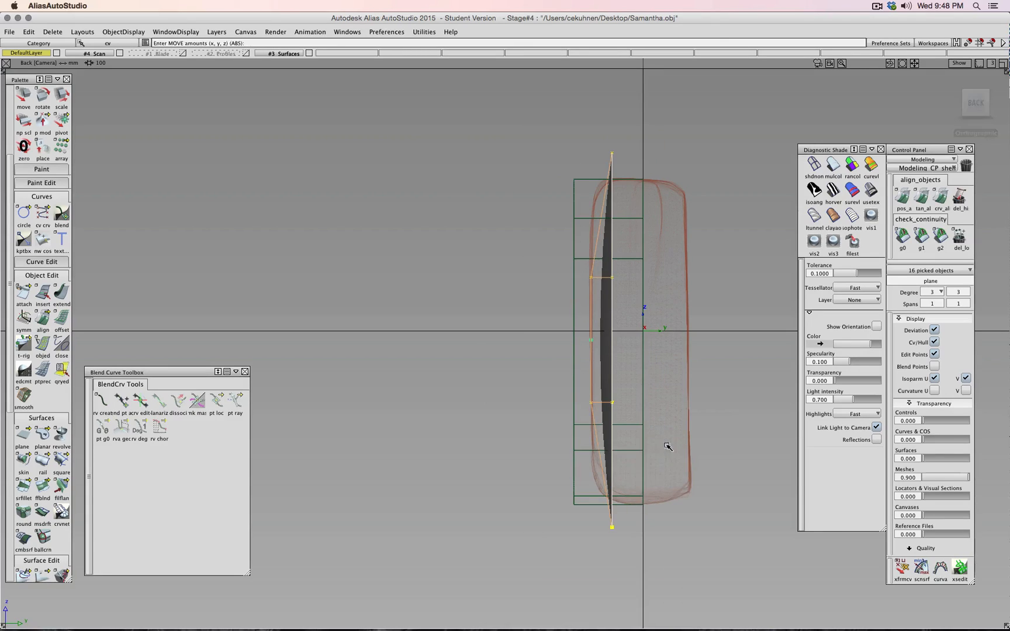
{"action": "mouse_move", "coordinate": [718, 426]}
{"action": "middle_mouse_down"}
{"action": "mouse_move", "coordinate": [728, 414]}
{"action": "mouse_move", "coordinate": [711, 424]}
{"action": "middle_mouse_up"}
{"action": "left_click_drag", "start_coordinate": [508, 354], "coordinate": [708, 447], "text": "alt+shift"}
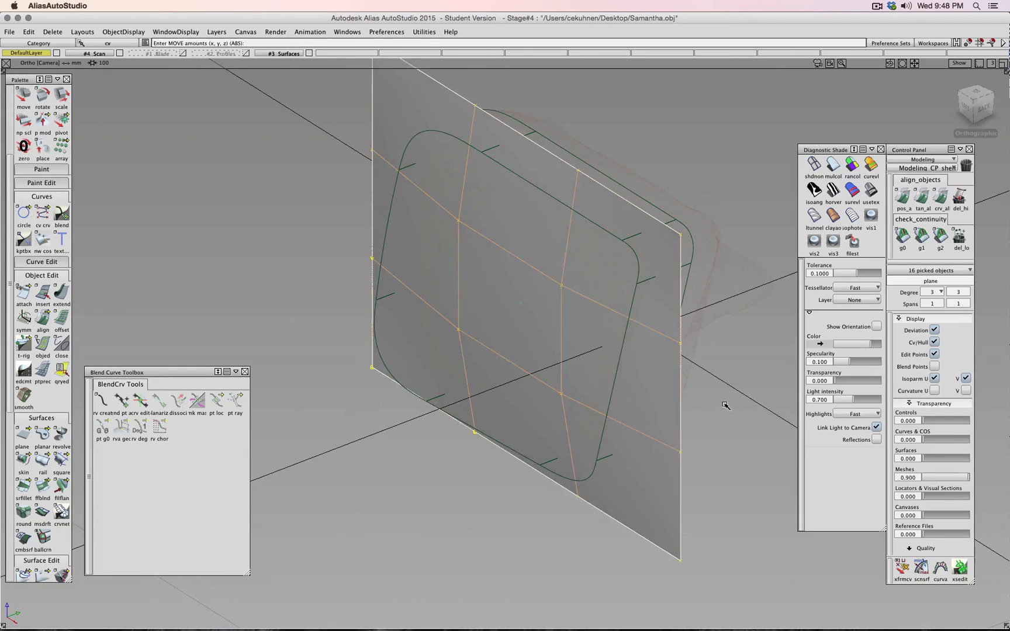
{"action": "left_click_drag", "start_coordinate": [725, 406], "coordinate": [724, 386], "text": "ctrl+shift"}
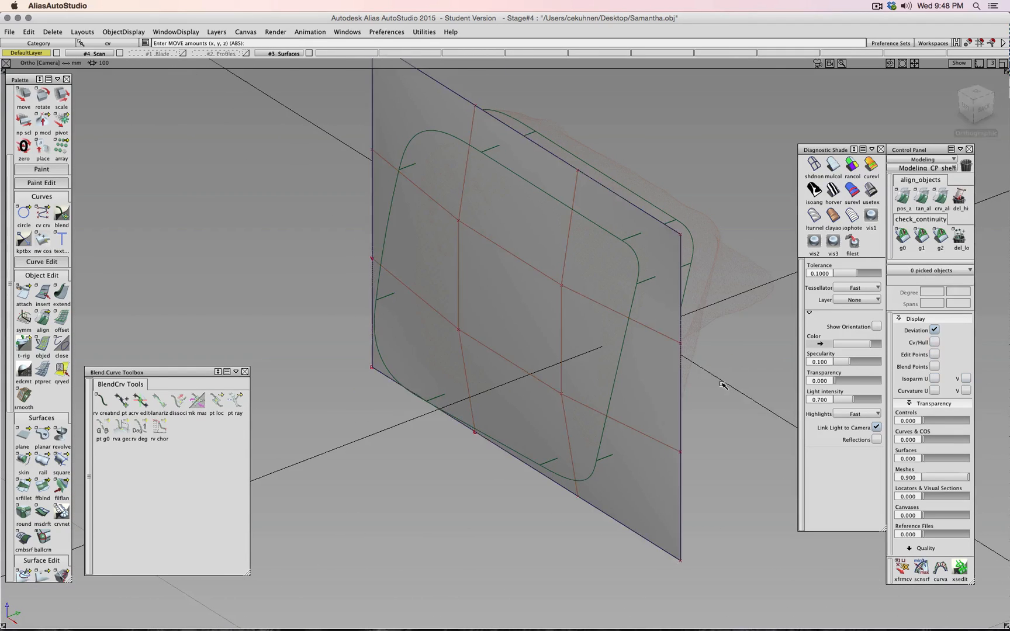
{"action": "left_click", "coordinate": [833, 166]}
{"action": "left_click_drag", "start_coordinate": [725, 177], "coordinate": [615, 143], "text": "alt+shift"}
- Hide the #4 Scan layer and save the model as Samantha.wire
{"action": "left_click", "coordinate": [120, 53]}
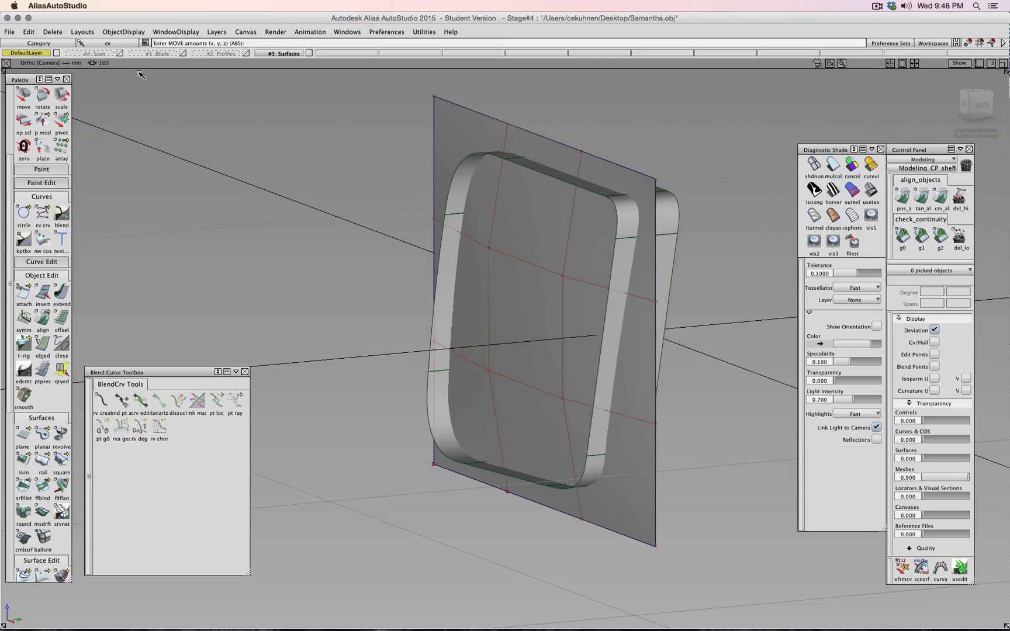
{"action": "left_click_drag", "start_coordinate": [227, 146], "coordinate": [229, 127], "text": "ctrl+shift"}
{"action": "key", "text": "super+s"}
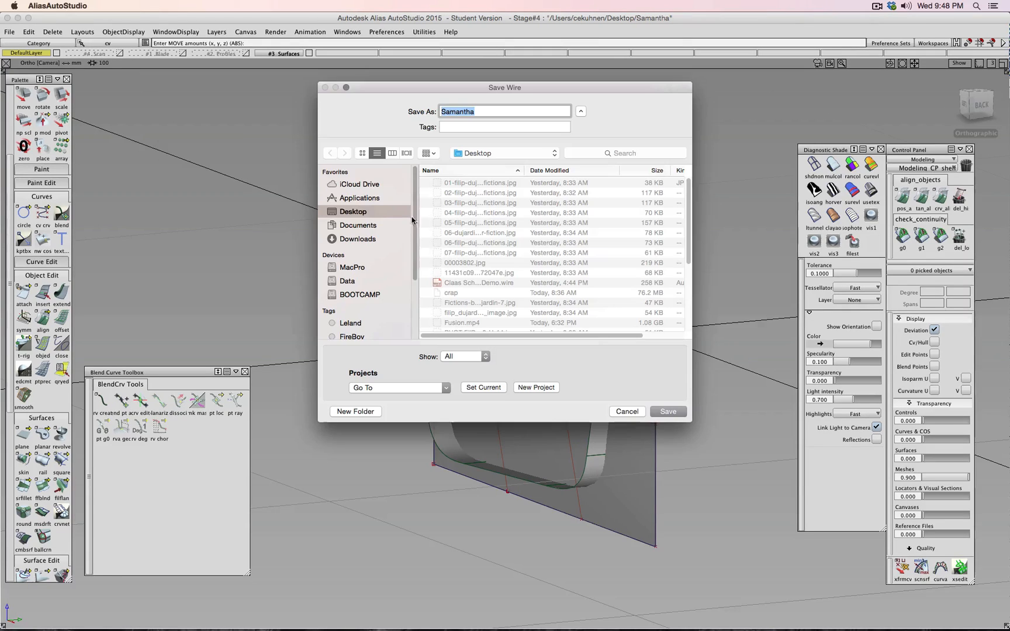
{"action": "left_click", "coordinate": [668, 411]}
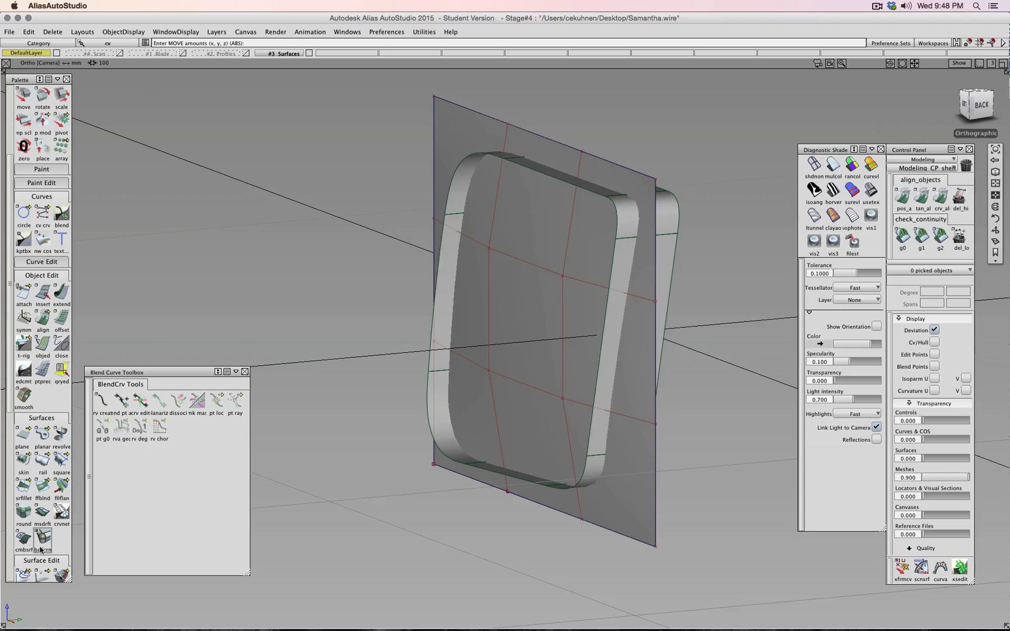
{"action": "scroll", "coordinate": [41, 549], "scroll_direction": "down", "scroll_amount": 3}
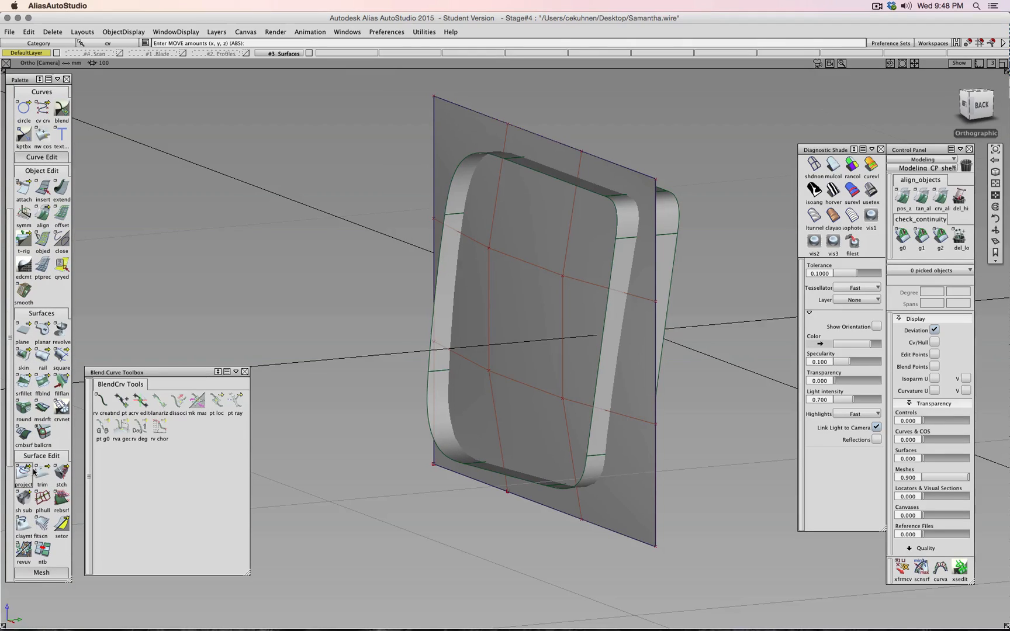
{"action": "left_click", "coordinate": [42, 472]}
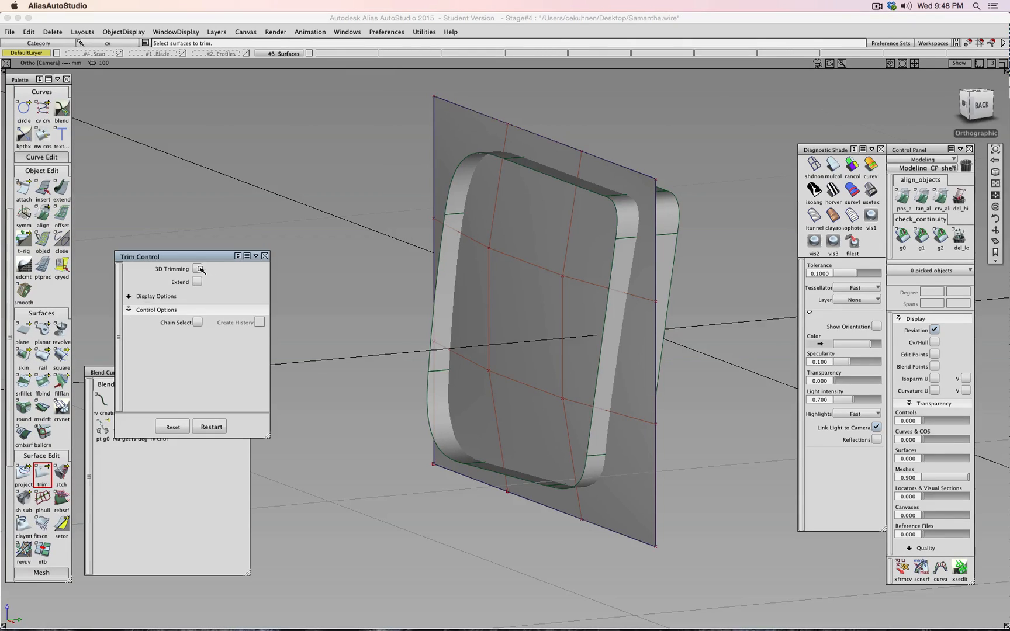
{"action": "left_click", "coordinate": [199, 268]}
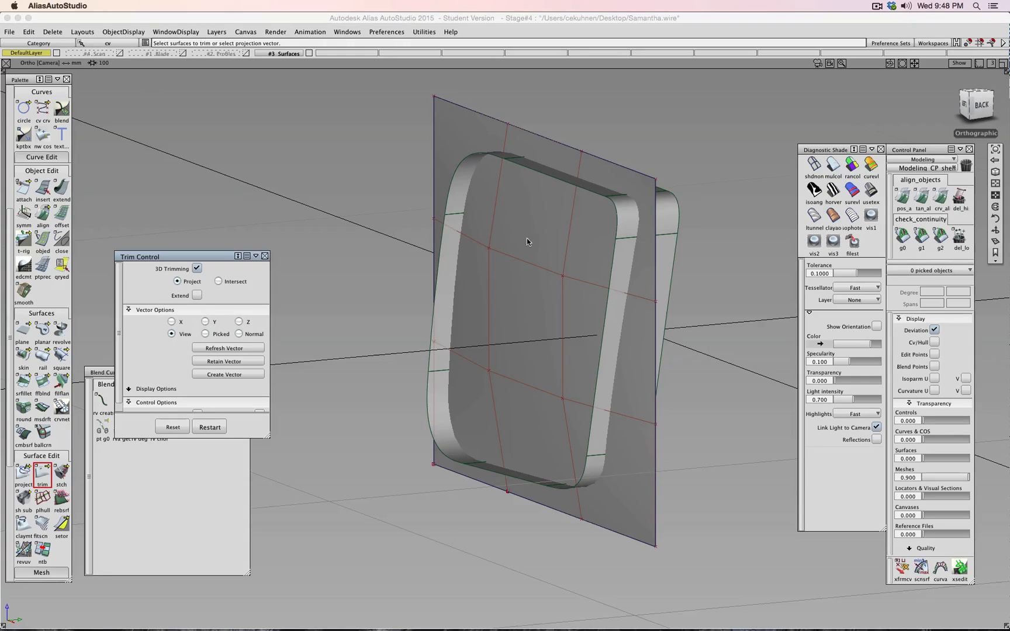
{"action": "left_click", "coordinate": [550, 242]}
{"action": "left_click", "coordinate": [627, 229]}
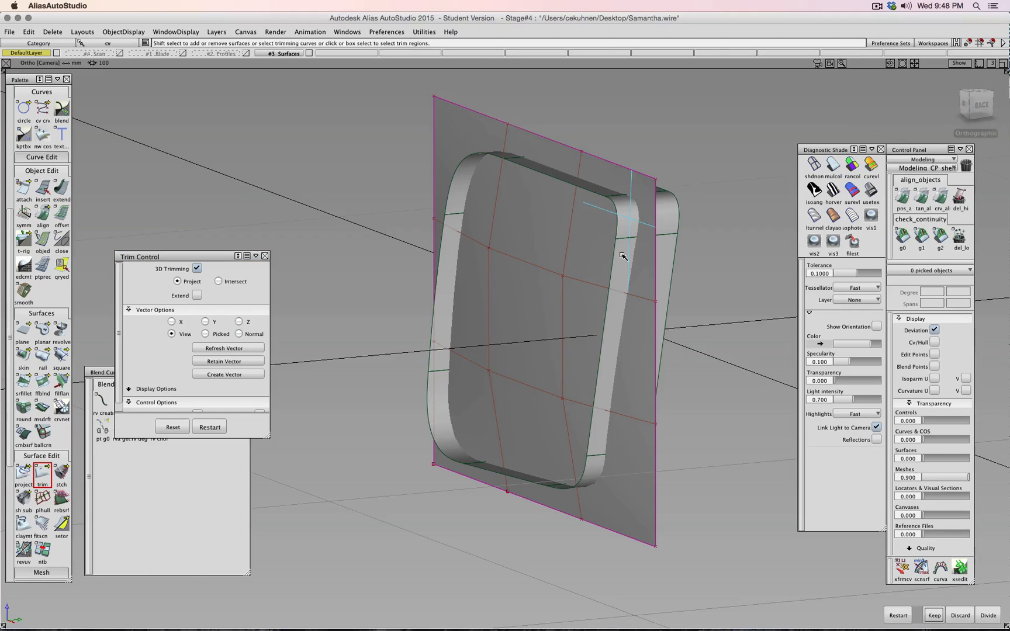
{"action": "left_click", "coordinate": [497, 470]}
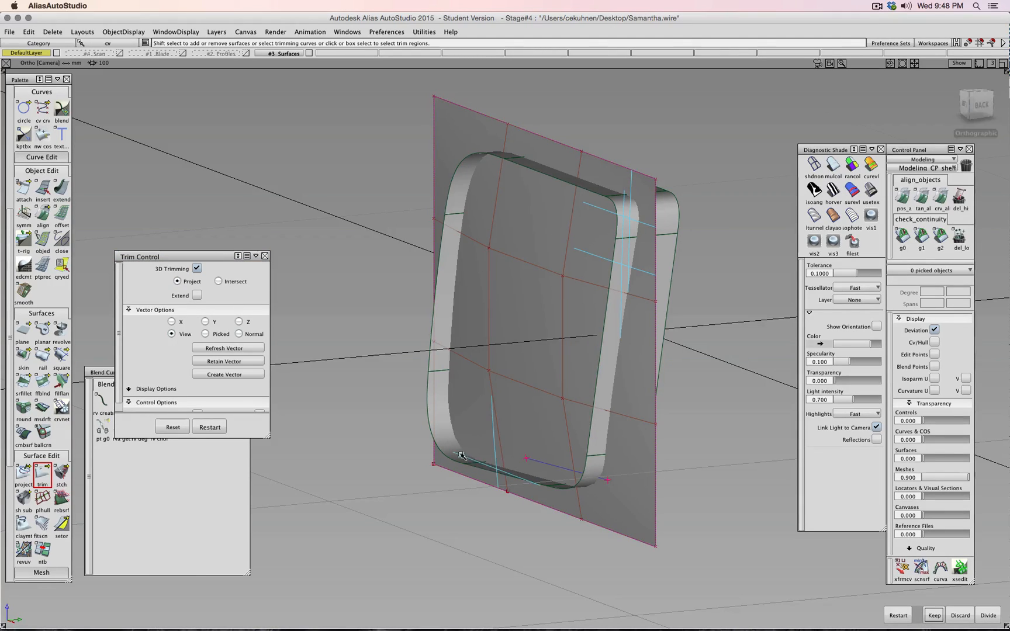
{"action": "left_click", "coordinate": [440, 331]}
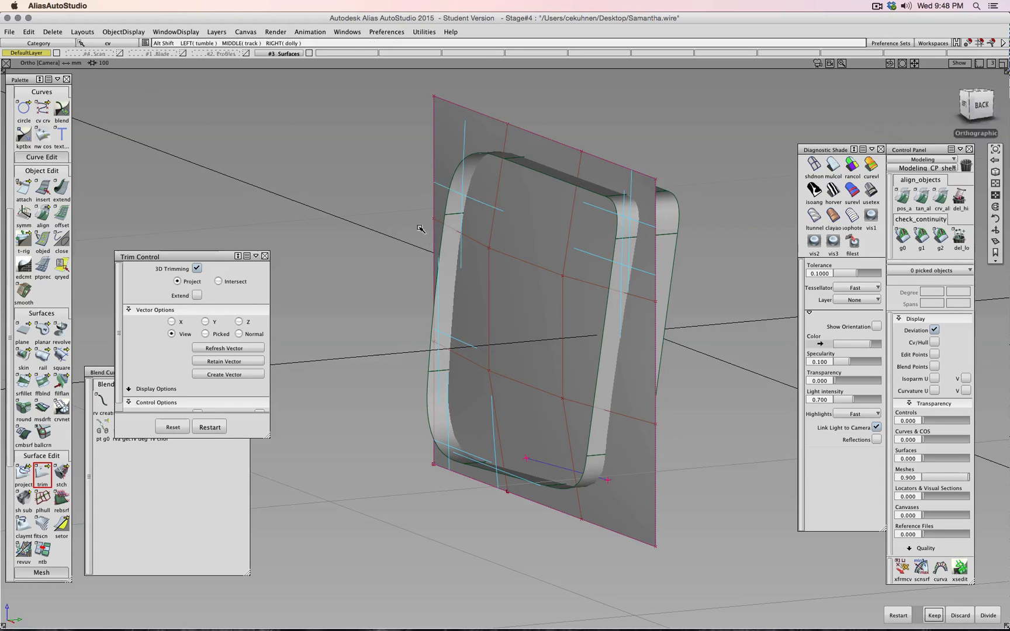
{"action": "left_click_drag", "start_coordinate": [494, 205], "coordinate": [624, 322], "text": "alt+shift"}
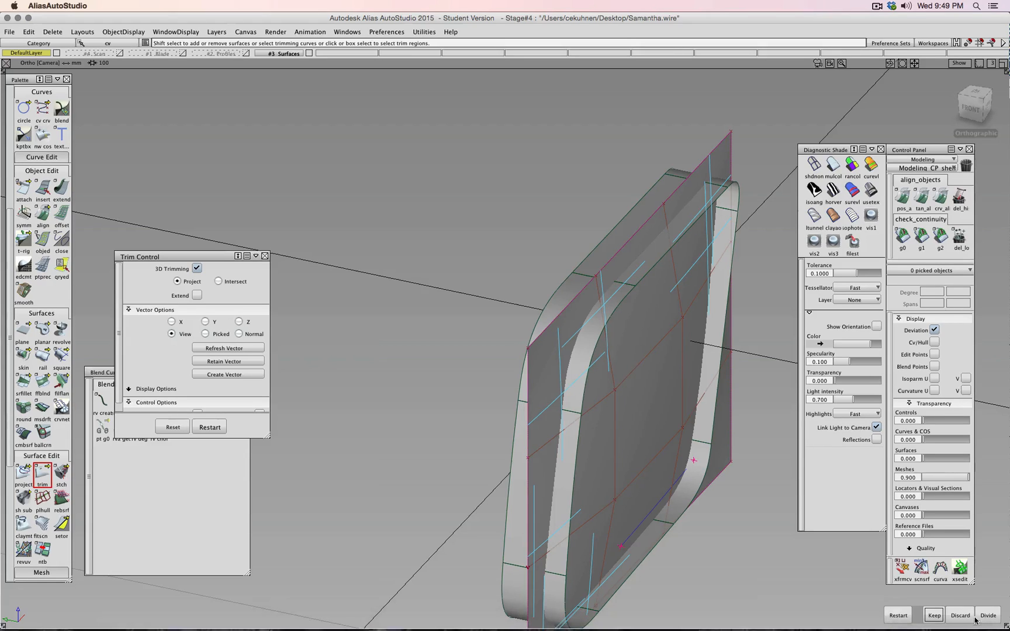
{"action": "left_click", "coordinate": [899, 615]}
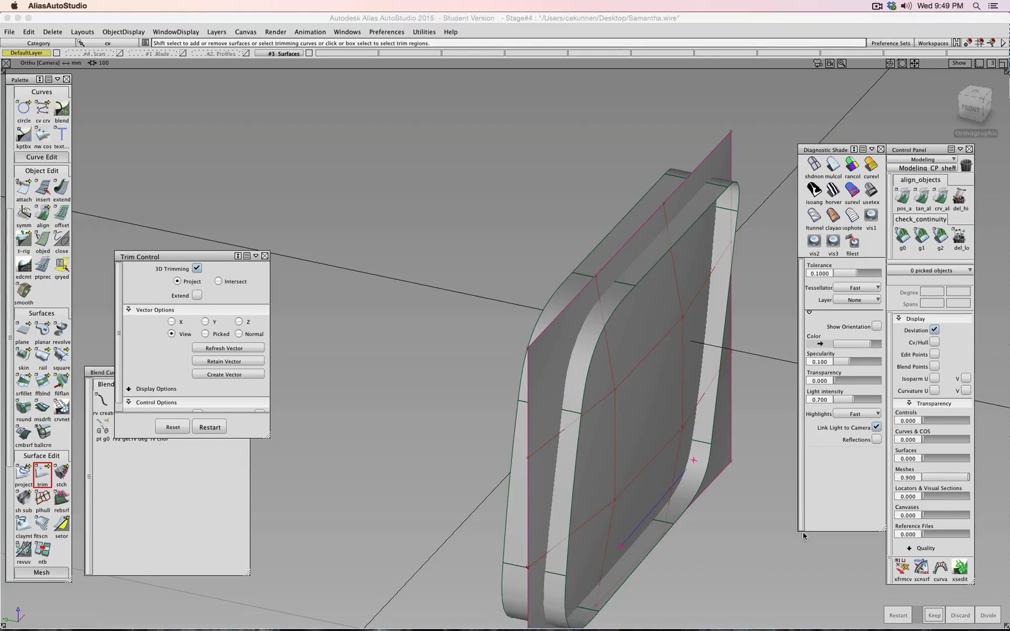
{"action": "left_click_drag", "start_coordinate": [760, 501], "coordinate": [760, 479], "text": "ctrl+shift"}
{"action": "left_click", "coordinate": [639, 355]}
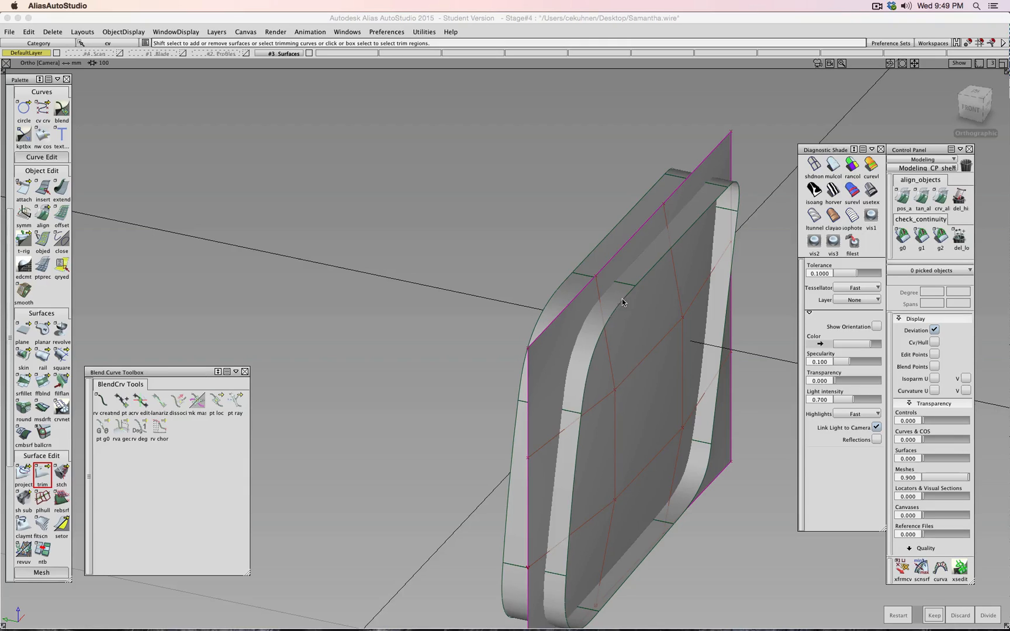
{"action": "left_click", "coordinate": [636, 287]}
{"action": "left_click", "coordinate": [641, 269]}
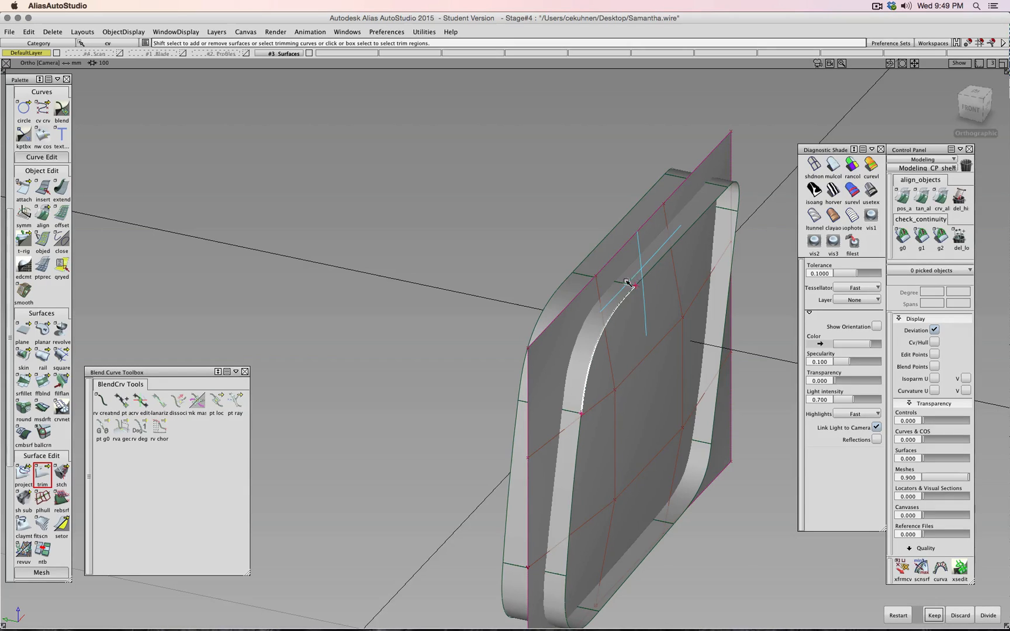
{"action": "left_click", "coordinate": [647, 274]}
{"action": "left_click_drag", "start_coordinate": [520, 278], "coordinate": [517, 255], "text": "ctrl+shift"}
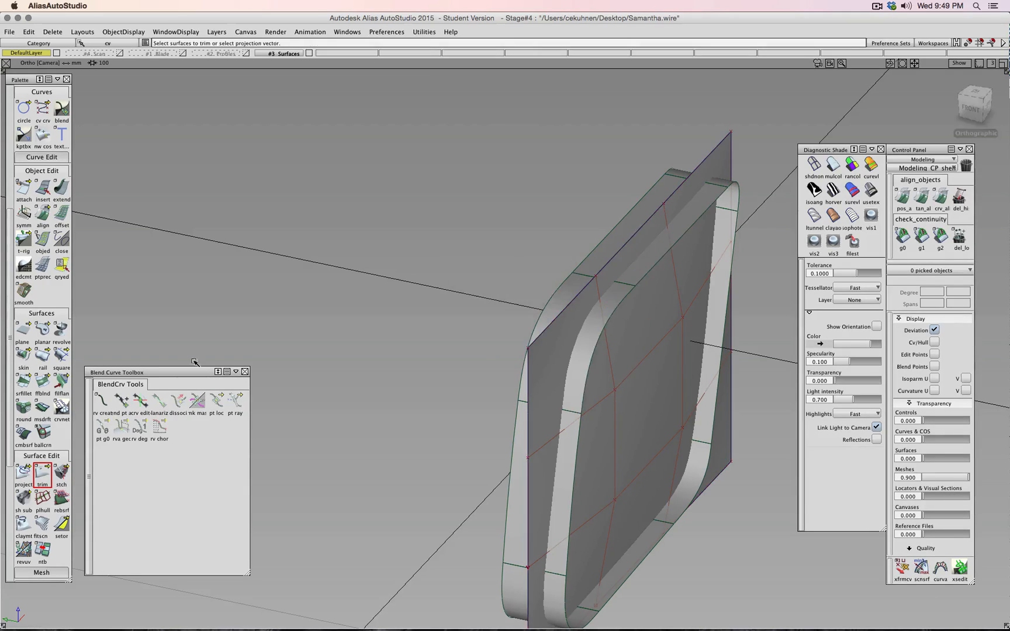
{"action": "double_click", "coordinate": [42, 475]}
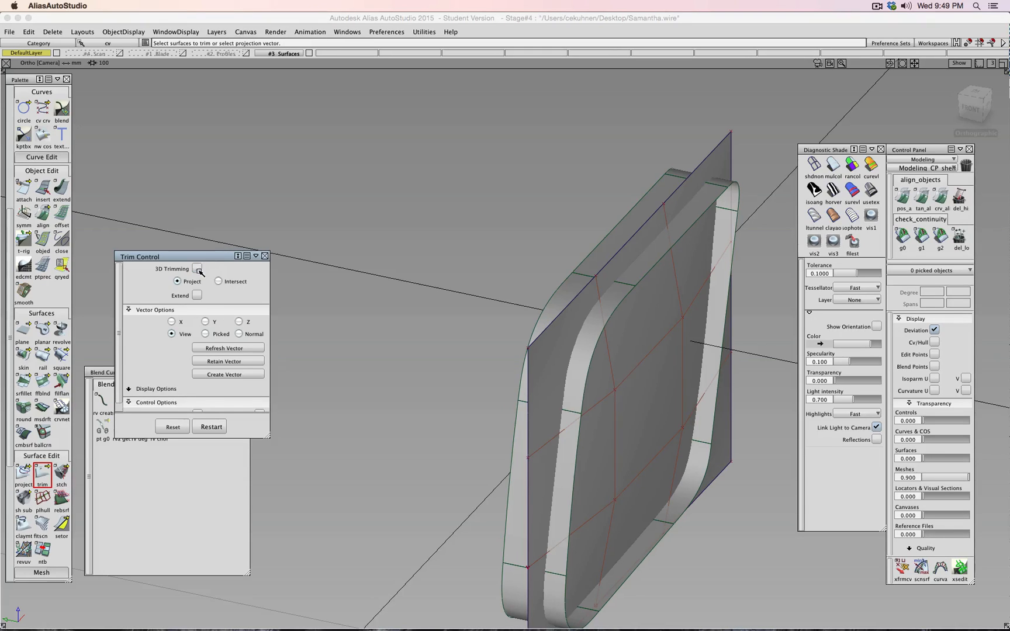
{"action": "left_click_drag", "start_coordinate": [340, 338], "coordinate": [341, 316], "text": "ctrl+shift"}
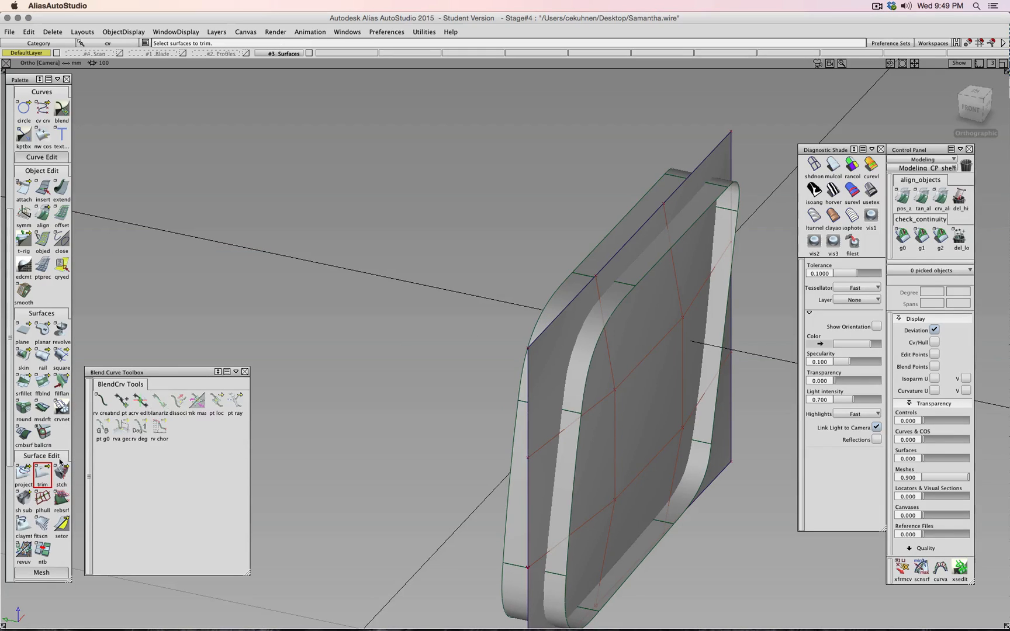
- Intersect the plane with each frame corner and strip surface using Surface Edit > Intersect
{"action": "left_click_drag", "start_coordinate": [25, 472], "coordinate": [82, 473]}
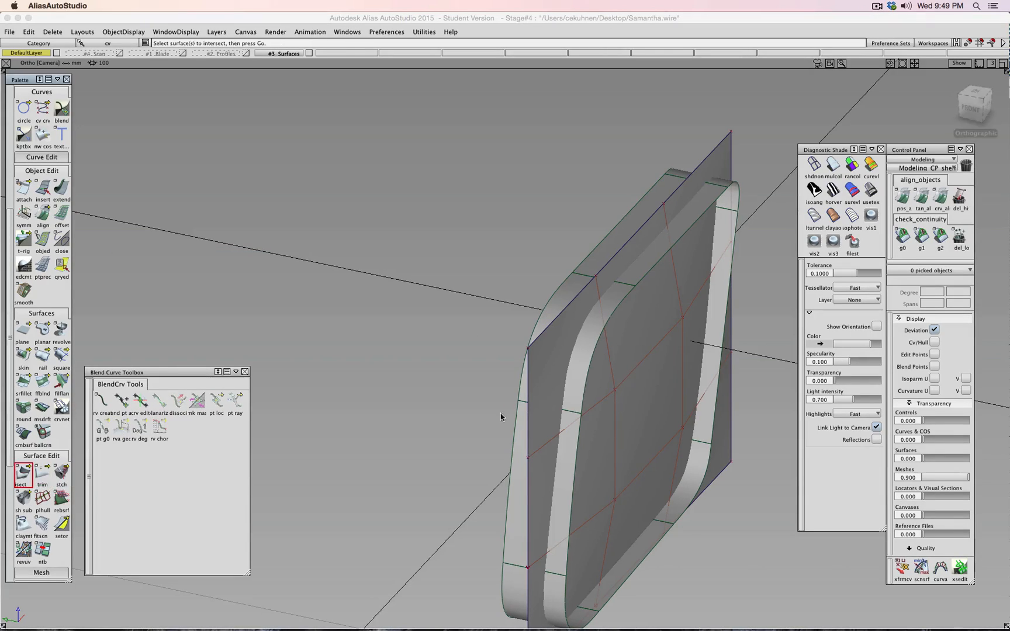
{"action": "left_click", "coordinate": [575, 446]}
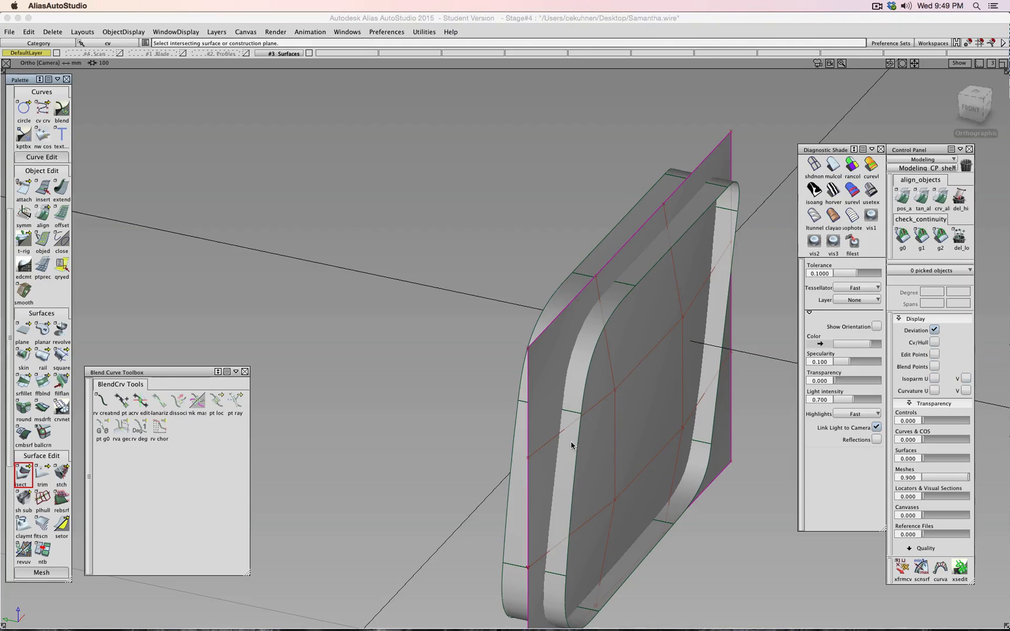
{"action": "left_click", "coordinate": [577, 393]}
{"action": "left_click", "coordinate": [638, 261]}
{"action": "left_click", "coordinate": [732, 199]}
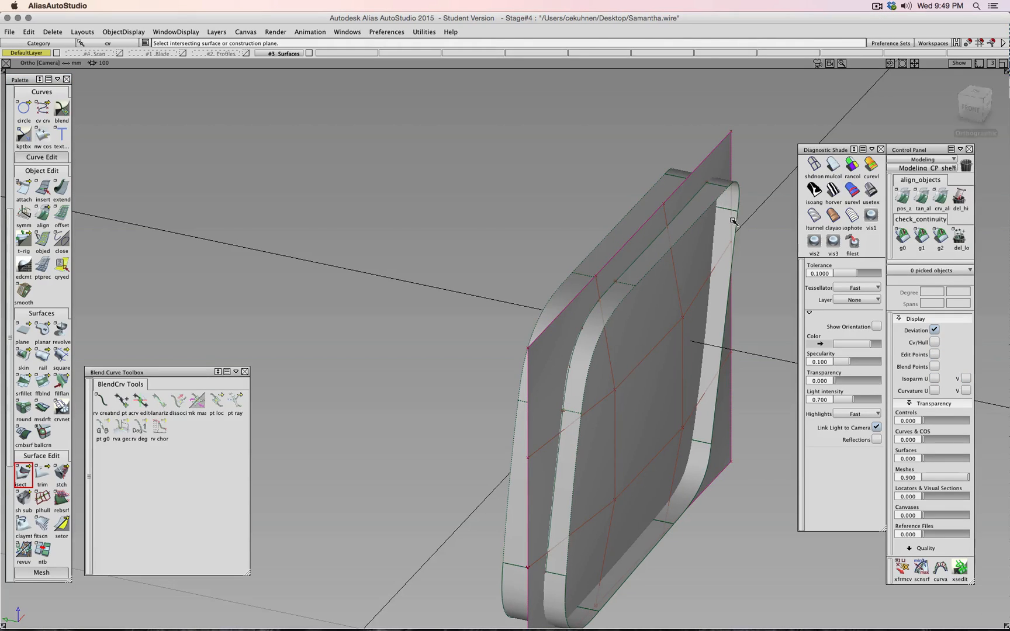
{"action": "left_click", "coordinate": [716, 328]}
{"action": "left_click", "coordinate": [657, 541]}
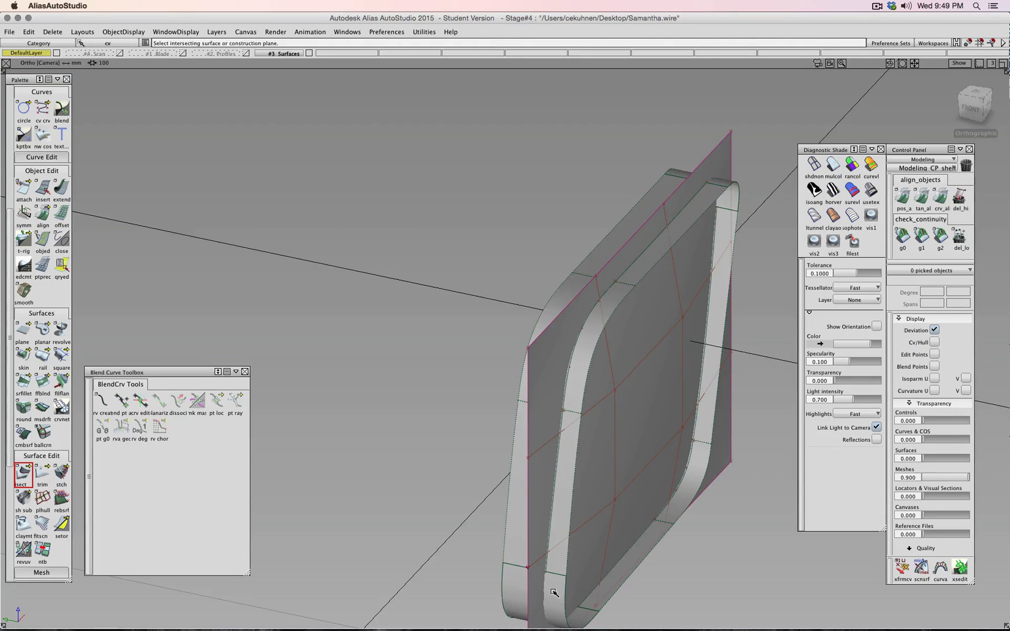
{"action": "left_click", "coordinate": [555, 593]}
{"action": "left_click_drag", "start_coordinate": [452, 523], "coordinate": [454, 510], "text": "ctrl+shift"}
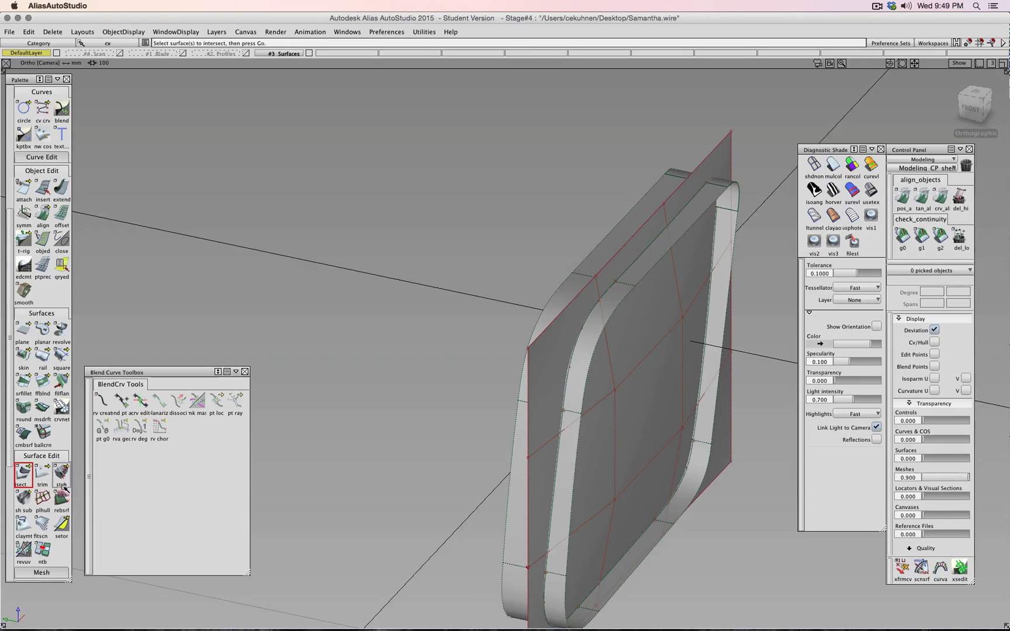
- Attempt to trim the plane to the frame, then restart Intersect with the plane picked
{"action": "double_click", "coordinate": [42, 473]}
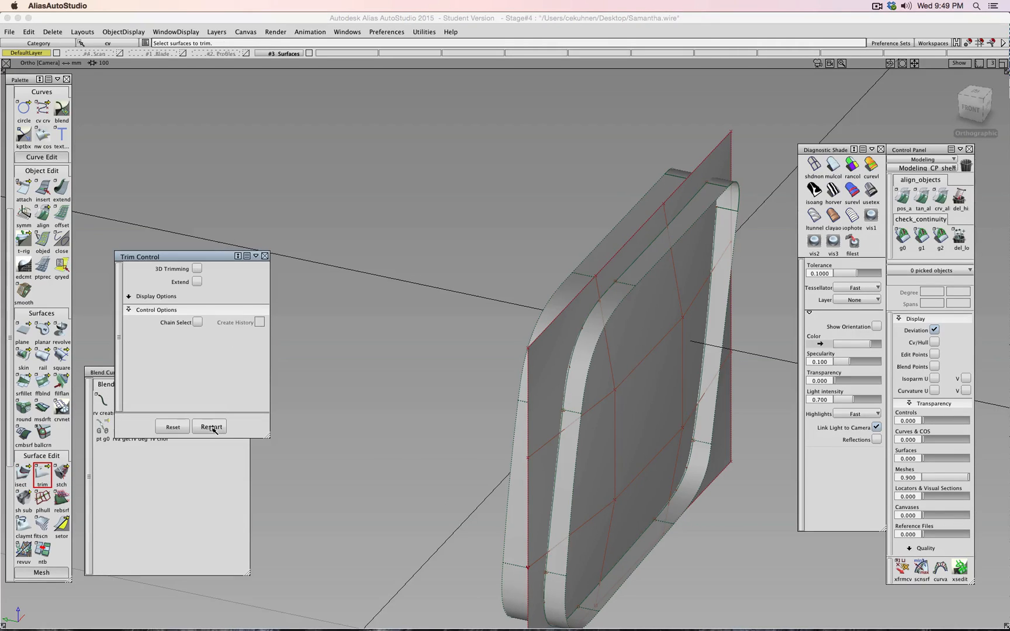
{"action": "left_click", "coordinate": [652, 402]}
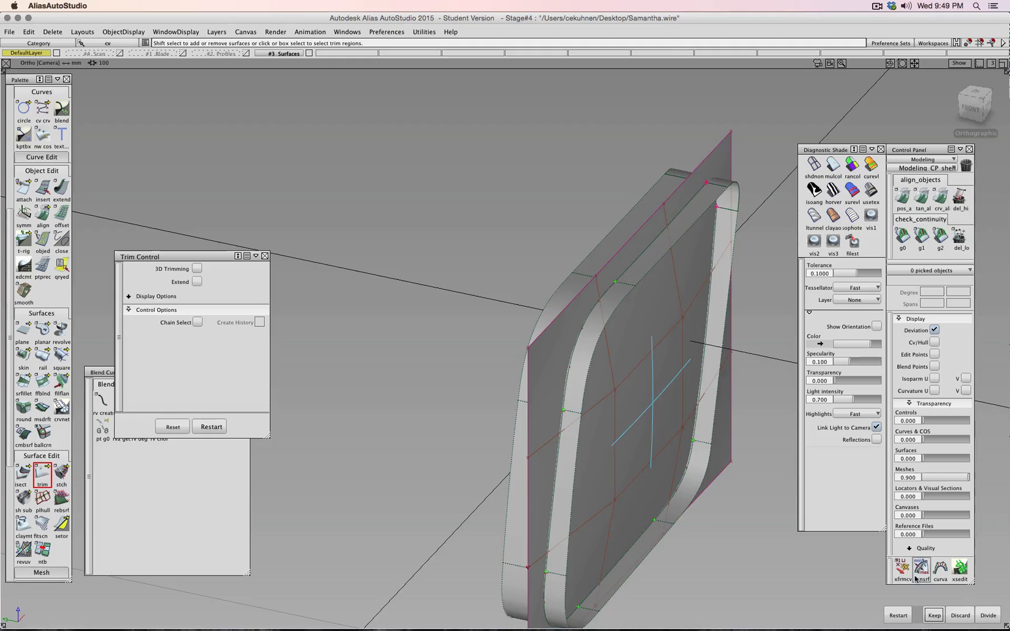
{"action": "left_click", "coordinate": [933, 615]}
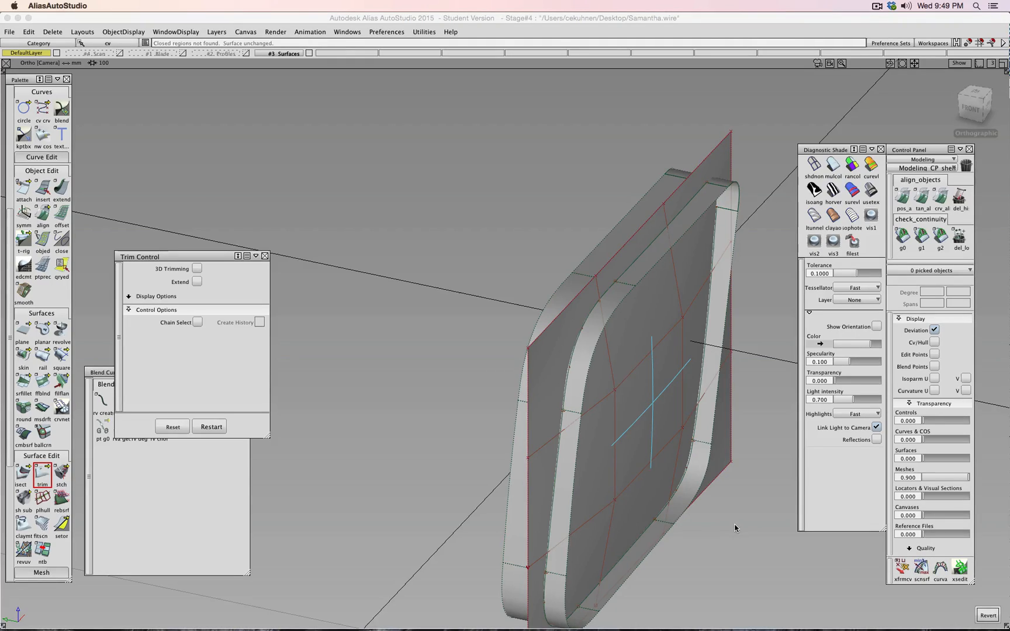
{"action": "left_click_drag", "start_coordinate": [744, 534], "coordinate": [750, 289], "text": "shift+super"}
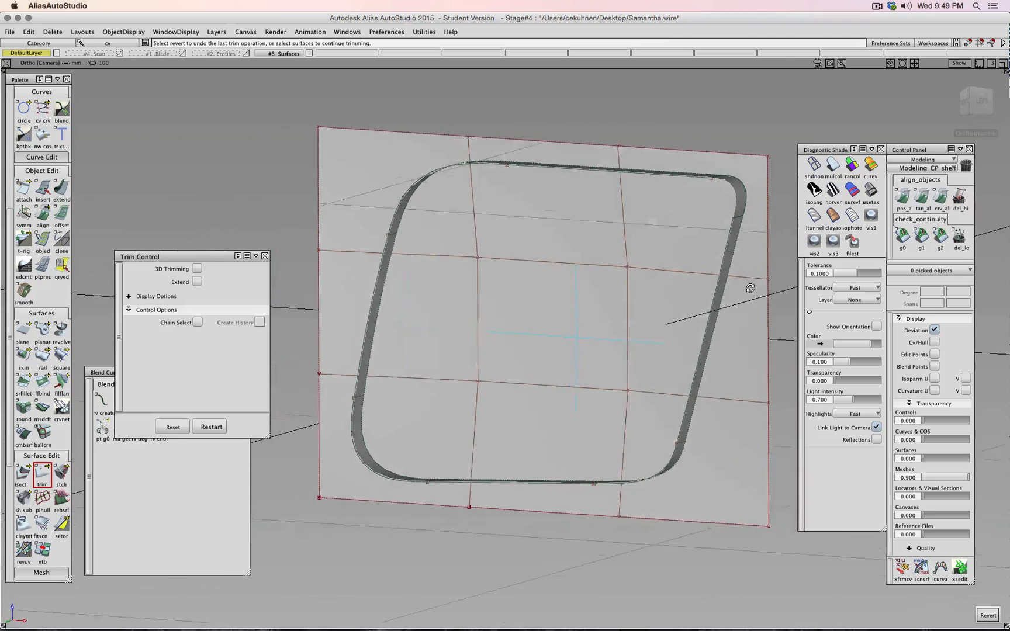
{"action": "left_click", "coordinate": [23, 473]}
{"action": "left_click", "coordinate": [647, 261]}
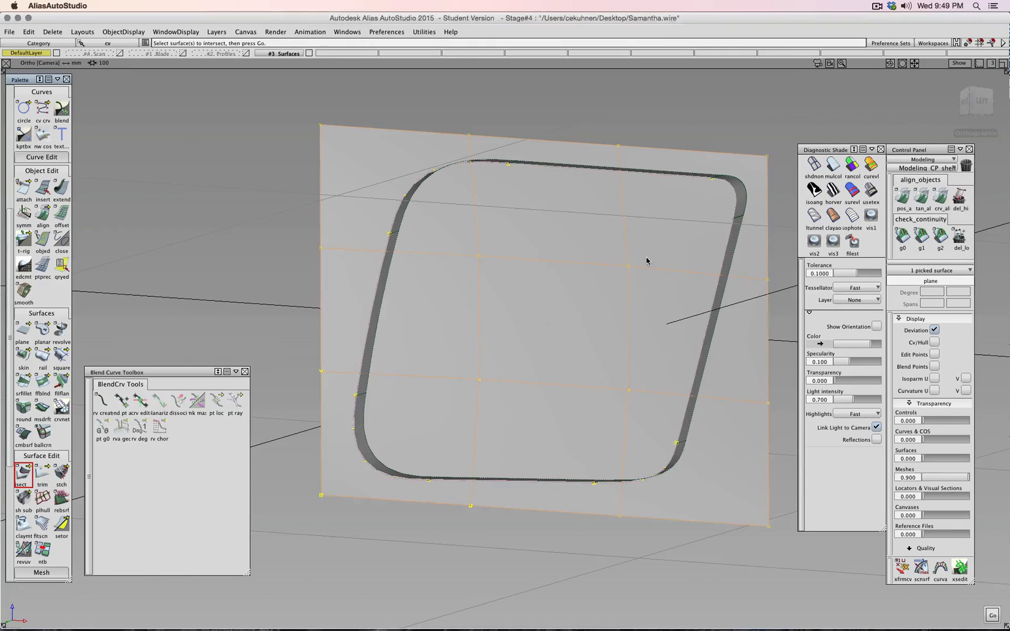
- Intersect the face plane with the frame wall and pick the plane's inner region to trim
{"action": "key", "text": "space"}
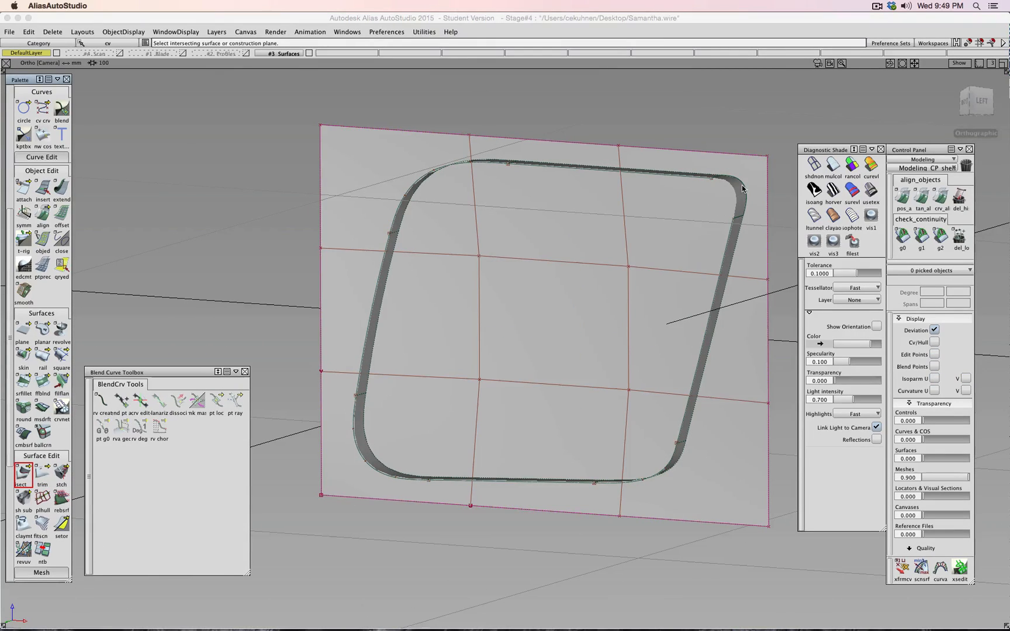
{"action": "left_click", "coordinate": [741, 191]}
{"action": "left_click_drag", "start_coordinate": [738, 121], "coordinate": [739, 110], "text": "ctrl+shift"}
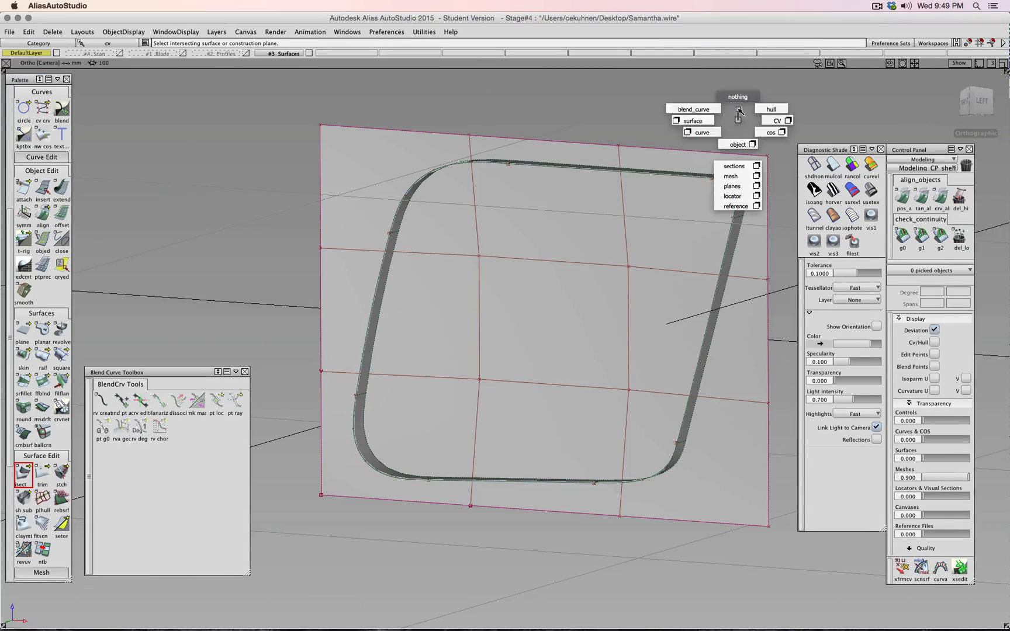
{"action": "left_click", "coordinate": [43, 473]}
{"action": "left_click", "coordinate": [560, 319]}
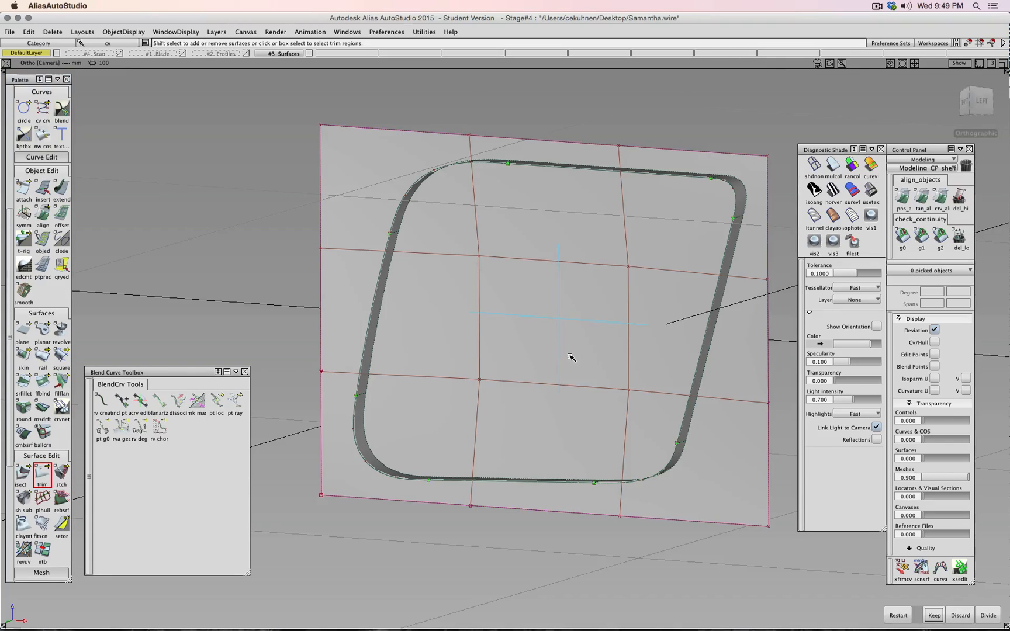
{"action": "key", "text": "space"}
- Mark the top, side and bottom frame regions to keep and apply the Keep trim
{"action": "left_click_drag", "start_coordinate": [632, 272], "coordinate": [668, 377], "text": "alt+shift"}
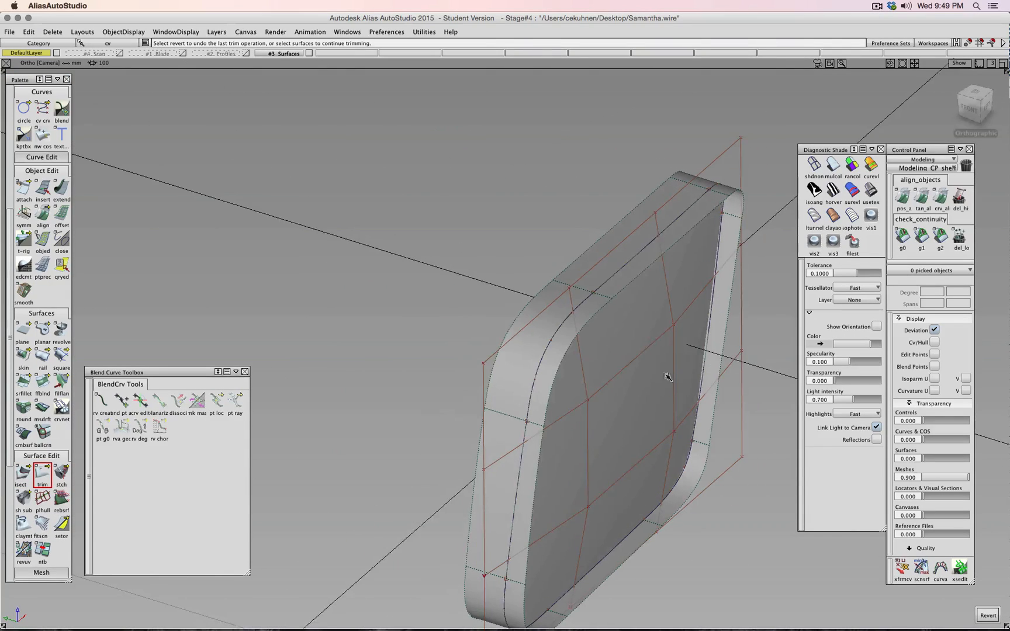
{"action": "left_click", "coordinate": [609, 242]}
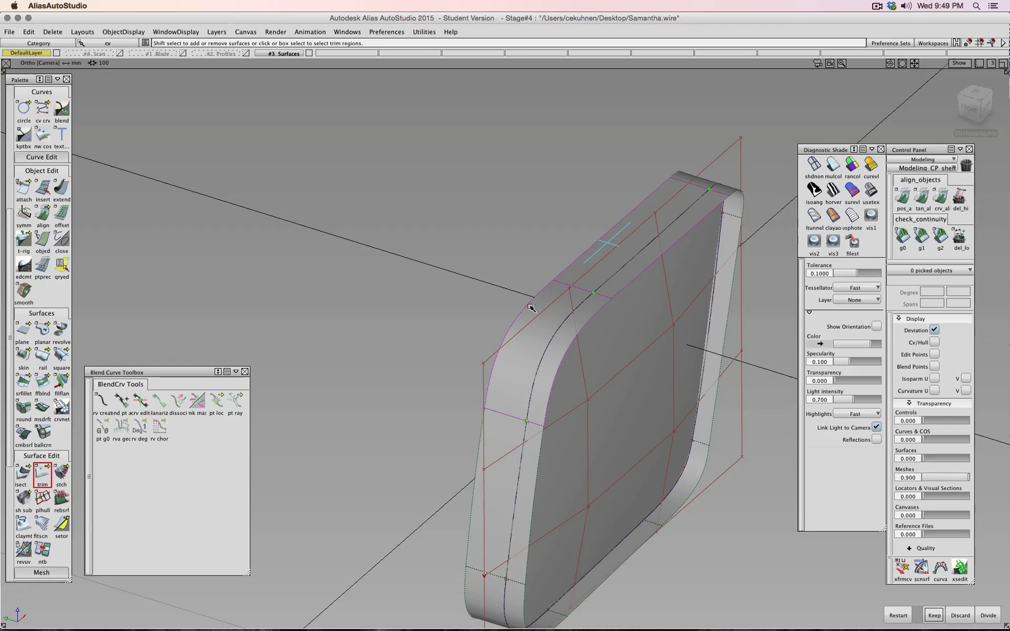
{"action": "left_click_drag", "start_coordinate": [500, 445], "coordinate": [618, 236], "text": "alt+shift"}
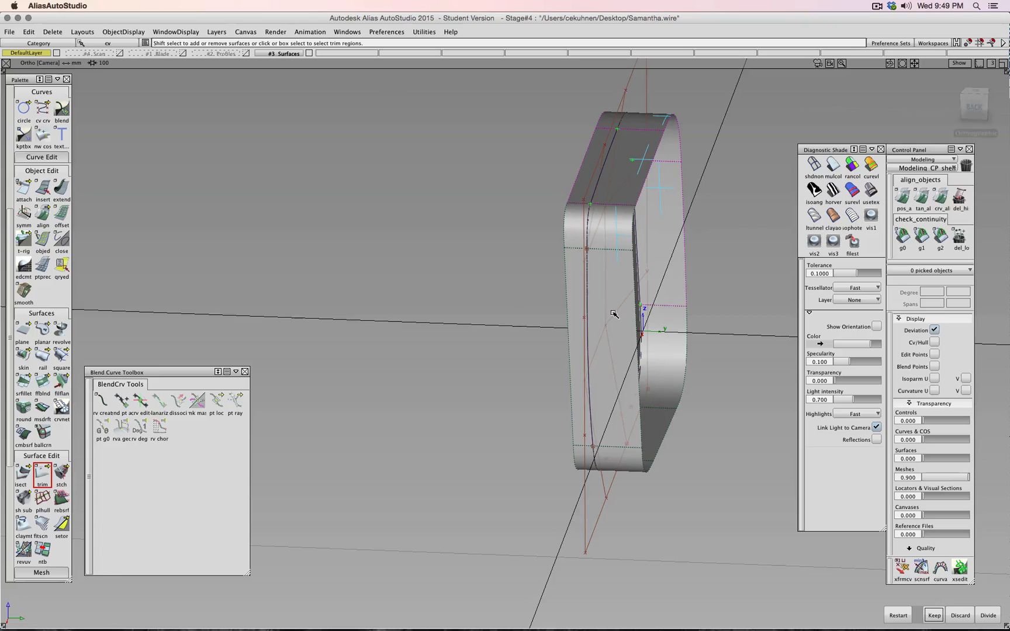
{"action": "left_click_drag", "start_coordinate": [643, 345], "coordinate": [566, 348], "text": "alt+shift"}
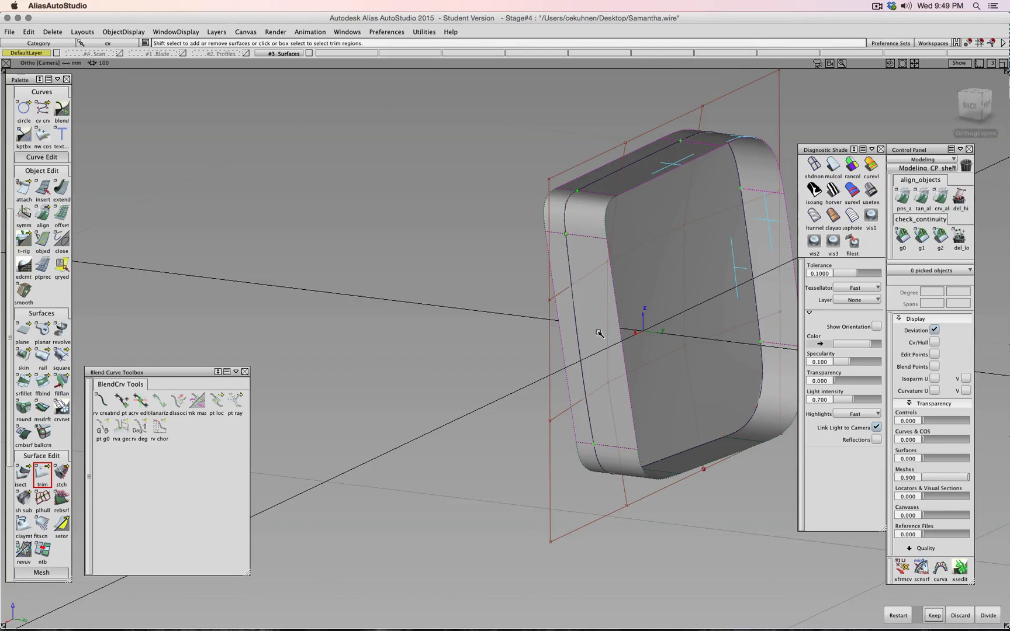
{"action": "left_click", "coordinate": [592, 223]}
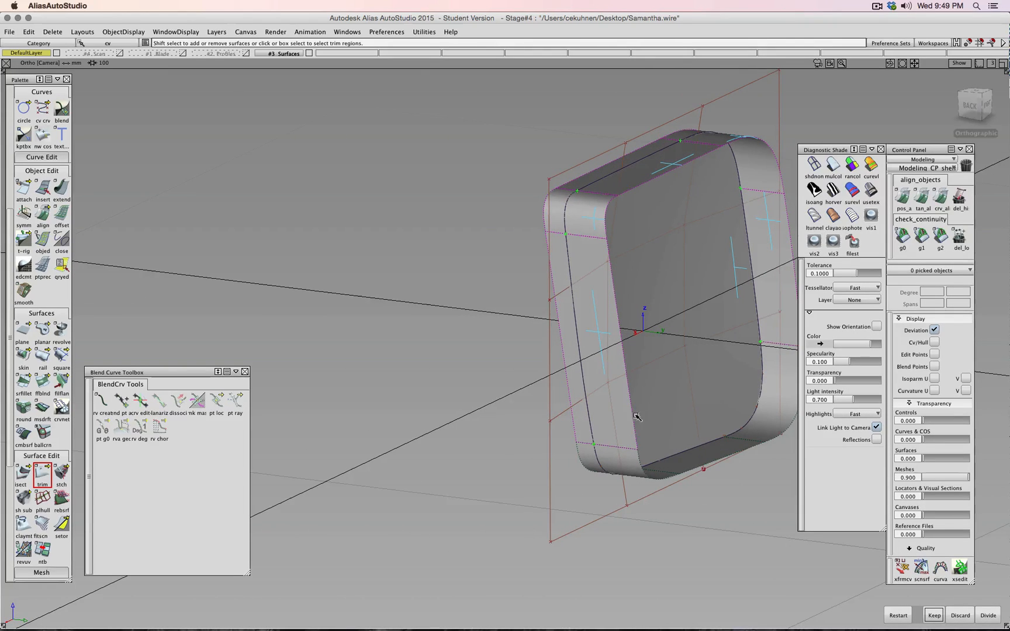
{"action": "left_click", "coordinate": [628, 461]}
{"action": "left_click", "coordinate": [708, 452]}
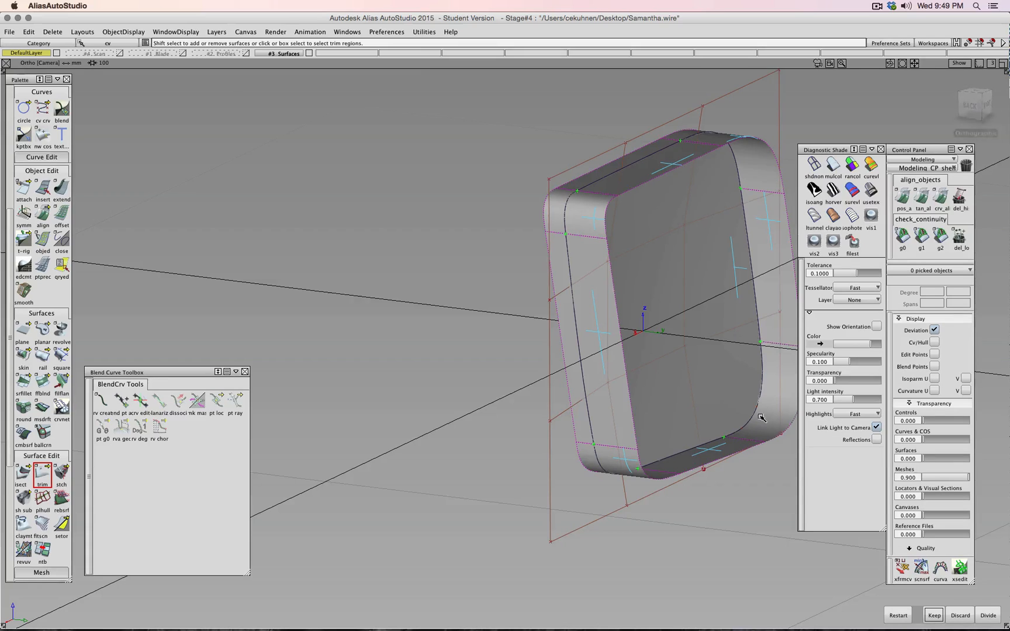
{"action": "left_click_drag", "start_coordinate": [777, 314], "coordinate": [542, 353], "text": "alt+shift"}
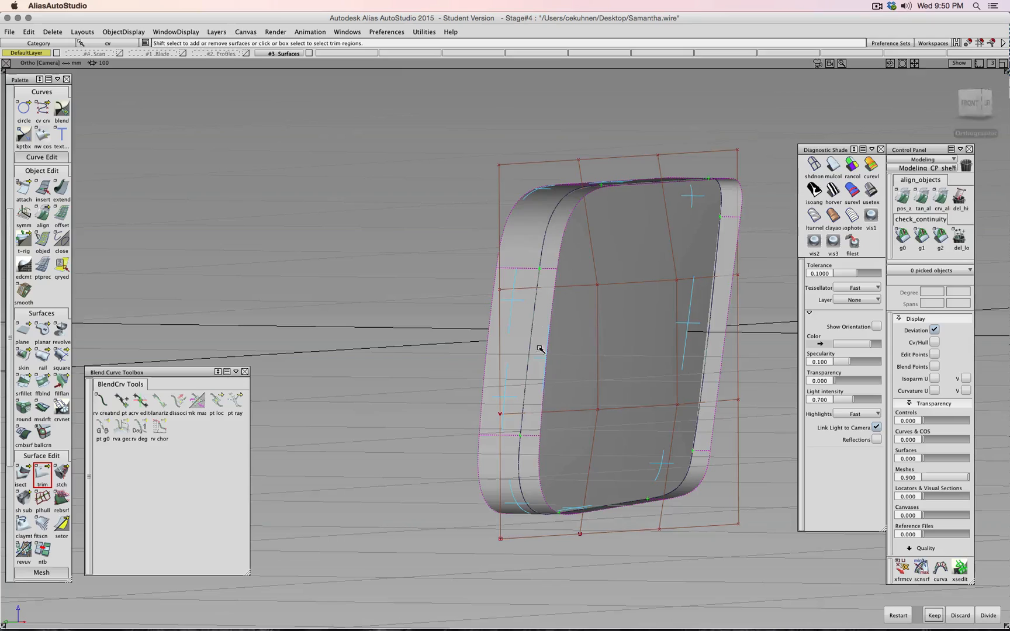
{"action": "left_click", "coordinate": [932, 618]}
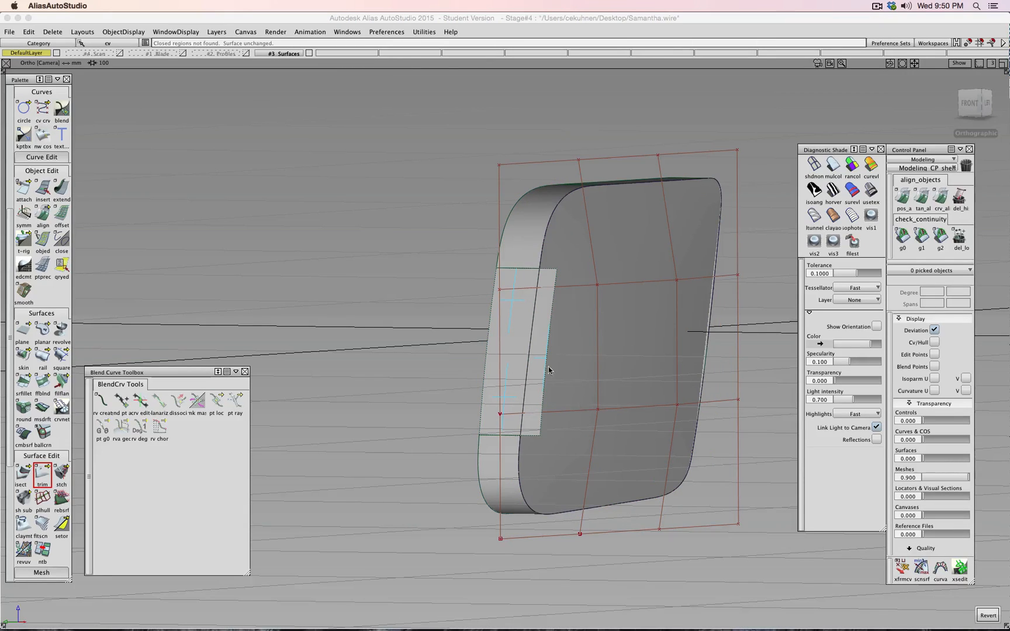
- Discard a second picked region of the face, then view the other side
{"action": "left_click", "coordinate": [541, 328]}
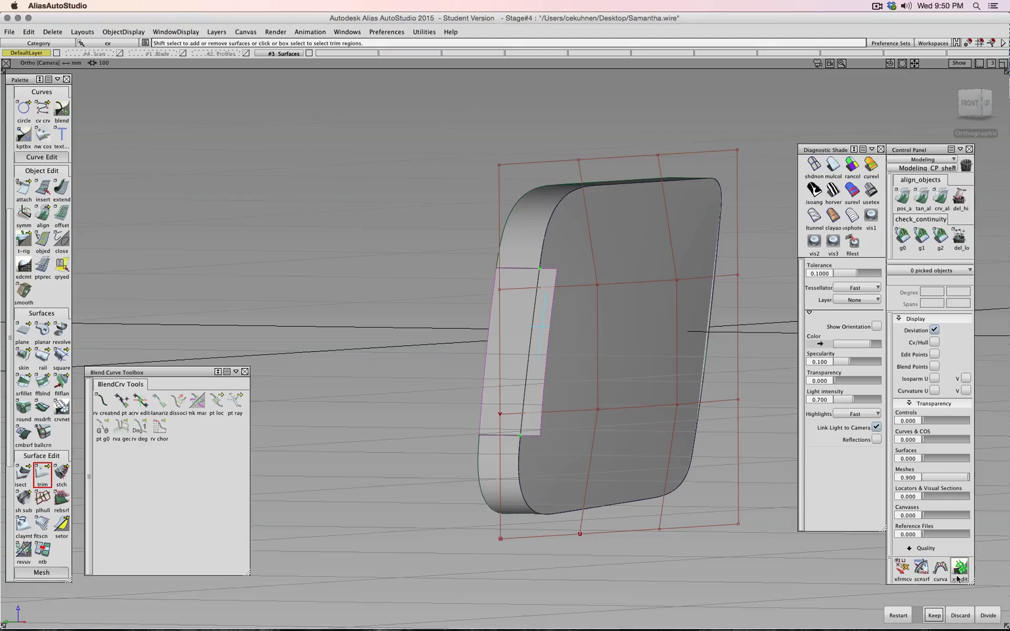
{"action": "left_click", "coordinate": [965, 614]}
{"action": "left_click_drag", "start_coordinate": [683, 410], "coordinate": [773, 444], "text": "alt+shift"}
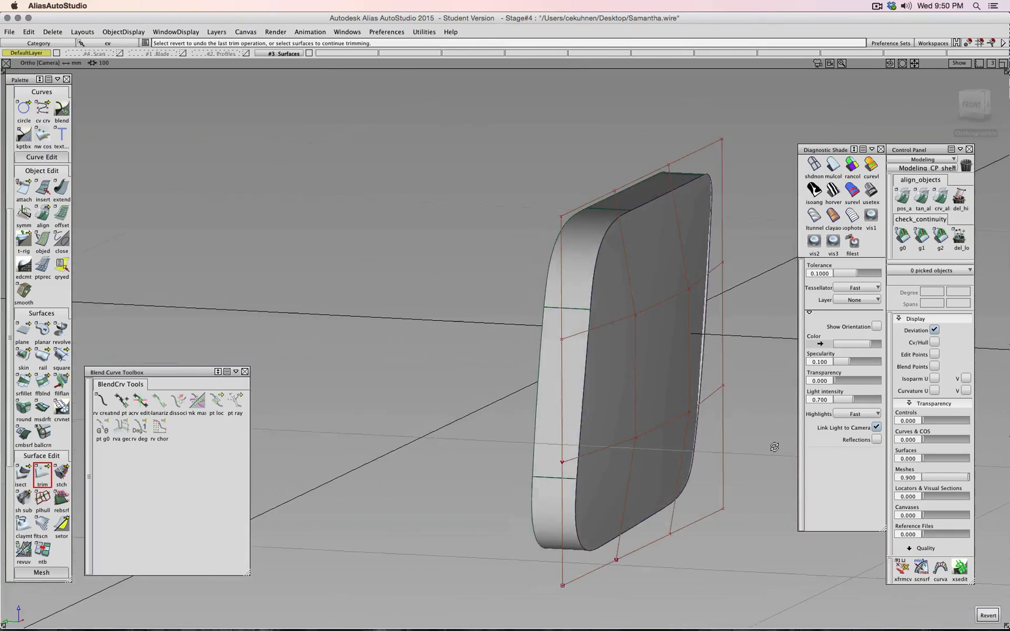
{"action": "left_click_drag", "start_coordinate": [763, 331], "coordinate": [785, 333], "text": "ctrl+shift"}
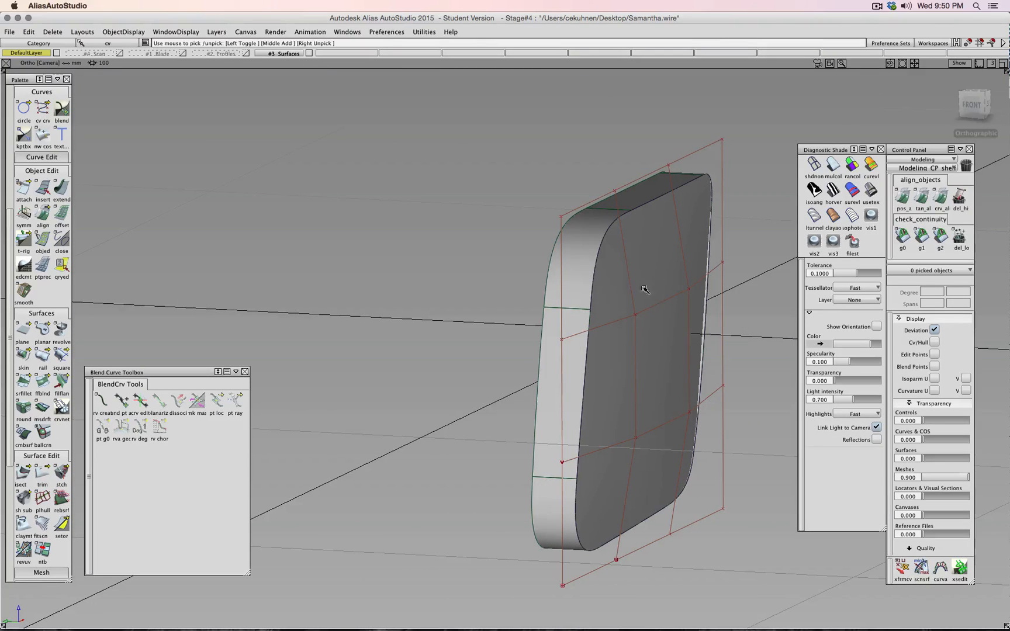
{"action": "left_click_drag", "start_coordinate": [624, 271], "coordinate": [715, 444]}
{"action": "right_click_drag", "start_coordinate": [753, 404], "coordinate": [750, 382], "text": "ctrl+shift"}
{"action": "left_click", "coordinate": [637, 438]}
{"action": "right_click_drag", "start_coordinate": [650, 439], "coordinate": [651, 417], "text": "ctrl+shift"}
{"action": "left_click", "coordinate": [971, 108]}
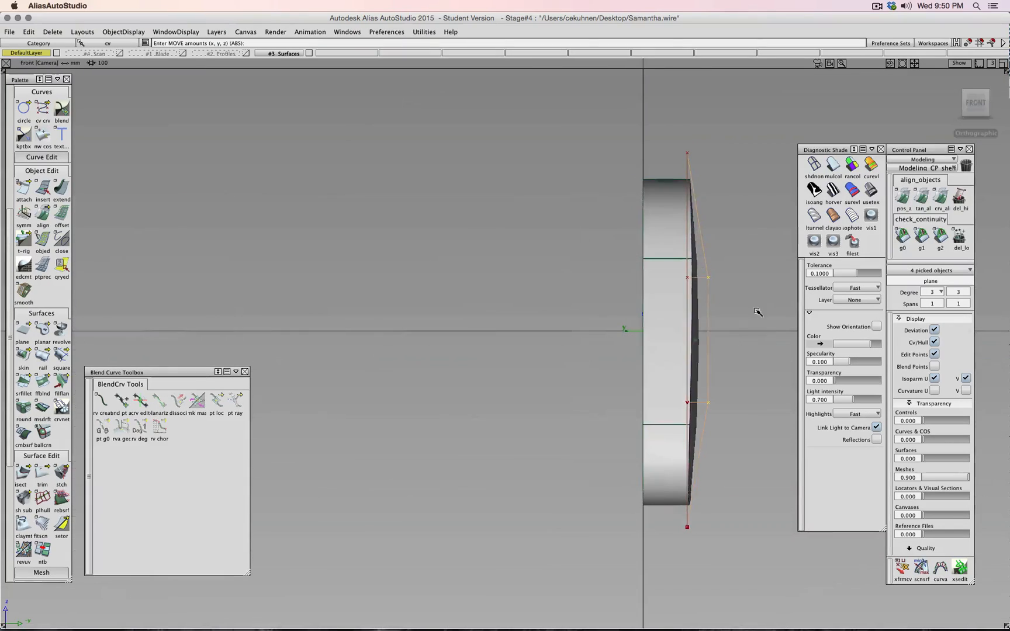
{"action": "left_click_drag", "start_coordinate": [743, 318], "coordinate": [672, 360]}
{"action": "key", "text": "super+z"}
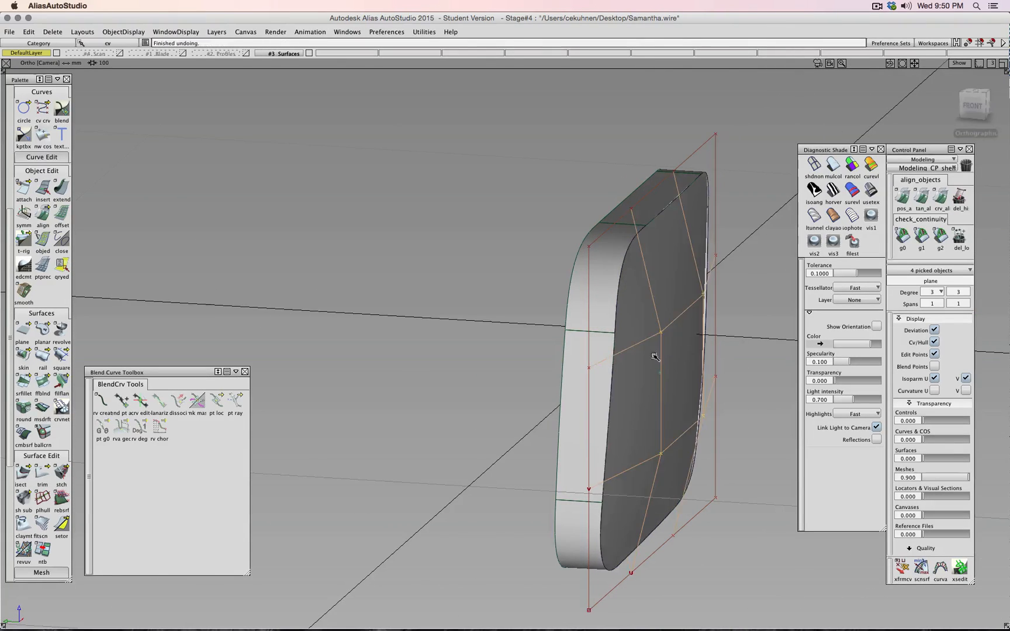
{"action": "left_click_drag", "start_coordinate": [489, 337], "coordinate": [503, 322], "text": "ctrl+shift"}
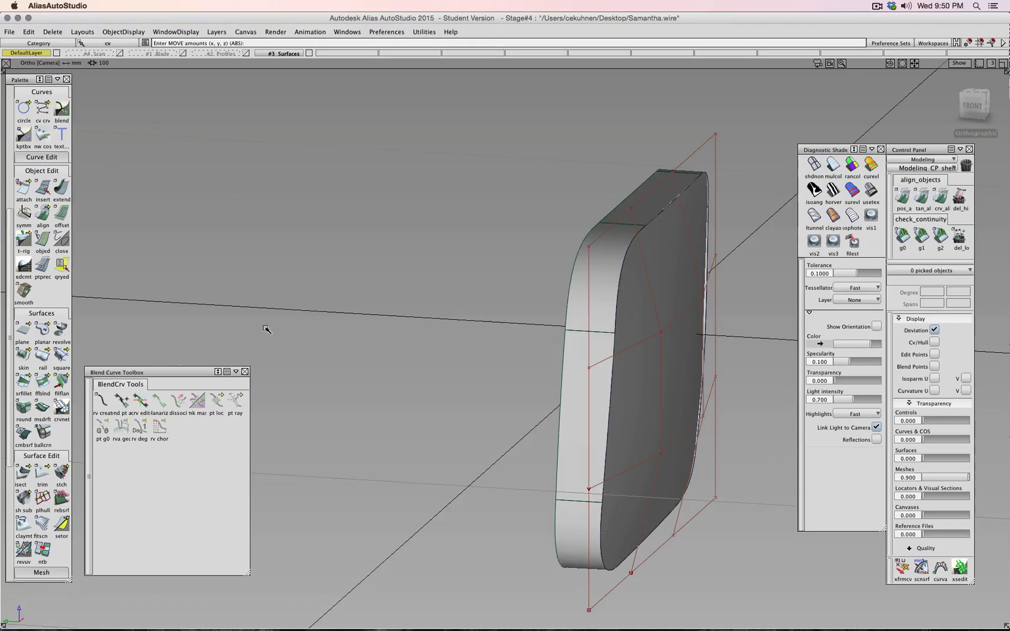
- Start srfillet with the front face as first input and all surrounding side and corner surfaces as second
{"action": "double_click", "coordinate": [26, 386]}
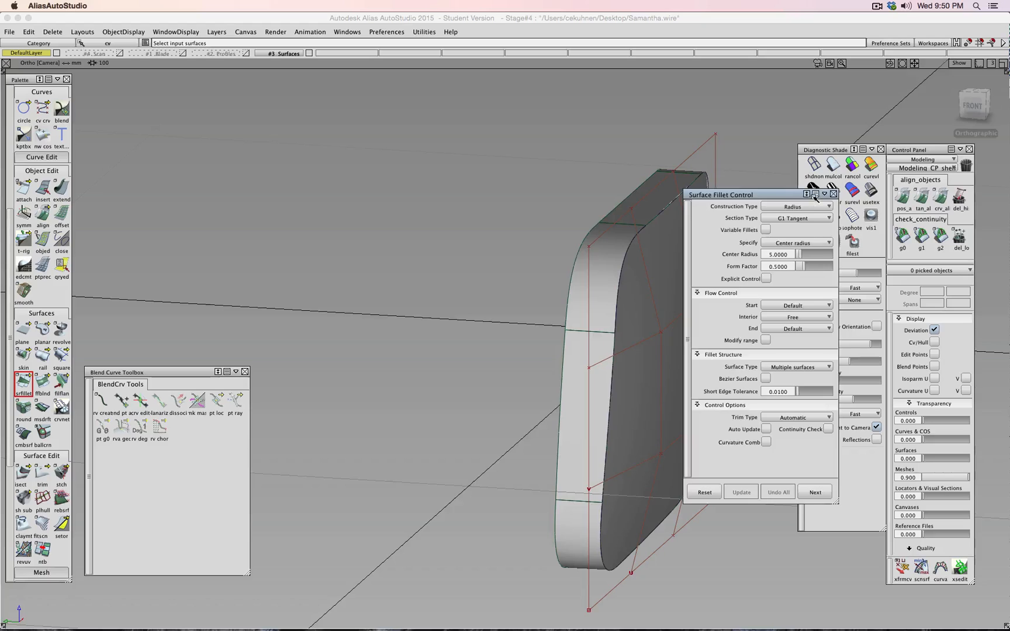
{"action": "left_click_drag", "start_coordinate": [753, 189], "coordinate": [285, 114]}
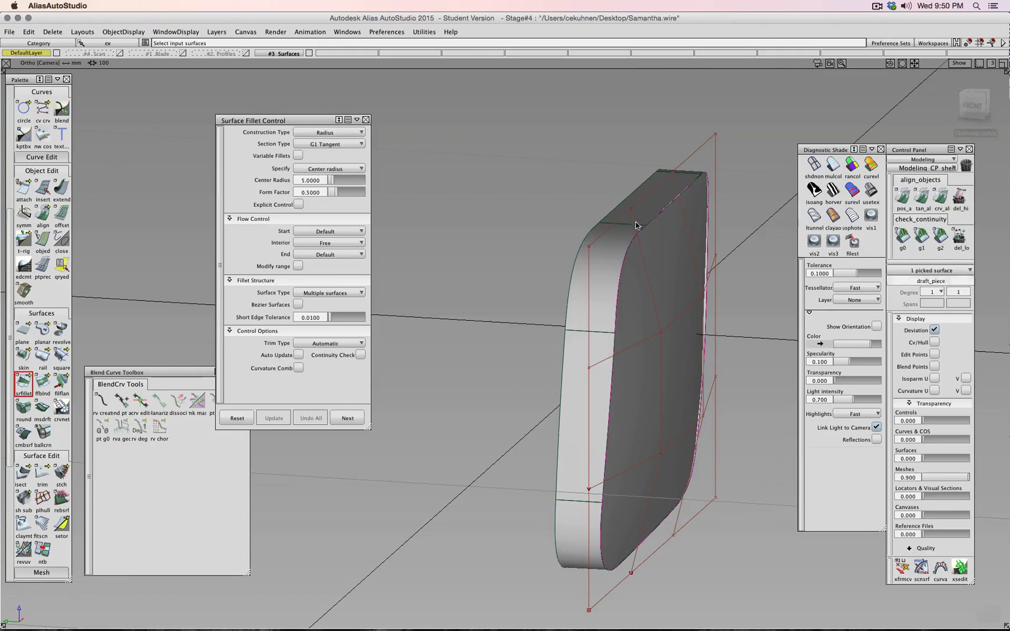
{"action": "left_click", "coordinate": [607, 253]}
{"action": "left_click", "coordinate": [607, 253]}
{"action": "left_click", "coordinate": [593, 360]}
{"action": "left_click", "coordinate": [573, 541]}
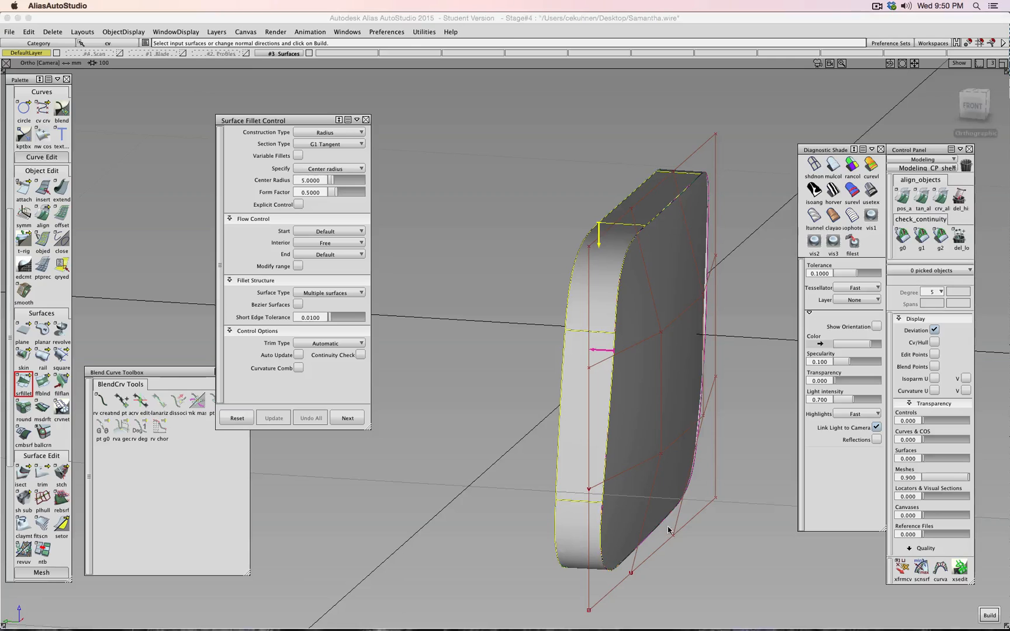
{"action": "left_click_drag", "start_coordinate": [669, 530], "coordinate": [517, 483], "text": "alt+shift"}
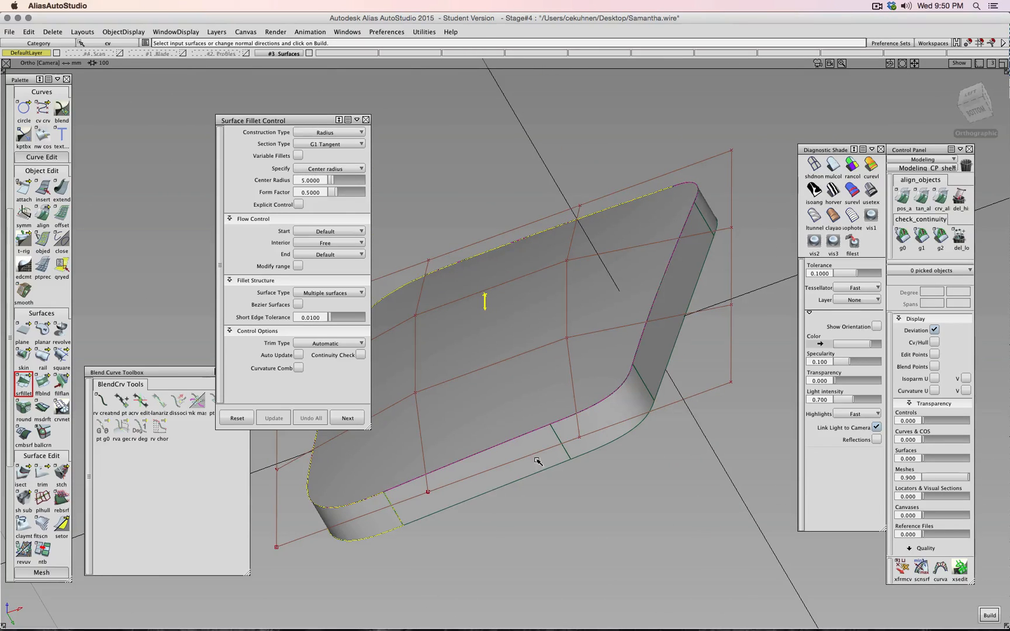
{"action": "left_click", "coordinate": [586, 447]}
{"action": "left_click", "coordinate": [656, 365]}
{"action": "left_click_drag", "start_coordinate": [715, 248], "coordinate": [672, 415], "text": "alt+shift"}
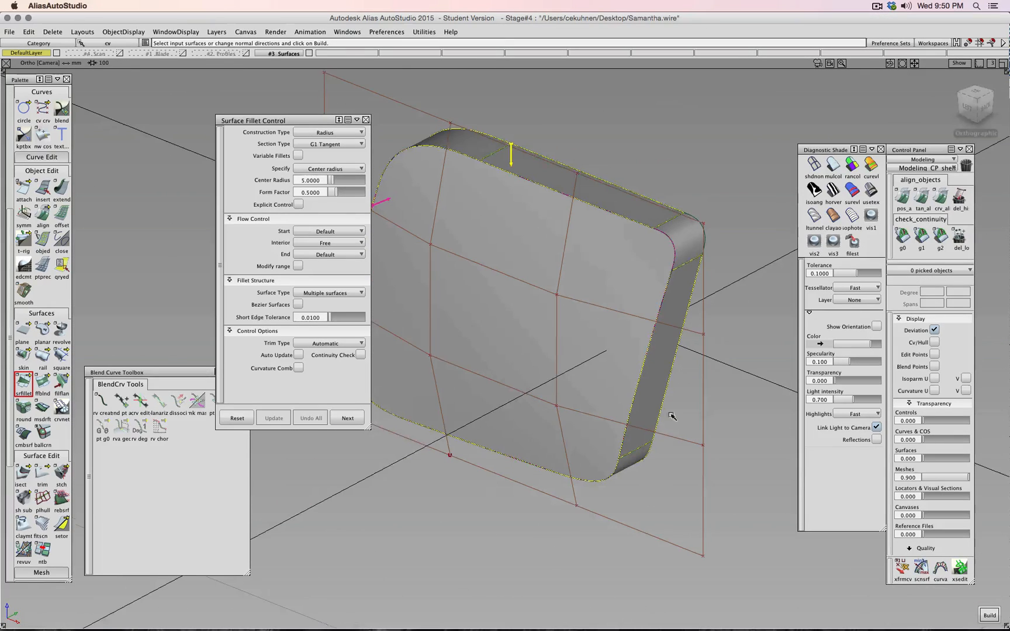
{"action": "left_click", "coordinate": [689, 243]}
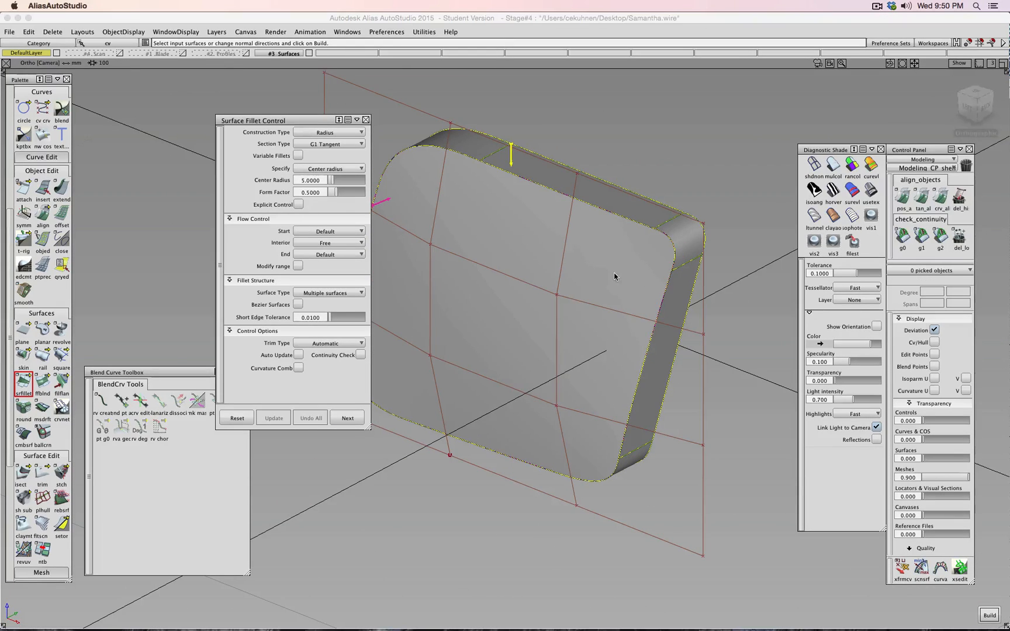
- Set the fillet Center Radius to 1 and turn on Auto Update
{"action": "left_click", "coordinate": [318, 180]}
{"action": "type", "text": "1"}
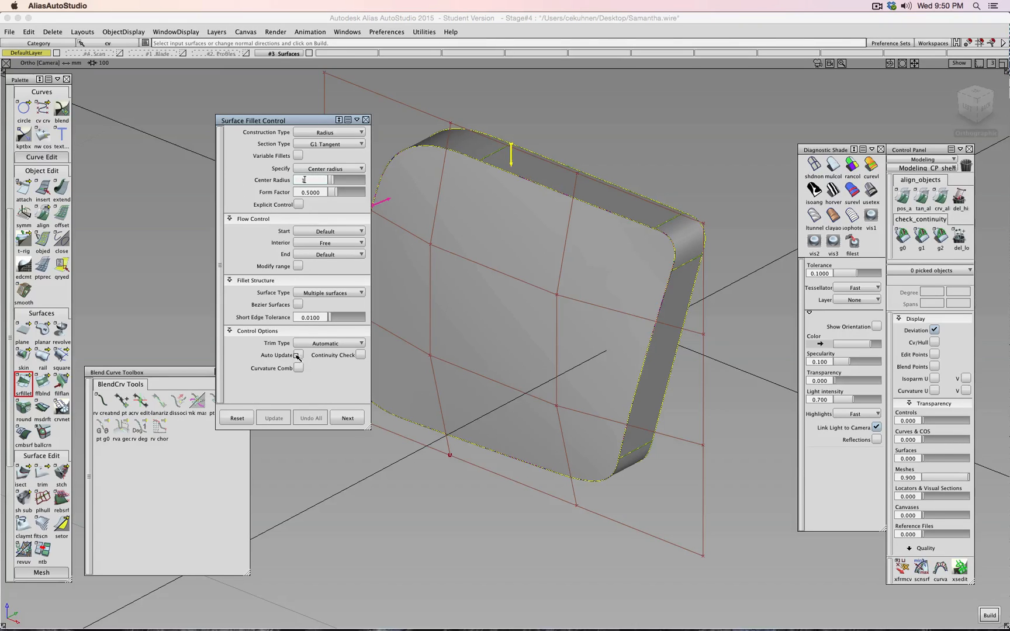
{"action": "key", "text": "Return"}
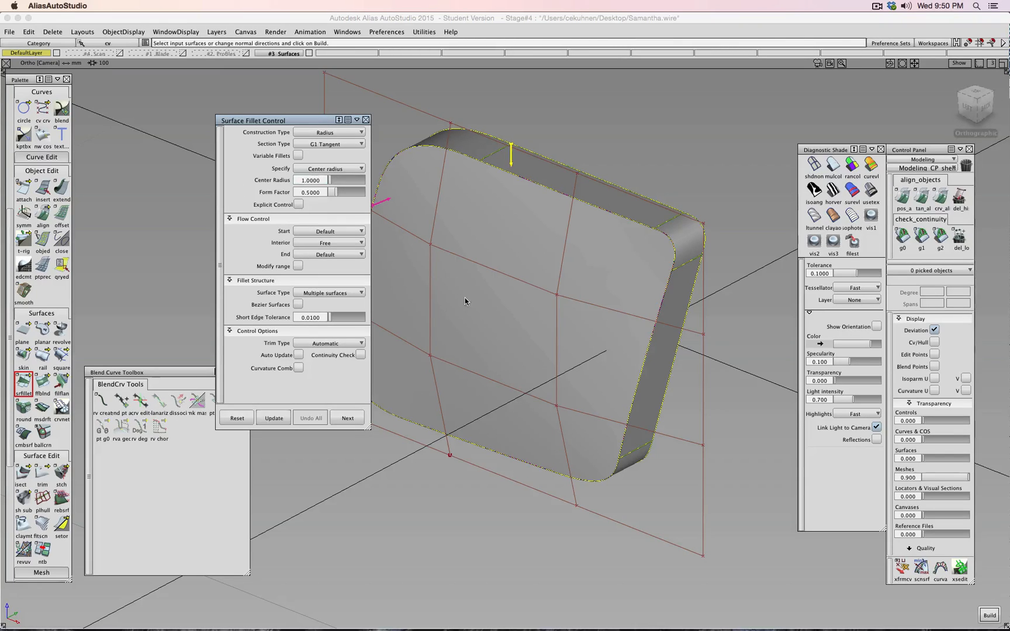
{"action": "left_click", "coordinate": [299, 354]}
{"action": "left_click_drag", "start_coordinate": [502, 257], "coordinate": [677, 144], "text": "alt+shift"}
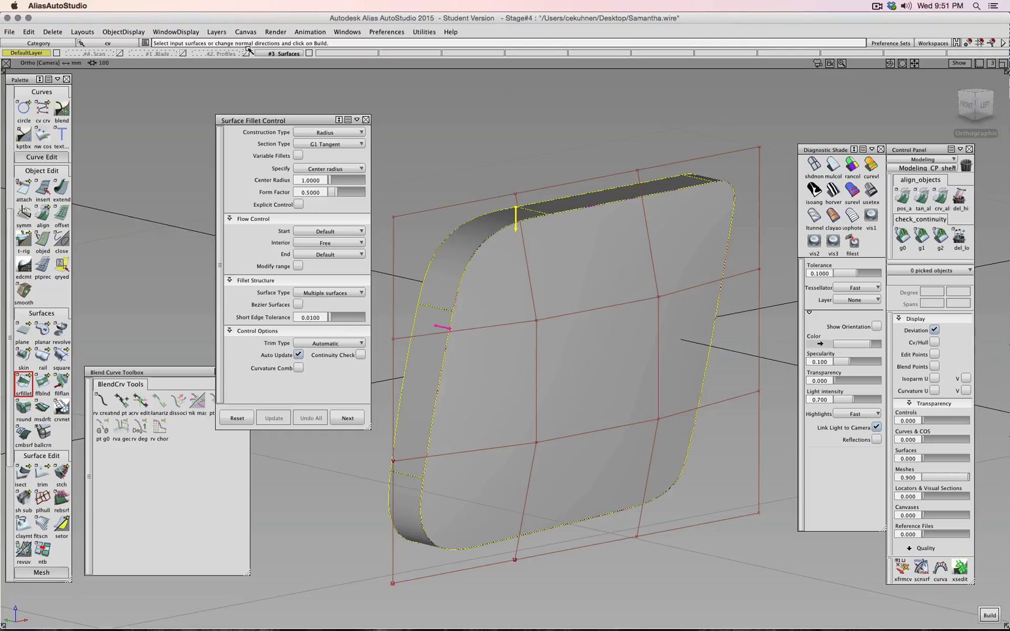
- Try fillet centre radii of 0.1 and then 0.5, inspecting the fillet edge
{"action": "left_click_drag", "start_coordinate": [320, 182], "coordinate": [240, 183]}
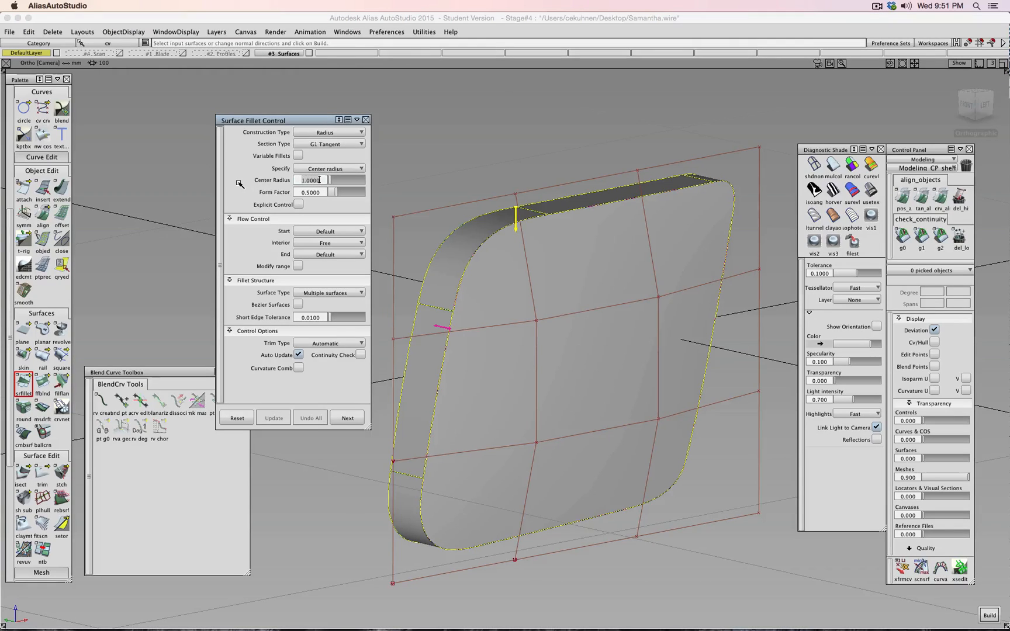
{"action": "type", "text": ".1"}
{"action": "key", "text": "Return"}
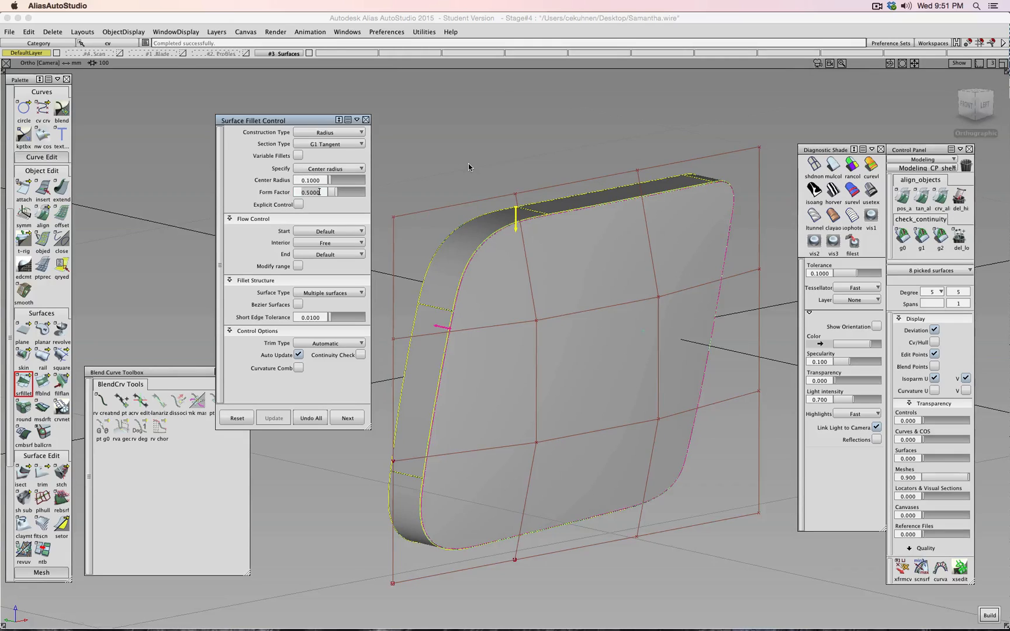
{"action": "scroll", "coordinate": [470, 165], "scroll_direction": "up", "scroll_amount": 4}
{"action": "left_click_drag", "start_coordinate": [613, 317], "coordinate": [230, 240], "text": "alt+shift"}
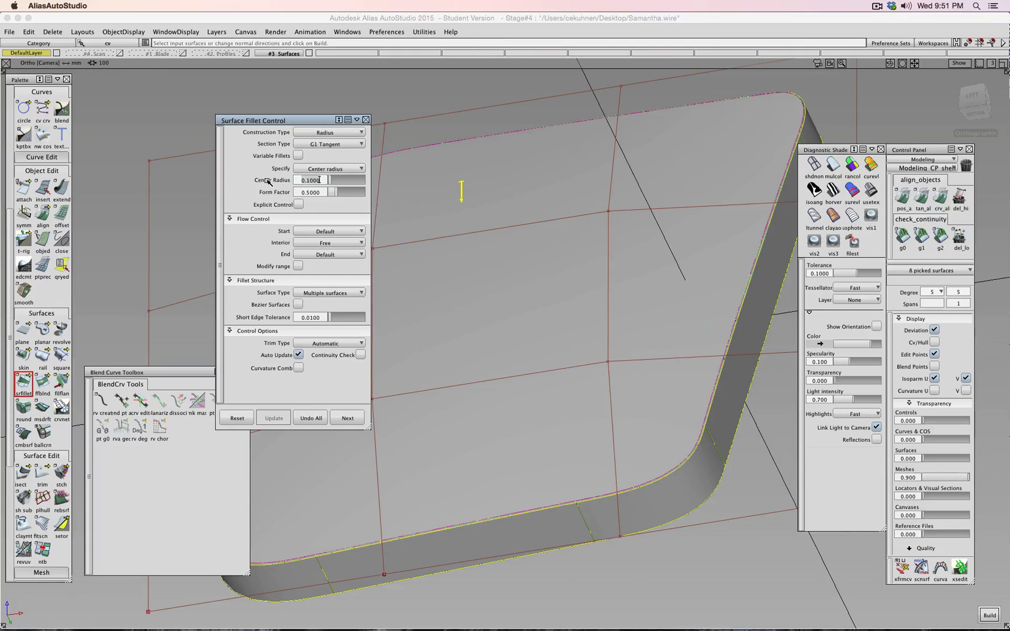
{"action": "type", "text": ".5"}
{"action": "key", "text": "Tab"}
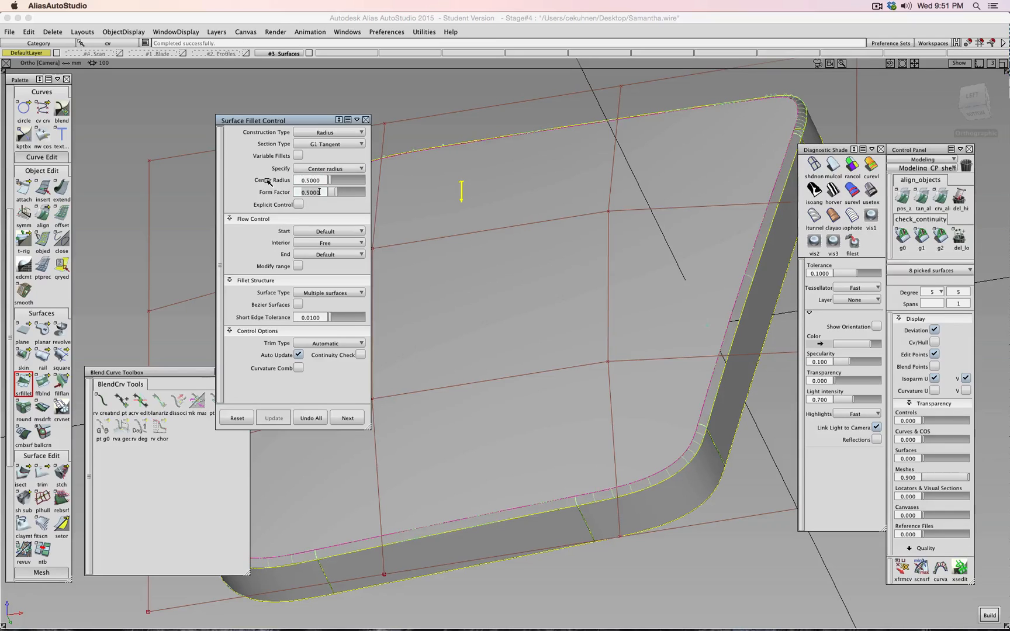
{"action": "left_click_drag", "start_coordinate": [654, 93], "coordinate": [712, 226], "text": "alt+shift"}
{"action": "middle_click_drag", "start_coordinate": [735, 177], "coordinate": [624, 229], "text": "alt+shift"}
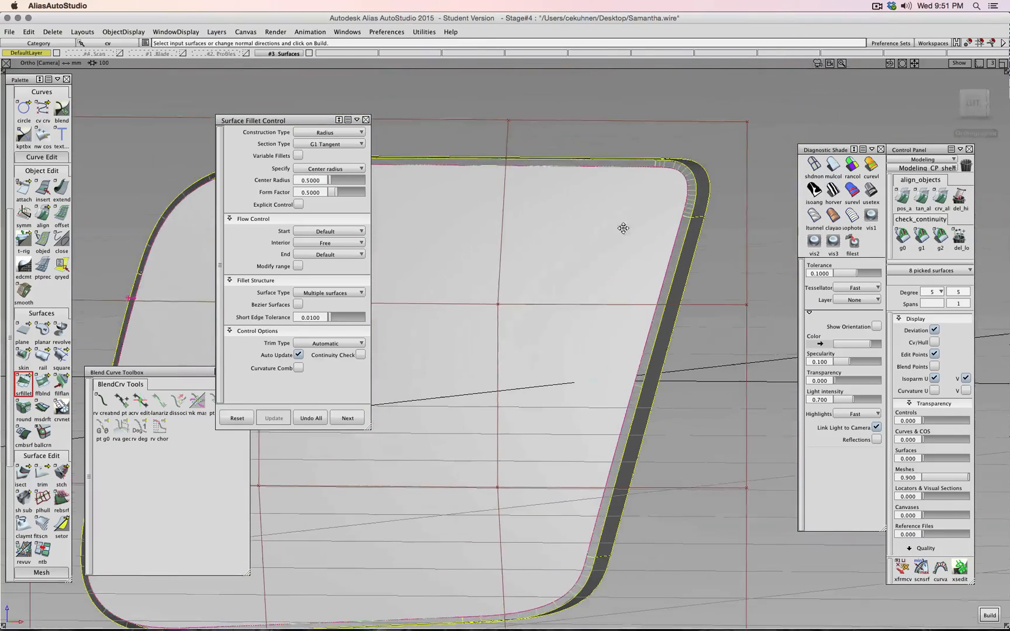
{"action": "left_click_drag", "start_coordinate": [697, 174], "coordinate": [532, 205], "text": "alt+shift"}
- Zoom in on the fillet corner and re-enter a 0.5 centre radius
{"action": "left_click", "coordinate": [318, 180]}
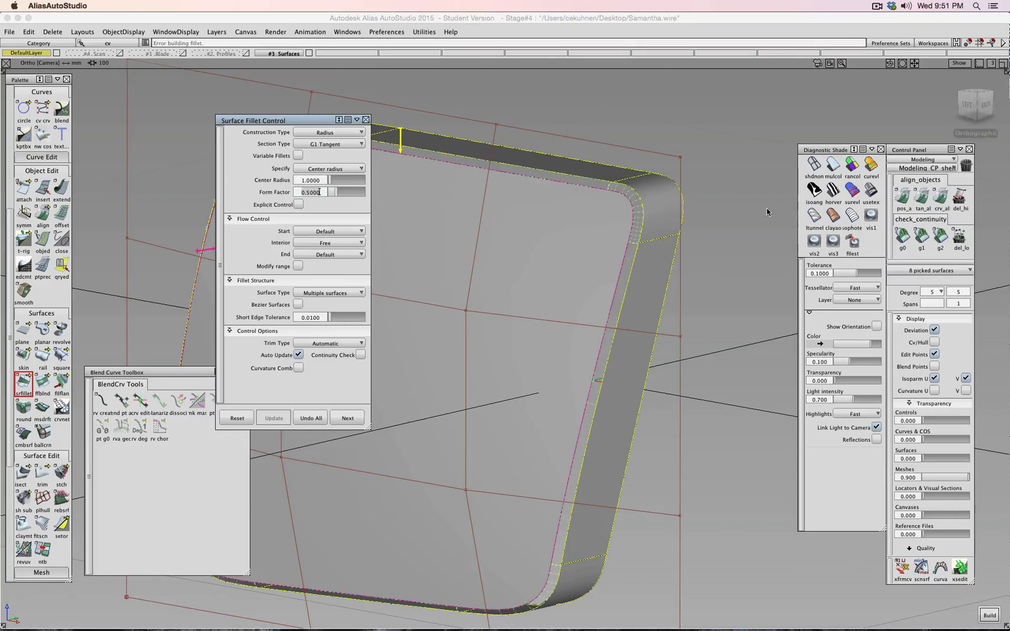
{"action": "right_click_drag", "start_coordinate": [768, 212], "coordinate": [679, 212], "text": "alt+shift"}
{"action": "right_click_drag", "start_coordinate": [508, 213], "coordinate": [643, 214], "text": "alt+shift"}
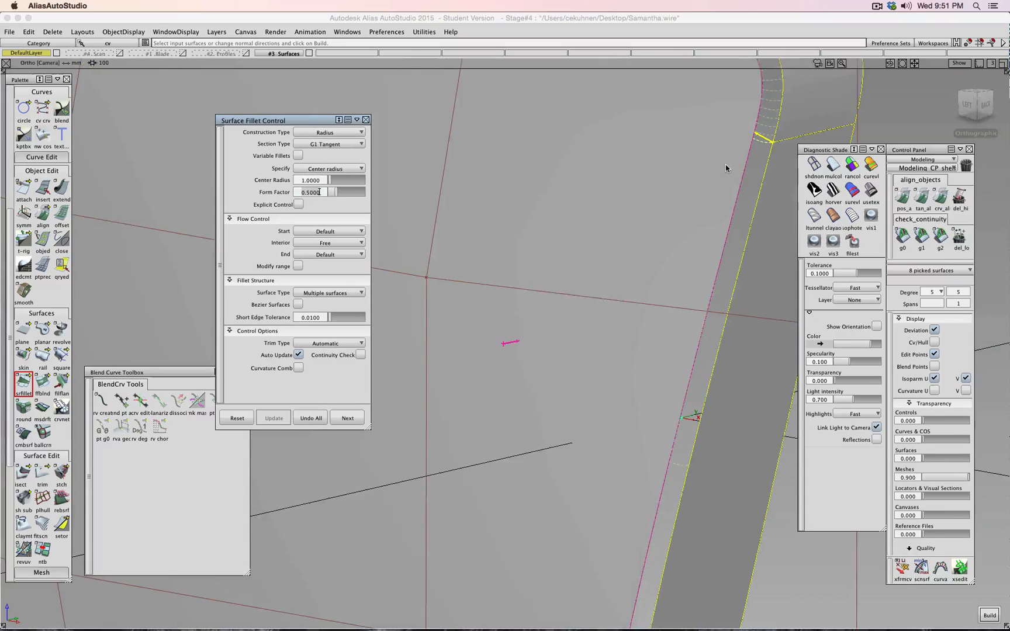
{"action": "right_click_drag", "start_coordinate": [725, 164], "coordinate": [582, 384], "text": "alt+shift"}
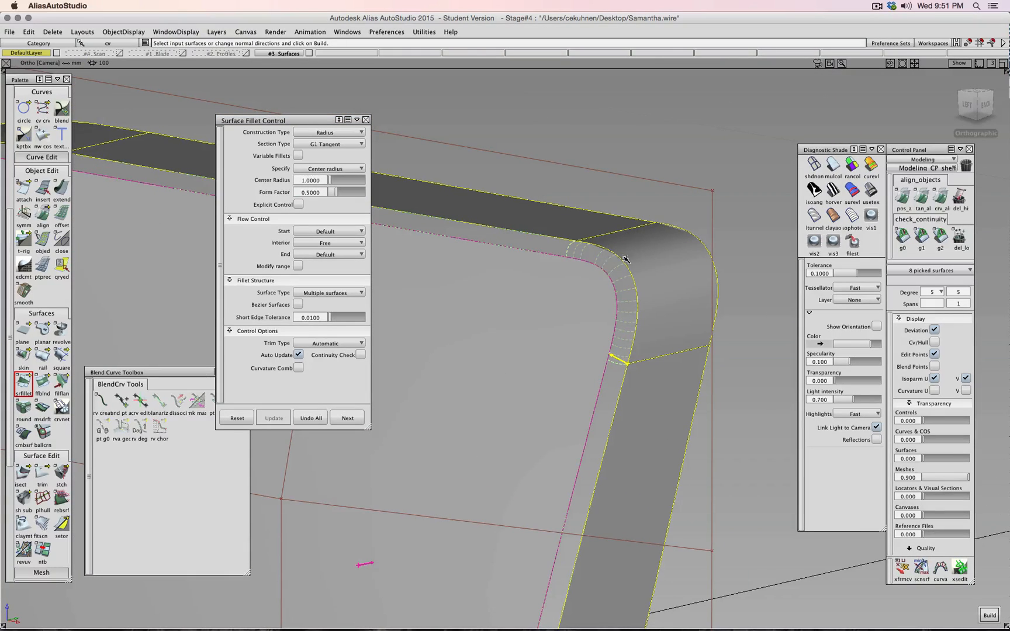
{"action": "left_click", "coordinate": [320, 182]}
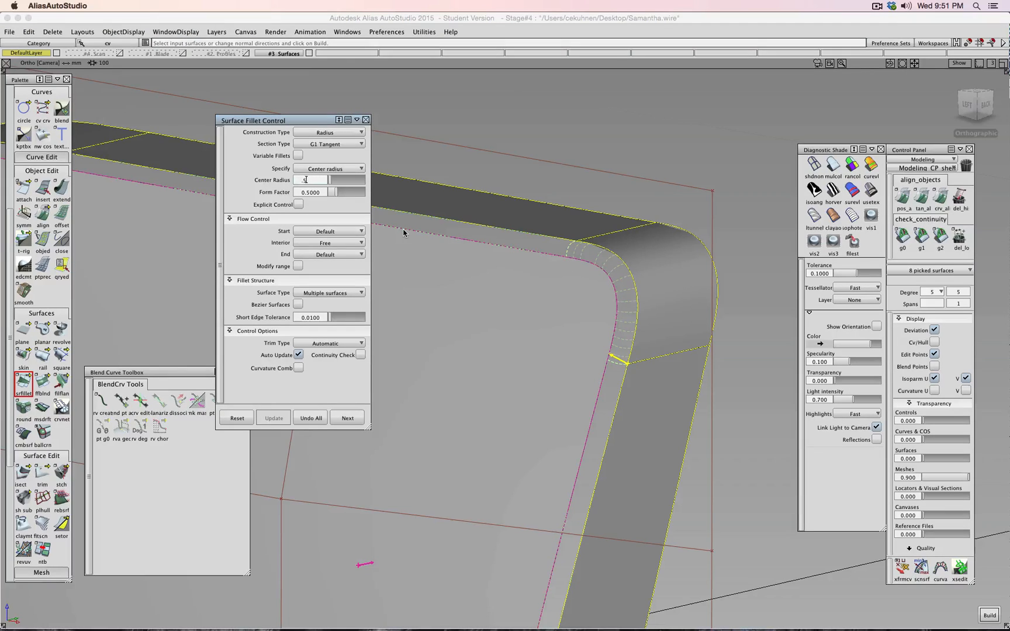
{"action": "type", "text": ".5"}
{"action": "key", "text": "Tab"}
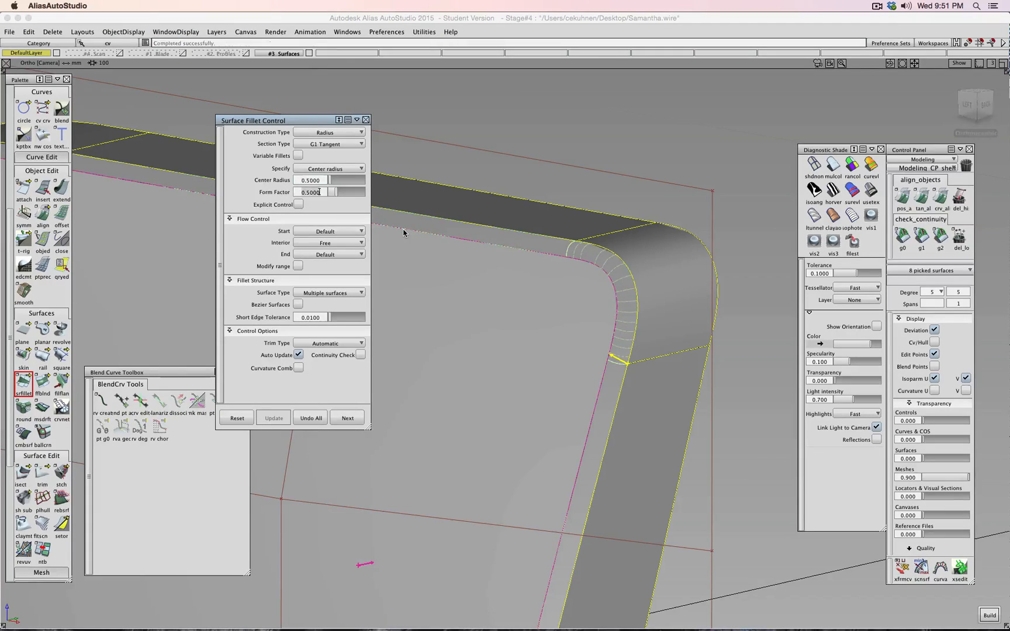
- Step the fillet centre radius up through 0.7 and 0.8 to 0.9
{"action": "left_click", "coordinate": [323, 182]}
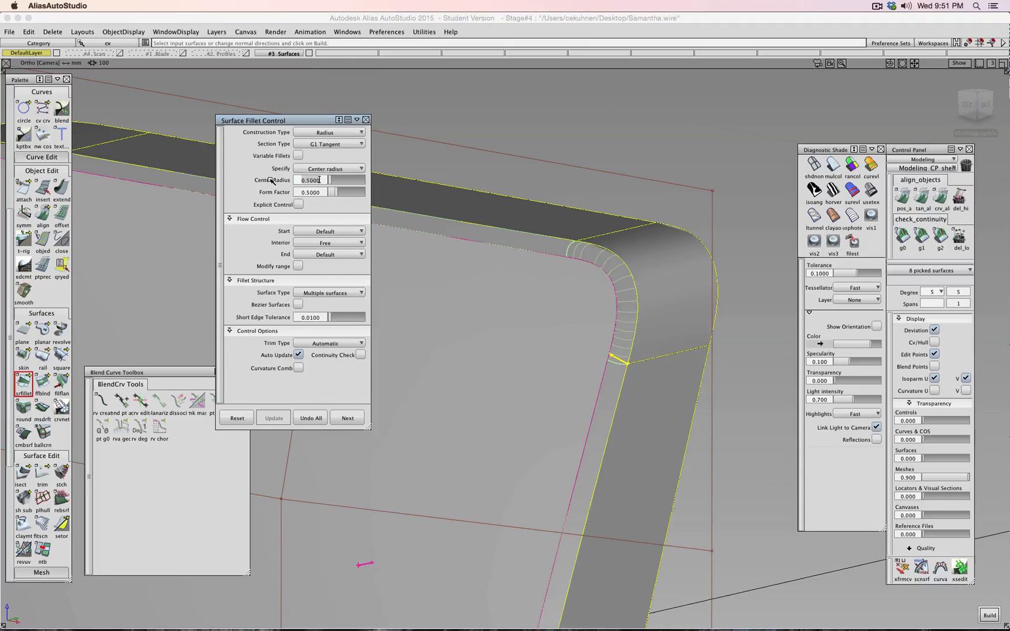
{"action": "key", "text": "Return"}
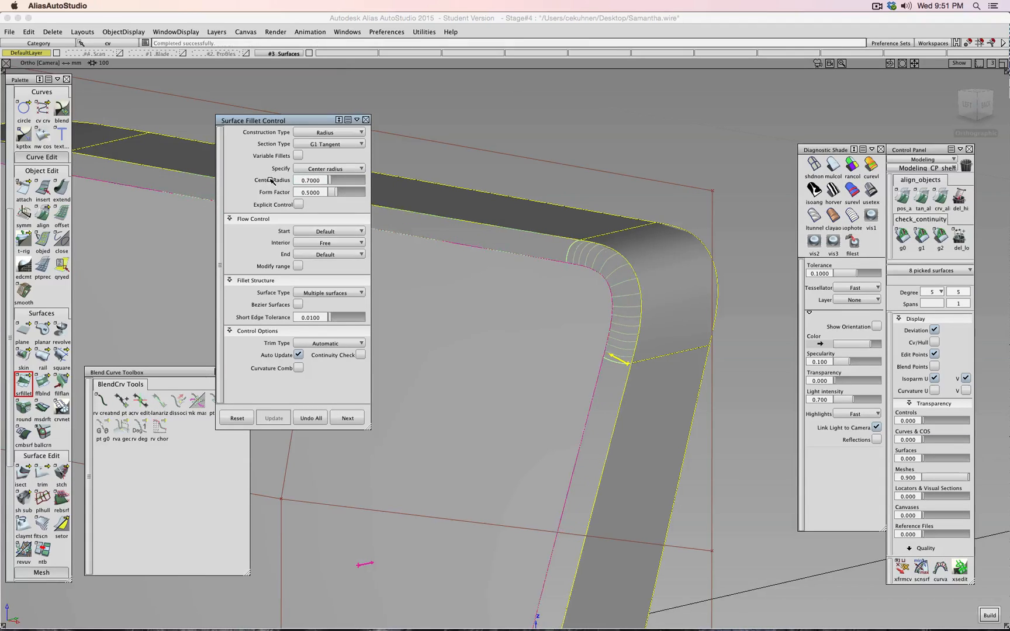
{"action": "left_click", "coordinate": [321, 180]}
{"action": "key", "text": "BackSpace"}
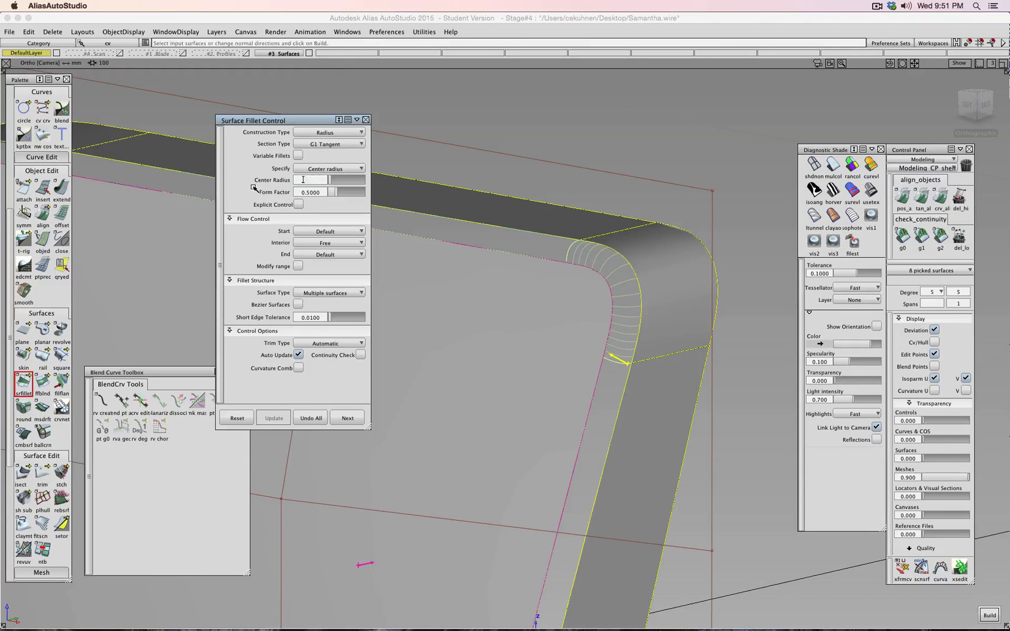
{"action": "key", "text": "Return"}
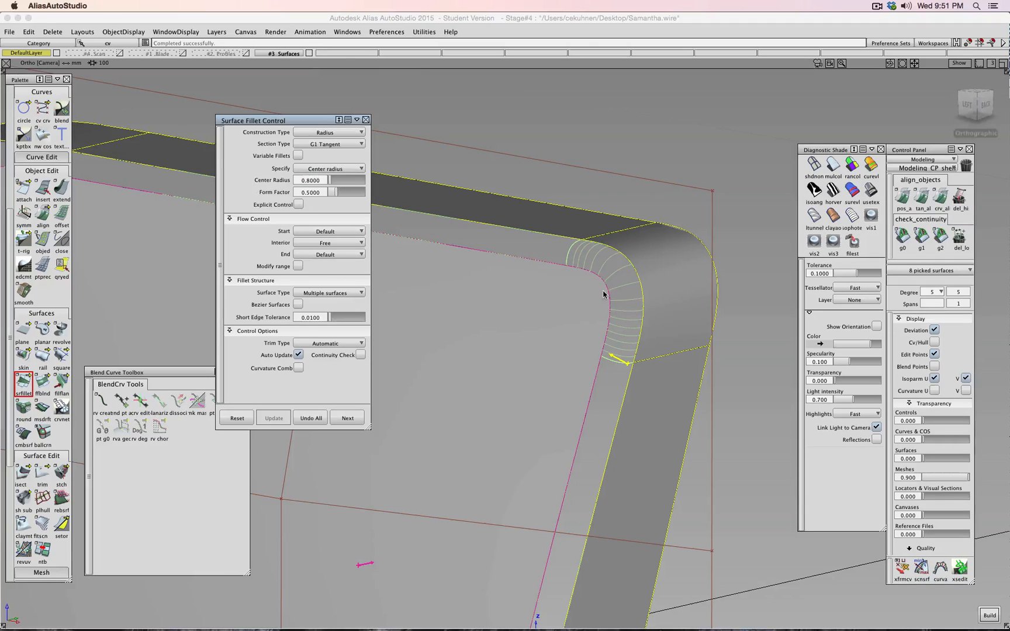
{"action": "left_click", "coordinate": [313, 180]}
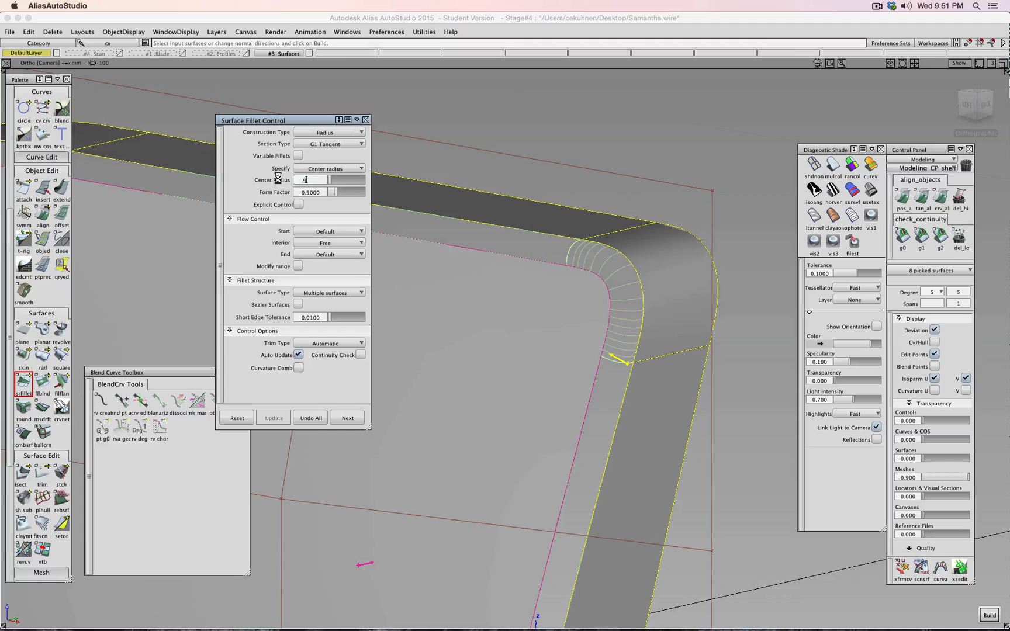
{"action": "key", "text": "Return"}
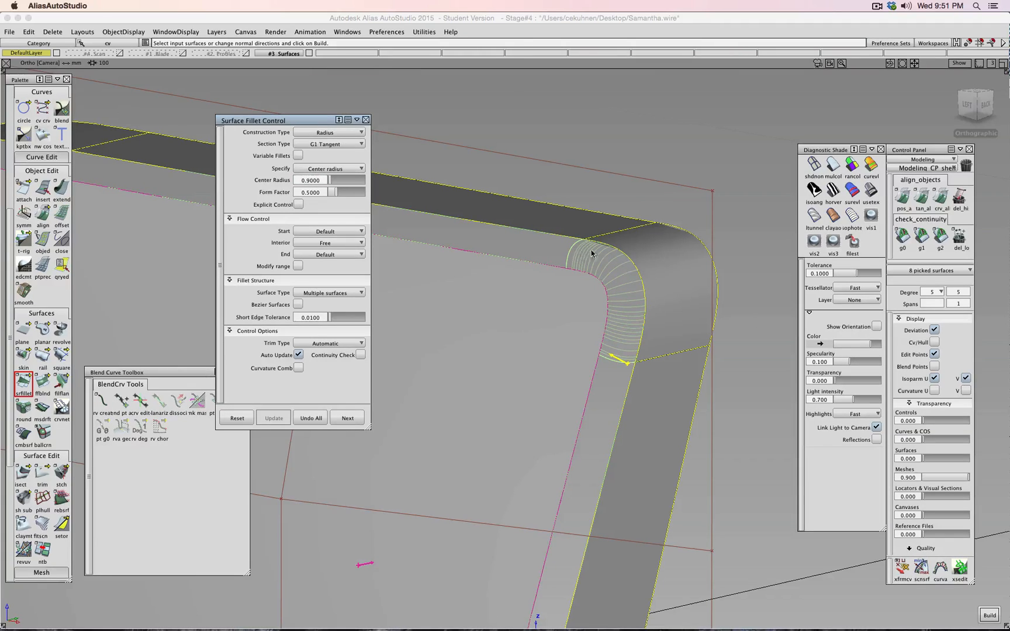
{"action": "left_click", "coordinate": [330, 144]}
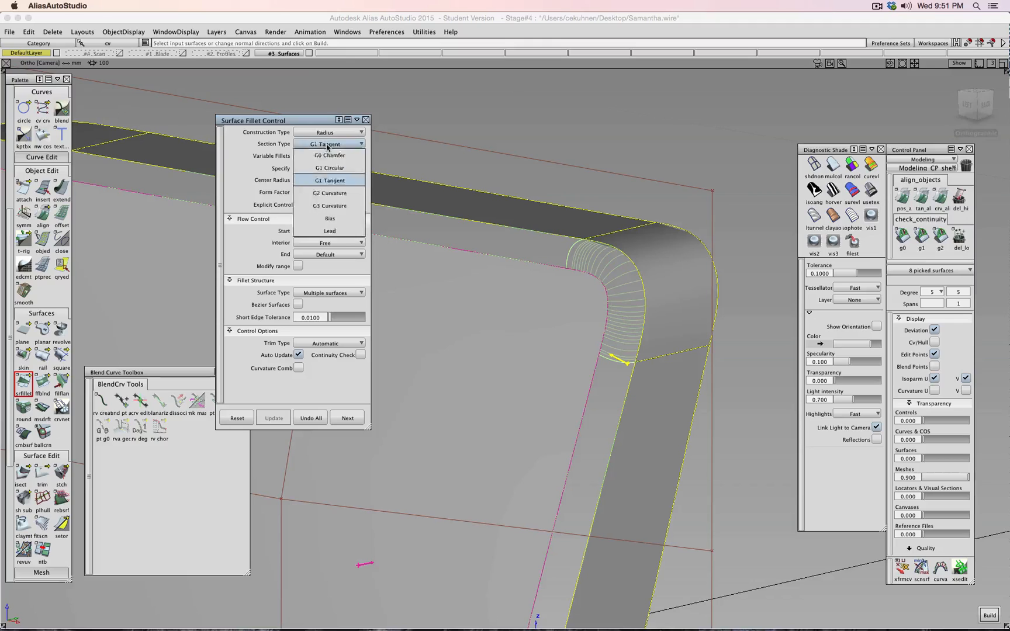
- Change the fillet Section Type to G2 Curvature and inspect the corner from the left view
{"action": "left_click", "coordinate": [329, 144]}
{"action": "left_click", "coordinate": [329, 144]}
{"action": "left_click", "coordinate": [330, 193]}
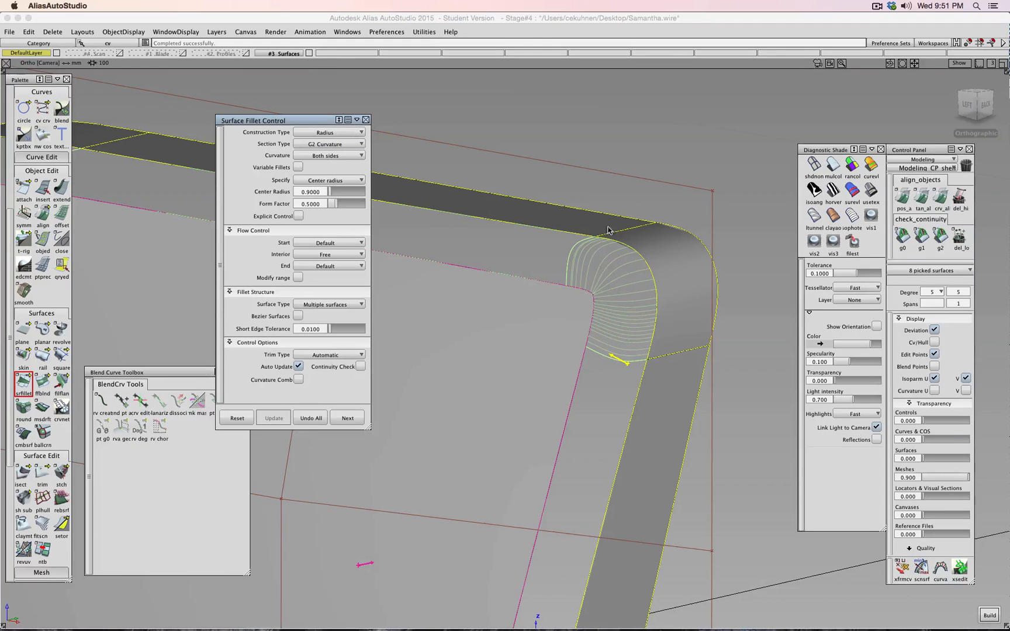
{"action": "right_click_drag", "start_coordinate": [626, 300], "coordinate": [737, 257], "text": "shift+super"}
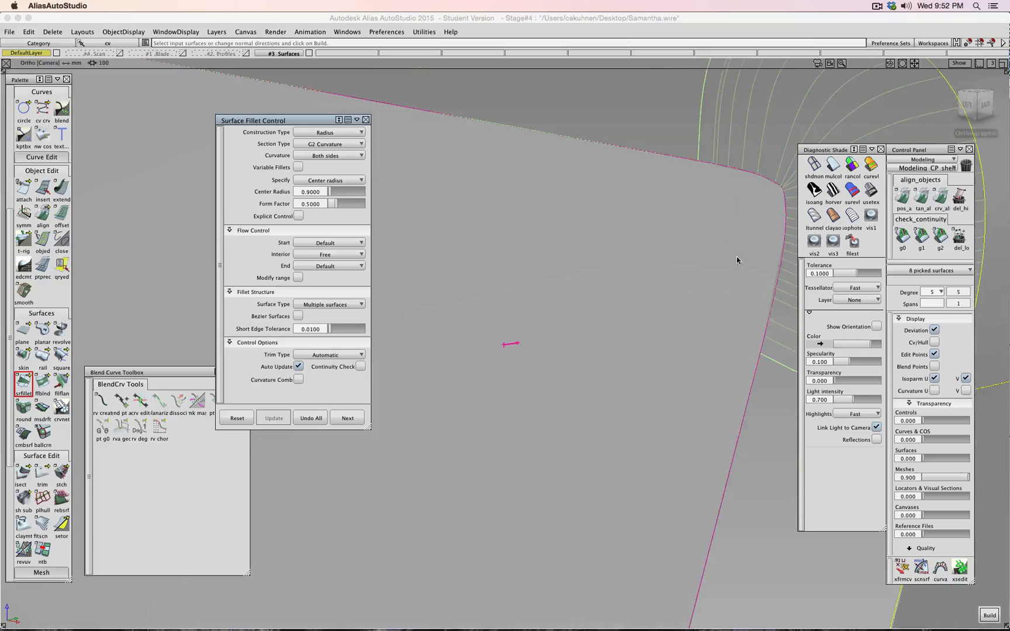
{"action": "left_click_drag", "start_coordinate": [733, 255], "coordinate": [671, 283]}
{"action": "right_click_drag", "start_coordinate": [705, 270], "coordinate": [640, 271], "text": "shift+super"}
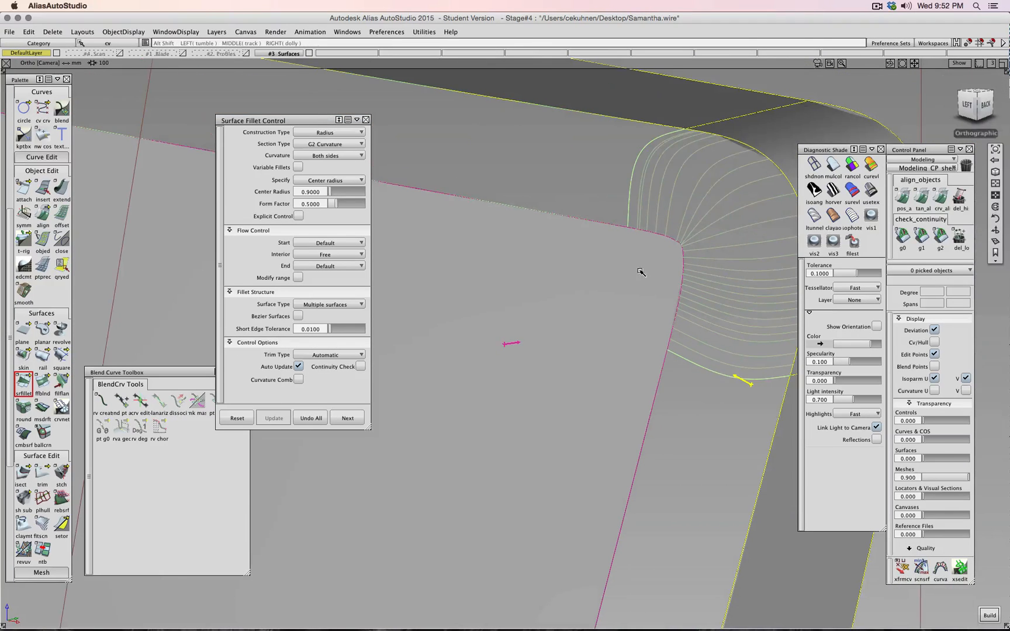
{"action": "left_click_drag", "start_coordinate": [652, 268], "coordinate": [548, 265], "text": "shift+super"}
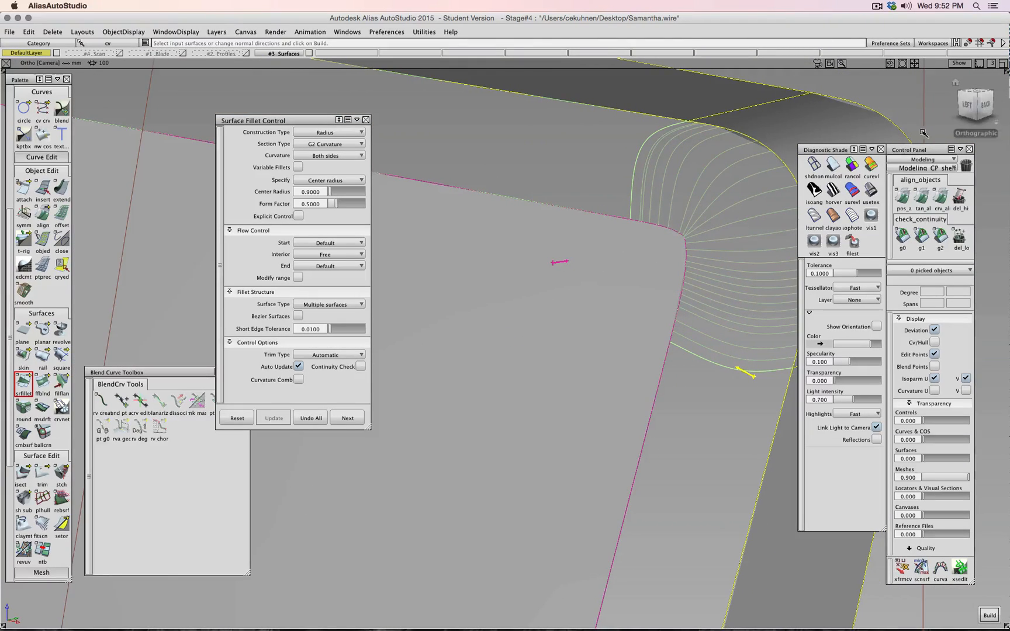
{"action": "left_click", "coordinate": [967, 107]}
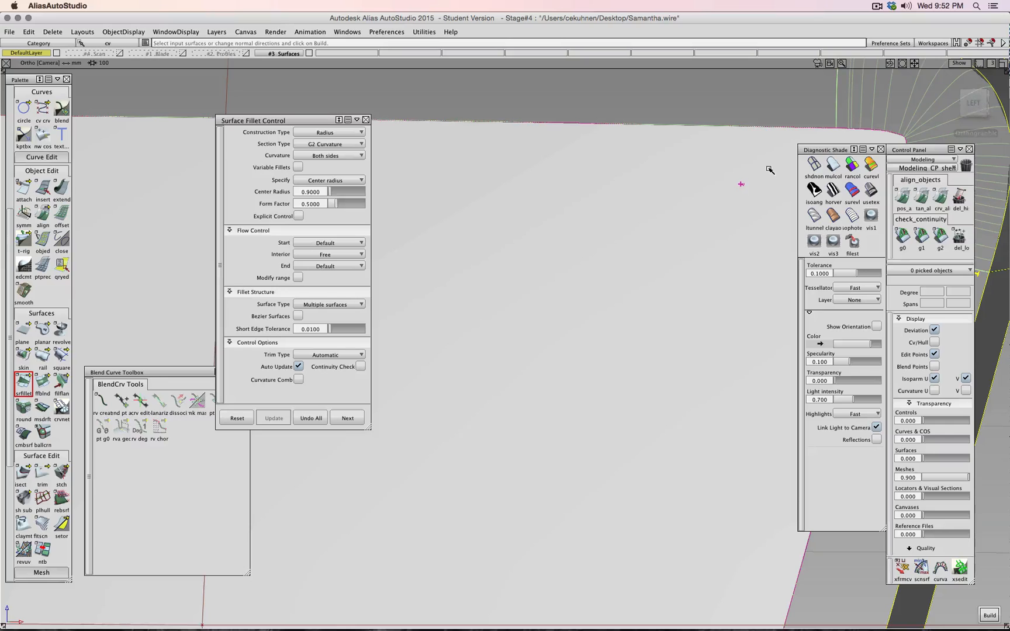
{"action": "left_click_drag", "start_coordinate": [767, 169], "coordinate": [657, 200], "text": "shift+super"}
{"action": "middle_click_drag", "start_coordinate": [657, 201], "coordinate": [469, 336], "text": "alt+shift"}
{"action": "scroll", "coordinate": [494, 327], "scroll_direction": "down", "scroll_amount": 3, "text": "alt+shift"}
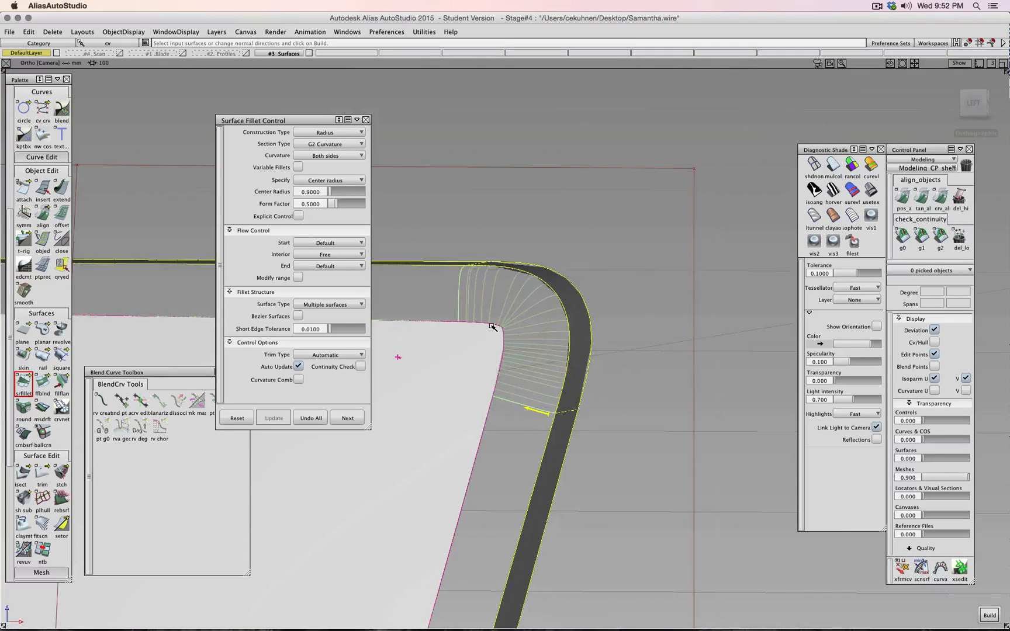
{"action": "scroll", "coordinate": [493, 325], "scroll_direction": "up", "scroll_amount": 8, "text": "alt+shift"}
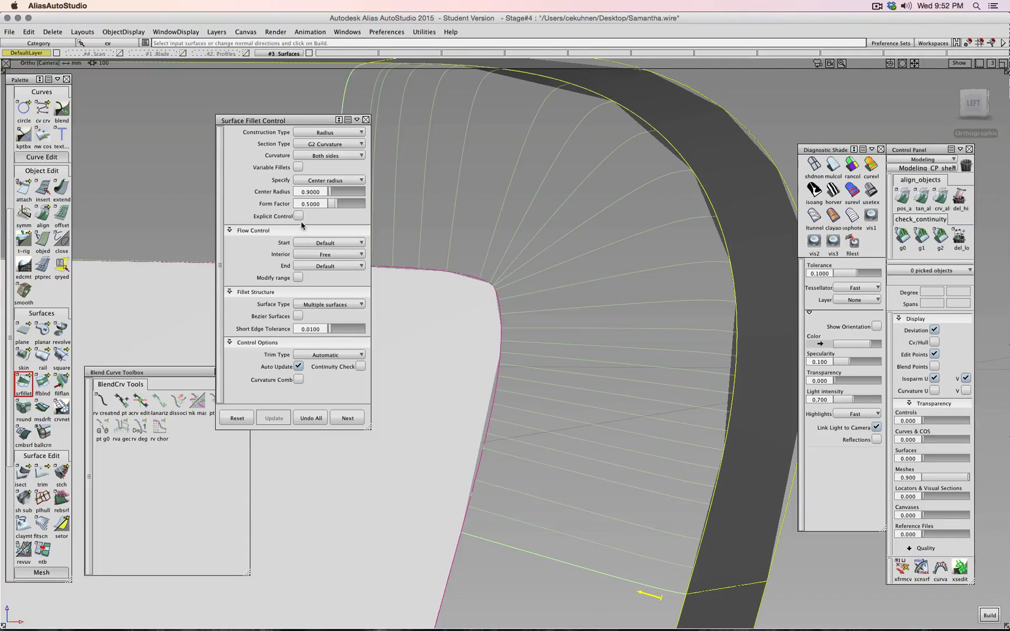
- Set the Center Radius to 0.7 and turn on Continuity Check
{"action": "left_click", "coordinate": [319, 191]}
{"action": "key", "text": "BackSpace"}
{"action": "key", "text": "BackSpace"}
{"action": "key", "text": "BackSpace"}
{"action": "key", "text": "BackSpace"}
{"action": "key", "text": "BackSpace"}
{"action": "key", "text": "BackSpace"}
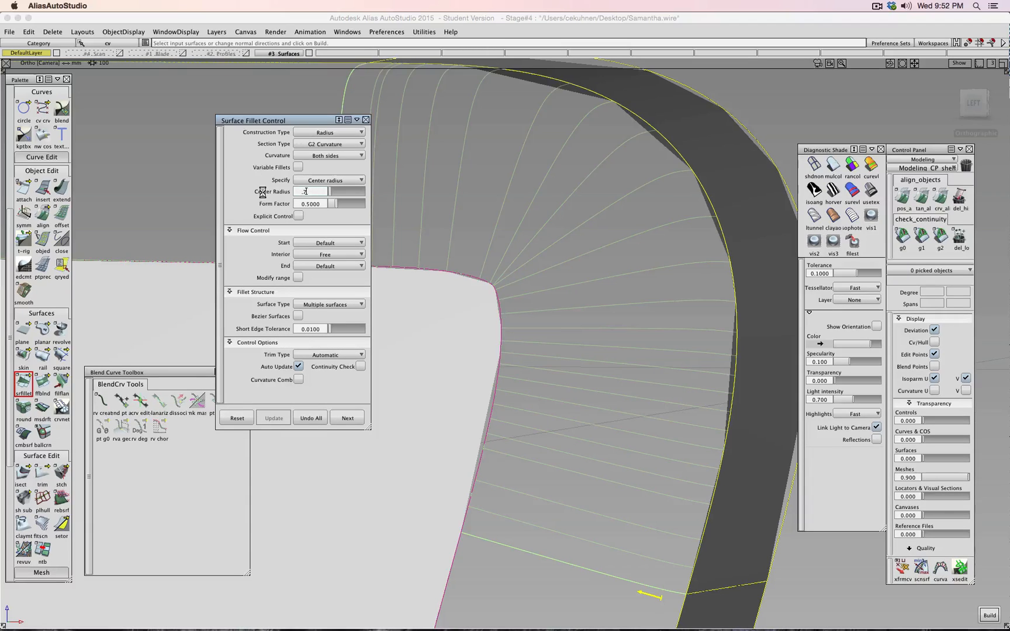
{"action": "type", "text": ".7"}
{"action": "key", "text": "Return"}
{"action": "scroll", "coordinate": [689, 210], "scroll_direction": "up", "scroll_amount": 5}
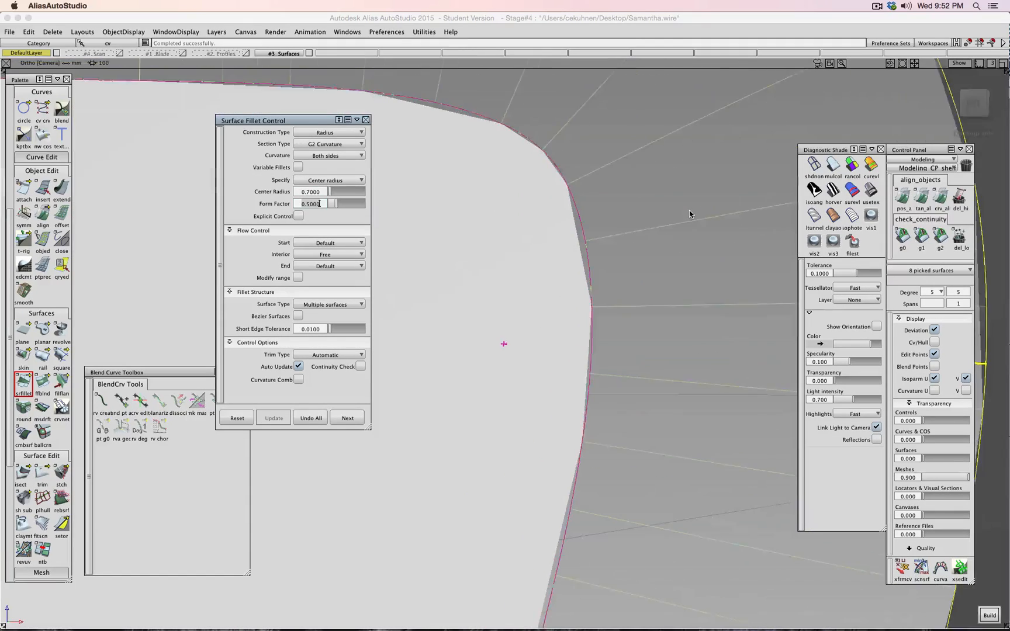
{"action": "scroll", "coordinate": [688, 213], "scroll_direction": "down", "scroll_amount": 8}
{"action": "scroll", "coordinate": [670, 234], "scroll_direction": "down", "scroll_amount": 5}
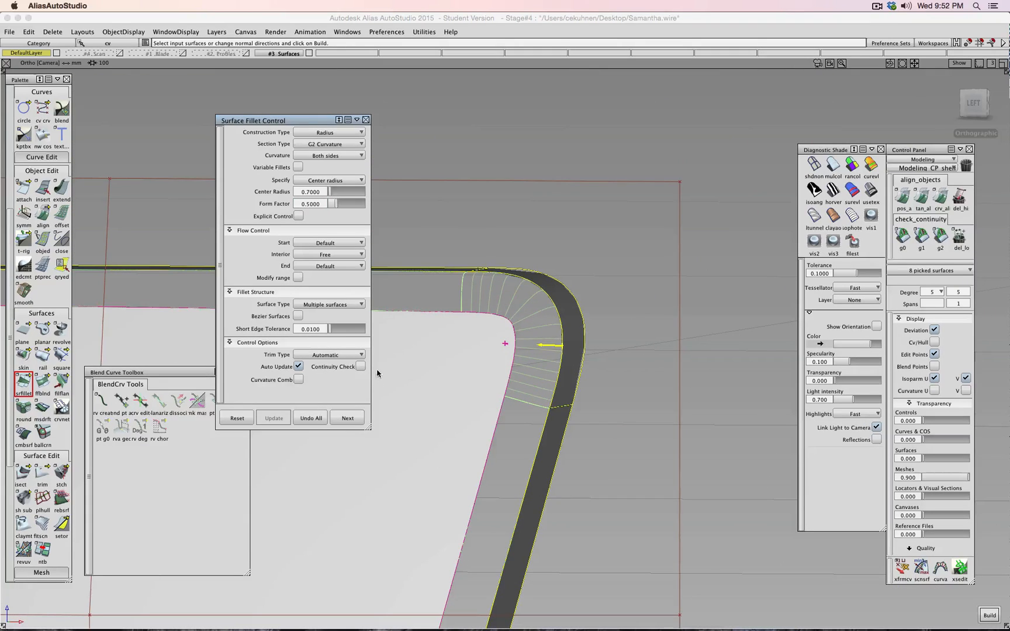
{"action": "left_click", "coordinate": [361, 367]}
{"action": "scroll", "coordinate": [543, 412], "scroll_direction": "down", "scroll_amount": 8}
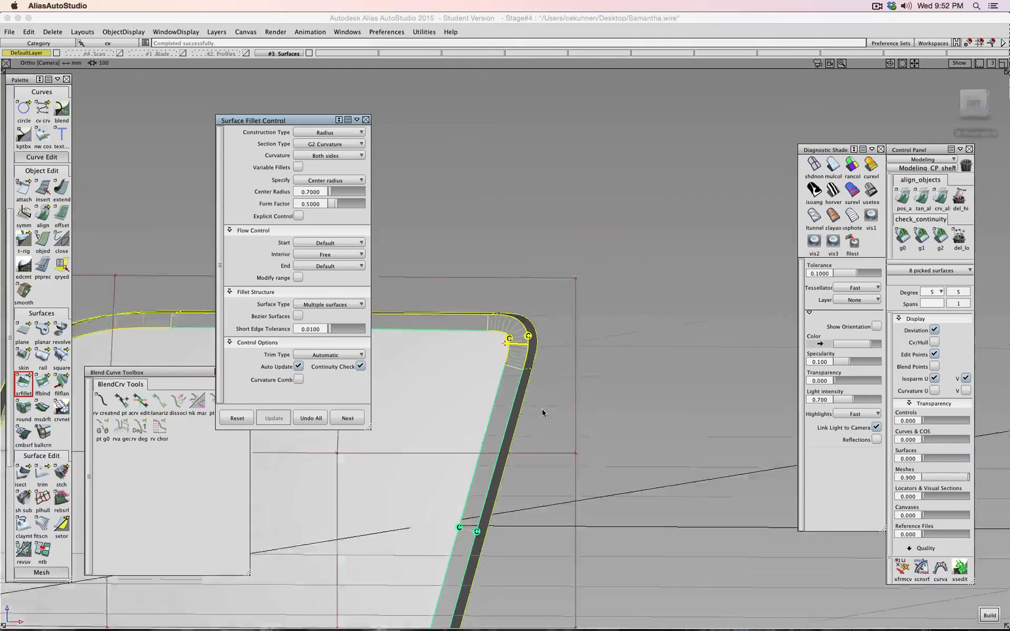
{"action": "left_click_drag", "start_coordinate": [548, 390], "coordinate": [432, 377], "text": "alt+shift"}
- Switch the fillet Section Type back to G1 Tangent
{"action": "scroll", "coordinate": [433, 377], "scroll_direction": "up", "scroll_amount": 8}
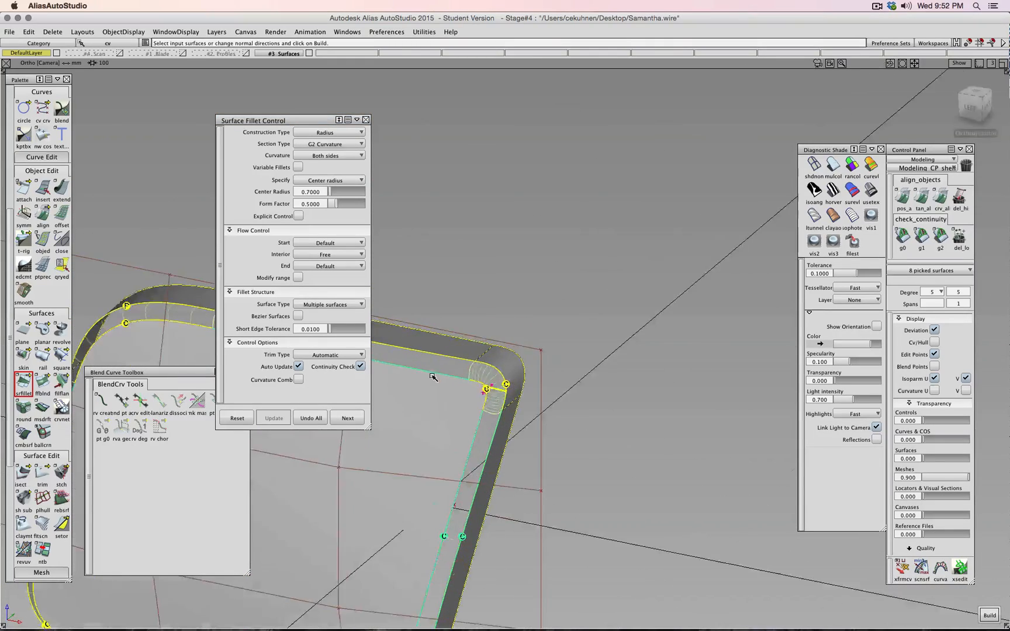
{"action": "middle_click_drag", "start_coordinate": [471, 391], "coordinate": [722, 222], "text": "alt+shift"}
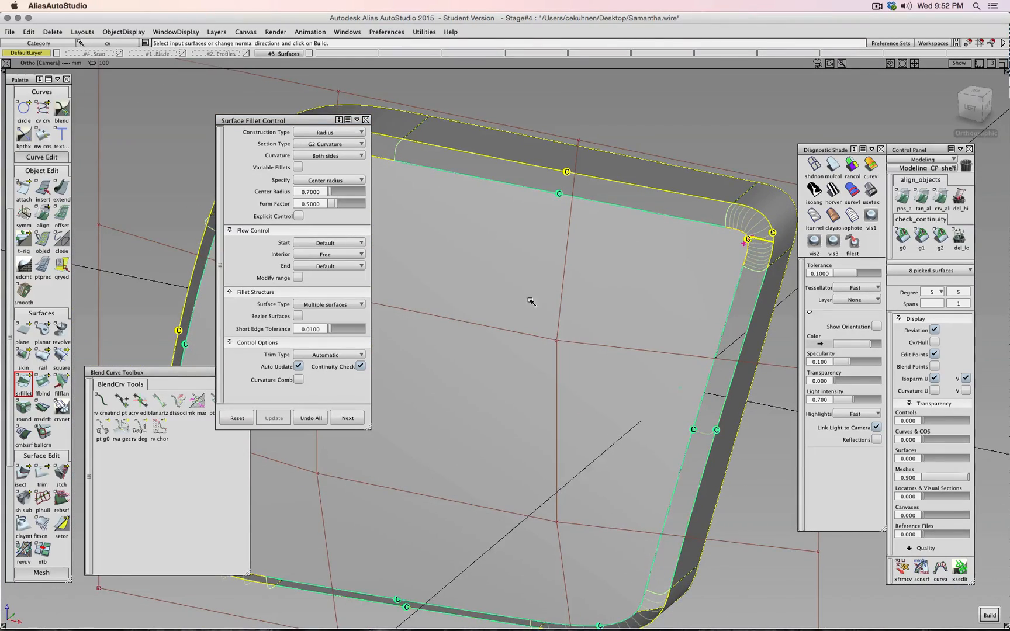
{"action": "left_click", "coordinate": [338, 144]}
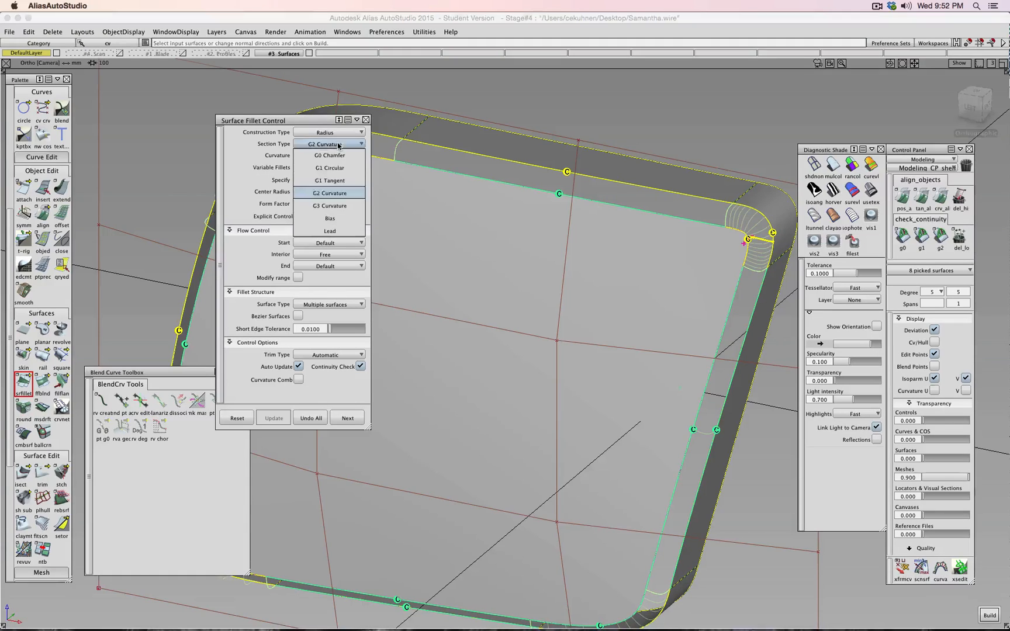
{"action": "left_click", "coordinate": [336, 181]}
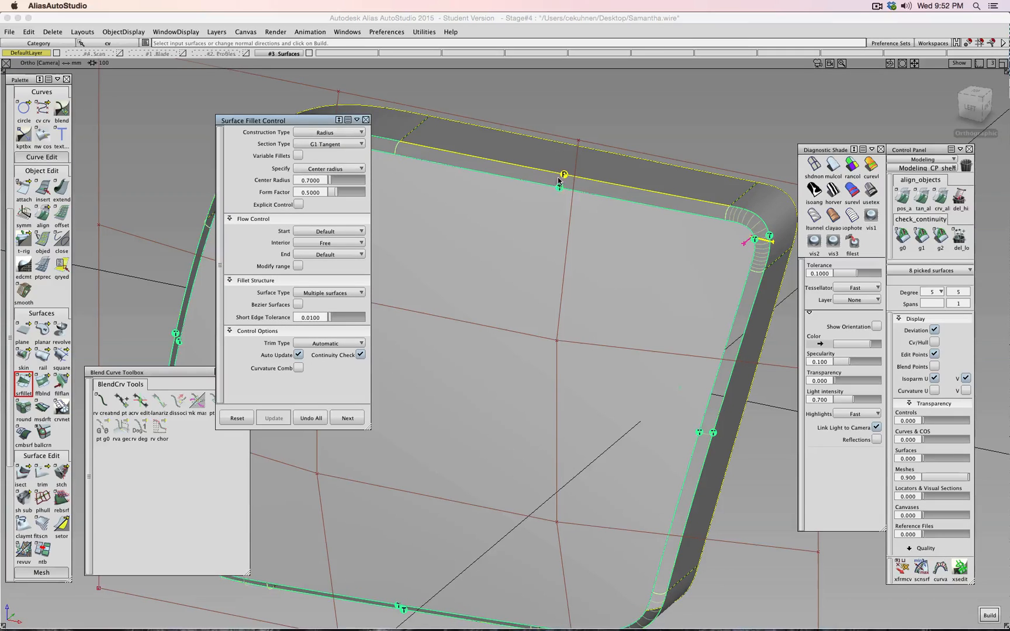
{"action": "scroll", "coordinate": [537, 307], "scroll_direction": "up", "scroll_amount": 5}
{"action": "scroll", "coordinate": [537, 304], "scroll_direction": "down", "scroll_amount": 9}
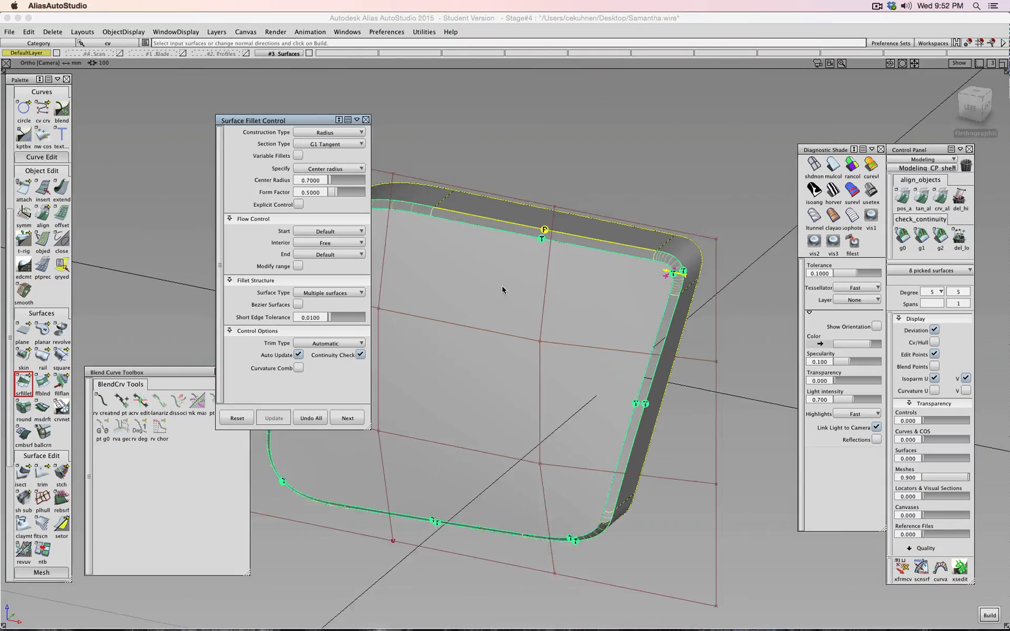
- Check the fillet from the back, then build it with Next
{"action": "left_click", "coordinate": [510, 288]}
{"action": "key", "text": "alt+shift"}
{"action": "left_click_drag", "start_coordinate": [649, 290], "coordinate": [787, 177], "text": "alt+shift"}
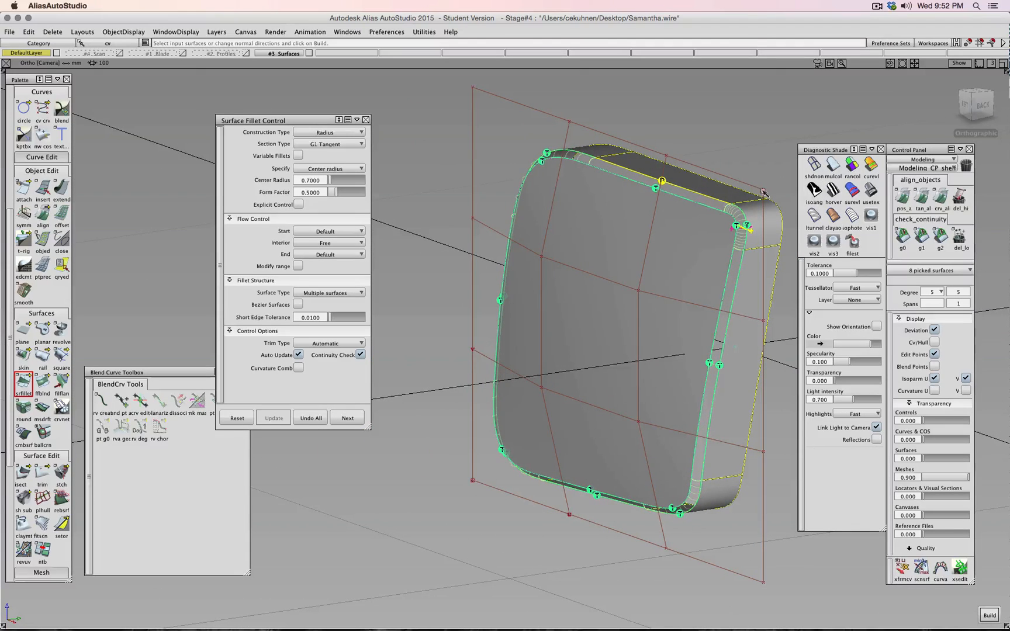
{"action": "left_click", "coordinate": [336, 413]}
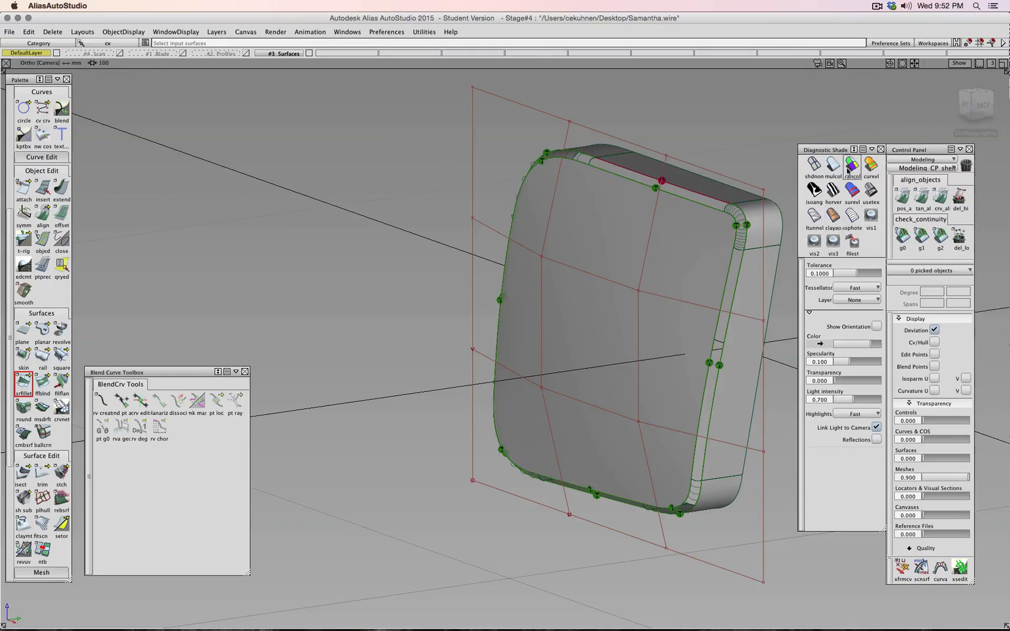
- Turn on mulcol shading and inspect the handle, toggling the #3 Surfaces layer off and on
{"action": "left_click", "coordinate": [833, 165]}
{"action": "left_click_drag", "start_coordinate": [725, 142], "coordinate": [690, 277], "text": "alt+shift"}
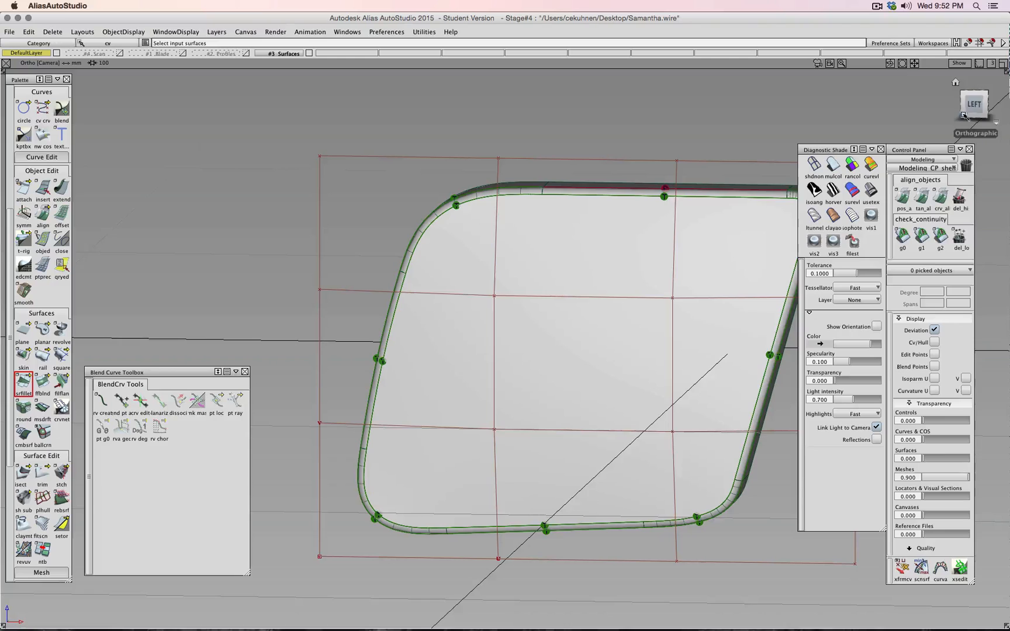
{"action": "middle_click_drag", "start_coordinate": [717, 248], "coordinate": [602, 190], "text": "alt+shift"}
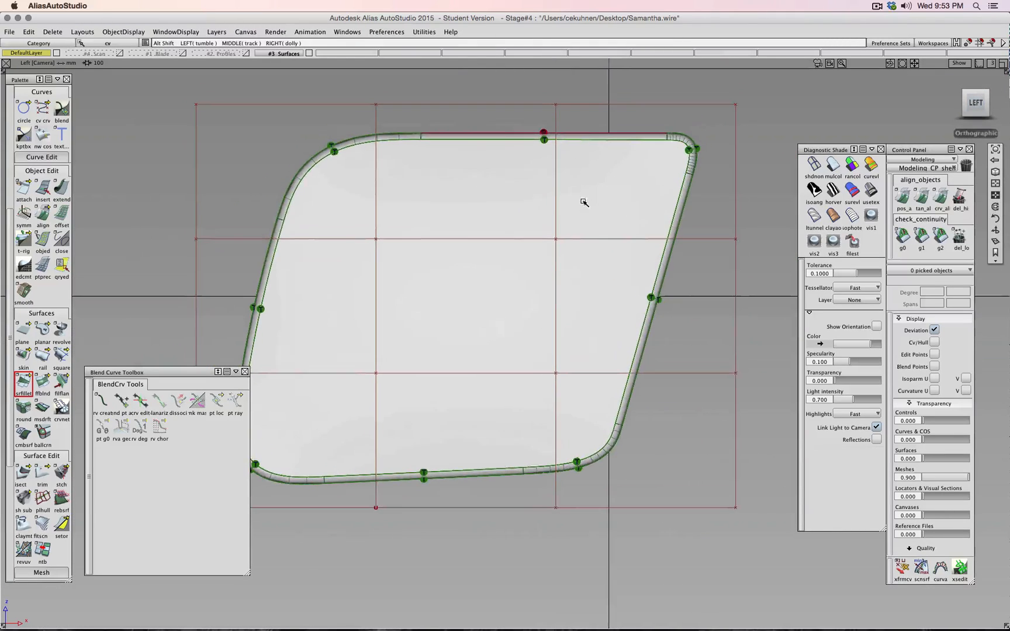
{"action": "left_click_drag", "start_coordinate": [330, 78], "coordinate": [319, 58], "text": "alt+shift"}
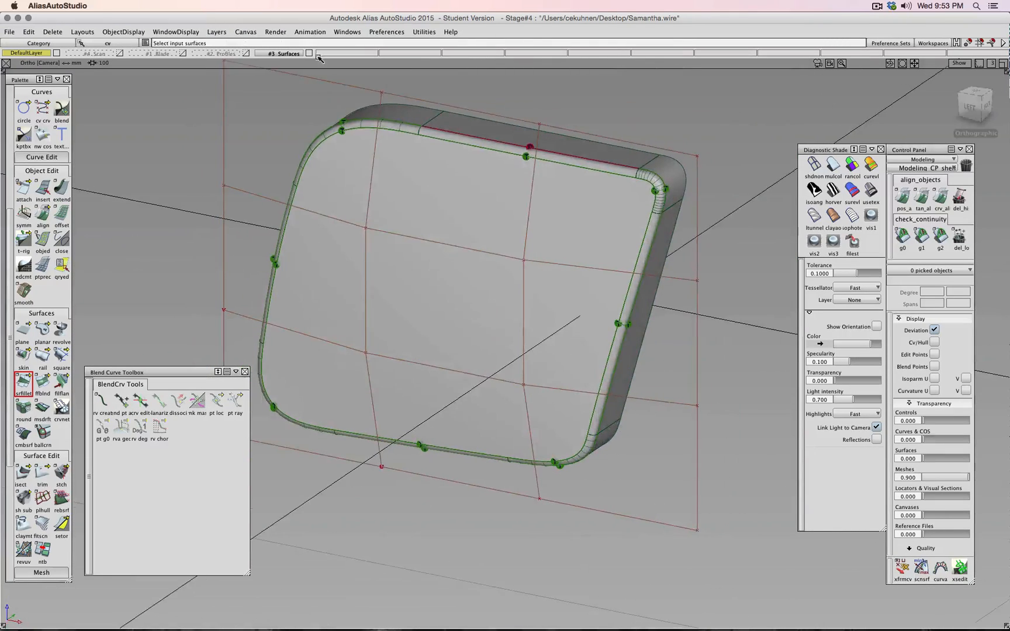
{"action": "left_click", "coordinate": [309, 54]}
{"action": "left_click", "coordinate": [308, 53]}
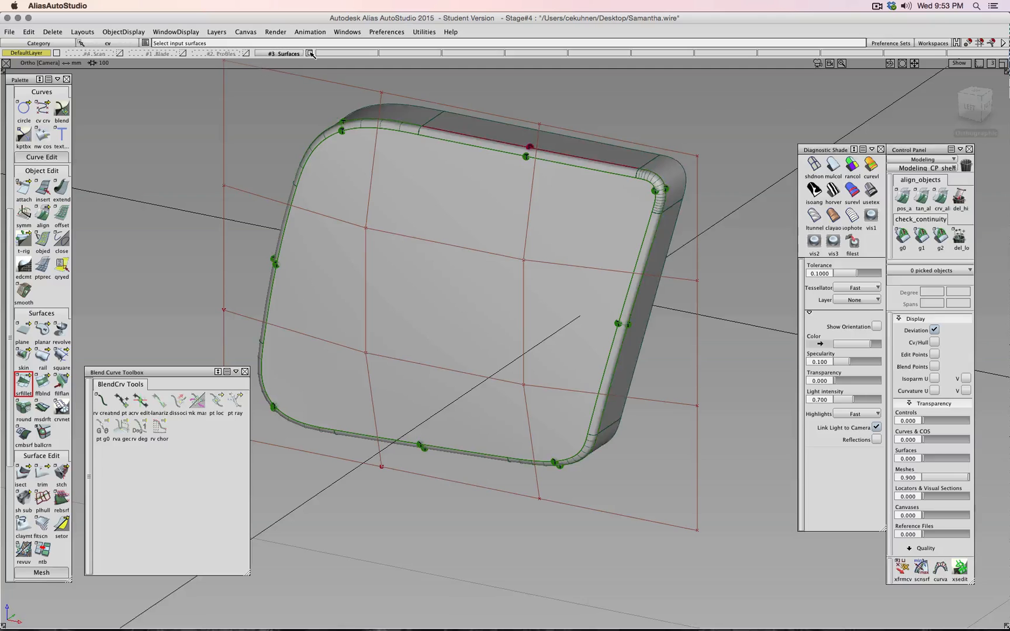
- Box-pick all 17 handle surfaces
{"action": "scroll", "coordinate": [328, 170], "scroll_direction": "up", "scroll_amount": 2}
{"action": "scroll", "coordinate": [334, 178], "scroll_direction": "down", "scroll_amount": 8}
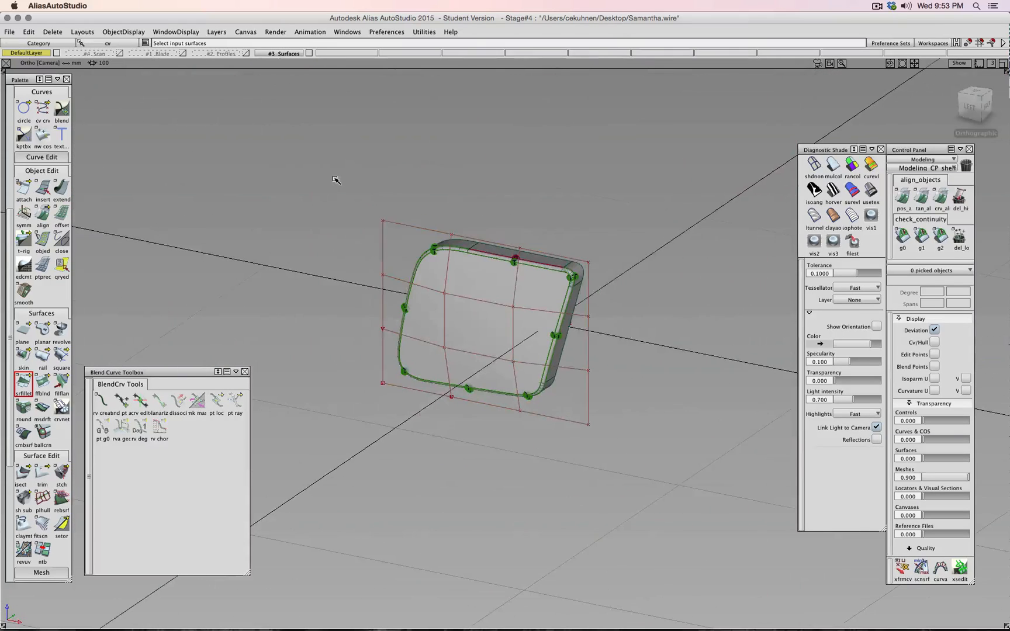
{"action": "left_click_drag", "start_coordinate": [334, 180], "coordinate": [335, 203], "text": "ctrl+shift"}
{"action": "left_click_drag", "start_coordinate": [305, 157], "coordinate": [602, 497]}
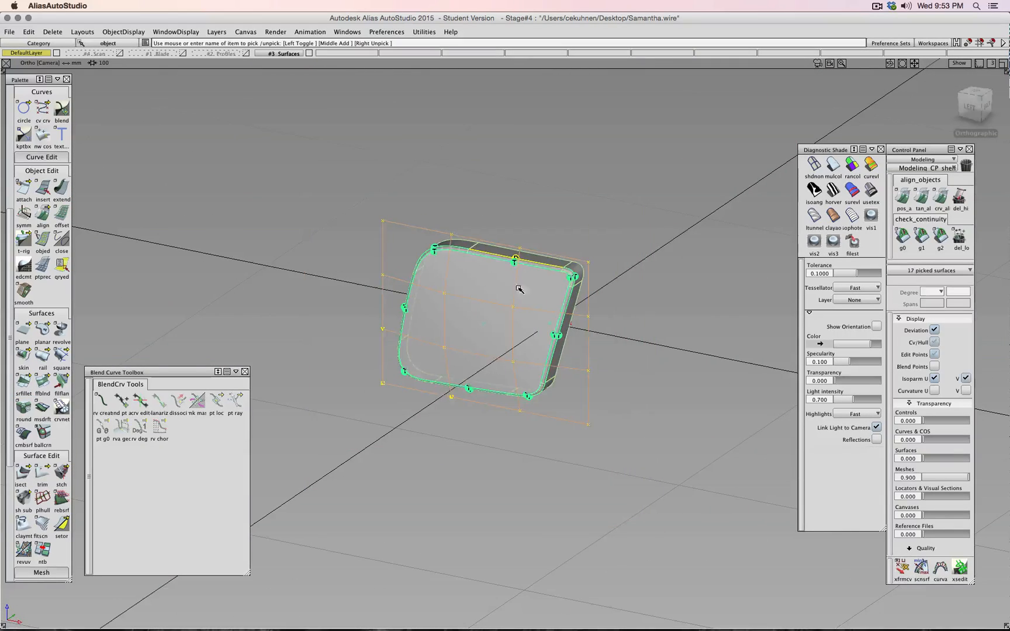
- Assign the 17 picked handle surfaces to the #3 Surfaces layer
{"action": "left_click", "coordinate": [299, 57]}
{"action": "left_click", "coordinate": [270, 103]}
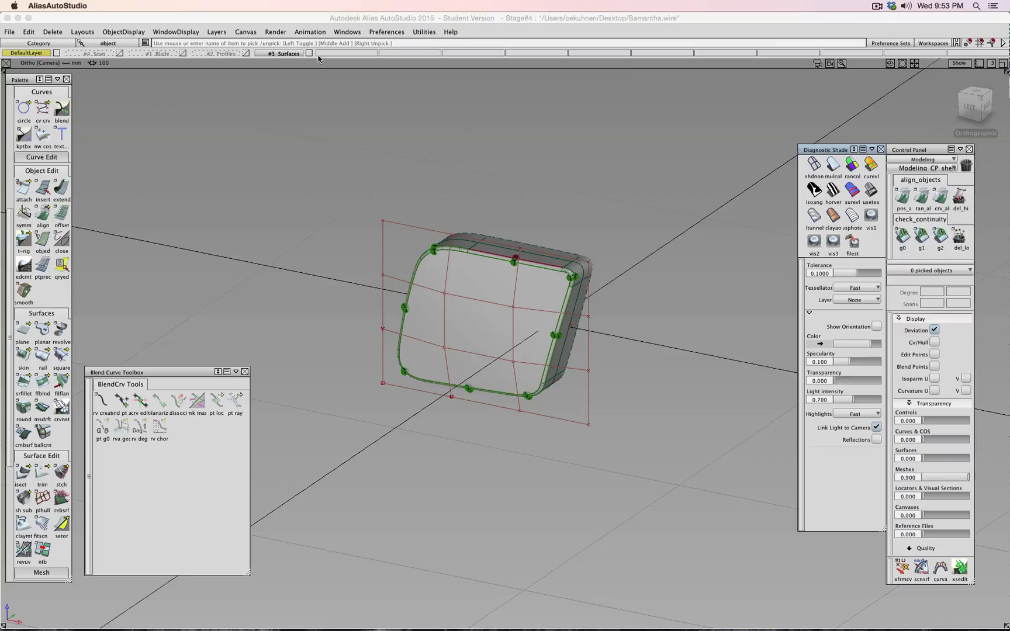
{"action": "left_click_drag", "start_coordinate": [421, 103], "coordinate": [254, 75], "text": "alt+shift"}
{"action": "left_click", "coordinate": [281, 56]}
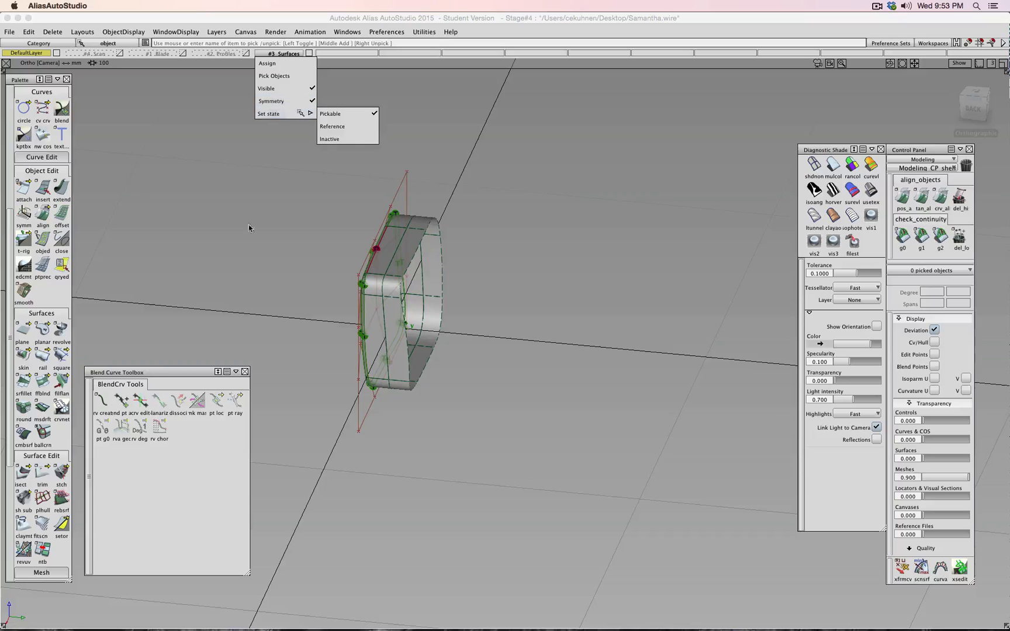
{"action": "left_click_drag", "start_coordinate": [299, 131], "coordinate": [532, 397]}
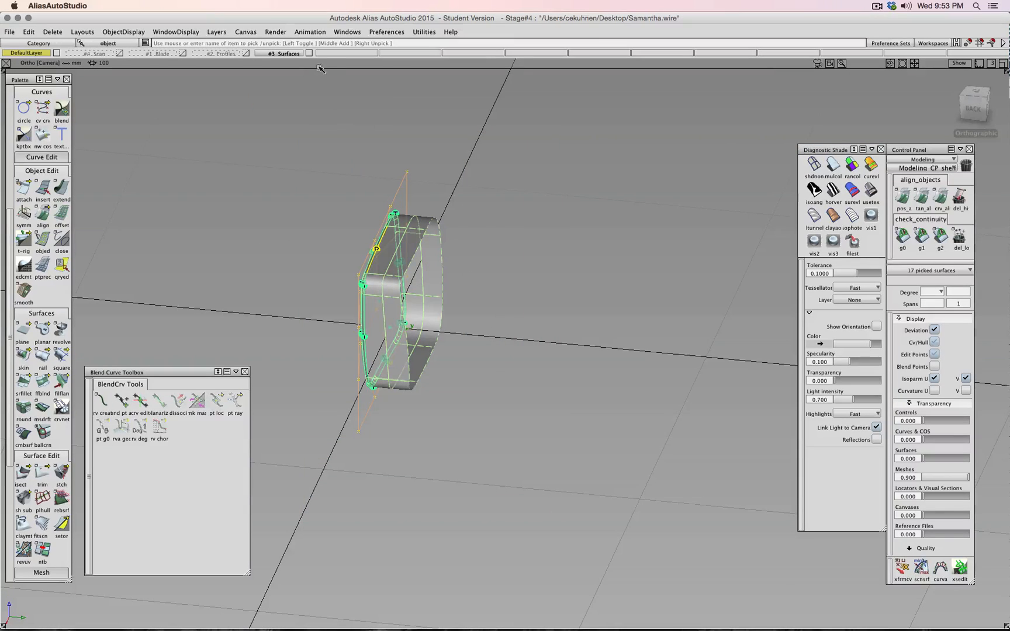
{"action": "left_click", "coordinate": [286, 54]}
{"action": "left_click", "coordinate": [284, 65]}
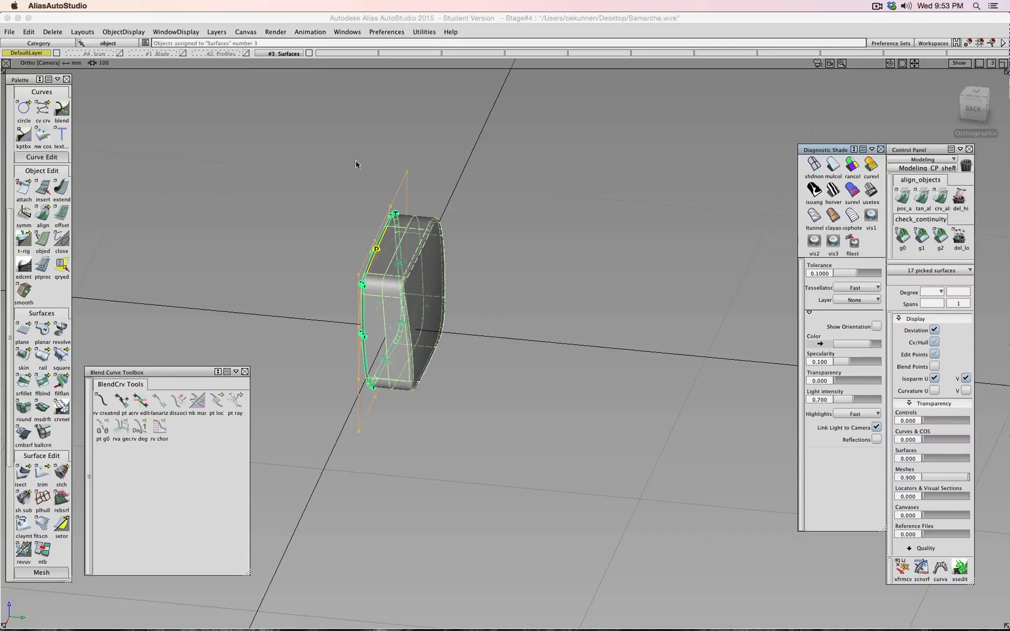
- Clear the pick and turn on usetex showroom reflection shading
{"action": "left_click_drag", "start_coordinate": [354, 161], "coordinate": [355, 141], "text": "ctrl+shift"}
{"action": "left_click_drag", "start_coordinate": [531, 196], "coordinate": [573, 196], "text": "alt+shift"}
{"action": "left_click", "coordinate": [871, 190]}
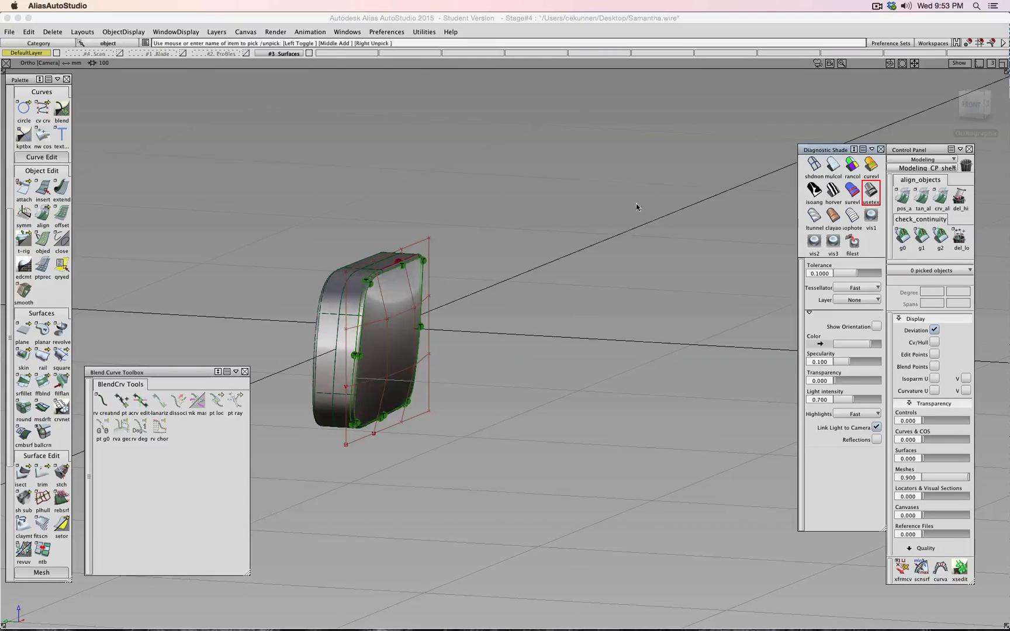
- Check the handle from Right and Left views with the Blade layer shown and Scan left hidden
{"action": "mouse_move", "coordinate": [637, 210]}
{"action": "left_mouse_down", "text": "alt+shift"}
{"action": "mouse_move", "coordinate": [327, 203]}
{"action": "mouse_move", "coordinate": [566, 185]}
{"action": "mouse_move", "coordinate": [602, 264]}
{"action": "mouse_move", "coordinate": [394, 186]}
{"action": "mouse_move", "coordinate": [409, 263]}
{"action": "mouse_move", "coordinate": [529, 297]}
{"action": "mouse_move", "coordinate": [695, 286]}
{"action": "left_mouse_up", "text": "alt+shift"}
{"action": "left_click", "coordinate": [986, 114]}
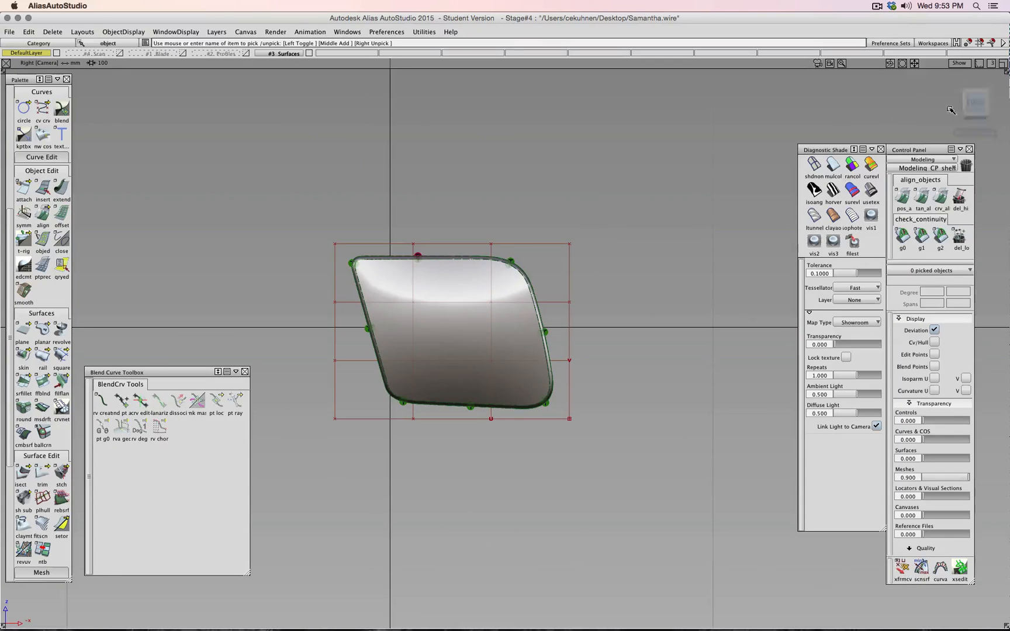
{"action": "left_click_drag", "start_coordinate": [947, 110], "coordinate": [594, 119], "text": "alt+shift"}
{"action": "left_click", "coordinate": [973, 106]}
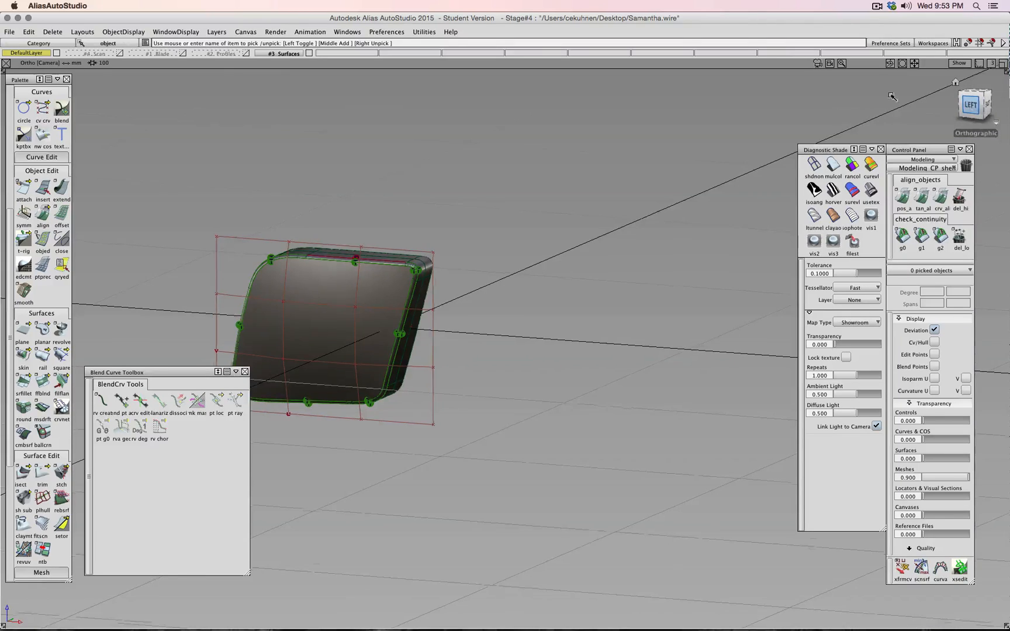
{"action": "left_click", "coordinate": [184, 54]}
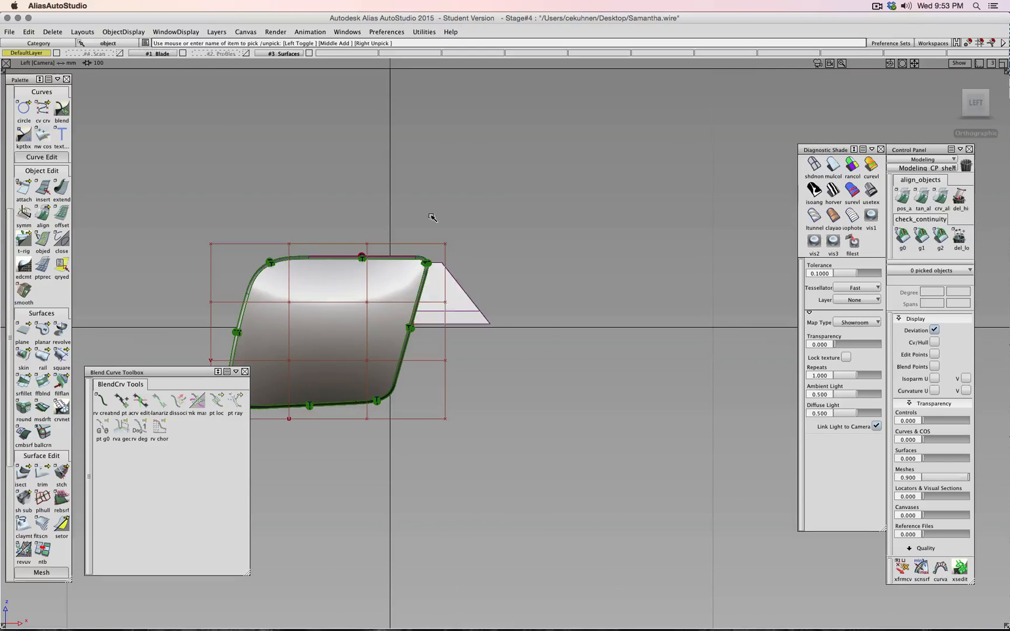
{"action": "right_click_drag", "start_coordinate": [437, 221], "coordinate": [628, 412], "text": "alt+shift"}
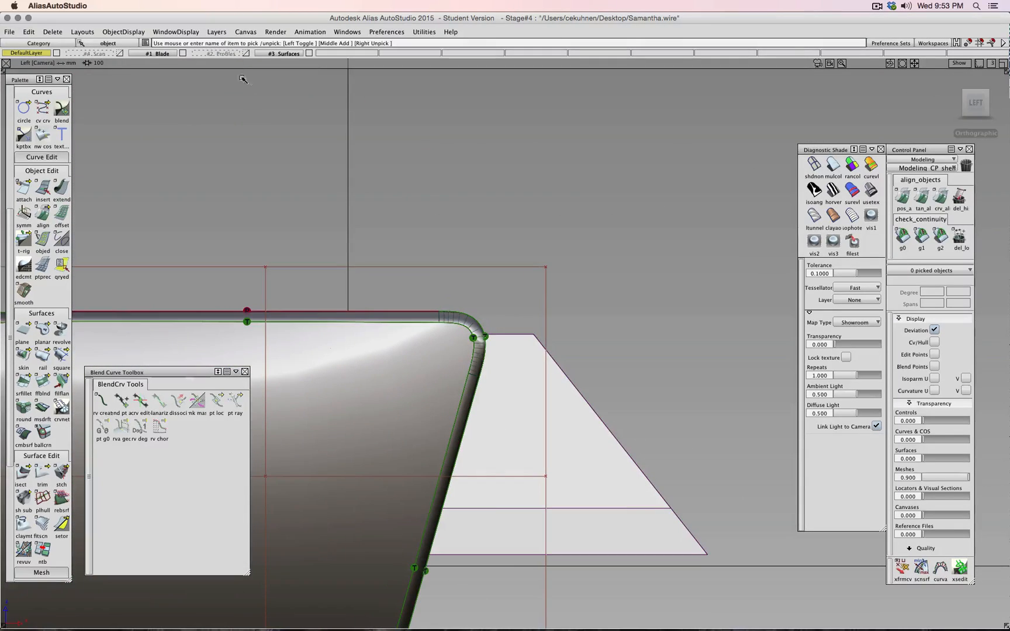
{"action": "left_click", "coordinate": [120, 54]}
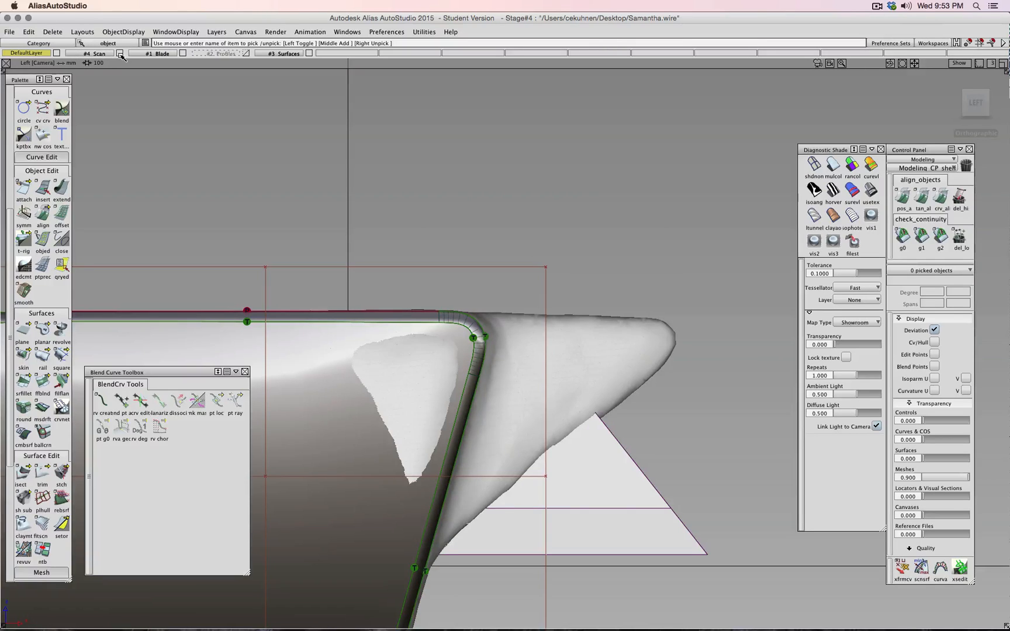
{"action": "left_click", "coordinate": [120, 53]}
- Toggle the Surfaces layer, zoom around the handle corner, and end in the Back view
{"action": "left_click_drag", "start_coordinate": [433, 328], "coordinate": [463, 340], "text": "alt+shift"}
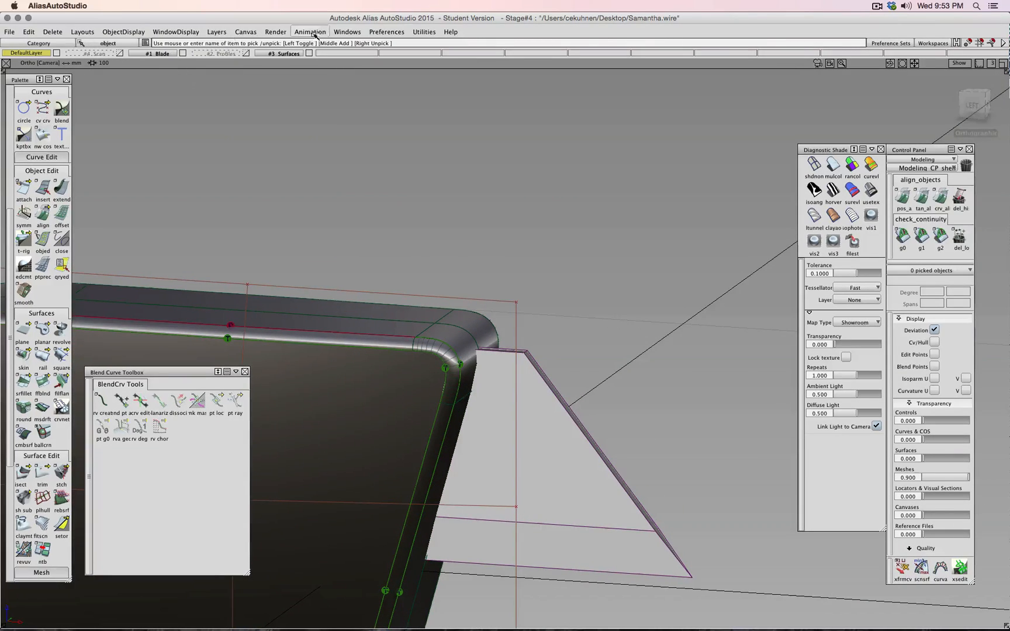
{"action": "left_click", "coordinate": [308, 53]}
{"action": "left_click", "coordinate": [308, 53]}
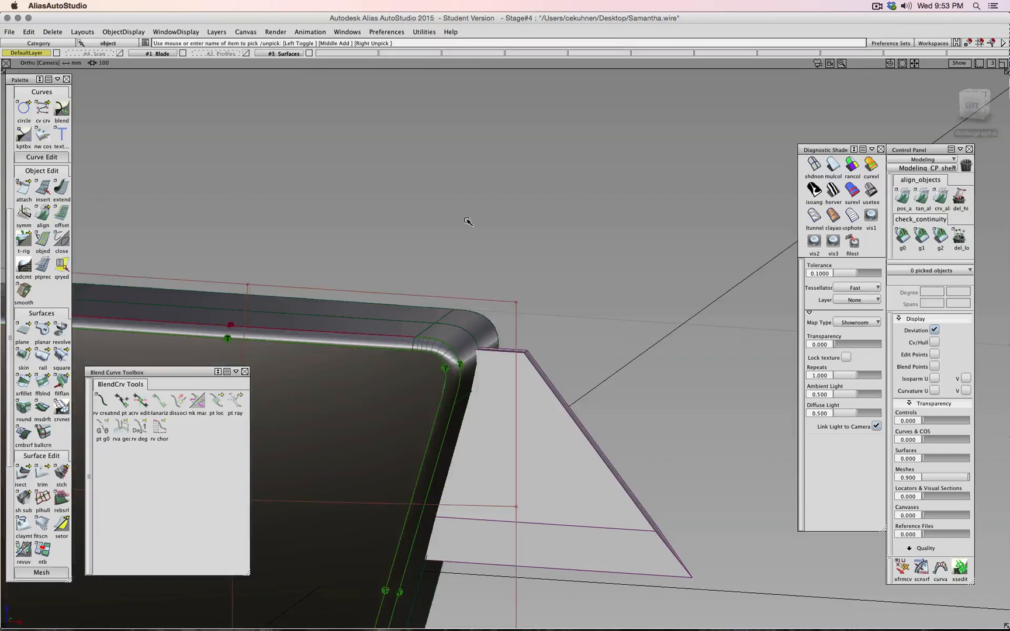
{"action": "right_click_drag", "start_coordinate": [467, 220], "coordinate": [481, 344], "text": "alt+shift"}
{"action": "right_click_drag", "start_coordinate": [519, 443], "coordinate": [520, 437], "text": "alt+shift"}
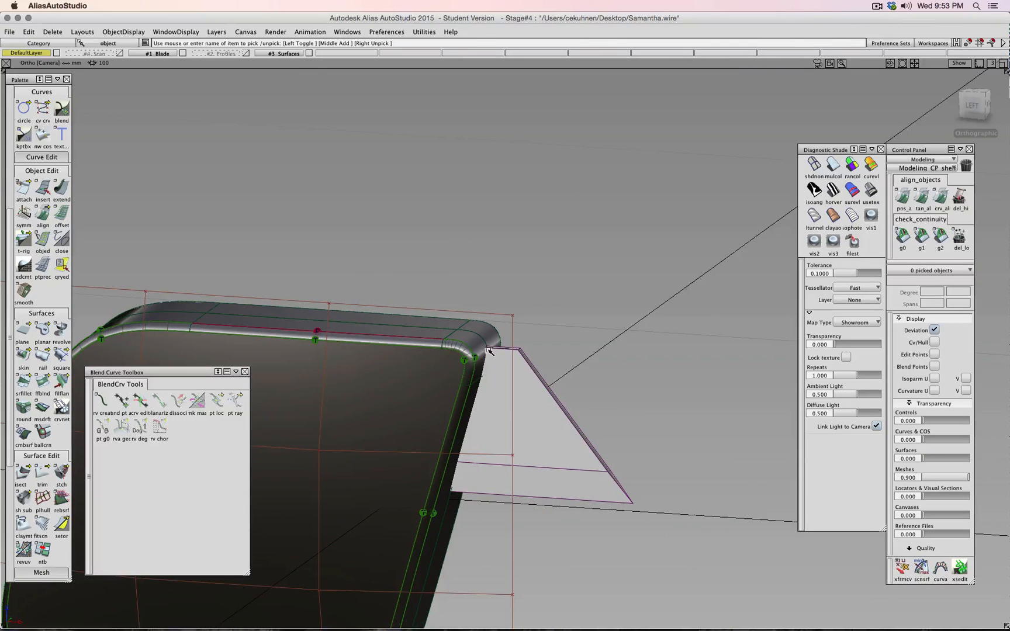
{"action": "left_click", "coordinate": [992, 103]}
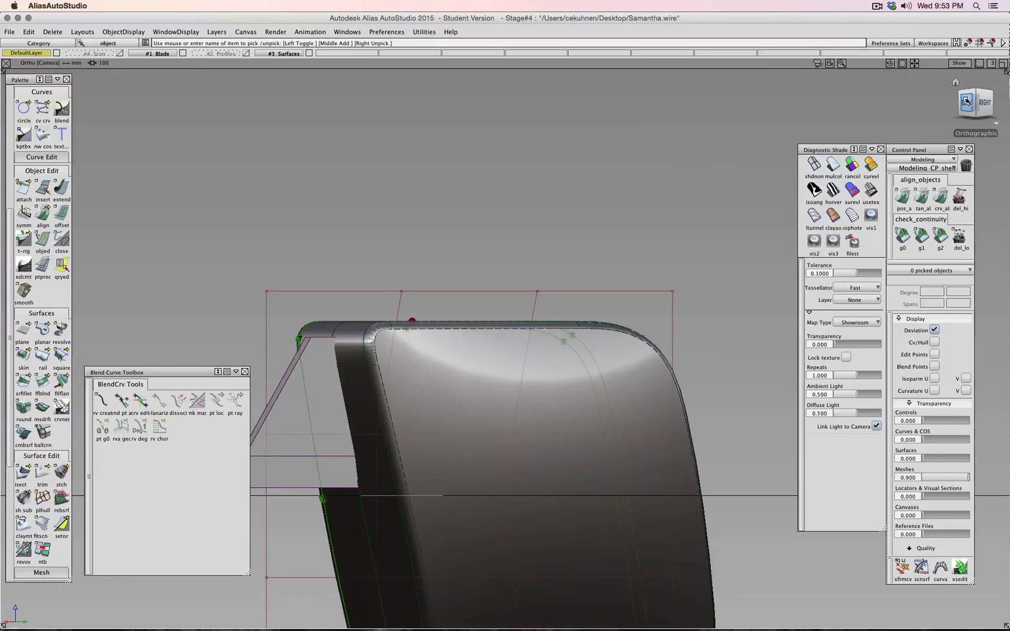
{"action": "left_click", "coordinate": [967, 103]}
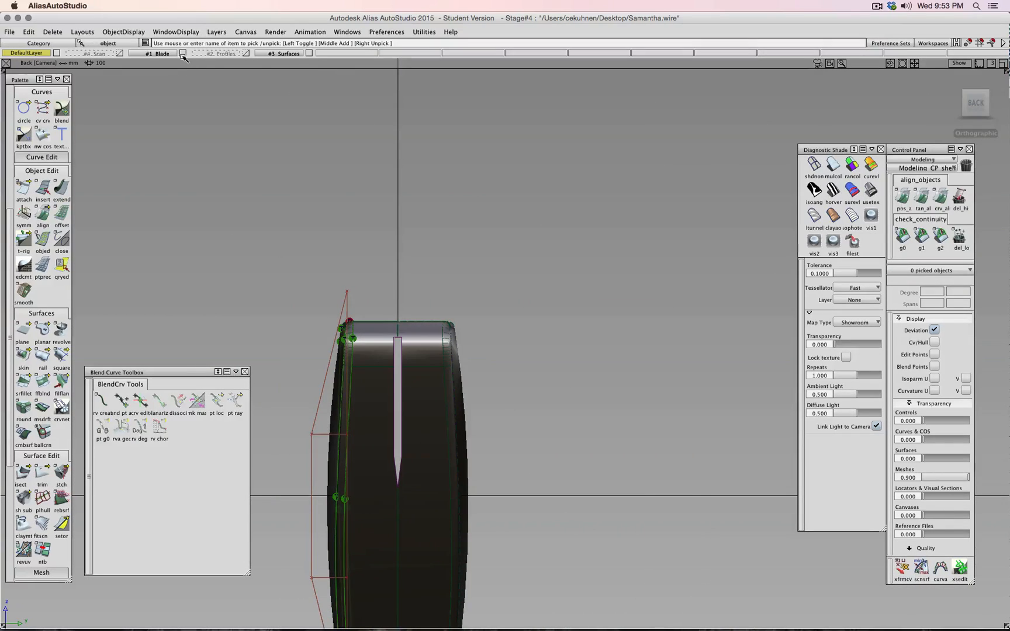
- Hide #3 Surfaces, create new layer L5, and centre the blade outline in the Back view
{"action": "left_click", "coordinate": [309, 53]}
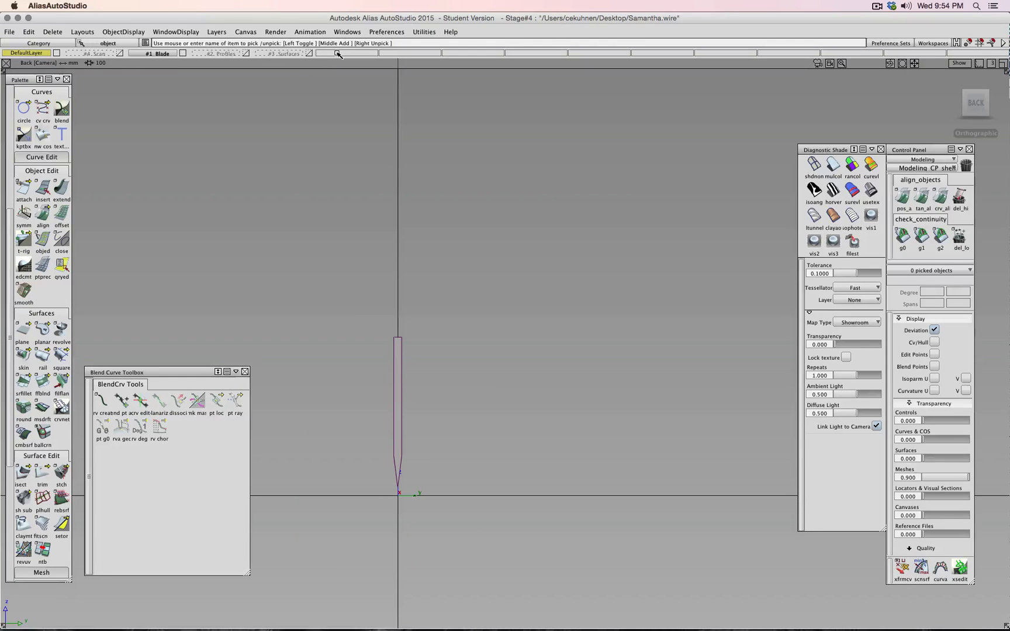
{"action": "left_click", "coordinate": [245, 31]}
{"action": "left_click", "coordinate": [221, 43]}
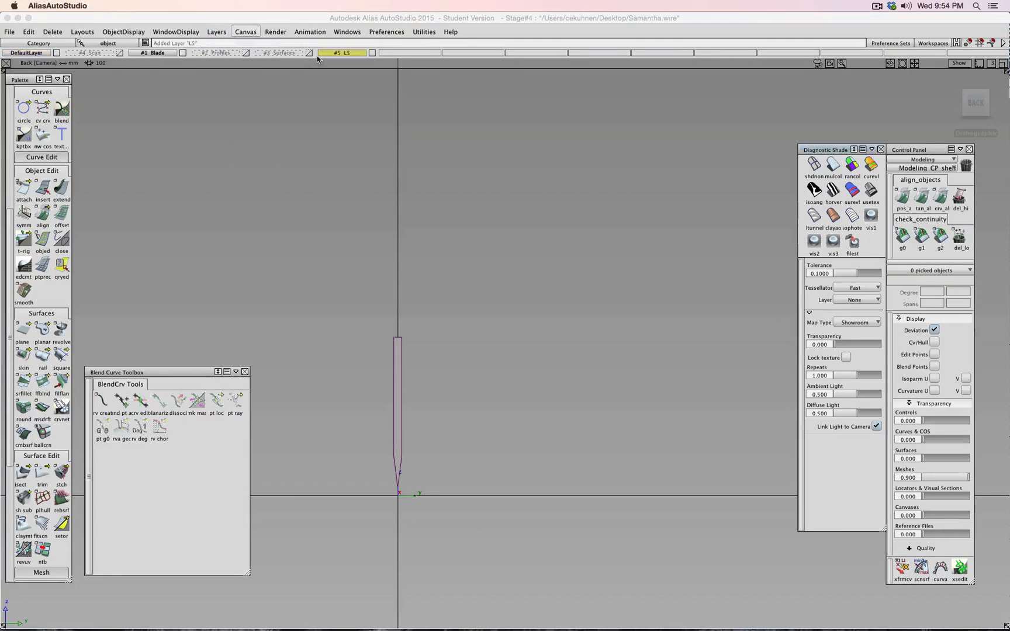
{"action": "scroll", "coordinate": [406, 295], "scroll_direction": "up", "scroll_amount": 3}
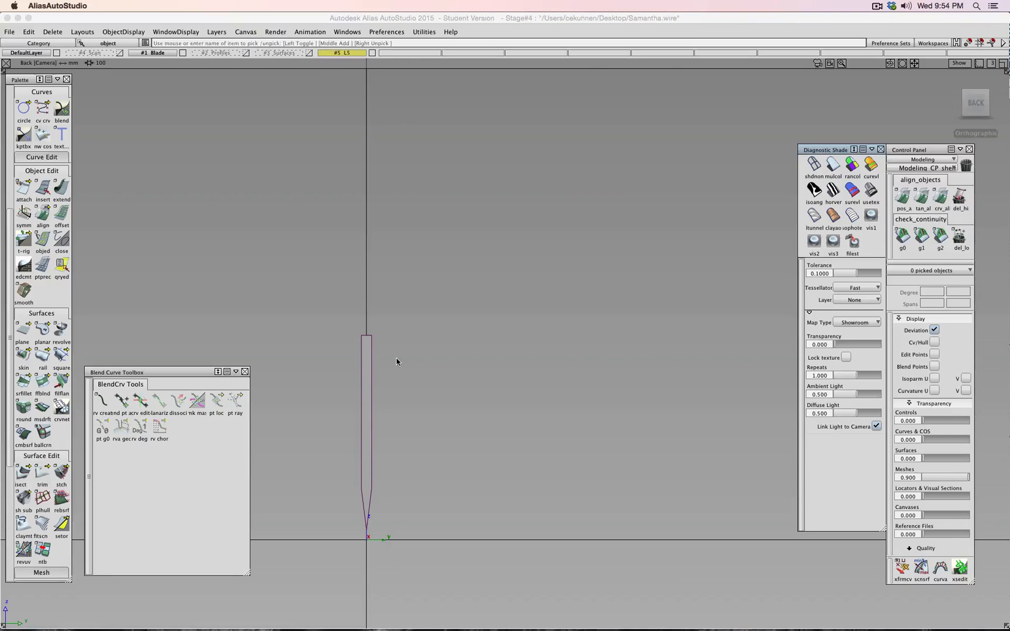
{"action": "middle_click_drag", "start_coordinate": [442, 333], "coordinate": [570, 255], "text": "alt+shift"}
{"action": "scroll", "coordinate": [527, 281], "scroll_direction": "up", "scroll_amount": 3}
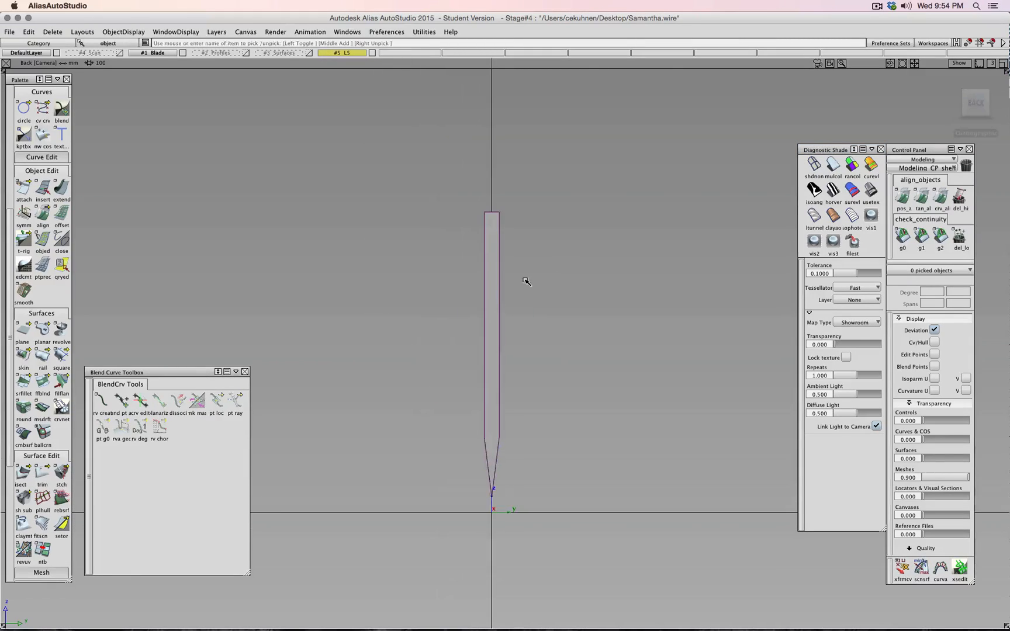
{"action": "scroll", "coordinate": [507, 236], "scroll_direction": "up", "scroll_amount": 3}
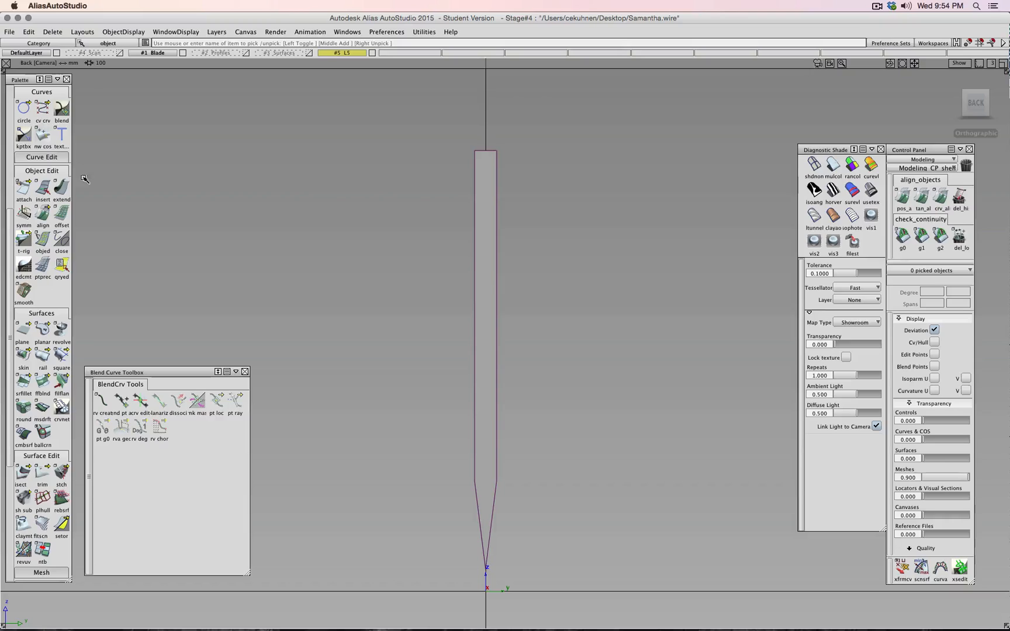
- Choose the circle curve tool from the palette
{"action": "left_click", "coordinate": [27, 115]}
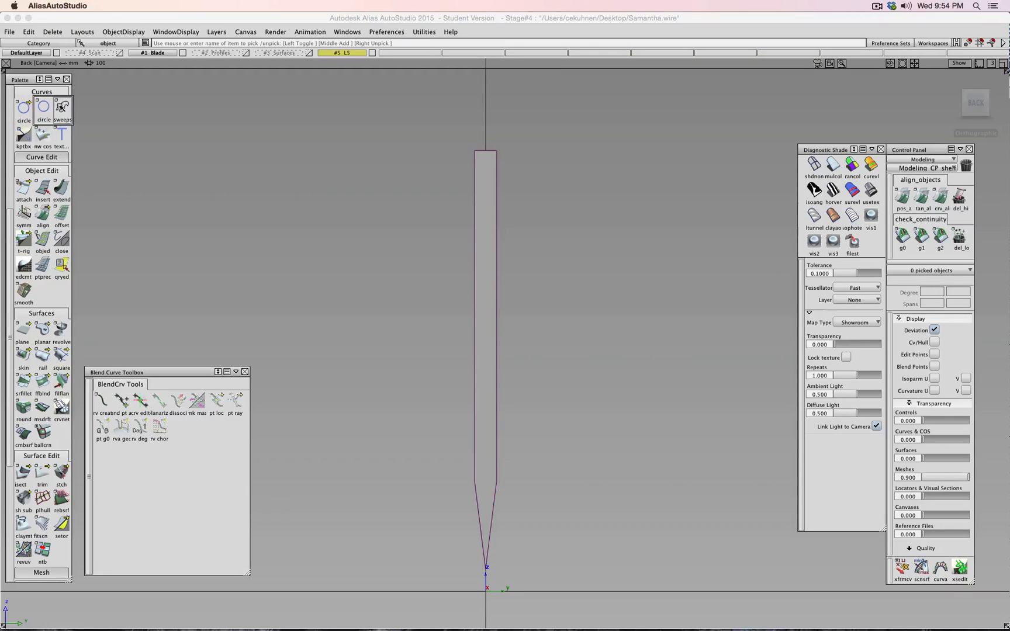
{"action": "left_click", "coordinate": [24, 111]}
{"action": "scroll", "coordinate": [27, 158], "scroll_direction": "up", "scroll_amount": 3}
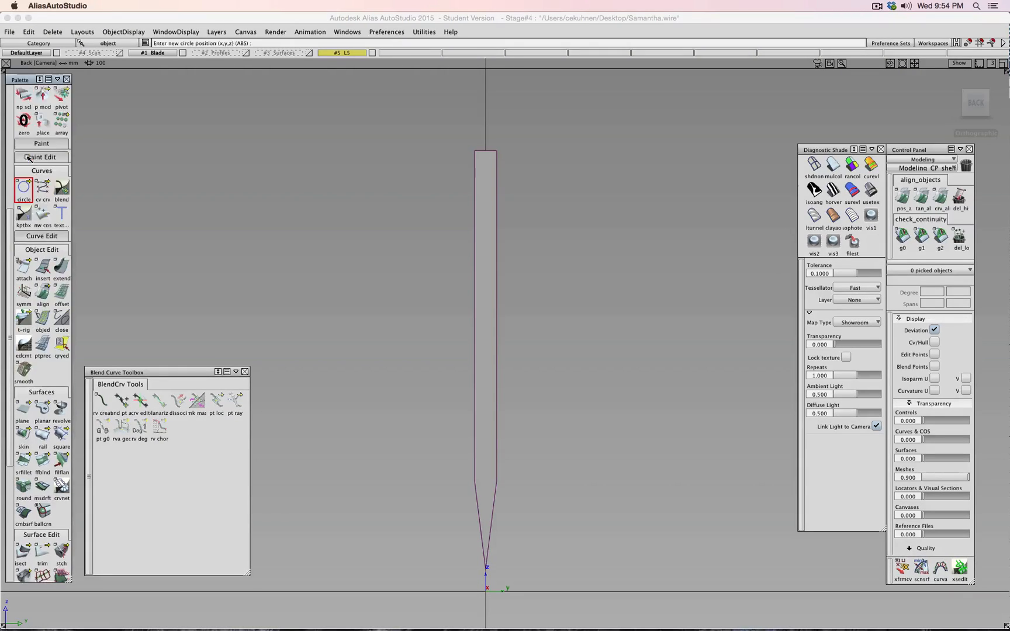
- Draw a small rectangle curve just left of the blade using the Keypoint rect tool
{"action": "left_click", "coordinate": [24, 216]}
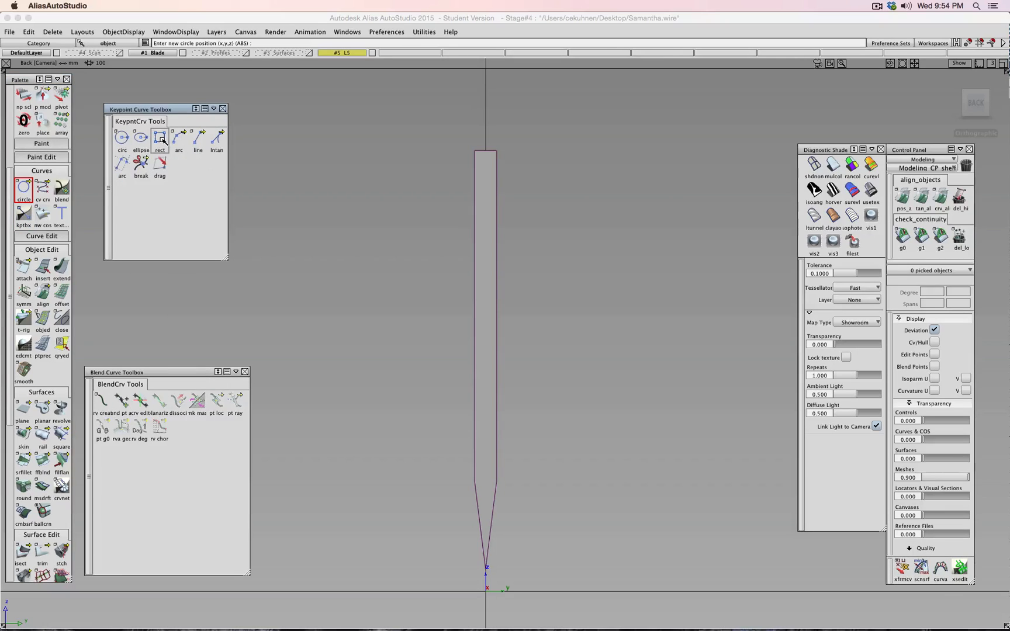
{"action": "left_click", "coordinate": [162, 138]}
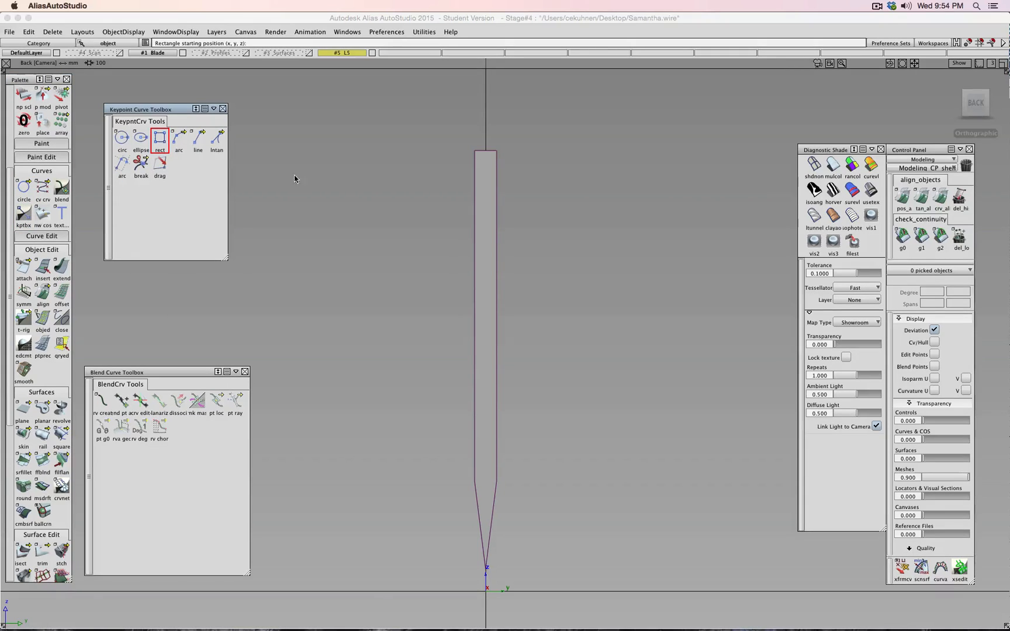
{"action": "left_click_drag", "start_coordinate": [354, 253], "coordinate": [378, 189]}
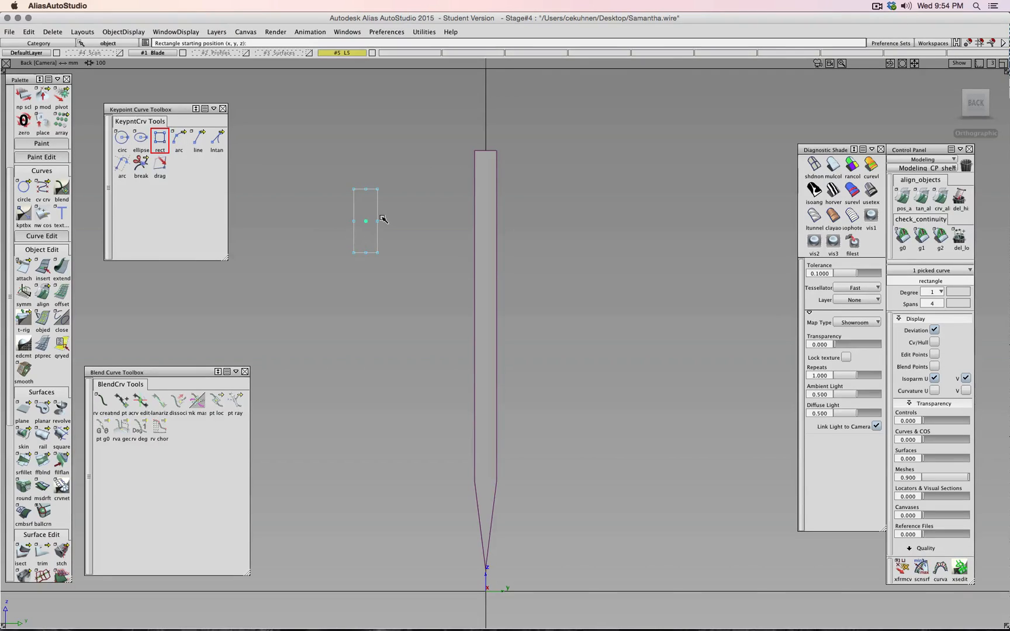
{"action": "scroll", "coordinate": [381, 217], "scroll_direction": "up", "scroll_amount": 3}
- Set the rectangle's Width to 1.5 mm in the Information Window's Attributes
{"action": "left_click", "coordinate": [327, 33]}
{"action": "mouse_move", "coordinate": [333, 32]}
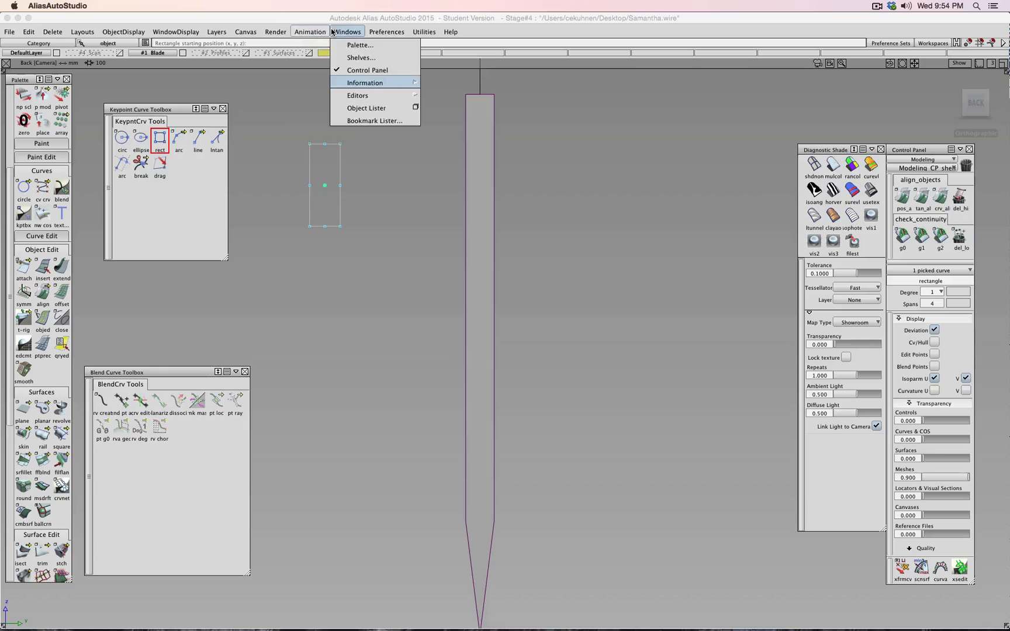
{"action": "mouse_move", "coordinate": [362, 89]}
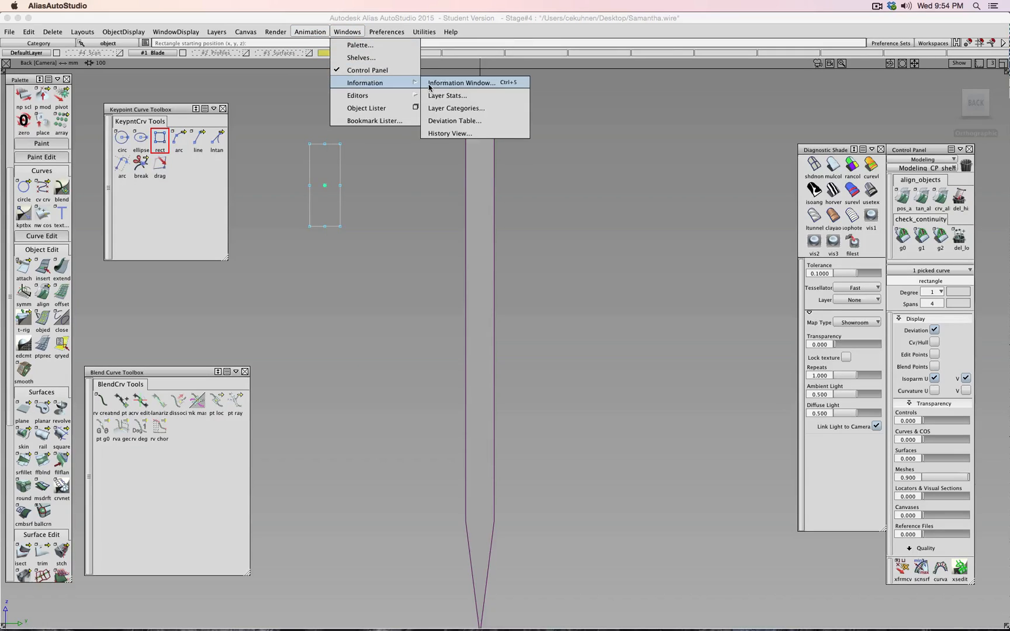
{"action": "left_click", "coordinate": [451, 83]}
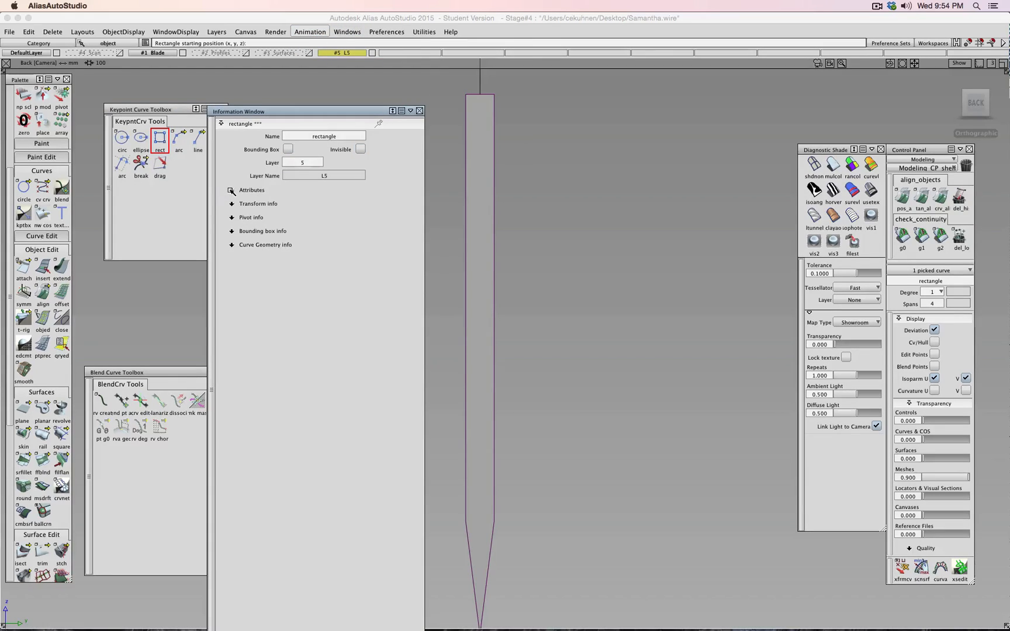
{"action": "left_click", "coordinate": [232, 190]}
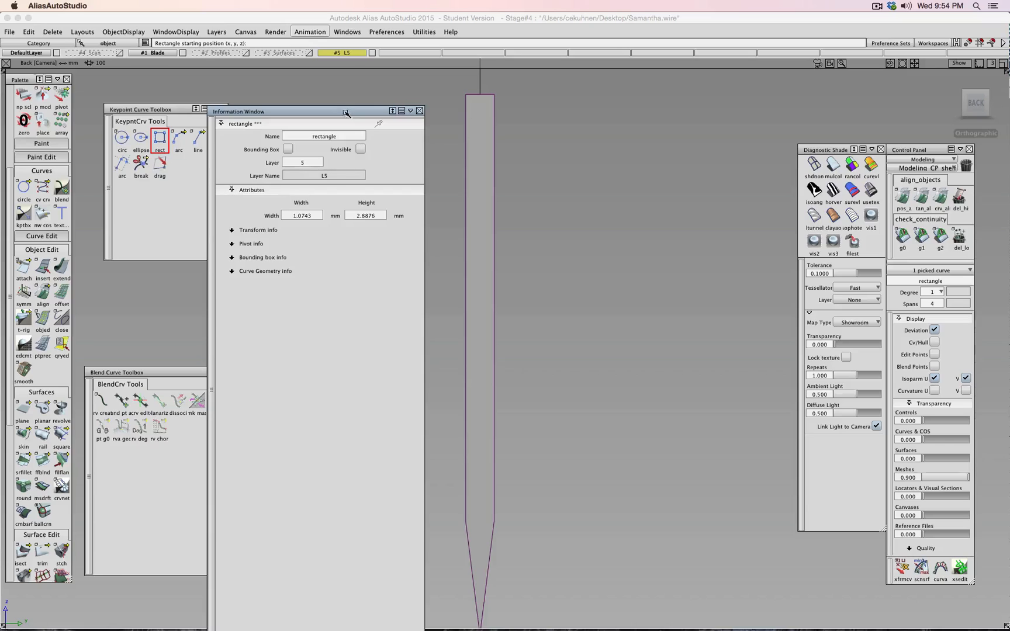
{"action": "left_click_drag", "start_coordinate": [326, 114], "coordinate": [733, 132]}
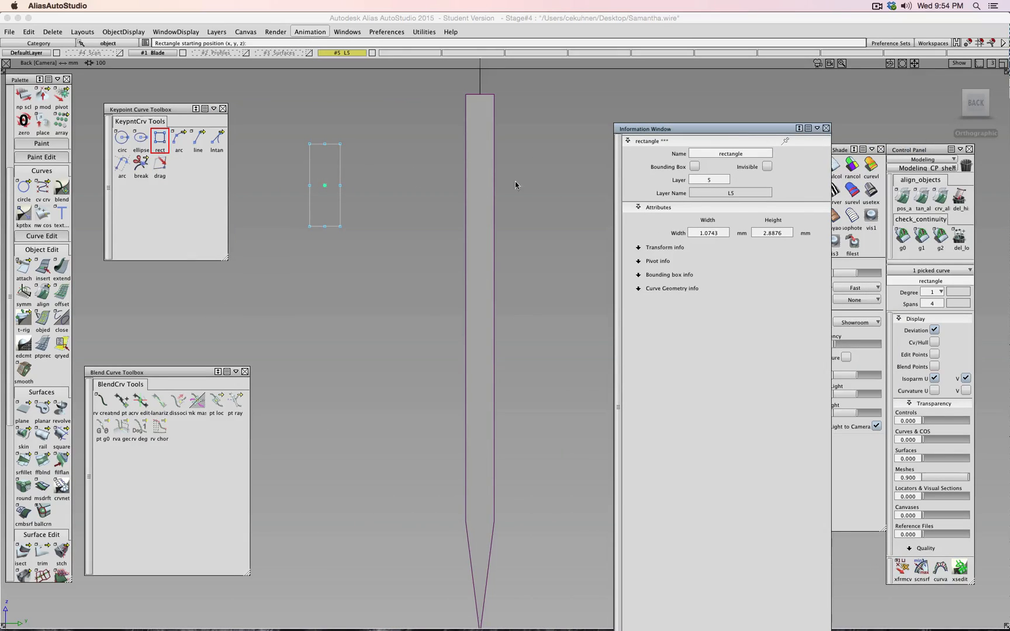
{"action": "double_click", "coordinate": [718, 233]}
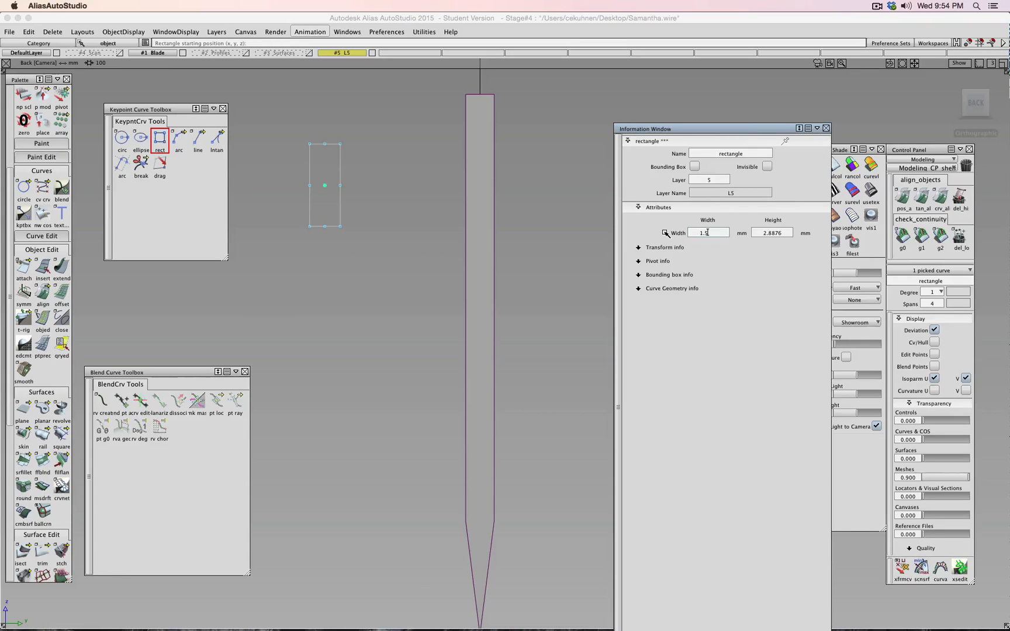
{"action": "key", "text": "Return"}
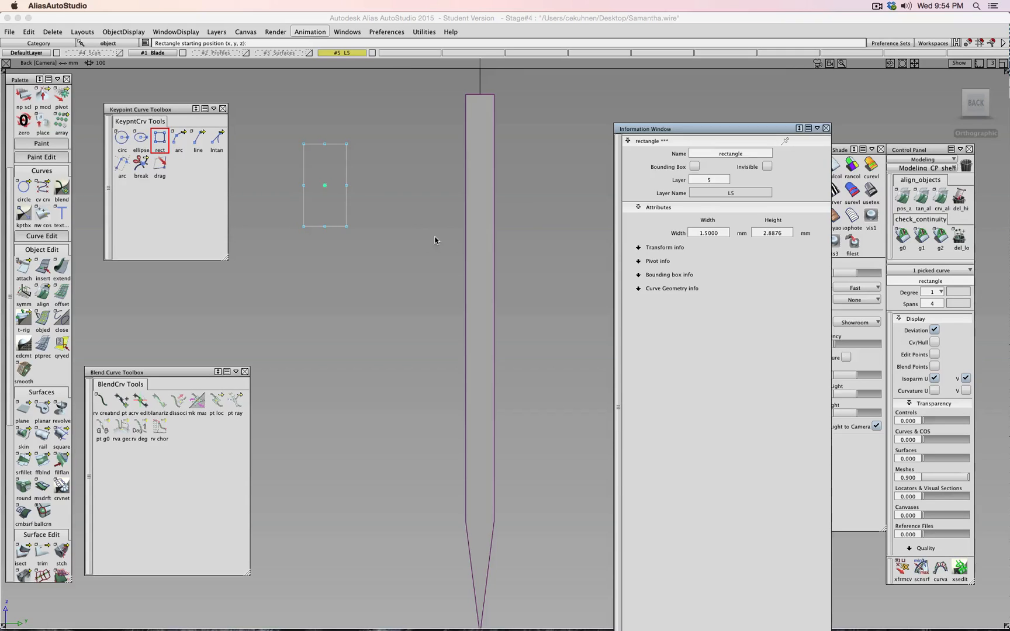
- Move the rectangle to snap at the origin, then raise it 0.7028 in Z to the blade's top
{"action": "scroll", "coordinate": [439, 240], "scroll_direction": "up", "scroll_amount": 3}
{"action": "scroll", "coordinate": [439, 240], "scroll_direction": "down", "scroll_amount": 5}
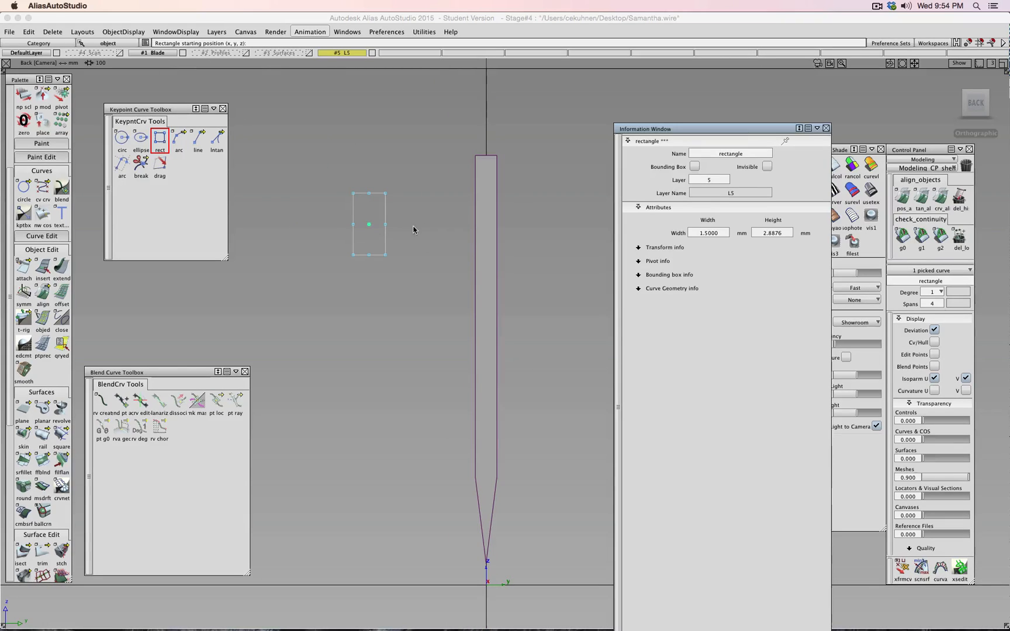
{"action": "left_click_drag", "start_coordinate": [413, 229], "coordinate": [479, 475], "text": "ctrl+shift"}
{"action": "scroll", "coordinate": [415, 235], "scroll_direction": "down", "scroll_amount": 3}
{"action": "right_click_drag", "start_coordinate": [527, 491], "coordinate": [530, 247]}
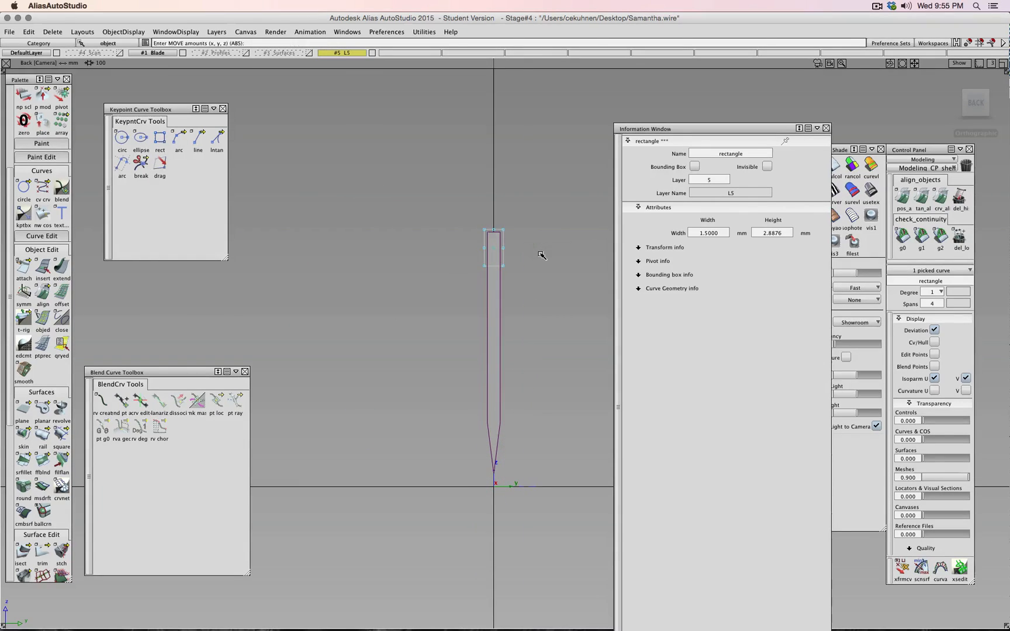
{"action": "scroll", "coordinate": [541, 256], "scroll_direction": "up", "scroll_amount": 3}
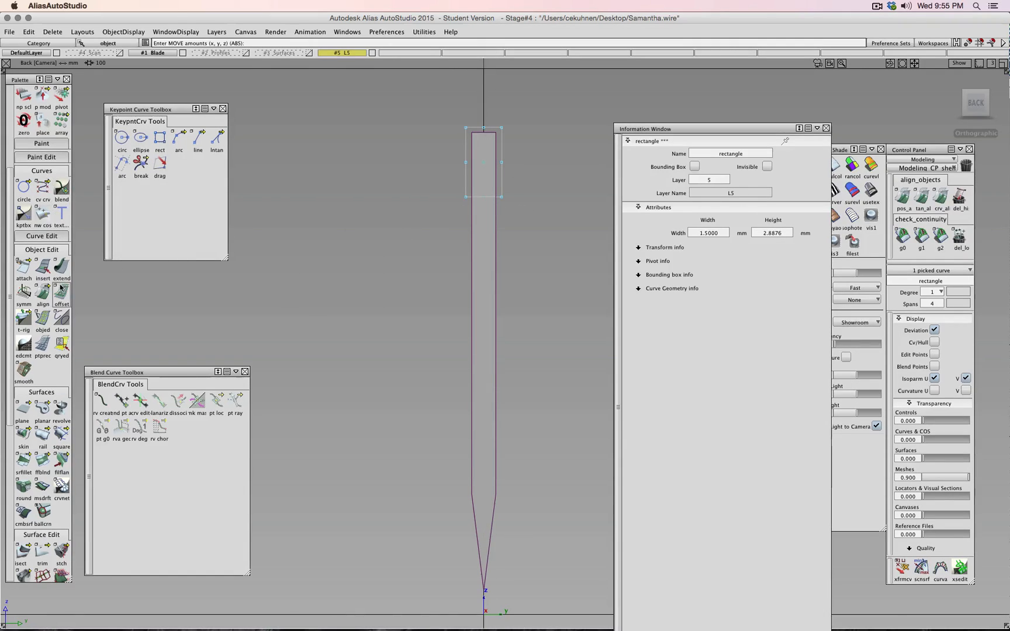
{"action": "left_click", "coordinate": [61, 95]}
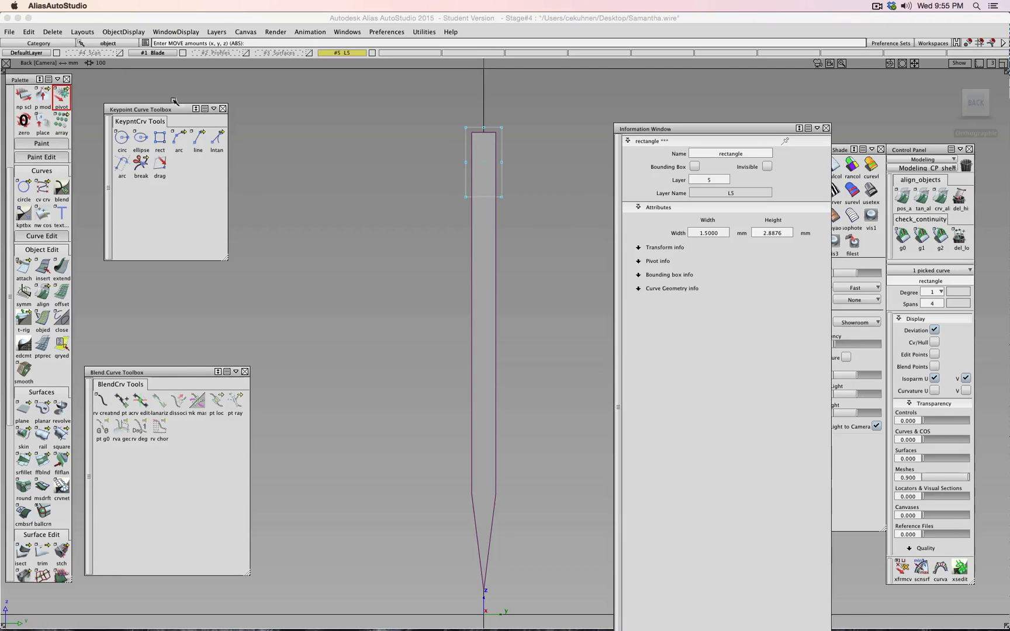
- Snap the rectangle's pivot to its top-centre and set its Height to 8 mm
{"action": "left_click", "coordinate": [491, 125]}
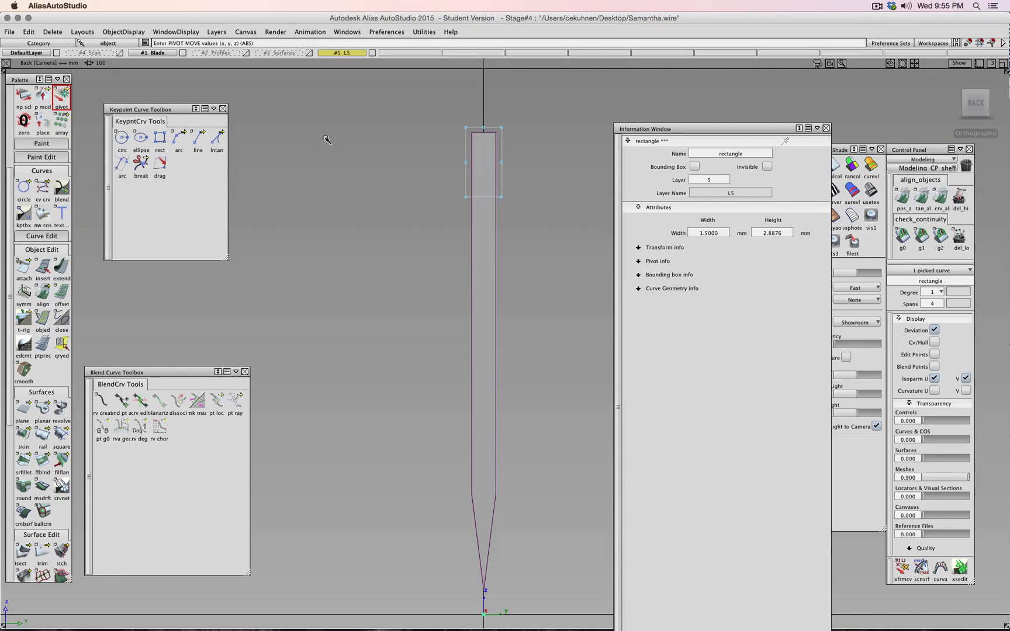
{"action": "left_click_drag", "start_coordinate": [335, 154], "coordinate": [491, 128], "text": "ctrl"}
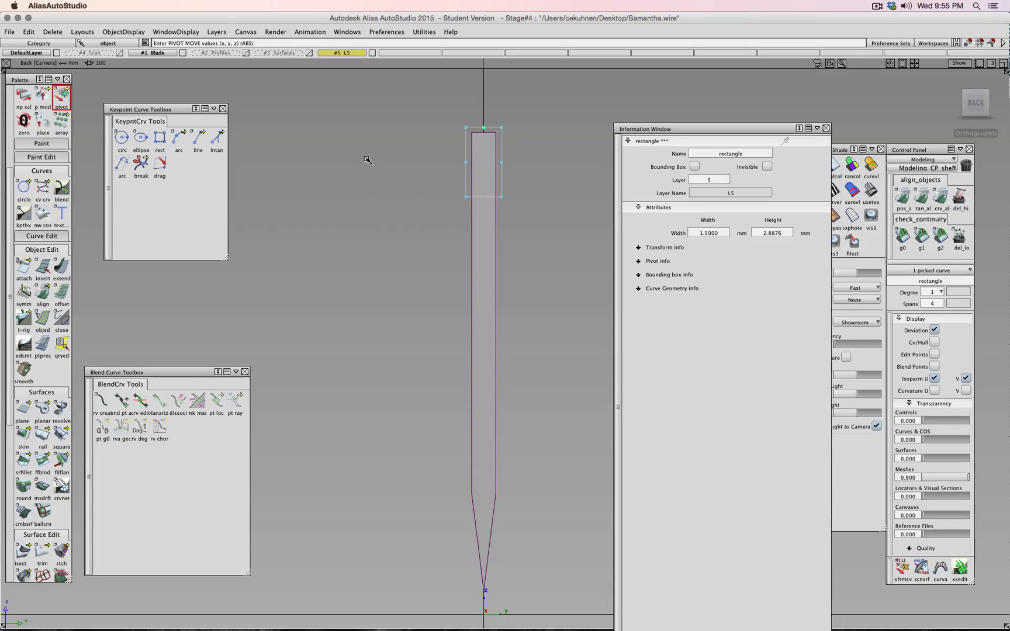
{"action": "left_click", "coordinate": [771, 233]}
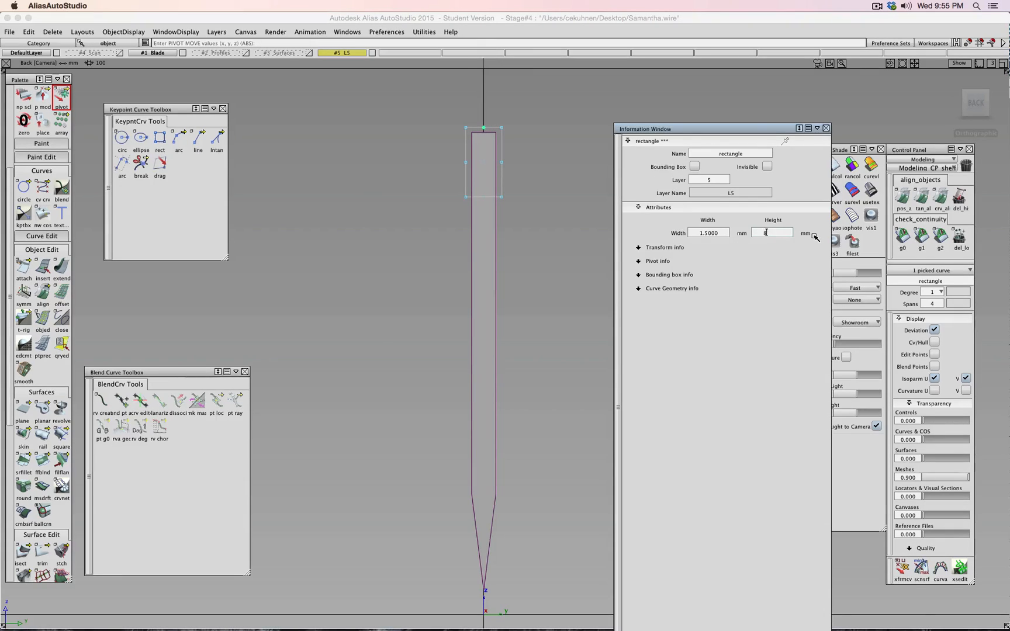
{"action": "type", "text": "8"}
{"action": "key", "text": "Return"}
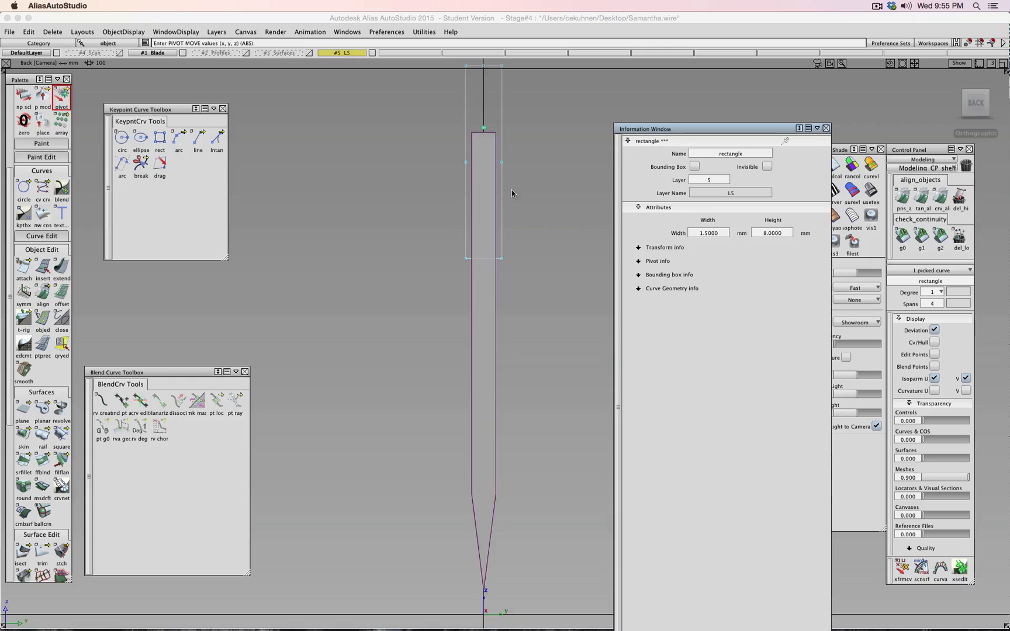
{"action": "scroll", "coordinate": [512, 191], "scroll_direction": "down", "scroll_amount": 4}
{"action": "scroll", "coordinate": [512, 190], "scroll_direction": "up", "scroll_amount": 1}
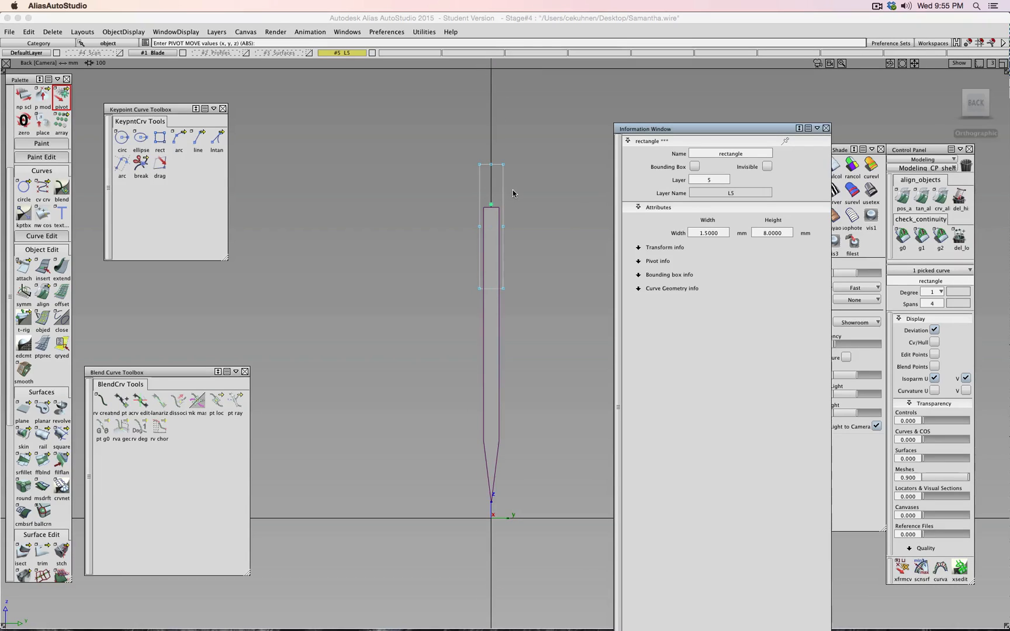
- Reselect the rectangle and move it straight down along the blade
{"action": "left_click", "coordinate": [525, 220]}
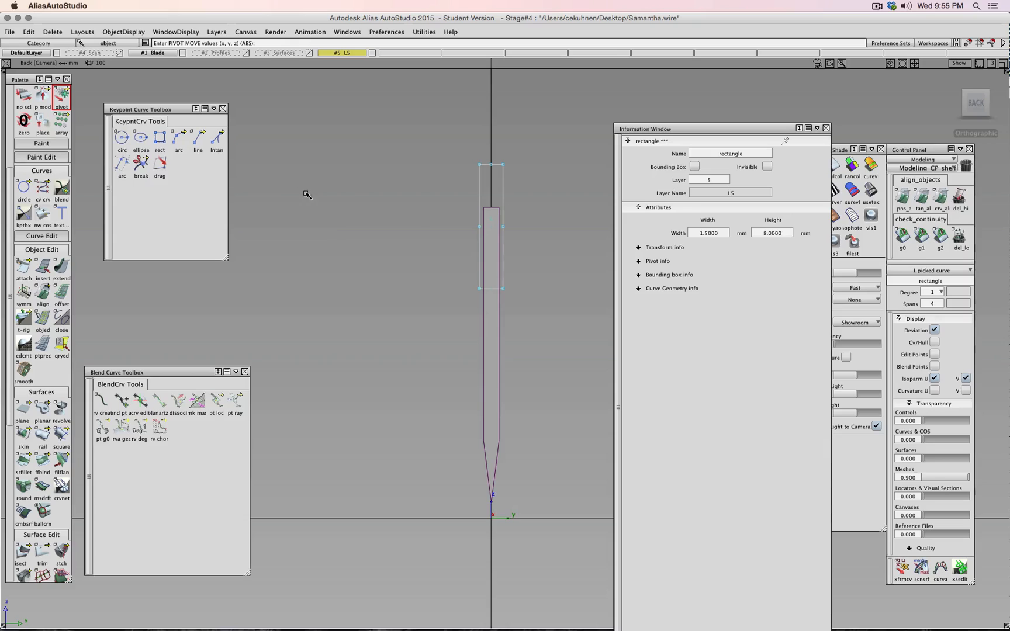
{"action": "left_click_drag", "start_coordinate": [307, 194], "coordinate": [333, 219], "text": "ctrl+shift"}
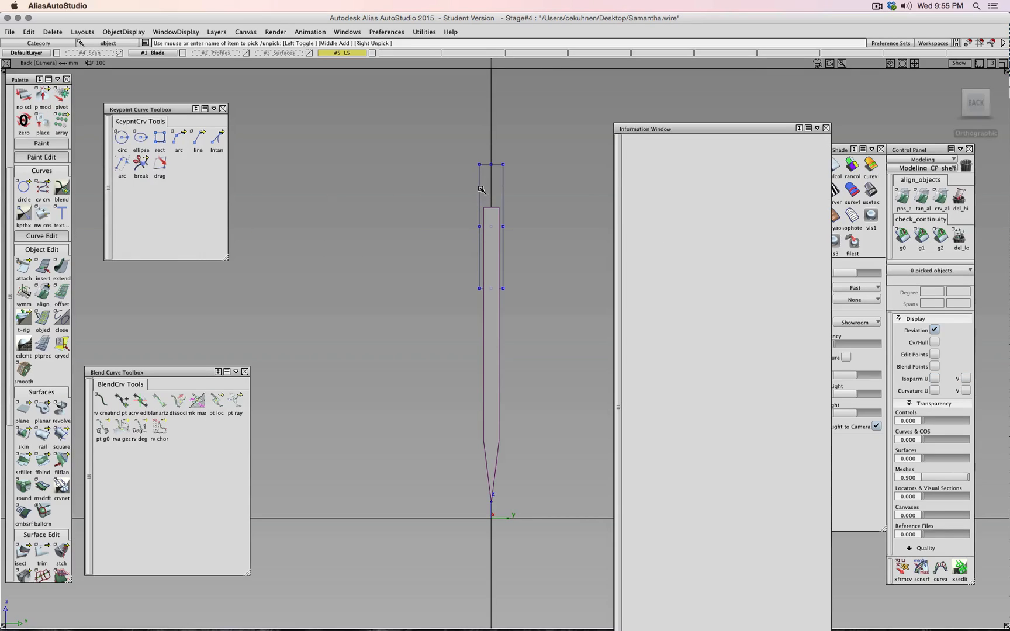
{"action": "left_click", "coordinate": [481, 190]}
{"action": "right_click_drag", "start_coordinate": [549, 205], "coordinate": [545, 186], "text": "ctrl+shift"}
{"action": "right_click_drag", "start_coordinate": [545, 185], "coordinate": [545, 301]}
- Try rectangle heights of 14, 16 and 20 mm, shifting it down slightly
{"action": "left_click", "coordinate": [783, 234]}
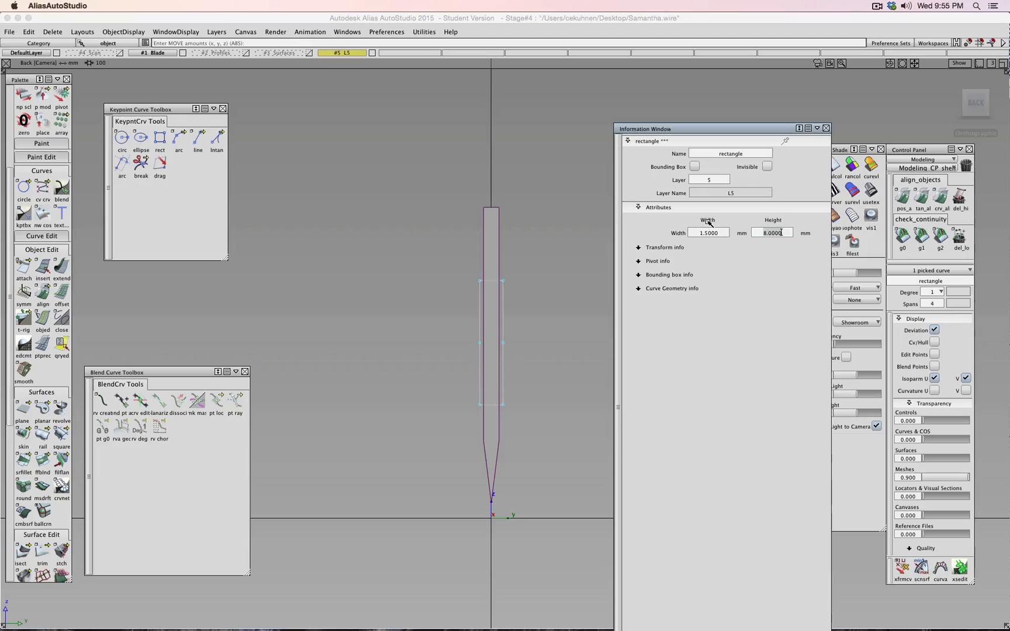
{"action": "type", "text": "14"}
{"action": "key", "text": "Return"}
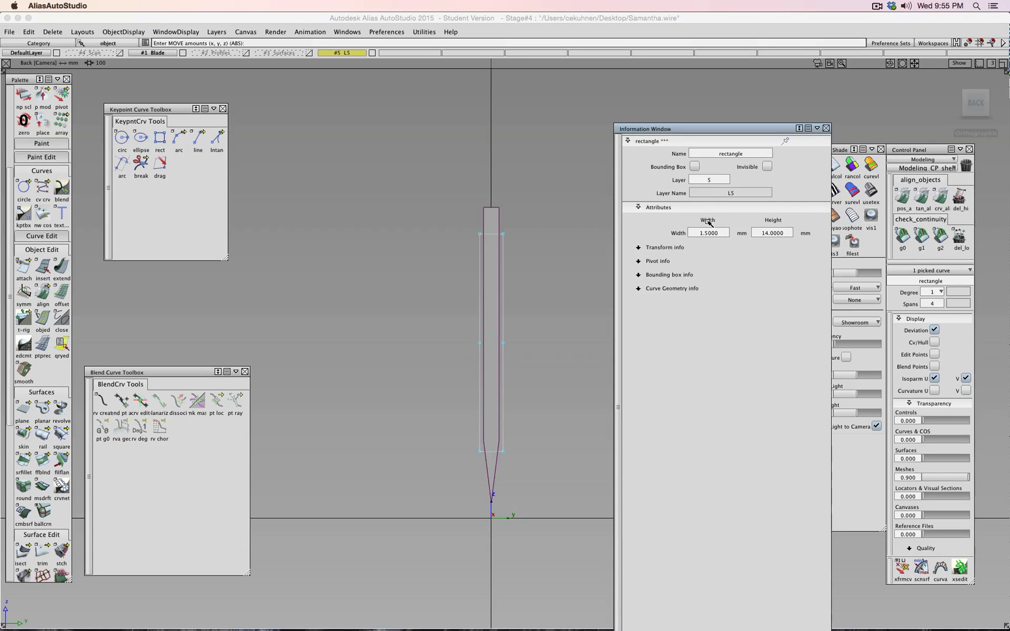
{"action": "left_click", "coordinate": [783, 234]}
{"action": "type", "text": "16"}
{"action": "key", "text": "Return"}
{"action": "left_click", "coordinate": [762, 233]}
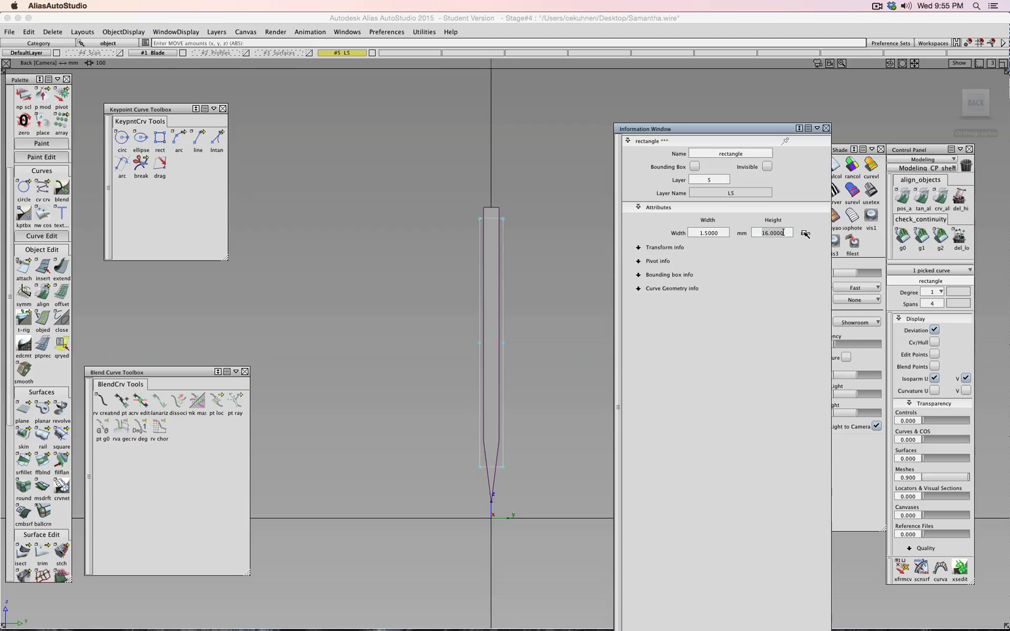
{"action": "type", "text": "20"}
{"action": "key", "text": "Return"}
{"action": "left_click_drag", "start_coordinate": [535, 210], "coordinate": [536, 224]}
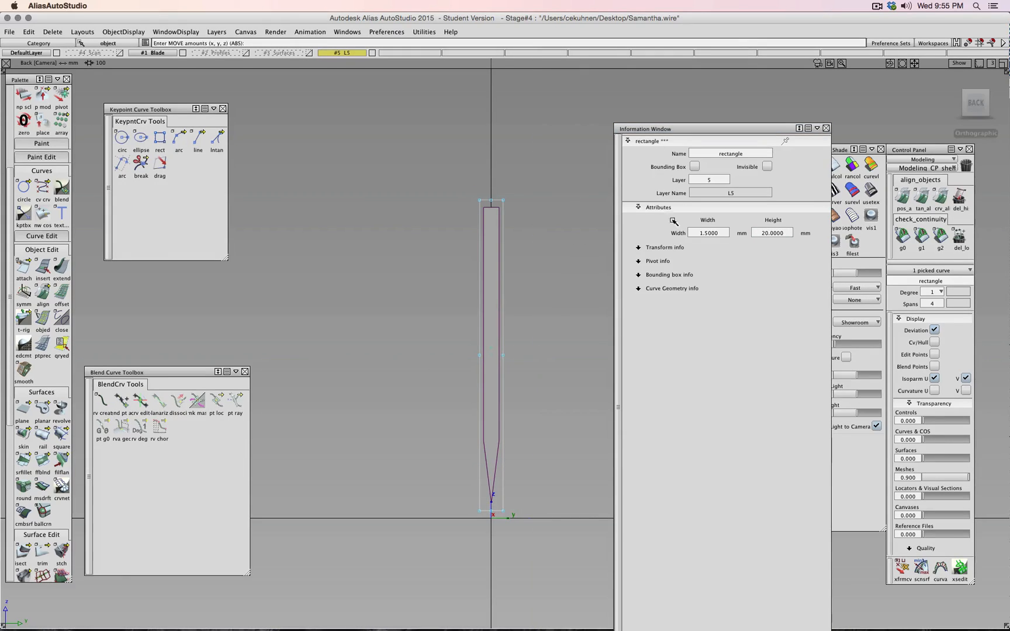
- Refine the rectangle height through 18 and 19 to a final 19.5 mm
{"action": "left_click_drag", "start_coordinate": [759, 233], "coordinate": [813, 246]}
{"action": "type", "text": "18"}
{"action": "key", "text": "Return"}
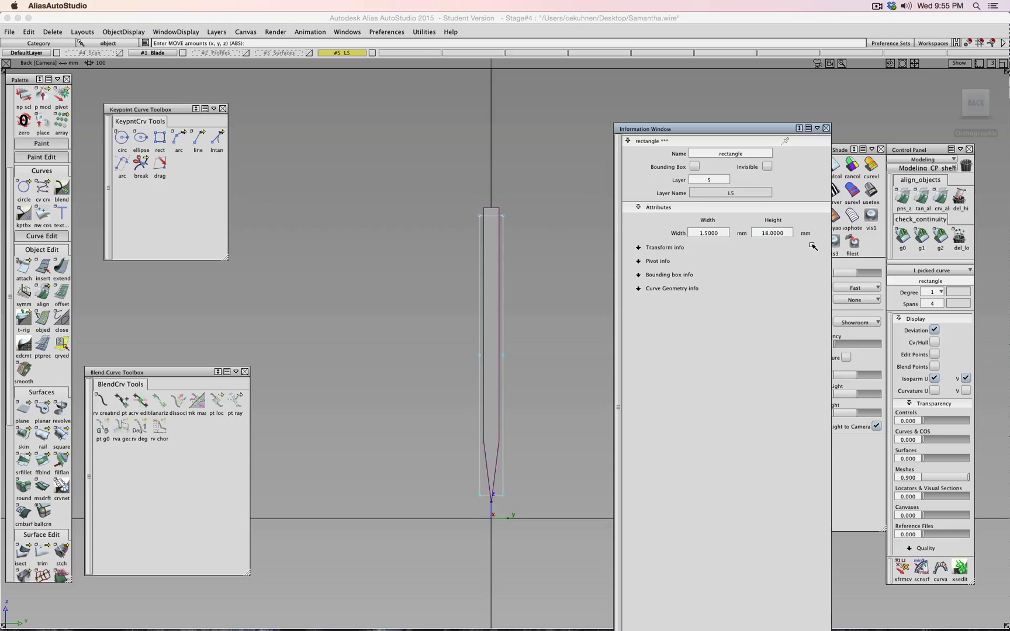
{"action": "left_click_drag", "start_coordinate": [765, 235], "coordinate": [785, 234]}
{"action": "type", "text": "19"}
{"action": "key", "text": "Return"}
{"action": "left_click_drag", "start_coordinate": [771, 231], "coordinate": [804, 242]}
{"action": "type", "text": "5"}
{"action": "key", "text": "Return"}
{"action": "right_click_drag", "start_coordinate": [528, 397], "coordinate": [532, 404], "text": "alt+shift"}
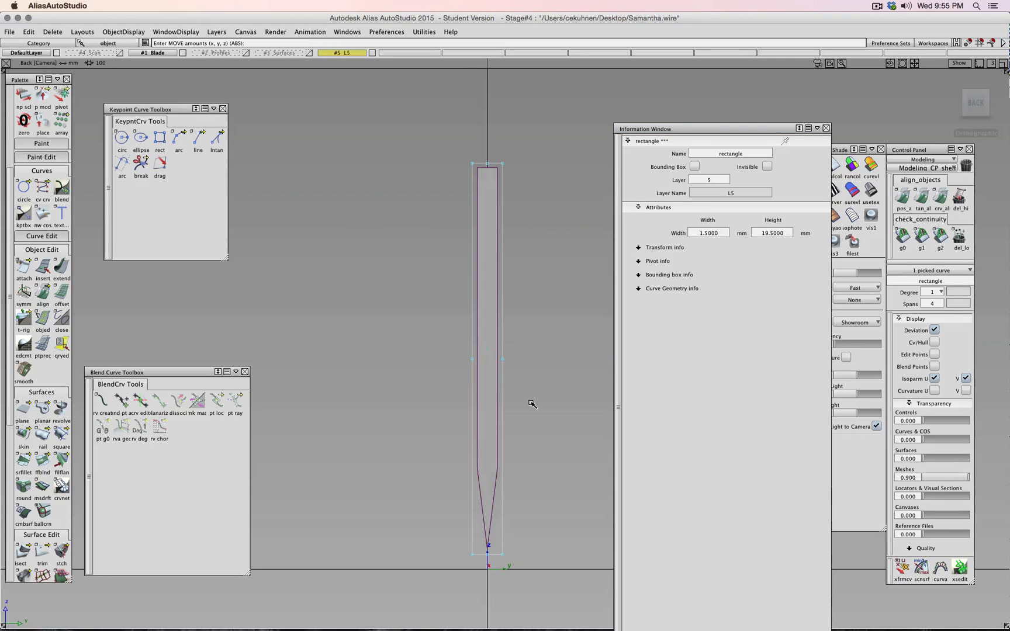
{"action": "scroll", "coordinate": [532, 404], "scroll_direction": "up", "scroll_amount": 3}
{"action": "scroll", "coordinate": [533, 404], "scroll_direction": "down", "scroll_amount": 3}
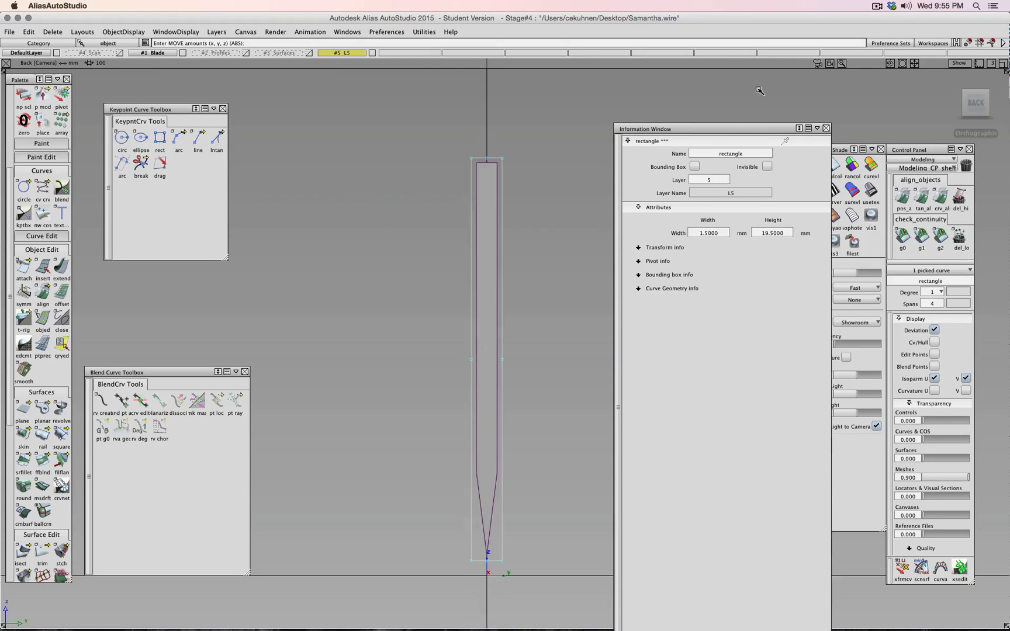
{"action": "scroll", "coordinate": [567, 189], "scroll_direction": "down", "scroll_amount": 1}
- Show layer #3 Surfaces and move the rectangle in Y to the shell's corner
{"action": "left_click_drag", "start_coordinate": [975, 102], "coordinate": [1002, 108]}
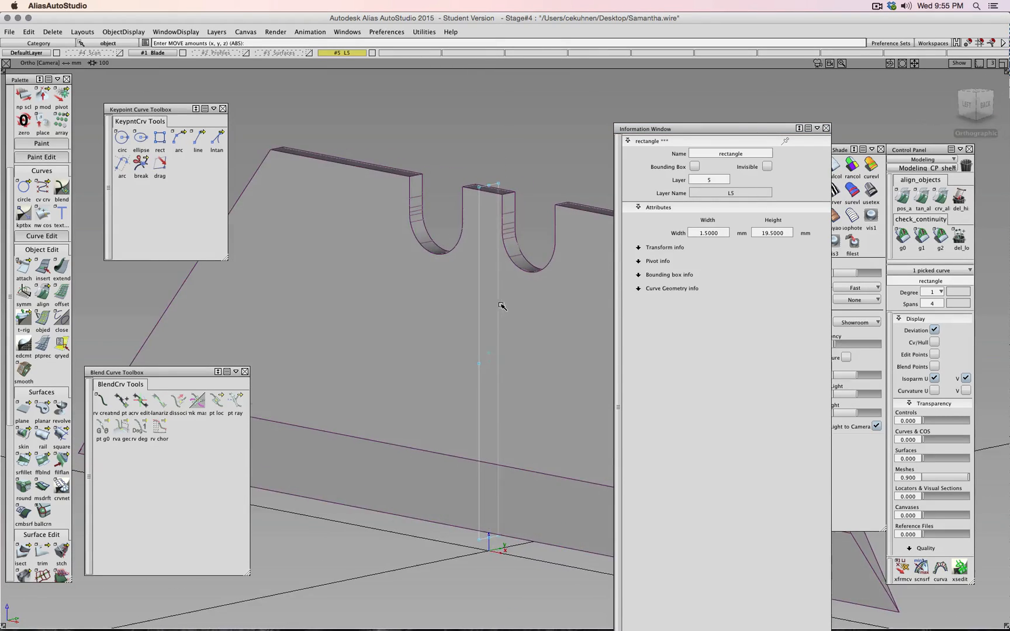
{"action": "right_click_drag", "start_coordinate": [501, 305], "coordinate": [390, 115], "text": "alt+shift"}
{"action": "left_click", "coordinate": [309, 53]}
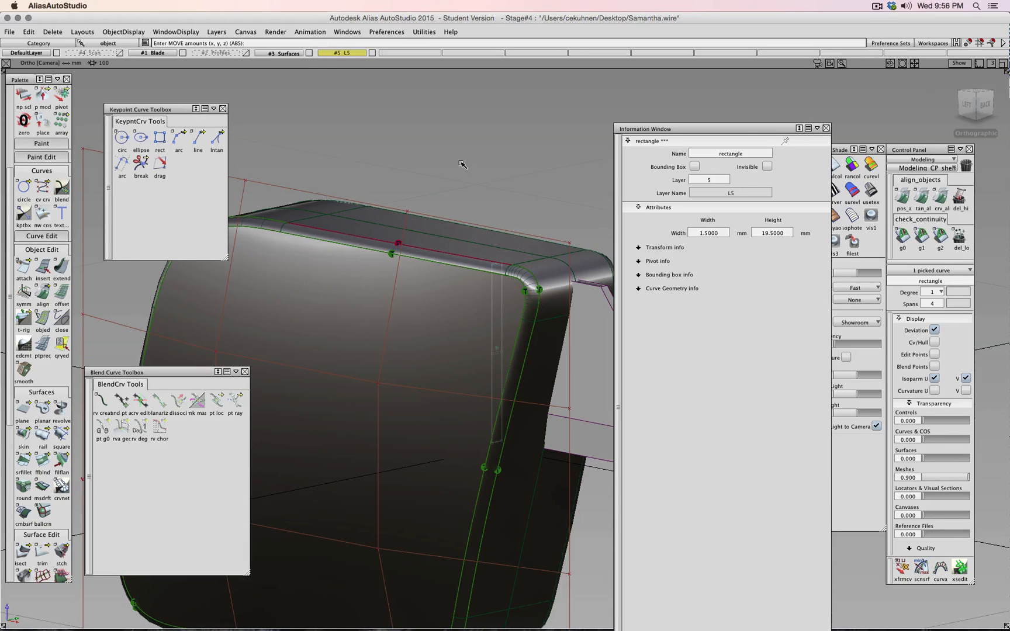
{"action": "middle_click_drag", "start_coordinate": [468, 151], "coordinate": [389, 121]}
- Build multi-surface drafts (msdrft) from the vertical corner curve and top edge curve
{"action": "left_click", "coordinate": [42, 487]}
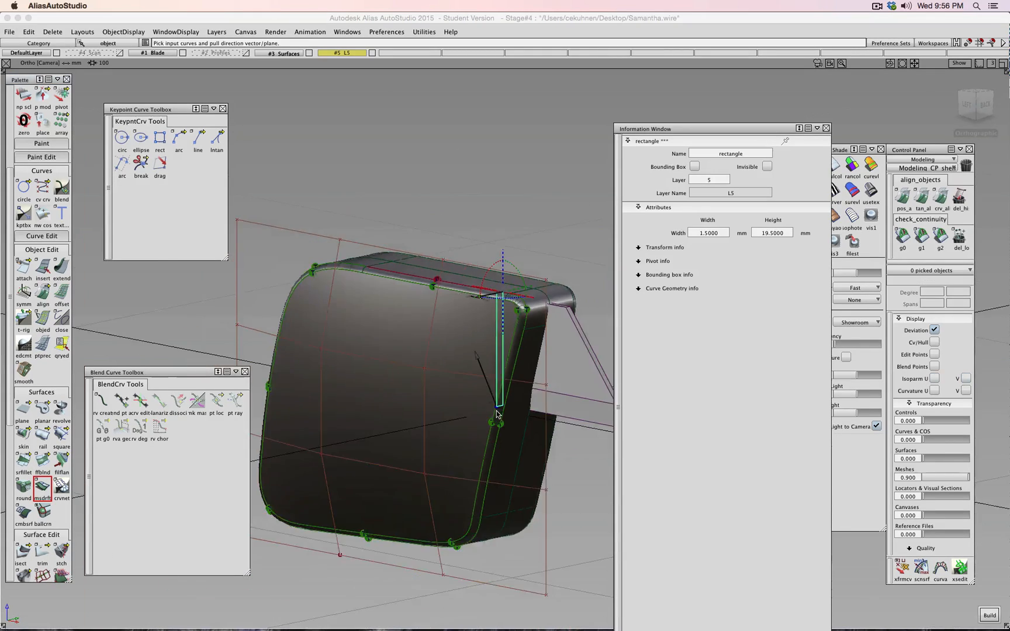
{"action": "left_click", "coordinate": [503, 370]}
{"action": "scroll", "coordinate": [533, 318], "scroll_direction": "up", "scroll_amount": 3}
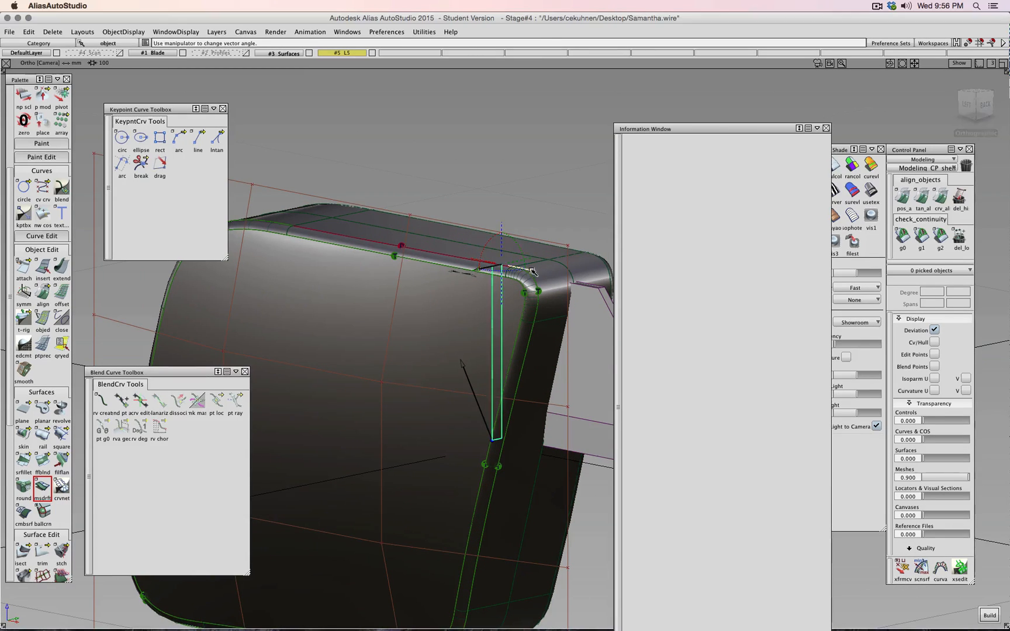
{"action": "left_click", "coordinate": [532, 272]}
{"action": "scroll", "coordinate": [532, 275], "scroll_direction": "down", "scroll_amount": 5}
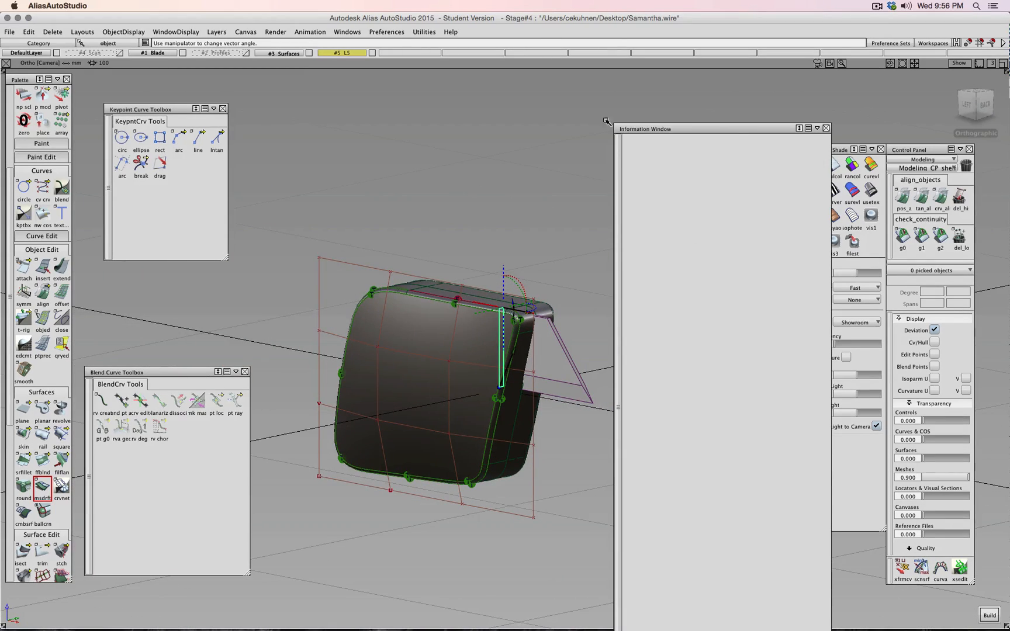
{"action": "left_click_drag", "start_coordinate": [769, 129], "coordinate": [762, 514]}
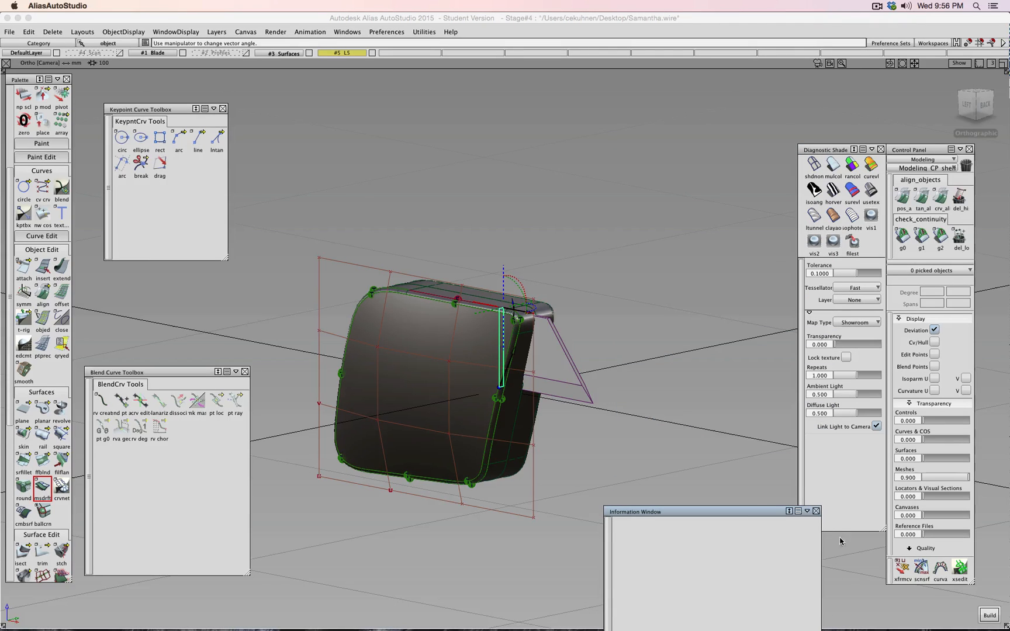
{"action": "left_click", "coordinate": [987, 615]}
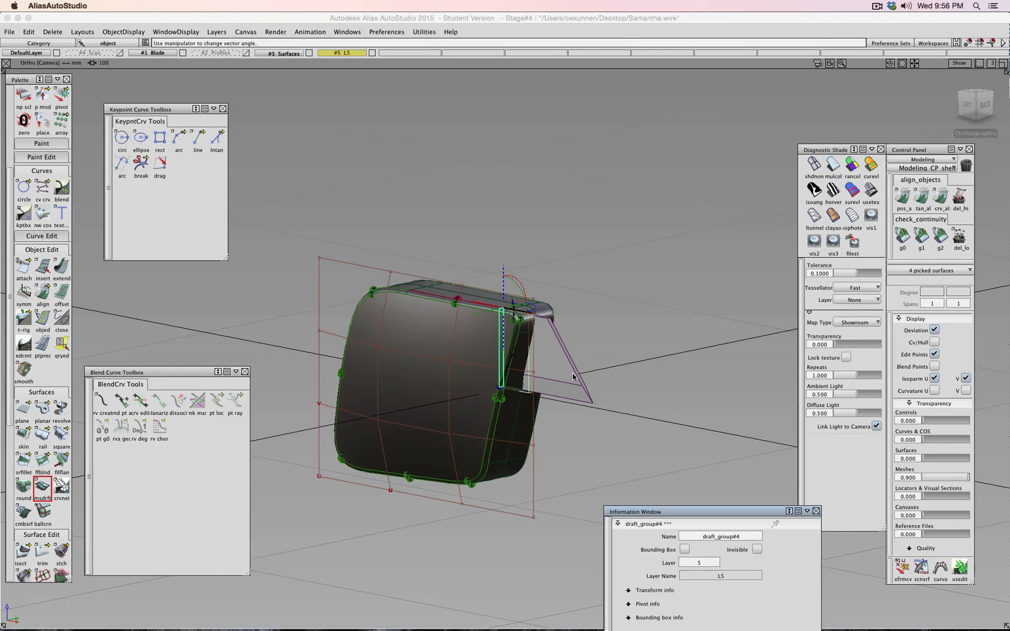
{"action": "scroll", "coordinate": [687, 500], "scroll_direction": "up", "scroll_amount": 5}
{"action": "left_click_drag", "start_coordinate": [699, 513], "coordinate": [782, 93]}
- Switch to wireframe and reopen the draft surface's settings with qryed
{"action": "left_click", "coordinate": [620, 127]}
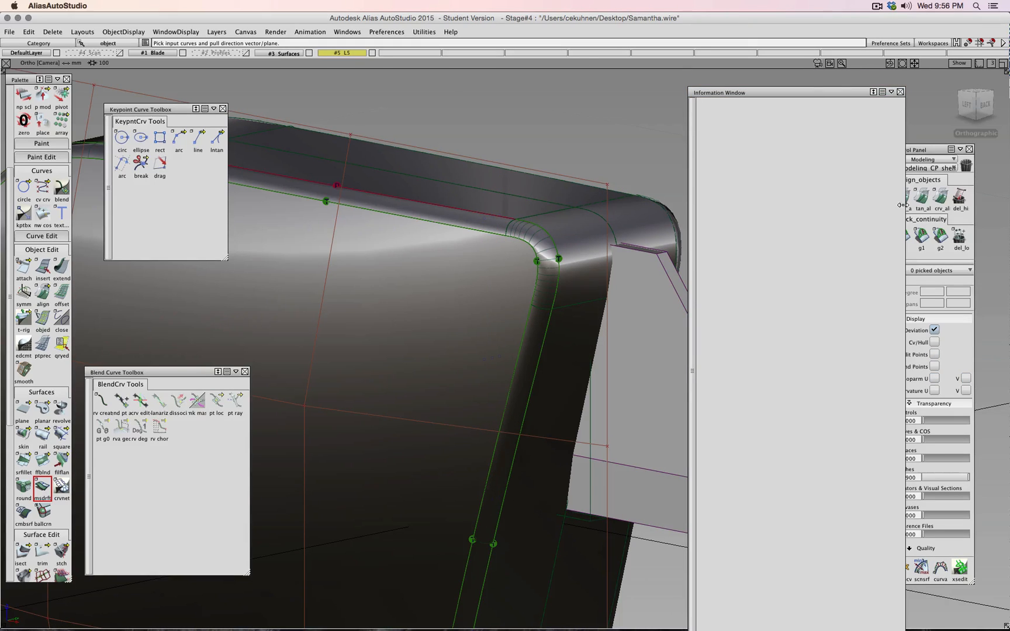
{"action": "left_click", "coordinate": [890, 93]}
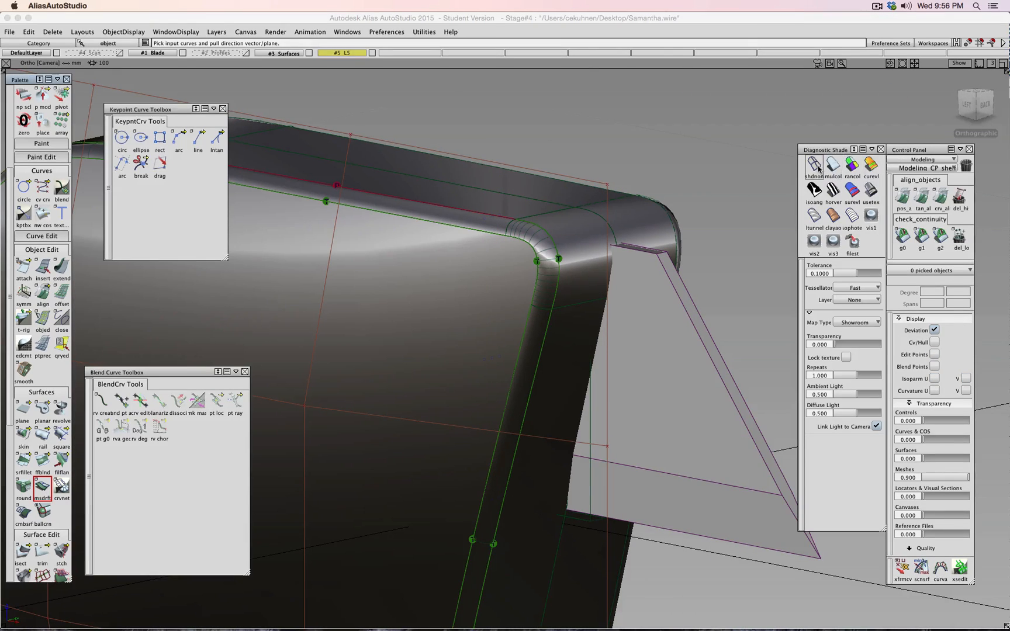
{"action": "left_click", "coordinate": [814, 166]}
{"action": "left_click_drag", "start_coordinate": [689, 170], "coordinate": [689, 147], "text": "ctrl+shift"}
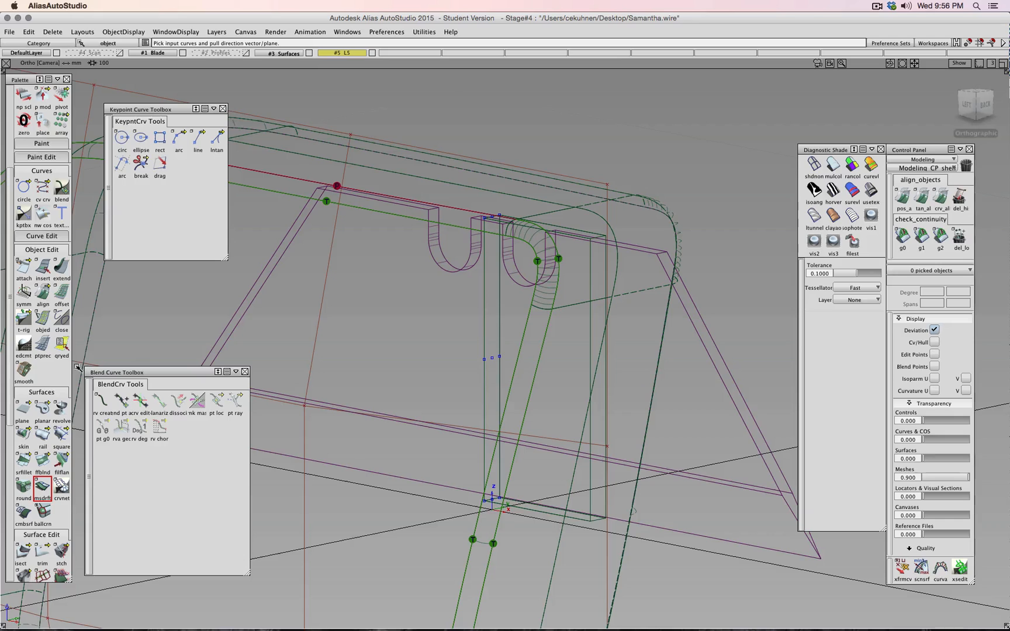
{"action": "left_click", "coordinate": [64, 347]}
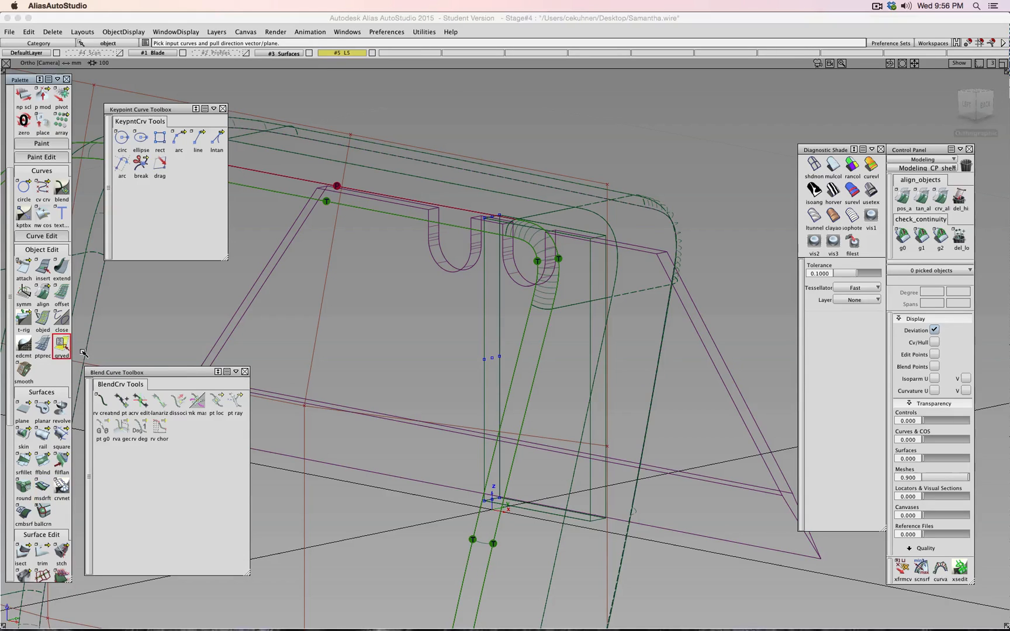
{"action": "left_click", "coordinate": [589, 525]}
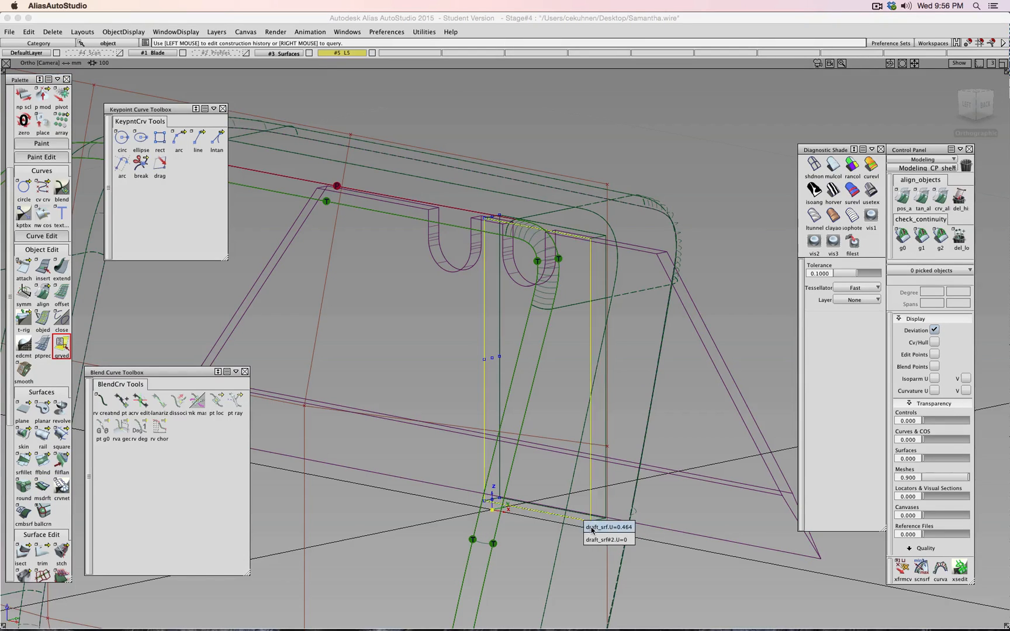
{"action": "left_click", "coordinate": [593, 538]}
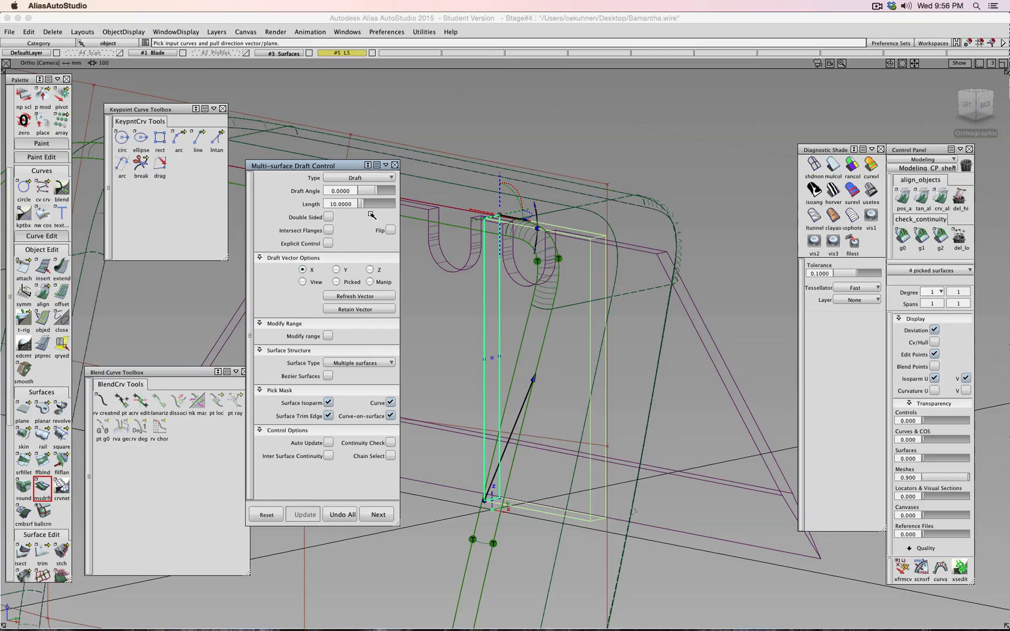
- Lengthen the draft to 25 with Auto Update and apply multi-colour shading
{"action": "left_click_drag", "start_coordinate": [366, 211], "coordinate": [369, 206]}
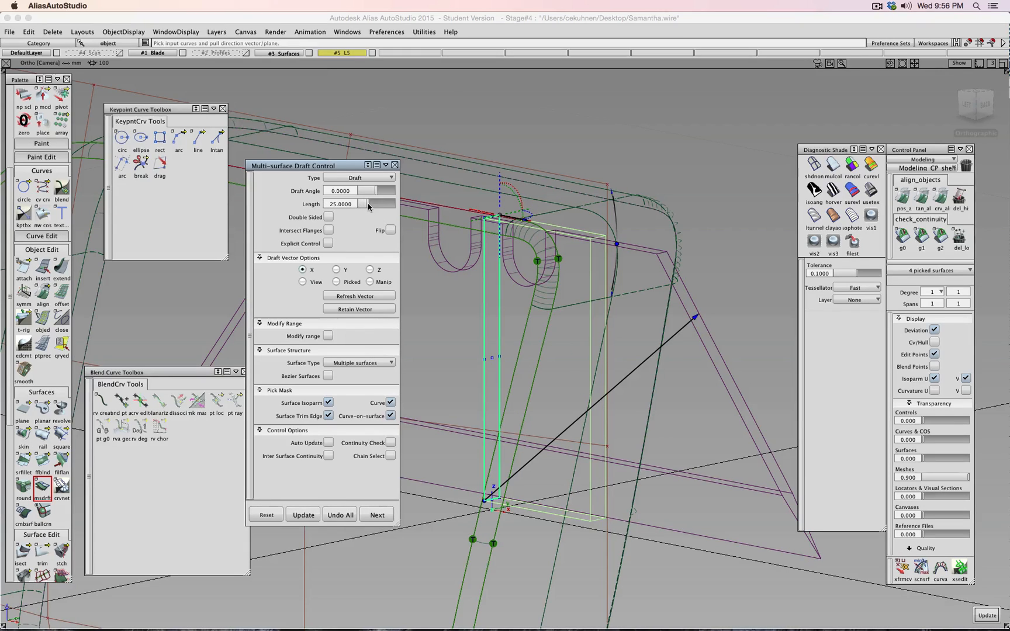
{"action": "left_click", "coordinate": [329, 443]}
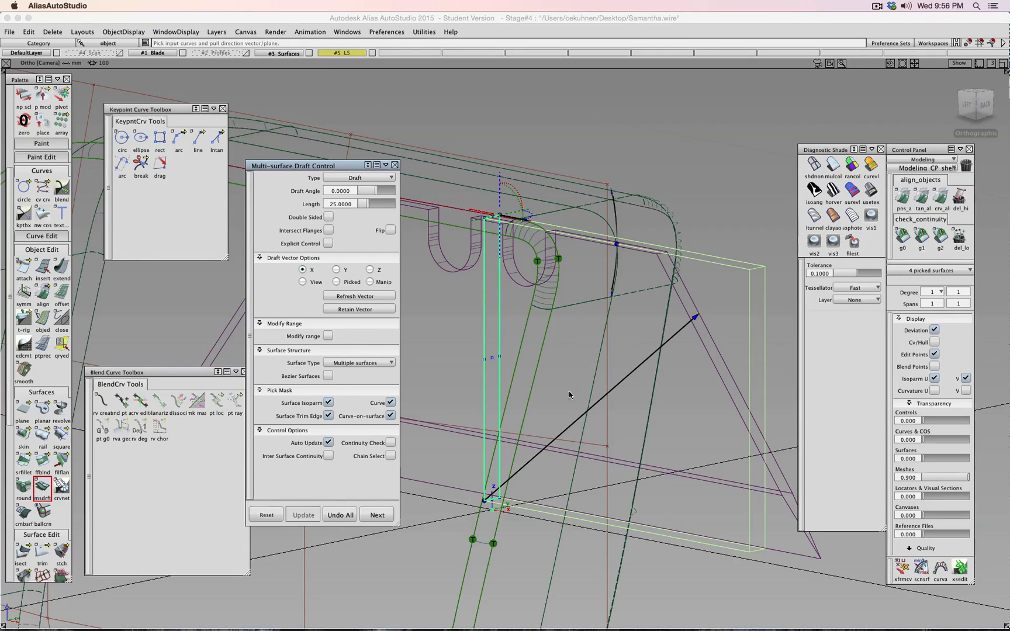
{"action": "left_click", "coordinate": [829, 166]}
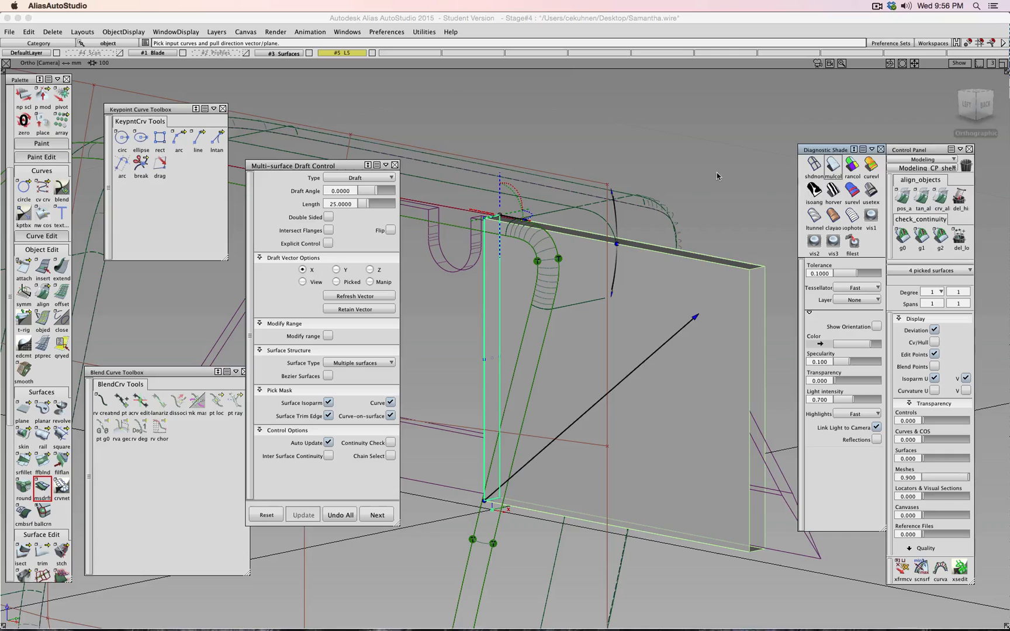
{"action": "left_click_drag", "start_coordinate": [719, 175], "coordinate": [759, 173], "text": "shift+super"}
{"action": "left_click", "coordinate": [829, 166]}
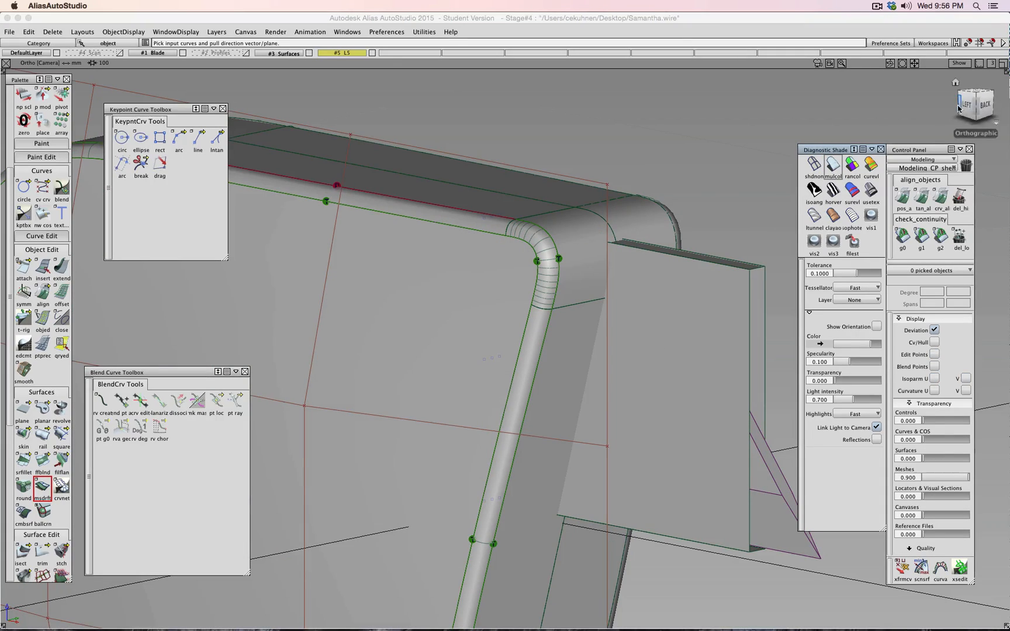
{"action": "mouse_move", "coordinate": [972, 105]}
{"action": "left_mouse_down"}
{"action": "mouse_move", "coordinate": [931, 79]}
{"action": "mouse_move", "coordinate": [886, 89]}
{"action": "mouse_move", "coordinate": [968, 112]}
{"action": "mouse_move", "coordinate": [982, 106]}
{"action": "left_mouse_up"}
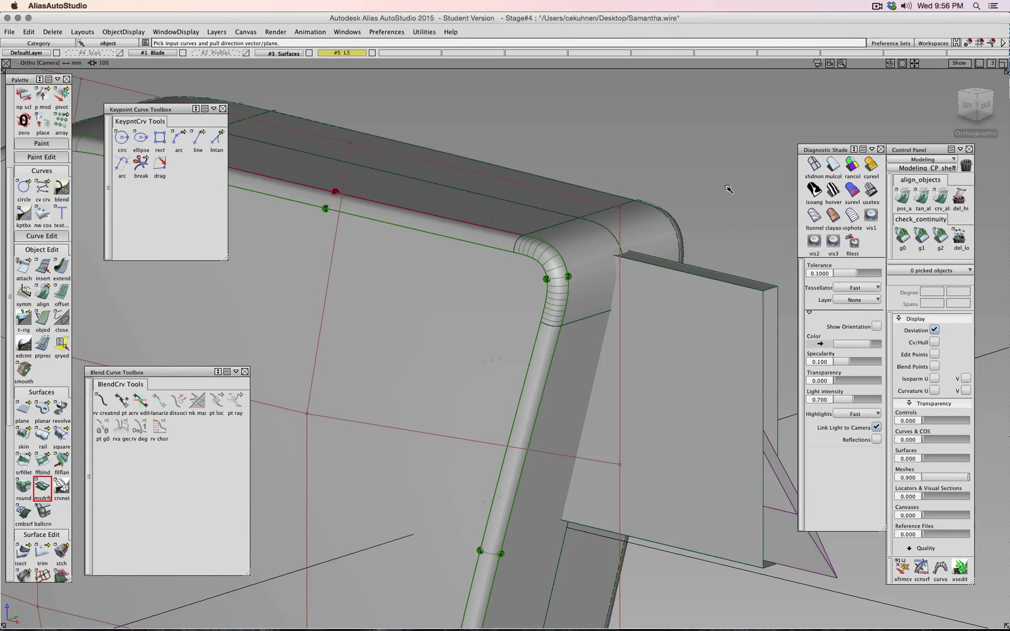
- Assign the four draft surfaces to layer #3 Surfaces
{"action": "left_click_drag", "start_coordinate": [727, 188], "coordinate": [730, 213], "text": "ctrl+shift"}
{"action": "left_click", "coordinate": [730, 293]}
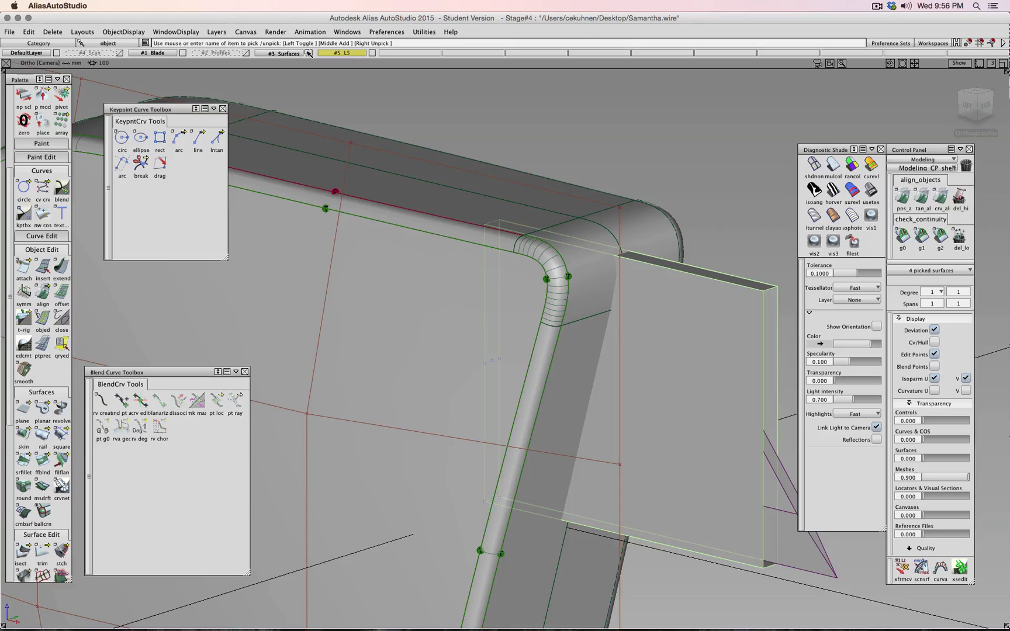
{"action": "left_click_drag", "start_coordinate": [286, 52], "coordinate": [286, 64]}
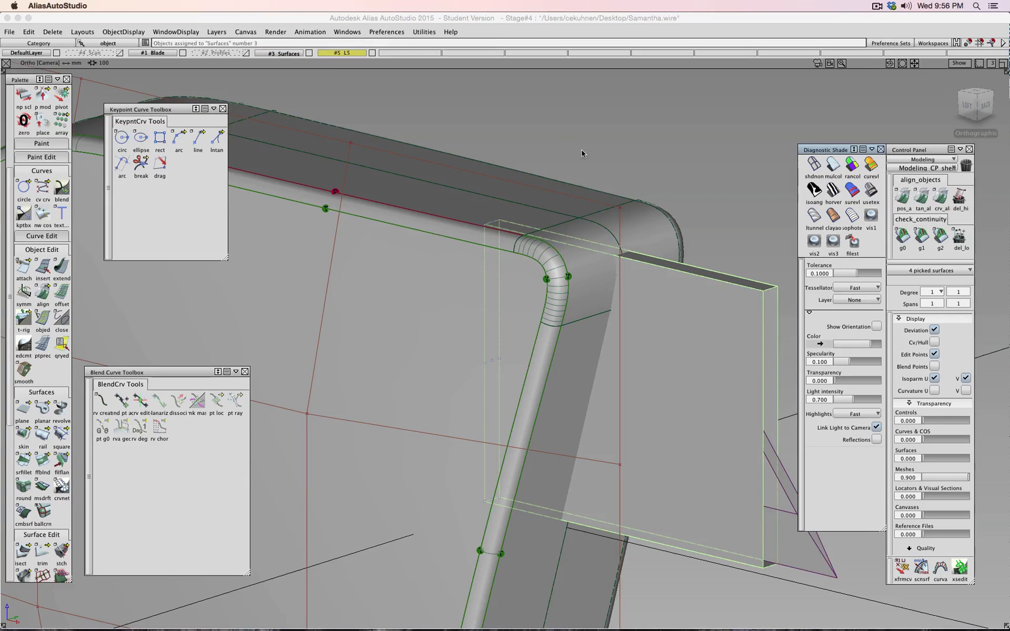
{"action": "left_click_drag", "start_coordinate": [579, 174], "coordinate": [581, 136], "text": "ctrl+shift"}
{"action": "left_click", "coordinate": [23, 552]}
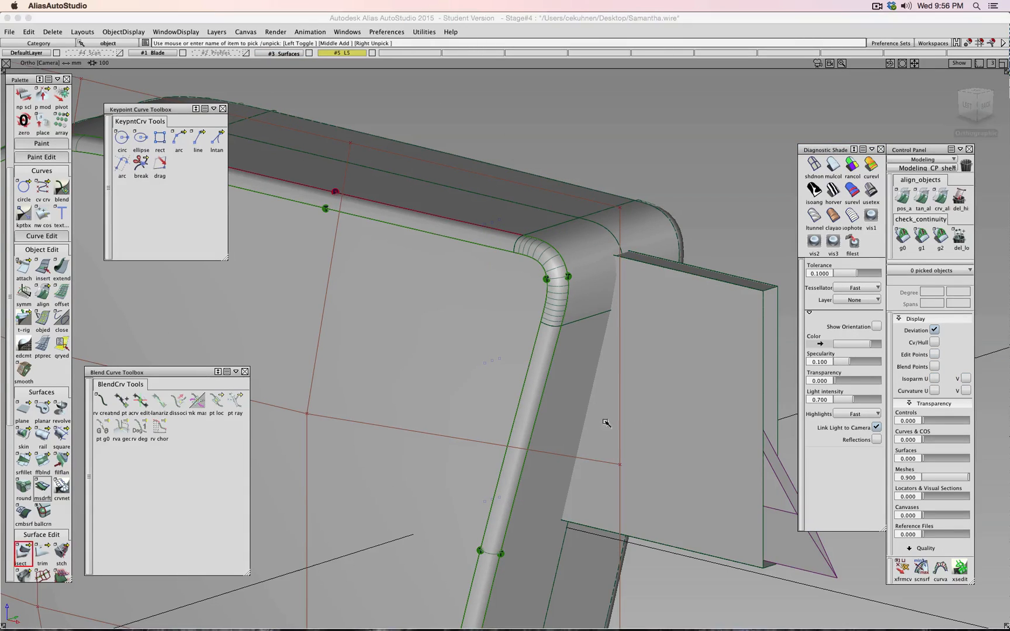
- Make the Surfaces layer active and hide layer L5
{"action": "left_click", "coordinate": [713, 298]}
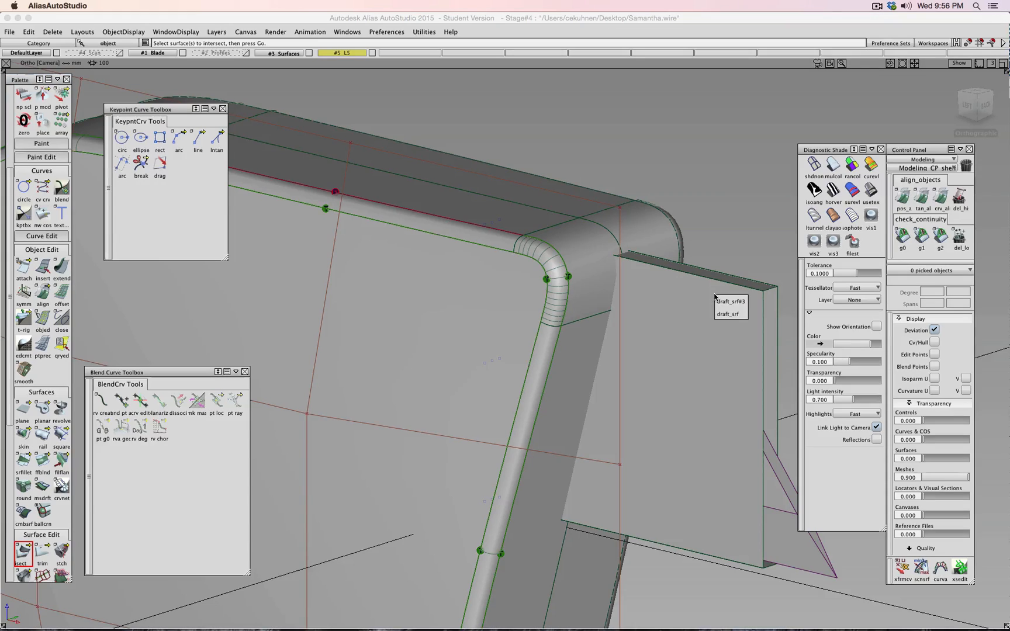
{"action": "left_click", "coordinate": [729, 302]}
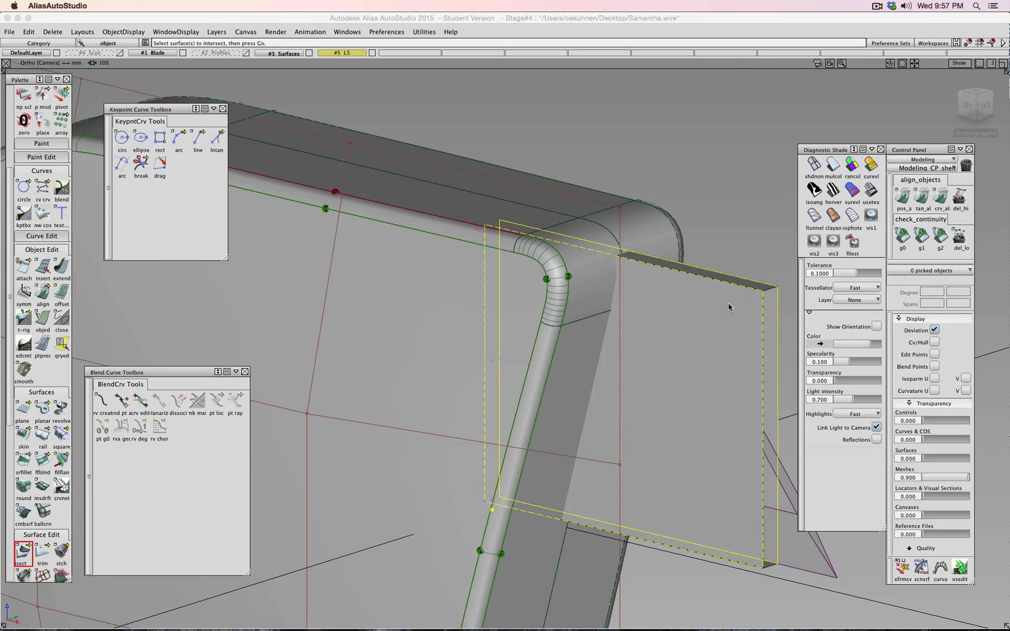
{"action": "left_click_drag", "start_coordinate": [754, 241], "coordinate": [757, 283], "text": "ctrl+shift"}
{"action": "left_click", "coordinate": [757, 285]}
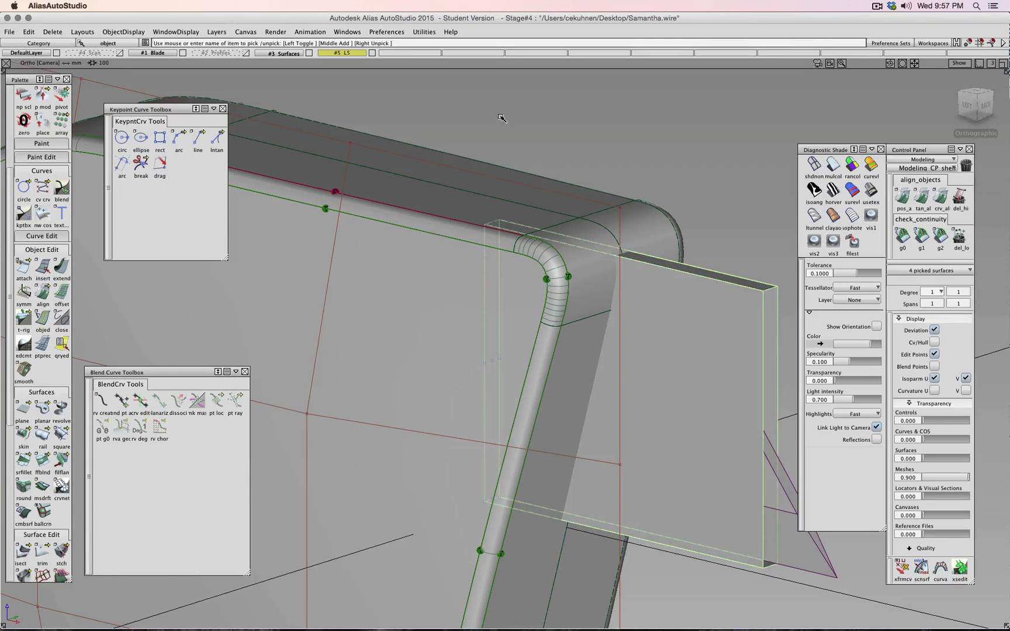
{"action": "left_click", "coordinate": [309, 53]}
{"action": "left_click", "coordinate": [367, 52]}
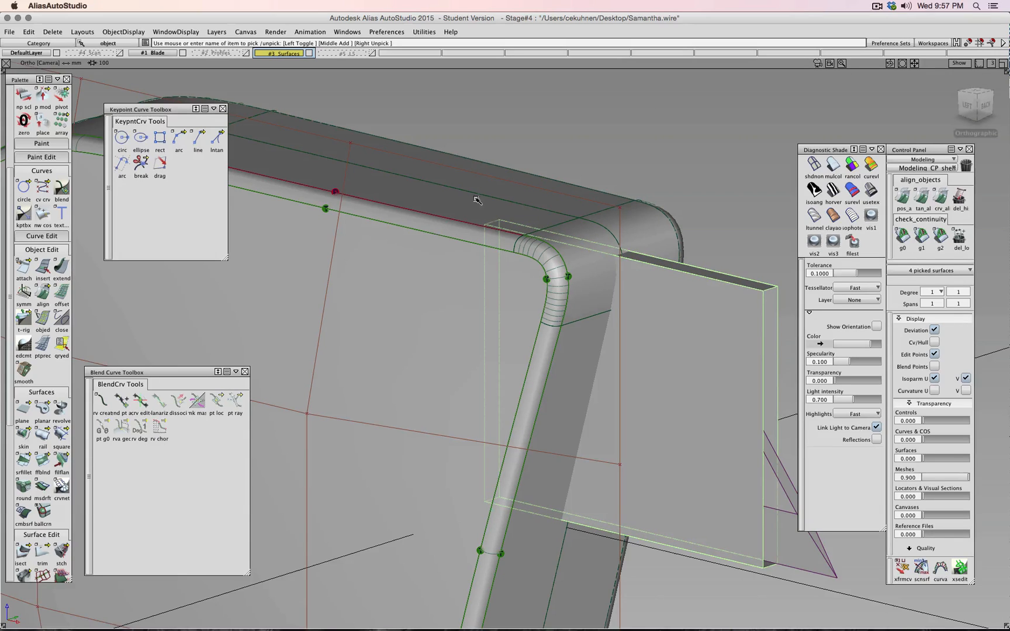
{"action": "left_click", "coordinate": [331, 286]}
- Intersect draft_piece#2 and the strip beside the tube against draft_srf
{"action": "left_click", "coordinate": [23, 553]}
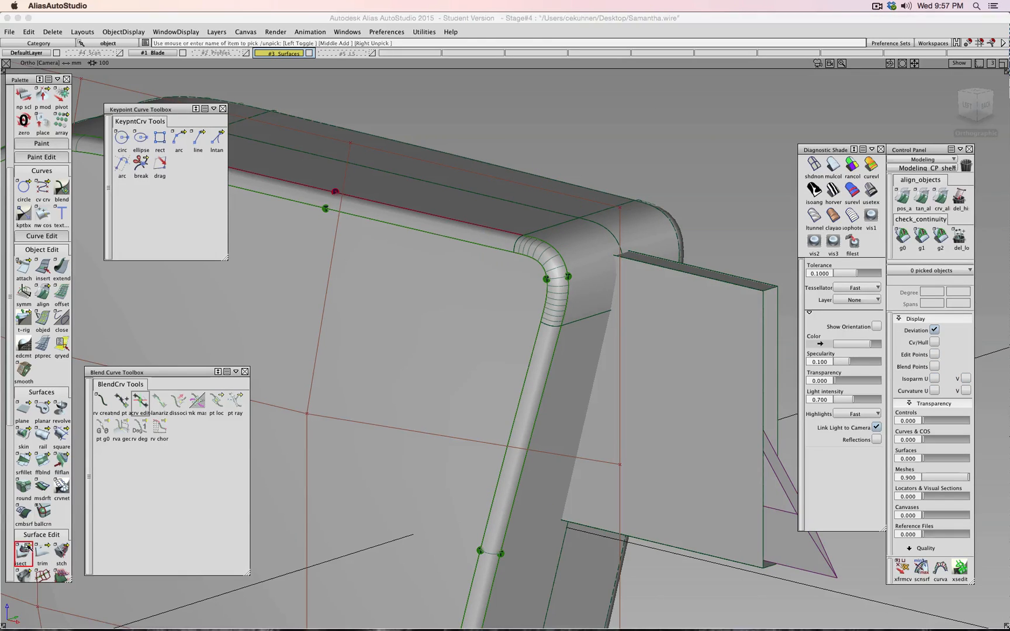
{"action": "left_click", "coordinate": [588, 284]}
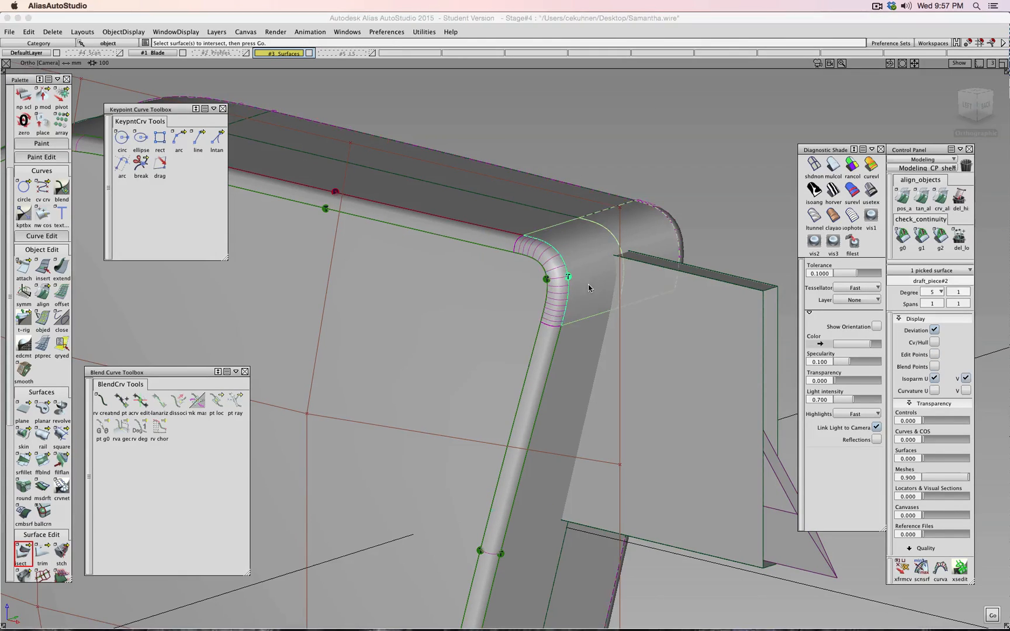
{"action": "left_click", "coordinate": [589, 351]}
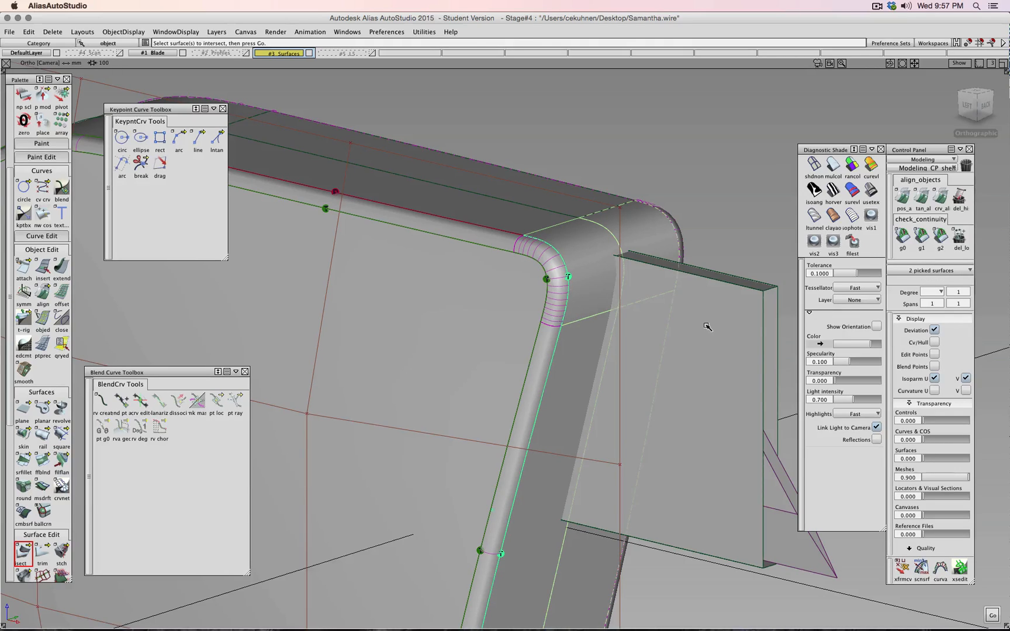
{"action": "key", "text": "Return"}
{"action": "left_click", "coordinate": [760, 314]}
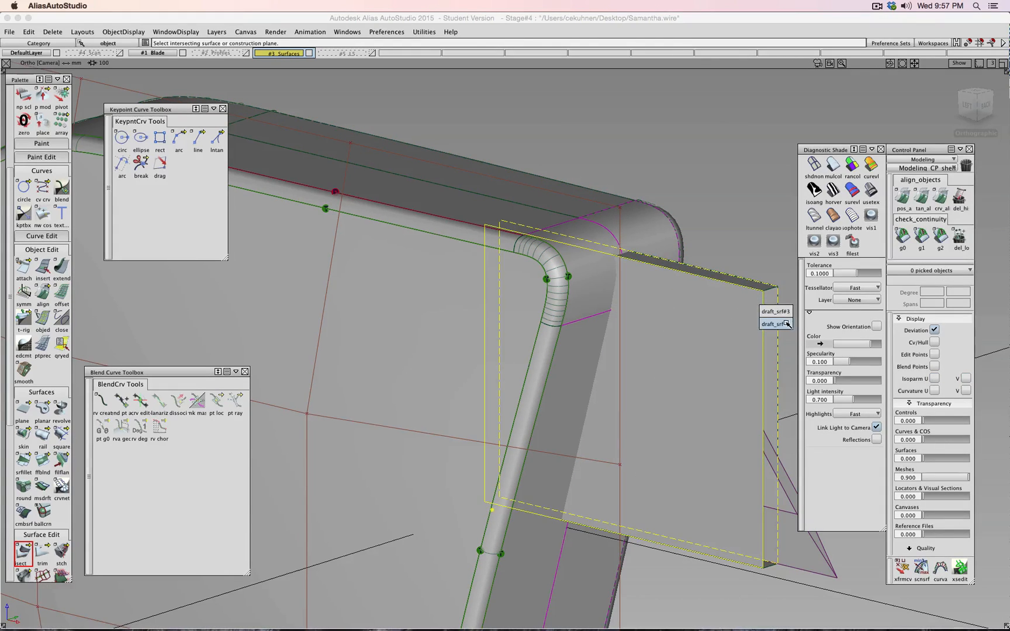
{"action": "left_click", "coordinate": [773, 324]}
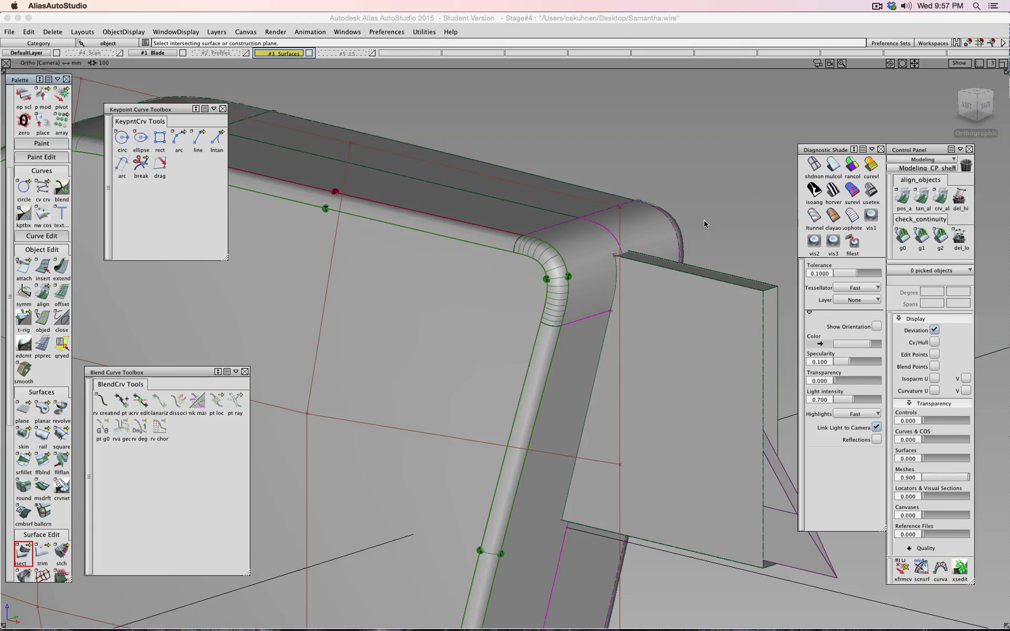
{"action": "left_click_drag", "start_coordinate": [703, 220], "coordinate": [603, 272], "text": "alt+shift"}
{"action": "right_click_drag", "start_coordinate": [602, 272], "coordinate": [630, 267], "text": "alt+shift"}
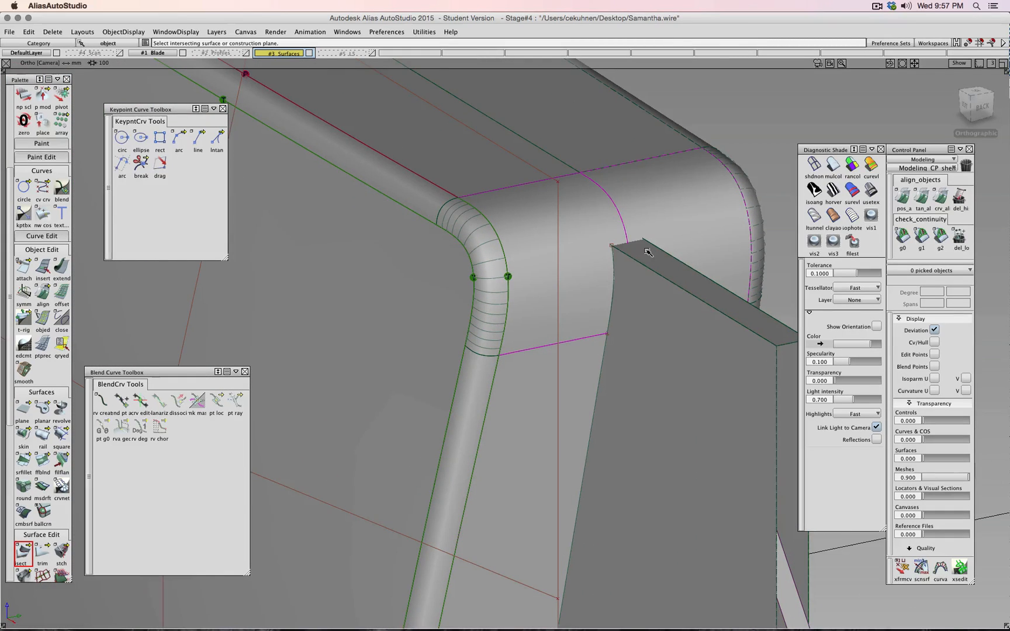
{"action": "left_click_drag", "start_coordinate": [641, 251], "coordinate": [625, 380], "text": "alt+shift"}
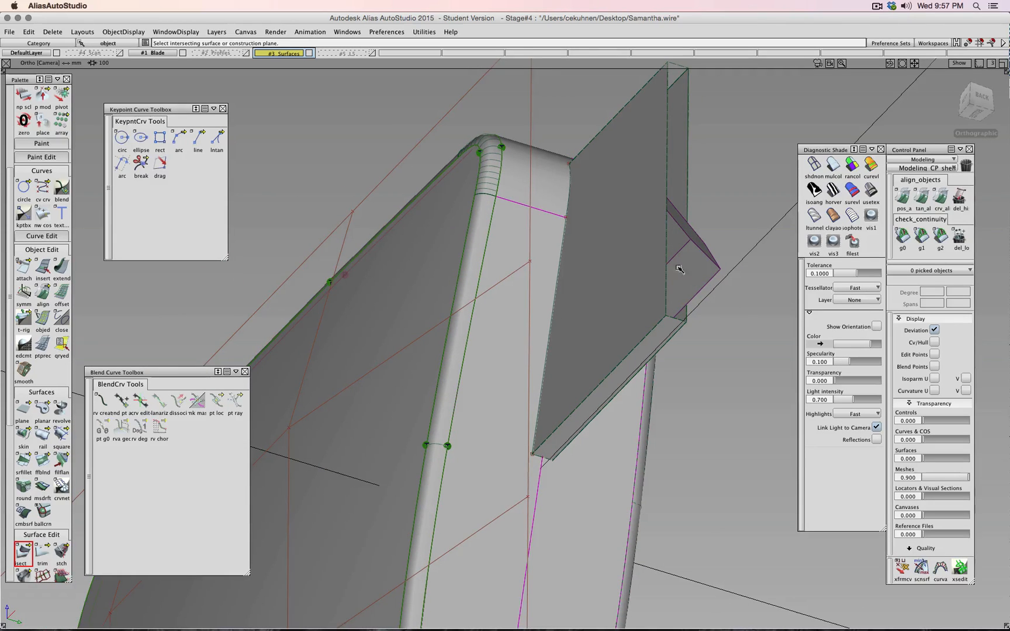
{"action": "left_click", "coordinate": [400, 136], "text": "ctrl+shift"}
{"action": "type", "text": "zz"}
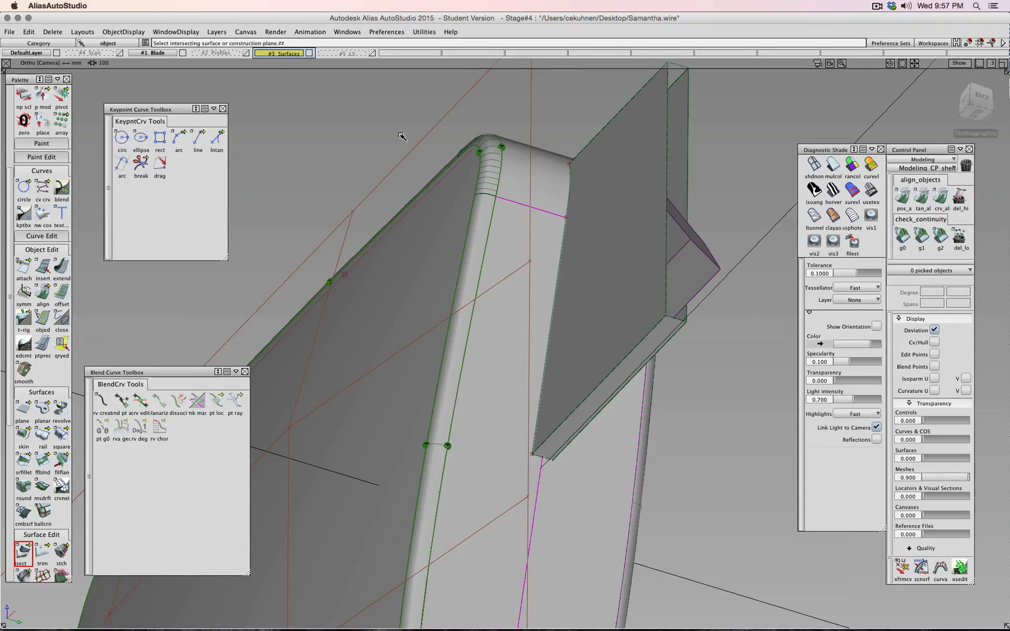
- Delete the four draft surfaces and pick the surfaces around the rounded corner
{"action": "left_click_drag", "start_coordinate": [570, 156], "coordinate": [625, 349], "text": "alt+shift"}
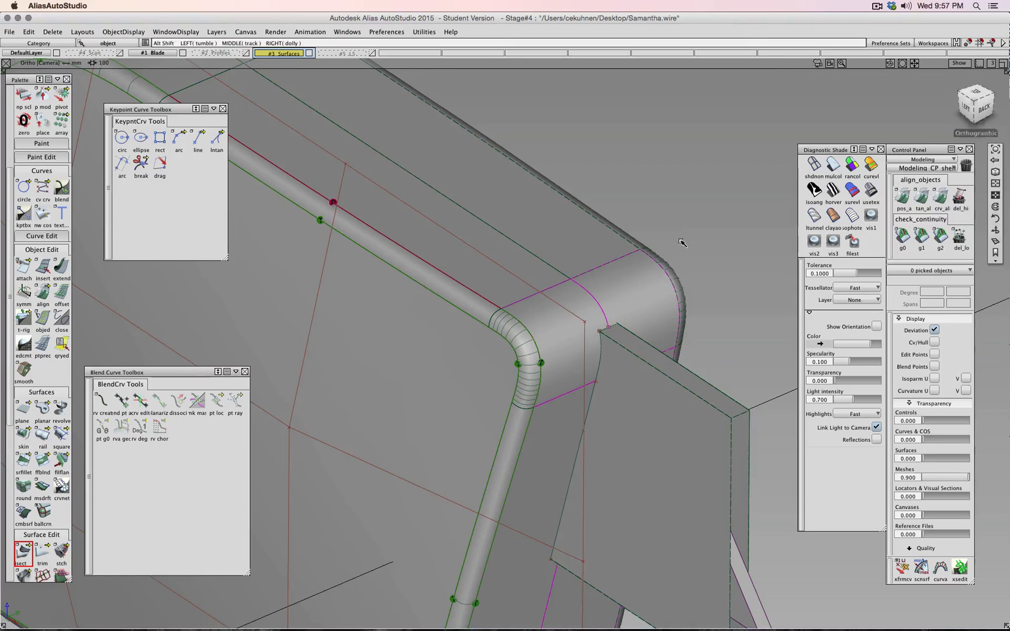
{"action": "left_click_drag", "start_coordinate": [683, 242], "coordinate": [576, 219], "text": "alt+shift"}
{"action": "left_click_drag", "start_coordinate": [659, 227], "coordinate": [660, 202], "text": "ctrl+shift"}
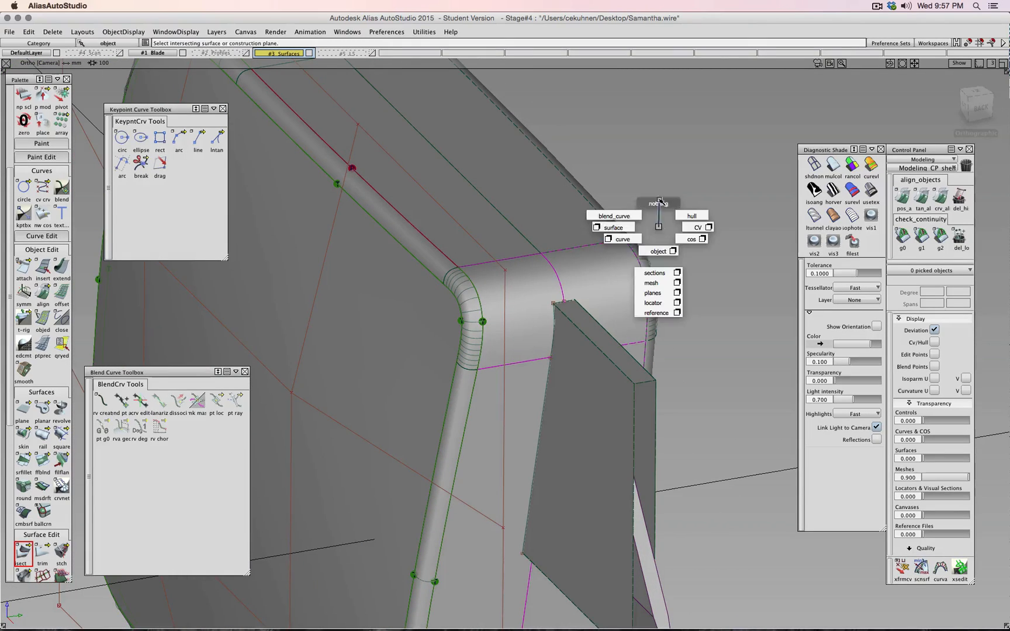
{"action": "left_click", "coordinate": [633, 401]}
{"action": "left_click_drag", "start_coordinate": [712, 368], "coordinate": [713, 344], "text": "ctrl+shift"}
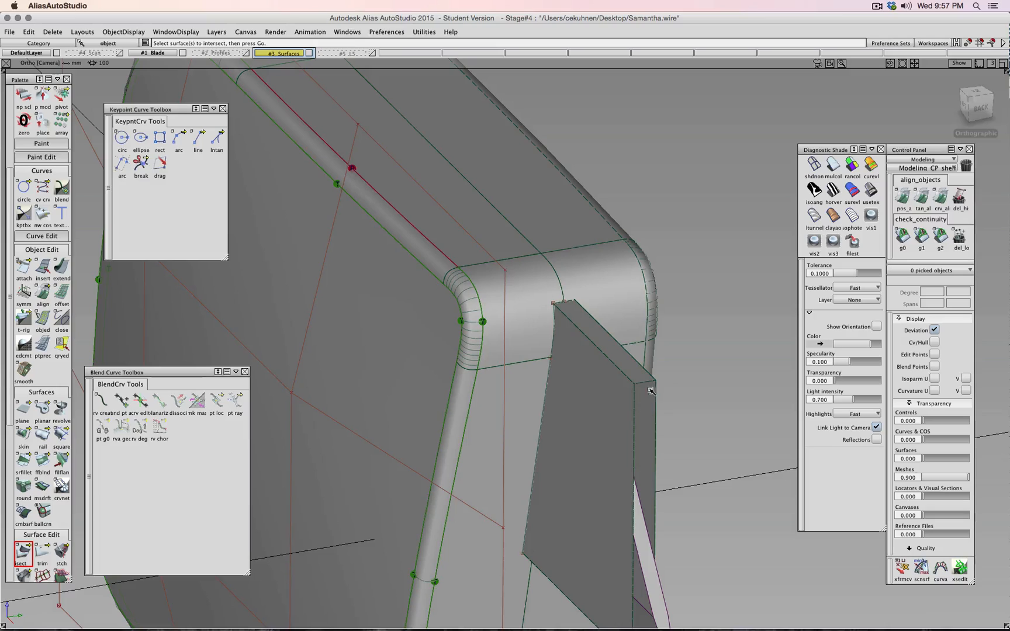
{"action": "left_click", "coordinate": [638, 391]}
{"action": "left_click_drag", "start_coordinate": [697, 388], "coordinate": [622, 388], "text": "ctrl+shift"}
{"action": "left_click", "coordinate": [660, 397]}
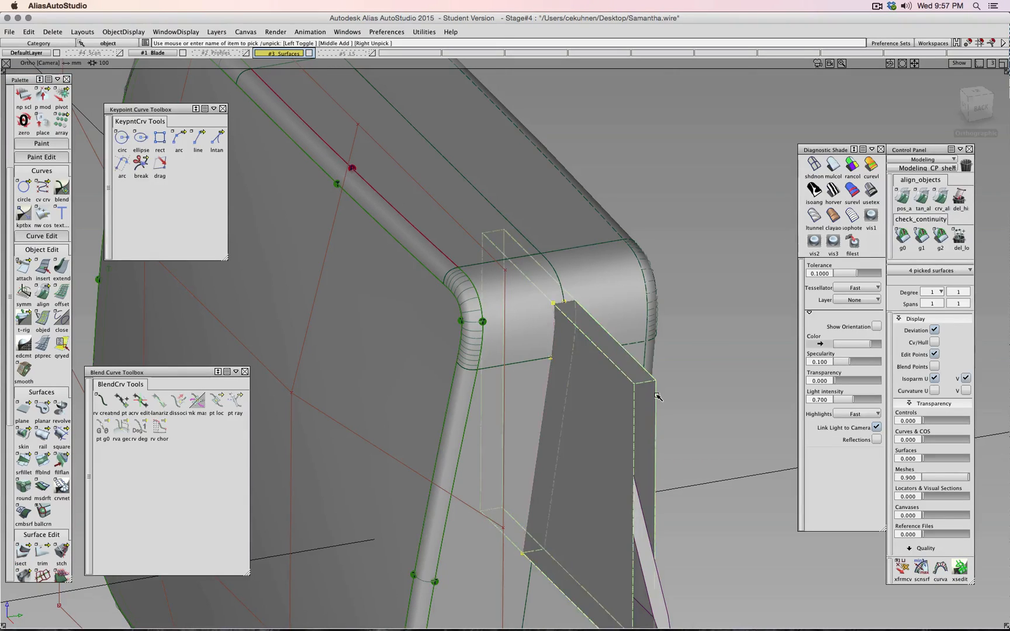
{"action": "key", "text": "Delete"}
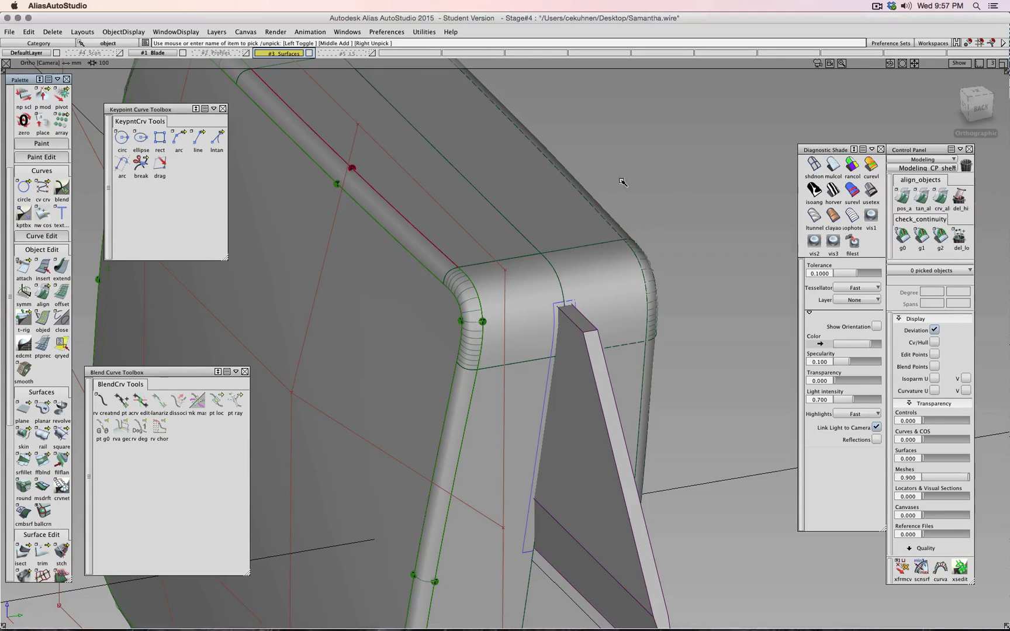
{"action": "left_click_drag", "start_coordinate": [622, 182], "coordinate": [630, 203], "text": "ctrl+shift"}
{"action": "left_click_drag", "start_coordinate": [449, 250], "coordinate": [587, 460]}
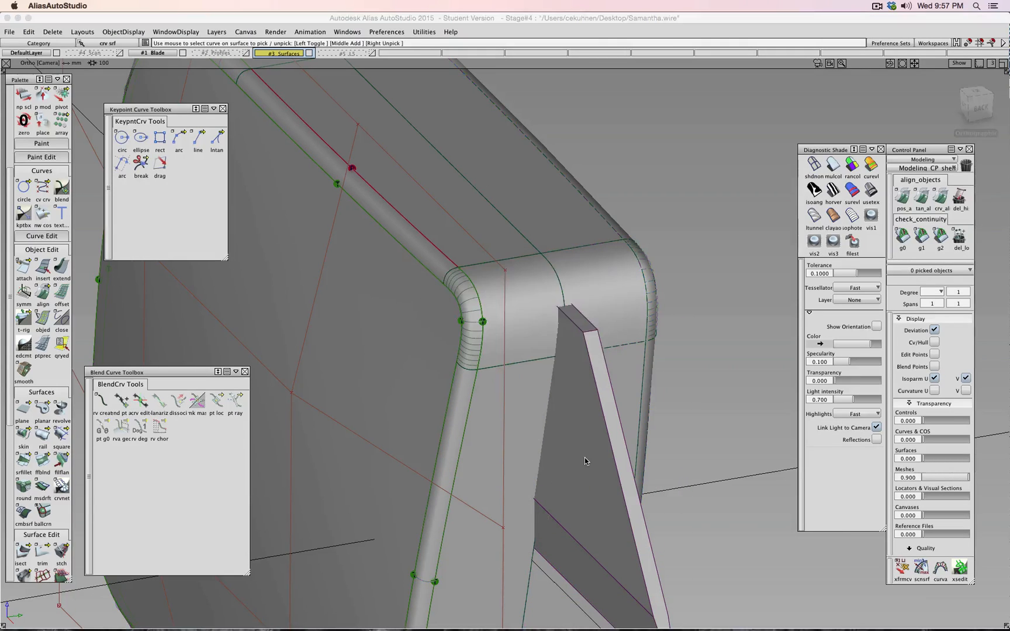
- On active layer L5 with Surfaces hidden, draft surfaces from the blade's vertical curve and top edge
{"action": "left_click", "coordinate": [372, 53]}
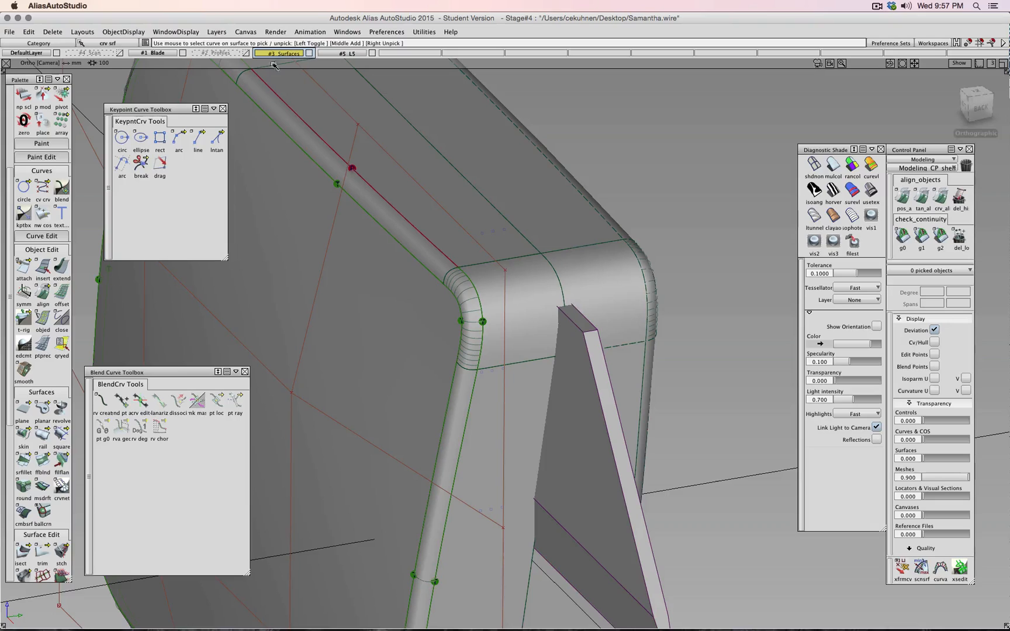
{"action": "left_click", "coordinate": [323, 55]}
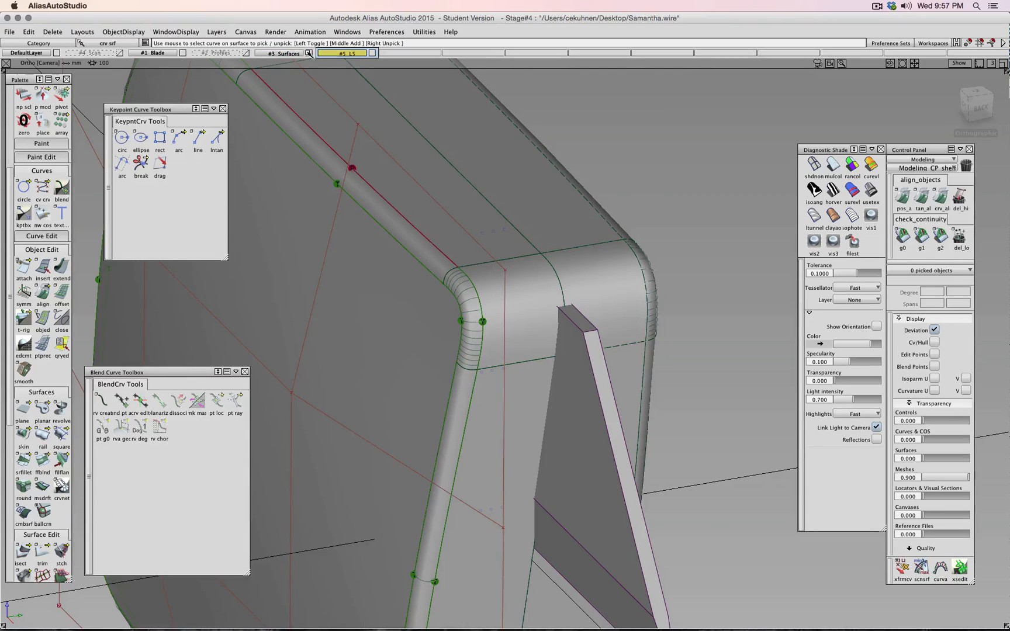
{"action": "left_click", "coordinate": [309, 53]}
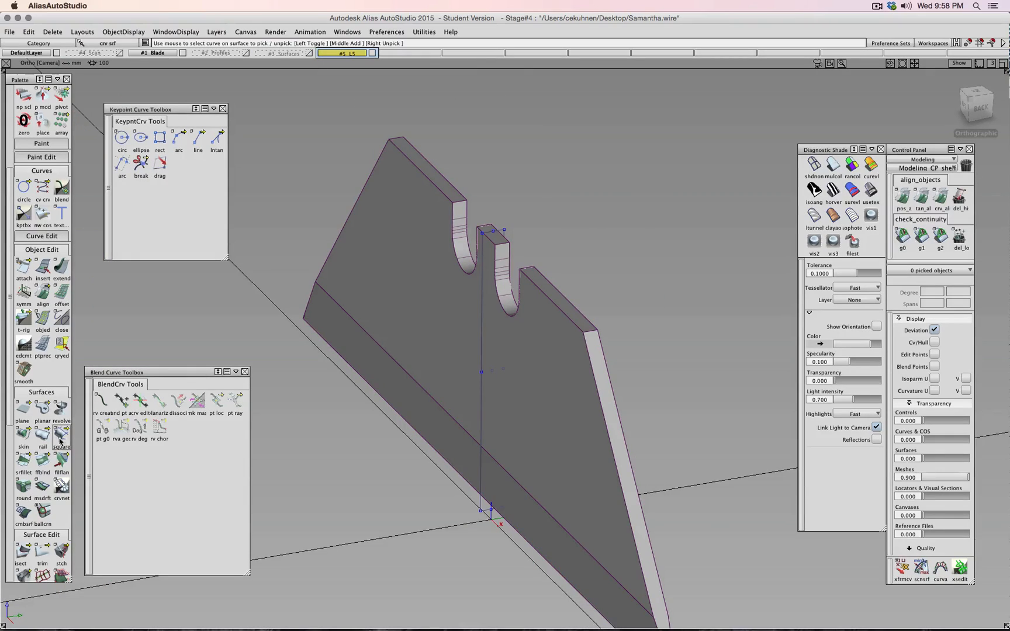
{"action": "left_click", "coordinate": [42, 487]}
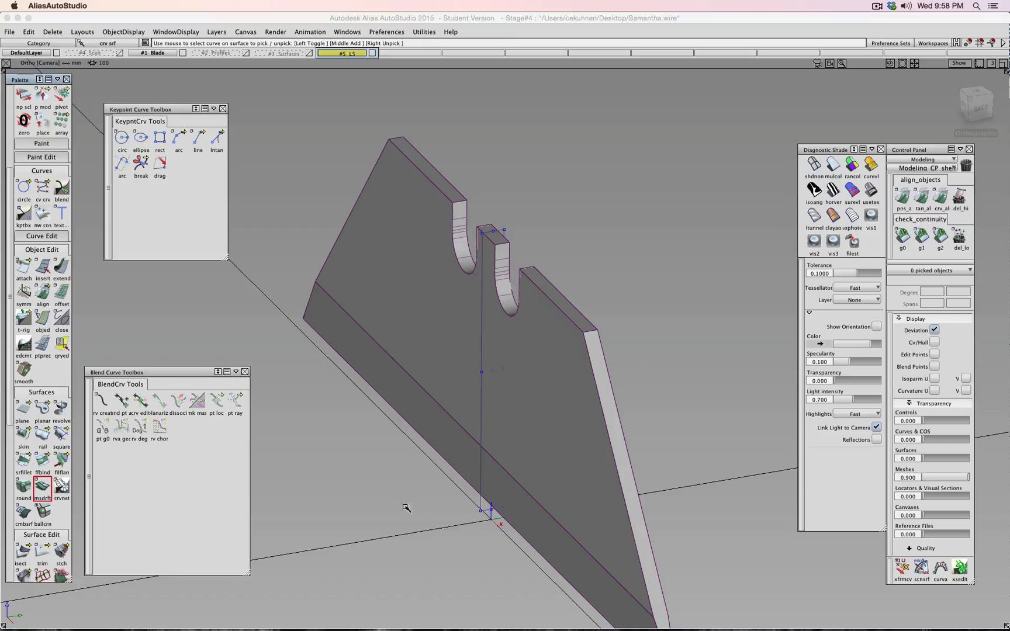
{"action": "left_click", "coordinate": [480, 513]}
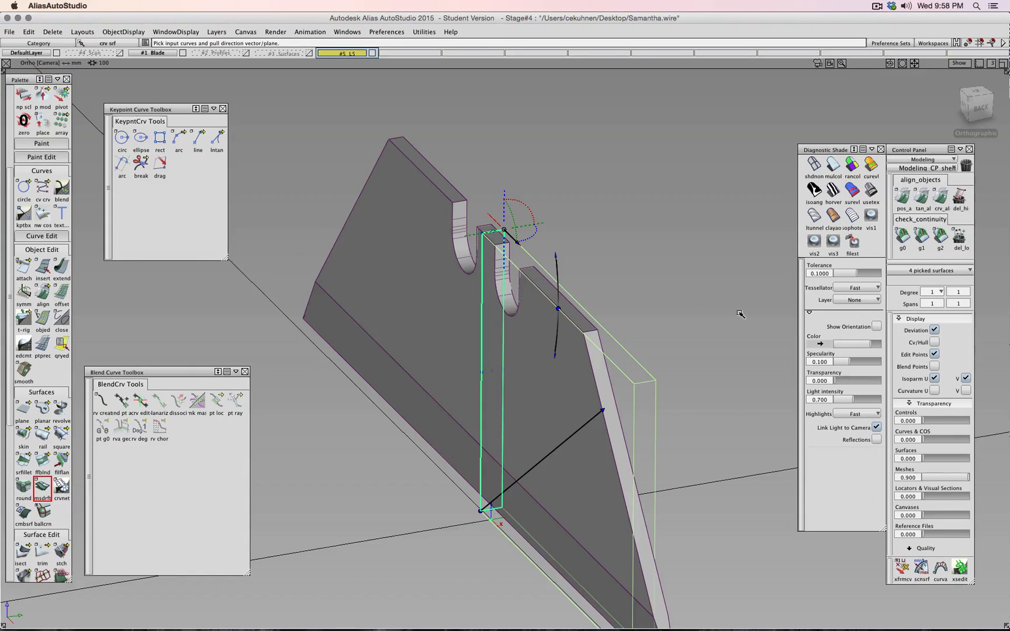
{"action": "left_click_drag", "start_coordinate": [704, 305], "coordinate": [374, 246], "text": "ctrl+shift"}
{"action": "left_click", "coordinate": [649, 381]}
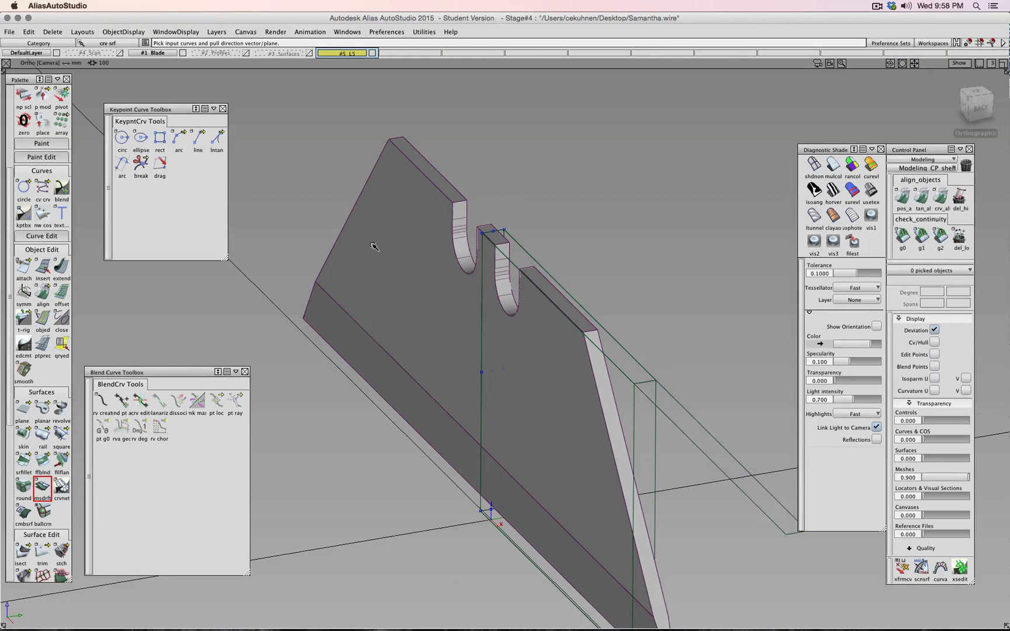
- Delete draft_srf#5 and show the Surfaces layer again
{"action": "left_click_drag", "start_coordinate": [255, 339], "coordinate": [304, 351], "text": "ctrl+shift"}
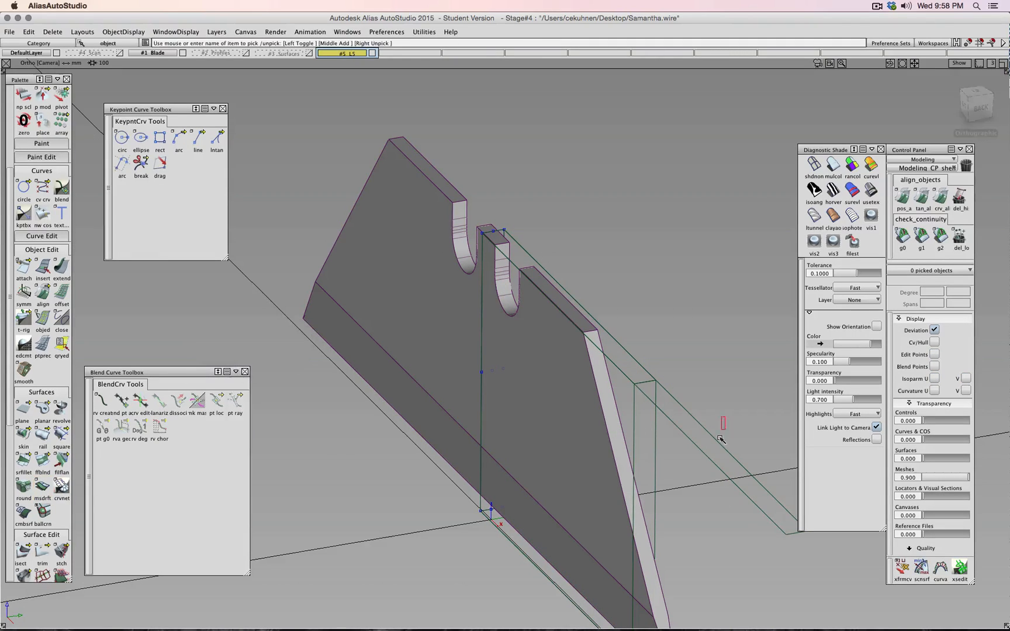
{"action": "left_click", "coordinate": [714, 483]}
{"action": "key", "text": "Delete"}
{"action": "mouse_move", "coordinate": [714, 374]}
{"action": "left_mouse_down", "text": "ctrl+shift"}
{"action": "mouse_move", "coordinate": [658, 387]}
{"action": "mouse_move", "coordinate": [700, 396]}
{"action": "mouse_move", "coordinate": [696, 368]}
{"action": "left_mouse_up", "text": "ctrl+shift"}
{"action": "left_click", "coordinate": [656, 384]}
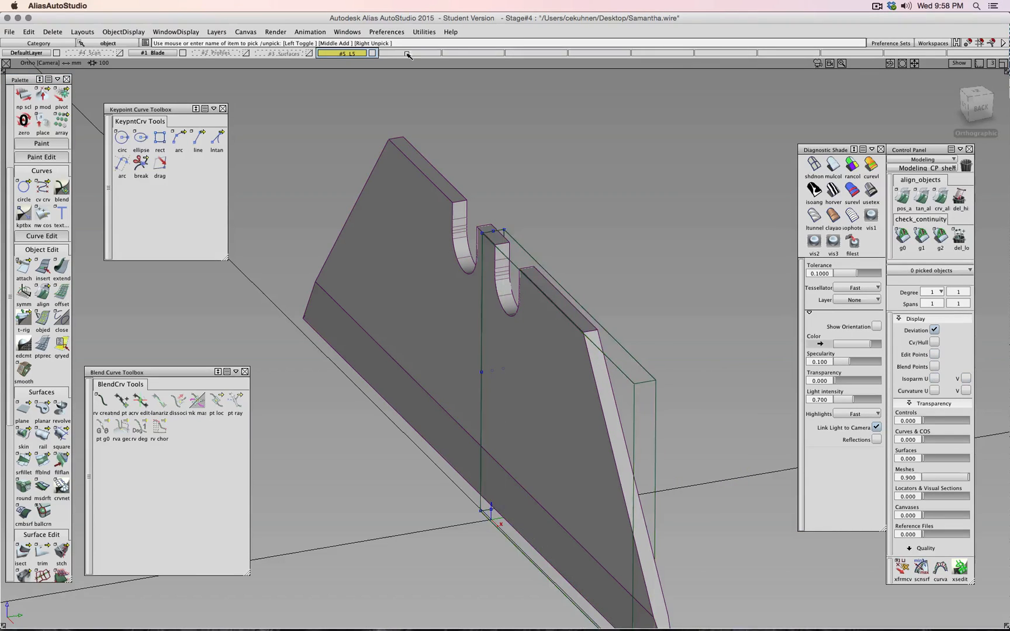
{"action": "left_click", "coordinate": [312, 53]}
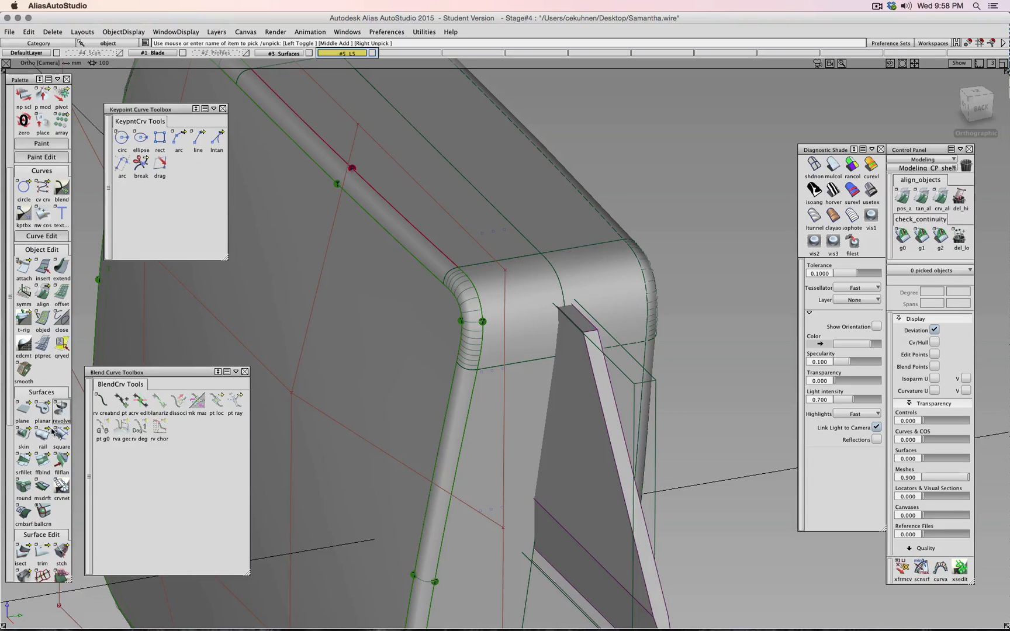
- Abandon the ambiguous intersect pick and make DefaultLayer the active layer
{"action": "left_click", "coordinate": [23, 552]}
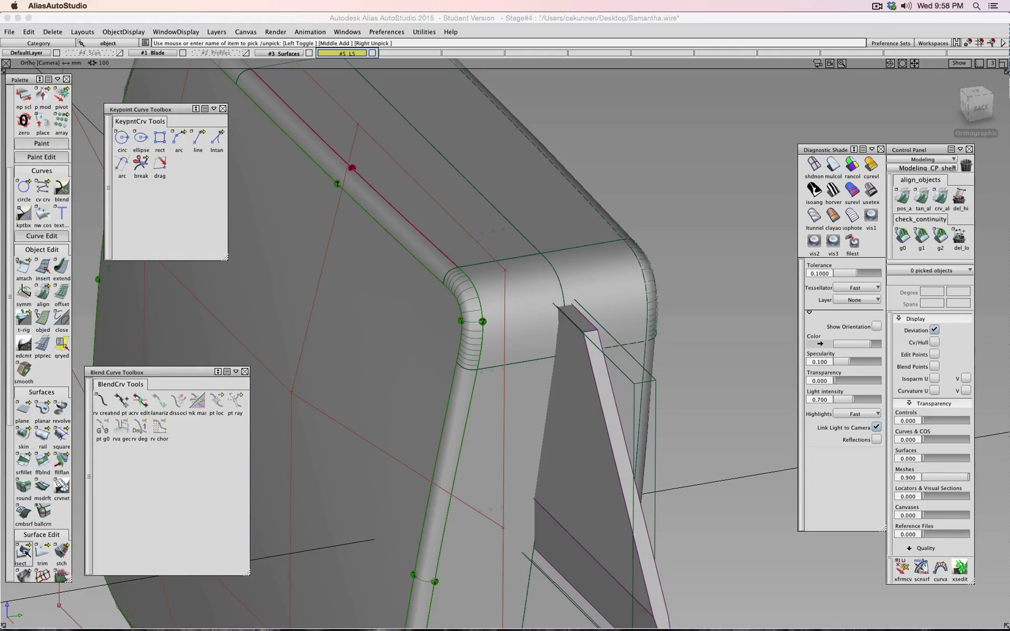
{"action": "left_click", "coordinate": [621, 374]}
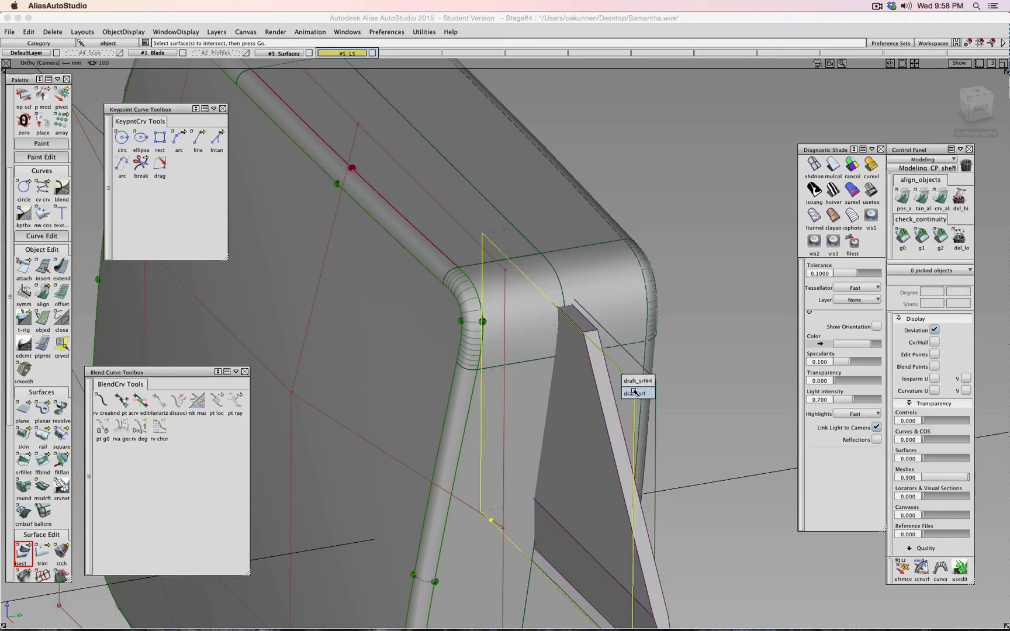
{"action": "left_click", "coordinate": [653, 316]}
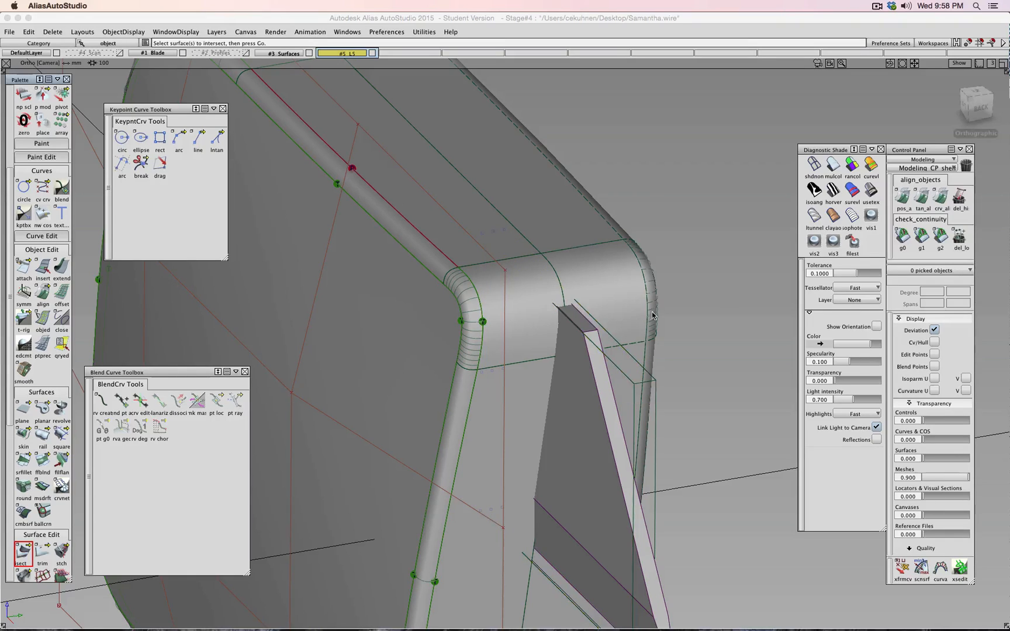
{"action": "mouse_move", "coordinate": [735, 307]}
{"action": "left_mouse_down", "text": "ctrl+shift"}
{"action": "mouse_move", "coordinate": [766, 297]}
{"action": "mouse_move", "coordinate": [742, 316]}
{"action": "left_mouse_up", "text": "ctrl+shift"}
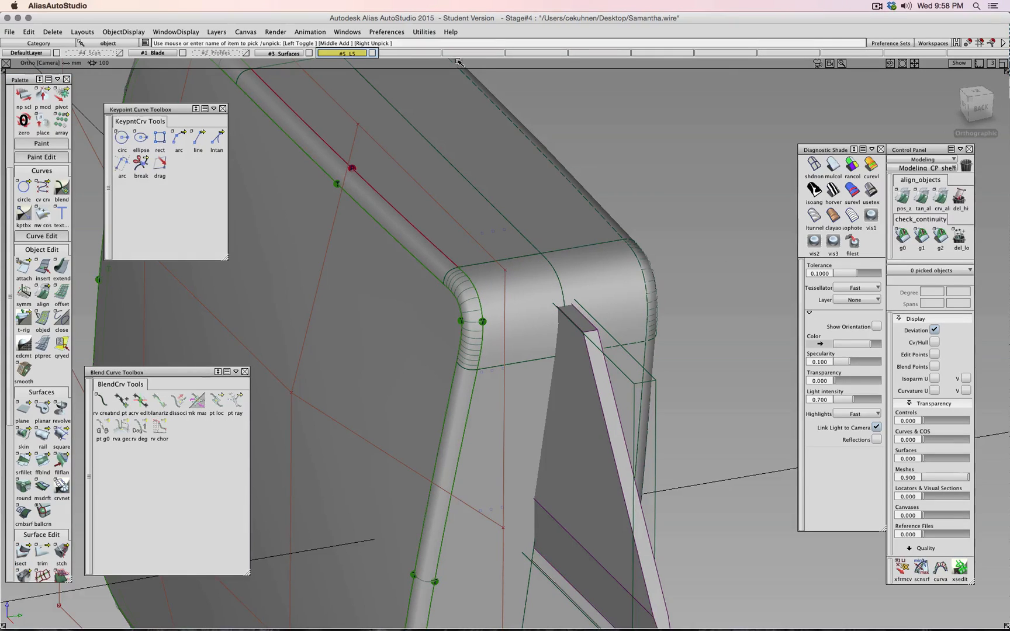
{"action": "left_click", "coordinate": [373, 53]}
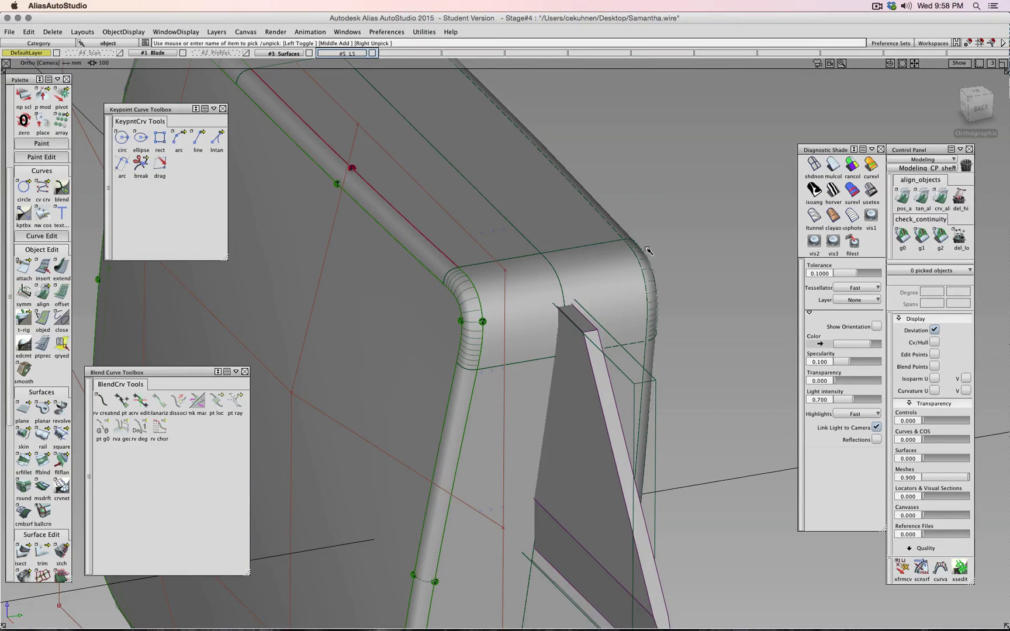
- Intersect the blade surfaces with the rounded tube shell
{"action": "left_click_drag", "start_coordinate": [648, 251], "coordinate": [691, 242], "text": "alt+shift"}
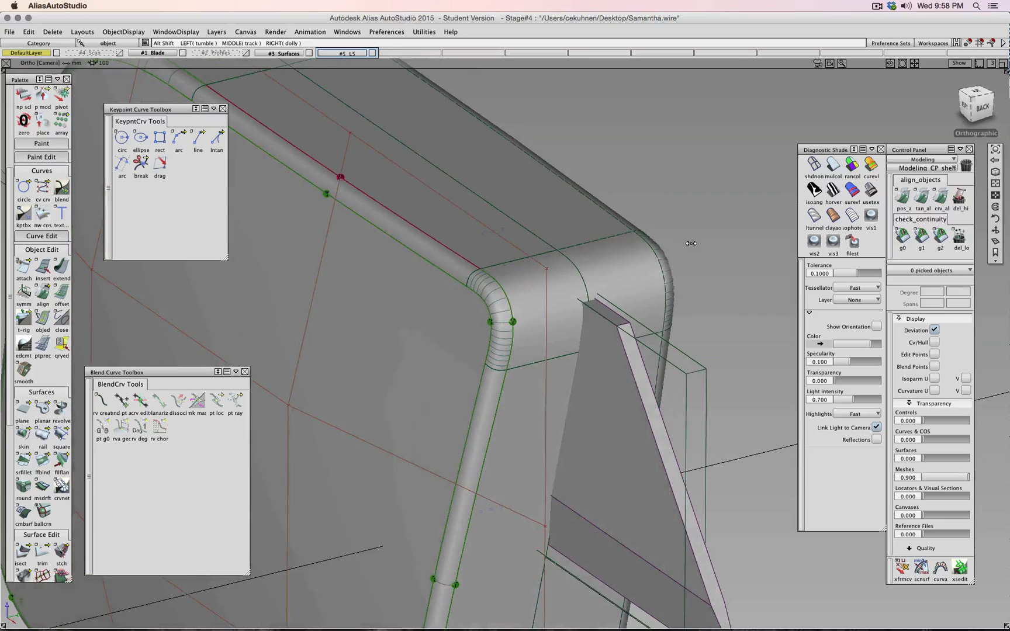
{"action": "left_click", "coordinate": [24, 555]}
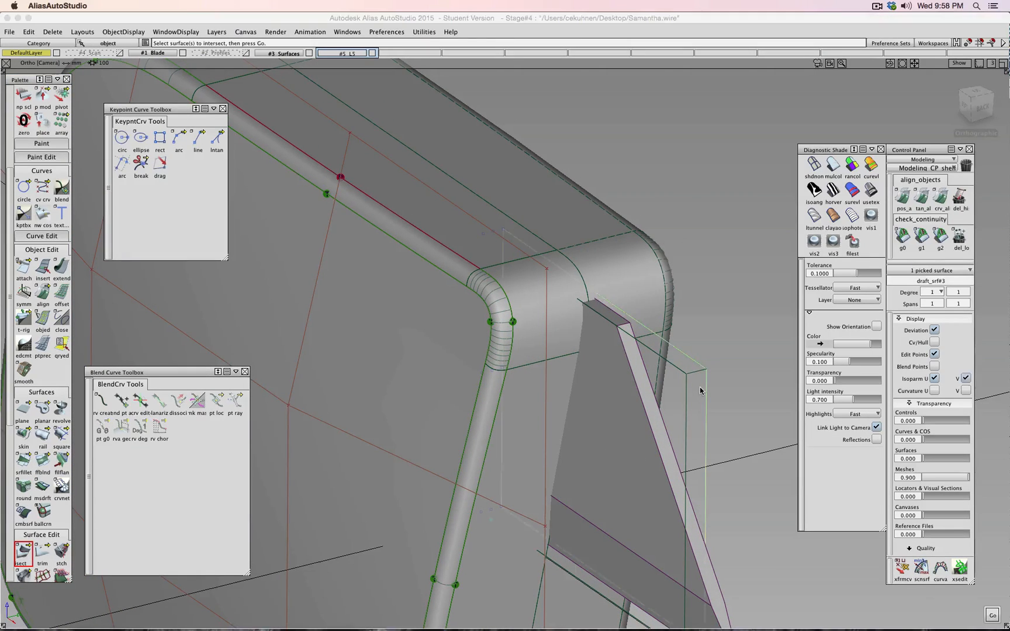
{"action": "left_click", "coordinate": [689, 364]}
{"action": "left_click_drag", "start_coordinate": [688, 364], "coordinate": [710, 462], "text": "alt+shift"}
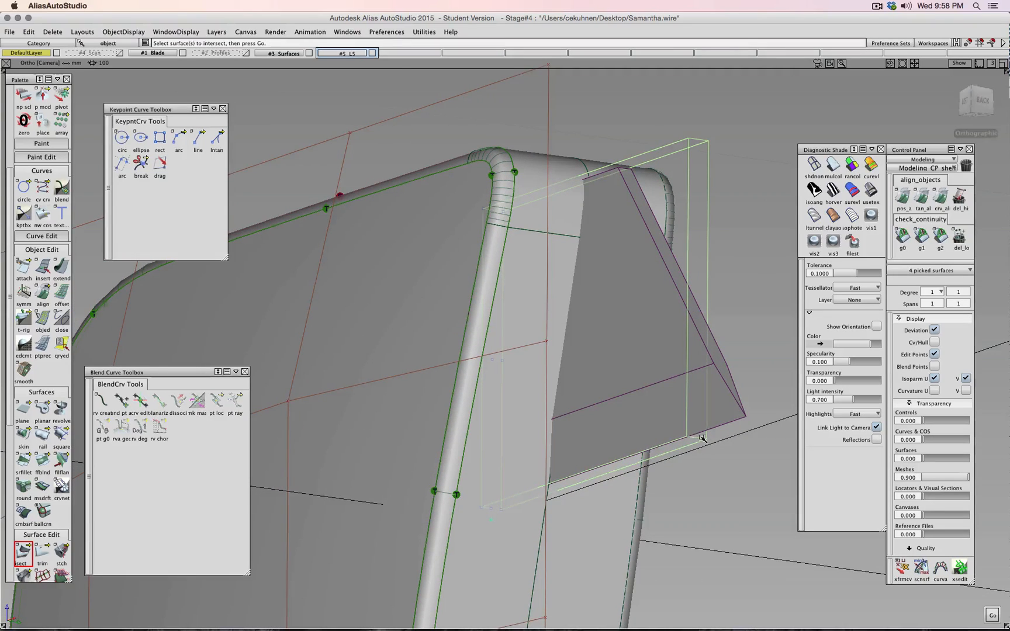
{"action": "left_click_drag", "start_coordinate": [719, 322], "coordinate": [721, 429], "text": "alt+shift"}
{"action": "key", "text": "space"}
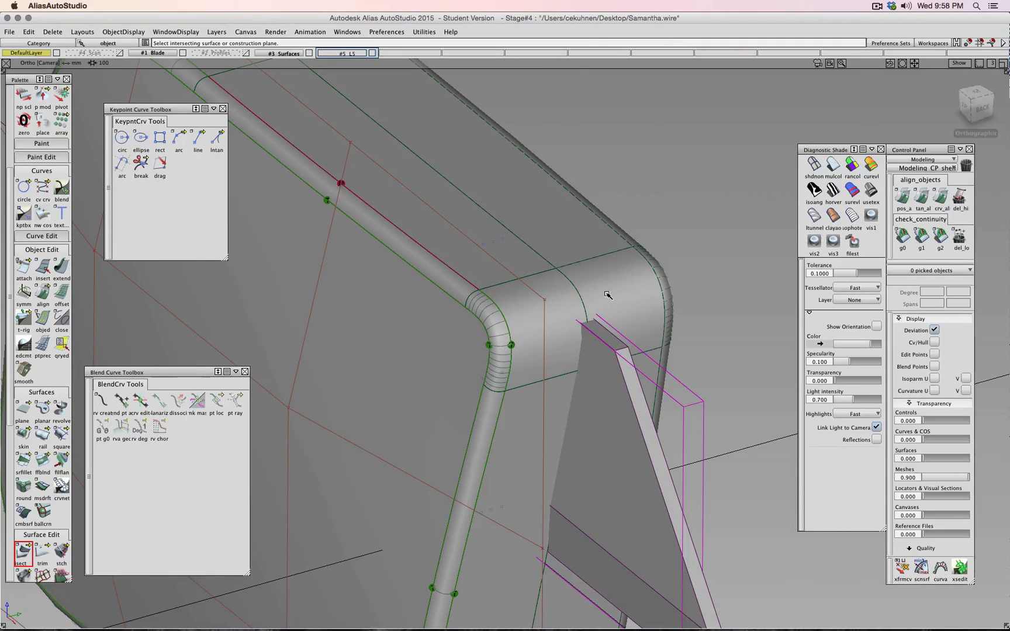
{"action": "left_click_drag", "start_coordinate": [613, 393], "coordinate": [509, 332], "text": "alt+shift"}
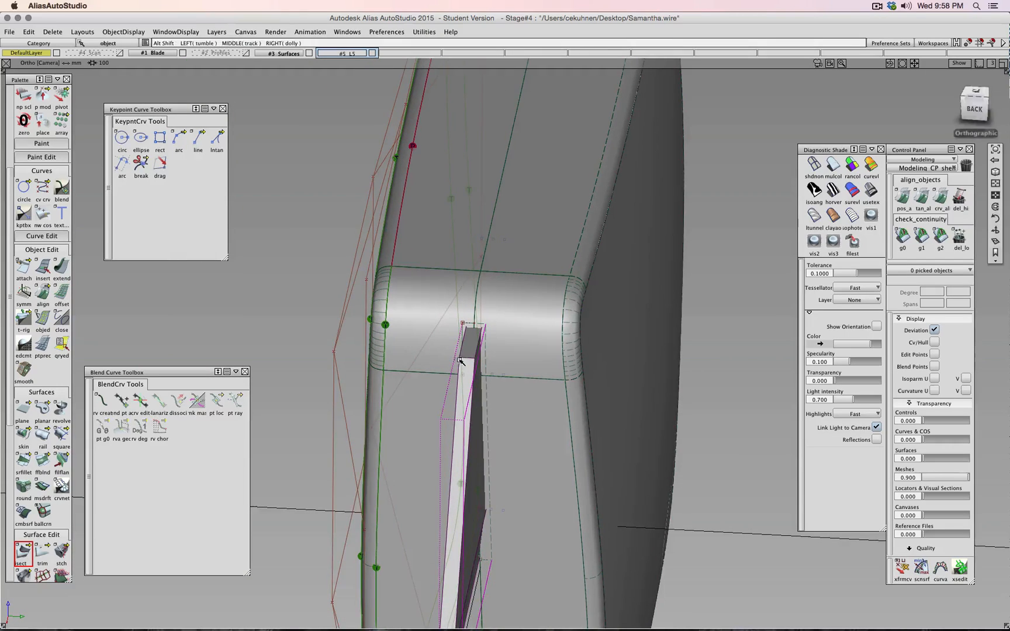
{"action": "left_click_drag", "start_coordinate": [533, 408], "coordinate": [687, 332], "text": "alt+shift"}
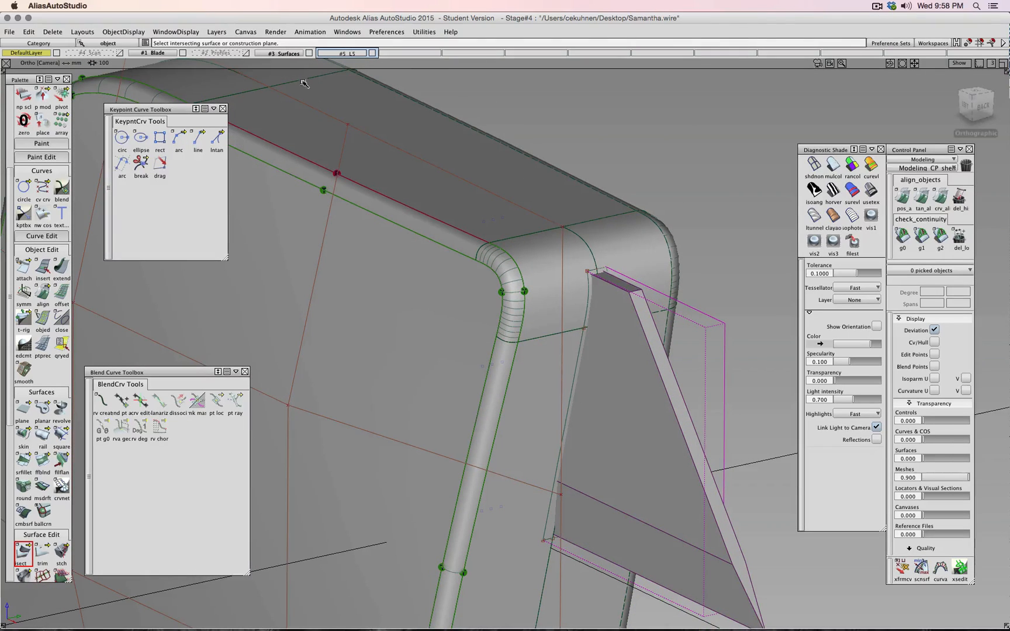
- Turn off Symmetry on layer #3 Surfaces
{"action": "right_click", "coordinate": [289, 56]}
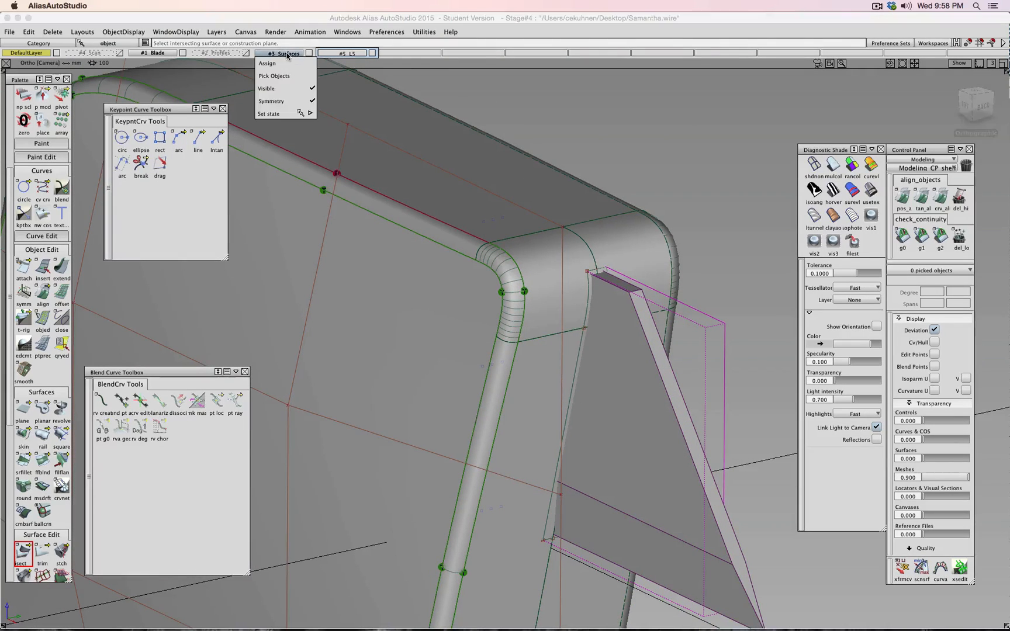
{"action": "left_click", "coordinate": [286, 102]}
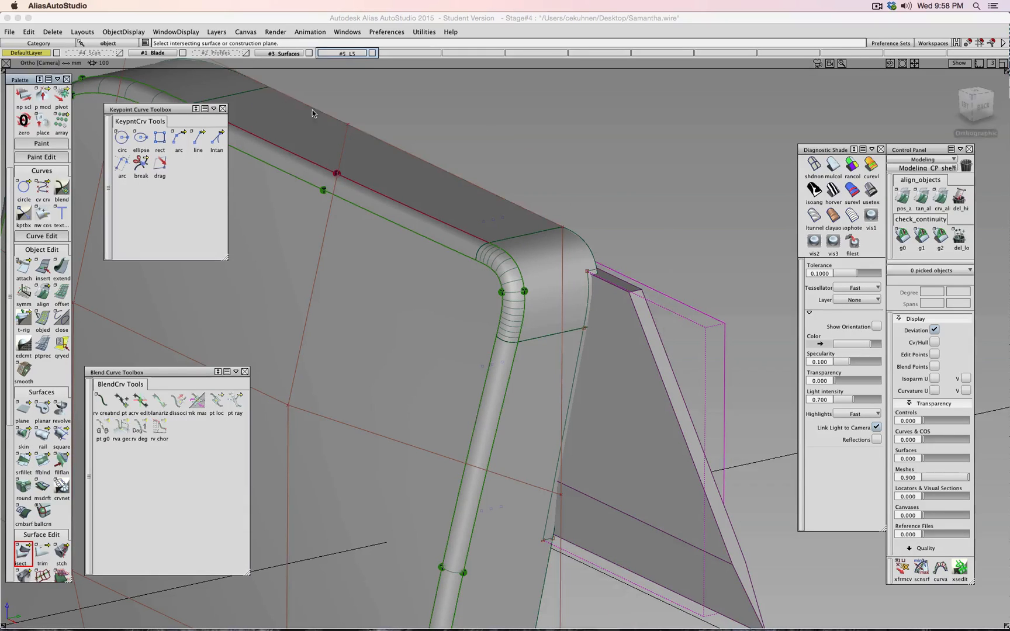
{"action": "left_click_drag", "start_coordinate": [529, 198], "coordinate": [570, 198], "text": "alt+shift"}
{"action": "left_click_drag", "start_coordinate": [654, 208], "coordinate": [619, 182], "text": "ctrl+shift"}
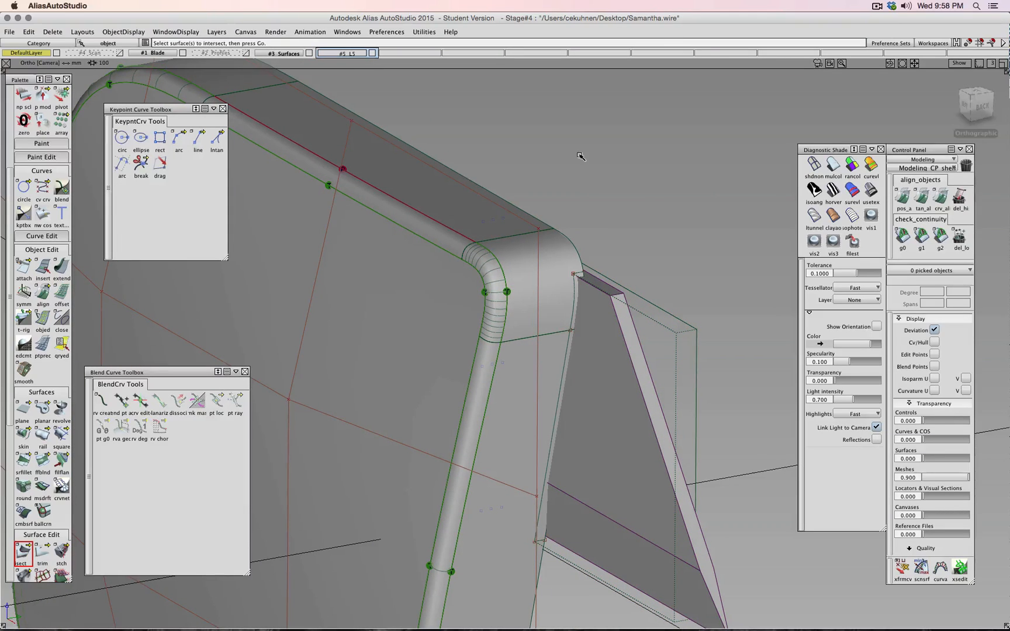
{"action": "left_click", "coordinate": [42, 551]}
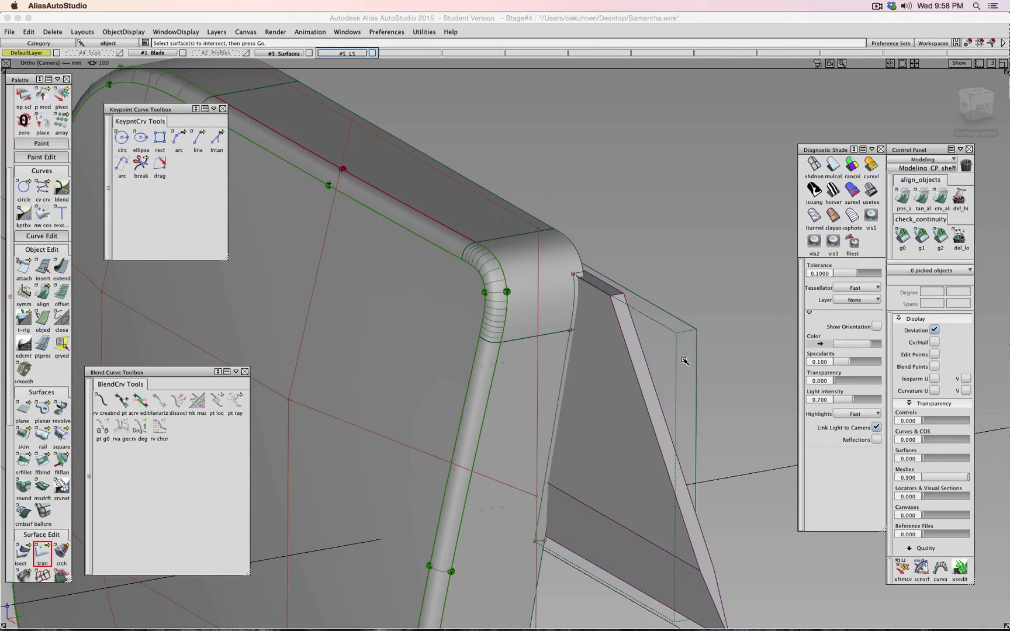
- Trim two shell surfaces along the blade intersection, keeping the marked regions
{"action": "right_click_drag", "start_coordinate": [596, 293], "coordinate": [696, 207], "text": "alt+shift"}
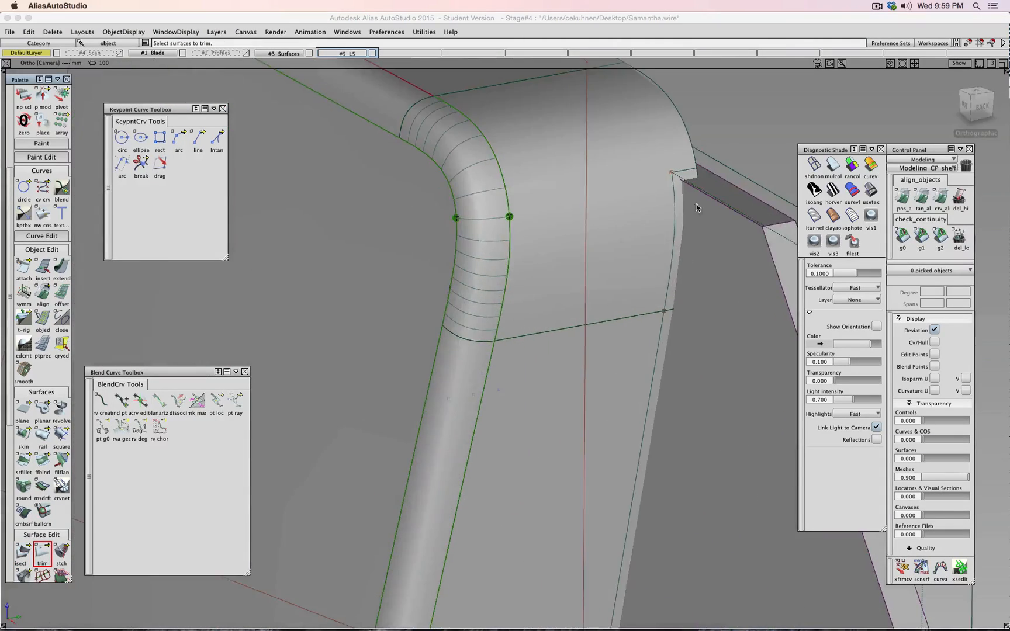
{"action": "left_click", "coordinate": [688, 174]}
{"action": "left_click", "coordinate": [619, 145]}
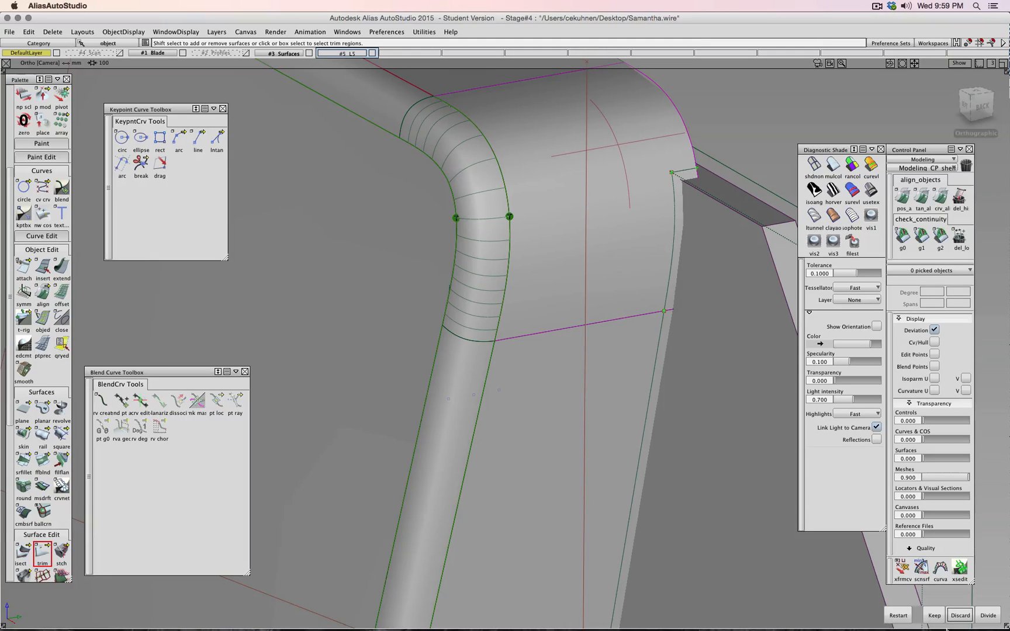
{"action": "left_click", "coordinate": [934, 615]}
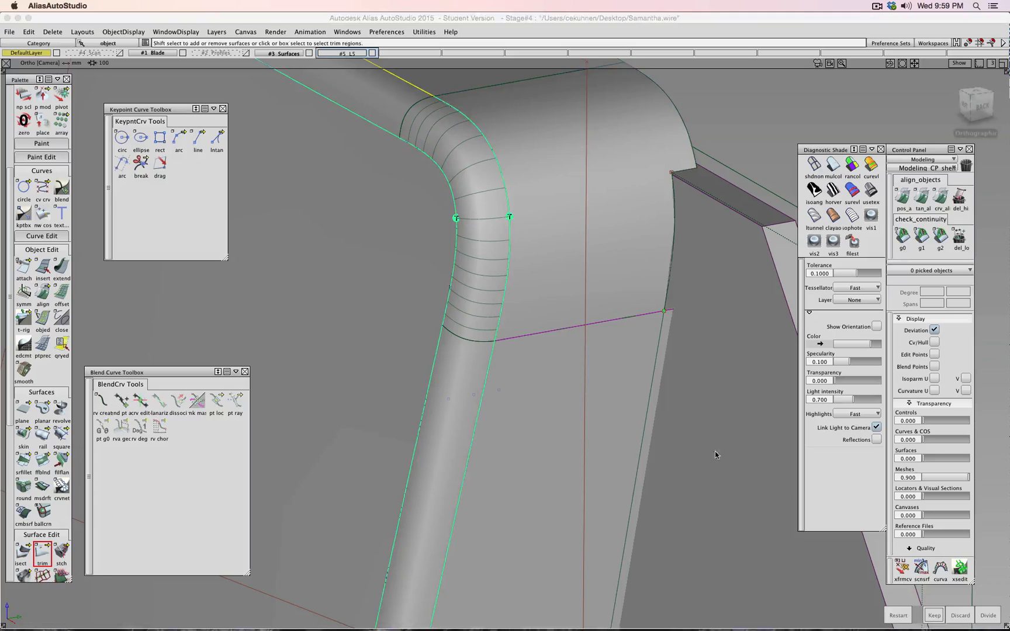
{"action": "left_click", "coordinate": [617, 373]}
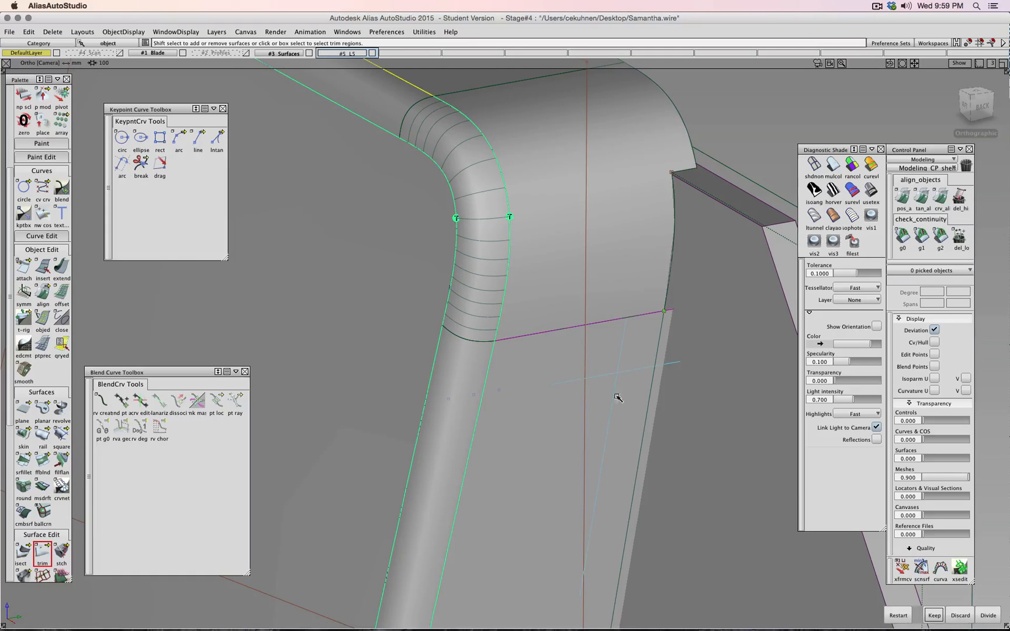
{"action": "left_click", "coordinate": [933, 615]}
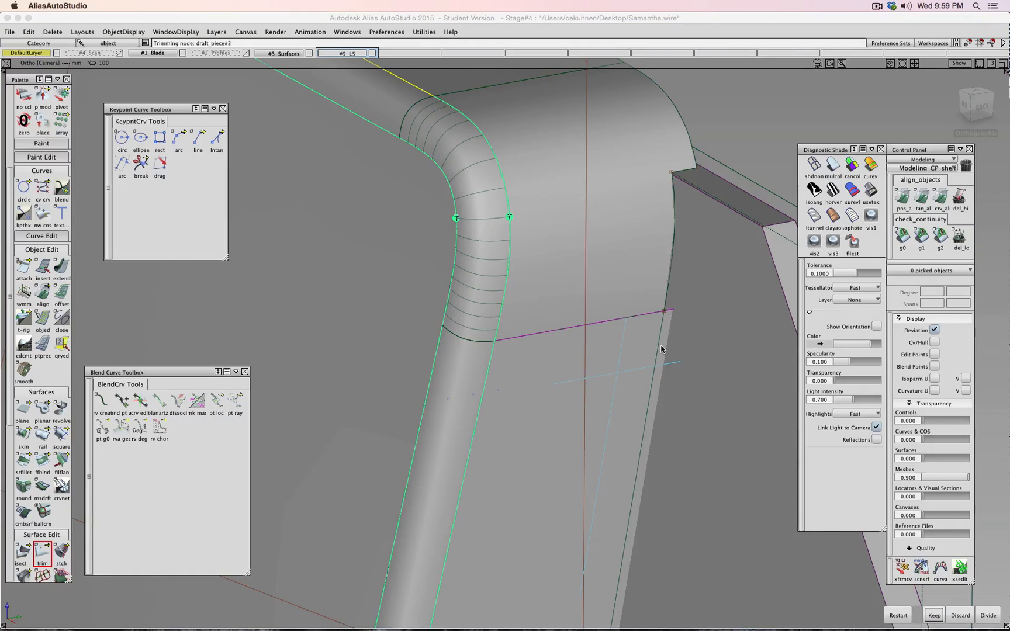
- Hide the blade helper layer's geometry and switch to dark Showroom shading
{"action": "scroll", "coordinate": [661, 349], "scroll_direction": "up", "scroll_amount": 5}
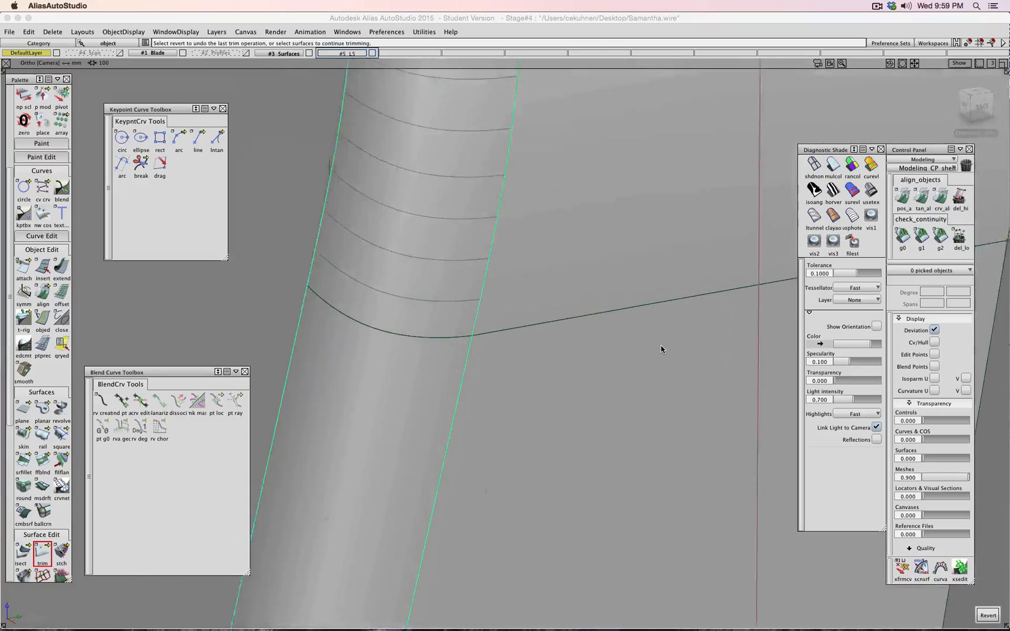
{"action": "scroll", "coordinate": [598, 327], "scroll_direction": "down", "scroll_amount": 10}
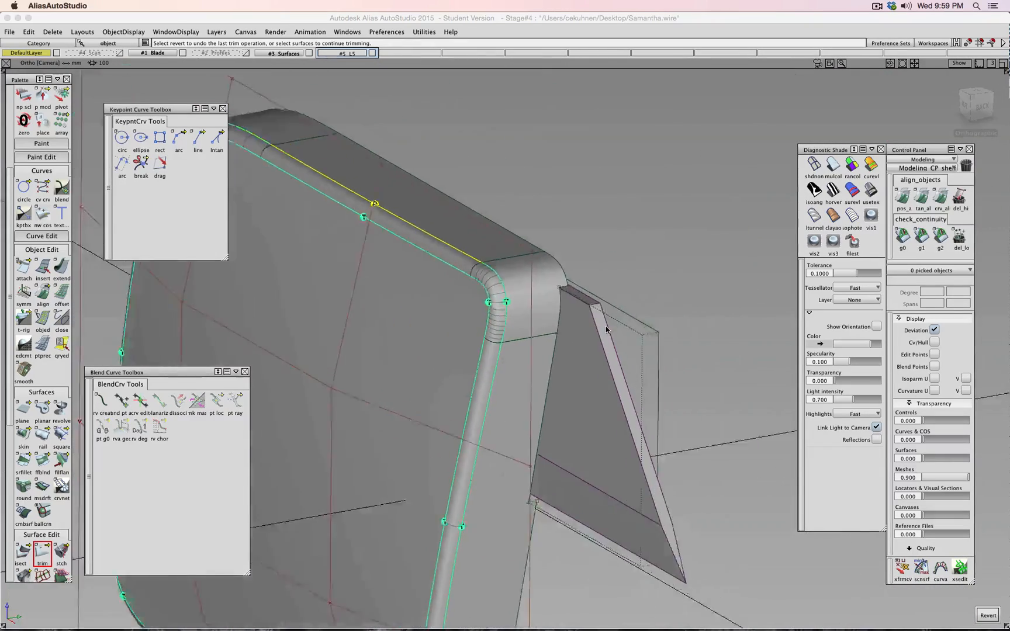
{"action": "left_click_drag", "start_coordinate": [604, 328], "coordinate": [624, 338], "text": "alt+shift"}
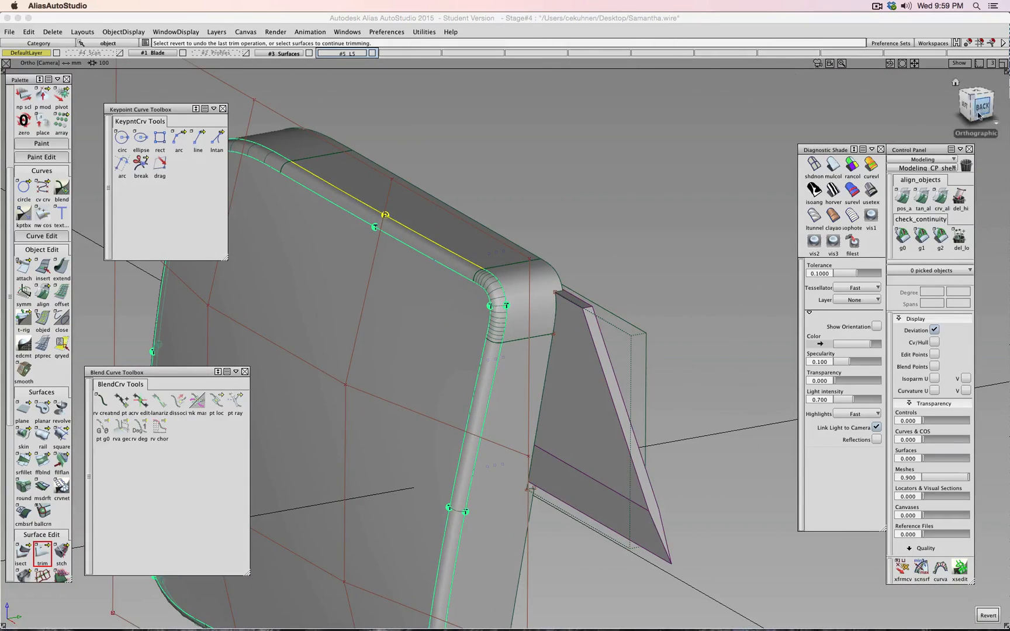
{"action": "left_click_drag", "start_coordinate": [973, 109], "coordinate": [933, 117]}
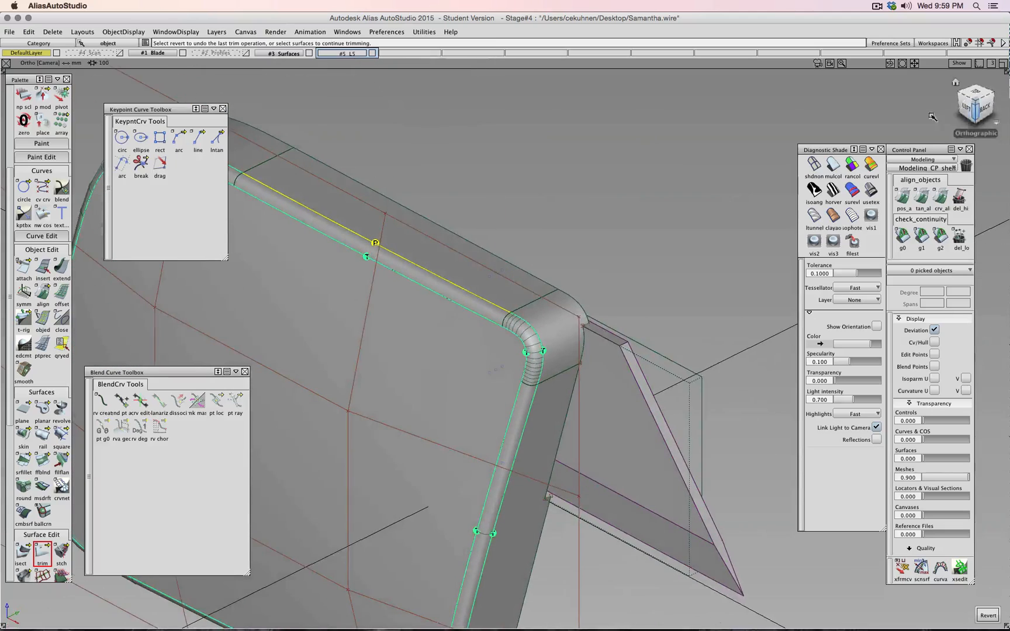
{"action": "left_click", "coordinate": [374, 54]}
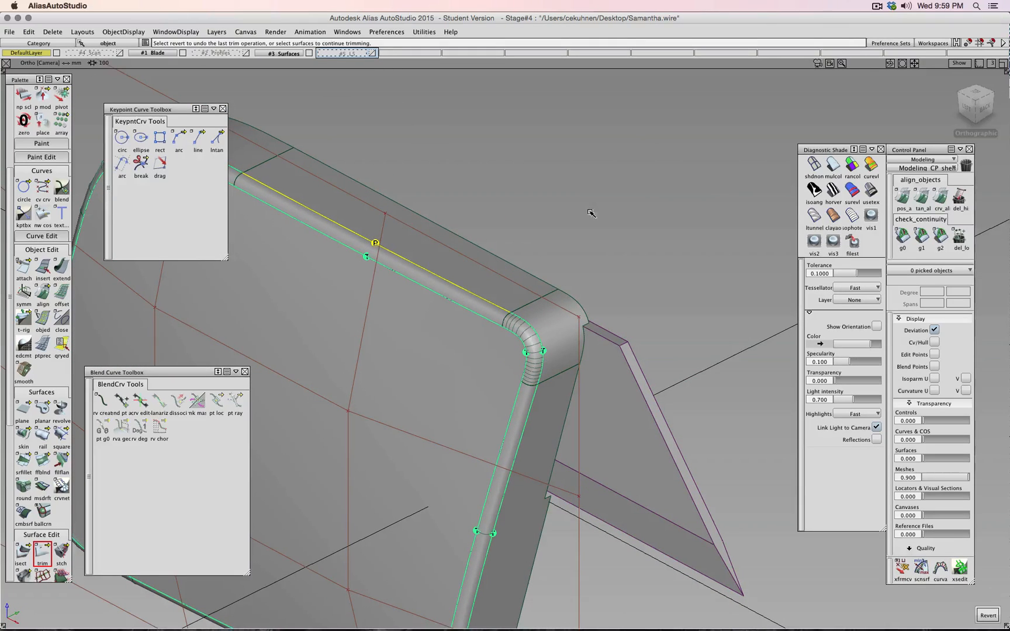
{"action": "left_click", "coordinate": [294, 54]}
{"action": "left_click_drag", "start_coordinate": [604, 237], "coordinate": [658, 188], "text": "alt+shift"}
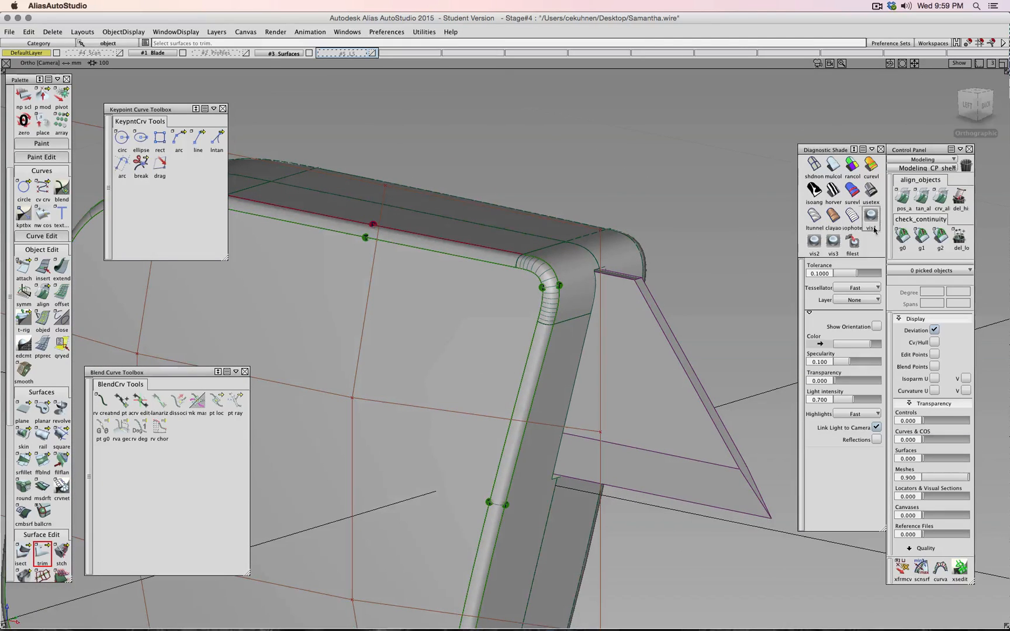
{"action": "left_click", "coordinate": [871, 190]}
- Cancel saving the wire file from the File menu
{"action": "scroll", "coordinate": [648, 285], "scroll_direction": "down", "scroll_amount": 5}
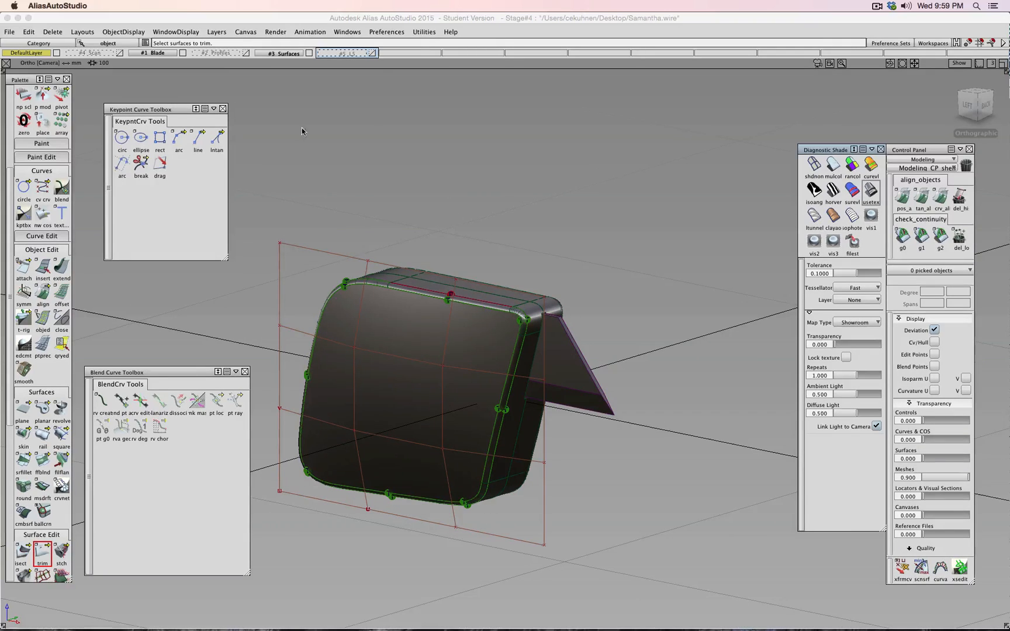
{"action": "left_click", "coordinate": [9, 31]}
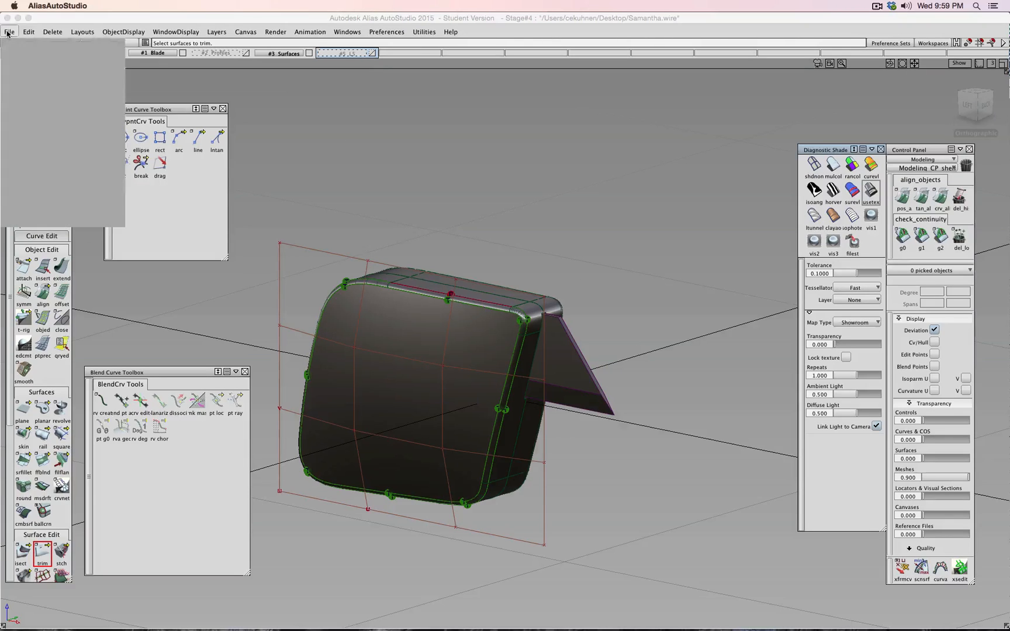
{"action": "mouse_move", "coordinate": [35, 160]}
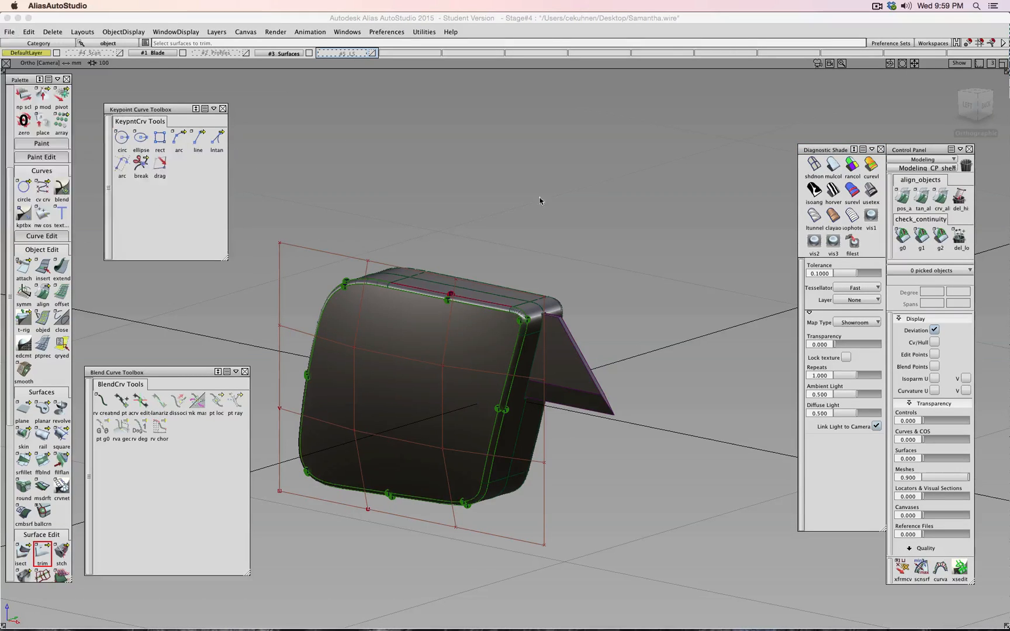
{"action": "left_click", "coordinate": [628, 412]}
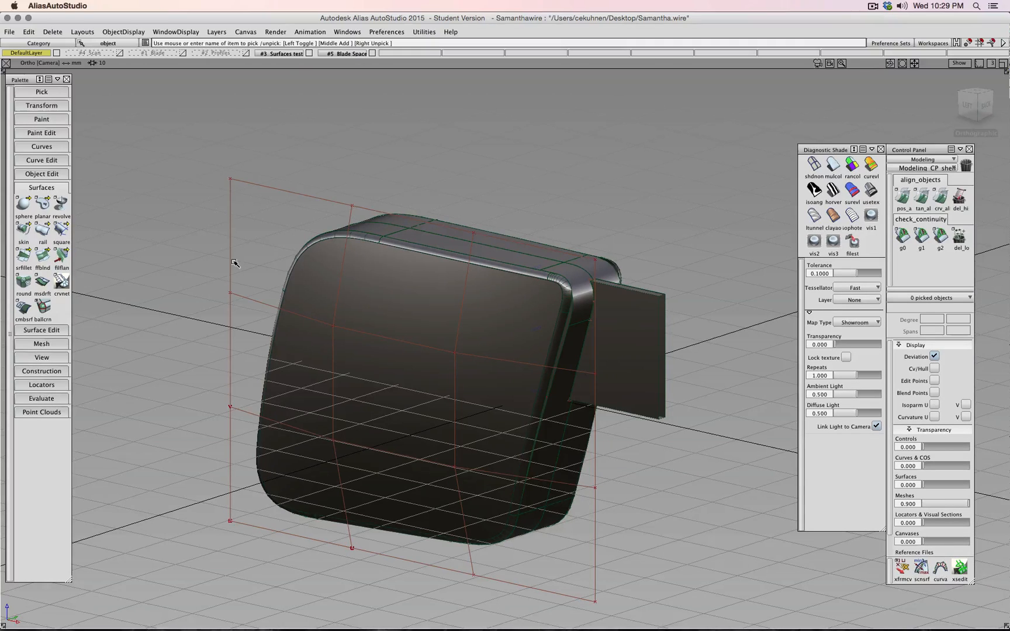
- Inspect the rounded corner, hide the Blade Space layer, and delete all 17 surfaces
{"action": "left_click_drag", "start_coordinate": [428, 300], "coordinate": [635, 338], "text": "alt+shift"}
{"action": "right_click_drag", "start_coordinate": [704, 335], "coordinate": [658, 334], "text": "alt+shift"}
{"action": "middle_click_drag", "start_coordinate": [688, 270], "coordinate": [524, 321], "text": "alt+shift"}
{"action": "right_click_drag", "start_coordinate": [580, 320], "coordinate": [479, 292], "text": "alt+shift"}
{"action": "scroll", "coordinate": [473, 300], "scroll_direction": "down", "scroll_amount": 10}
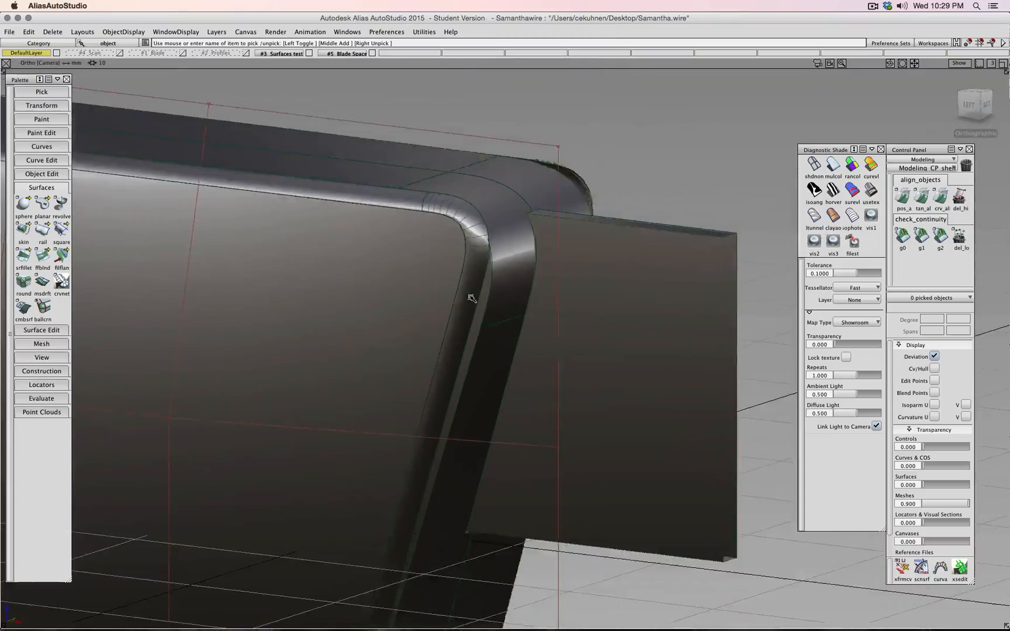
{"action": "left_click_drag", "start_coordinate": [472, 299], "coordinate": [314, 315], "text": "alt+shift"}
{"action": "scroll", "coordinate": [368, 312], "scroll_direction": "up", "scroll_amount": 5}
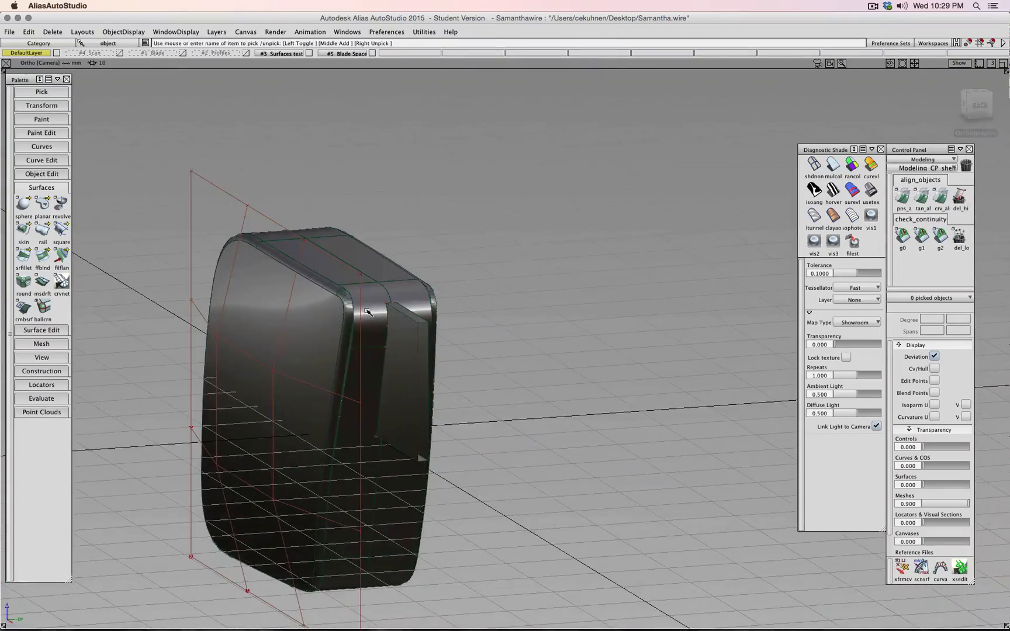
{"action": "middle_click_drag", "start_coordinate": [378, 280], "coordinate": [536, 266], "text": "alt+shift"}
{"action": "left_click_drag", "start_coordinate": [567, 291], "coordinate": [709, 288], "text": "alt+shift"}
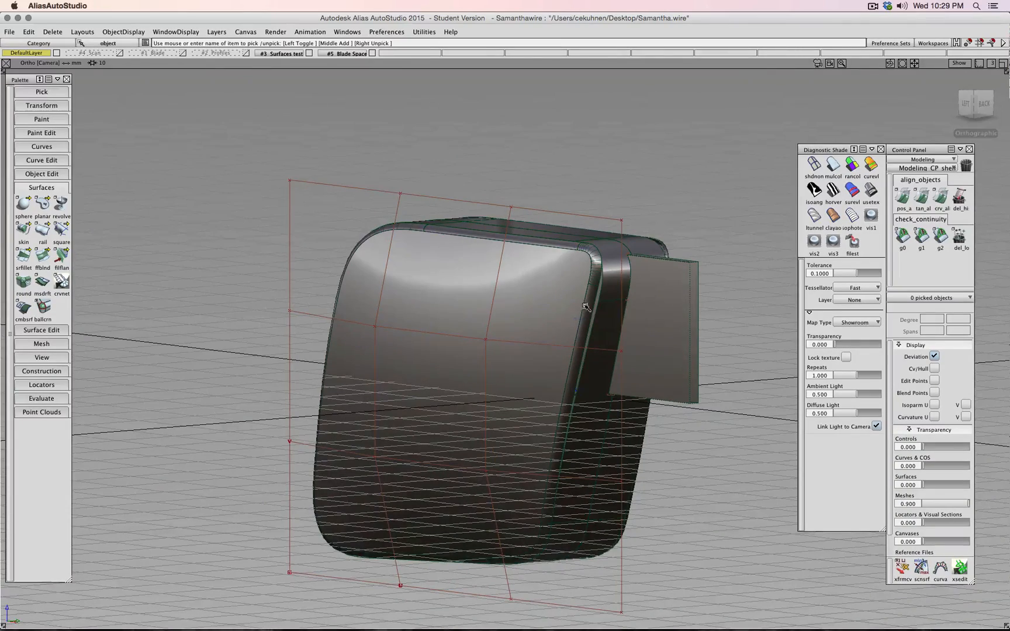
{"action": "left_click", "coordinate": [372, 53]}
{"action": "scroll", "coordinate": [496, 296], "scroll_direction": "up", "scroll_amount": 4}
{"action": "scroll", "coordinate": [494, 299], "scroll_direction": "down", "scroll_amount": 8}
{"action": "left_click_drag", "start_coordinate": [311, 219], "coordinate": [643, 538]}
{"action": "key", "text": "Delete"}
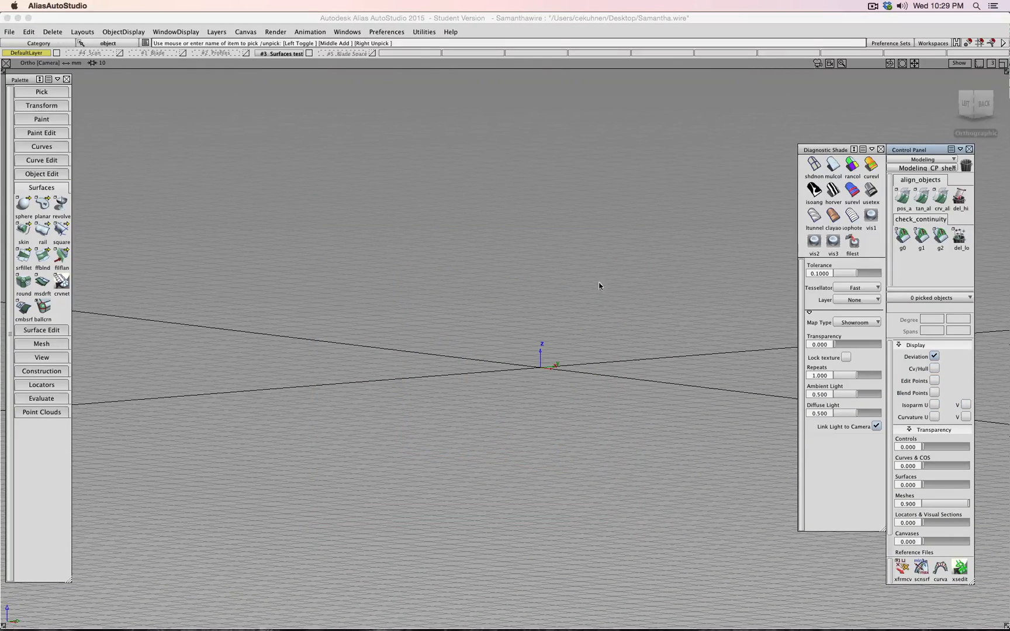
- Show Profiles alone with Surfaces test and Scan hidden, viewed from the Back
{"action": "left_click", "coordinate": [117, 54]}
{"action": "left_click_drag", "start_coordinate": [445, 316], "coordinate": [541, 304], "text": "alt+shift"}
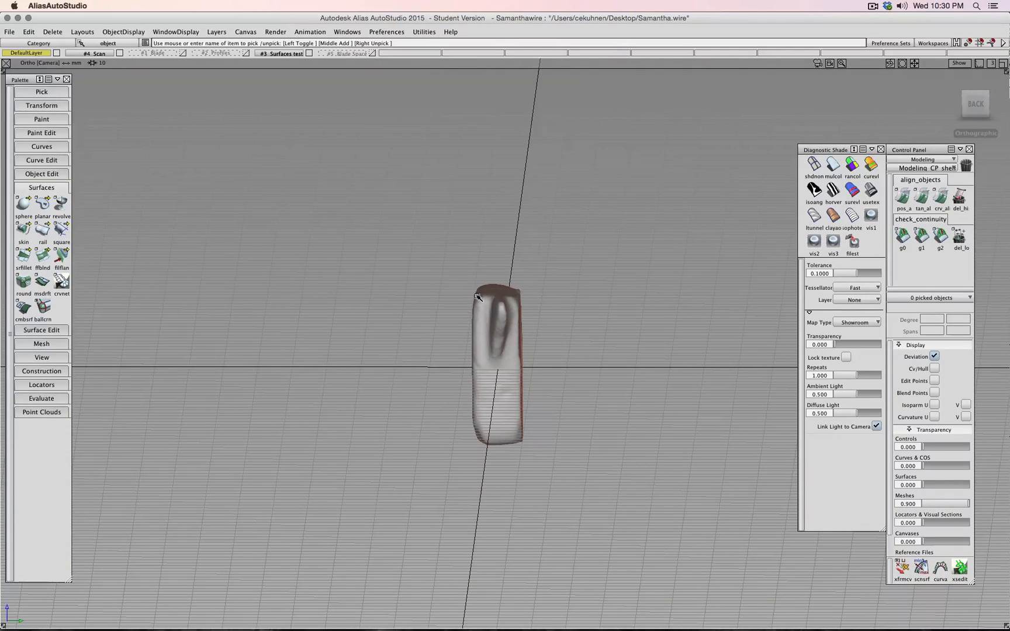
{"action": "left_click_drag", "start_coordinate": [406, 305], "coordinate": [223, 175], "text": "alt+shift"}
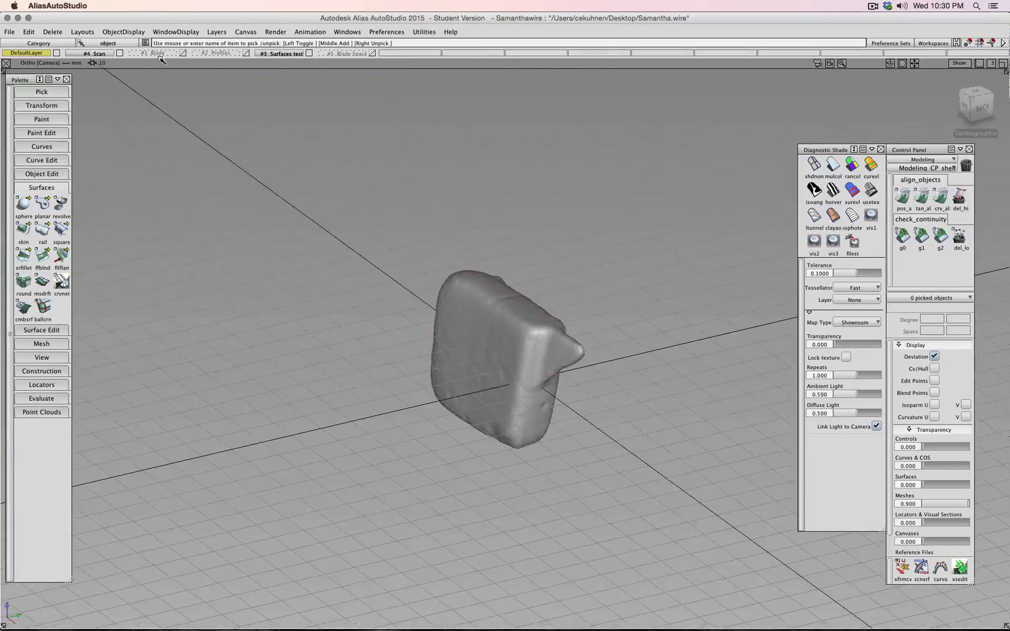
{"action": "left_click", "coordinate": [247, 54]}
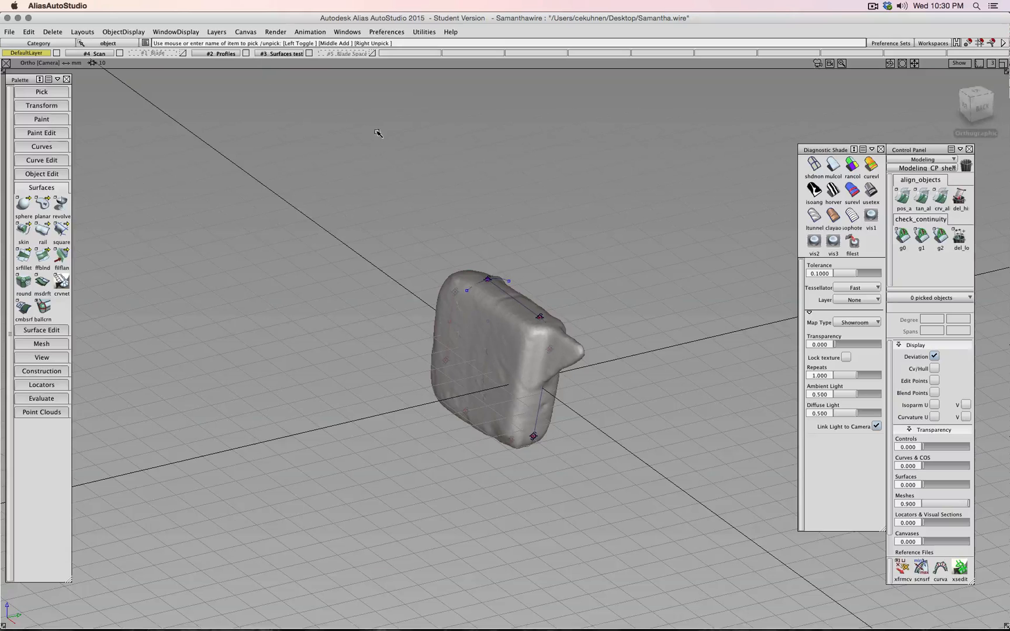
{"action": "left_click", "coordinate": [308, 53]}
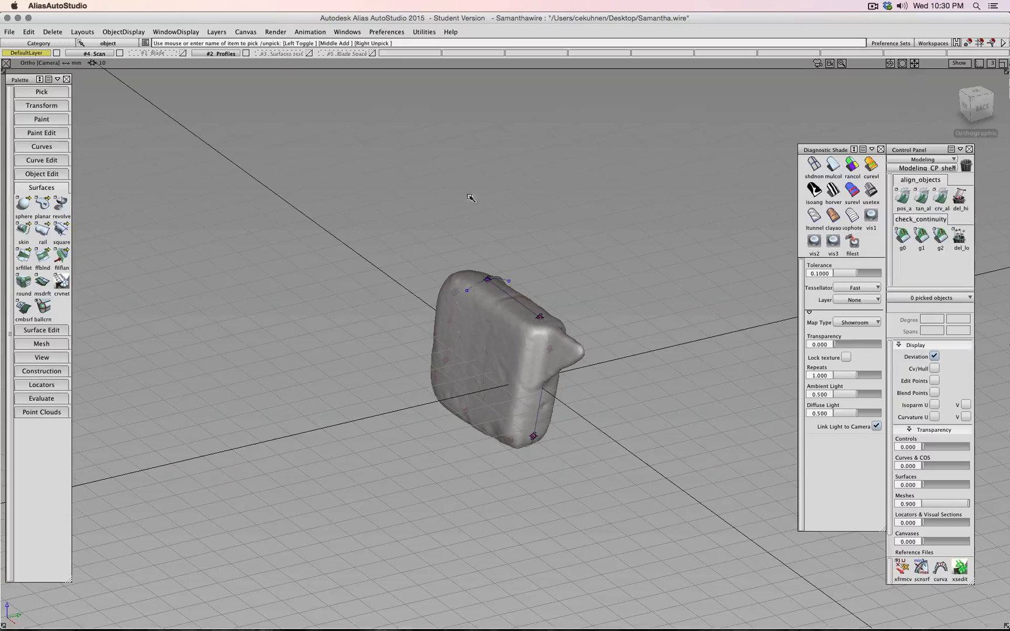
{"action": "left_click", "coordinate": [120, 53]}
{"action": "left_click_drag", "start_coordinate": [411, 227], "coordinate": [378, 205], "text": "alt+shift"}
{"action": "right_click_drag", "start_coordinate": [377, 206], "coordinate": [483, 251], "text": "alt+shift"}
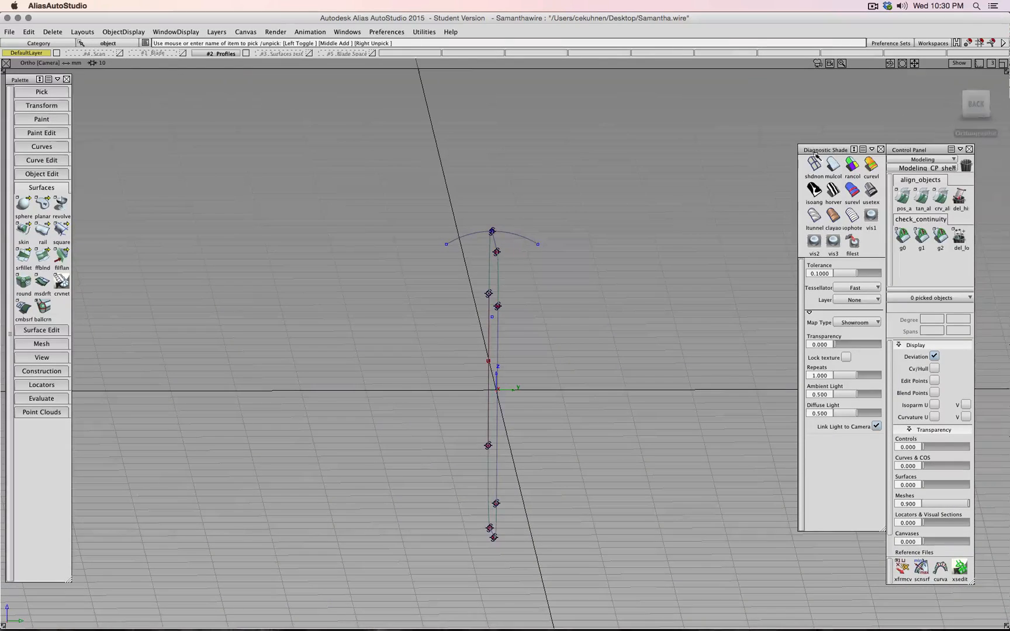
{"action": "left_click", "coordinate": [980, 102]}
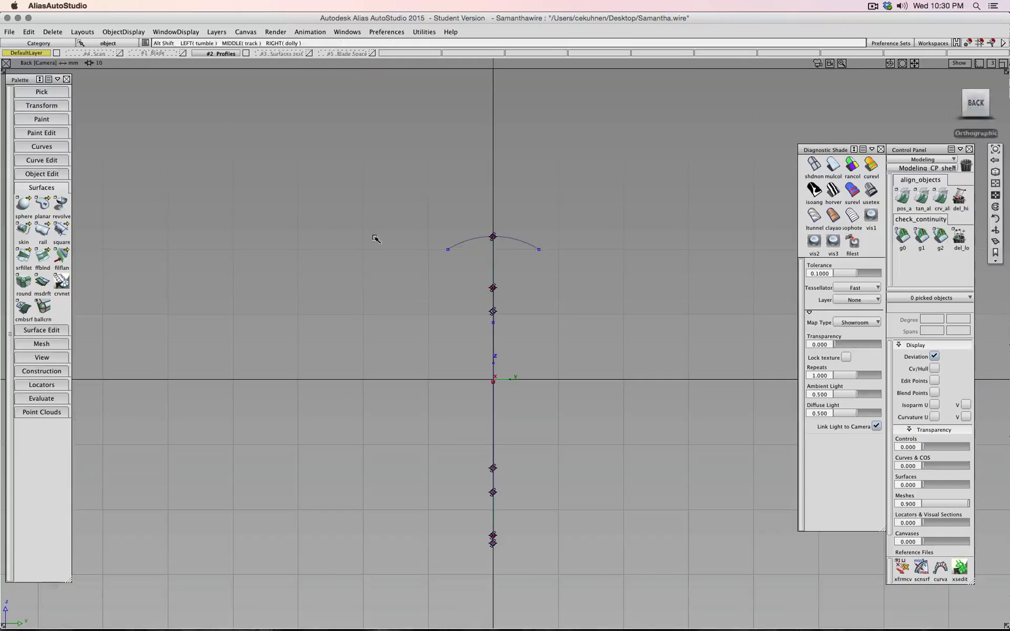
{"action": "left_click_drag", "start_coordinate": [374, 237], "coordinate": [521, 269], "text": "alt+shift"}
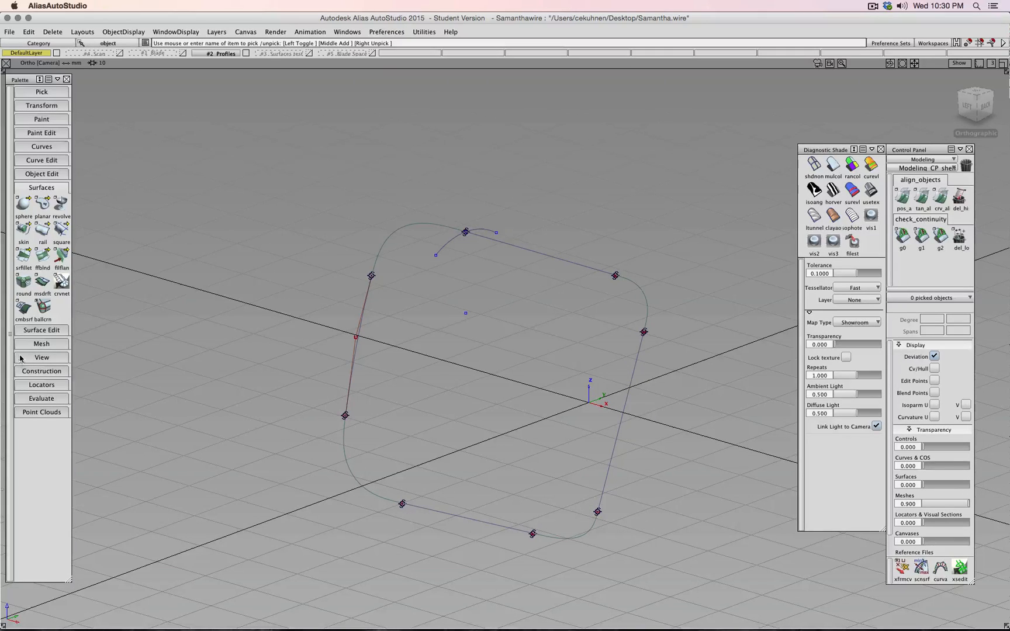
{"action": "double_click", "coordinate": [42, 231]}
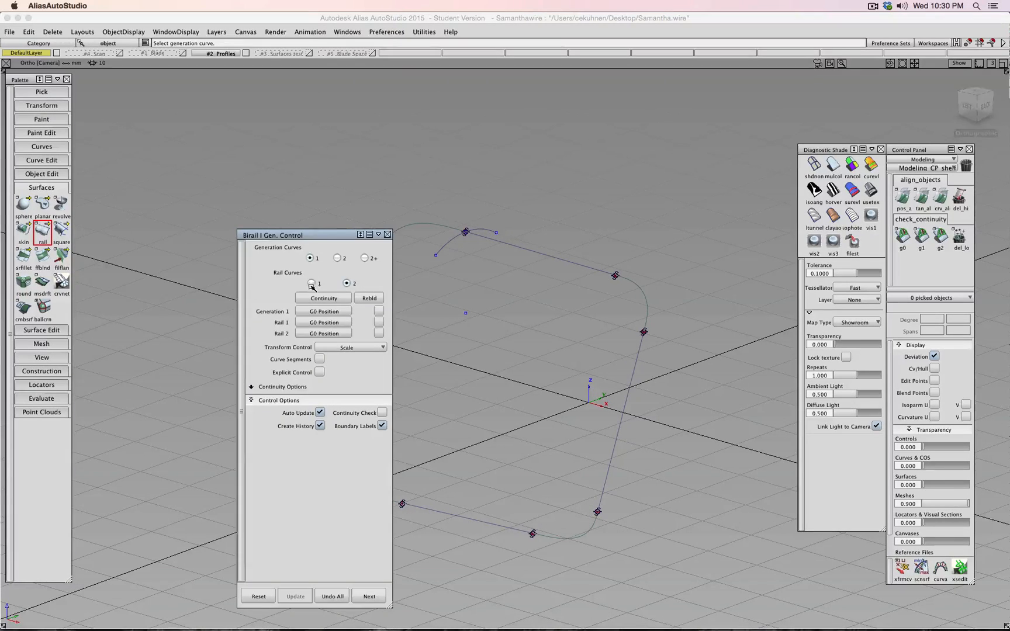
{"action": "left_click", "coordinate": [311, 284]}
{"action": "left_click", "coordinate": [443, 247]}
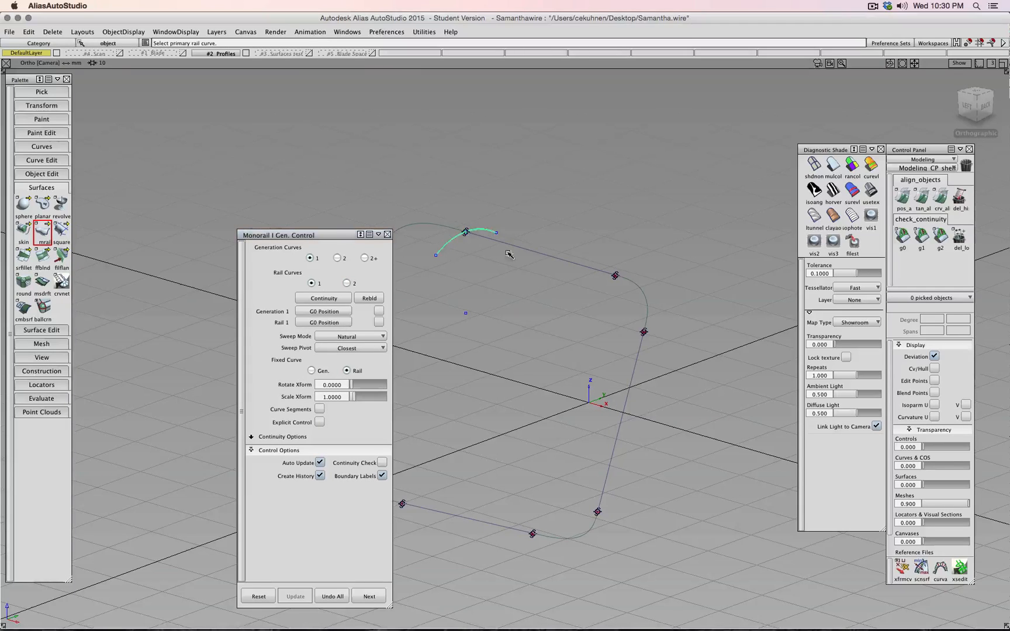
{"action": "left_click", "coordinate": [555, 260]}
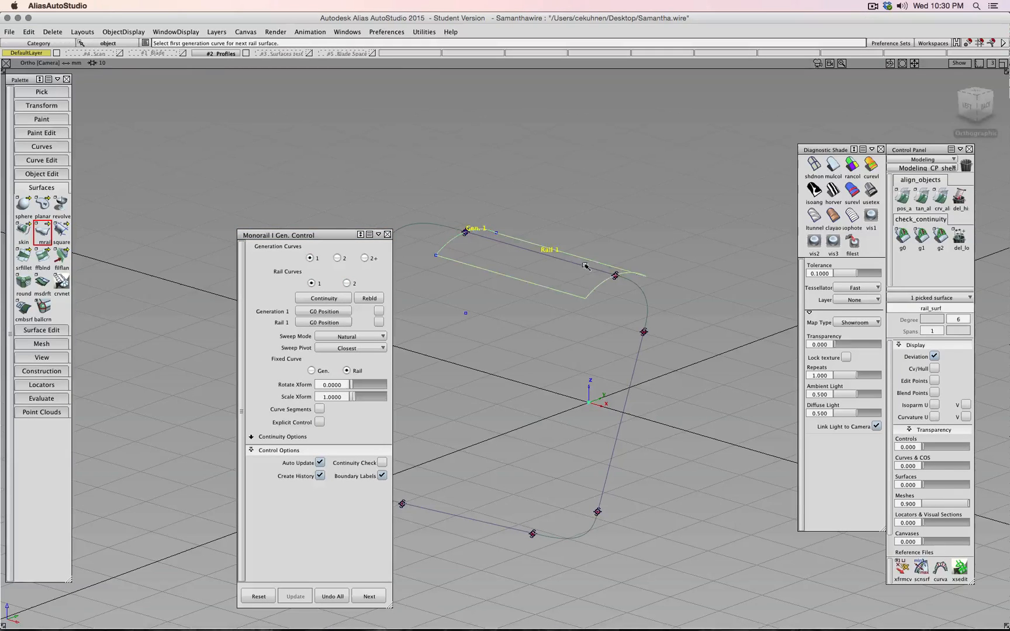
{"action": "left_click", "coordinate": [644, 301]}
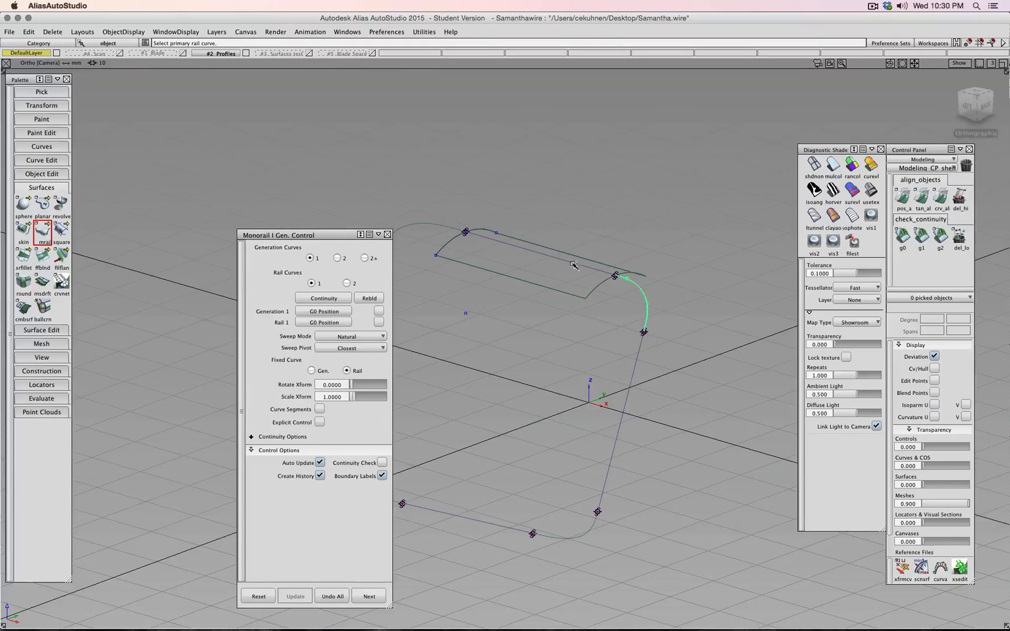
{"action": "left_click_drag", "start_coordinate": [597, 388], "coordinate": [572, 357], "text": "ctrl+shift"}
{"action": "left_click_drag", "start_coordinate": [481, 337], "coordinate": [476, 350], "text": "ctrl+shift"}
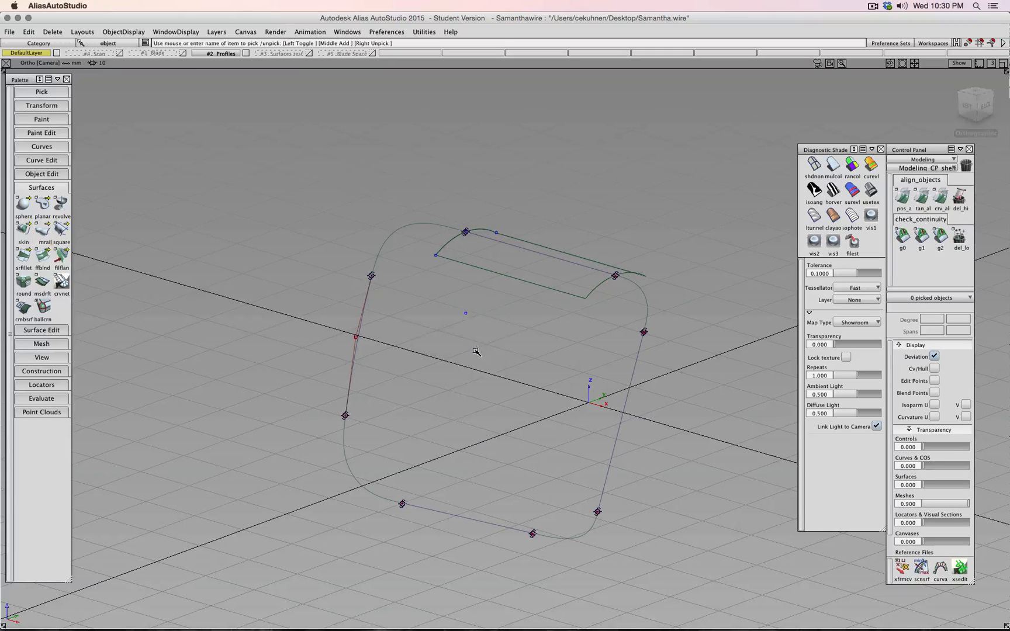
{"action": "left_click", "coordinate": [536, 281]}
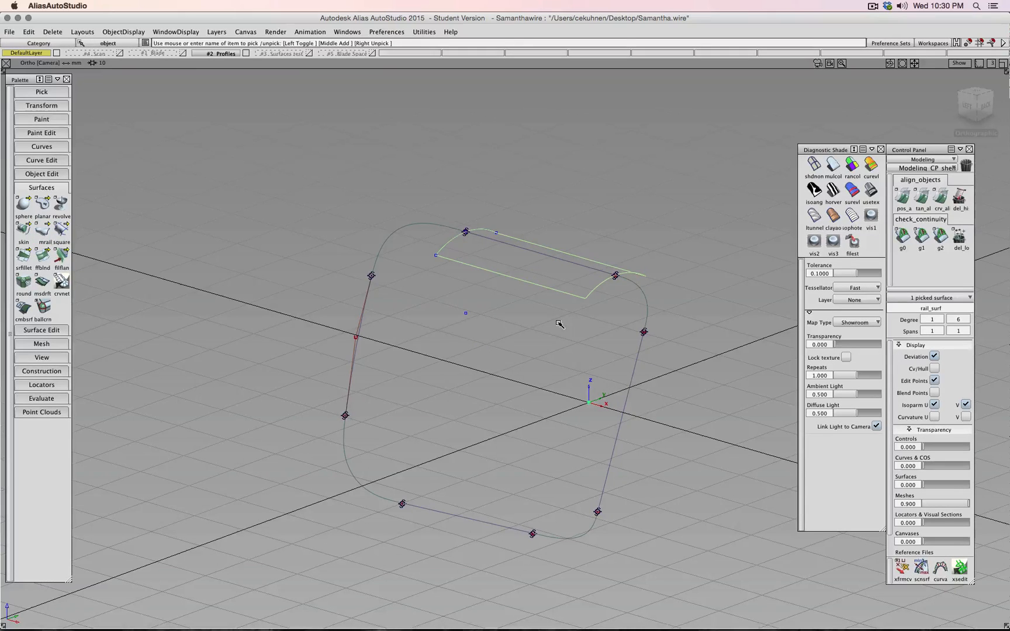
{"action": "key", "text": "Delete"}
{"action": "key", "text": "Return"}
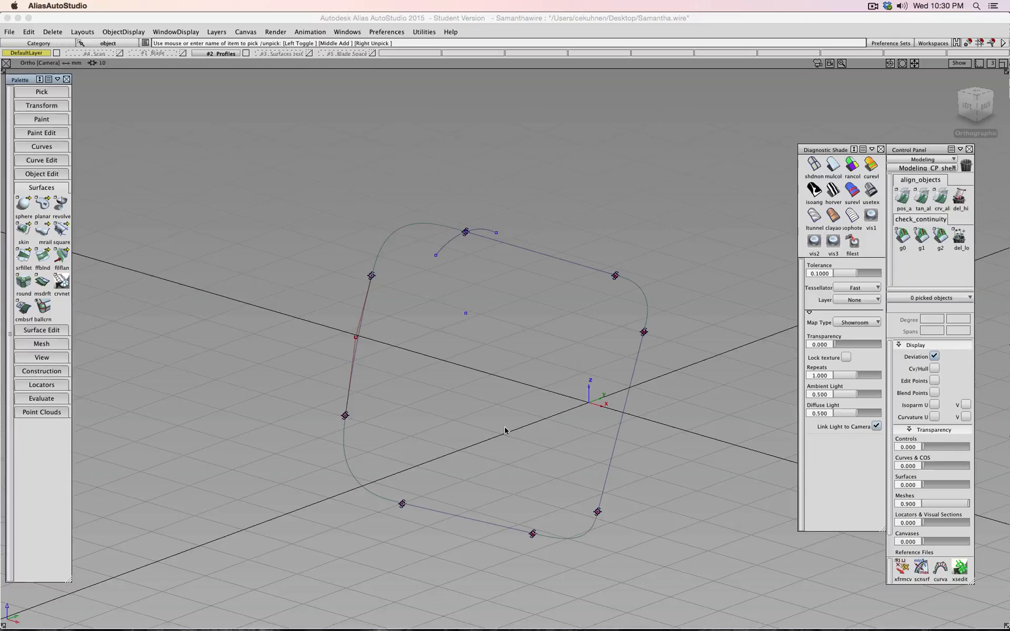
{"action": "left_click", "coordinate": [482, 414]}
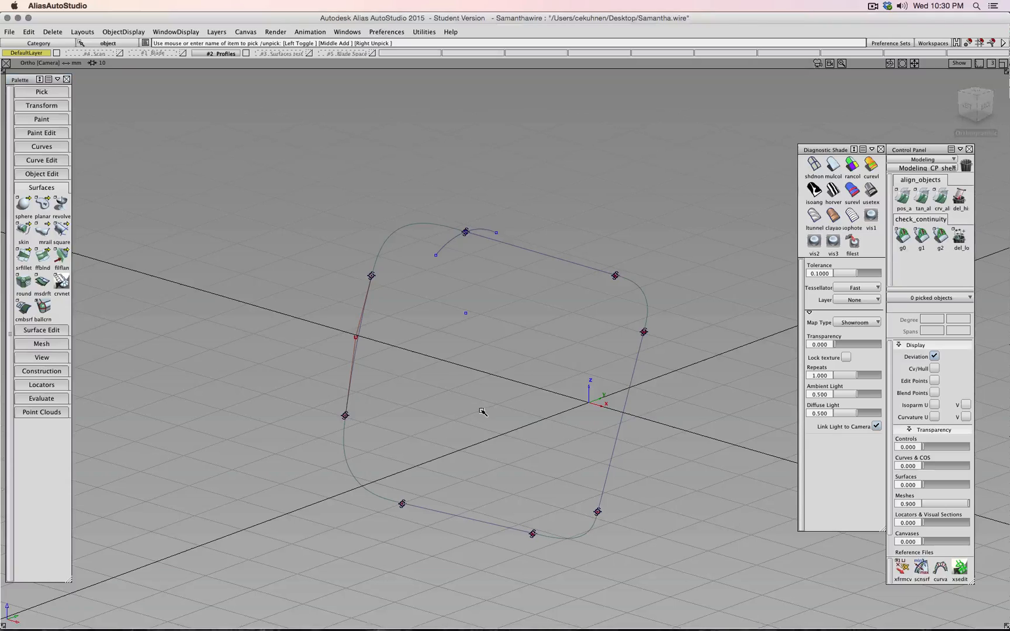
{"action": "left_click", "coordinate": [361, 295], "text": "ctrl+shift"}
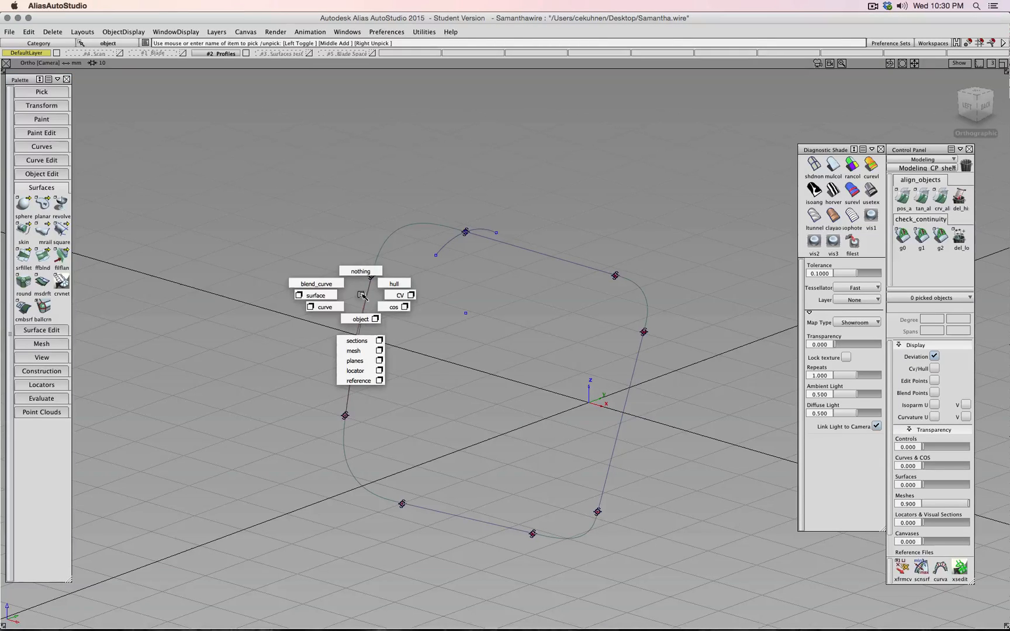
- Create a new layer named 'Profiles Offset'
{"action": "left_click", "coordinate": [217, 32]}
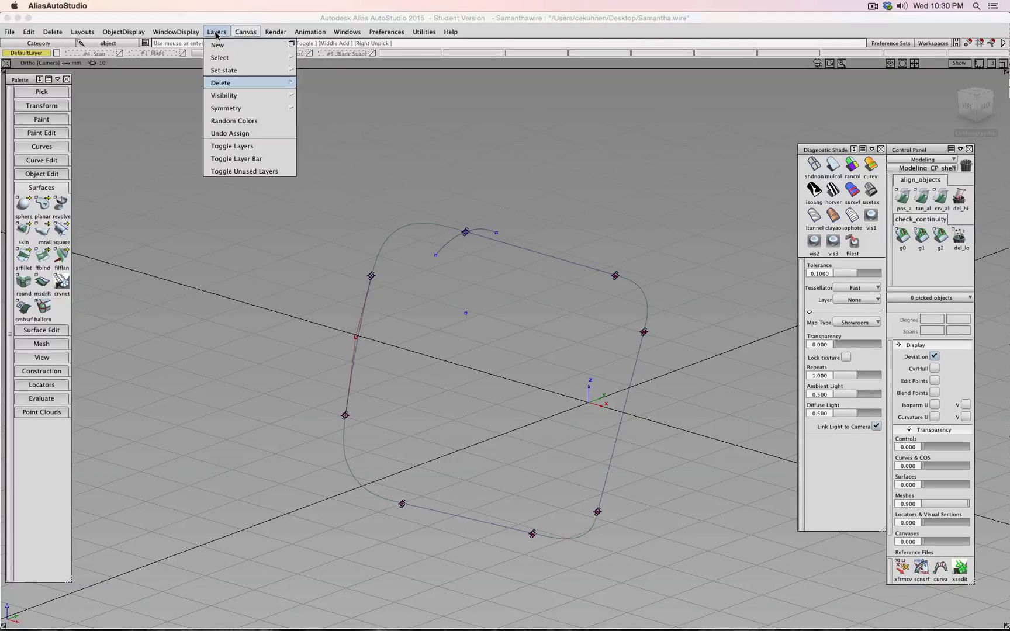
{"action": "left_click", "coordinate": [217, 45]}
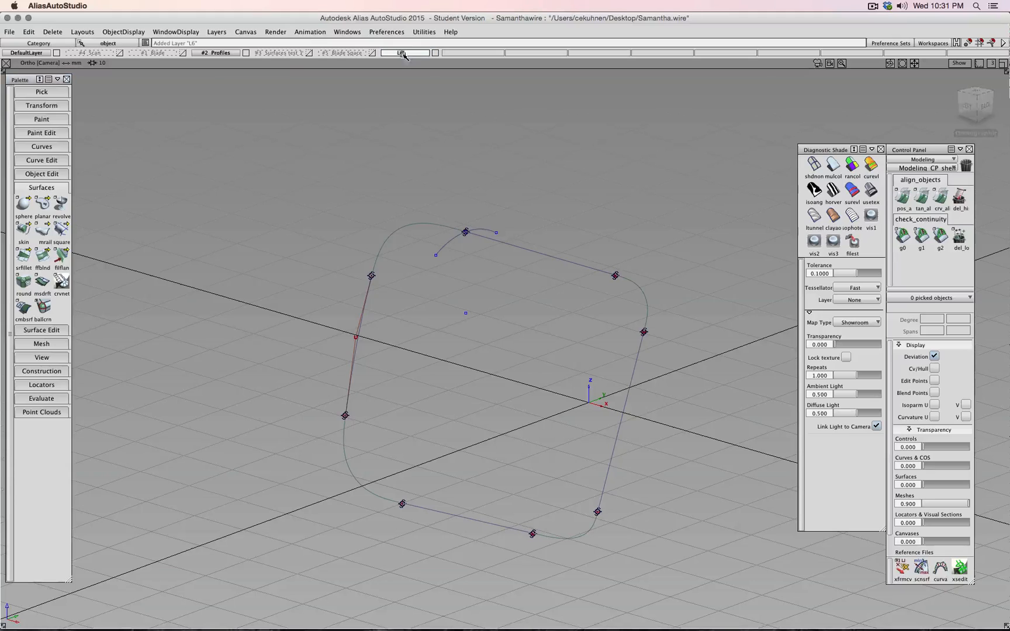
{"action": "type", "text": "P"}
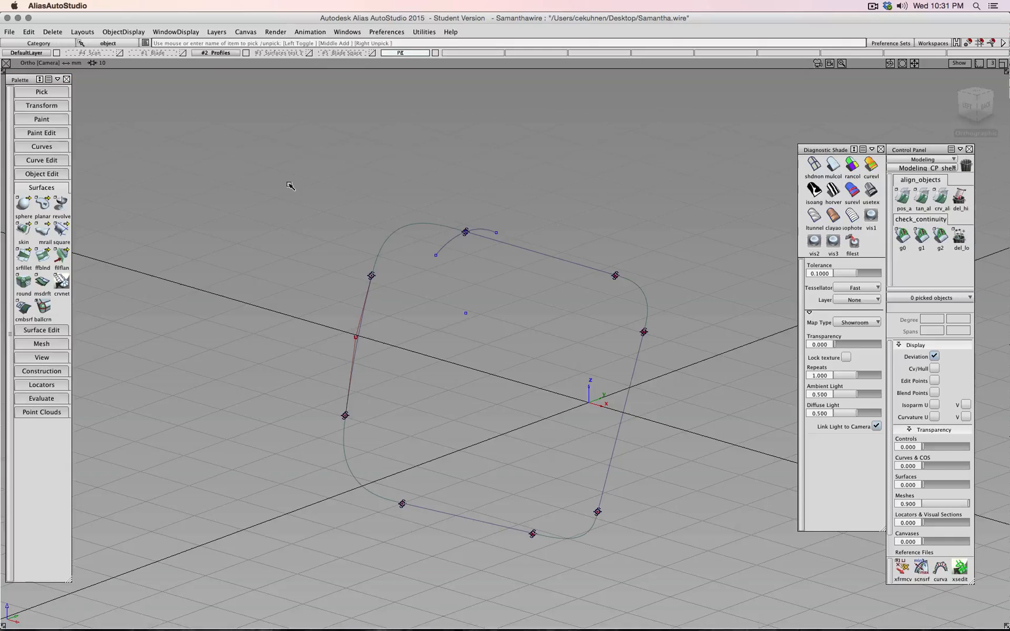
{"action": "type", "text": "rofiles Off"}
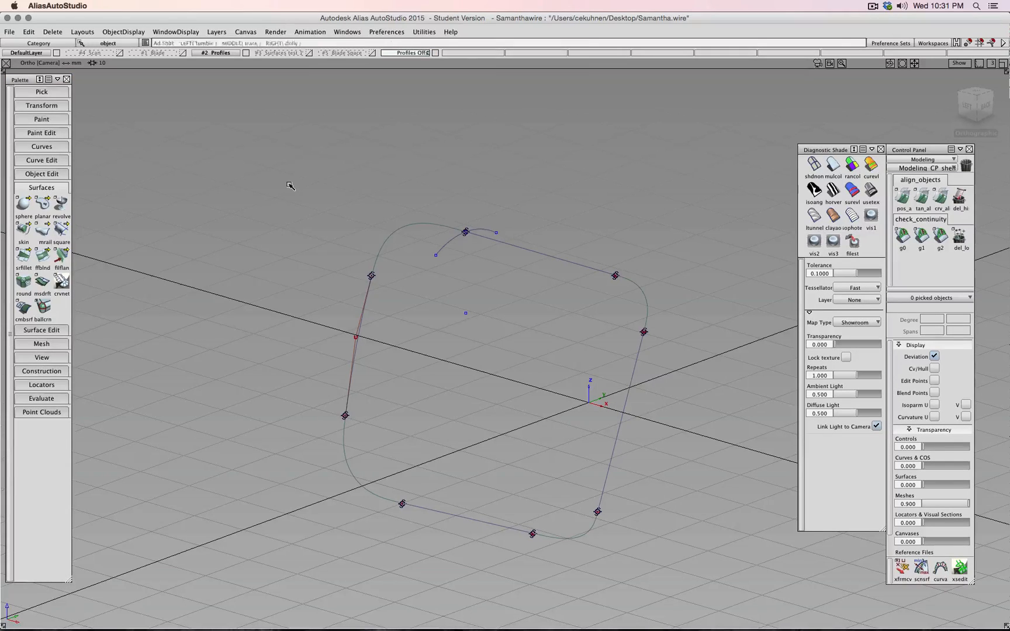
{"action": "type", "text": "set"}
{"action": "key", "text": "Return"}
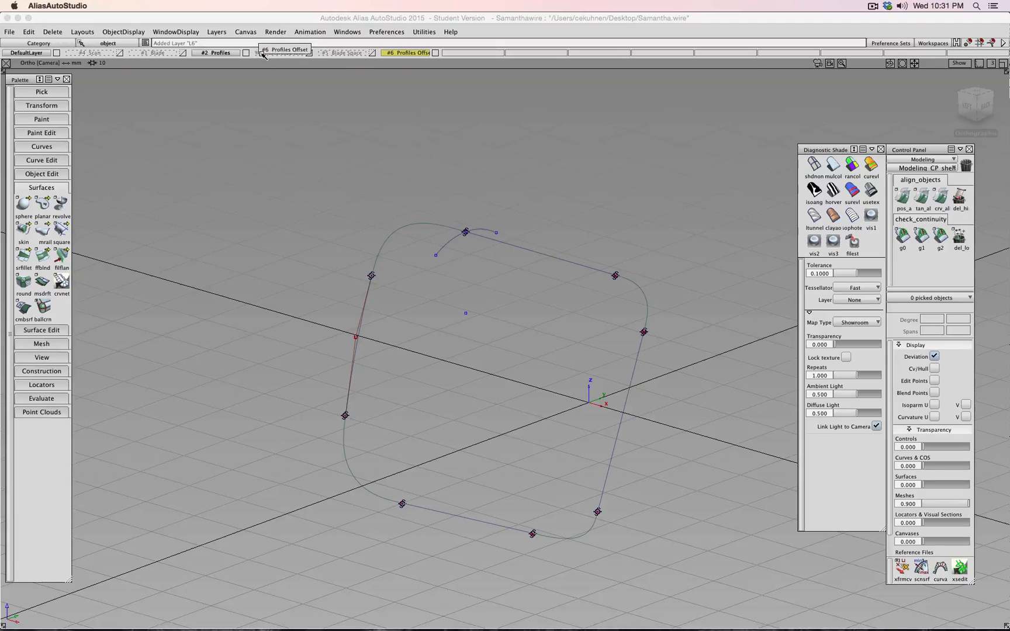
- Move Profiles Offset right after the Profiles layer and pick the left, top and right profile curves
{"action": "middle_click_drag", "start_coordinate": [273, 50], "coordinate": [264, 55]}
{"action": "middle_click_drag", "start_coordinate": [332, 54], "coordinate": [275, 54]}
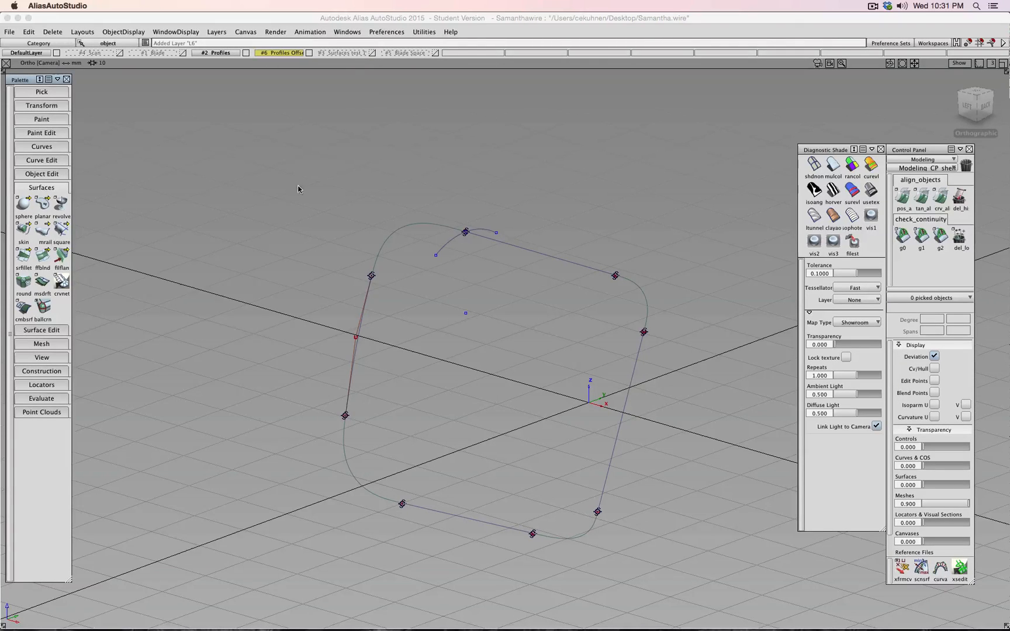
{"action": "left_click_drag", "start_coordinate": [206, 304], "coordinate": [175, 317], "text": "ctrl+shift"}
{"action": "left_click_drag", "start_coordinate": [328, 331], "coordinate": [383, 342]}
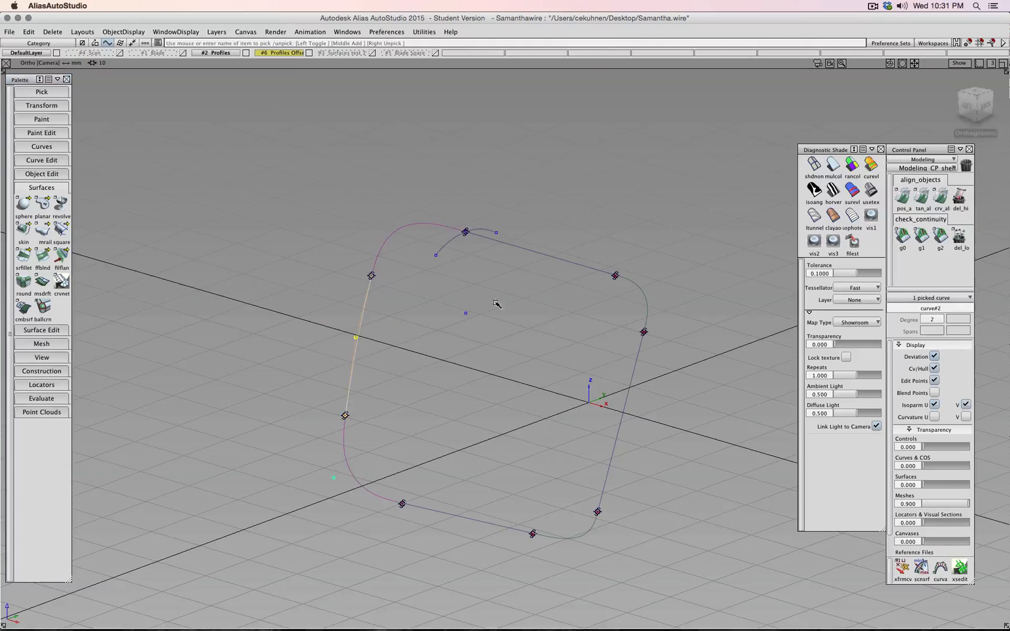
- Pick the four straight profile curves and start an Offset on them
{"action": "left_click_drag", "start_coordinate": [517, 228], "coordinate": [525, 314]}
{"action": "left_click_drag", "start_coordinate": [593, 423], "coordinate": [666, 458]}
{"action": "left_click_drag", "start_coordinate": [451, 581], "coordinate": [473, 460]}
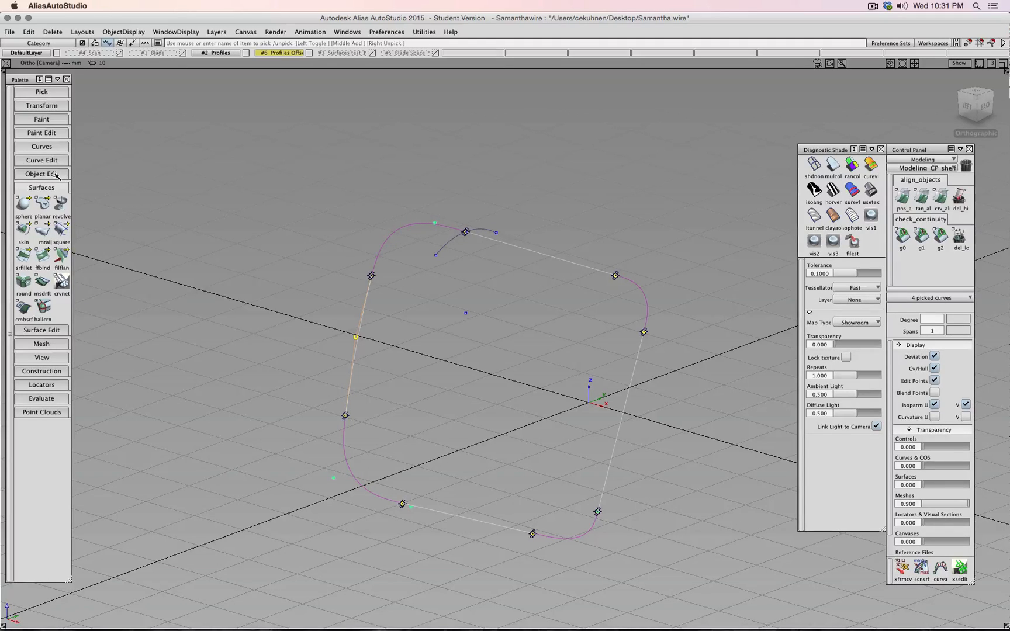
{"action": "left_click", "coordinate": [34, 174]}
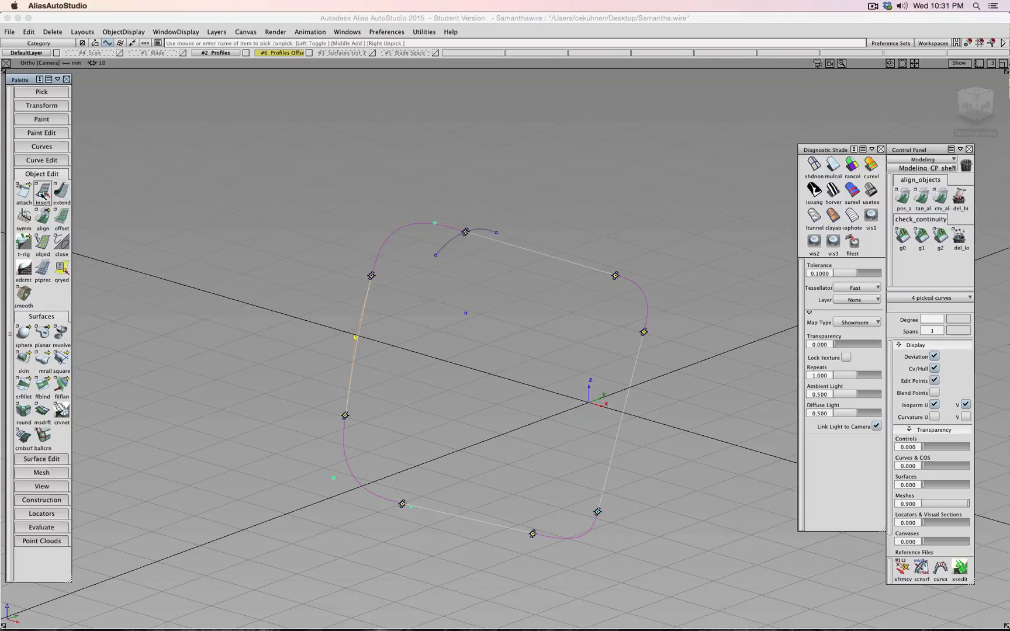
{"action": "left_click", "coordinate": [59, 224]}
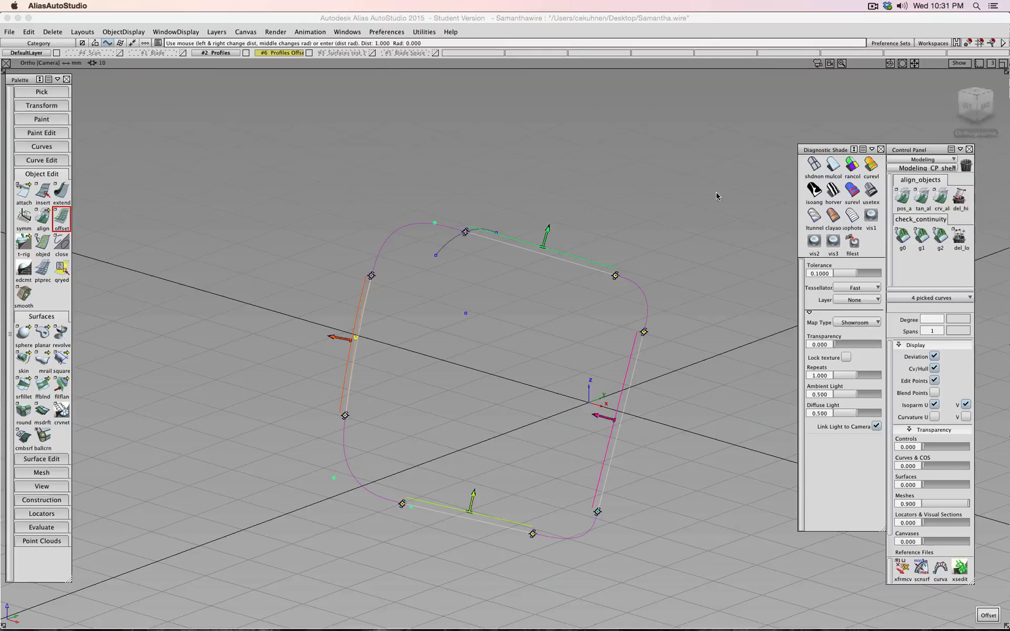
- Flip the top and left offset directions, try NUV normal mode, then abandon this attempt
{"action": "left_click", "coordinate": [969, 105]}
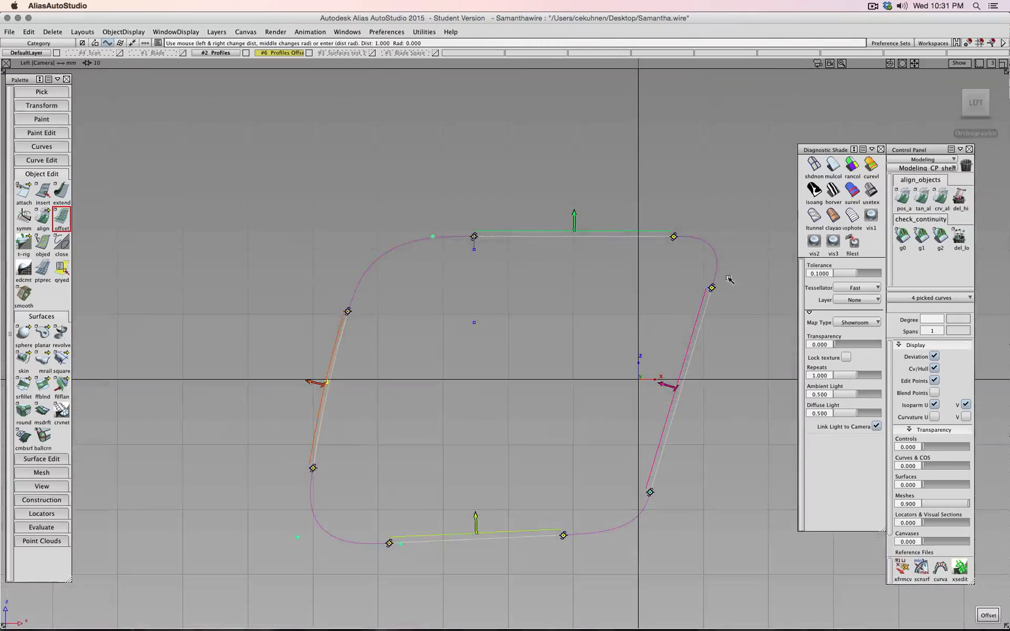
{"action": "left_click", "coordinate": [574, 218]}
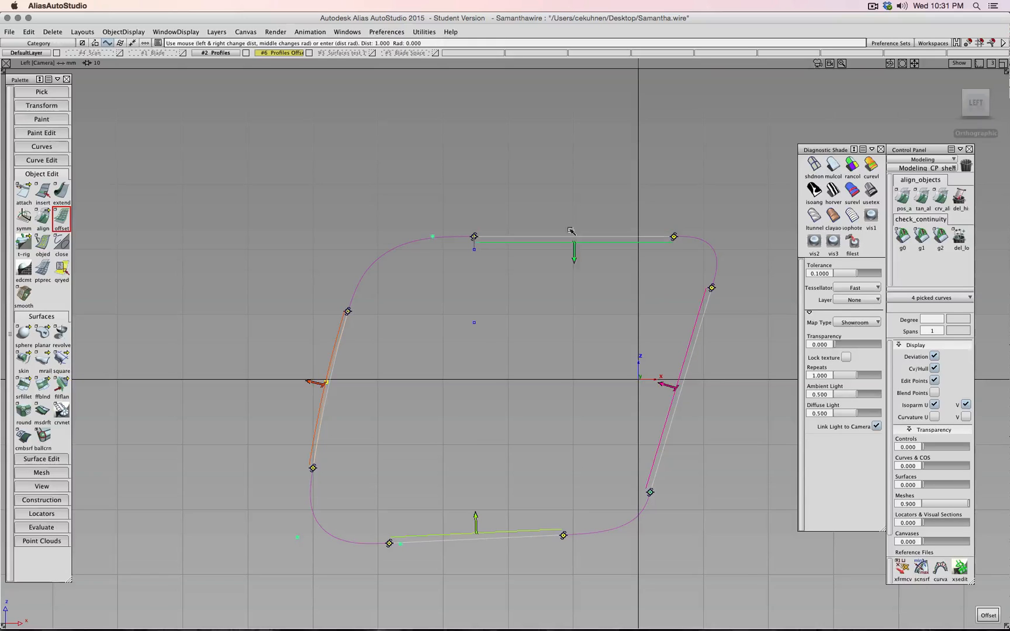
{"action": "left_click", "coordinate": [316, 384]}
{"action": "double_click", "coordinate": [60, 224]}
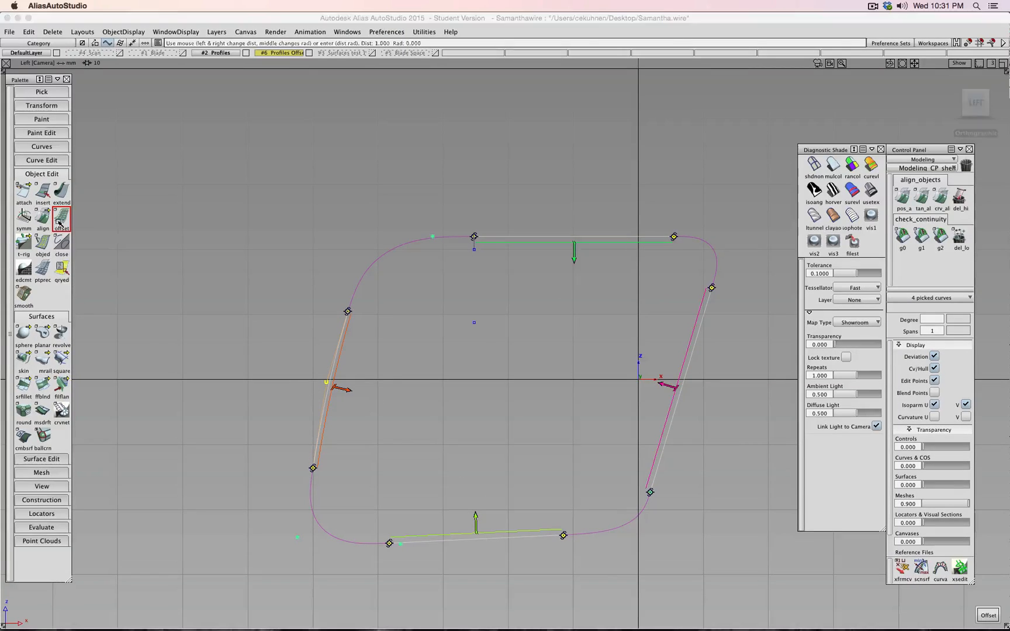
{"action": "left_click", "coordinate": [233, 383]}
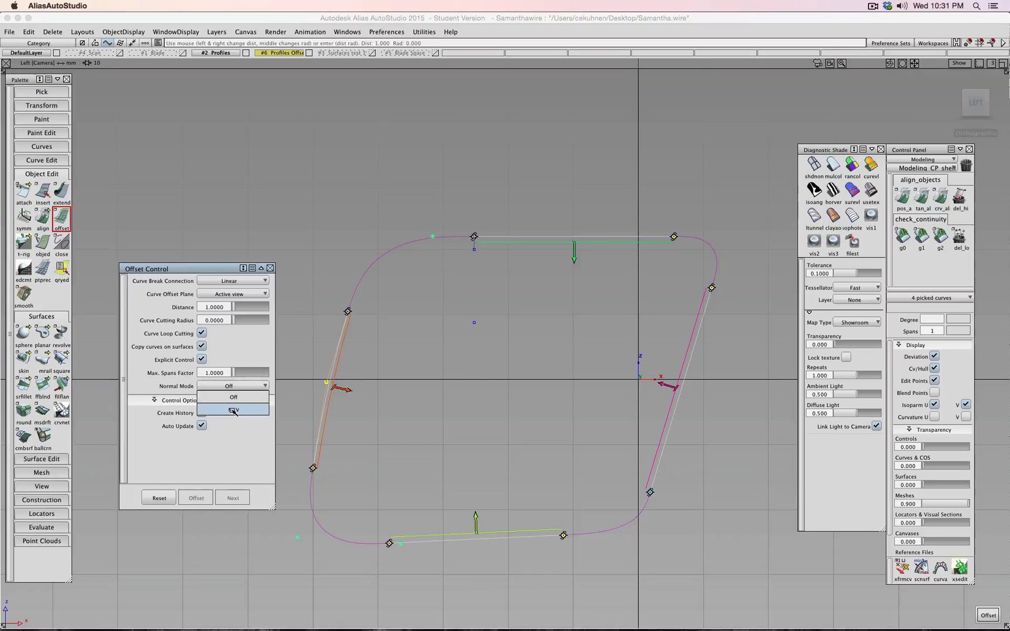
{"action": "left_click", "coordinate": [232, 402]}
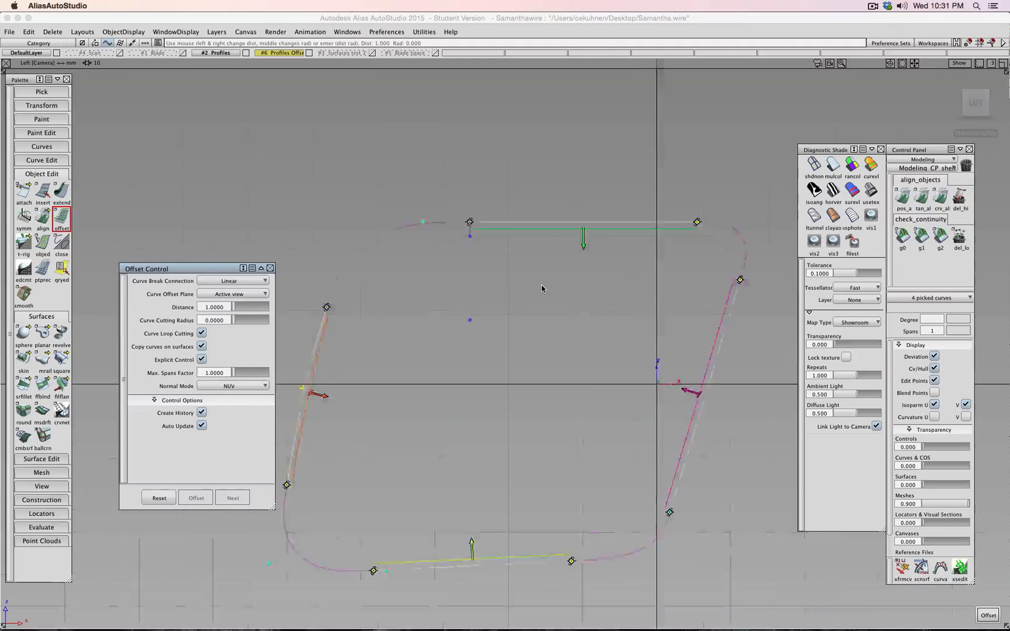
{"action": "scroll", "coordinate": [542, 285], "scroll_direction": "up", "scroll_amount": 3}
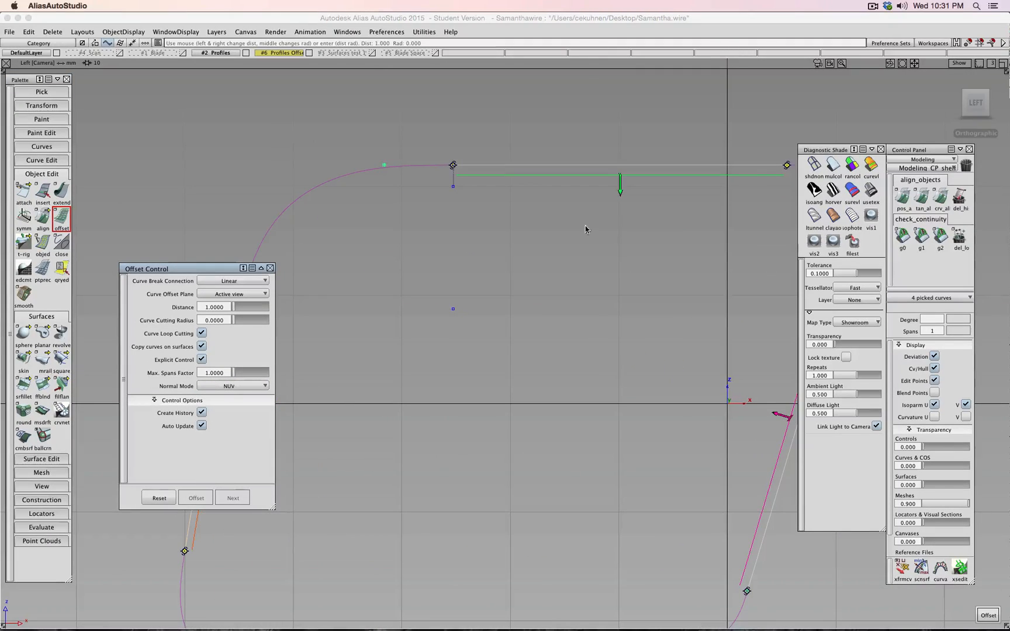
{"action": "right_click_drag", "start_coordinate": [515, 416], "coordinate": [444, 413], "text": "alt+shift"}
{"action": "left_click_drag", "start_coordinate": [444, 414], "coordinate": [105, 412], "text": "alt+shift"}
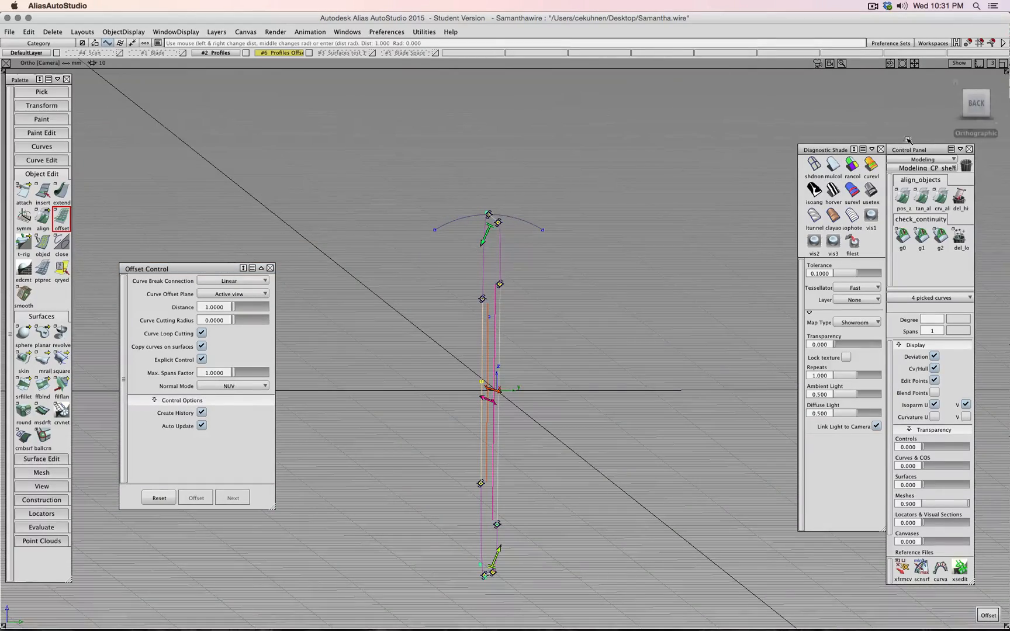
{"action": "left_click", "coordinate": [976, 104]}
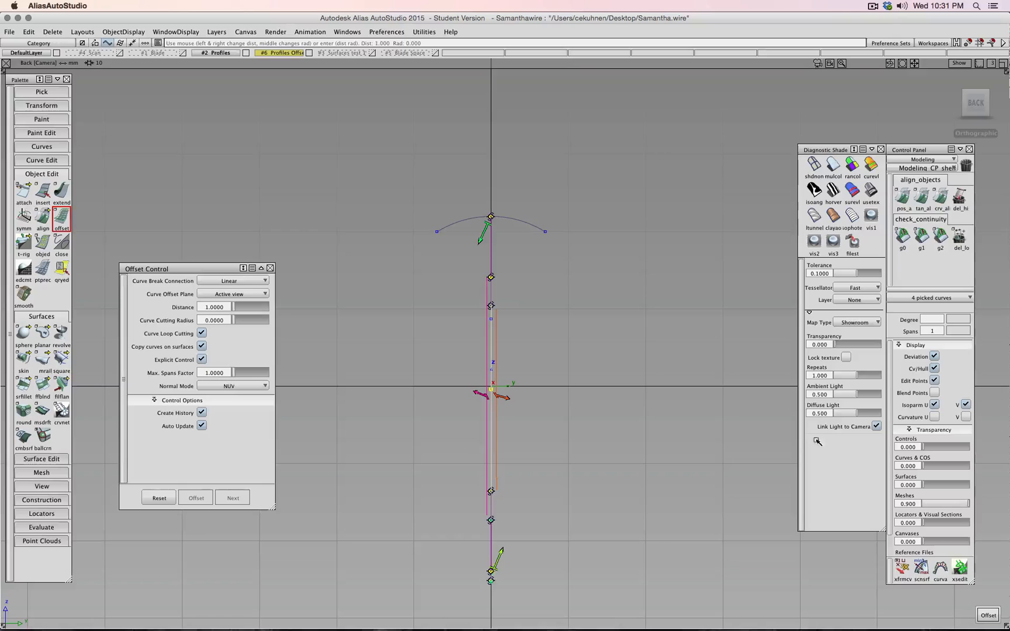
{"action": "left_click_drag", "start_coordinate": [727, 472], "coordinate": [726, 448], "text": "ctrl+shift"}
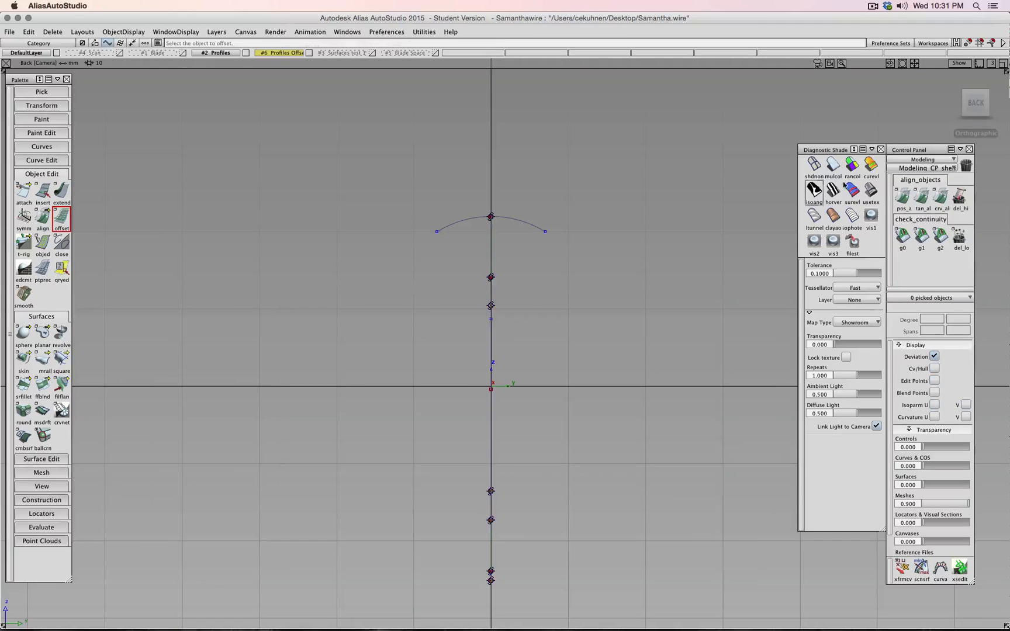
- Re-pick the left, bottom, right and top lines and push all offsets inward about 1.954
{"action": "left_click", "coordinate": [954, 102]}
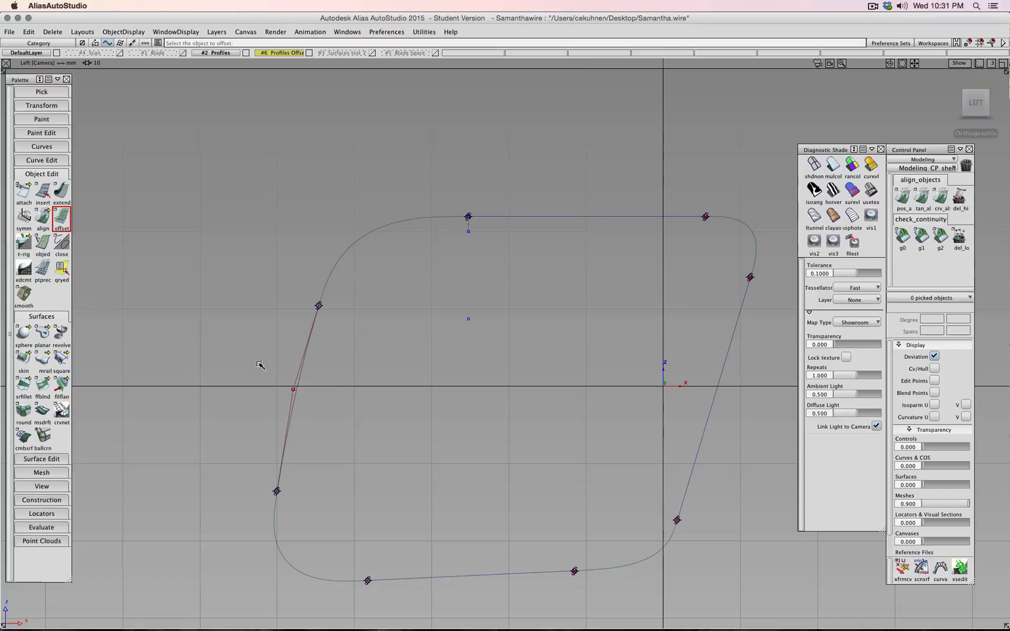
{"action": "left_click_drag", "start_coordinate": [260, 360], "coordinate": [335, 397]}
{"action": "left_click_drag", "start_coordinate": [457, 501], "coordinate": [468, 529]}
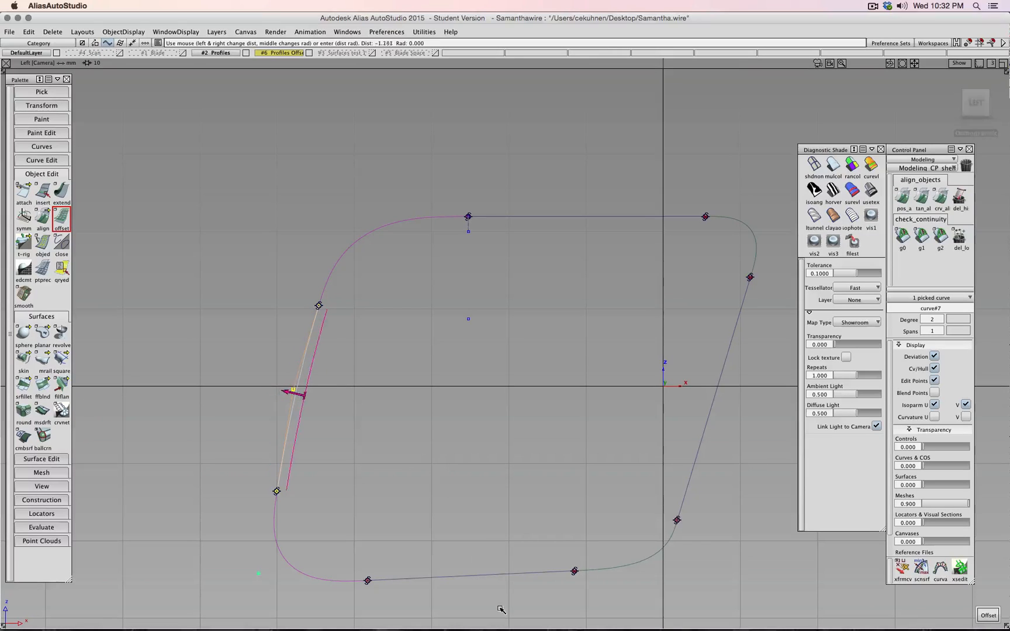
{"action": "left_click", "coordinate": [465, 573]}
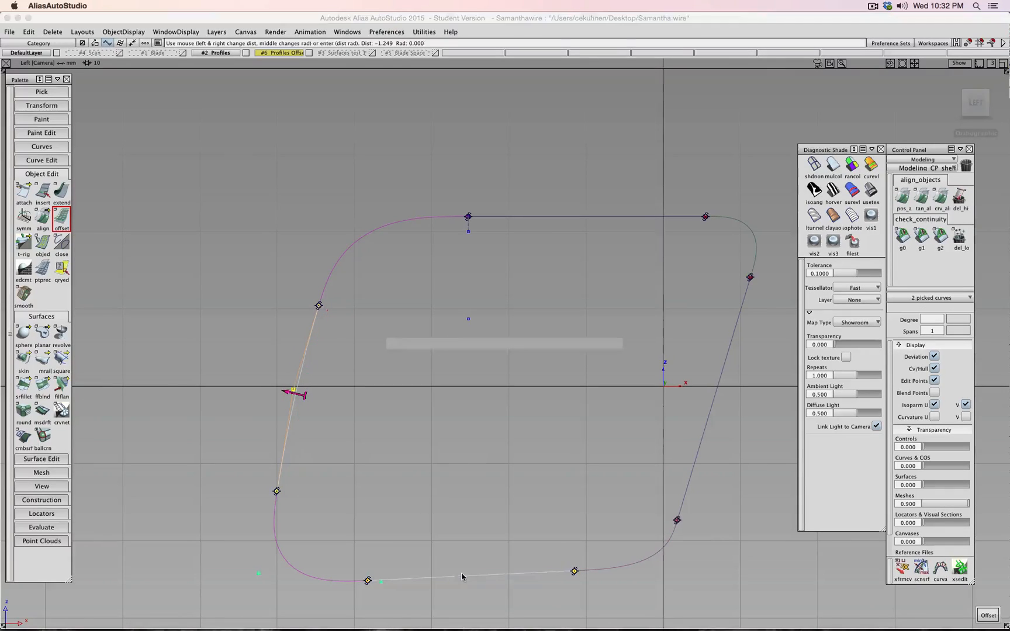
{"action": "left_click", "coordinate": [696, 453]}
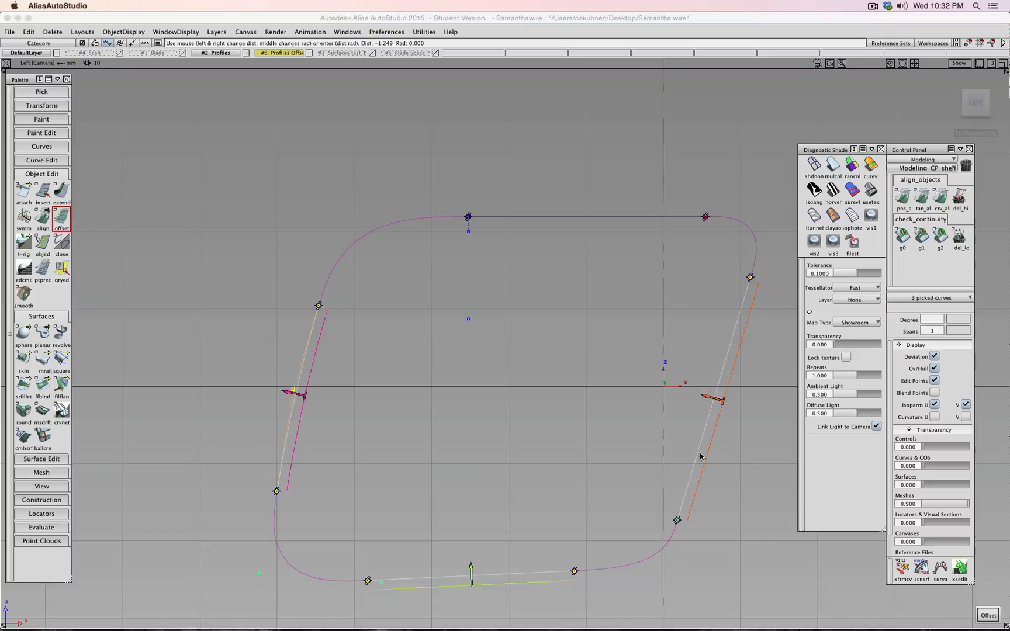
{"action": "left_click", "coordinate": [595, 219]}
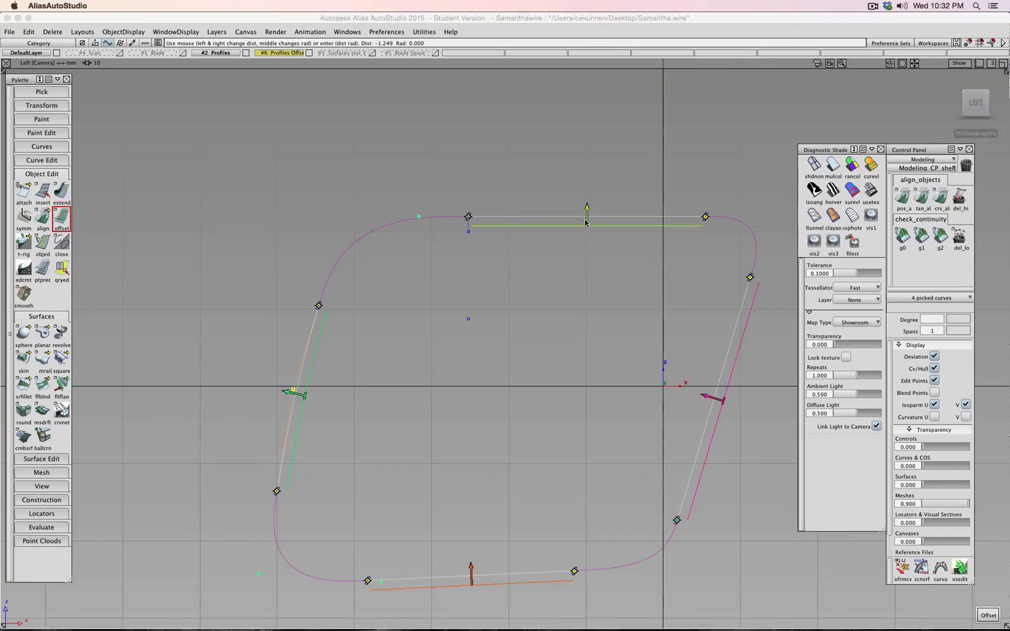
{"action": "left_click", "coordinate": [292, 392]}
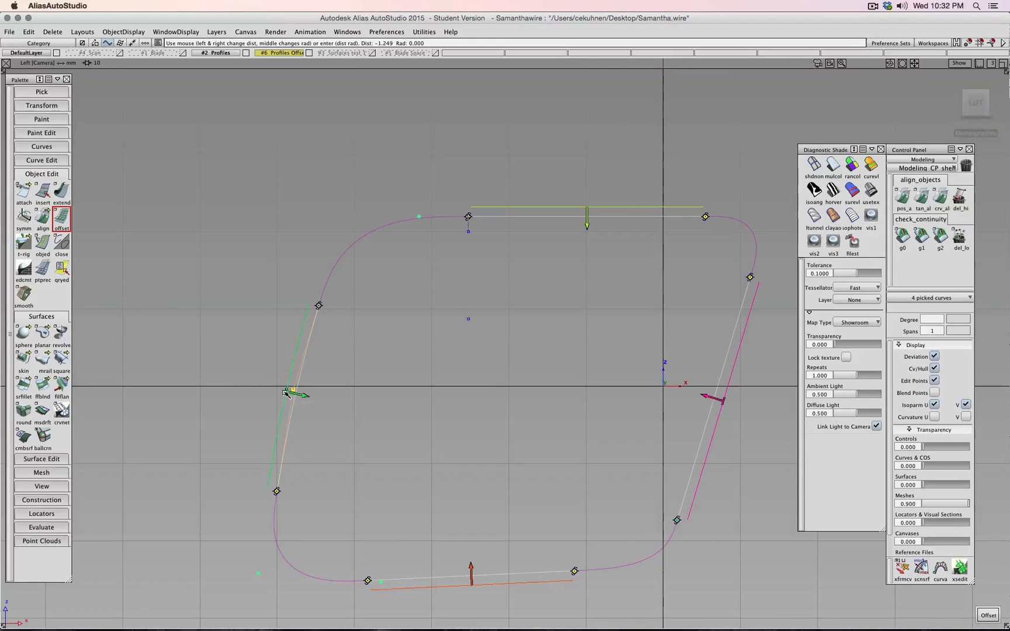
{"action": "left_click", "coordinate": [470, 567]}
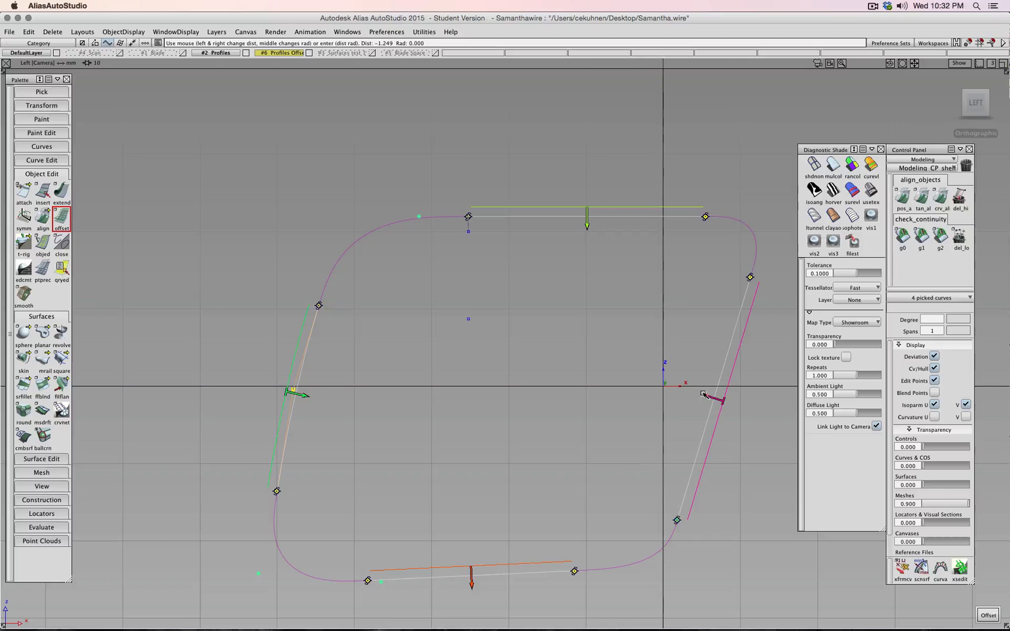
{"action": "left_click", "coordinate": [707, 396]}
{"action": "left_click", "coordinate": [706, 397]}
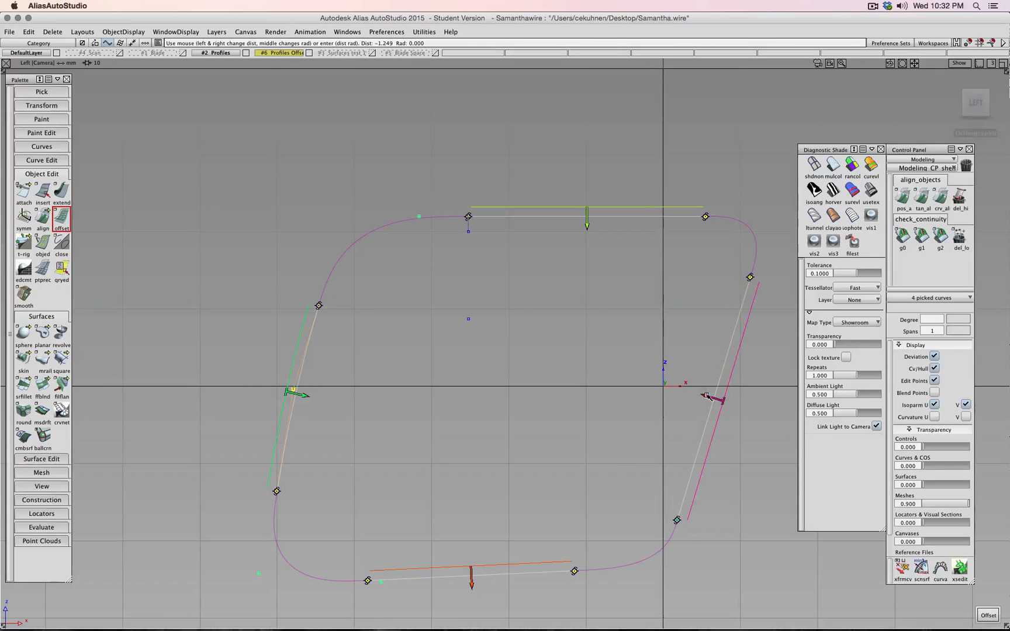
{"action": "left_click", "coordinate": [477, 584]}
{"action": "left_click_drag", "start_coordinate": [571, 263], "coordinate": [638, 287]}
{"action": "left_click_drag", "start_coordinate": [641, 285], "coordinate": [642, 284]}
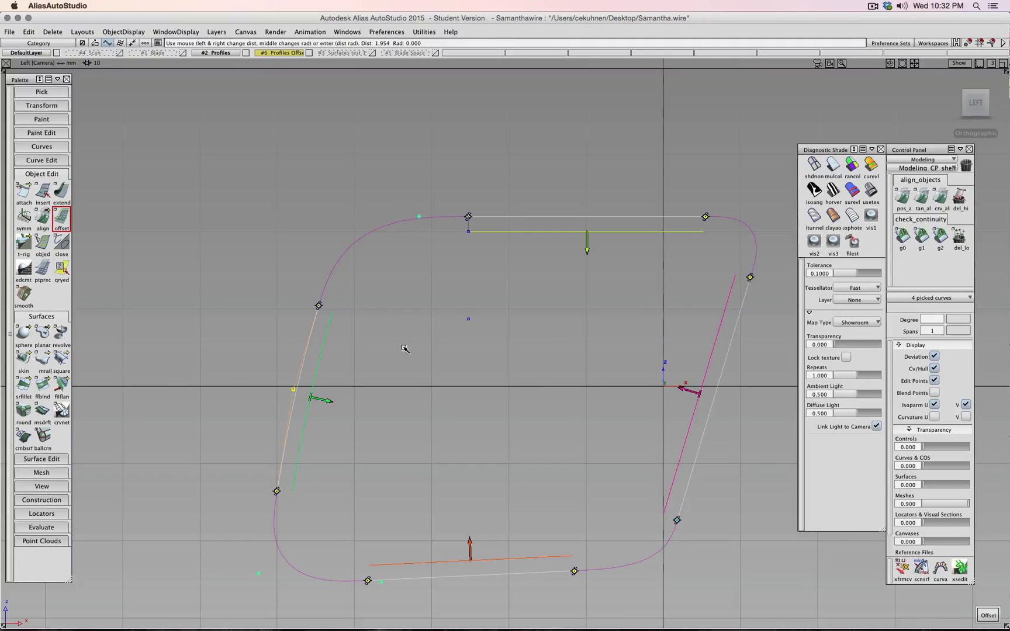
- Set offset normal mode to Off and apply the 1.9541 inward offset to the four lines
{"action": "double_click", "coordinate": [62, 220]}
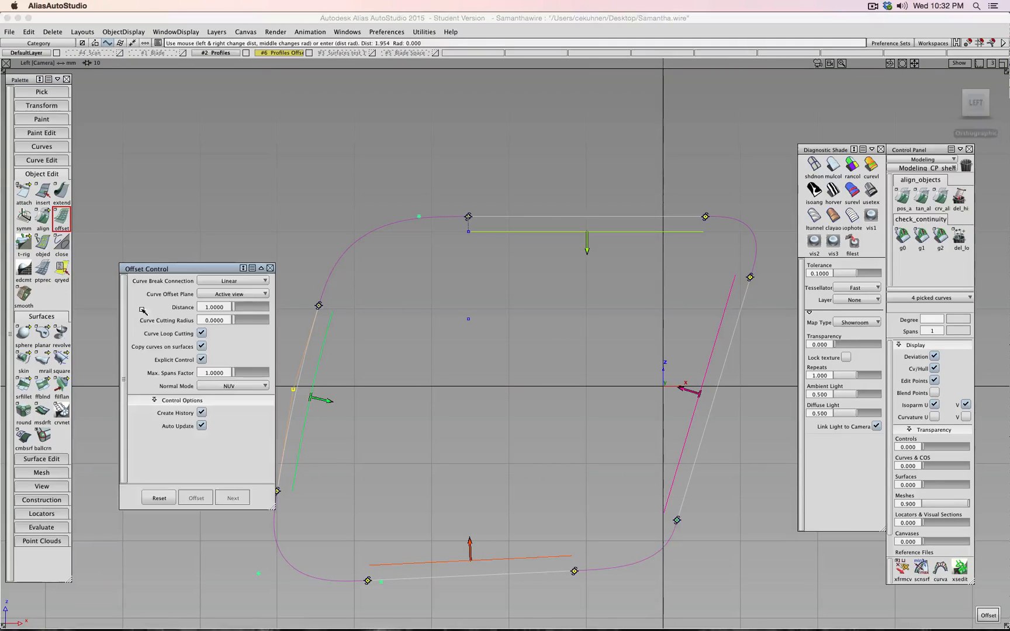
{"action": "left_click", "coordinate": [228, 387]}
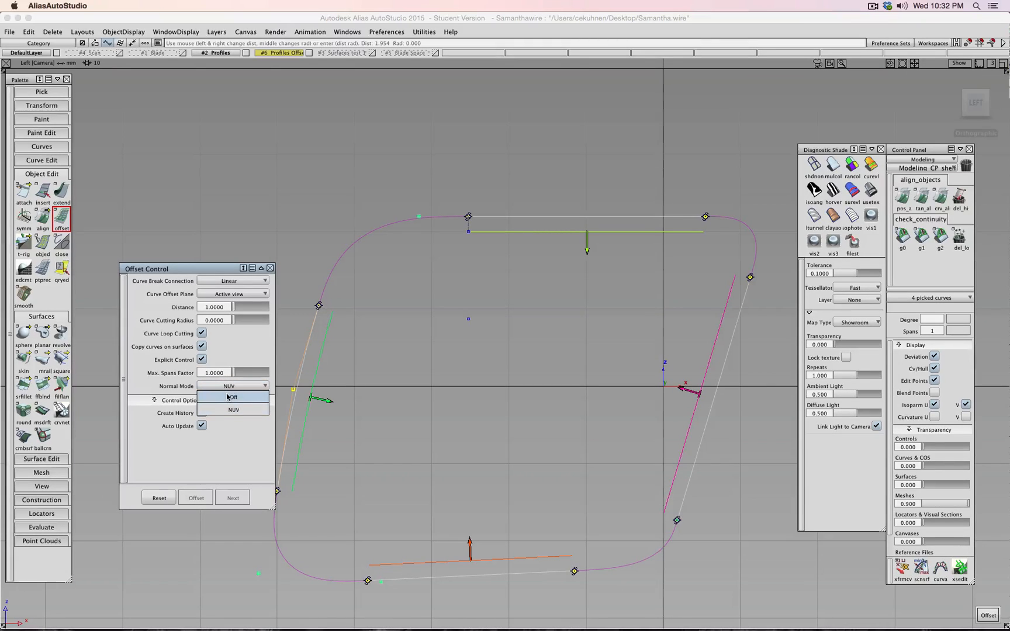
{"action": "left_click", "coordinate": [230, 394]}
{"action": "left_click", "coordinate": [228, 388]}
{"action": "left_click", "coordinate": [223, 402]}
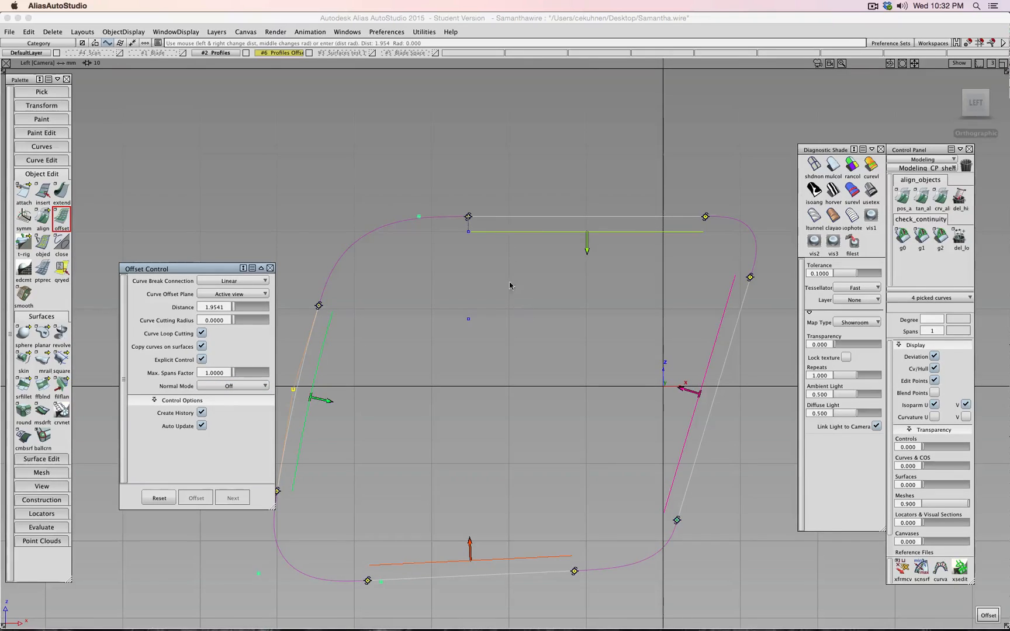
{"action": "scroll", "coordinate": [508, 292], "scroll_direction": "up", "scroll_amount": 3}
{"action": "scroll", "coordinate": [489, 222], "scroll_direction": "down", "scroll_amount": 1}
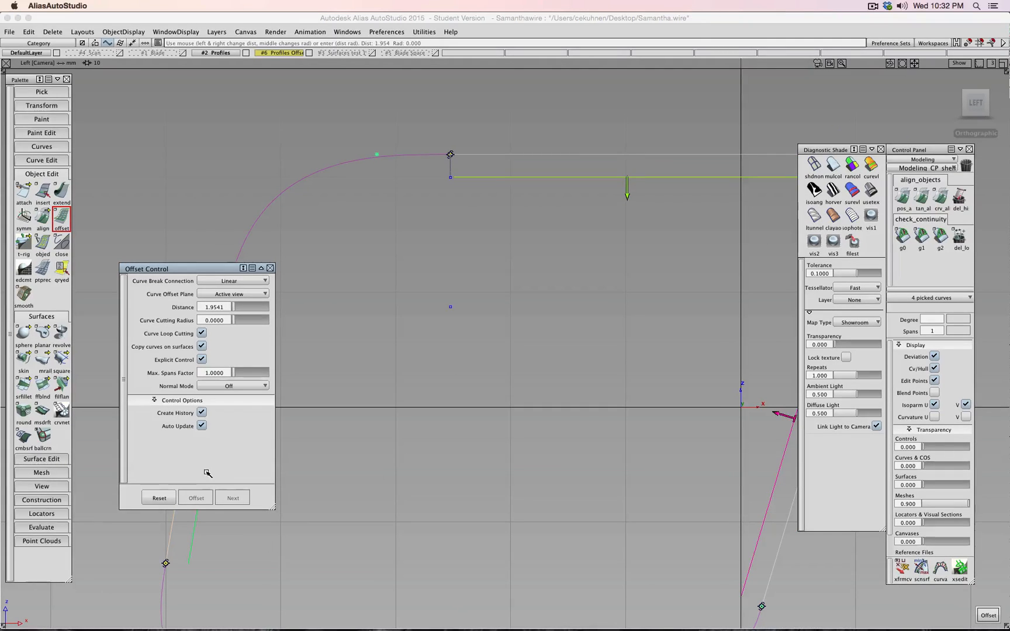
{"action": "scroll", "coordinate": [321, 338], "scroll_direction": "up", "scroll_amount": 3}
{"action": "scroll", "coordinate": [378, 359], "scroll_direction": "down", "scroll_amount": 5}
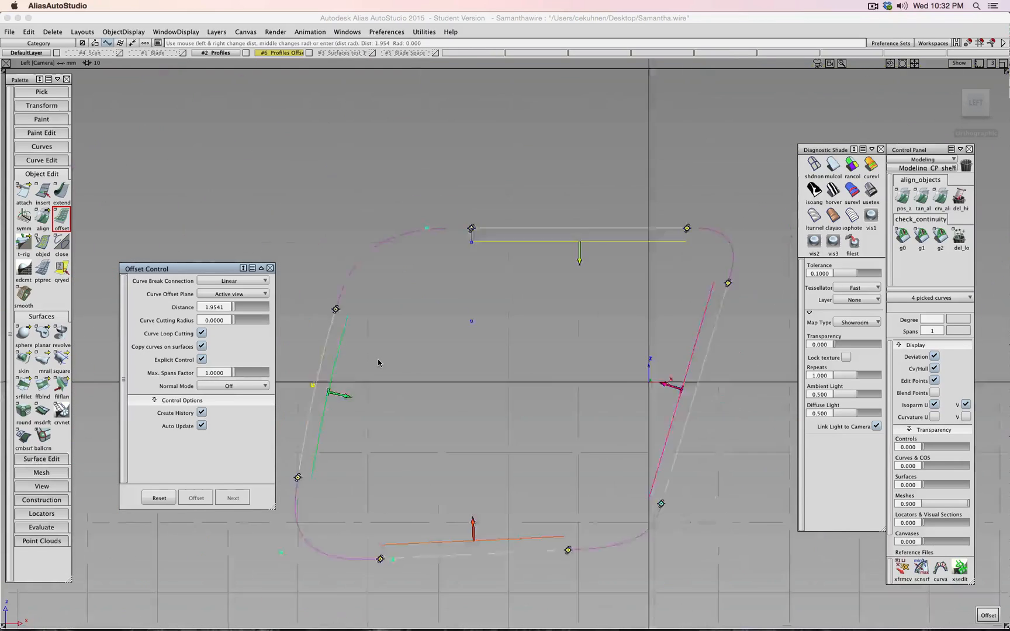
{"action": "scroll", "coordinate": [423, 373], "scroll_direction": "up", "scroll_amount": 1}
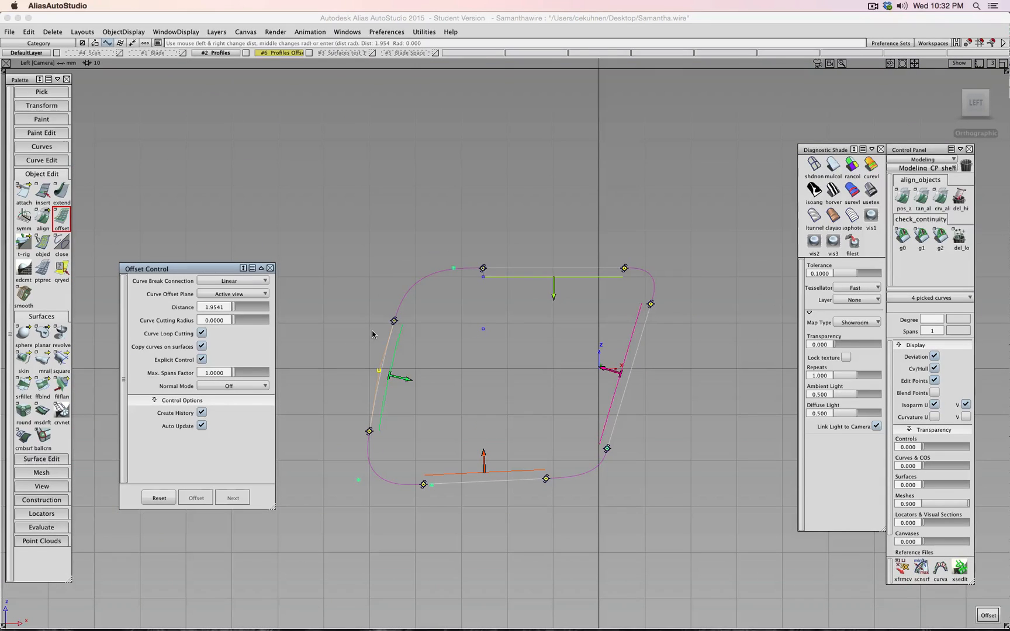
{"action": "left_click", "coordinate": [985, 615]}
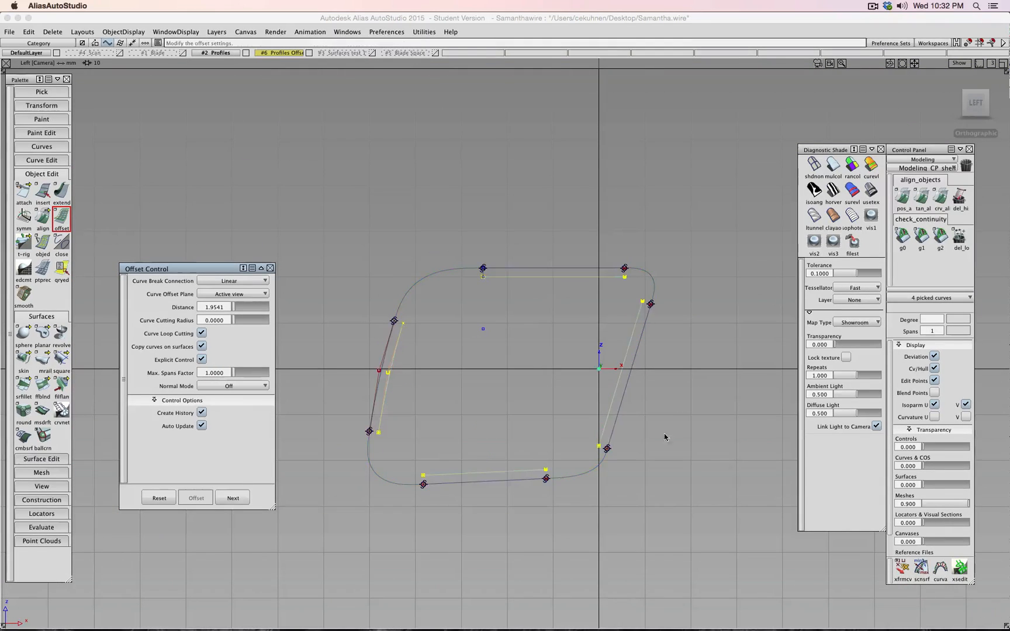
{"action": "left_click", "coordinate": [270, 268]}
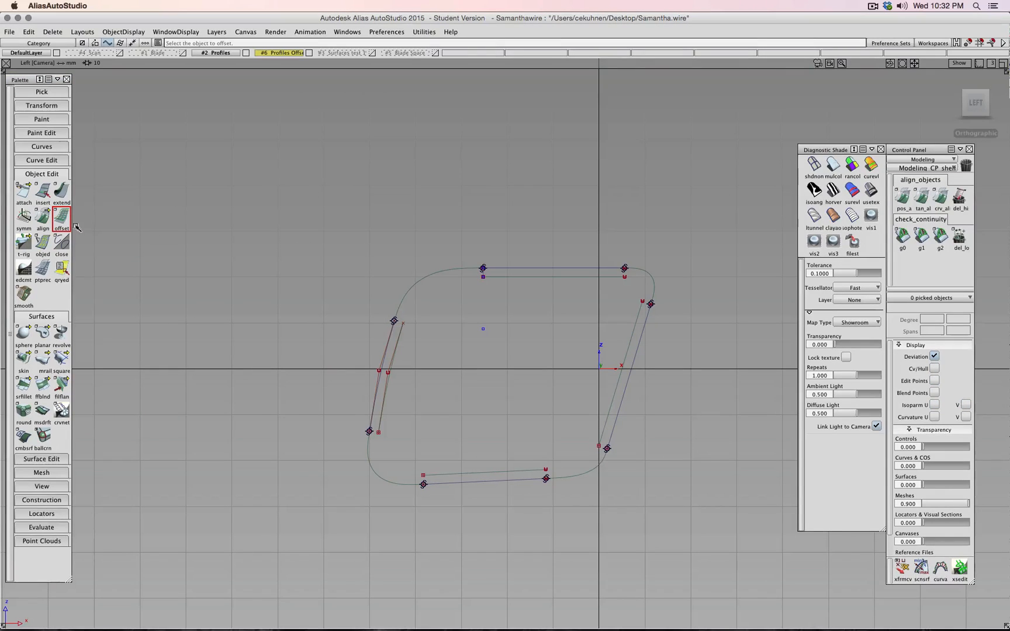
- Blend the offset sides at the upper-left, upper-right, lower-right and lower-left inner corners
{"action": "left_click", "coordinate": [58, 147]}
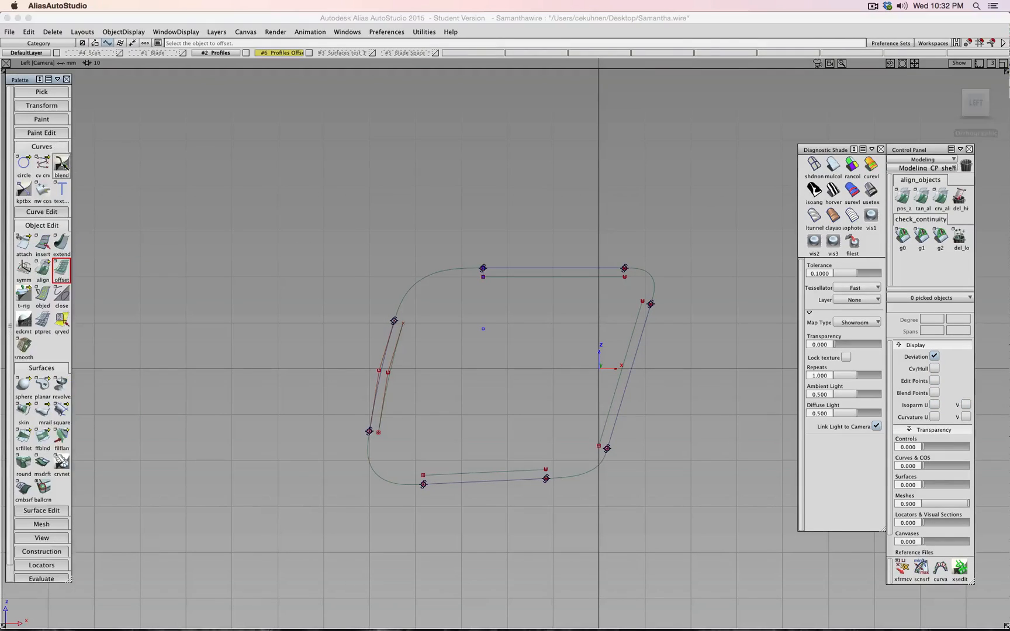
{"action": "left_click", "coordinate": [63, 164]}
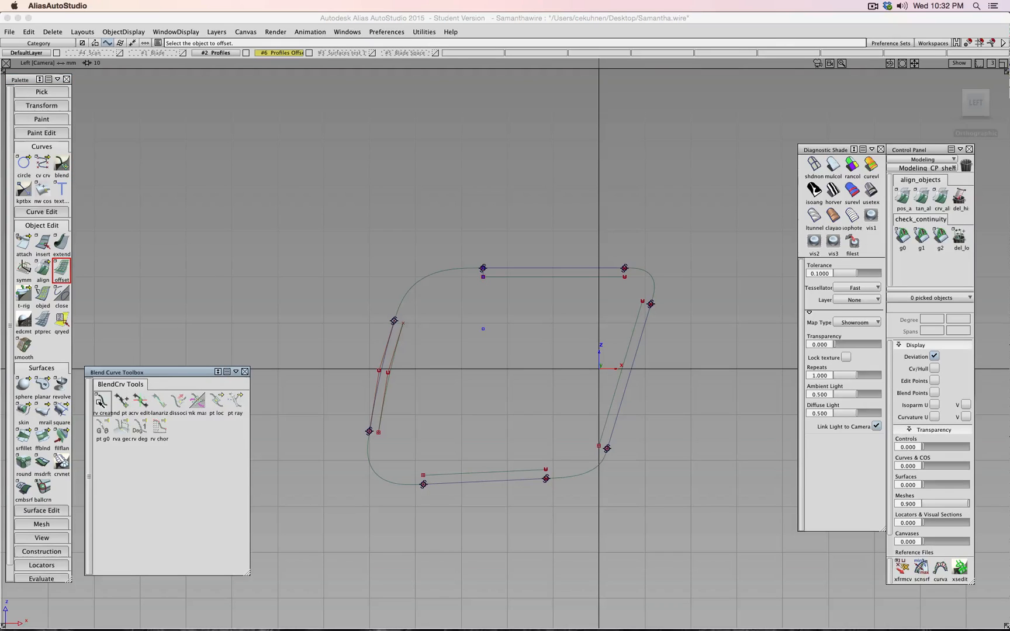
{"action": "left_click", "coordinate": [403, 323]}
{"action": "left_click", "coordinate": [483, 277]}
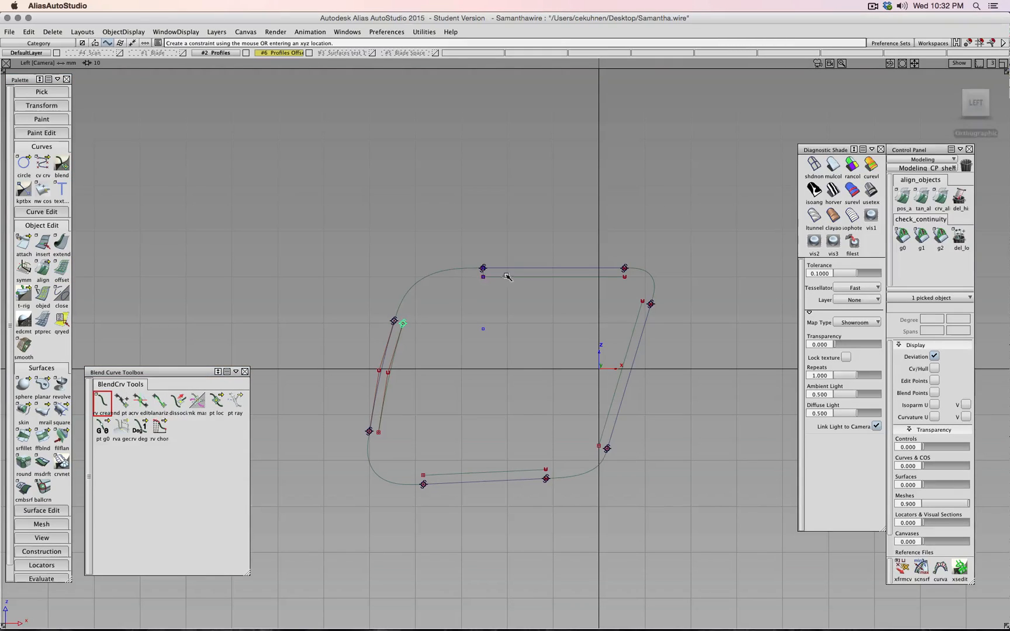
{"action": "left_click_drag", "start_coordinate": [542, 327], "coordinate": [644, 293], "text": "ctrl+shift"}
{"action": "left_click_drag", "start_coordinate": [580, 334], "coordinate": [589, 320], "text": "ctrl+shift"}
{"action": "left_click_drag", "start_coordinate": [607, 420], "coordinate": [545, 457]}
{"action": "left_click_drag", "start_coordinate": [522, 451], "coordinate": [528, 427], "text": "ctrl+shift"}
{"action": "left_click", "coordinate": [423, 475]}
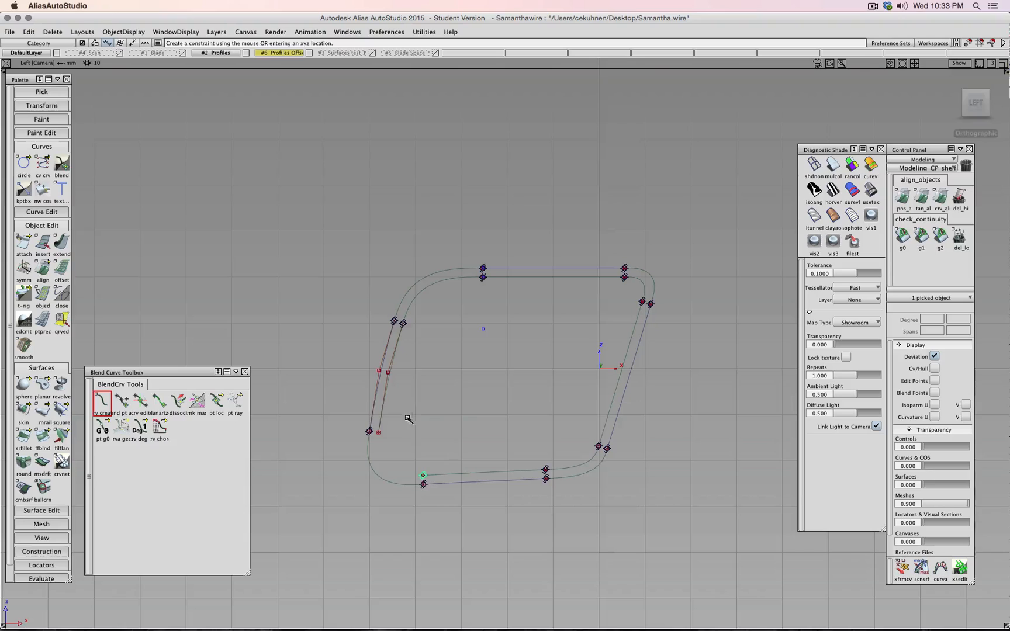
{"action": "mouse_move", "coordinate": [406, 409]}
{"action": "left_mouse_down", "text": "ctrl+shift"}
{"action": "mouse_move", "coordinate": [435, 409]}
{"action": "mouse_move", "coordinate": [398, 421]}
{"action": "left_mouse_up", "text": "ctrl+shift"}
{"action": "left_click", "coordinate": [379, 433]}
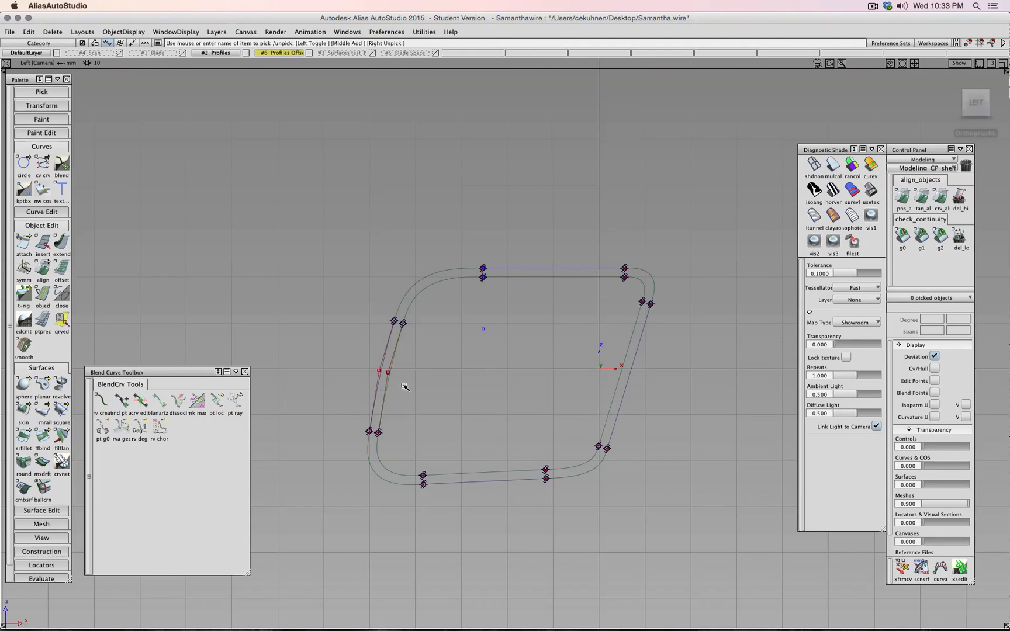
- Pick the four inner lines and start moving them, accepting loss of construction history
{"action": "left_click", "coordinate": [389, 389]}
{"action": "left_click", "coordinate": [485, 472]}
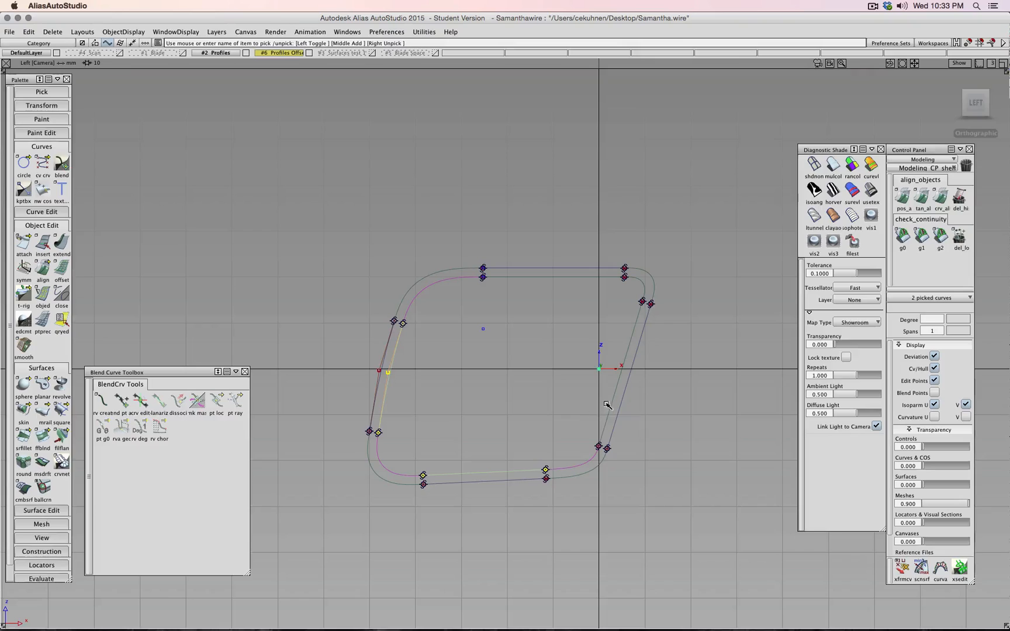
{"action": "left_click", "coordinate": [609, 407]}
{"action": "left_click", "coordinate": [599, 278]}
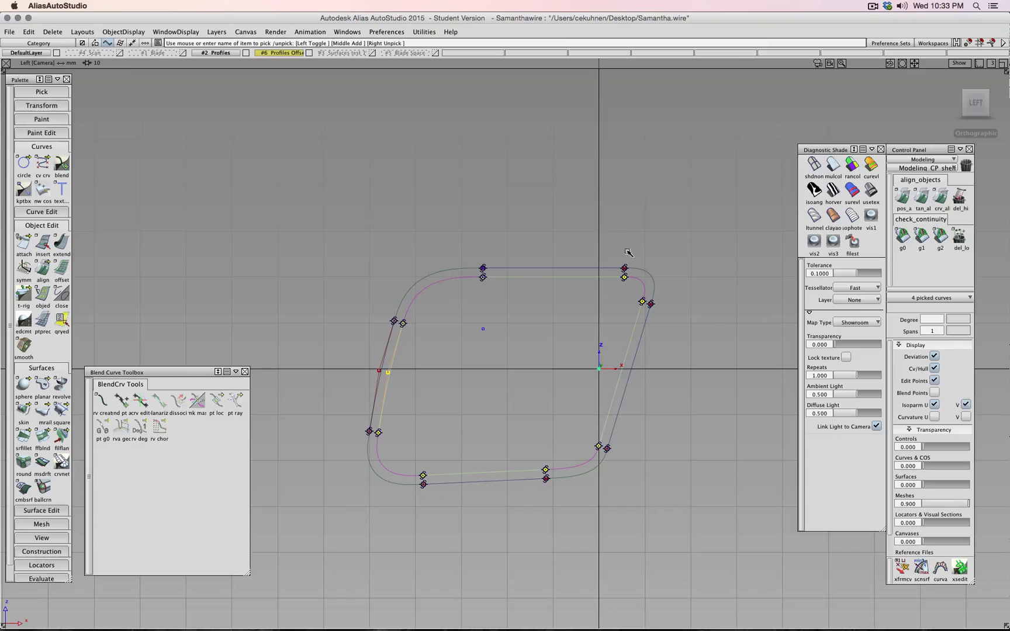
{"action": "left_click", "coordinate": [994, 104]}
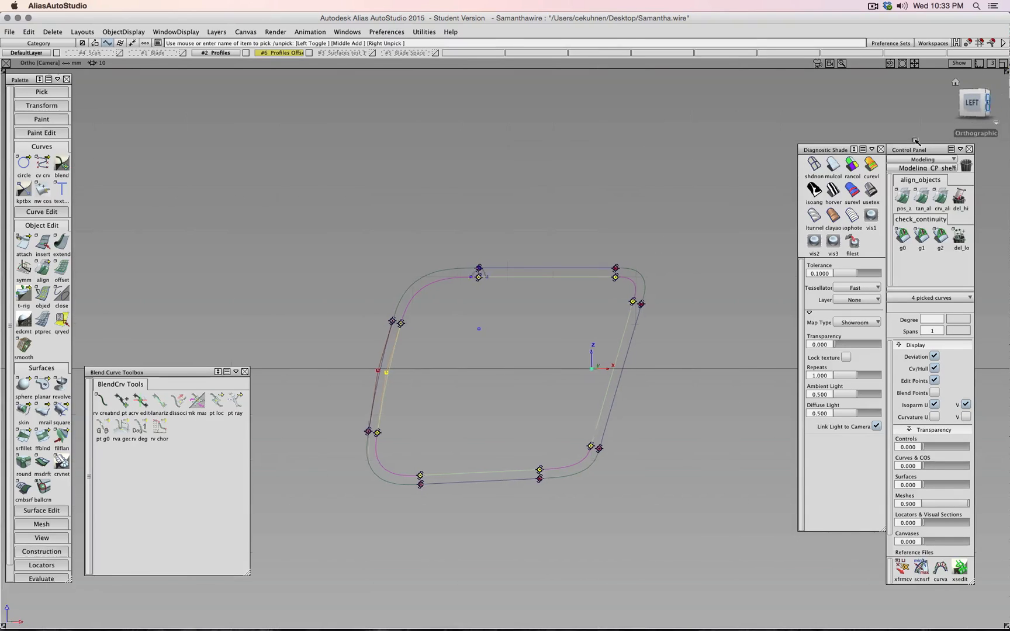
{"action": "right_click_drag", "start_coordinate": [625, 239], "coordinate": [627, 223], "text": "ctrl+shift"}
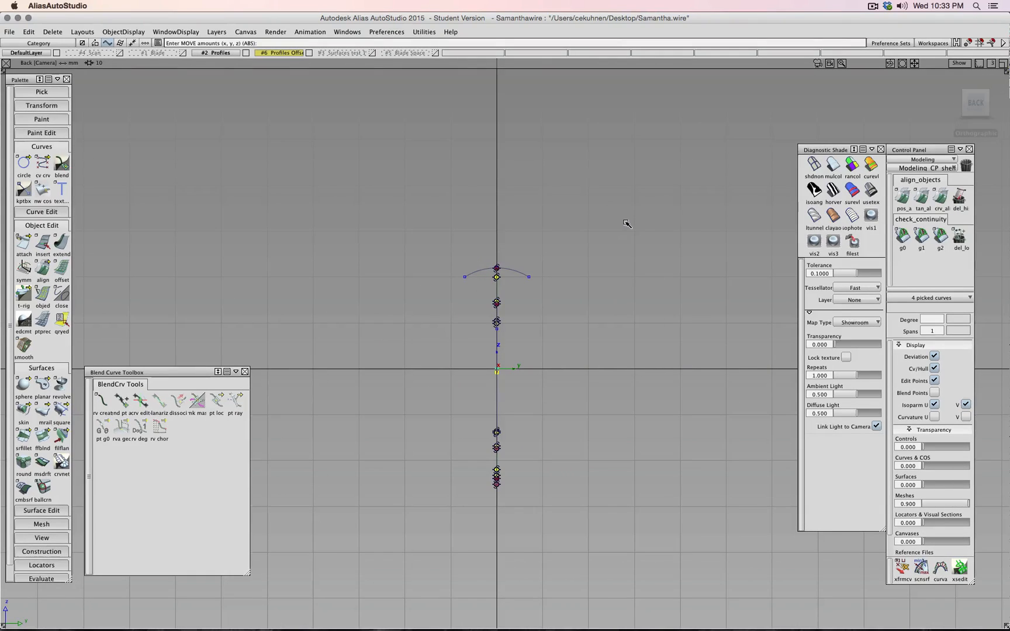
{"action": "left_click", "coordinate": [625, 328]}
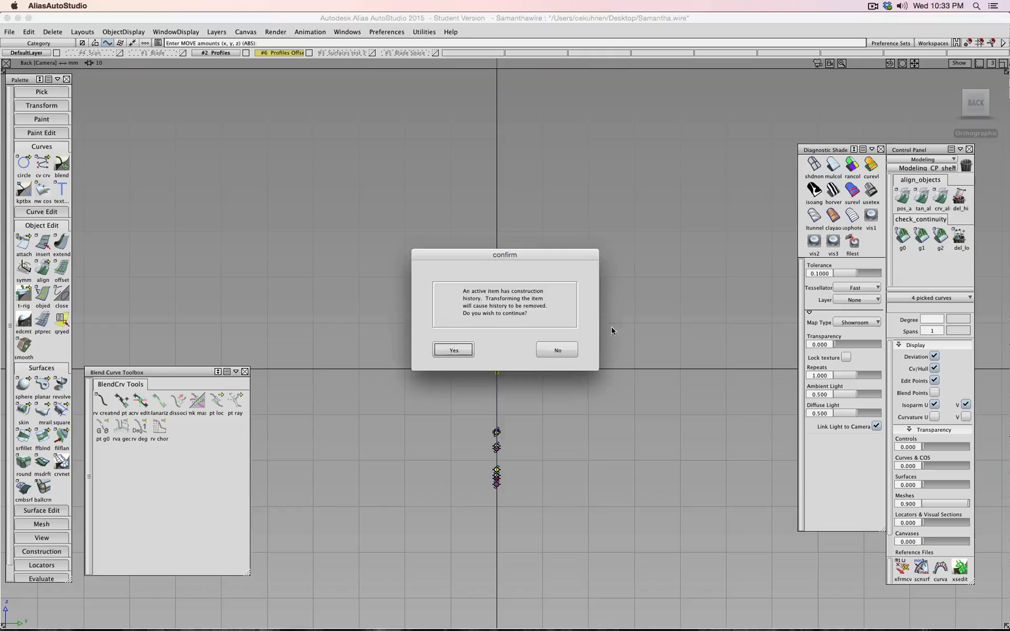
{"action": "left_click", "coordinate": [471, 348]}
- Nudge the picked curves about -0.0235 along Y so the straight sides line up
{"action": "middle_click_drag", "start_coordinate": [566, 345], "coordinate": [535, 345]}
{"action": "scroll", "coordinate": [463, 243], "scroll_direction": "up", "scroll_amount": 8}
{"action": "middle_click_drag", "start_coordinate": [462, 254], "coordinate": [544, 380], "text": "alt+shift"}
{"action": "scroll", "coordinate": [534, 340], "scroll_direction": "up", "scroll_amount": 10}
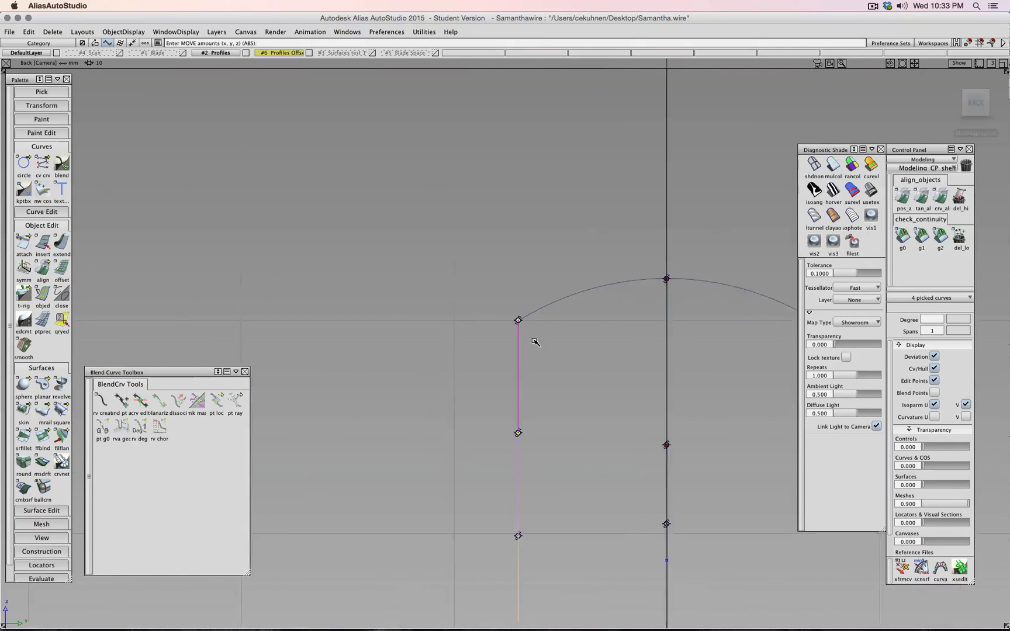
{"action": "scroll", "coordinate": [535, 342], "scroll_direction": "up", "scroll_amount": 1}
{"action": "middle_click_drag", "start_coordinate": [633, 316], "coordinate": [622, 342]}
{"action": "scroll", "coordinate": [564, 349], "scroll_direction": "down", "scroll_amount": 3}
{"action": "scroll", "coordinate": [621, 343], "scroll_direction": "up", "scroll_amount": 3}
{"action": "right_click_drag", "start_coordinate": [622, 342], "coordinate": [499, 352], "text": "alt+shift"}
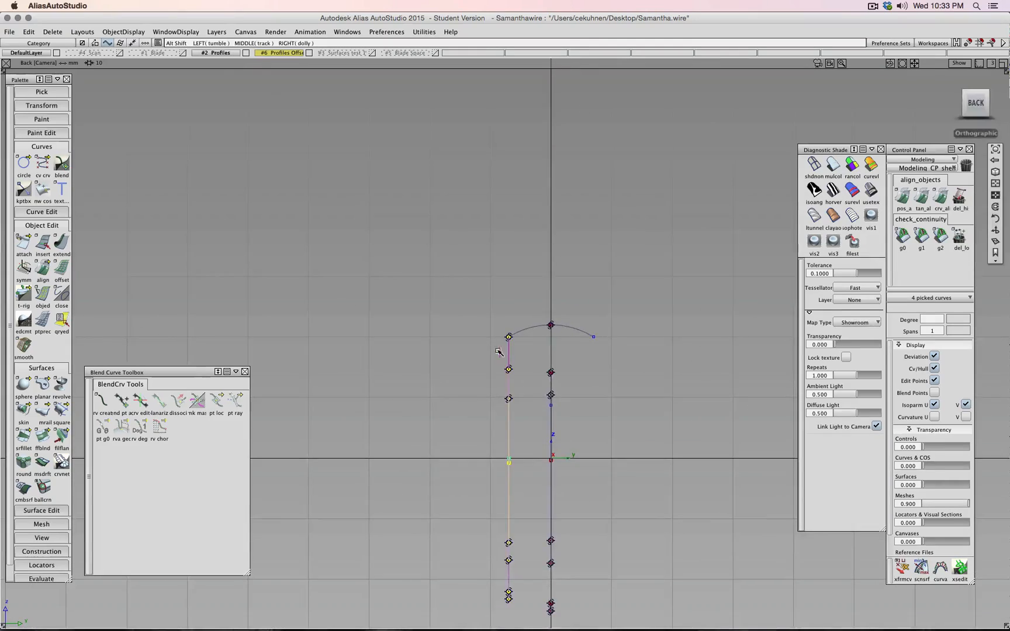
{"action": "left_click_drag", "start_coordinate": [499, 352], "coordinate": [789, 430], "text": "alt+shift"}
{"action": "left_click_drag", "start_coordinate": [605, 429], "coordinate": [605, 404], "text": "ctrl+shift"}
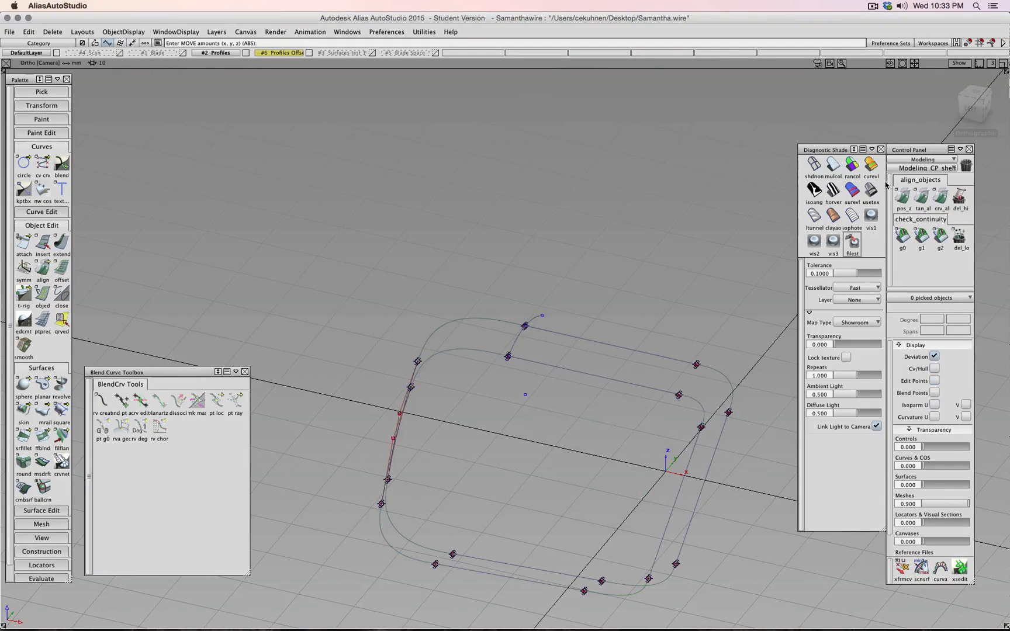
- Check the curves from the Left view, hide their control hulls, and deselect everything
{"action": "left_click", "coordinate": [971, 104]}
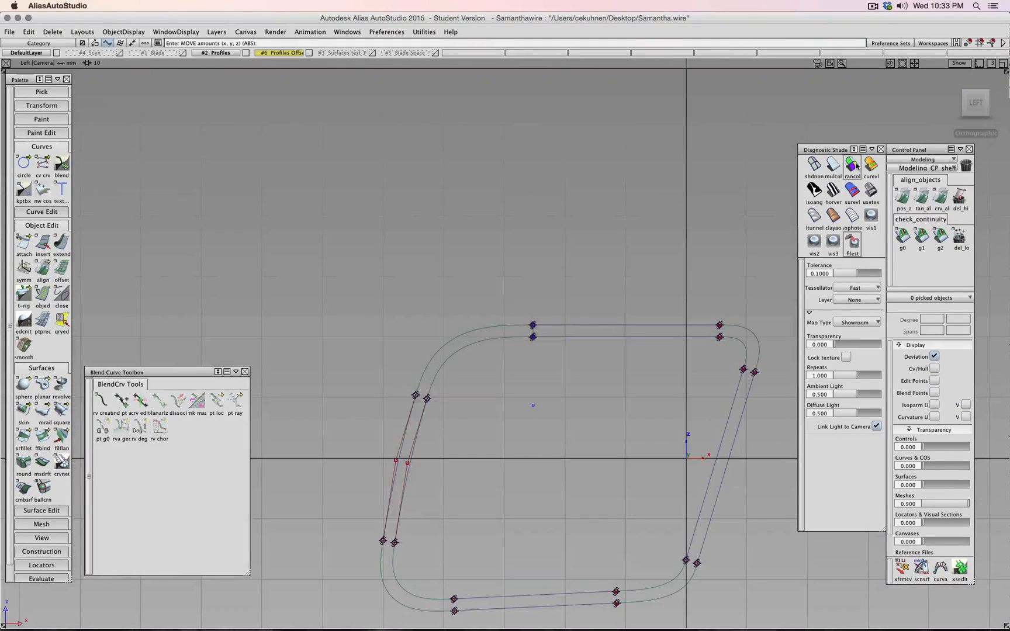
{"action": "left_click_drag", "start_coordinate": [493, 475], "coordinate": [516, 475], "text": "ctrl+shift"}
{"action": "left_click_drag", "start_coordinate": [459, 490], "coordinate": [375, 441]}
{"action": "left_click", "coordinate": [935, 368]}
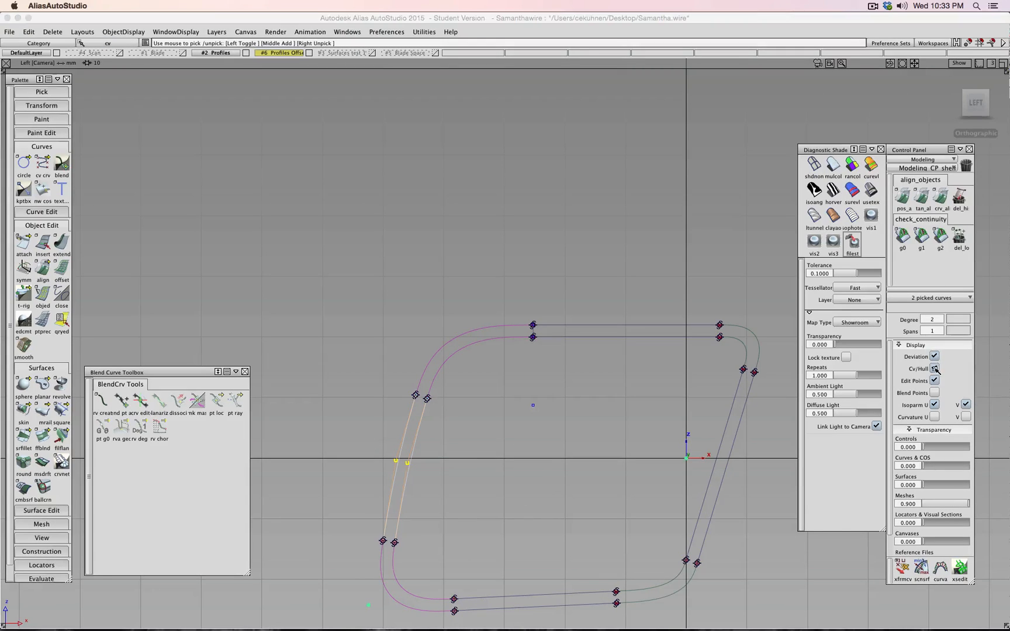
{"action": "left_click_drag", "start_coordinate": [539, 434], "coordinate": [539, 411], "text": "ctrl+shift"}
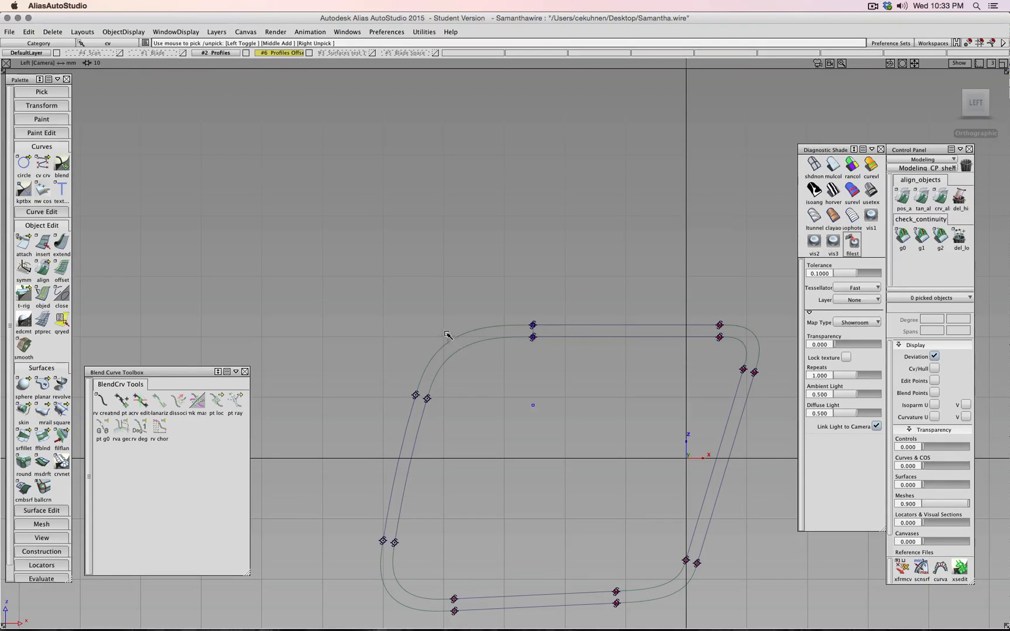
{"action": "left_click_drag", "start_coordinate": [627, 391], "coordinate": [458, 378], "text": "alt+shift"}
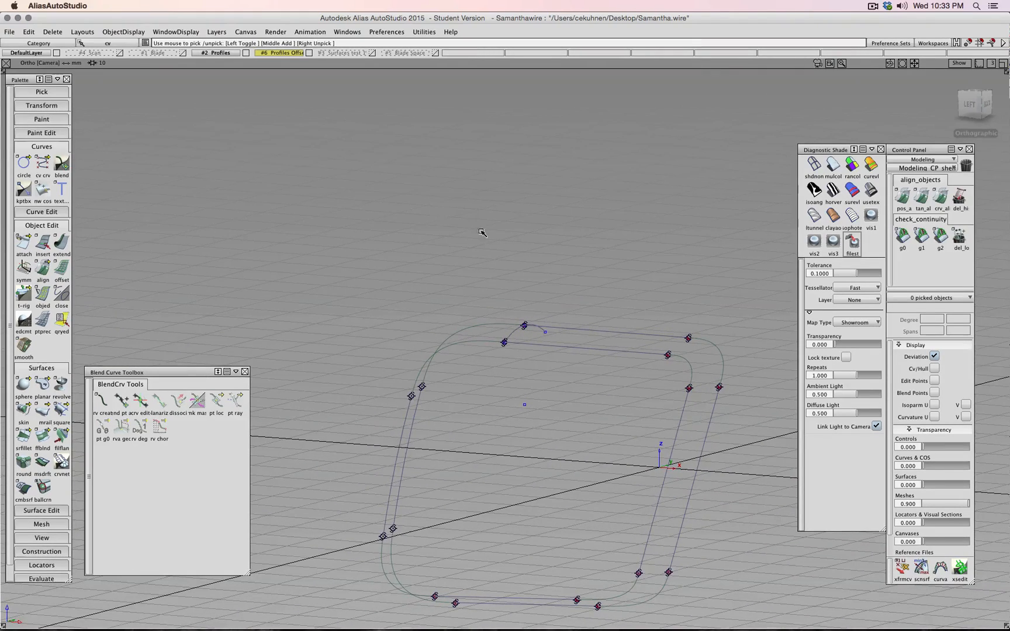
- Turn on Symmetric for the Profiles Offset layer to show its mirrored copy
{"action": "left_click_drag", "start_coordinate": [482, 233], "coordinate": [378, 212], "text": "alt+shift"}
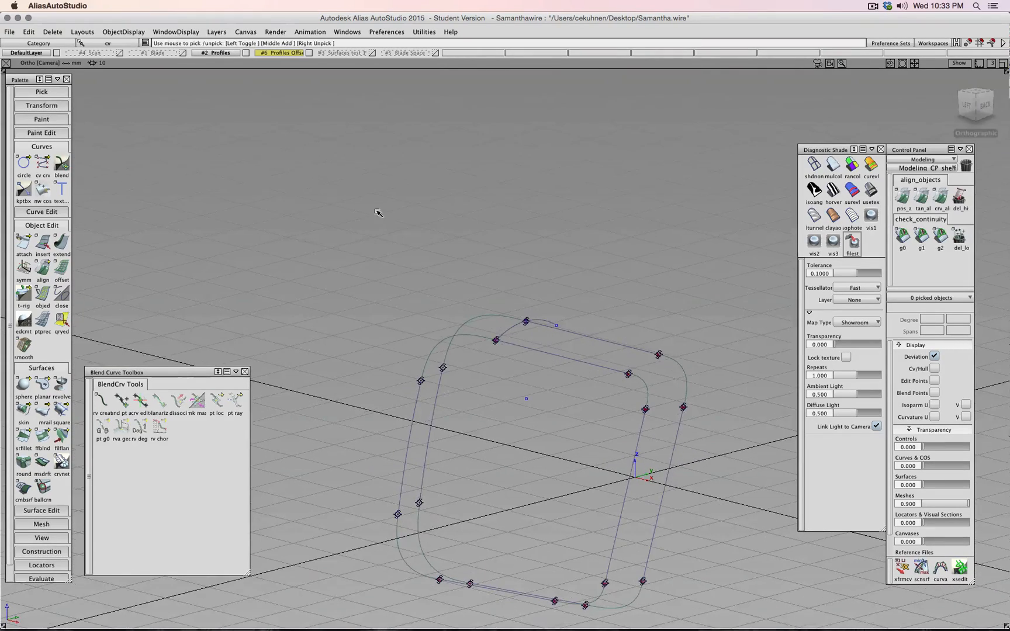
{"action": "right_click", "coordinate": [290, 58]}
{"action": "left_click", "coordinate": [285, 98]}
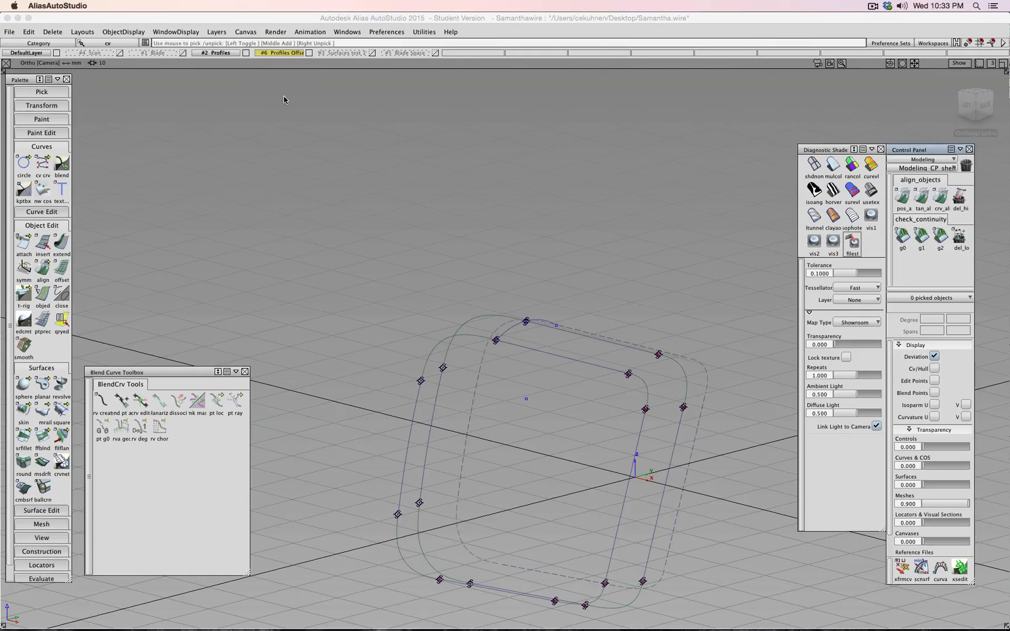
{"action": "left_click_drag", "start_coordinate": [529, 386], "coordinate": [522, 358], "text": "alt+shift"}
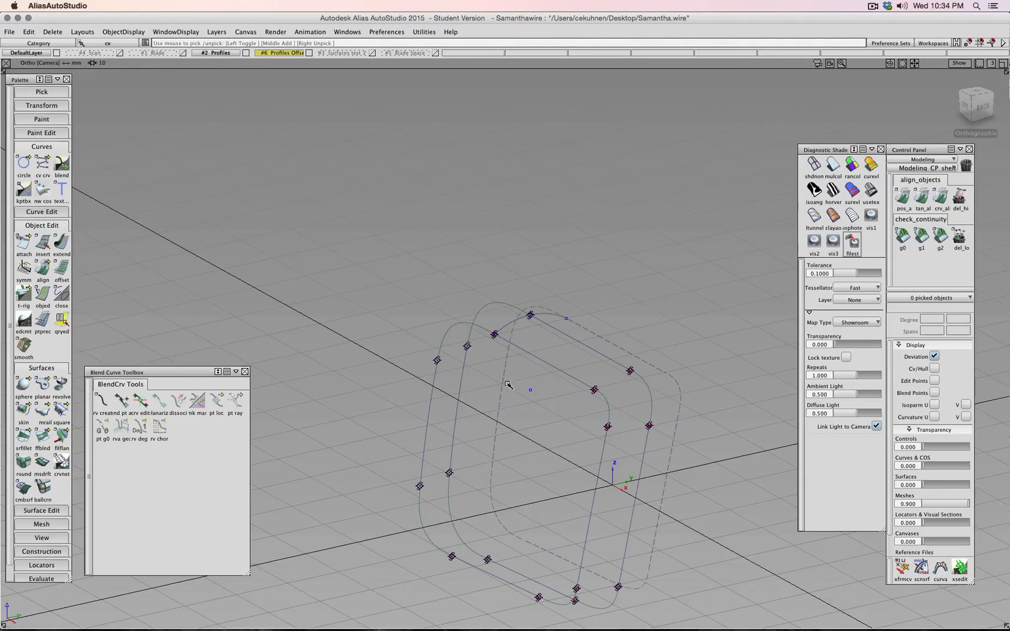
- Toggle the Profiles layer and the offset layer's Symmetric off and back on to compare
{"action": "left_click", "coordinate": [246, 53]}
{"action": "left_click", "coordinate": [292, 54]}
{"action": "left_click", "coordinate": [293, 100]}
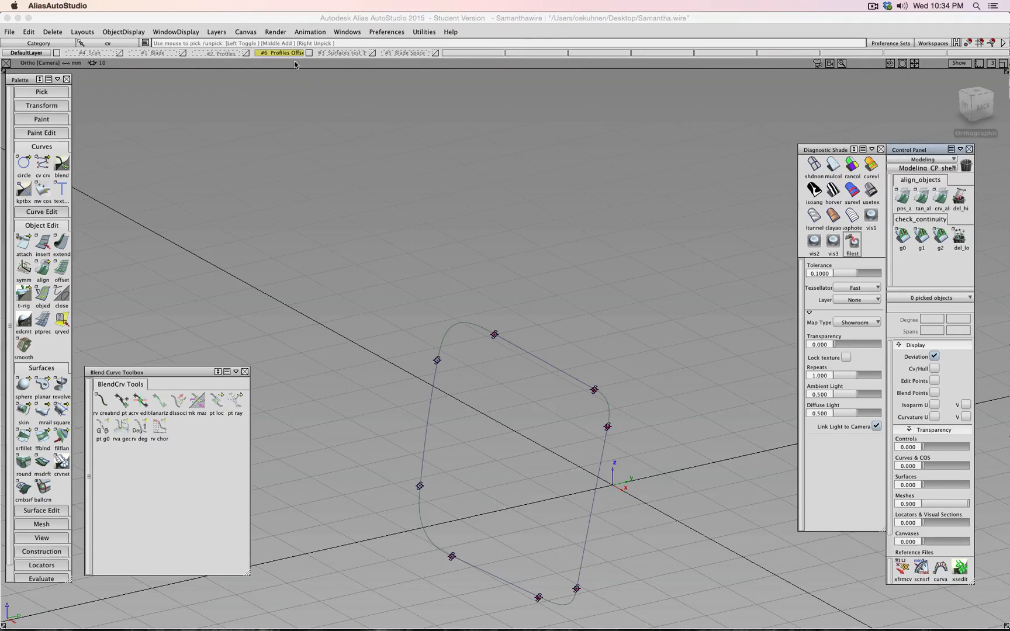
{"action": "left_click", "coordinate": [288, 53]}
{"action": "left_click", "coordinate": [288, 102]}
{"action": "left_click", "coordinate": [246, 53]}
- Close the Blend Curve Toolbox
{"action": "left_click_drag", "start_coordinate": [446, 250], "coordinate": [227, 323], "text": "alt+shift"}
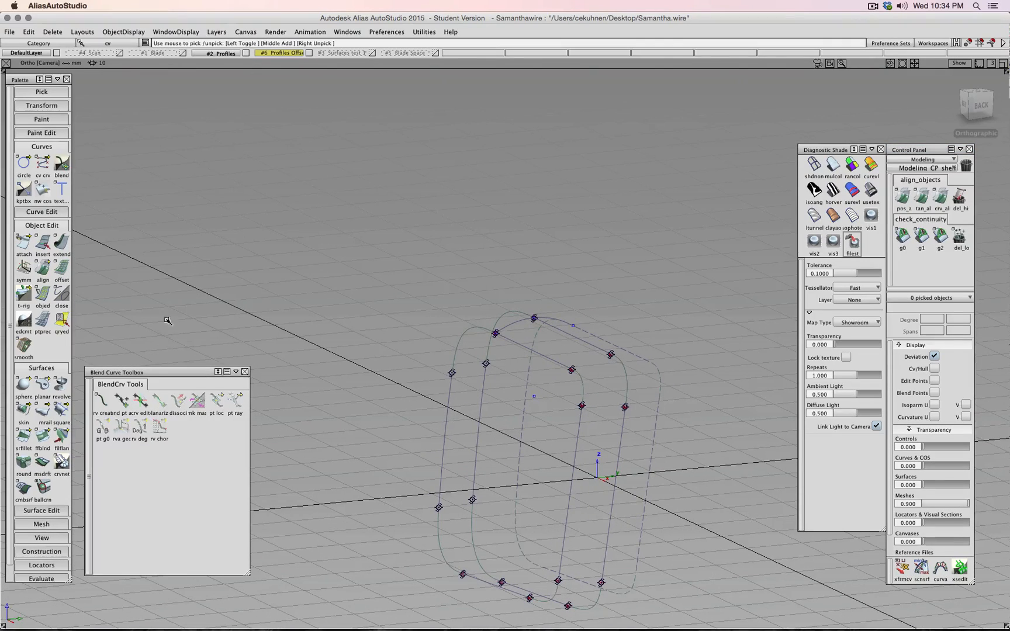
{"action": "left_click", "coordinate": [245, 372]}
{"action": "left_click", "coordinate": [23, 409]}
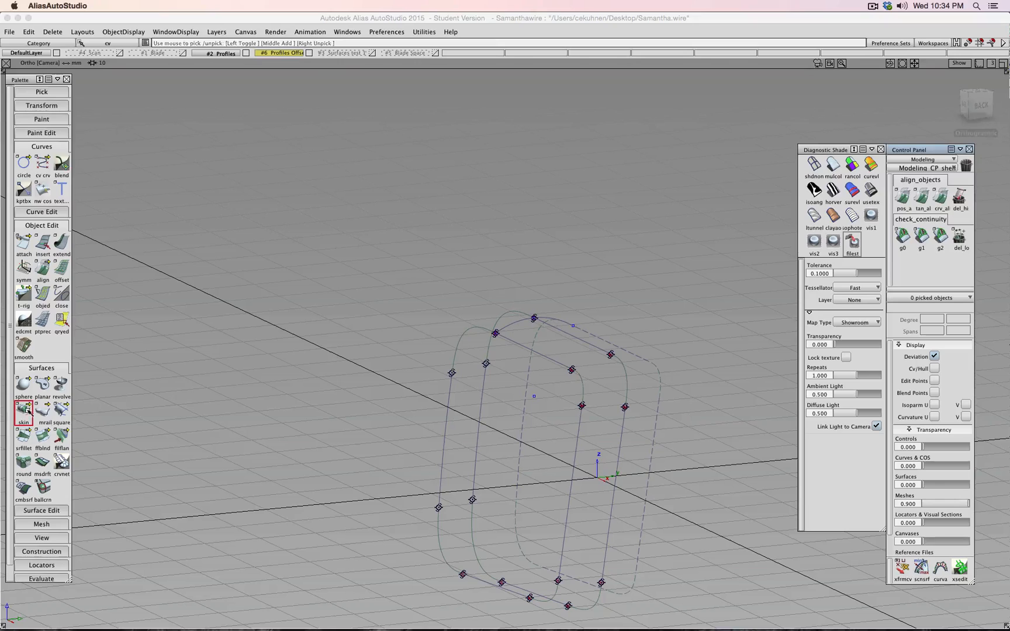
- Make a test skin between two left profile curves, then delete it
{"action": "left_click", "coordinate": [447, 409]}
{"action": "left_click", "coordinate": [474, 399]}
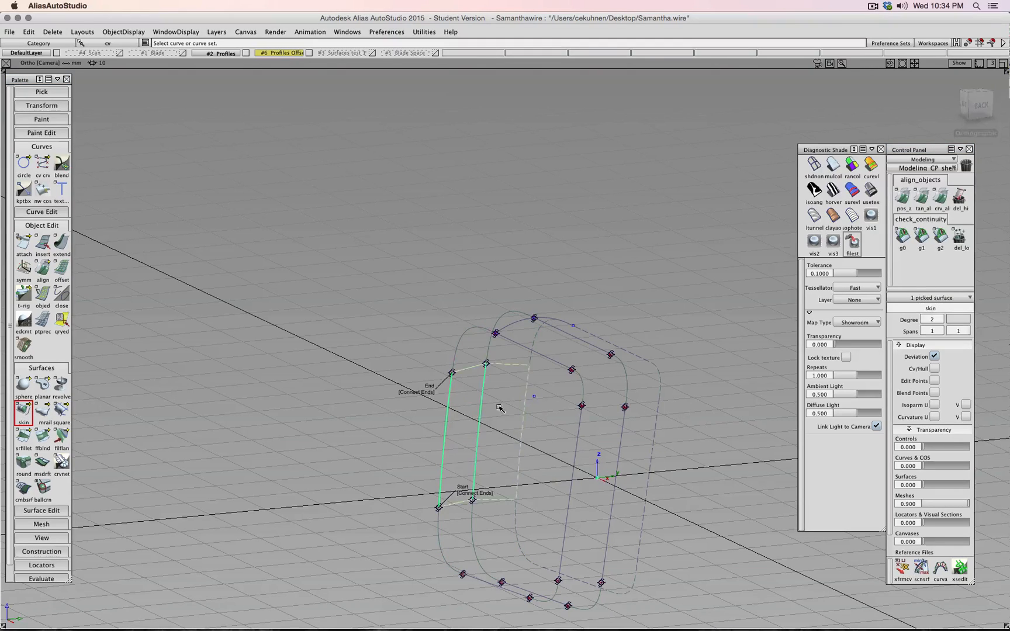
{"action": "left_click_drag", "start_coordinate": [466, 245], "coordinate": [471, 217], "text": "ctrl+shift"}
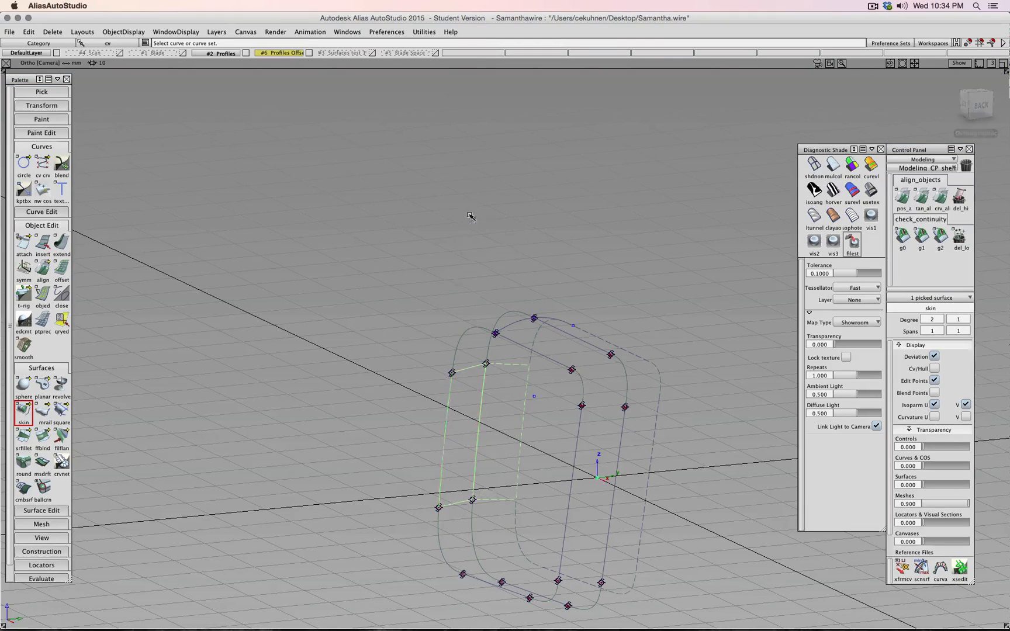
{"action": "left_click_drag", "start_coordinate": [455, 264], "coordinate": [454, 288], "text": "ctrl+shift"}
{"action": "left_click", "coordinate": [467, 368]}
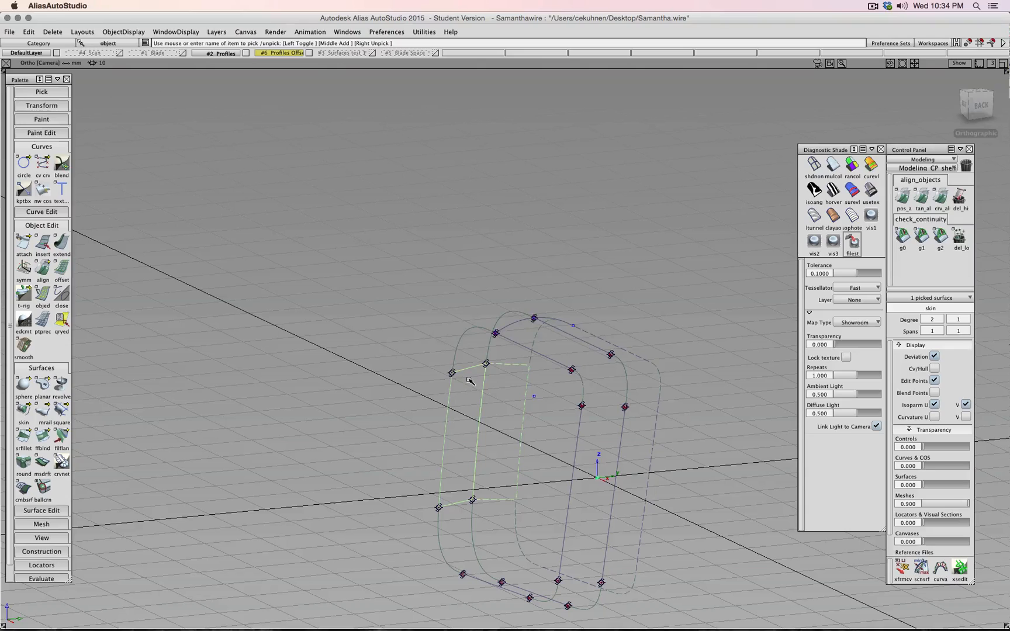
{"action": "key", "text": "Delete"}
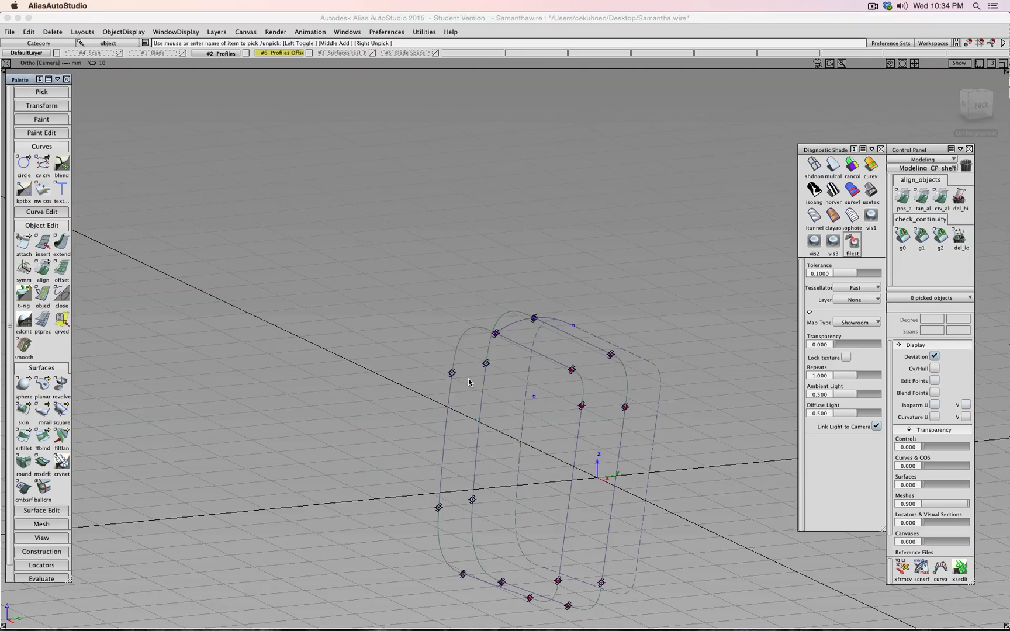
- Make the layer visible and rename it from test to 'Surfaces'
{"action": "left_click", "coordinate": [372, 54]}
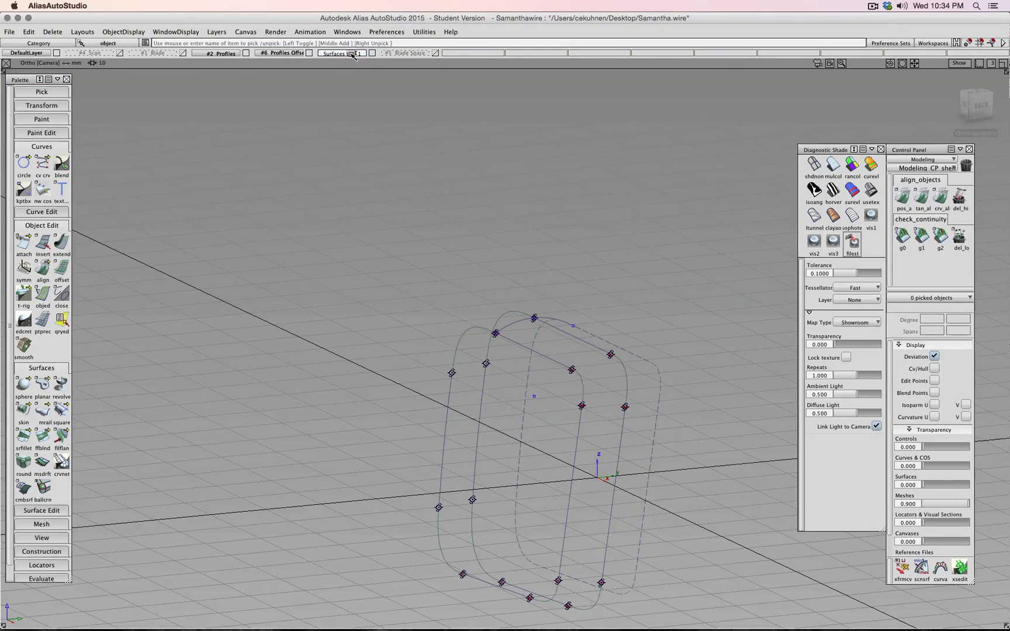
{"action": "key", "text": "BackSpace"}
{"action": "key", "text": "BackSpace"}
{"action": "key", "text": "BackSpace"}
{"action": "key", "text": "BackSpace"}
{"action": "key", "text": "BackSpace"}
{"action": "key", "text": "BackSpace"}
{"action": "key", "text": "Return"}
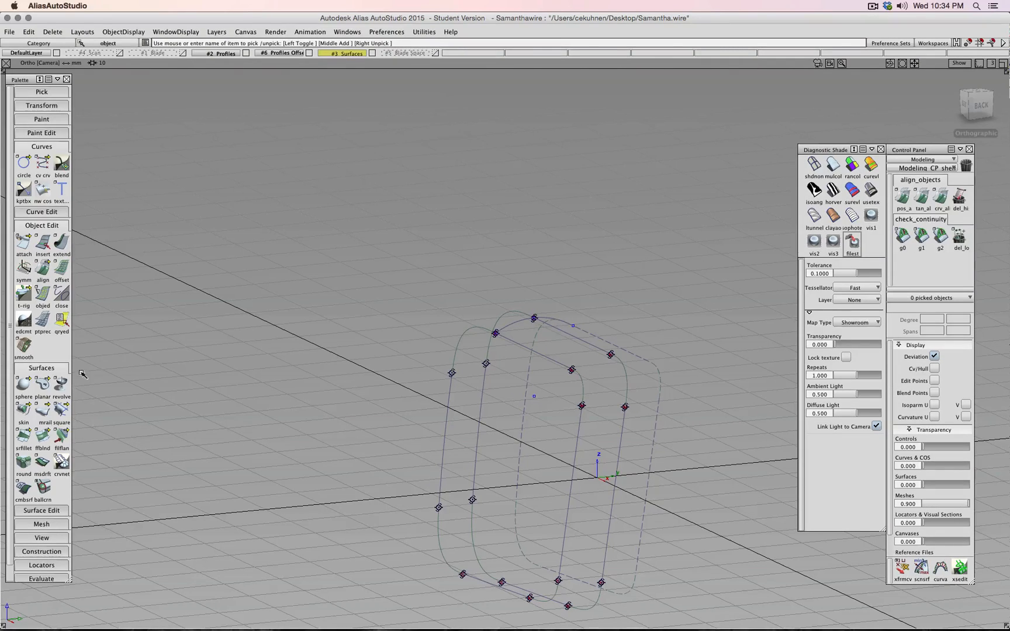
- Build and delete skin#2 on the left curves, then set the Surfaces layer's symmetry option
{"action": "left_click", "coordinate": [24, 412]}
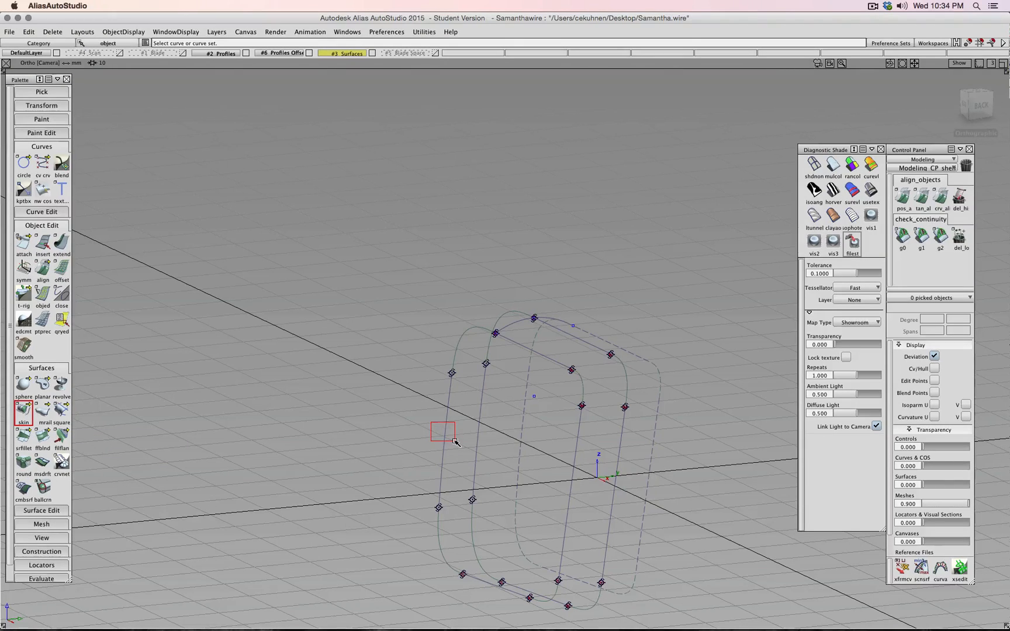
{"action": "left_click", "coordinate": [456, 443]}
{"action": "left_click", "coordinate": [476, 420]}
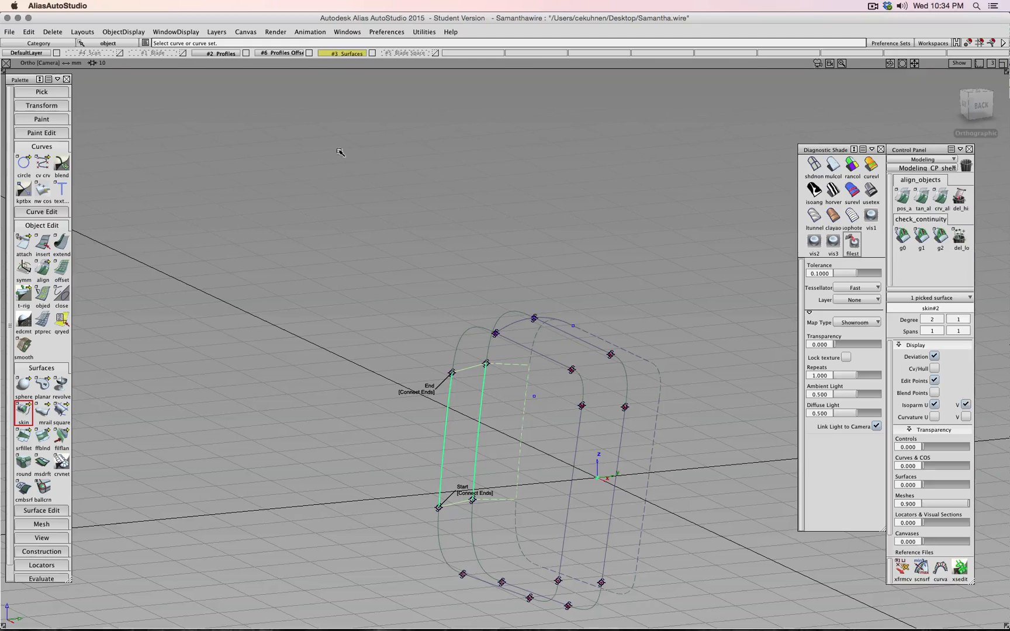
{"action": "left_click_drag", "start_coordinate": [323, 221], "coordinate": [362, 252], "text": "ctrl+shift"}
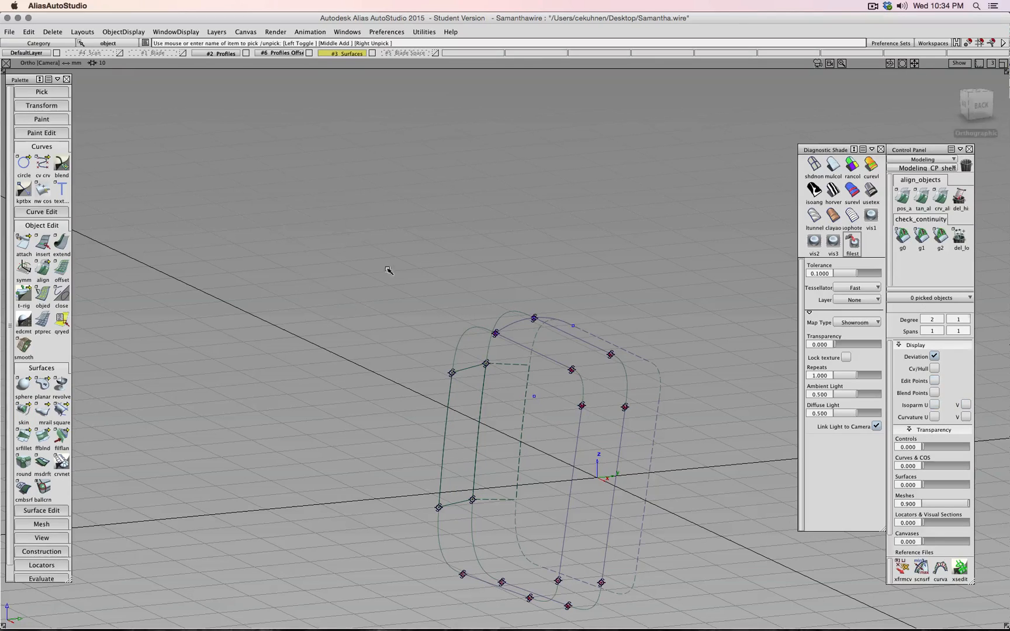
{"action": "left_click", "coordinate": [468, 368]}
{"action": "key", "text": "Delete"}
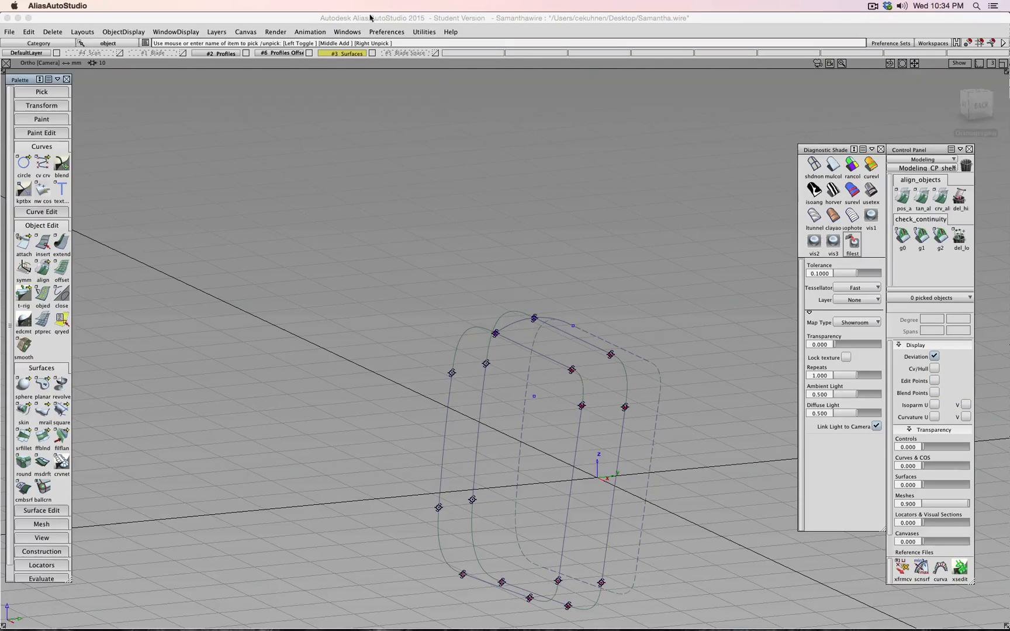
{"action": "left_click", "coordinate": [343, 55]}
{"action": "left_click", "coordinate": [347, 101]}
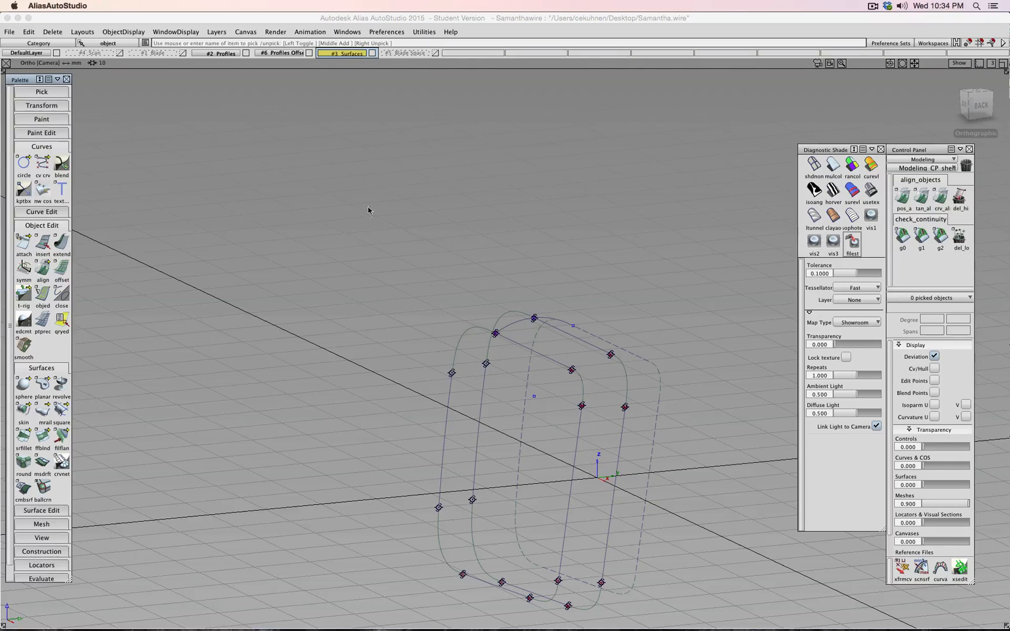
- Skin a side surface across three profile curves
{"action": "left_click", "coordinate": [24, 411]}
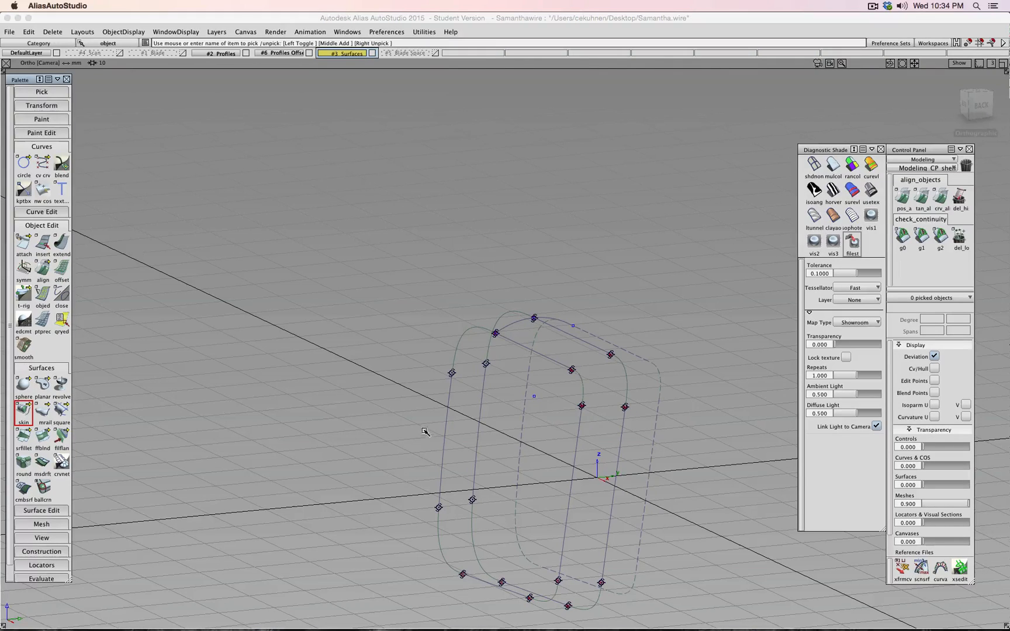
{"action": "left_click", "coordinate": [445, 433]}
{"action": "left_click", "coordinate": [479, 440]}
{"action": "left_click", "coordinate": [521, 424]}
{"action": "left_click_drag", "start_coordinate": [553, 455], "coordinate": [553, 439], "text": "ctrl+shift"}
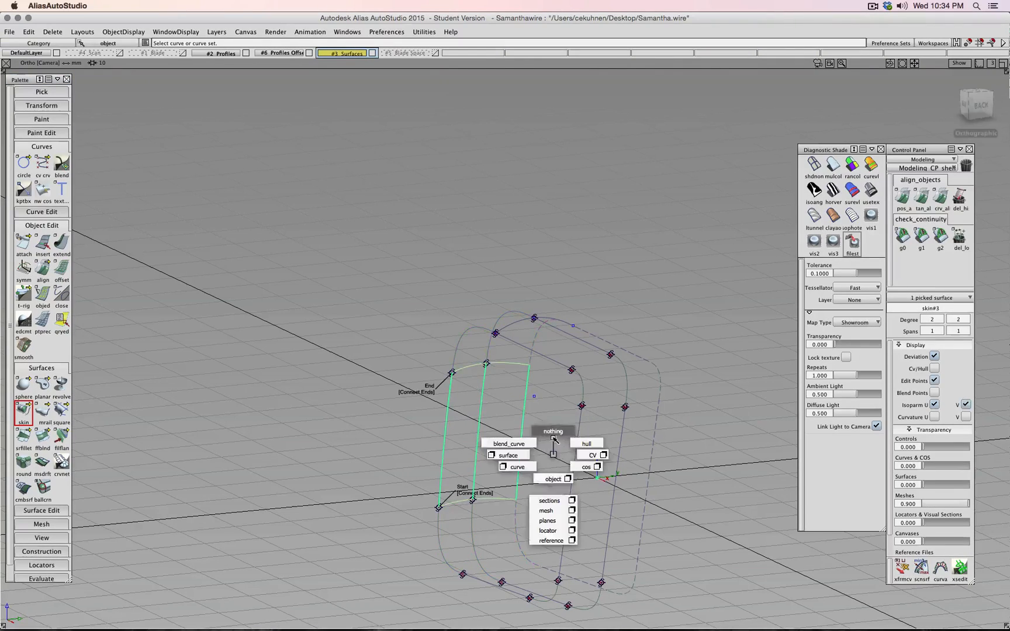
- Skin the top surface across the three top curves
{"action": "left_click", "coordinate": [556, 362]}
{"action": "left_click", "coordinate": [584, 343]}
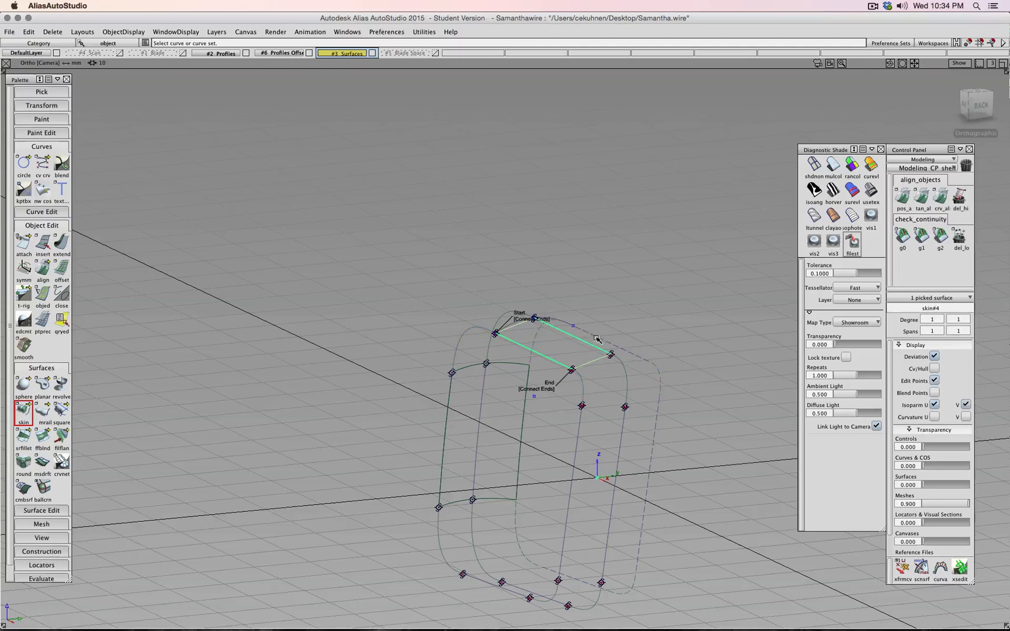
{"action": "left_click", "coordinate": [618, 345]}
{"action": "left_click_drag", "start_coordinate": [674, 372], "coordinate": [674, 352], "text": "ctrl+shift"}
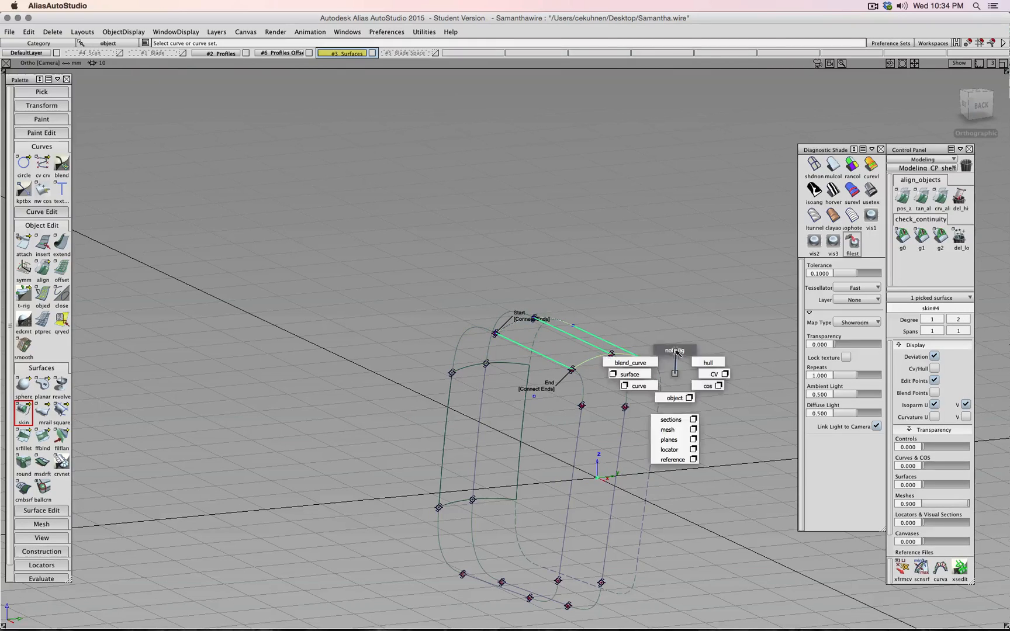
- Skin the right vertical curves into skin#5, then view the tube from above
{"action": "left_click", "coordinate": [573, 437]}
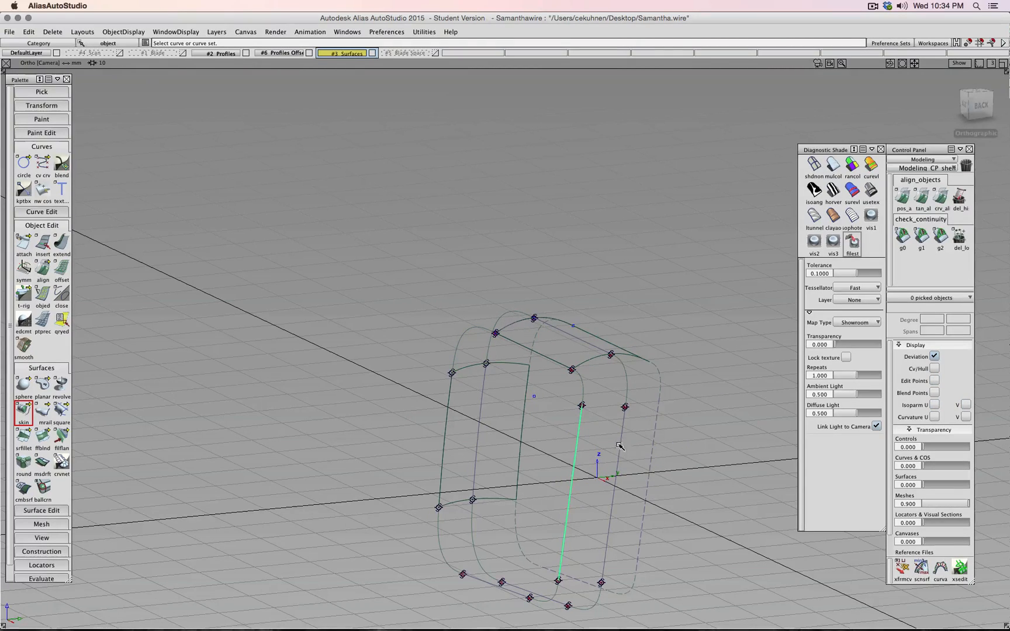
{"action": "left_click", "coordinate": [620, 446]}
{"action": "left_click", "coordinate": [653, 444]}
{"action": "left_click_drag", "start_coordinate": [682, 458], "coordinate": [696, 450], "text": "ctrl+shift"}
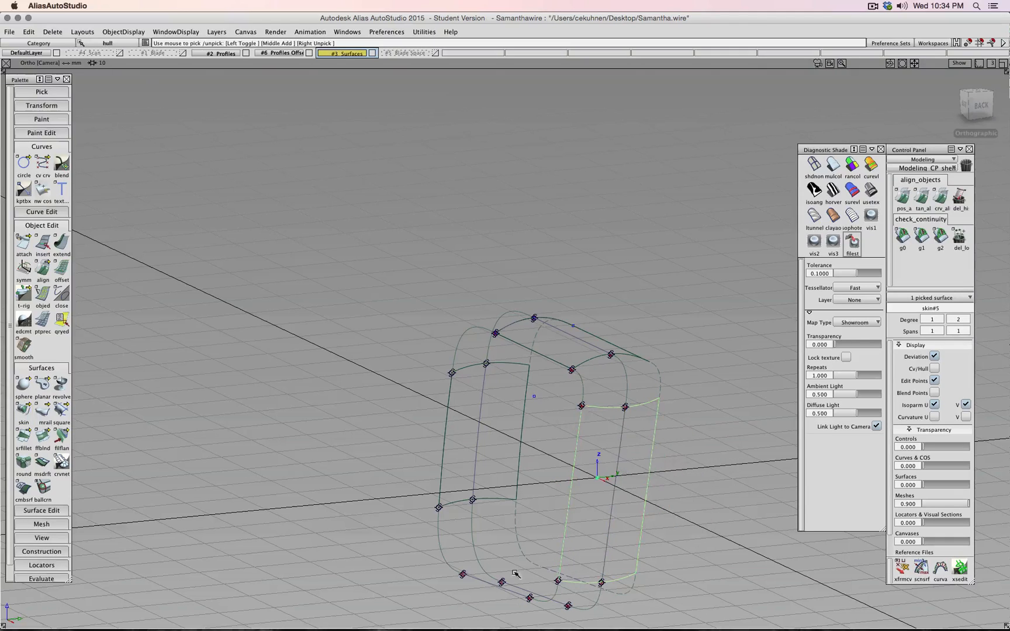
{"action": "left_click_drag", "start_coordinate": [488, 583], "coordinate": [535, 588]}
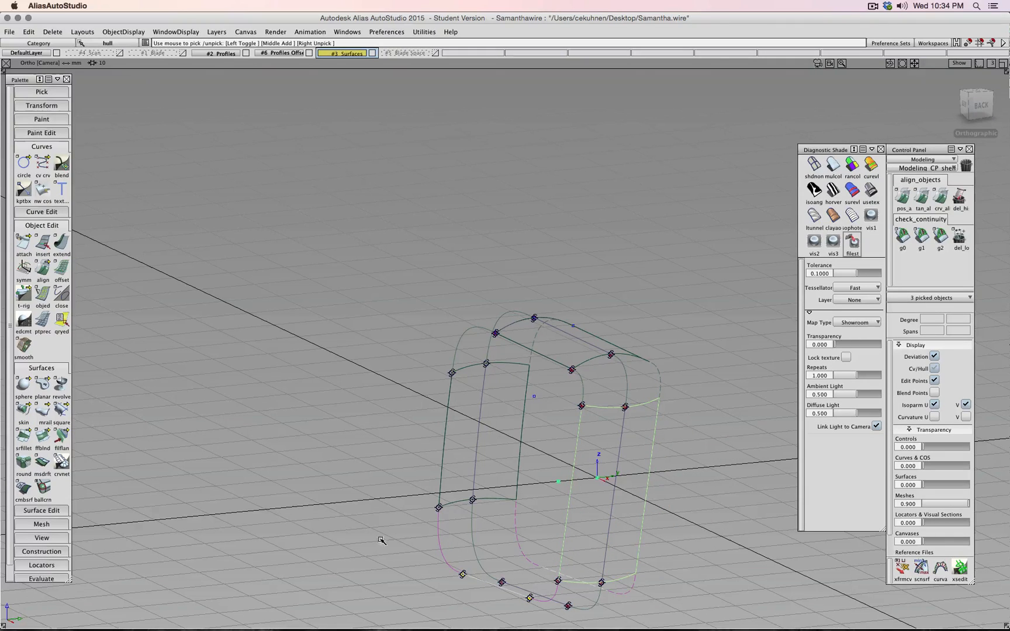
{"action": "left_click_drag", "start_coordinate": [346, 549], "coordinate": [345, 522], "text": "ctrl+shift"}
{"action": "left_click_drag", "start_coordinate": [344, 500], "coordinate": [422, 527], "text": "alt+shift"}
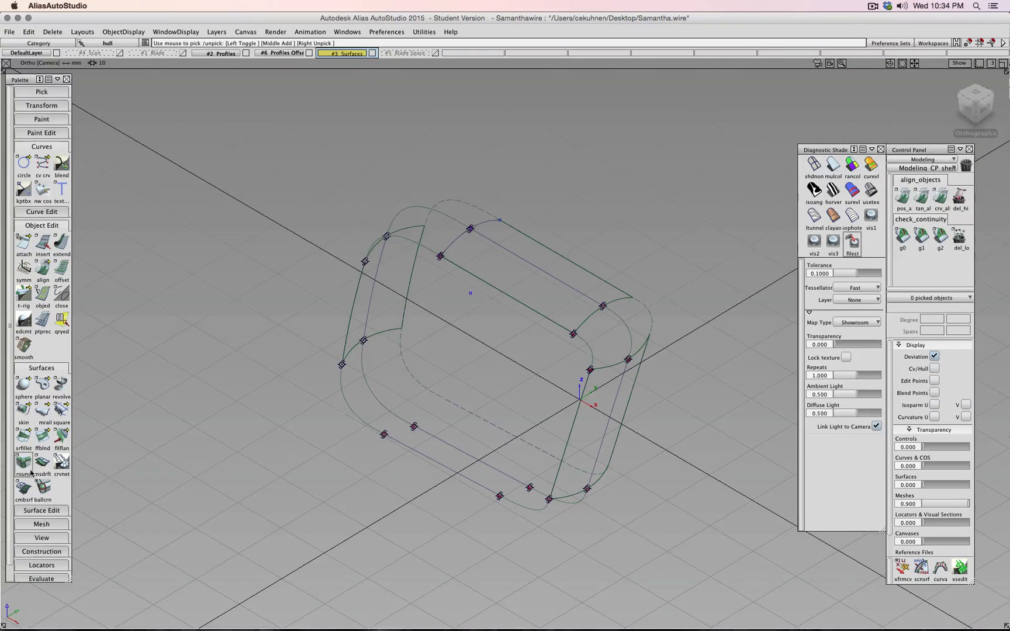
- Skin the bottom surface between the two lower straight curves
{"action": "left_click", "coordinate": [23, 411]}
{"action": "left_click", "coordinate": [457, 449]}
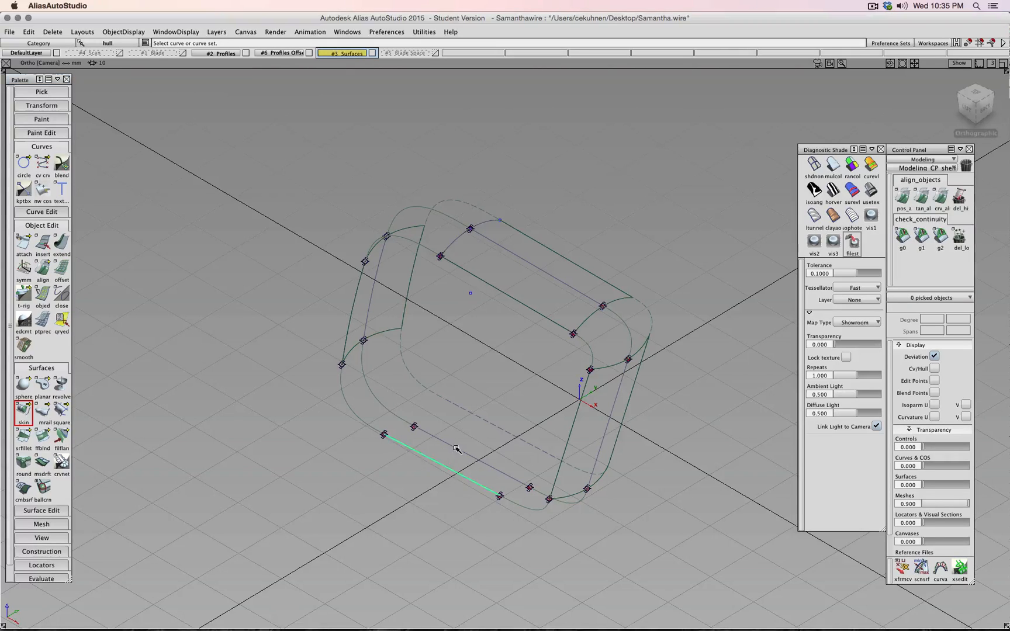
{"action": "left_click", "coordinate": [457, 448]}
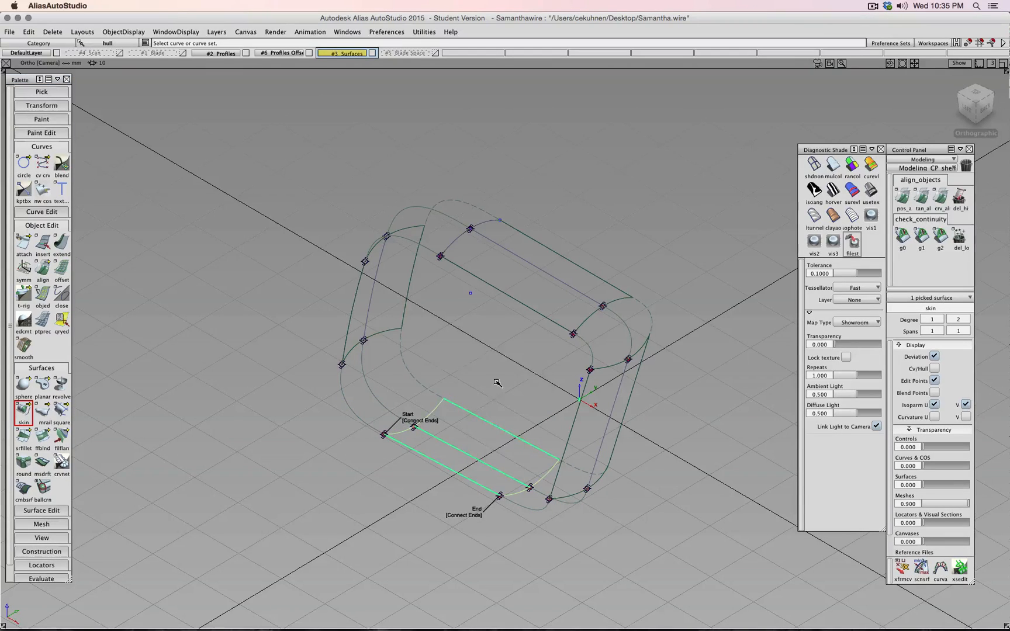
{"action": "left_click_drag", "start_coordinate": [497, 382], "coordinate": [496, 358], "text": "ctrl+shift"}
- Skin the lower-left and top-left rounded corners between their arcs
{"action": "left_click", "coordinate": [23, 411]}
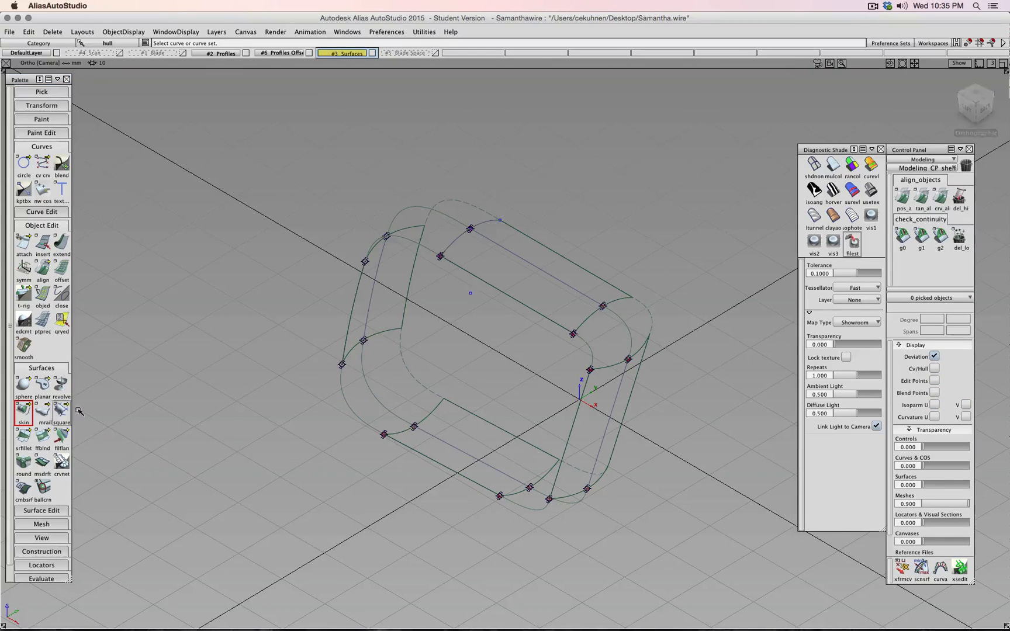
{"action": "left_click", "coordinate": [350, 411]}
{"action": "left_click", "coordinate": [379, 392]}
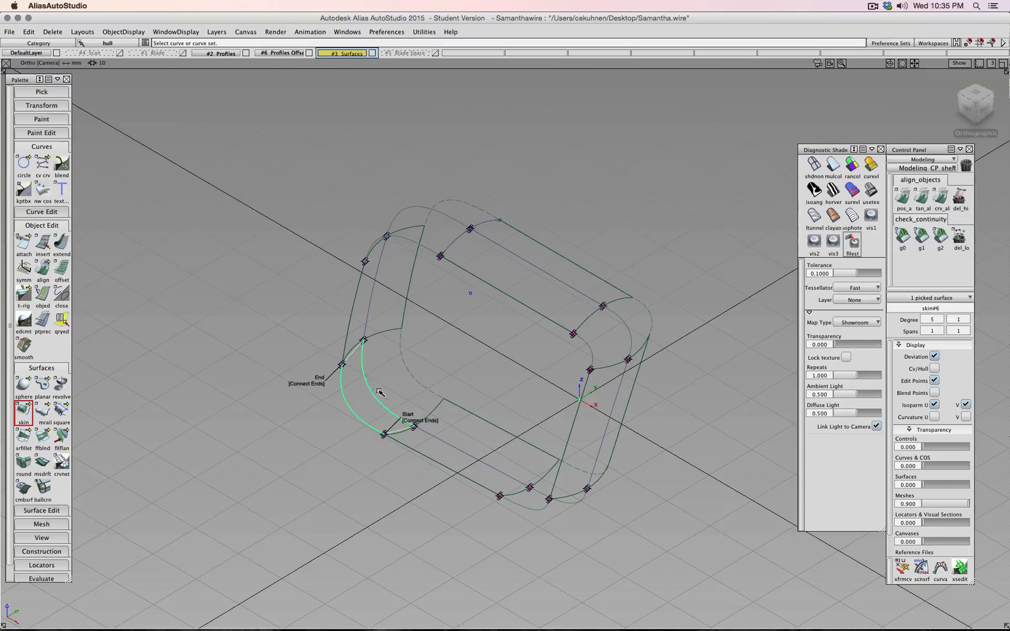
{"action": "left_click", "coordinate": [405, 373]}
{"action": "left_click_drag", "start_coordinate": [441, 348], "coordinate": [443, 321], "text": "ctrl+shift"}
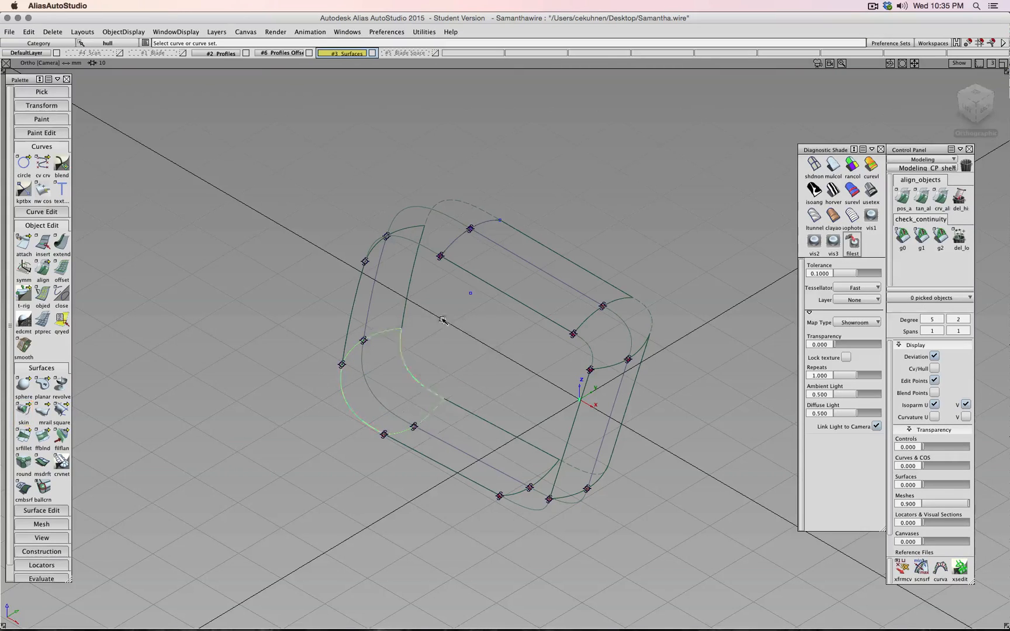
{"action": "left_click", "coordinate": [421, 246]}
{"action": "left_click", "coordinate": [457, 218]}
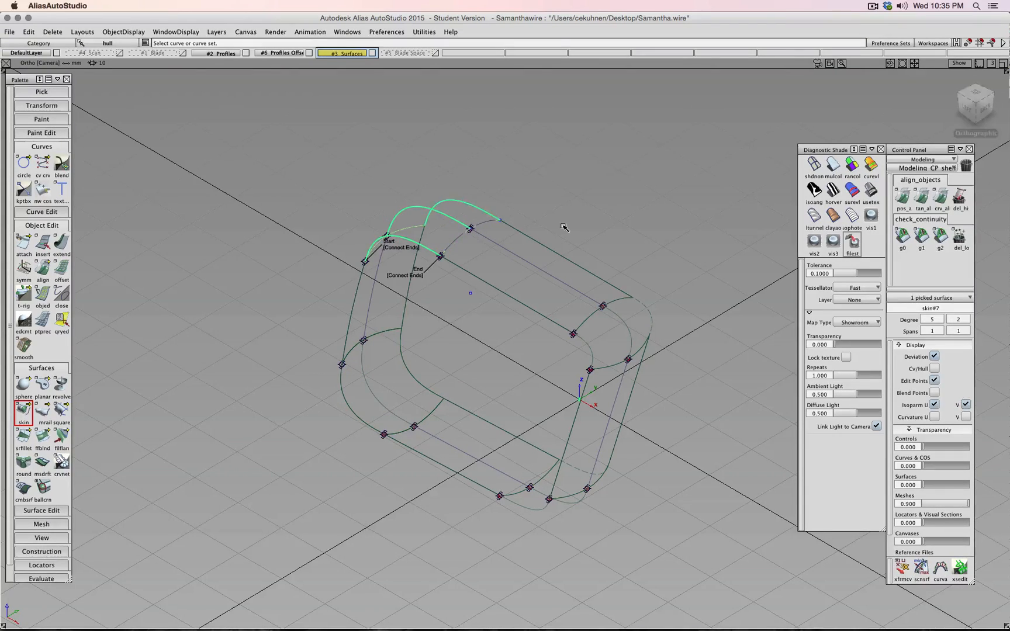
- Skin the right and bottom-right rounded corners between their arcs
{"action": "left_click_drag", "start_coordinate": [574, 235], "coordinate": [574, 211], "text": "ctrl+shift"}
{"action": "left_click", "coordinate": [590, 347]}
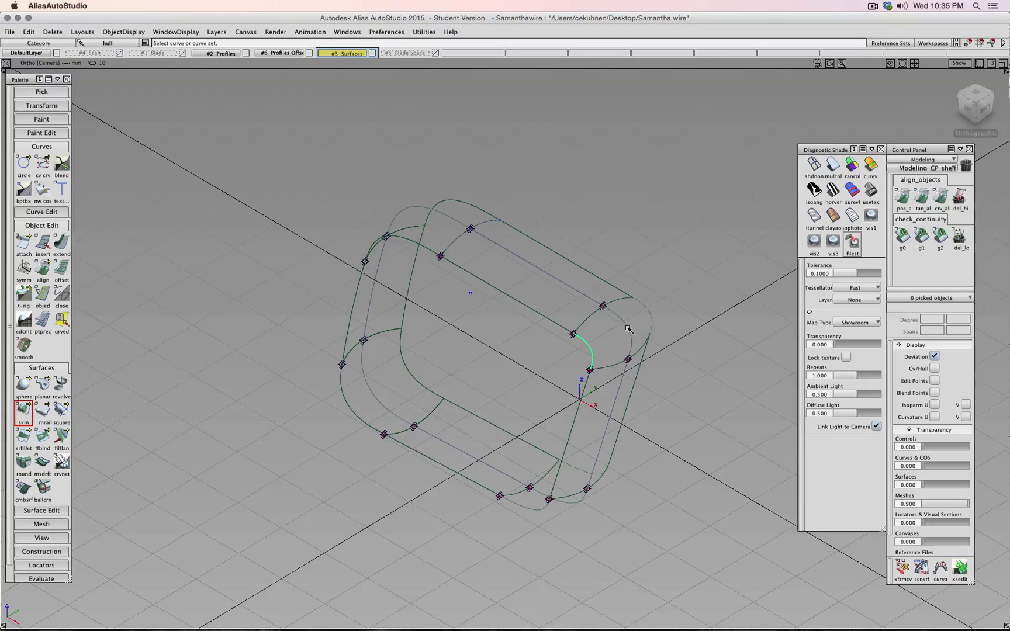
{"action": "left_click", "coordinate": [650, 320]}
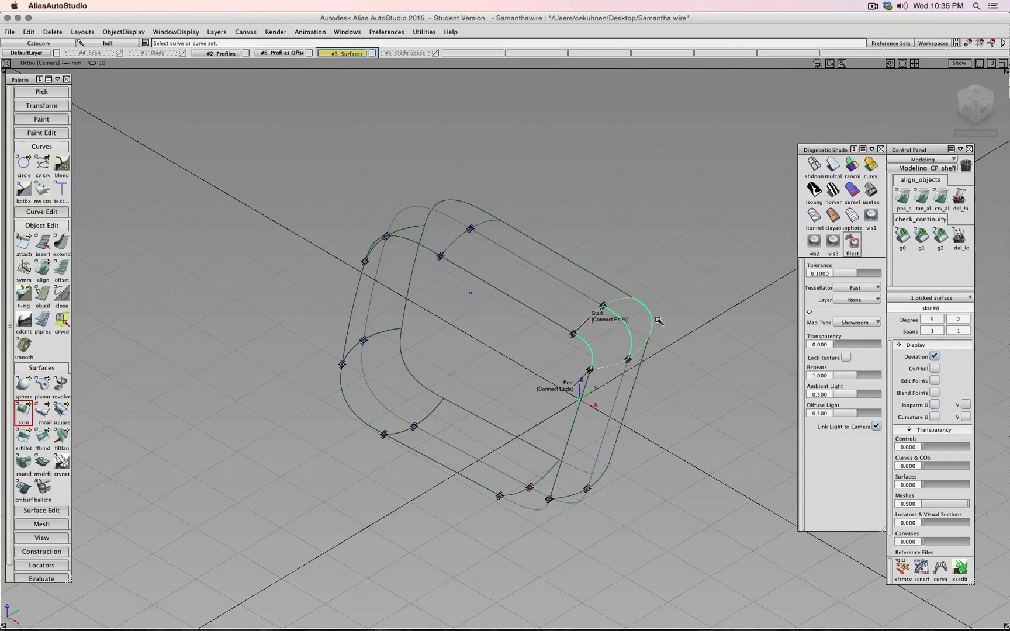
{"action": "left_click_drag", "start_coordinate": [685, 346], "coordinate": [685, 322], "text": "ctrl+shift"}
{"action": "left_click", "coordinate": [533, 510]}
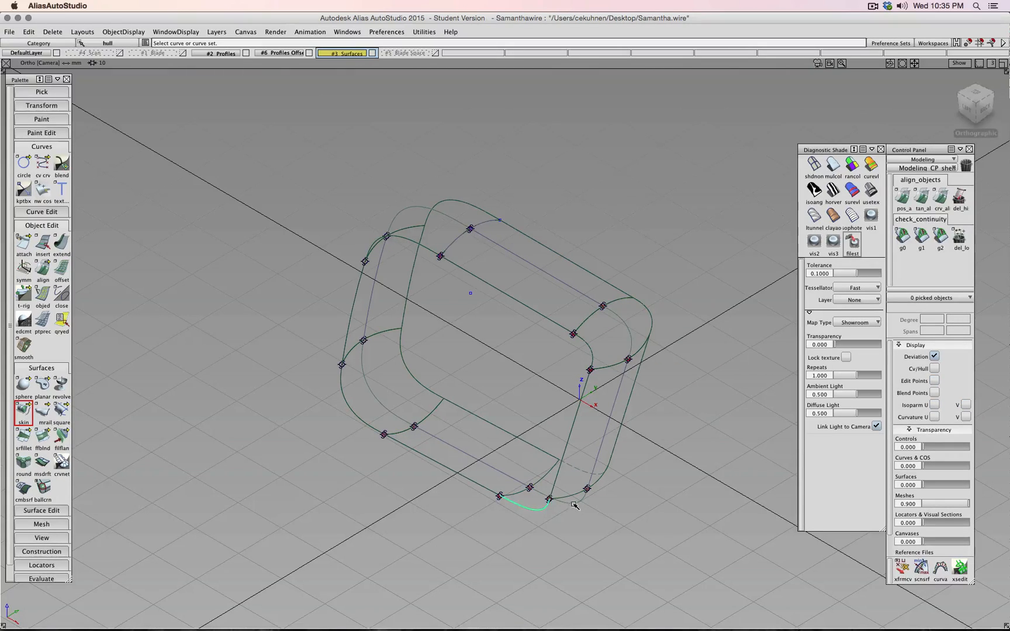
{"action": "left_click", "coordinate": [579, 472]}
{"action": "left_click_drag", "start_coordinate": [667, 477], "coordinate": [668, 452], "text": "ctrl+shift"}
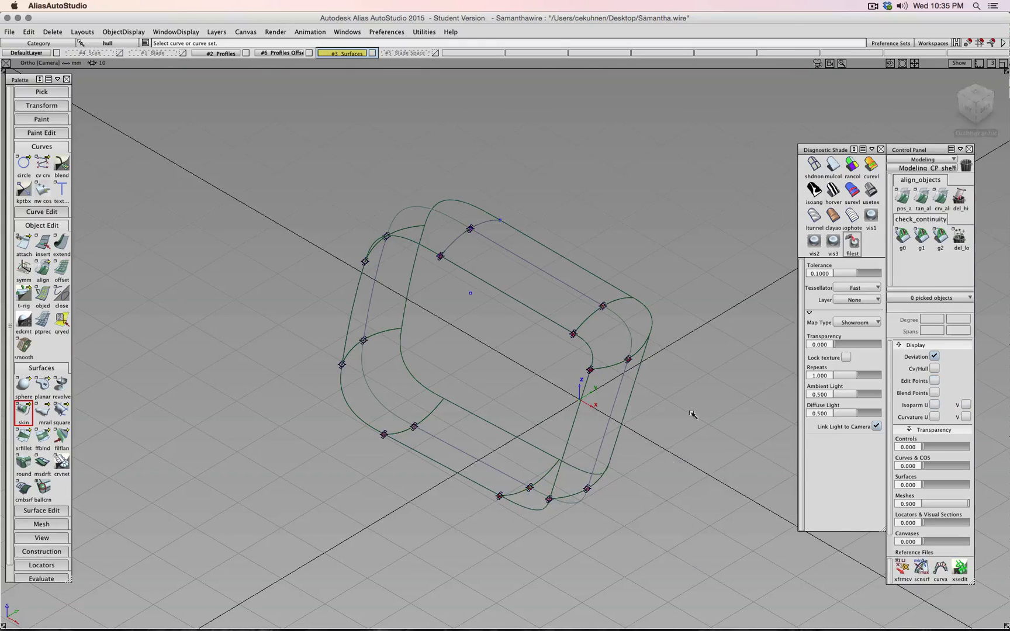
{"action": "left_click", "coordinate": [902, 236]}
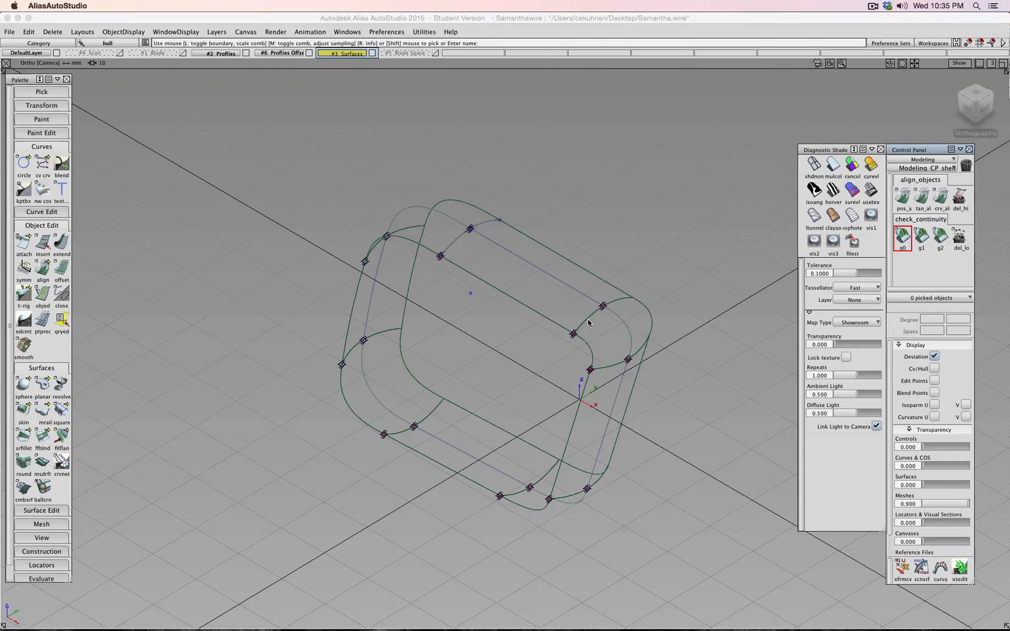
{"action": "left_click", "coordinate": [611, 366]}
{"action": "left_click", "coordinate": [922, 236]}
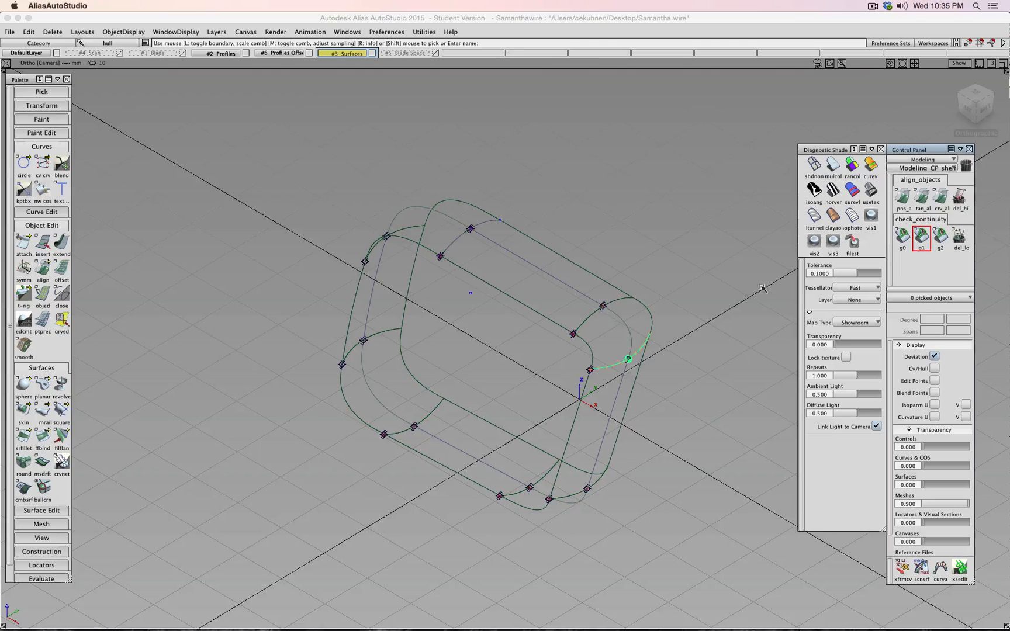
{"action": "left_click", "coordinate": [588, 321]}
{"action": "left_click", "coordinate": [940, 237]}
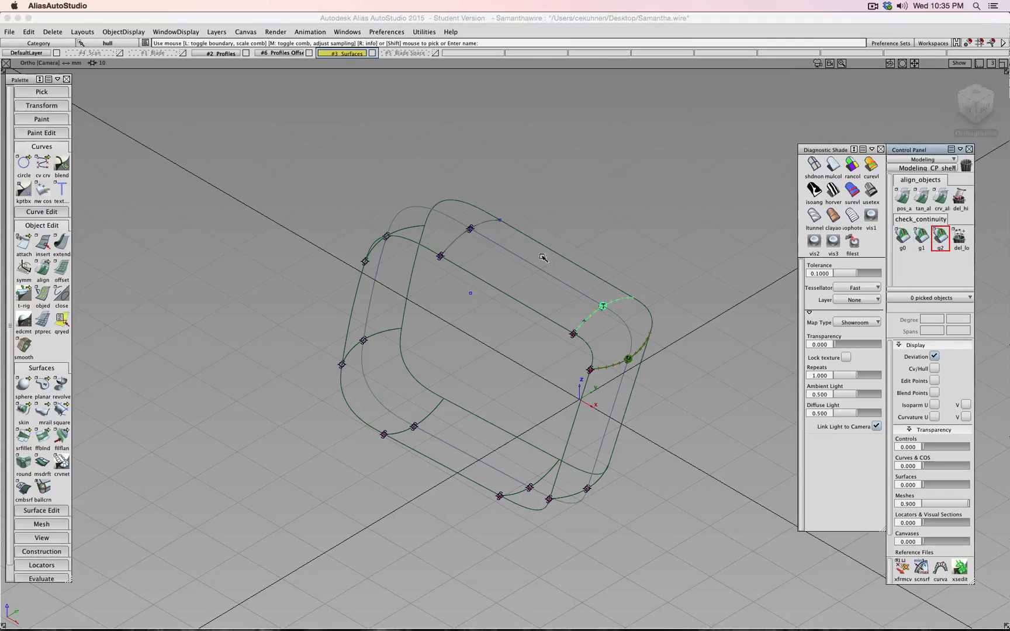
{"action": "left_click", "coordinate": [454, 244]}
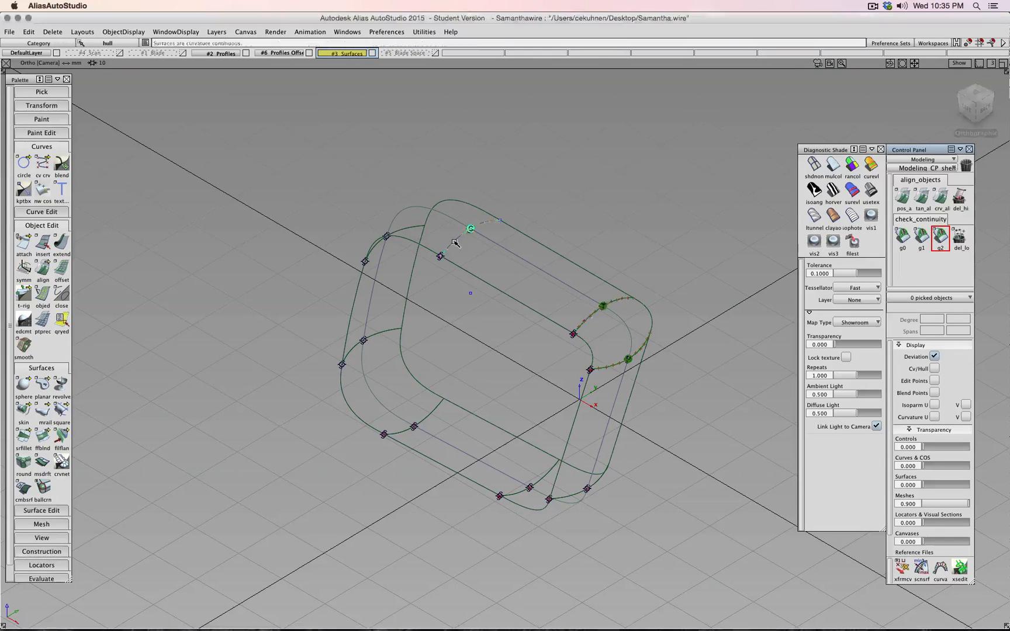
{"action": "left_click", "coordinate": [413, 228]}
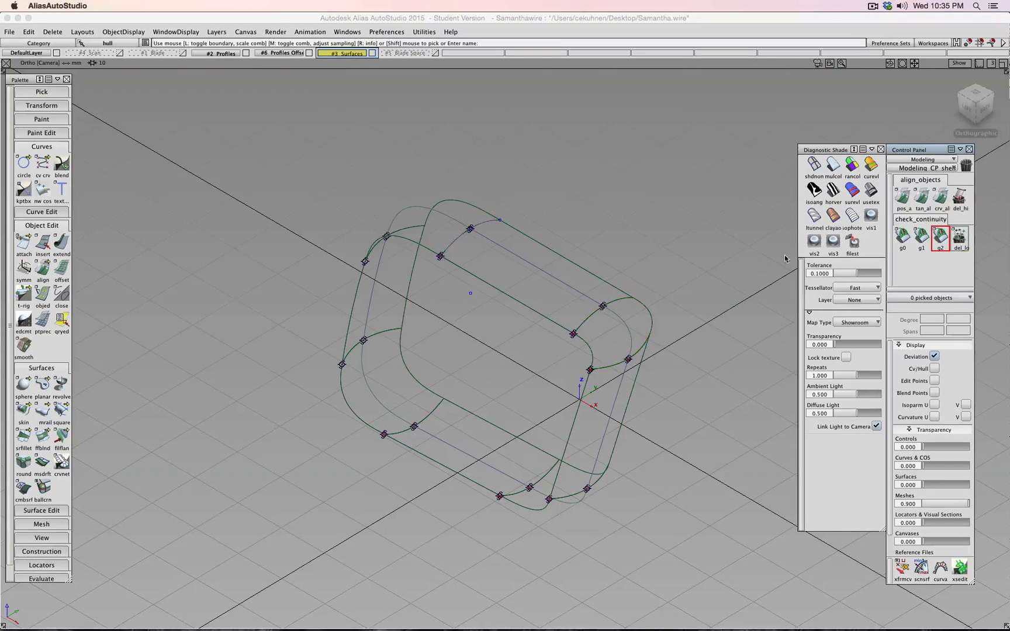
{"action": "left_click", "coordinate": [722, 252], "text": "ctrl+shift"}
{"action": "left_click_drag", "start_coordinate": [717, 250], "coordinate": [721, 275], "text": "ctrl+shift"}
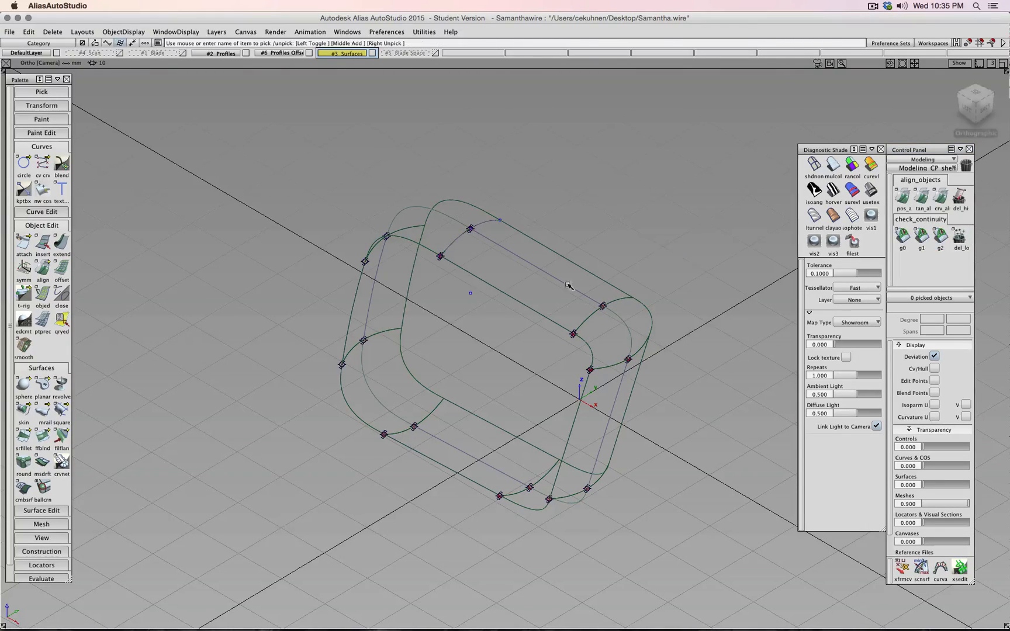
{"action": "left_click", "coordinate": [549, 301]}
{"action": "left_click", "coordinate": [648, 312]}
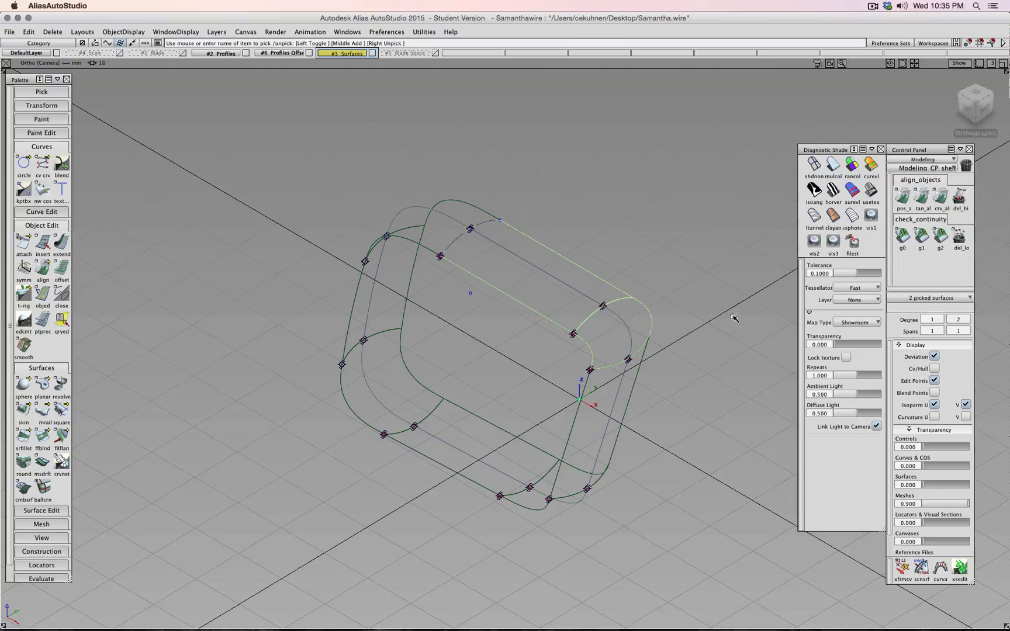
{"action": "left_click", "coordinate": [936, 369]}
{"action": "left_click_drag", "start_coordinate": [783, 322], "coordinate": [883, 220], "text": "alt+shift"}
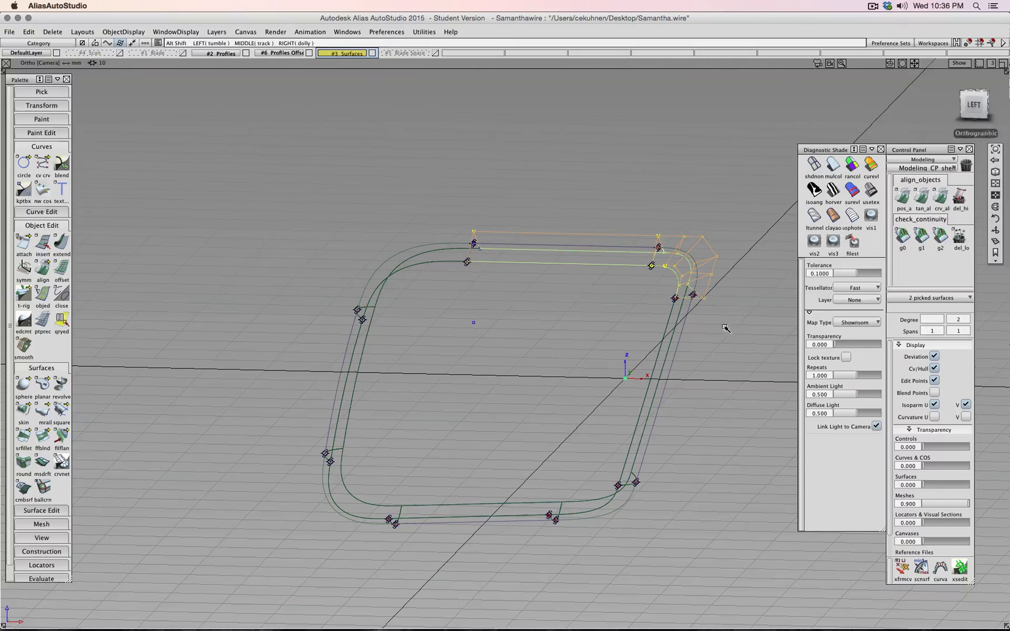
{"action": "left_click_drag", "start_coordinate": [726, 328], "coordinate": [723, 273], "text": "alt+shift"}
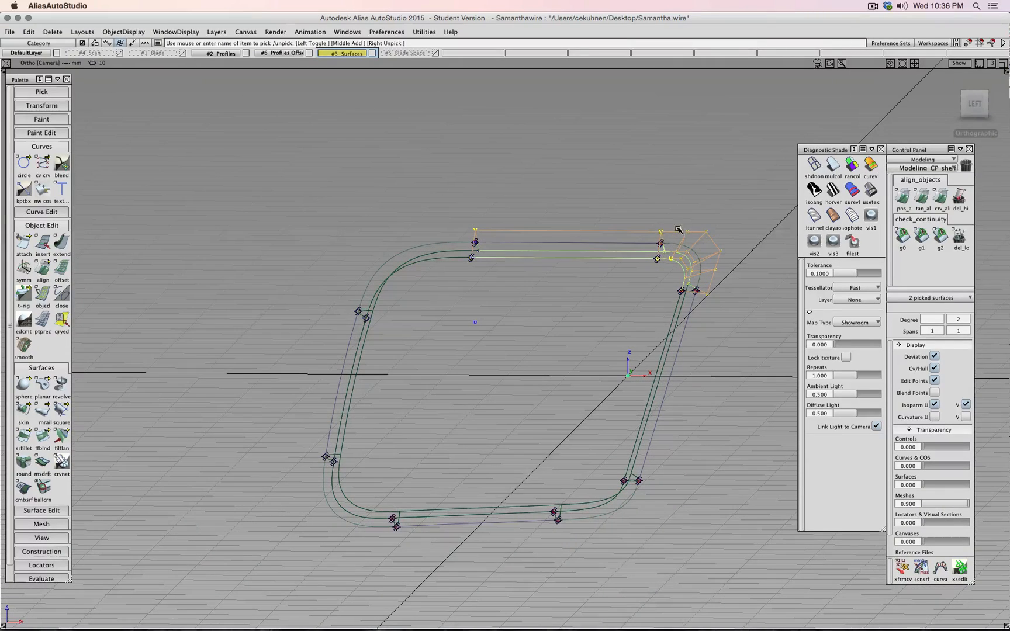
{"action": "mouse_move", "coordinate": [576, 181]}
{"action": "left_mouse_down", "text": "alt+shift"}
{"action": "mouse_move", "coordinate": [620, 198]}
{"action": "mouse_move", "coordinate": [623, 176]}
{"action": "mouse_move", "coordinate": [597, 202]}
{"action": "mouse_move", "coordinate": [578, 192]}
{"action": "left_mouse_up", "text": "alt+shift"}
{"action": "left_click", "coordinate": [620, 190], "text": "ctrl+shift"}
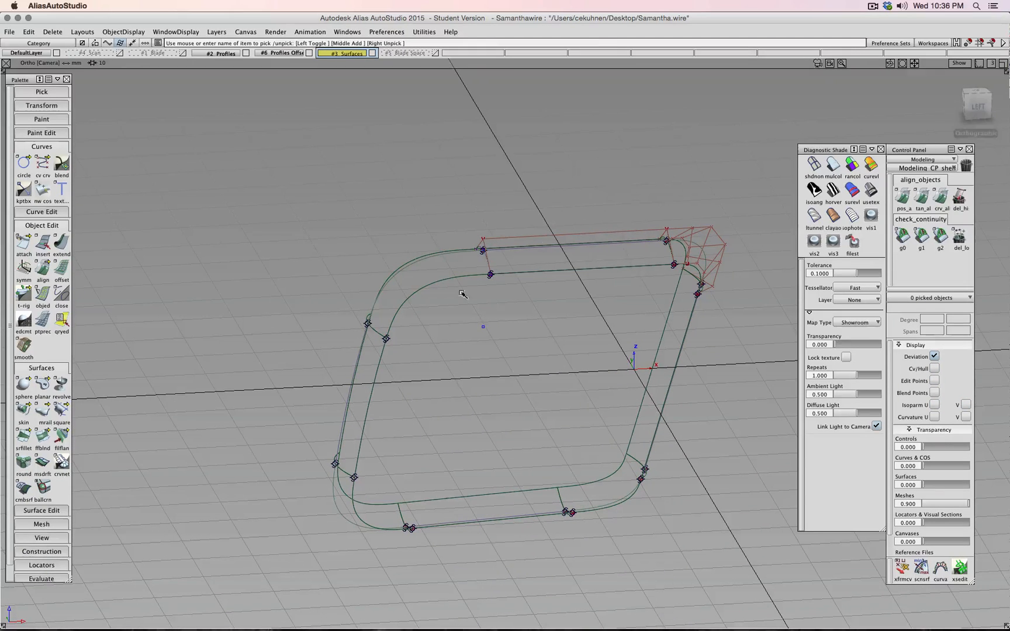
{"action": "left_click", "coordinate": [435, 267]}
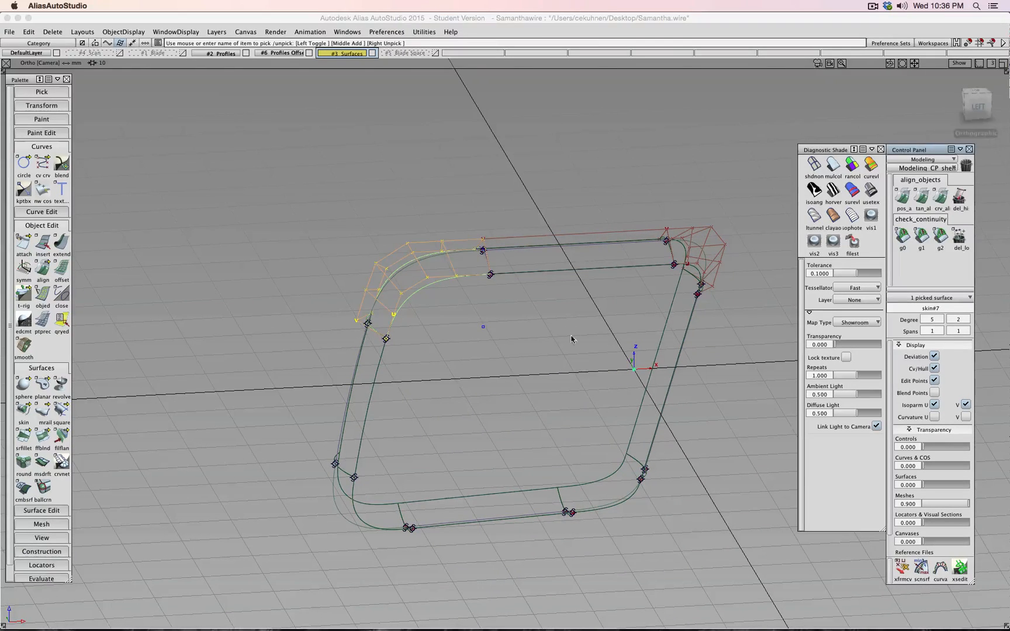
{"action": "left_click_drag", "start_coordinate": [571, 339], "coordinate": [525, 280], "text": "alt+shift"}
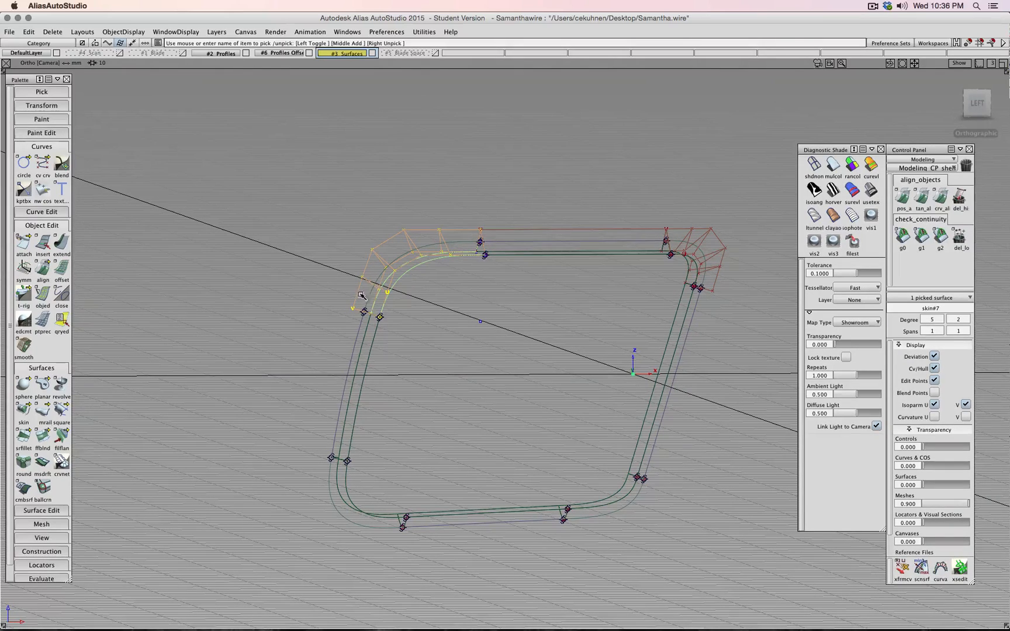
{"action": "left_click_drag", "start_coordinate": [470, 353], "coordinate": [470, 329], "text": "ctrl+shift"}
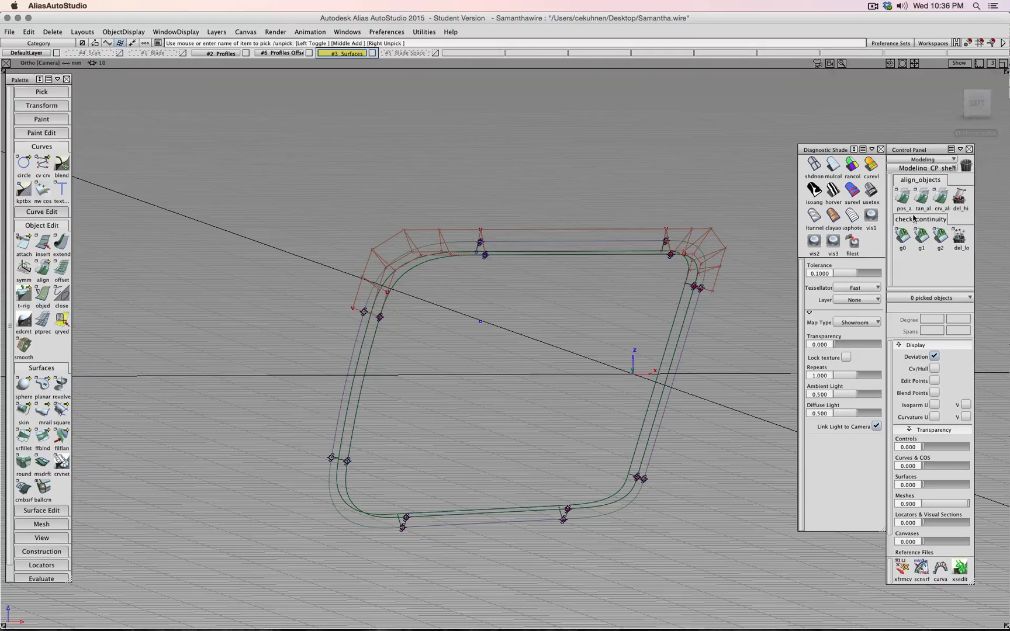
{"action": "left_click", "coordinate": [977, 104]}
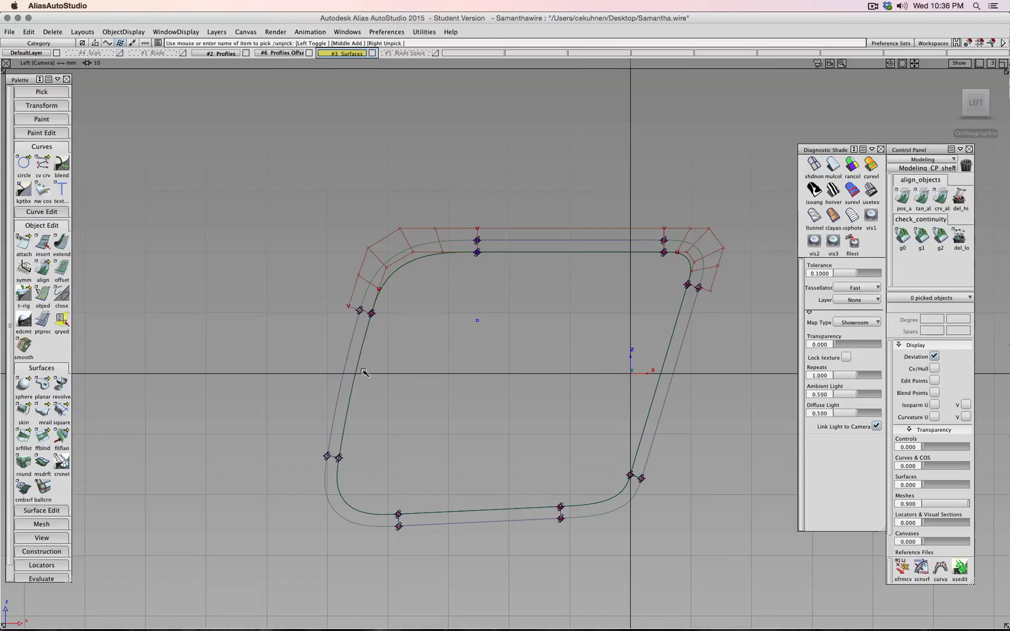
{"action": "left_click_drag", "start_coordinate": [412, 379], "coordinate": [368, 381], "text": "ctrl+shift"}
{"action": "left_click", "coordinate": [355, 372]}
{"action": "left_click_drag", "start_coordinate": [537, 351], "coordinate": [609, 359], "text": "alt+shift"}
{"action": "left_click", "coordinate": [934, 369]}
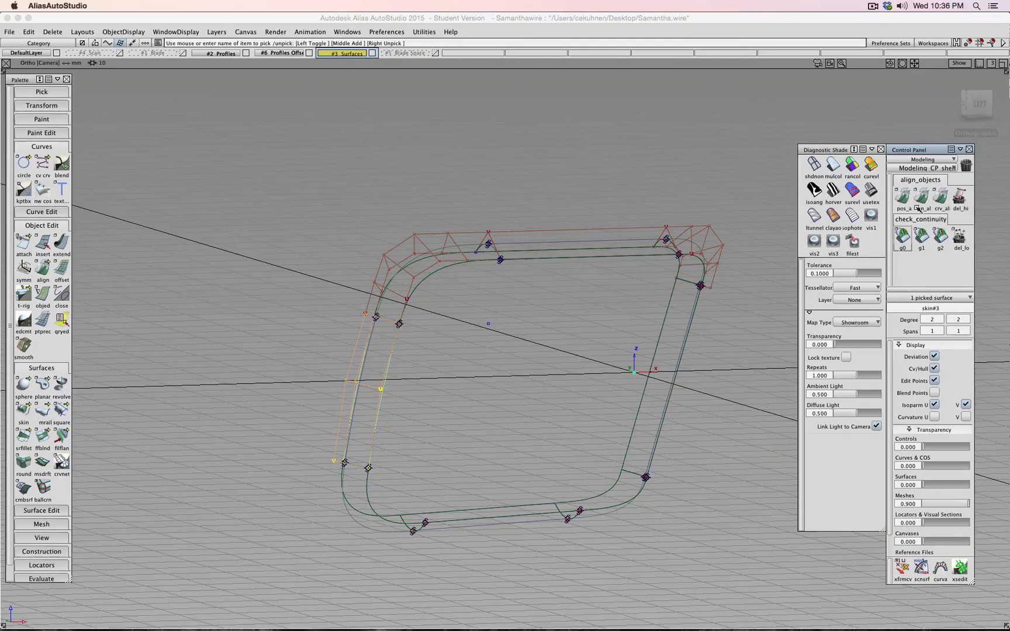
{"action": "left_click", "coordinate": [979, 104]}
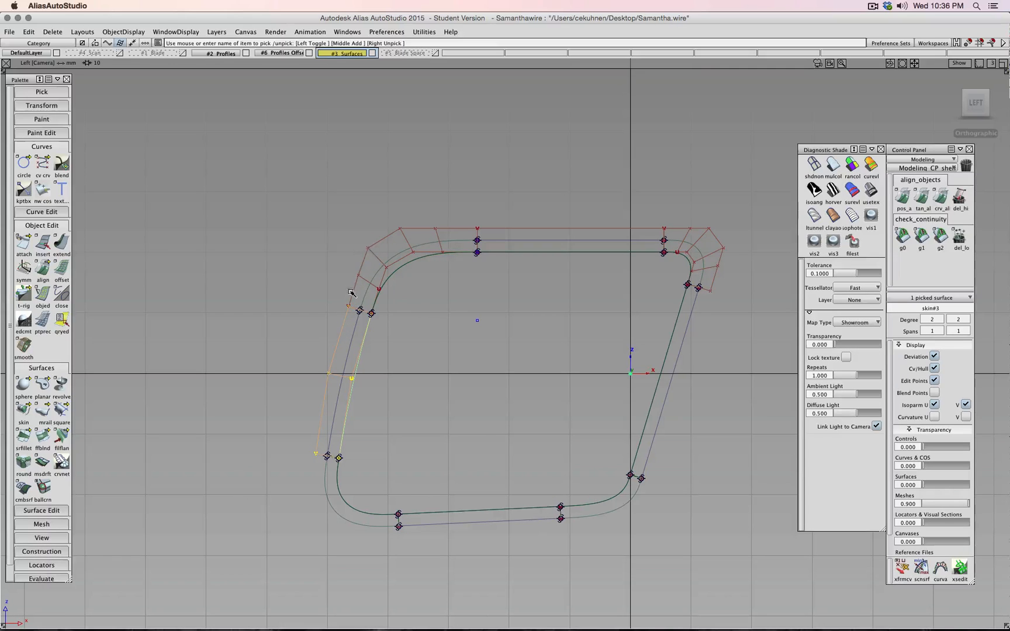
{"action": "left_click_drag", "start_coordinate": [445, 390], "coordinate": [448, 365], "text": "ctrl+shift"}
{"action": "left_click_drag", "start_coordinate": [451, 351], "coordinate": [510, 384], "text": "alt+shift"}
{"action": "left_click_drag", "start_coordinate": [512, 386], "coordinate": [488, 393], "text": "ctrl+shift"}
{"action": "left_click", "coordinate": [366, 382]}
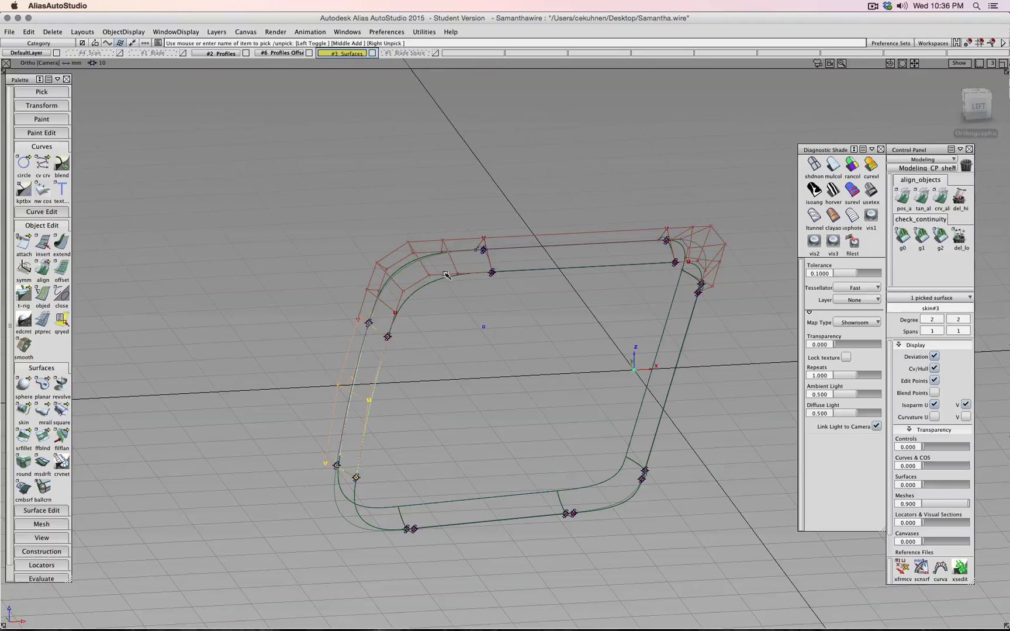
{"action": "left_click", "coordinate": [426, 276]}
{"action": "left_click", "coordinate": [628, 246]}
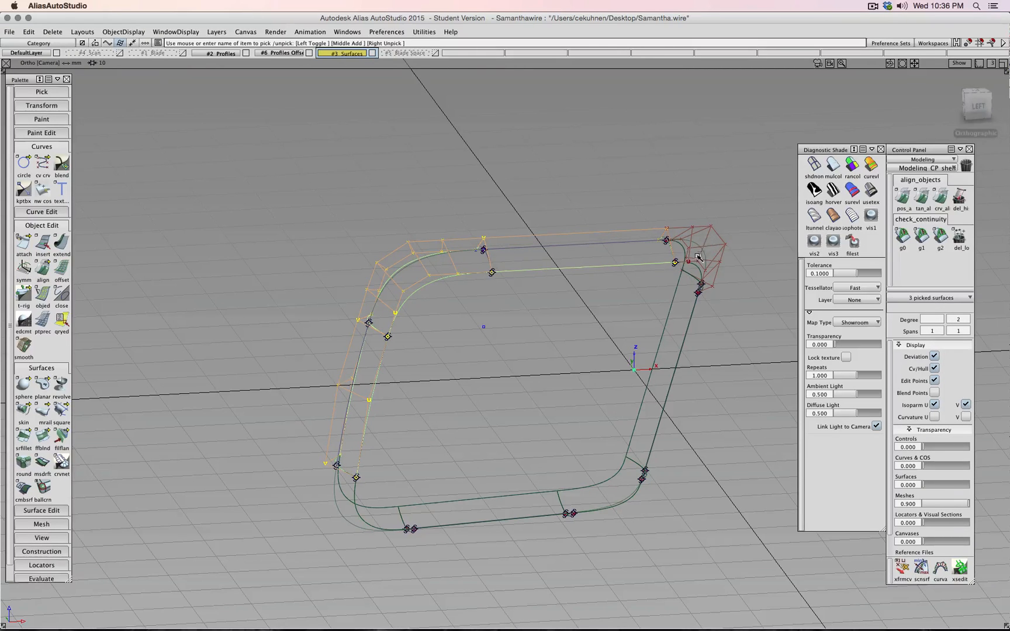
{"action": "left_click", "coordinate": [712, 241]}
{"action": "left_click", "coordinate": [933, 368]}
{"action": "left_click_drag", "start_coordinate": [637, 353], "coordinate": [530, 345], "text": "alt+shift"}
{"action": "left_click_drag", "start_coordinate": [627, 235], "coordinate": [628, 205], "text": "ctrl+shift"}
- Apply isoangle diagnostic shading and orbit the shaded tube
{"action": "left_click", "coordinate": [814, 190]}
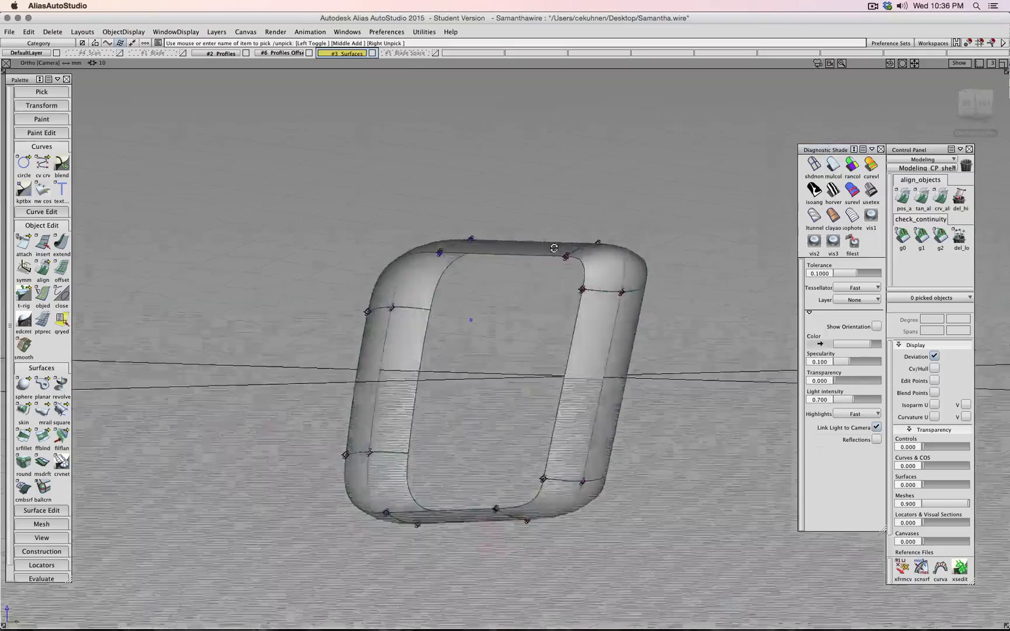
{"action": "left_click_drag", "start_coordinate": [816, 278], "coordinate": [794, 234], "text": "alt+shift"}
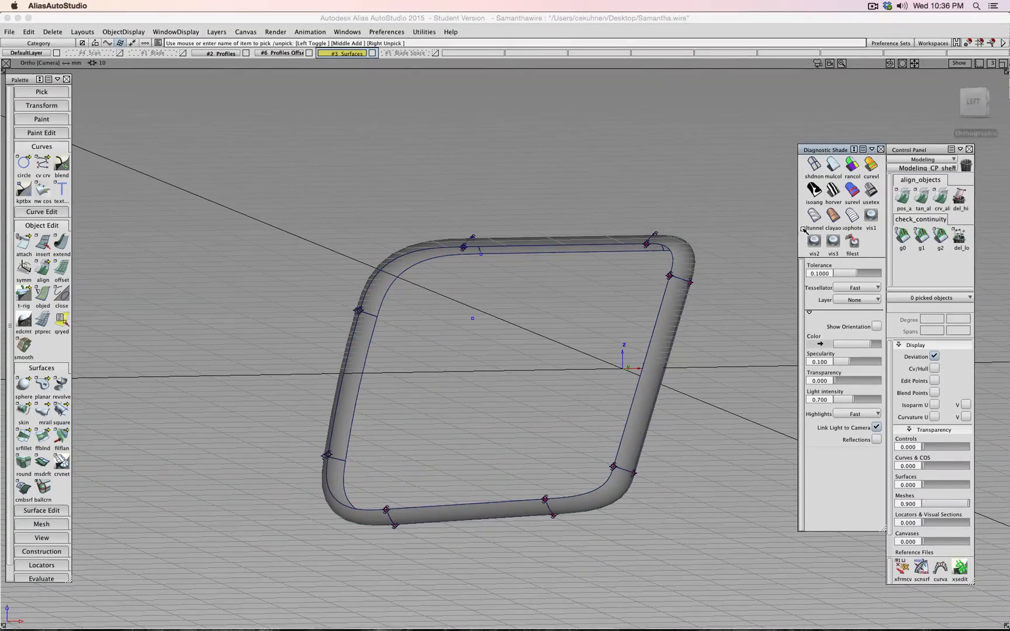
{"action": "left_click_drag", "start_coordinate": [977, 102], "coordinate": [400, 338]}
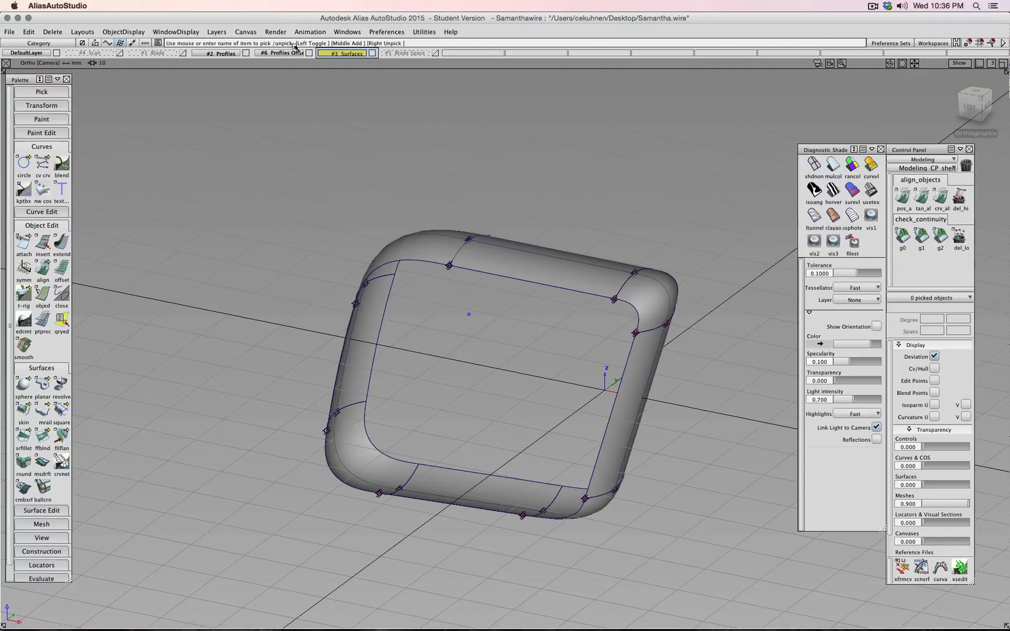
- Hide the Profiles and profile offset layers and activate the planar tool with options
{"action": "left_click", "coordinate": [249, 53]}
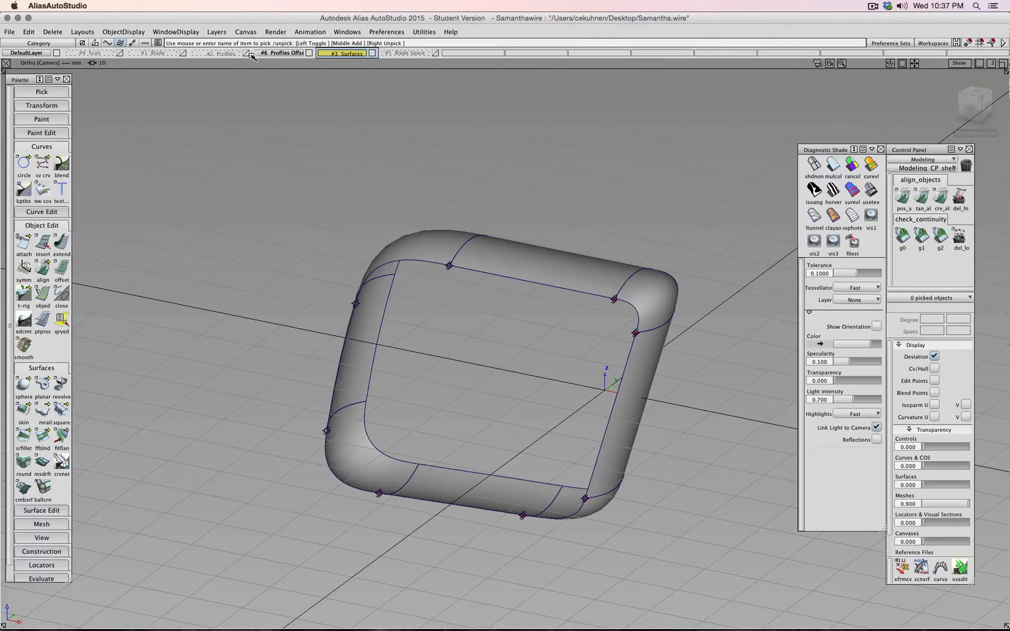
{"action": "left_click", "coordinate": [309, 53]}
{"action": "left_click_drag", "start_coordinate": [333, 74], "coordinate": [219, 308], "text": "alt+shift"}
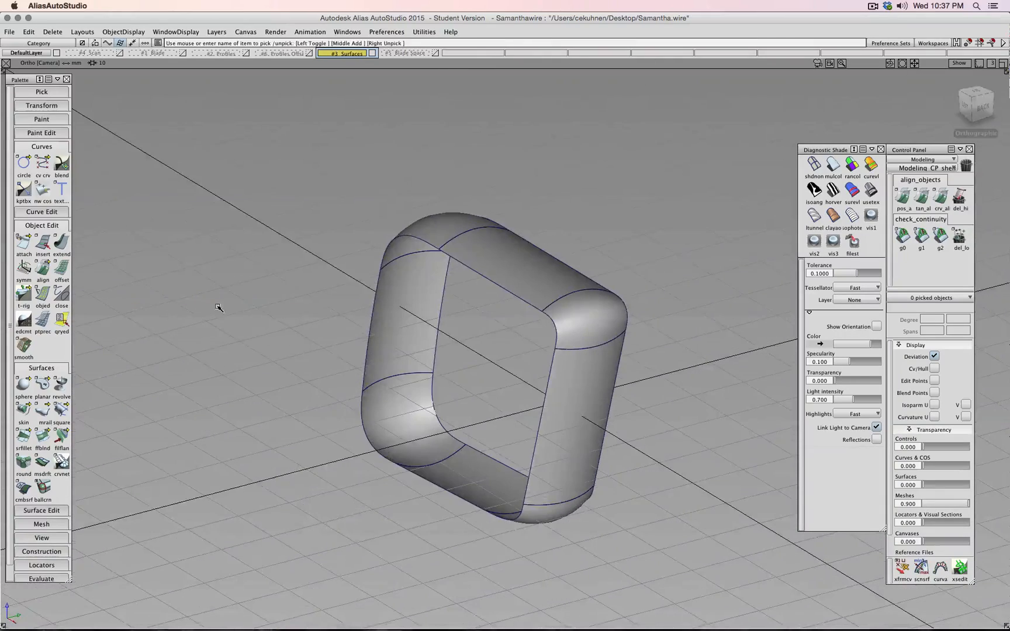
{"action": "double_click", "coordinate": [44, 384]}
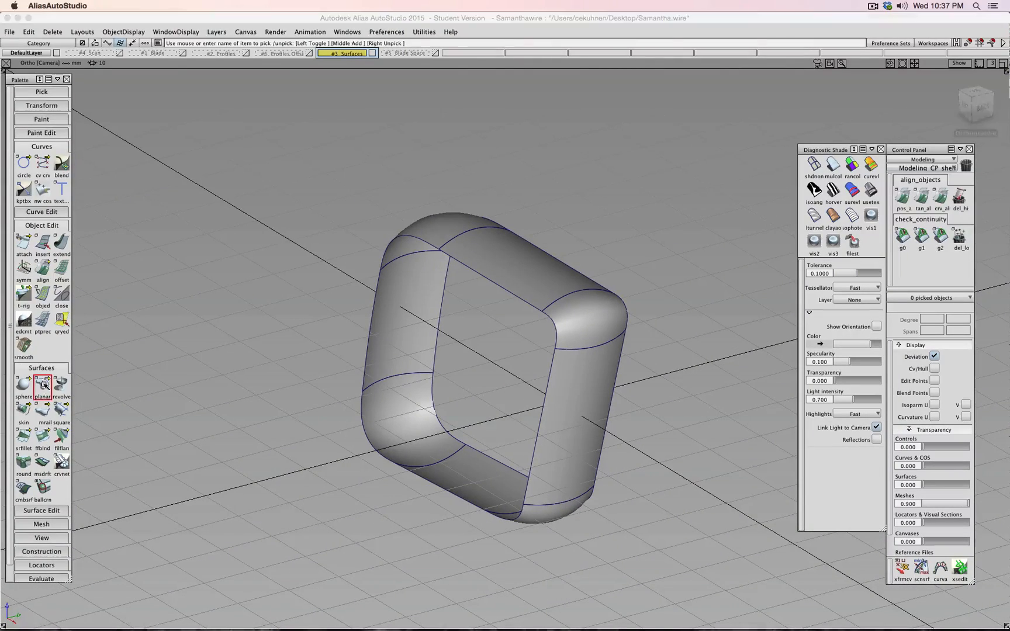
- Try planar caps on the front and left edge loops, then clear the picks
{"action": "left_click", "coordinate": [363, 421]}
{"action": "key", "text": "space"}
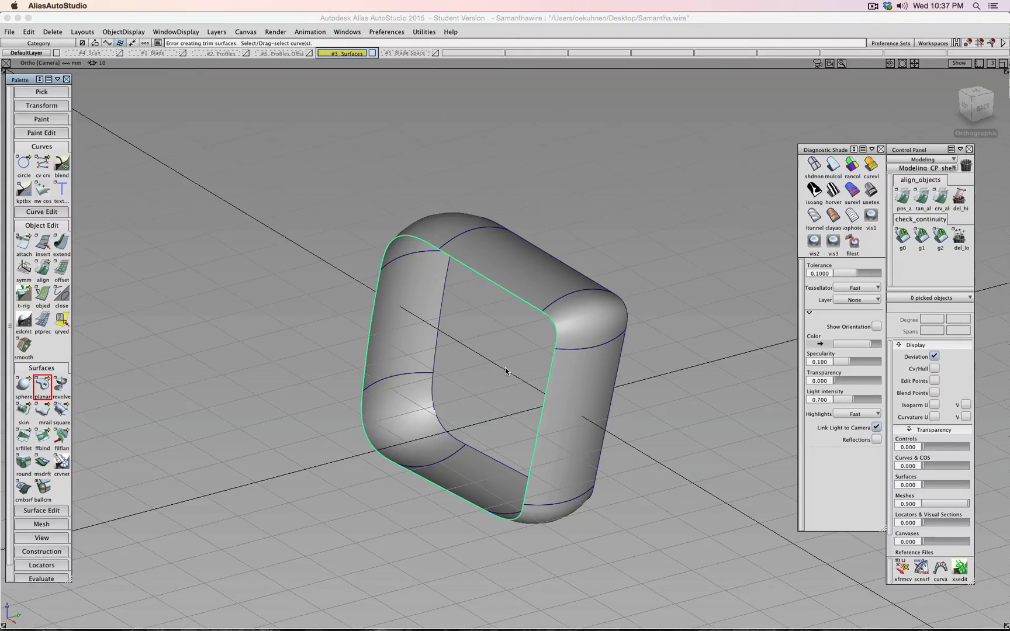
{"action": "left_click_drag", "start_coordinate": [508, 309], "coordinate": [366, 349], "text": "alt+shift"}
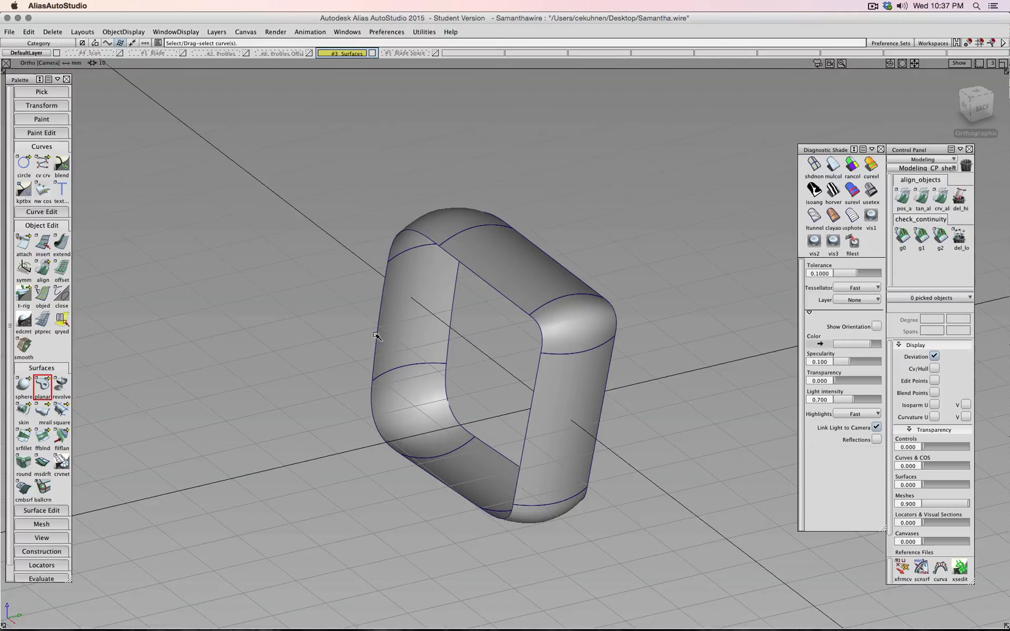
{"action": "left_click", "coordinate": [376, 335]}
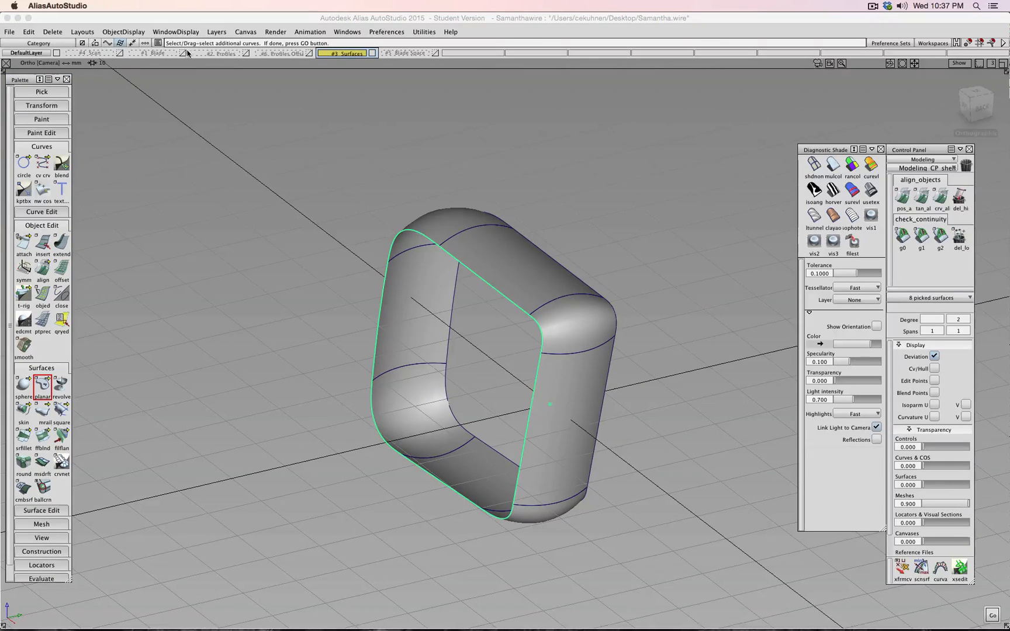
{"action": "key", "text": "space"}
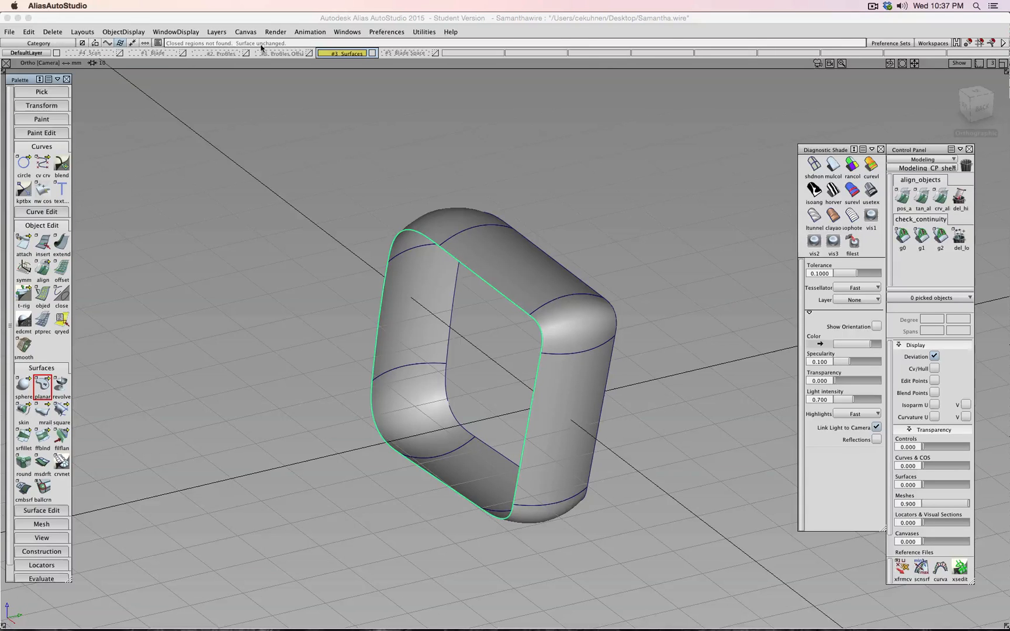
{"action": "left_click_drag", "start_coordinate": [308, 175], "coordinate": [316, 147], "text": "ctrl+shift"}
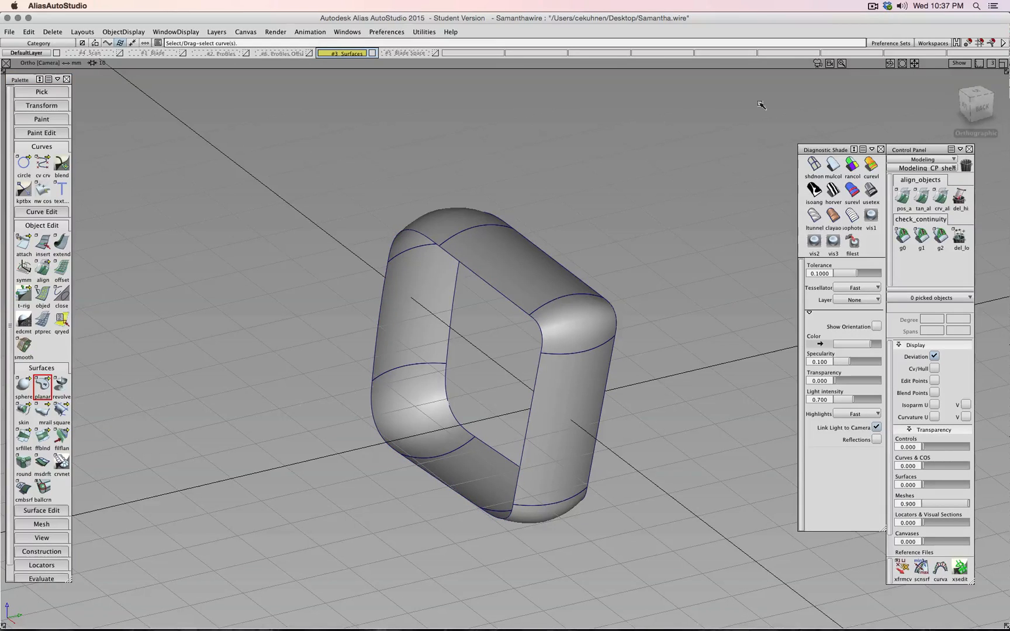
- Inspect the rounded top-left corner closely from the Back view
{"action": "left_click", "coordinate": [976, 110]}
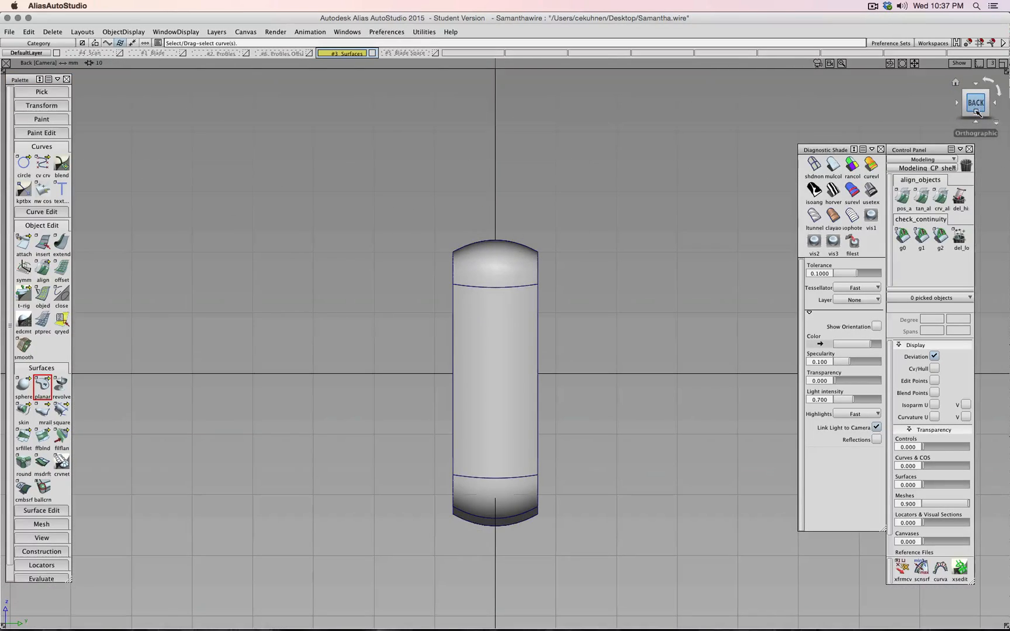
{"action": "right_click_drag", "start_coordinate": [563, 239], "coordinate": [388, 224], "text": "alt+shift"}
{"action": "middle_click_drag", "start_coordinate": [388, 224], "coordinate": [581, 500], "text": "alt+shift"}
{"action": "right_click_drag", "start_coordinate": [467, 281], "coordinate": [357, 275], "text": "alt+shift"}
{"action": "middle_click_drag", "start_coordinate": [541, 248], "coordinate": [499, 458], "text": "alt+shift"}
{"action": "right_click_drag", "start_coordinate": [568, 237], "coordinate": [503, 231], "text": "alt+shift"}
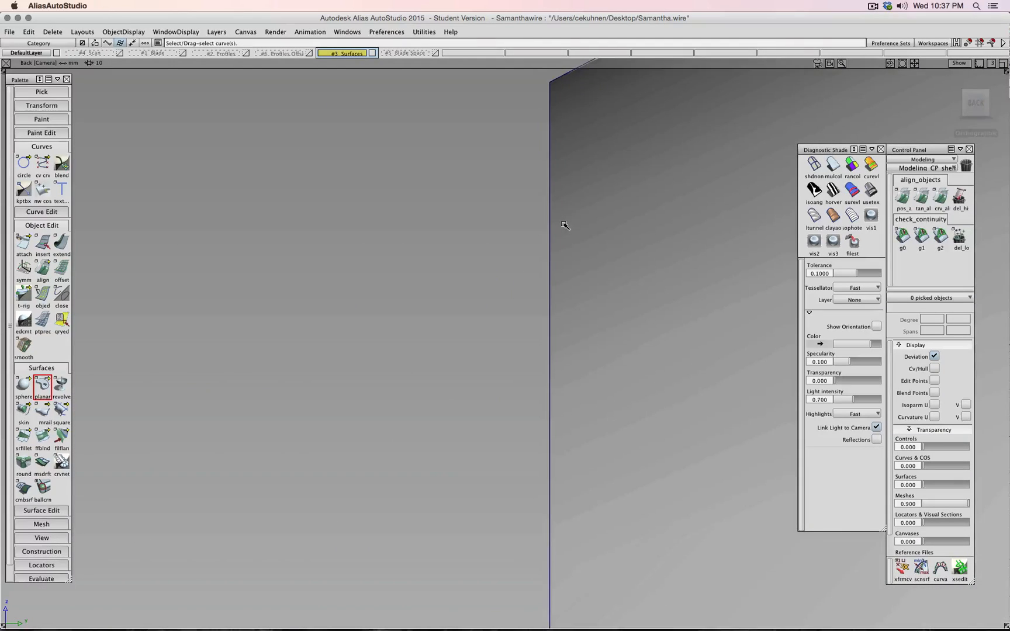
{"action": "scroll", "coordinate": [563, 227], "scroll_direction": "down", "scroll_amount": 15}
{"action": "left_click_drag", "start_coordinate": [550, 242], "coordinate": [593, 255], "text": "alt+shift"}
- Switch to the Left view and place a plane primitive at the view centre
{"action": "left_click", "coordinate": [967, 108]}
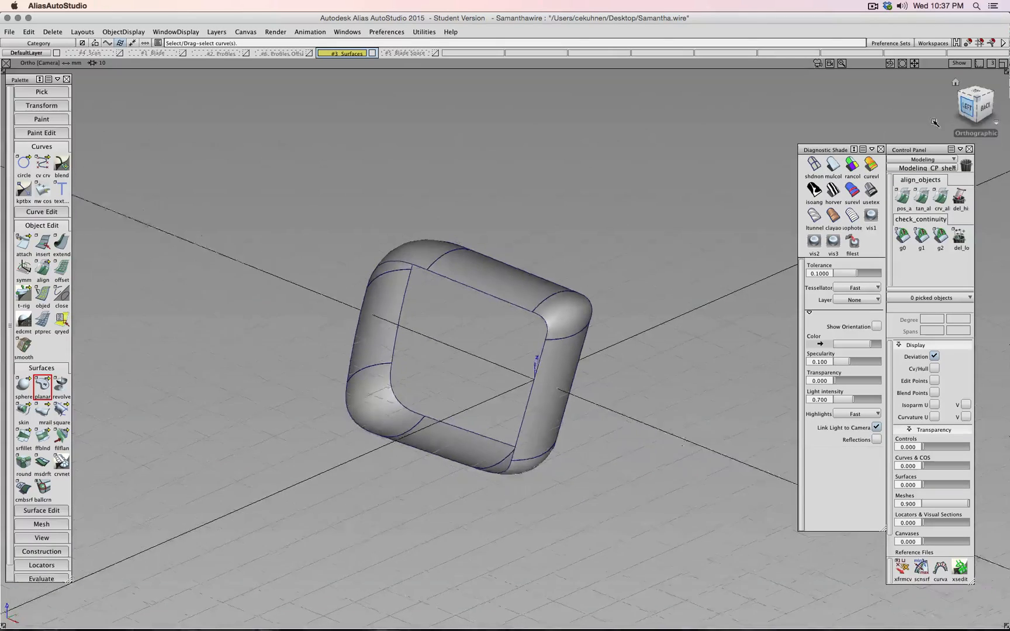
{"action": "left_click_drag", "start_coordinate": [23, 384], "coordinate": [139, 389]}
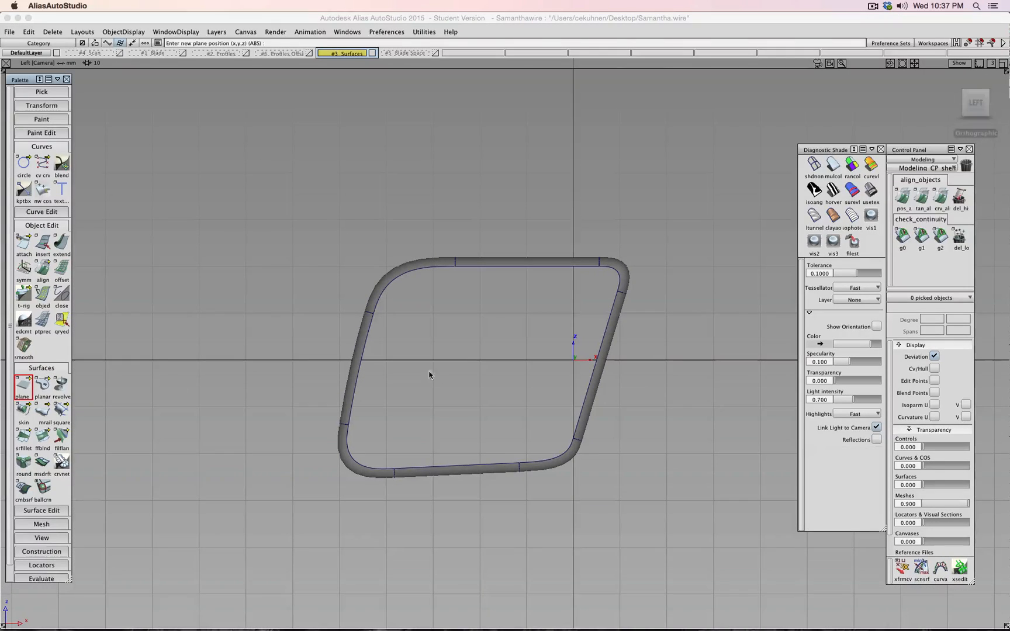
{"action": "left_click", "coordinate": [480, 361]}
- Scale the plane to about 67.6 × 53.2 and move it along Y to -6.52
{"action": "left_click", "coordinate": [481, 321]}
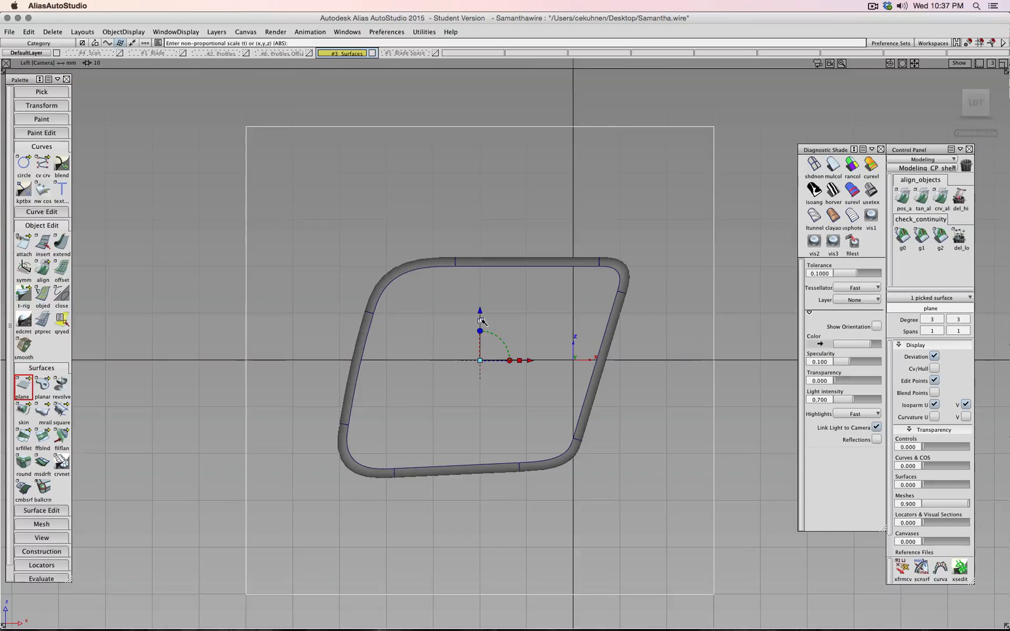
{"action": "left_click_drag", "start_coordinate": [480, 361], "coordinate": [528, 360]}
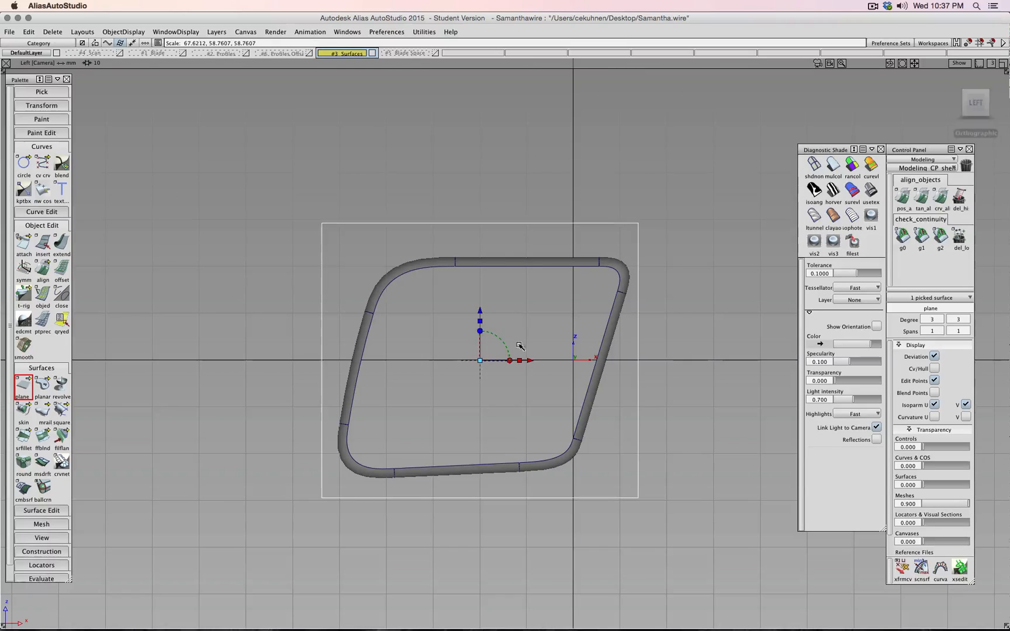
{"action": "left_click_drag", "start_coordinate": [480, 321], "coordinate": [480, 315]}
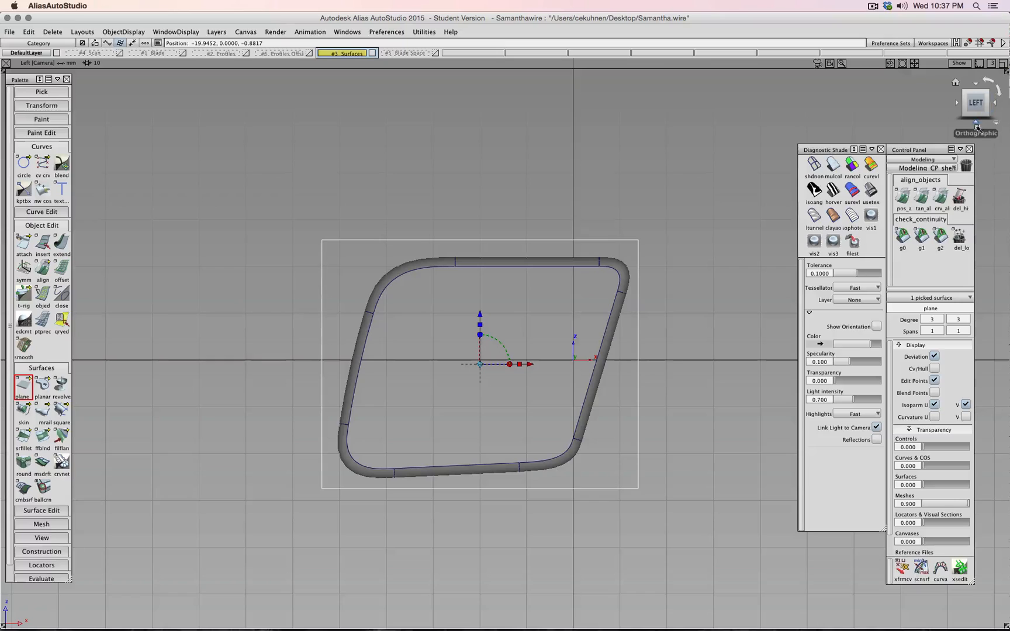
{"action": "left_click", "coordinate": [995, 103]}
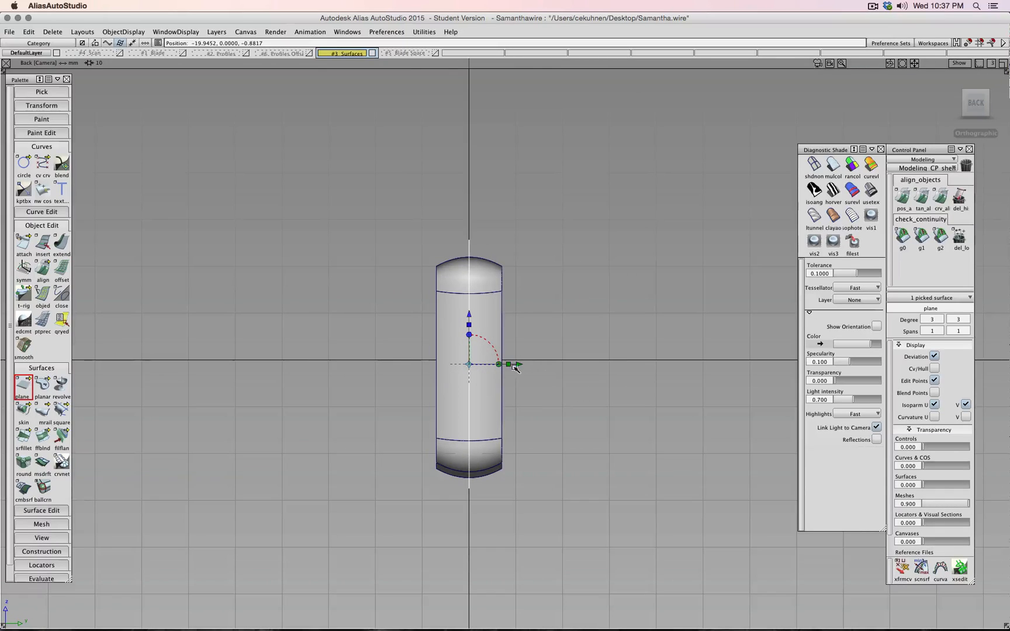
{"action": "left_click_drag", "start_coordinate": [515, 368], "coordinate": [489, 365]}
{"action": "right_click_drag", "start_coordinate": [445, 298], "coordinate": [399, 355], "text": "alt+shift"}
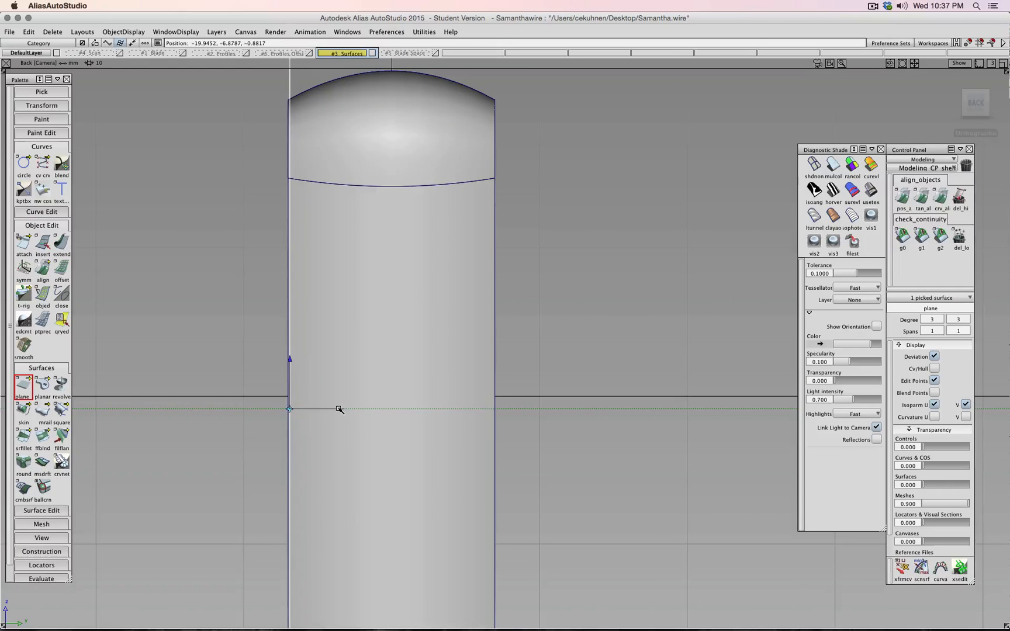
- Deselect the plane and pull the camera back to see the whole model
{"action": "left_click_drag", "start_coordinate": [336, 407], "coordinate": [398, 355], "text": "alt+shift"}
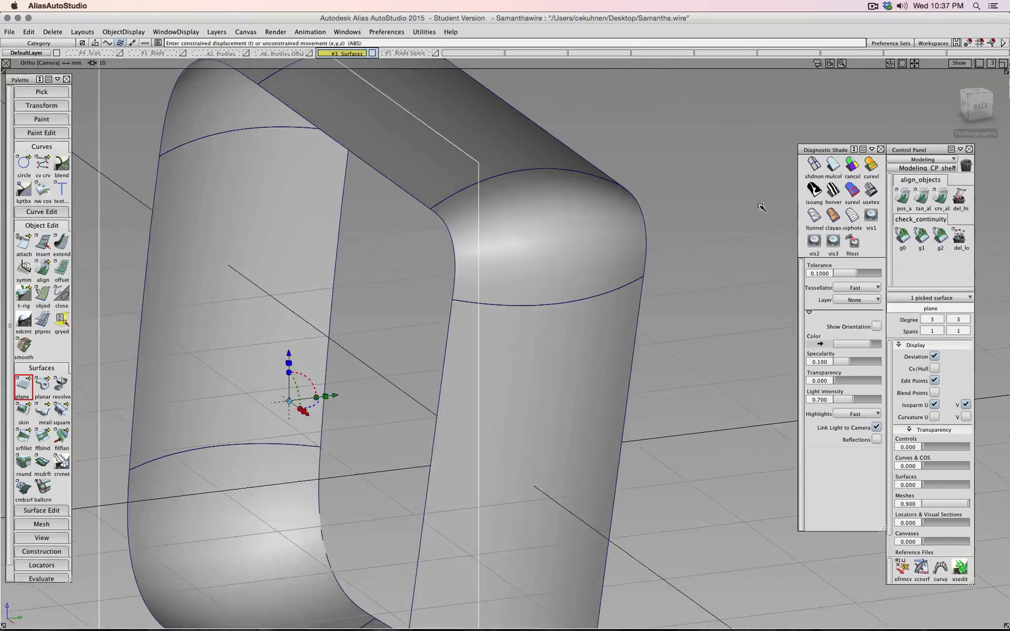
{"action": "left_click", "coordinate": [833, 166]}
{"action": "left_click_drag", "start_coordinate": [638, 219], "coordinate": [637, 194], "text": "ctrl+shift"}
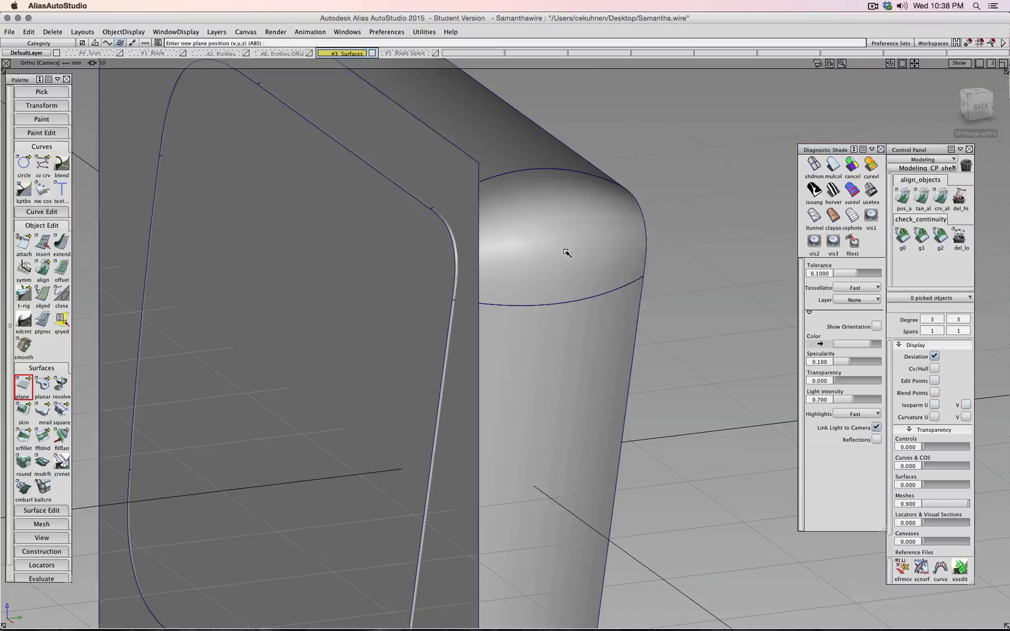
{"action": "right_click_drag", "start_coordinate": [545, 262], "coordinate": [561, 255], "text": "alt+shift"}
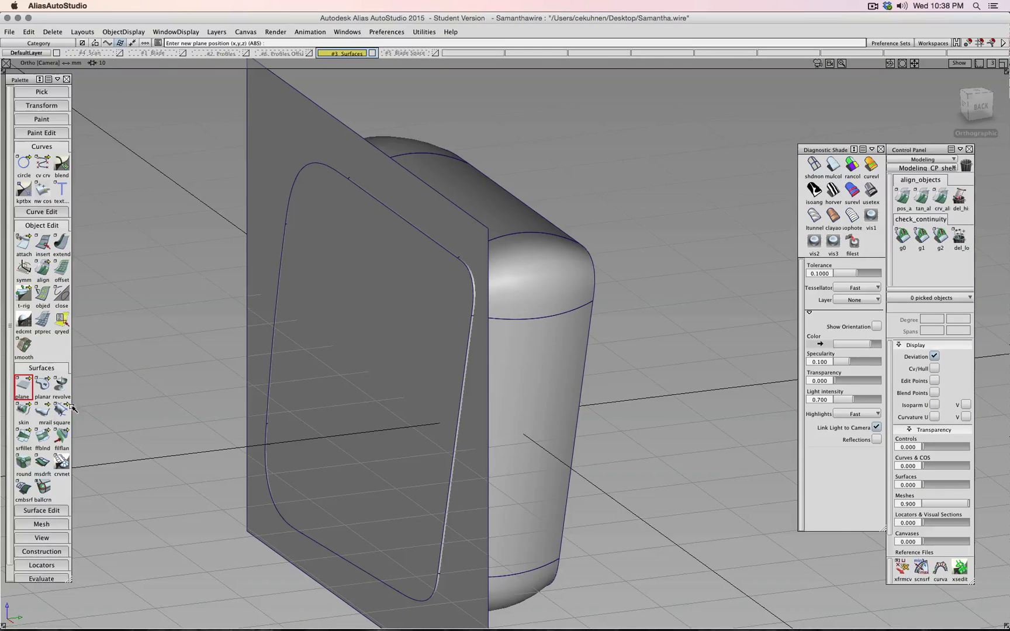
{"action": "left_click", "coordinate": [41, 511]}
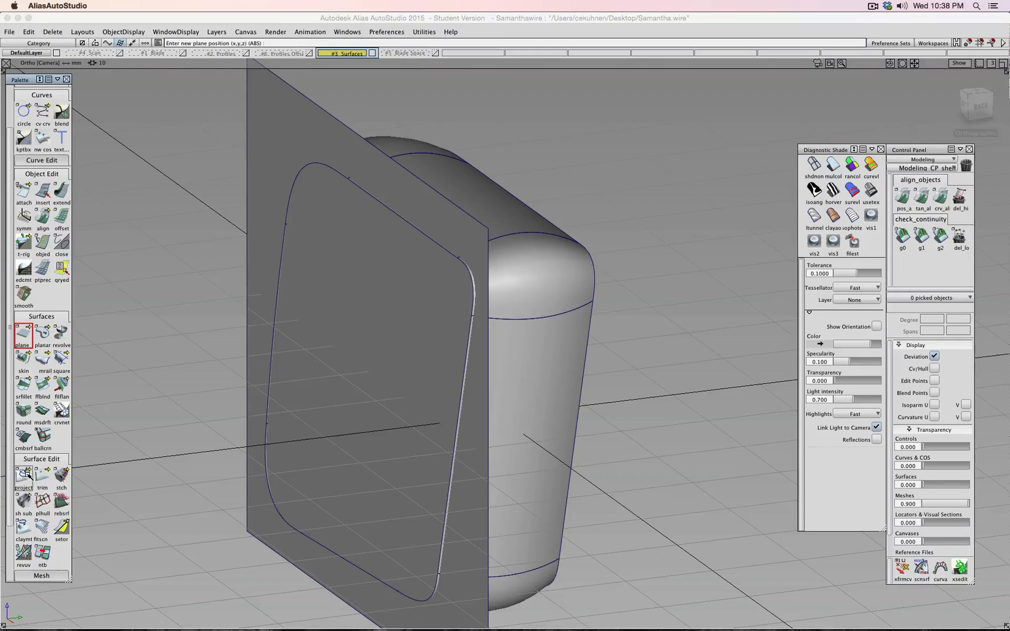
- Intersect the plane with a corner surface and the top surface
{"action": "left_click", "coordinate": [26, 474]}
{"action": "left_click_drag", "start_coordinate": [27, 474], "coordinate": [62, 469]}
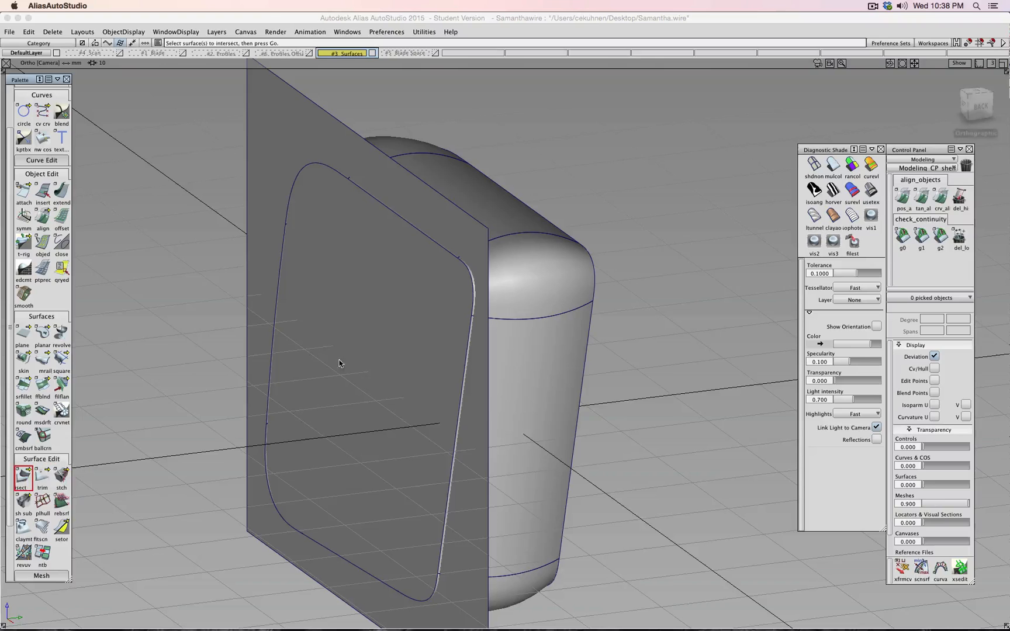
{"action": "left_click", "coordinate": [365, 348]}
{"action": "key", "text": "space"}
{"action": "left_click", "coordinate": [529, 290]}
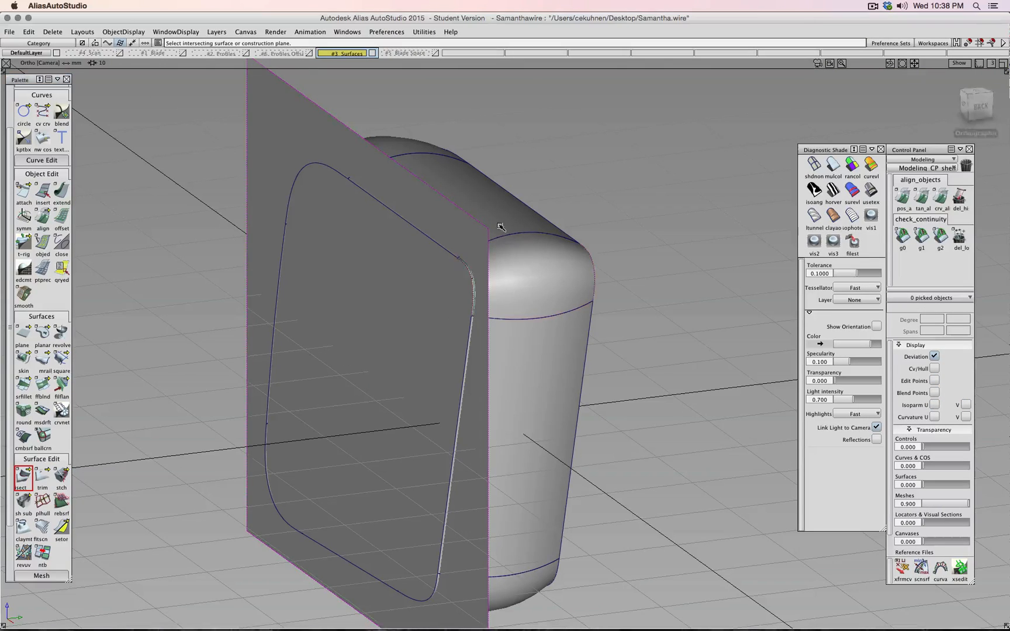
{"action": "left_click", "coordinate": [500, 224]}
- Intersect the plane with the top corner, right side, bottom-right corner and lower front surfaces
{"action": "left_click_drag", "start_coordinate": [613, 205], "coordinate": [496, 174], "text": "shift+super"}
{"action": "left_click", "coordinate": [496, 97]}
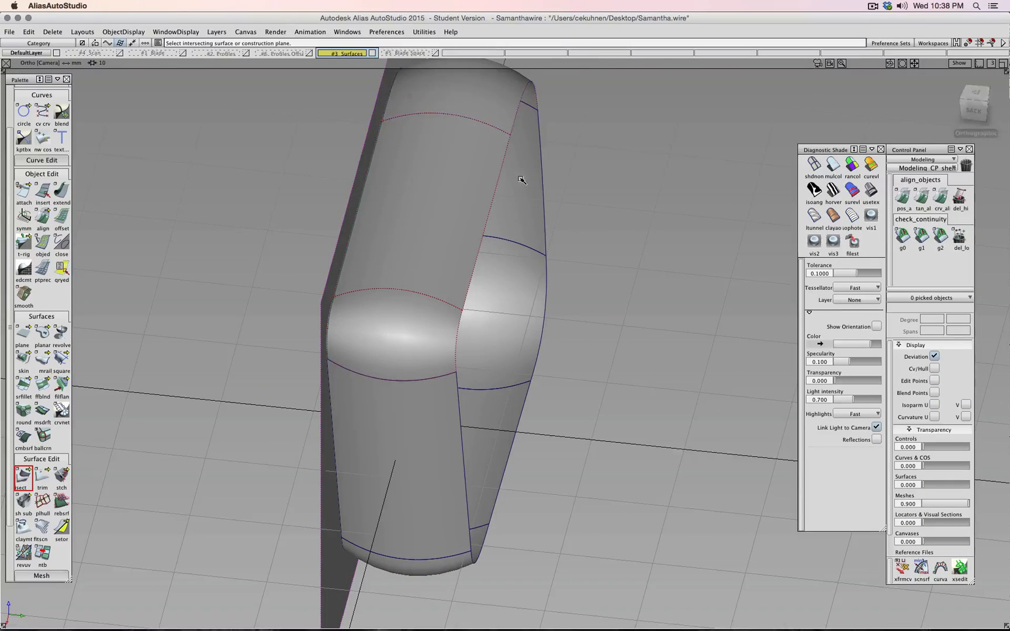
{"action": "left_click", "coordinate": [520, 178]}
{"action": "left_click", "coordinate": [516, 318]}
{"action": "left_click", "coordinate": [483, 531]}
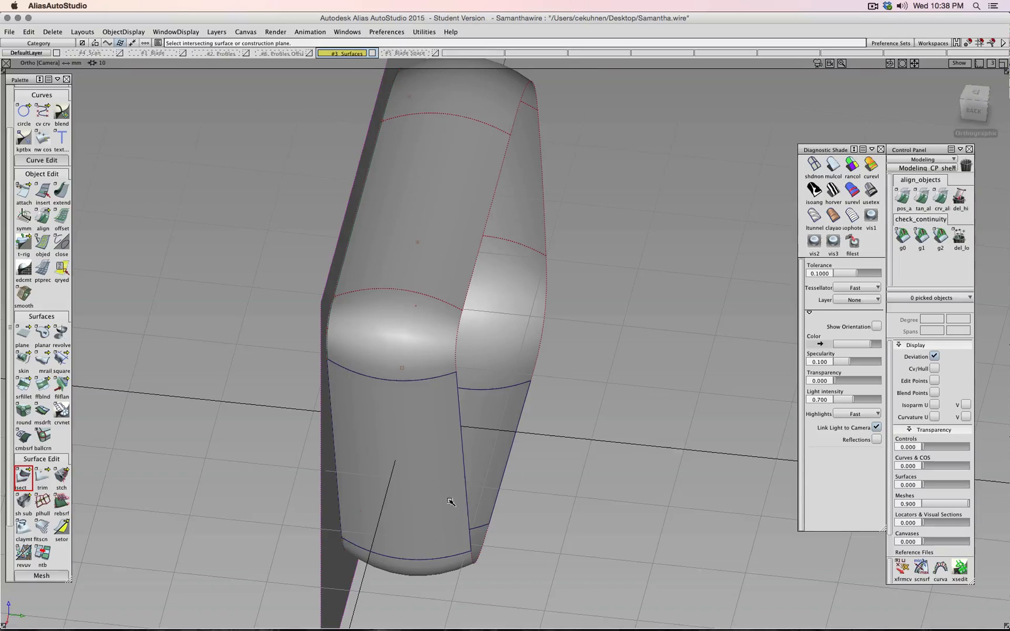
{"action": "left_click", "coordinate": [443, 488]}
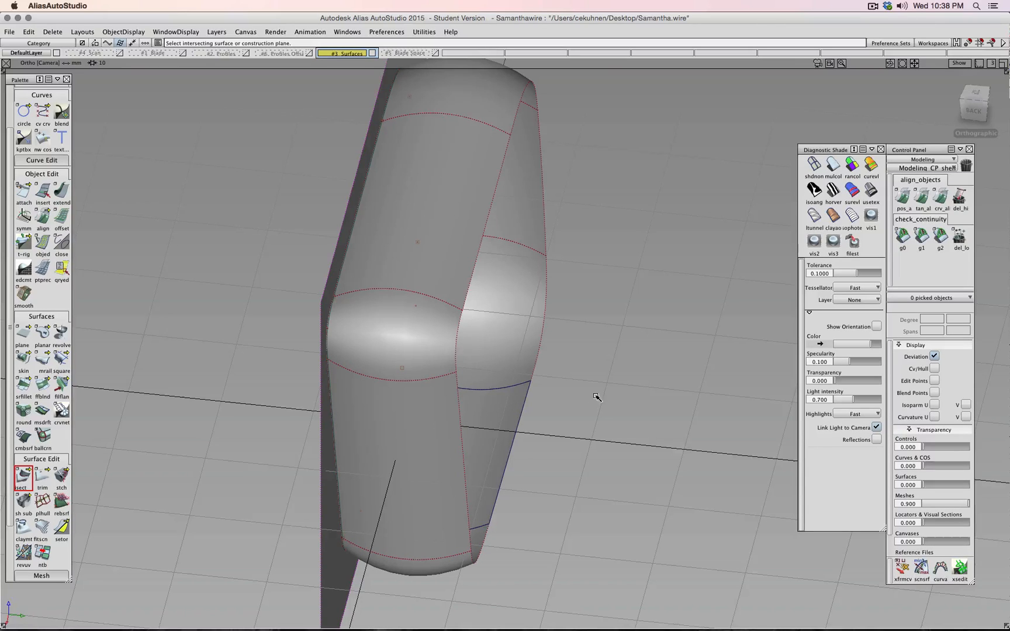
{"action": "left_click_drag", "start_coordinate": [595, 396], "coordinate": [597, 373], "text": "ctrl+shift"}
- Trim the plane, keeping the region inside the intersection curve
{"action": "left_click", "coordinate": [42, 477]}
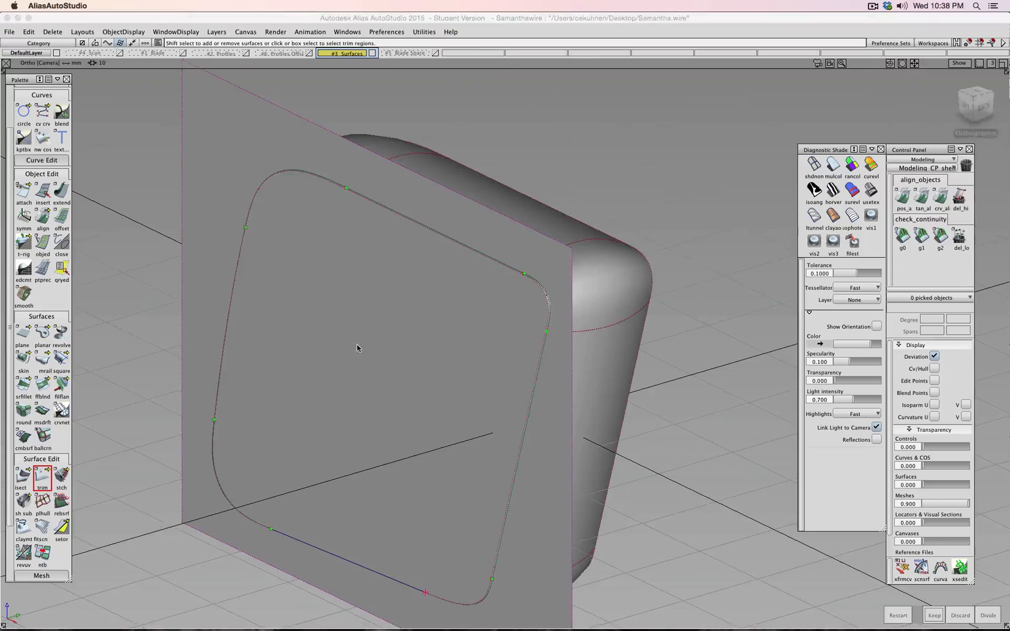
{"action": "left_click", "coordinate": [357, 345]}
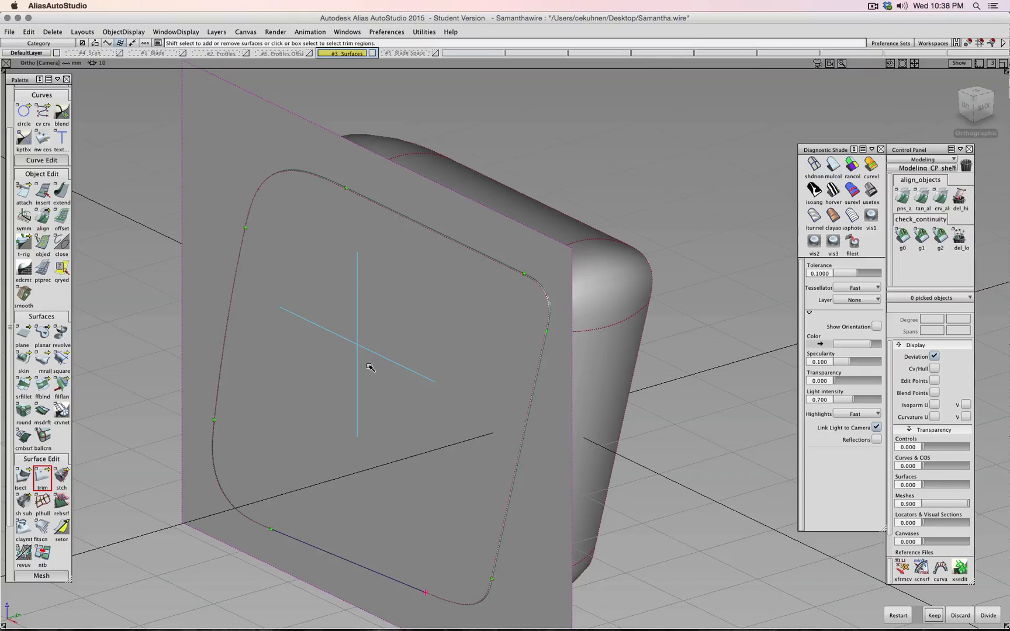
{"action": "key", "text": "space"}
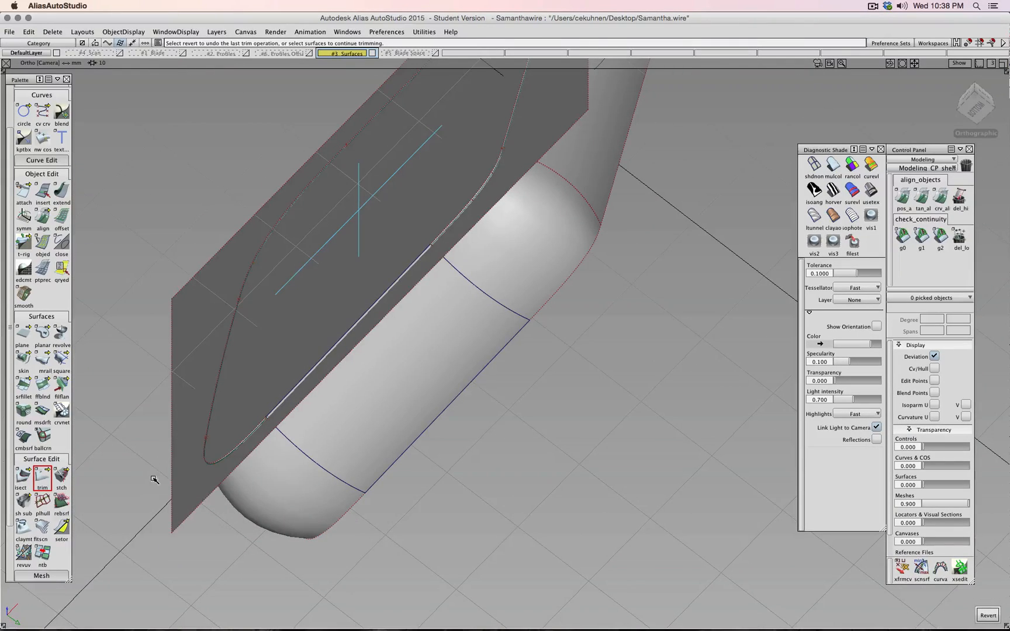
- Re-intersect the plane and mark its inner rounded region for trimming
{"action": "left_click", "coordinate": [23, 476]}
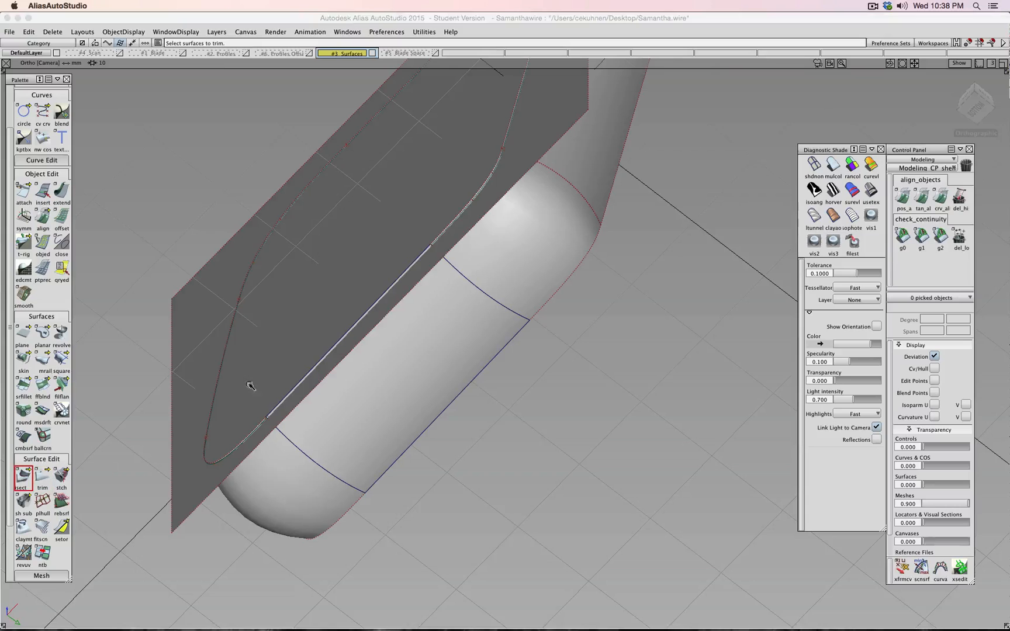
{"action": "left_click", "coordinate": [293, 397]}
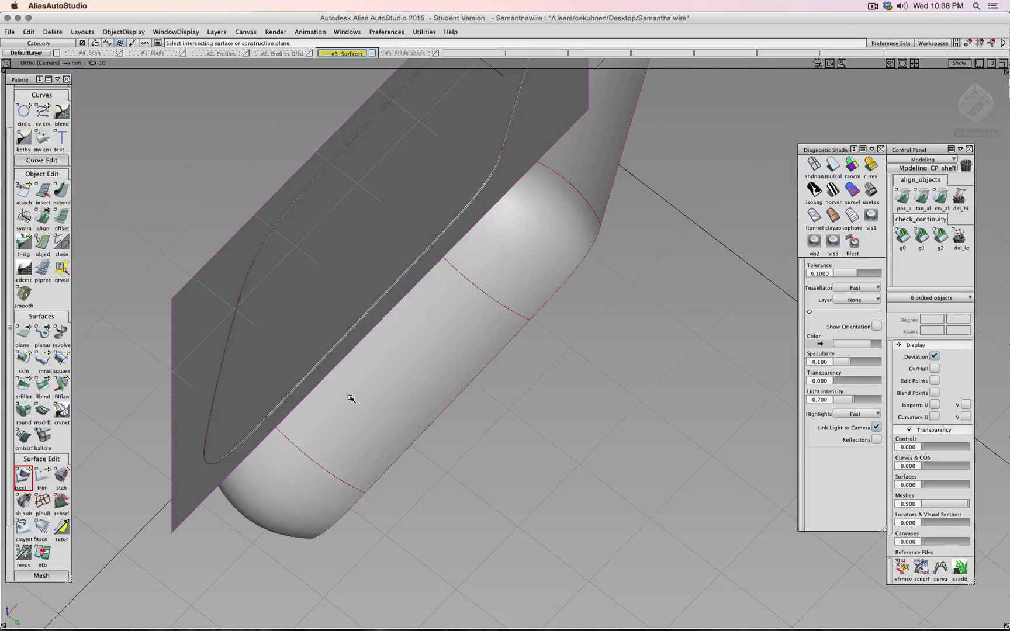
{"action": "left_click", "coordinate": [42, 477]}
{"action": "left_click_drag", "start_coordinate": [249, 421], "coordinate": [274, 383], "text": "alt+shift"}
{"action": "left_click", "coordinate": [297, 335]}
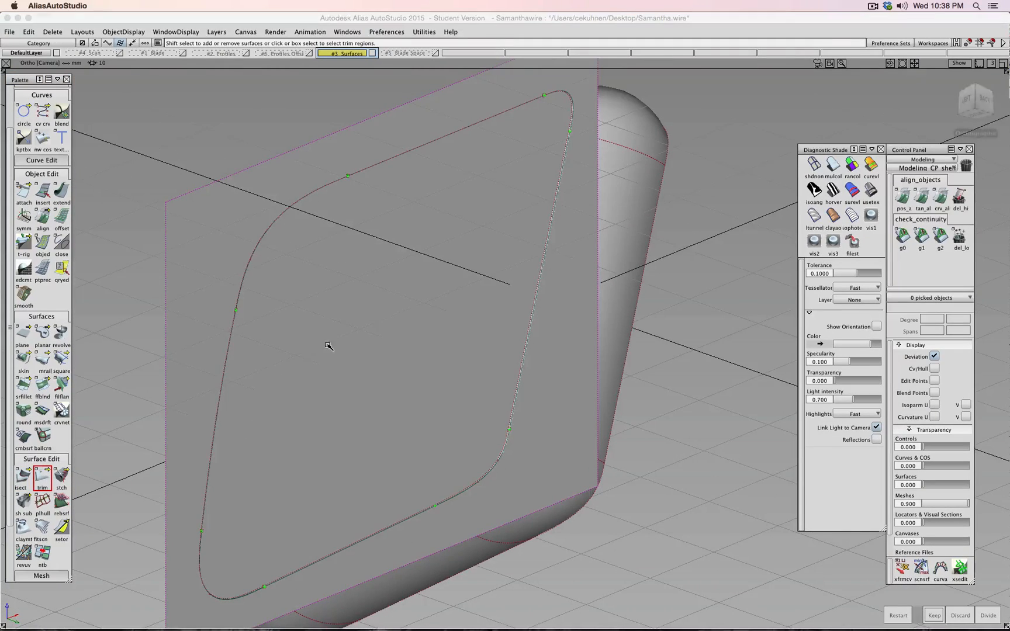
{"action": "left_click", "coordinate": [329, 344]}
{"action": "left_click_drag", "start_coordinate": [373, 342], "coordinate": [405, 367], "text": "alt+shift"}
{"action": "left_click", "coordinate": [410, 362]}
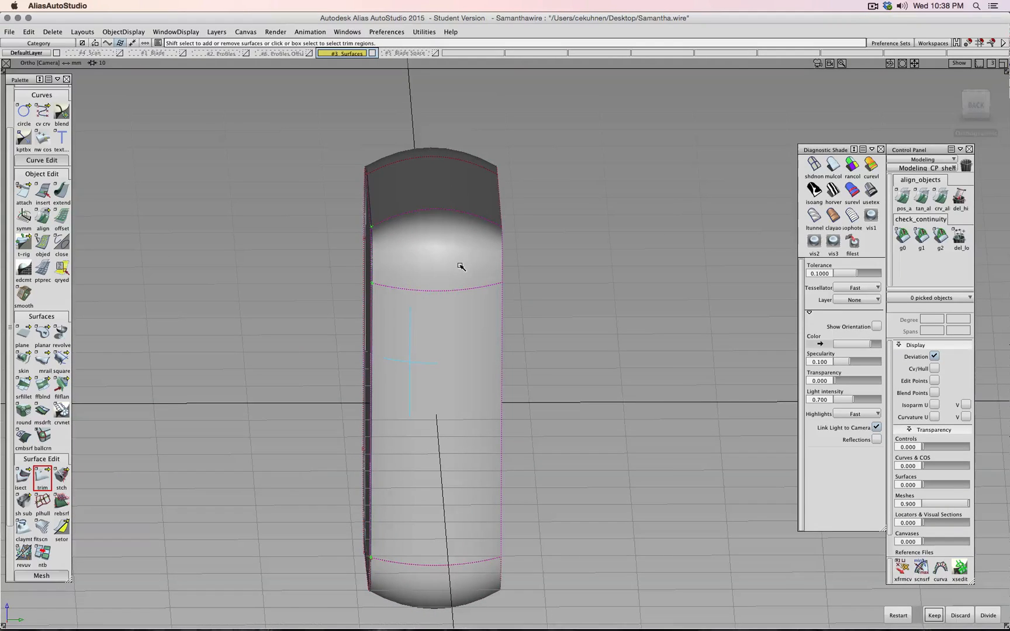
- Mark the remaining regions to keep and commit the trim
{"action": "left_click_drag", "start_coordinate": [462, 267], "coordinate": [426, 213], "text": "alt+shift"}
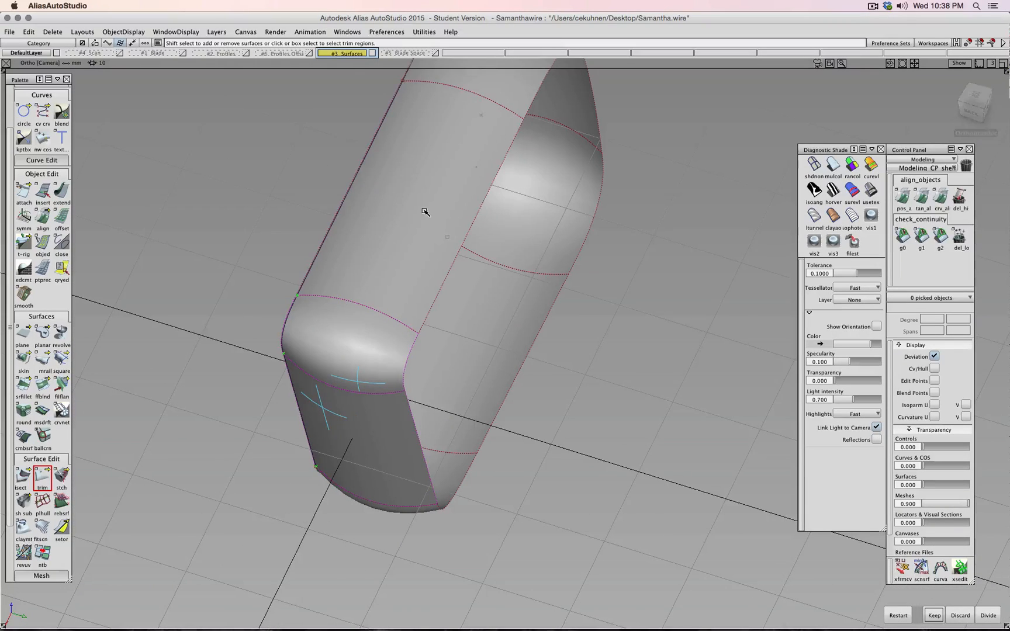
{"action": "left_click", "coordinate": [493, 352]}
{"action": "left_click", "coordinate": [541, 255]}
{"action": "left_click_drag", "start_coordinate": [517, 78], "coordinate": [445, 274], "text": "alt+shift"}
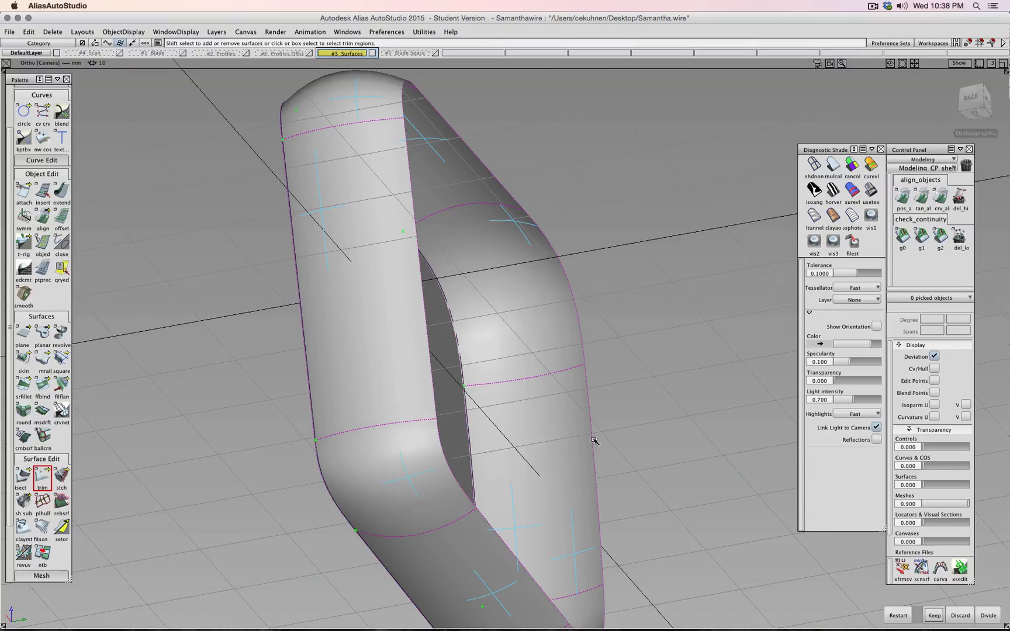
{"action": "left_click", "coordinate": [930, 615]}
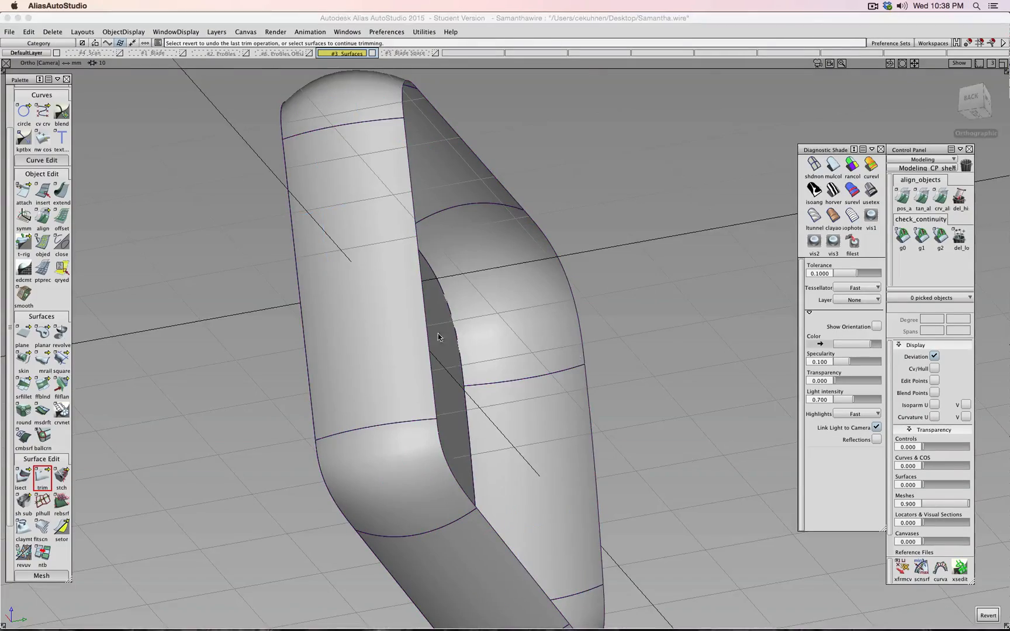
- Shade the model with the Showroom environment and view it from above
{"action": "left_click_drag", "start_coordinate": [675, 392], "coordinate": [421, 409], "text": "alt+shift"}
{"action": "left_click", "coordinate": [871, 190]}
{"action": "left_click_drag", "start_coordinate": [762, 266], "coordinate": [643, 467], "text": "alt+shift"}
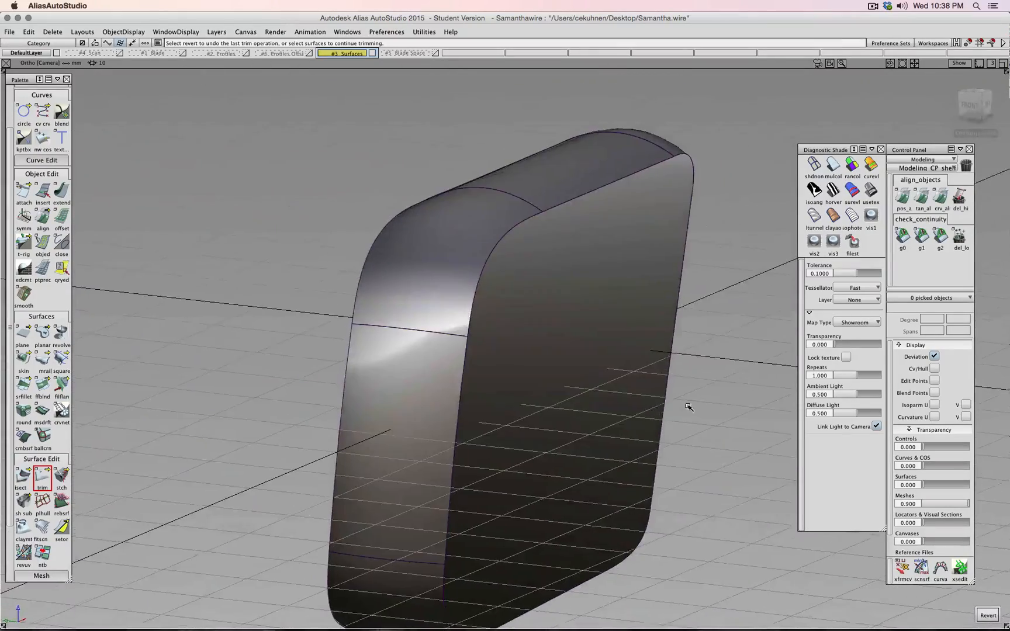
- Check g0/g1 continuity on the top, straight, corner, lower, bottom-right and right cap edges
{"action": "left_click", "coordinate": [902, 235]}
{"action": "left_click", "coordinate": [921, 235]}
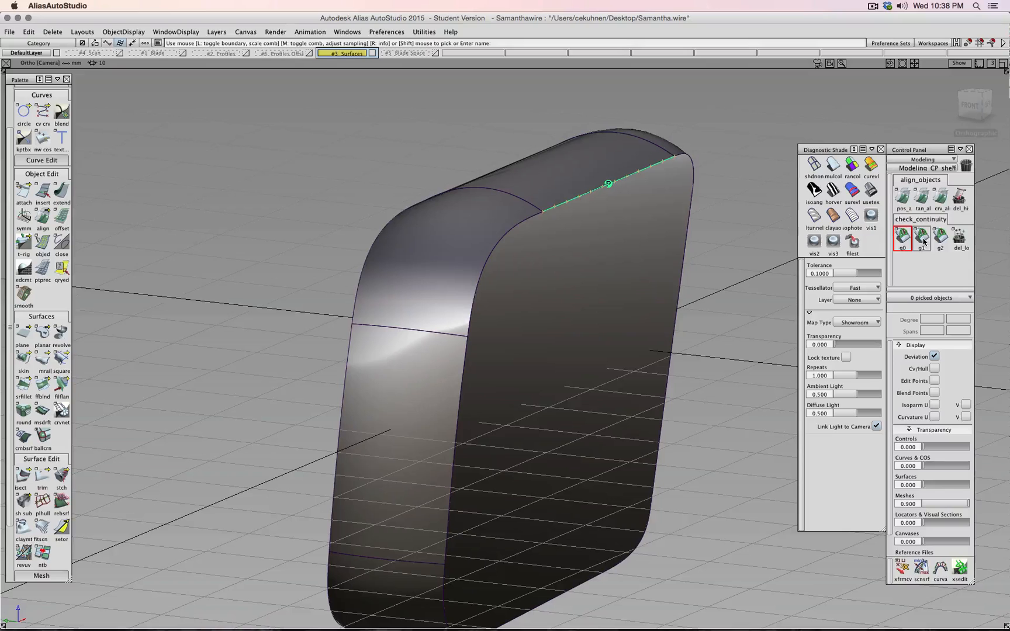
{"action": "left_click", "coordinate": [514, 228]}
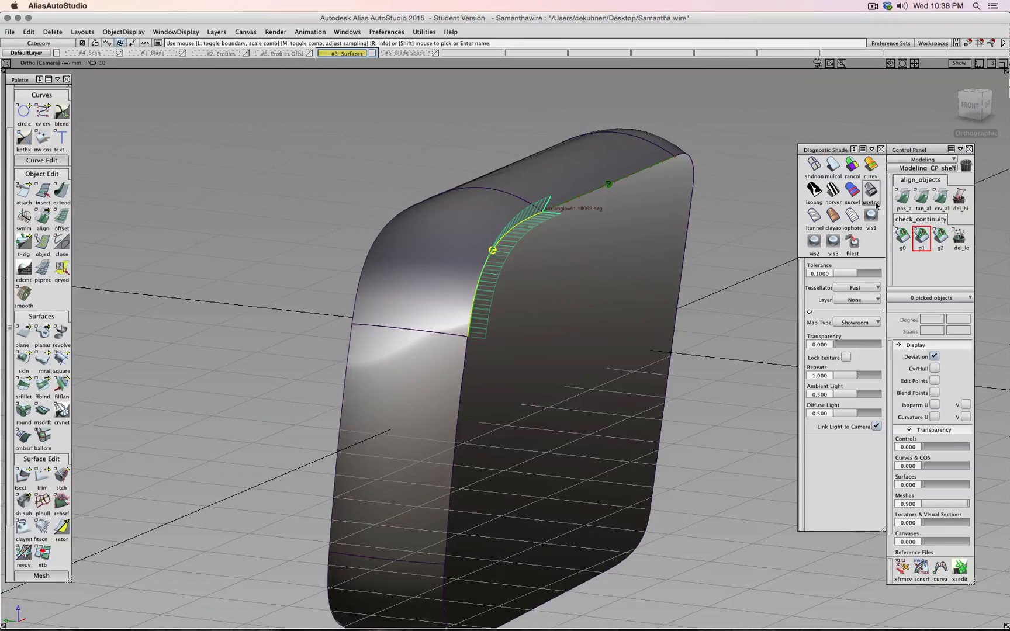
{"action": "left_click", "coordinate": [463, 378]}
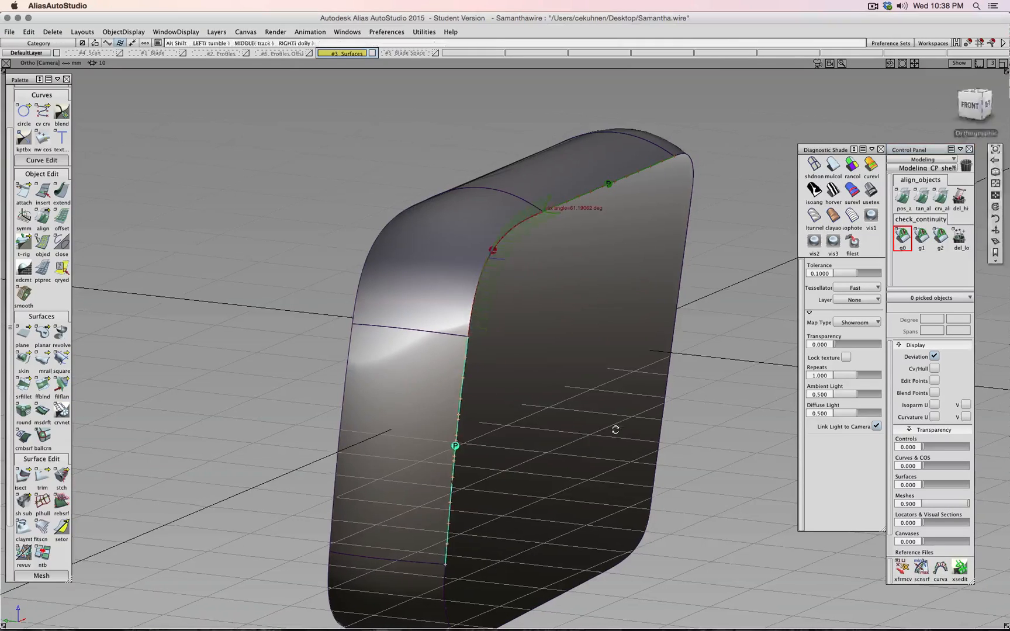
{"action": "left_click_drag", "start_coordinate": [613, 429], "coordinate": [475, 320], "text": "alt+shift"}
{"action": "left_click", "coordinate": [357, 329]}
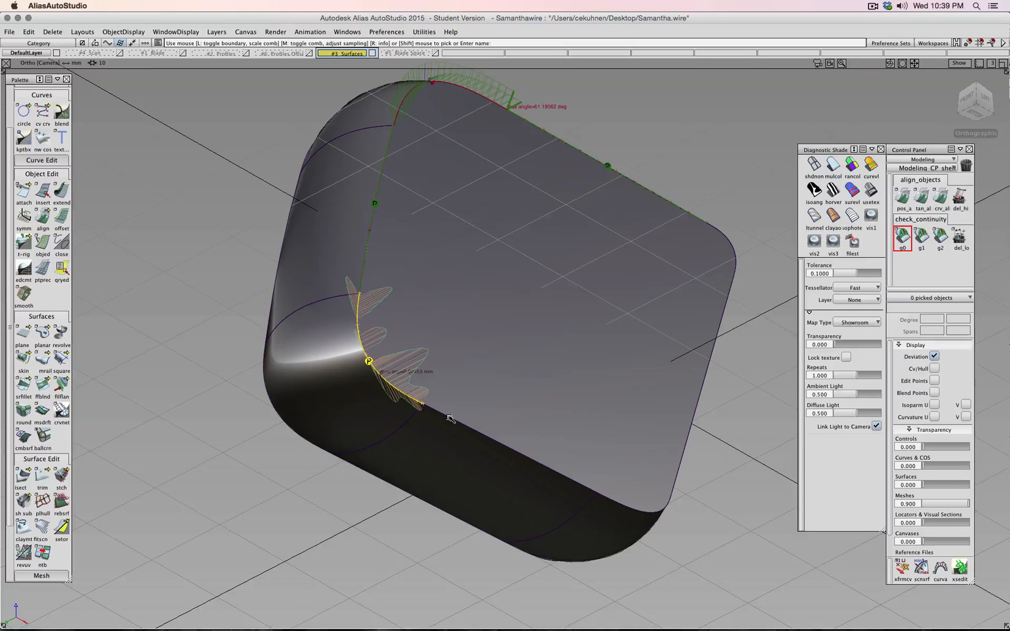
{"action": "left_click", "coordinate": [478, 435]}
{"action": "left_click", "coordinate": [655, 508]}
{"action": "left_click", "coordinate": [678, 471]}
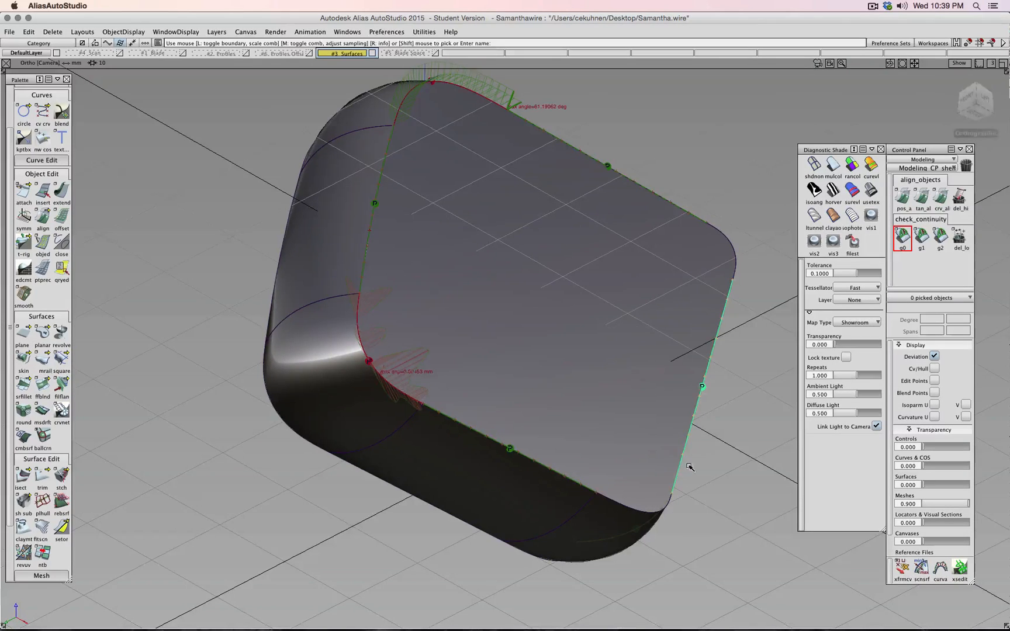
- Turn to the large flat face and check the upper-right corner edge
{"action": "left_click_drag", "start_coordinate": [678, 471], "coordinate": [391, 376], "text": "alt+shift"}
{"action": "left_click_drag", "start_coordinate": [496, 345], "coordinate": [537, 312], "text": "alt+shift"}
{"action": "left_click", "coordinate": [549, 311]}
{"action": "mouse_move", "coordinate": [597, 320]}
{"action": "left_mouse_down", "text": "alt+shift"}
{"action": "mouse_move", "coordinate": [316, 312]}
{"action": "mouse_move", "coordinate": [620, 298]}
{"action": "mouse_move", "coordinate": [643, 307]}
{"action": "left_mouse_up", "text": "alt+shift"}
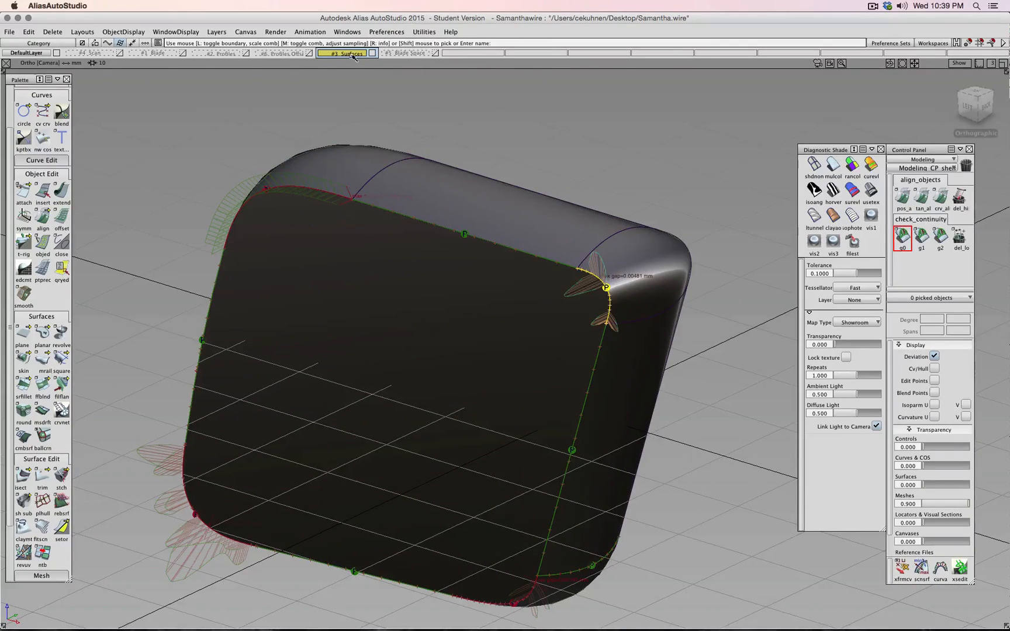
- Open Preferences > Construction Options, then close it and clear the pick
{"action": "left_click", "coordinate": [385, 32]}
{"action": "left_click", "coordinate": [405, 121]}
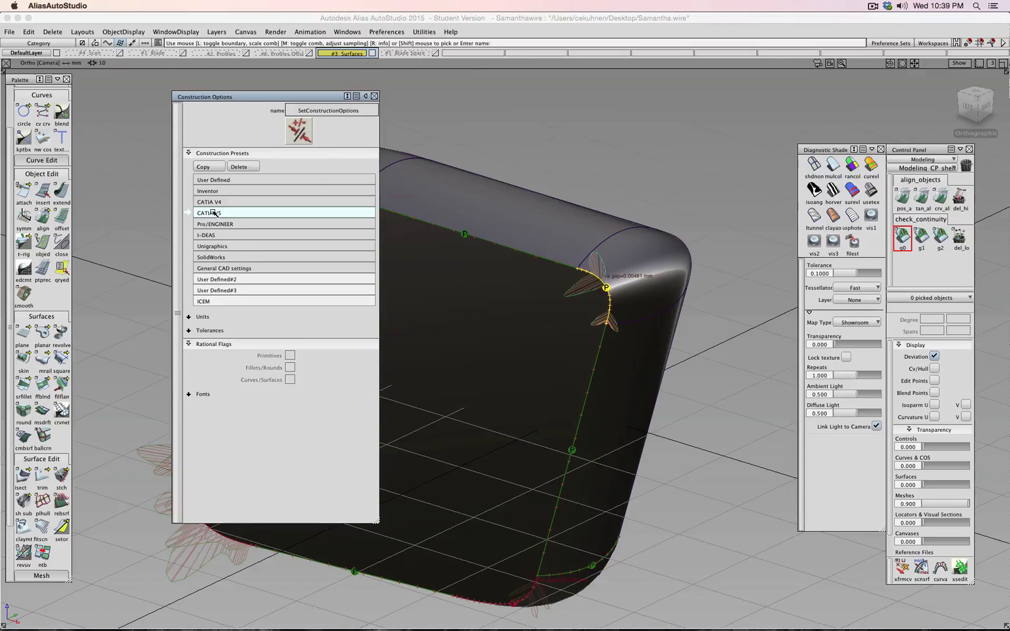
{"action": "left_click", "coordinate": [374, 97]}
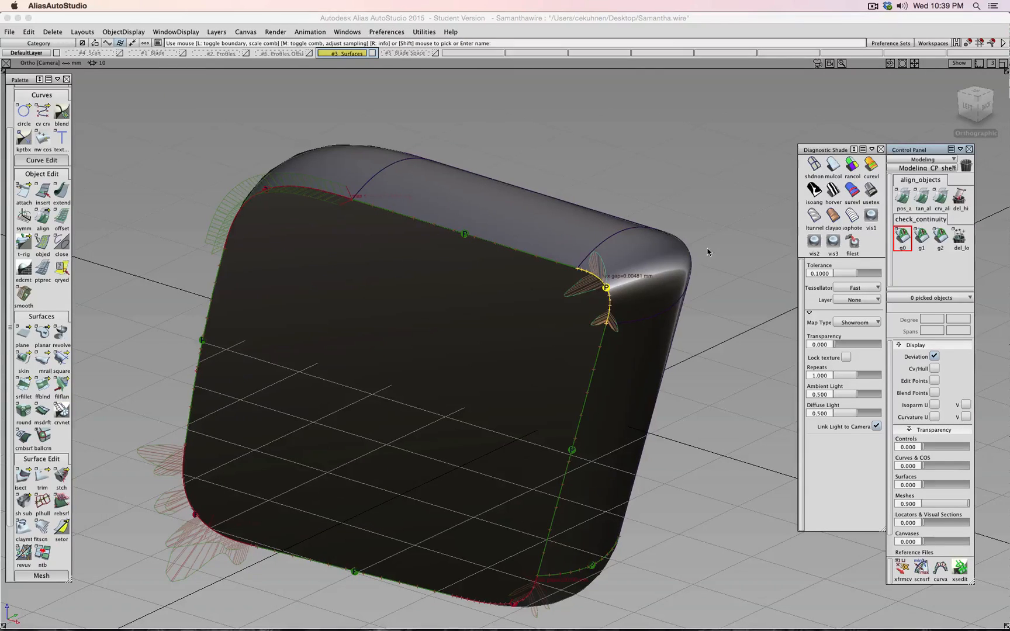
{"action": "mouse_move", "coordinate": [712, 251]}
{"action": "left_mouse_down", "text": "ctrl+shift"}
{"action": "mouse_move", "coordinate": [713, 226]}
{"action": "mouse_move", "coordinate": [722, 246]}
{"action": "left_mouse_up", "text": "ctrl+shift"}
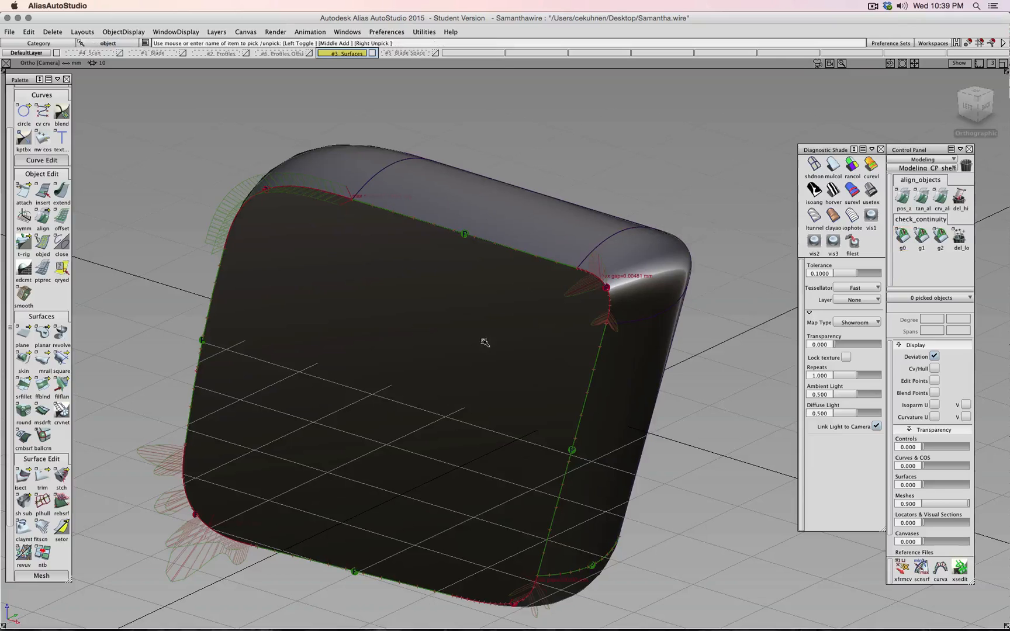
- Pick the front end cap plane, try moving it, then undo the move
{"action": "left_click", "coordinate": [485, 342]}
{"action": "left_click_drag", "start_coordinate": [521, 320], "coordinate": [384, 325], "text": "alt+shift"}
{"action": "middle_click_drag", "start_coordinate": [382, 325], "coordinate": [381, 314], "text": "ctrl+shift"}
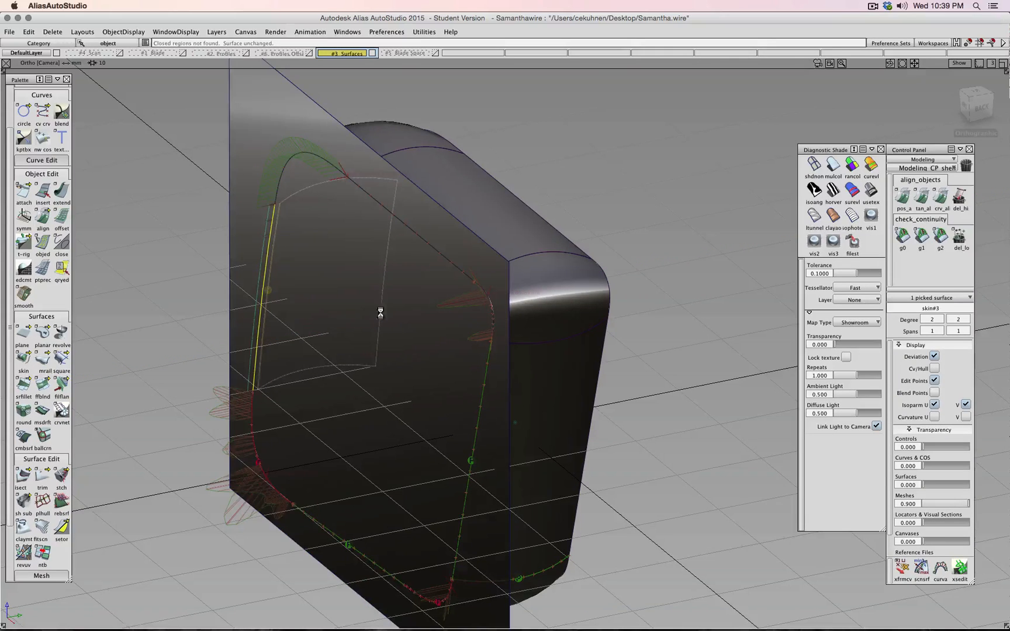
{"action": "left_click_drag", "start_coordinate": [397, 322], "coordinate": [356, 281], "text": "alt+shift"}
{"action": "left_click_drag", "start_coordinate": [351, 295], "coordinate": [354, 295], "text": "ctrl+shift"}
{"action": "left_click", "coordinate": [327, 206]}
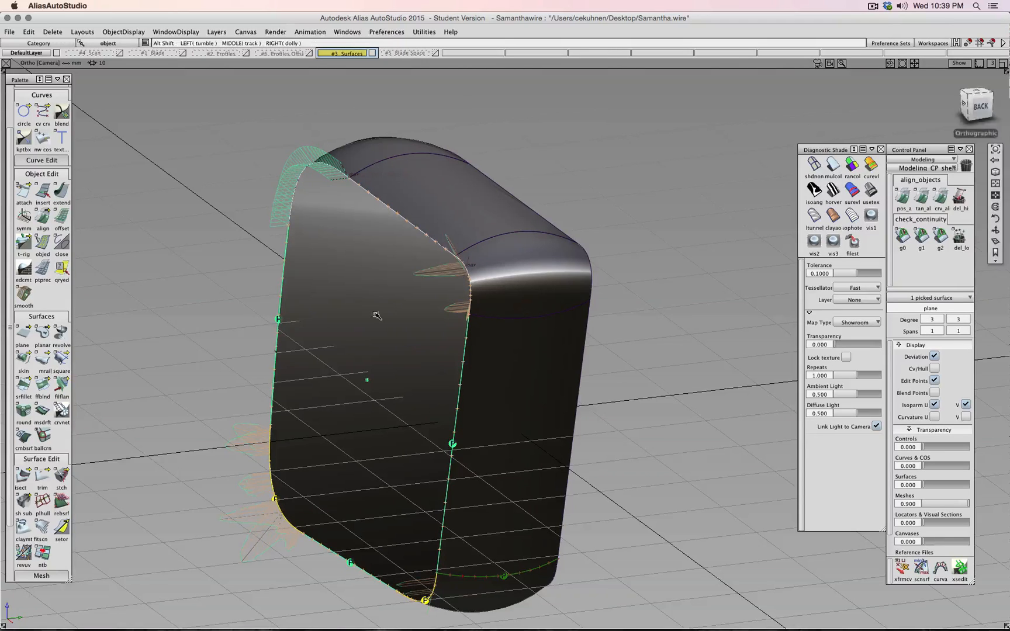
{"action": "middle_click_drag", "start_coordinate": [377, 315], "coordinate": [417, 289], "text": "ctrl+shift"}
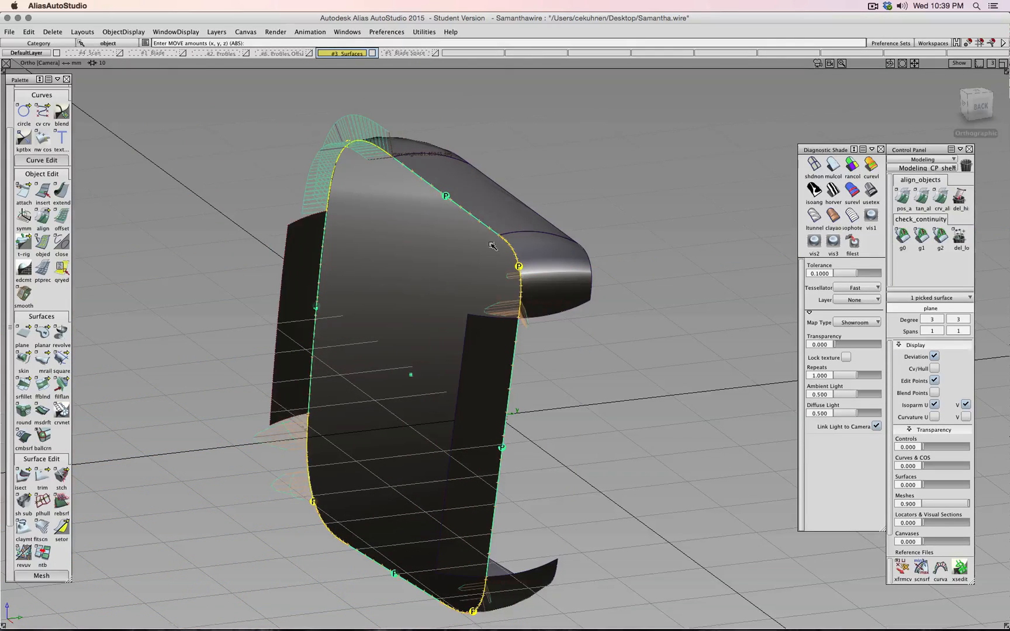
{"action": "key", "text": "super+z"}
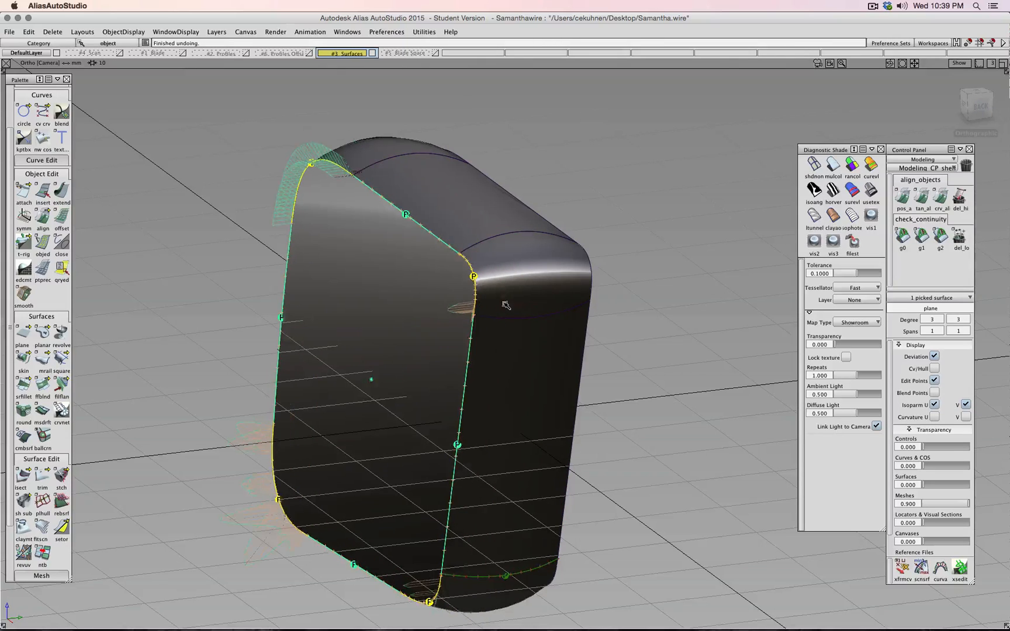
{"action": "key", "text": "super+z"}
- Delete all continuity combs and markers with del_lo
{"action": "left_click_drag", "start_coordinate": [523, 355], "coordinate": [704, 337], "text": "shift+super"}
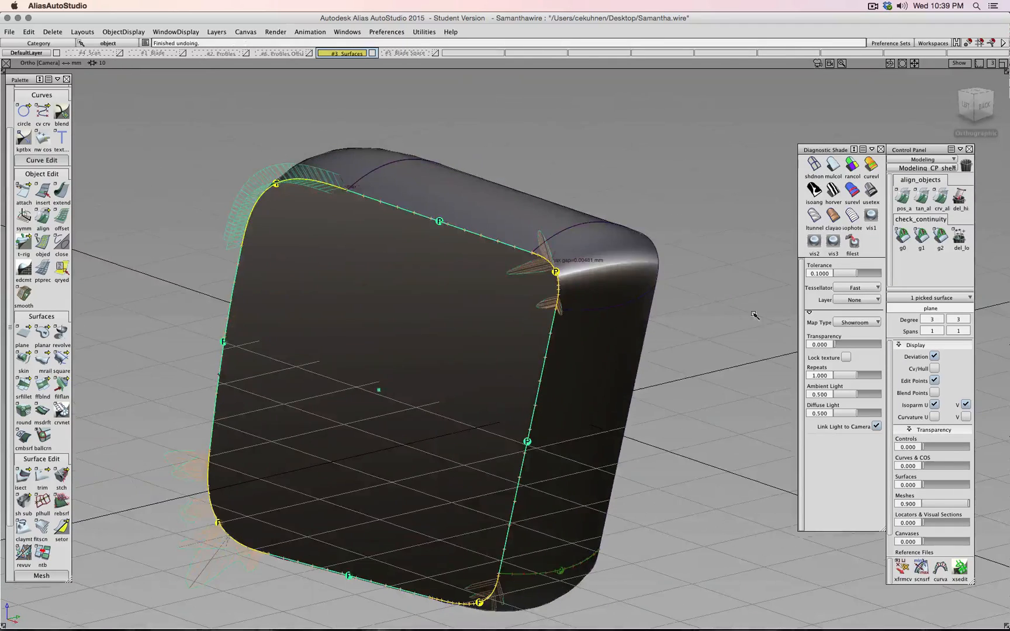
{"action": "left_click", "coordinate": [961, 252]}
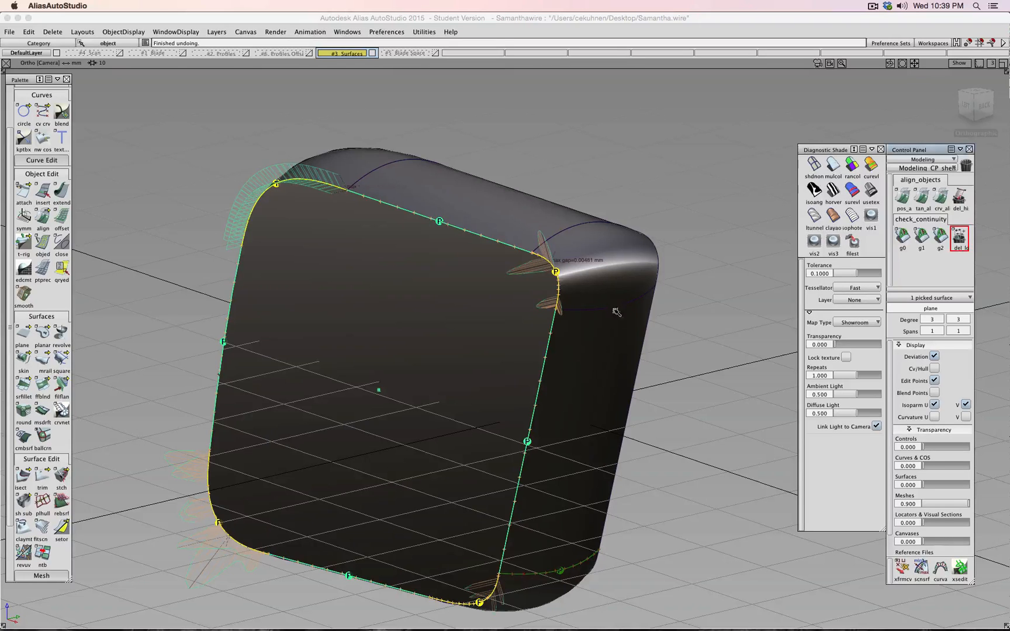
{"action": "left_click_drag", "start_coordinate": [720, 226], "coordinate": [509, 227], "text": "shift+super"}
- Pick the top surface skin#4 with surface-only picking and toggle its control hull on and off
{"action": "left_click_drag", "start_coordinate": [607, 226], "coordinate": [586, 192], "text": "ctrl+shift"}
{"action": "left_click_drag", "start_coordinate": [579, 206], "coordinate": [534, 207], "text": "ctrl+shift"}
{"action": "left_click", "coordinate": [472, 204]}
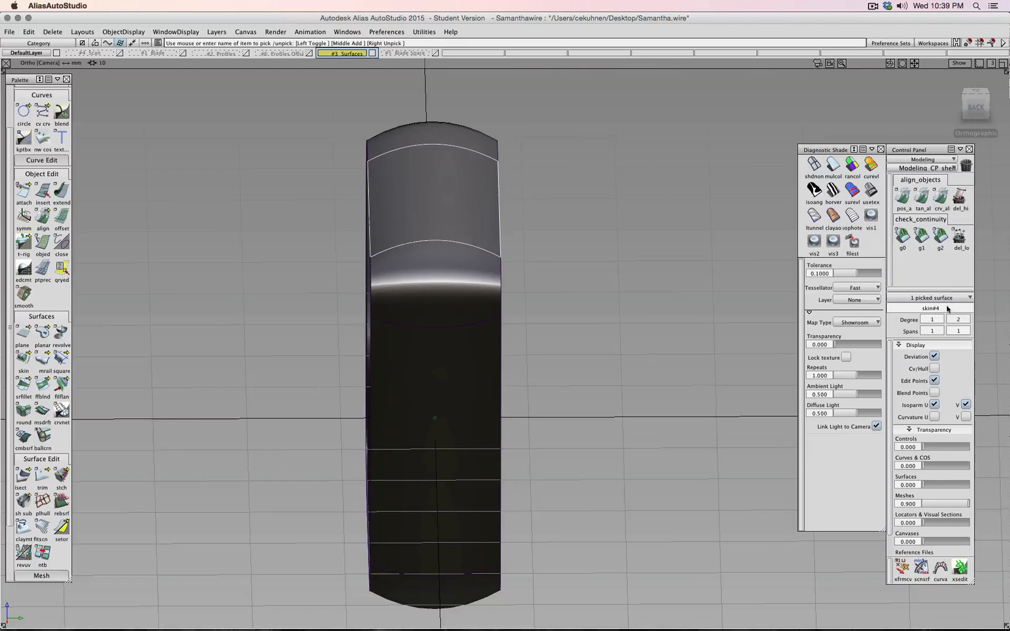
{"action": "left_click", "coordinate": [935, 369]}
{"action": "left_click_drag", "start_coordinate": [608, 331], "coordinate": [656, 259], "text": "shift+super"}
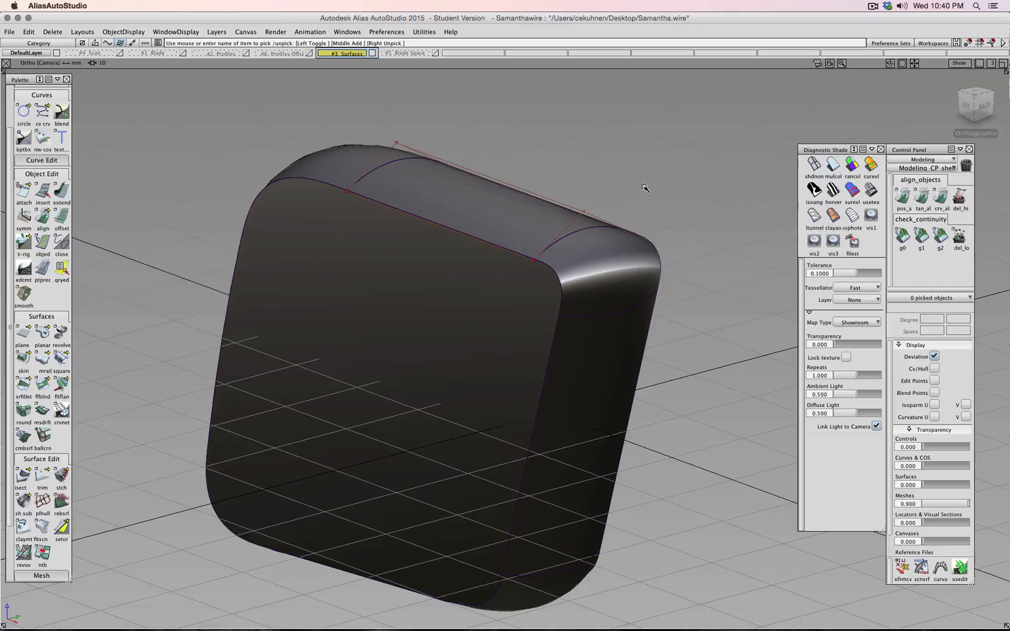
{"action": "left_click_drag", "start_coordinate": [652, 182], "coordinate": [533, 209], "text": "ctrl+shift"}
{"action": "left_click", "coordinate": [534, 210]}
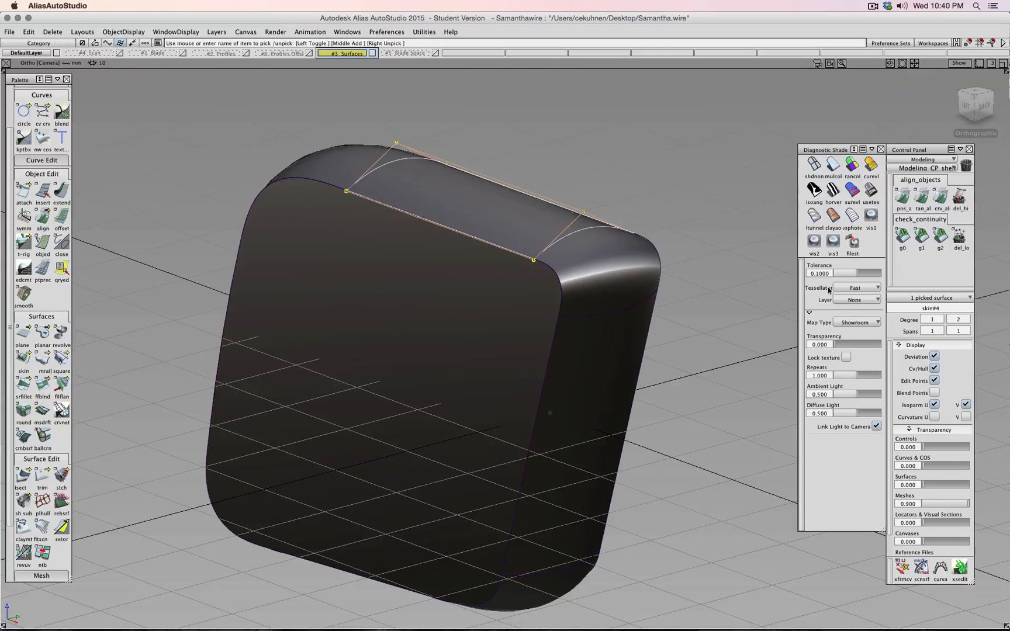
{"action": "left_click", "coordinate": [933, 370]}
- Show the flat end cap plane's control hull, revealing a degree 3 × 3 single-span surface
{"action": "left_click_drag", "start_coordinate": [649, 350], "coordinate": [485, 334], "text": "shift+super"}
{"action": "left_click_drag", "start_coordinate": [597, 298], "coordinate": [734, 249], "text": "ctrl+shift"}
{"action": "left_click", "coordinate": [578, 222]}
{"action": "left_click", "coordinate": [564, 317]}
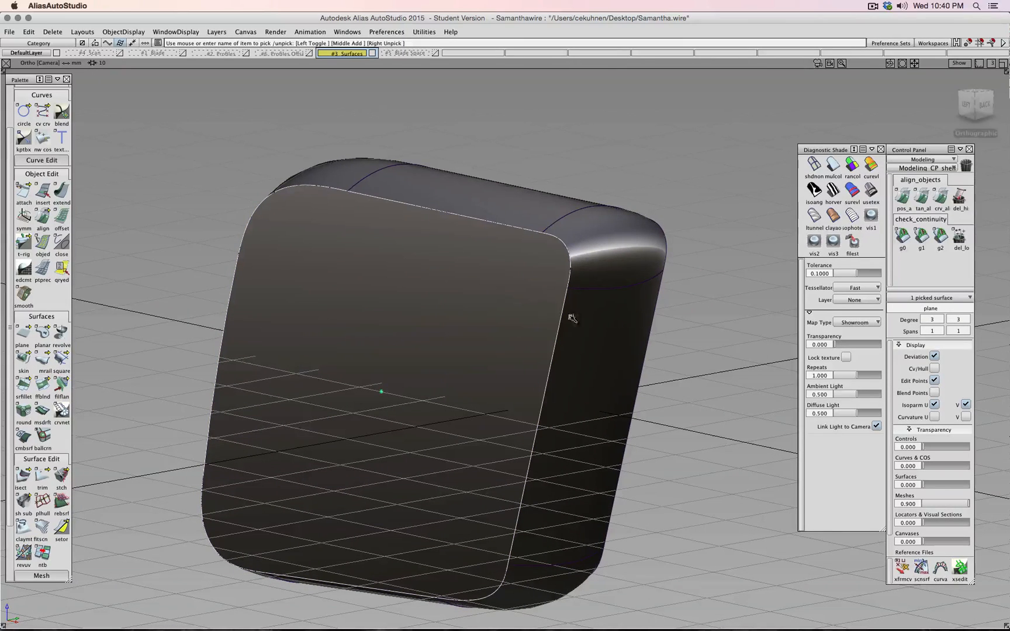
{"action": "left_click", "coordinate": [934, 368]}
{"action": "left_click_drag", "start_coordinate": [725, 327], "coordinate": [675, 239], "text": "shift+super"}
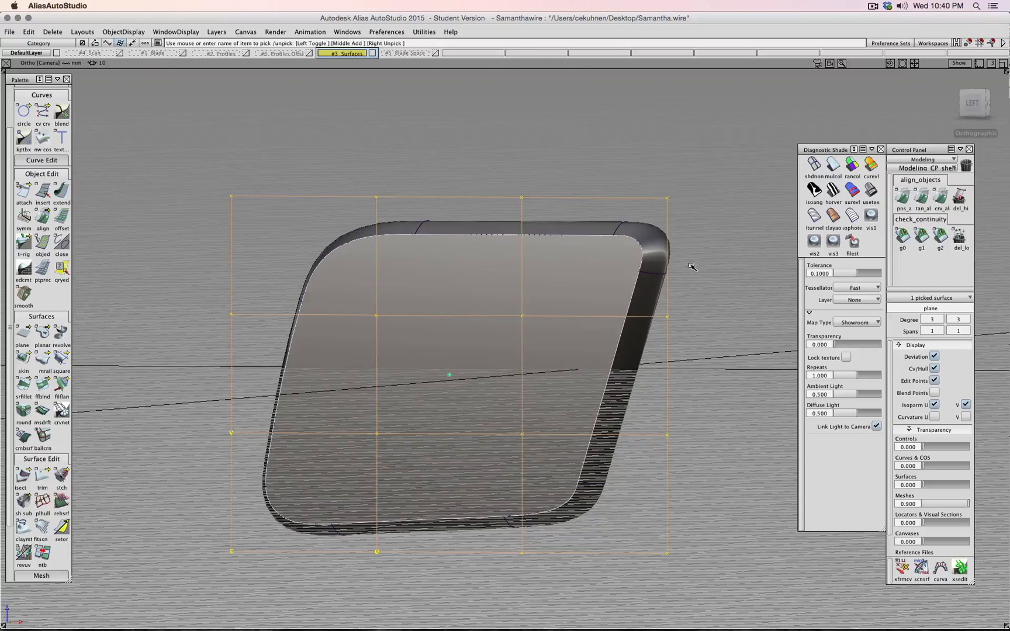
- Pick the flat end-cap plane and switch off its Cv/Hull display in the Control Panel
{"action": "left_click_drag", "start_coordinate": [692, 267], "coordinate": [440, 298], "text": "alt+shift"}
{"action": "left_click_drag", "start_coordinate": [679, 260], "coordinate": [751, 225], "text": "ctrl+shift"}
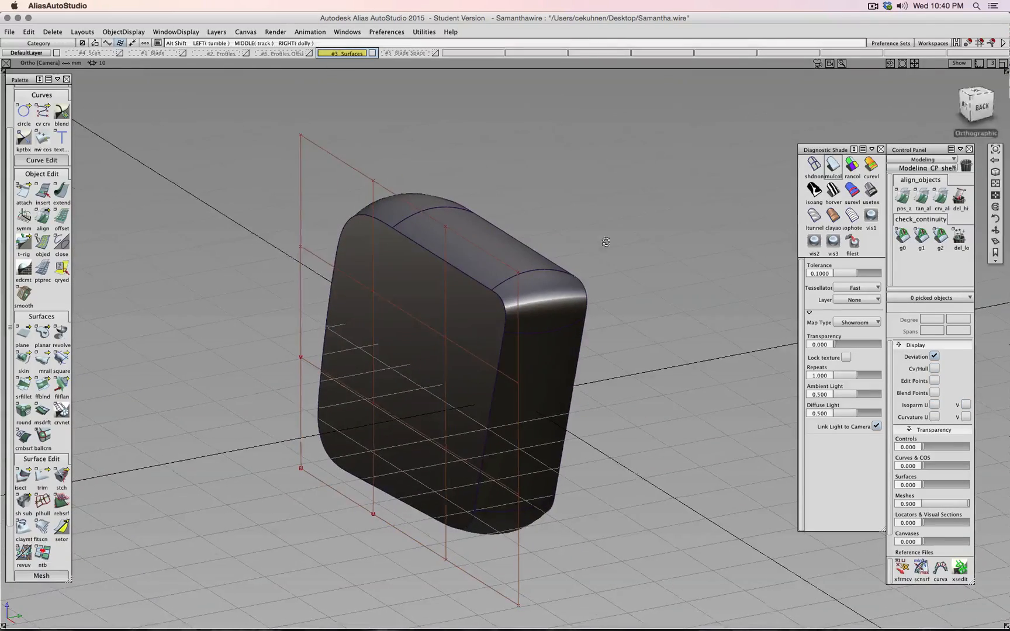
{"action": "left_click_drag", "start_coordinate": [606, 241], "coordinate": [778, 219], "text": "alt+shift"}
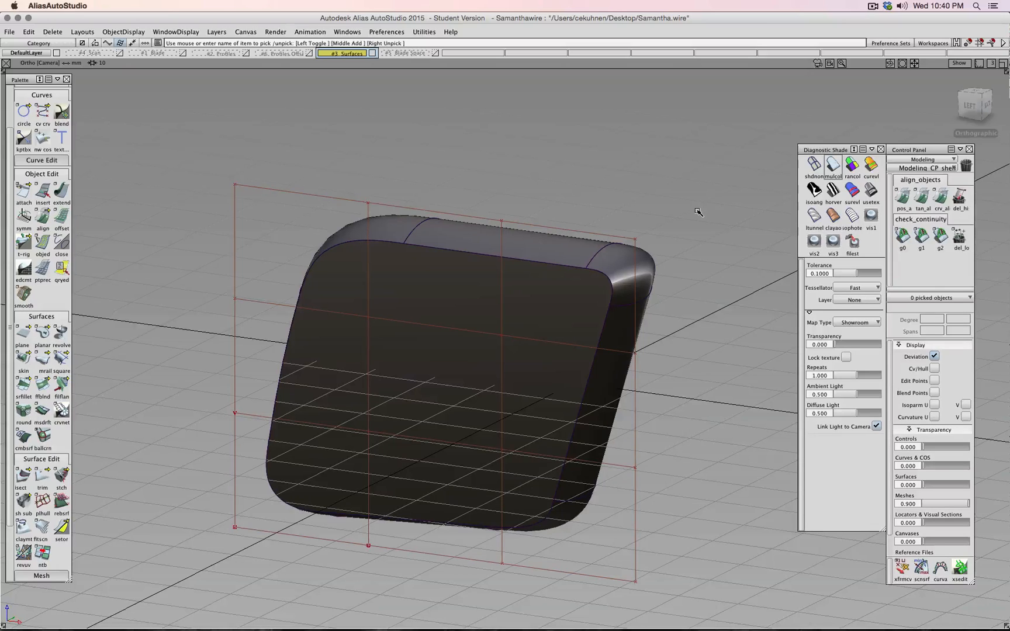
{"action": "left_click_drag", "start_coordinate": [673, 289], "coordinate": [640, 291], "text": "ctrl+shift"}
{"action": "left_click", "coordinate": [547, 302]}
{"action": "left_click", "coordinate": [935, 368]}
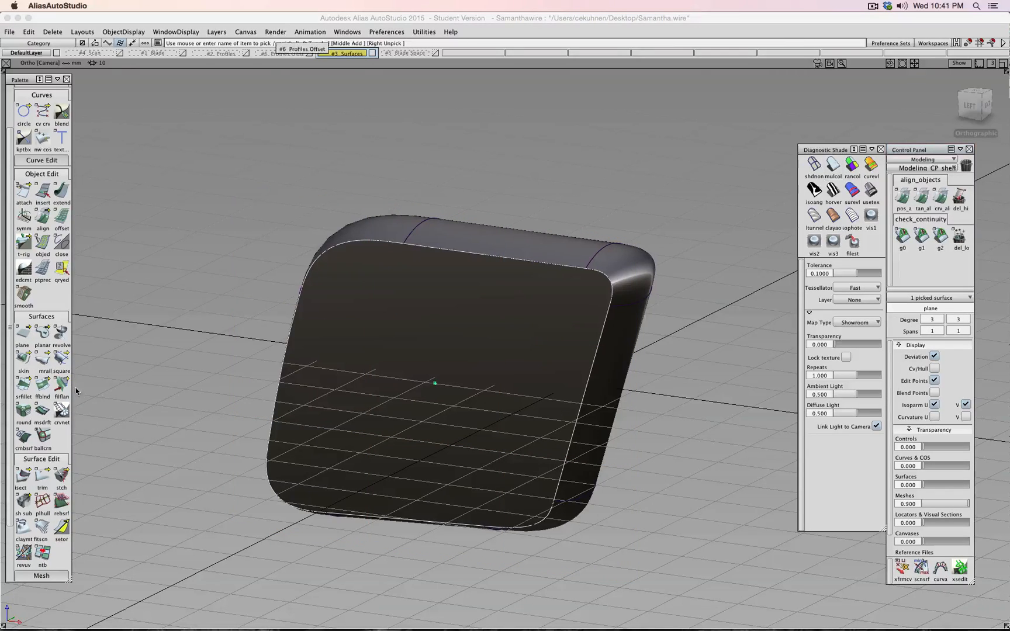
- Start srfillet with the flat cap as the first set and the top, side and corner walls as the second
{"action": "double_click", "coordinate": [24, 386]}
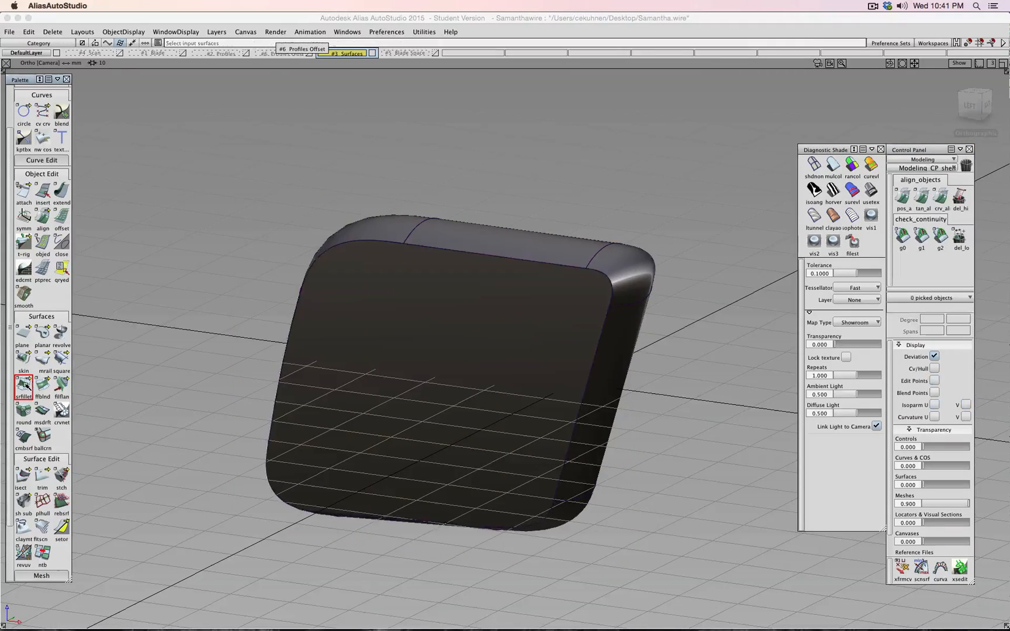
{"action": "left_click", "coordinate": [541, 315]}
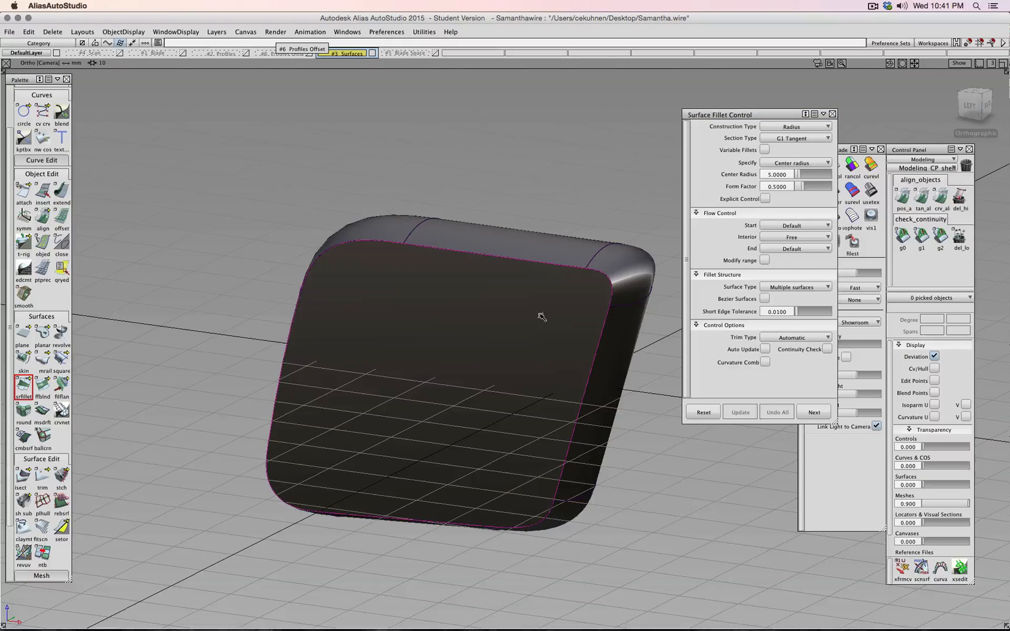
{"action": "left_click", "coordinate": [538, 257]}
{"action": "left_click", "coordinate": [620, 357]}
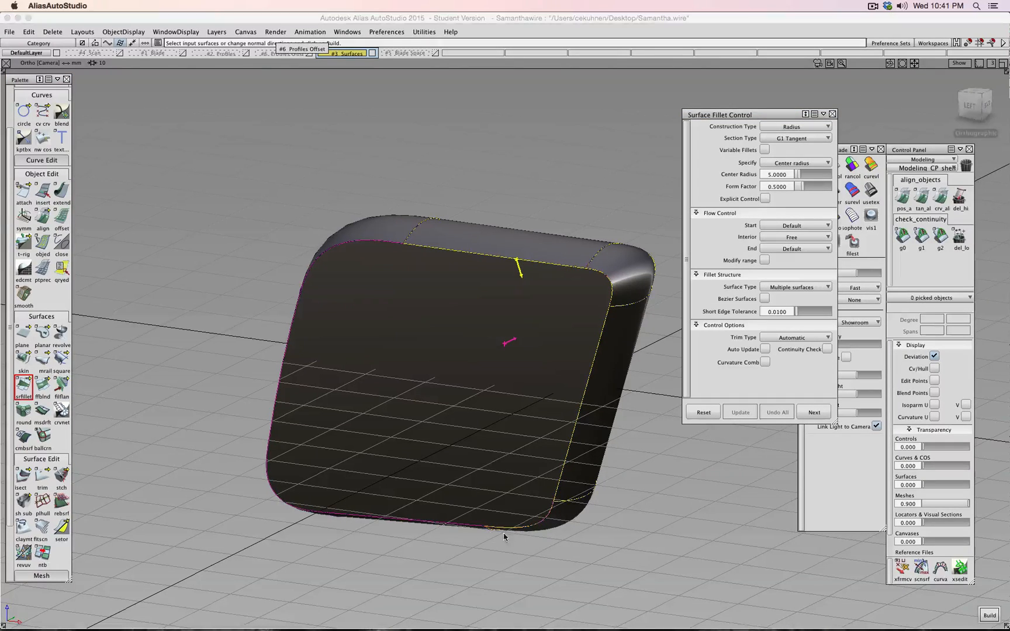
{"action": "left_click_drag", "start_coordinate": [377, 528], "coordinate": [430, 411], "text": "shift+super"}
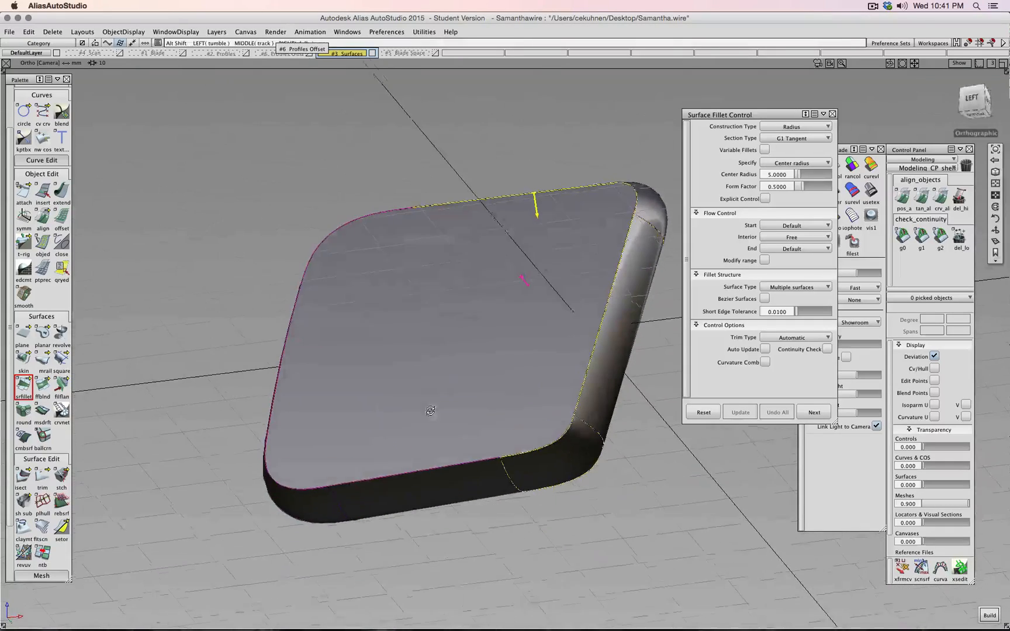
{"action": "left_click_drag", "start_coordinate": [358, 501], "coordinate": [328, 381], "text": "shift+super"}
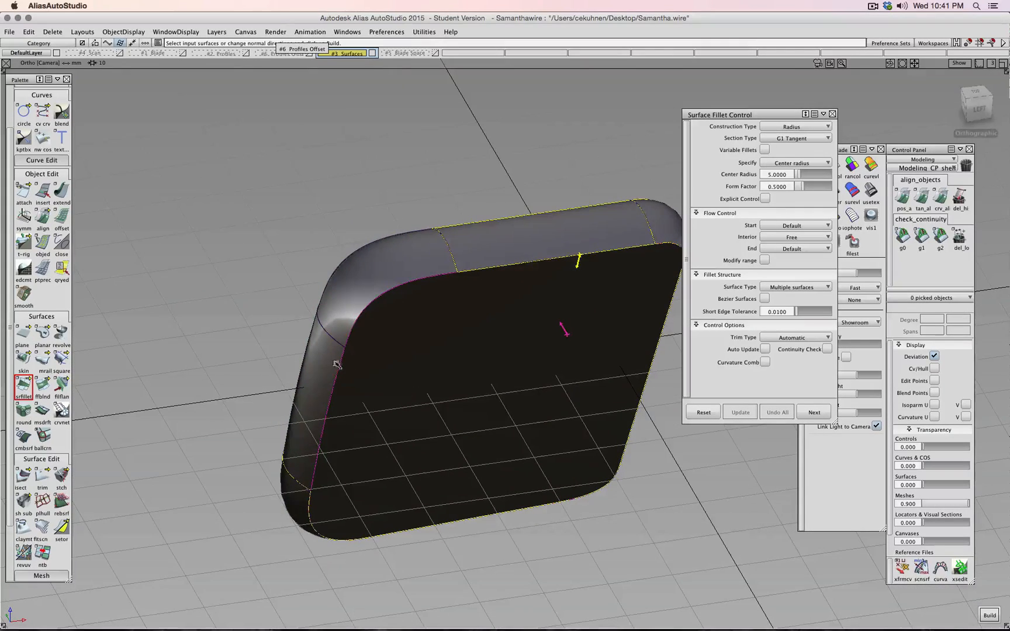
{"action": "left_click", "coordinate": [330, 363]}
{"action": "left_click", "coordinate": [354, 283]}
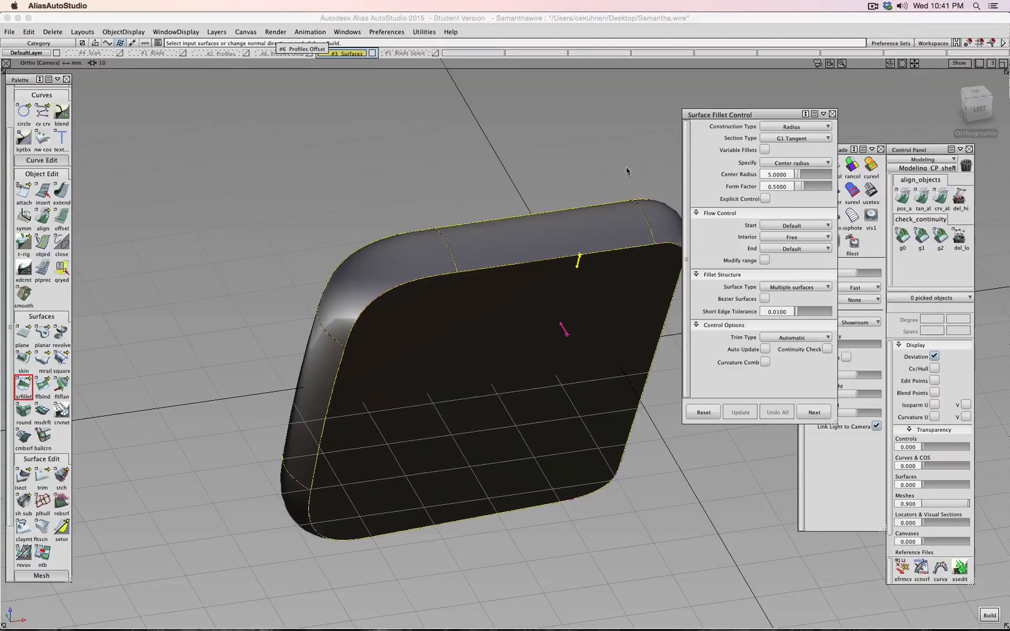
- Enable Auto Update and give the fillet a 1 mm center radius with G2 Curvature section type
{"action": "left_click", "coordinate": [766, 353]}
{"action": "left_click_drag", "start_coordinate": [636, 330], "coordinate": [345, 294], "text": "shift+super"}
{"action": "left_click", "coordinate": [786, 175]}
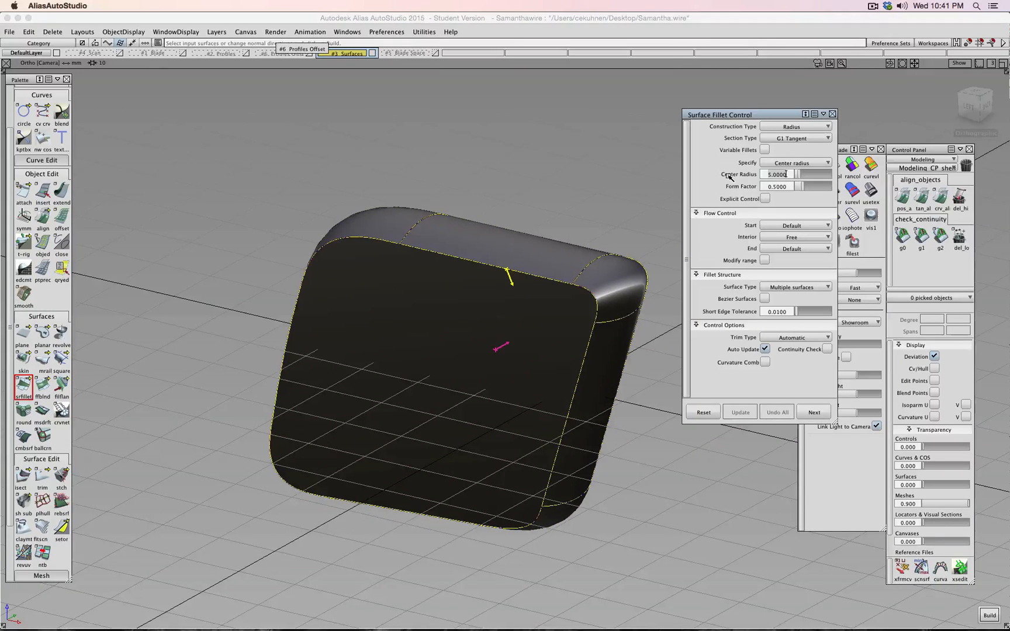
{"action": "type", "text": "1"}
{"action": "key", "text": "Tab"}
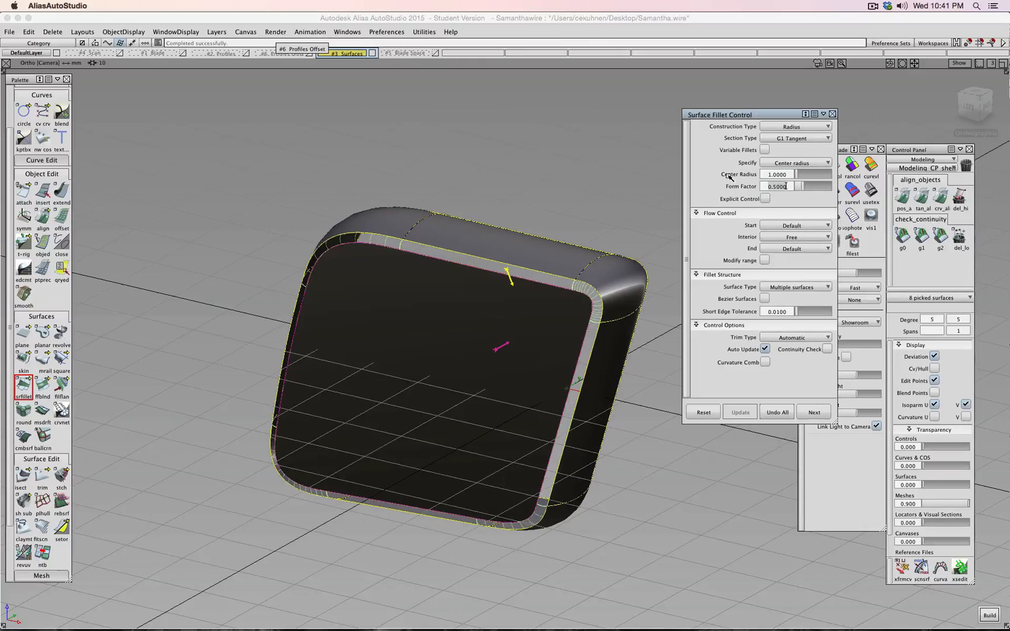
{"action": "mouse_move", "coordinate": [705, 178]}
{"action": "left_mouse_down", "text": "alt+shift"}
{"action": "mouse_move", "coordinate": [735, 171]}
{"action": "mouse_move", "coordinate": [442, 159]}
{"action": "mouse_move", "coordinate": [702, 172]}
{"action": "mouse_move", "coordinate": [697, 179]}
{"action": "left_mouse_up", "text": "alt+shift"}
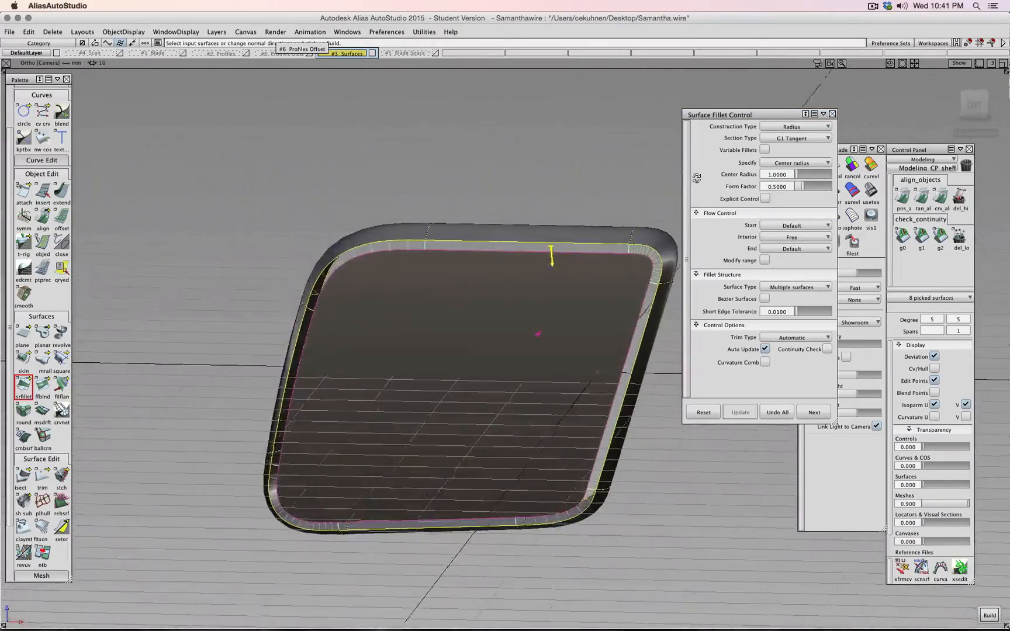
{"action": "left_click", "coordinate": [787, 141]}
{"action": "left_click", "coordinate": [799, 187]}
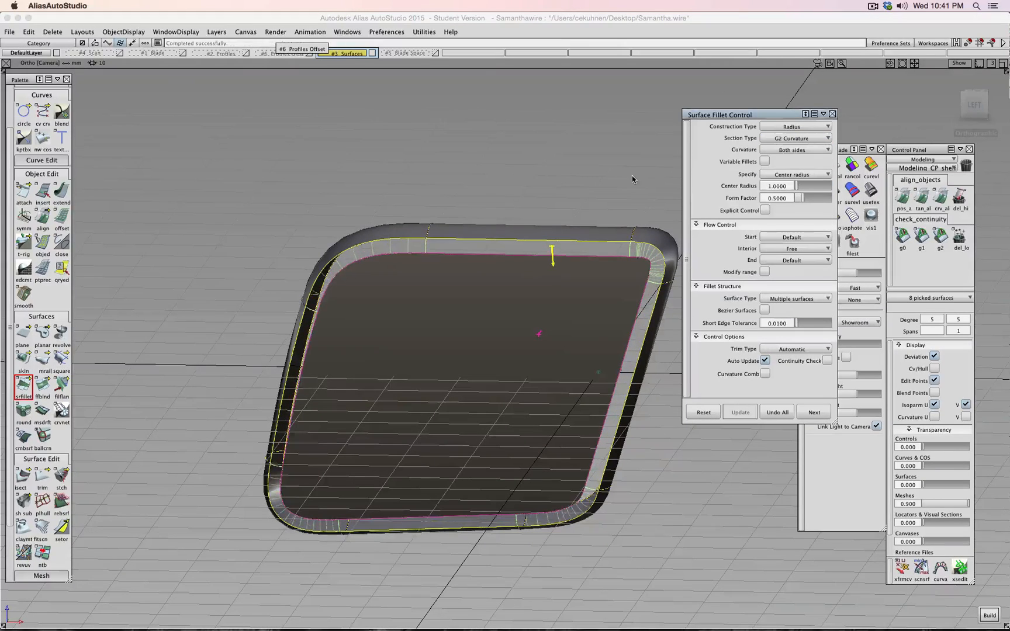
- Inspect the new fillet from the left side view, zooming and orbiting around the corner
{"action": "left_click", "coordinate": [978, 108]}
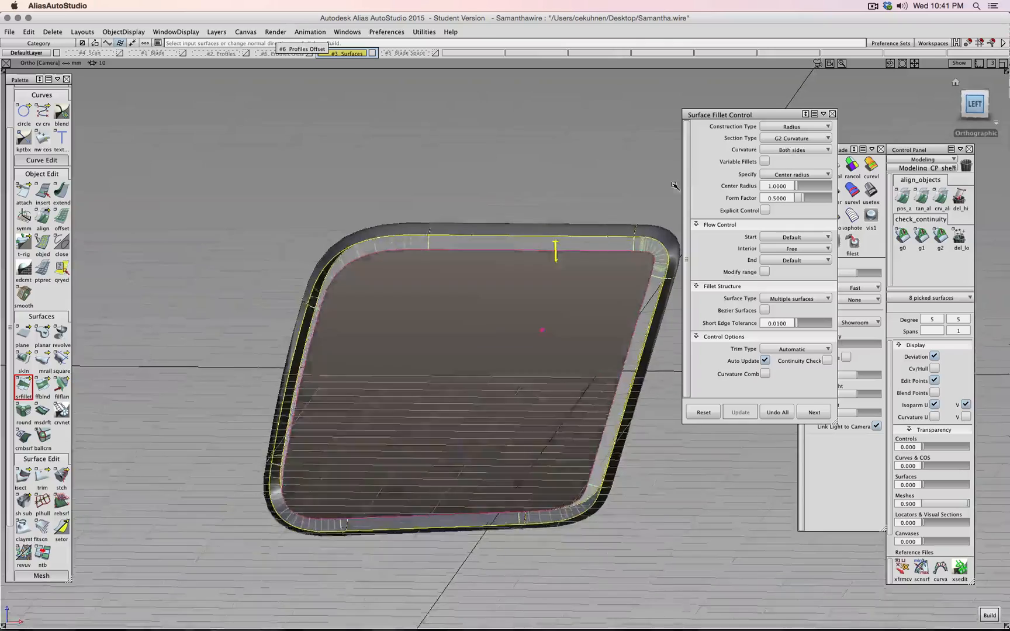
{"action": "scroll", "coordinate": [575, 316], "scroll_direction": "up", "scroll_amount": 5}
{"action": "scroll", "coordinate": [575, 318], "scroll_direction": "up", "scroll_amount": 3}
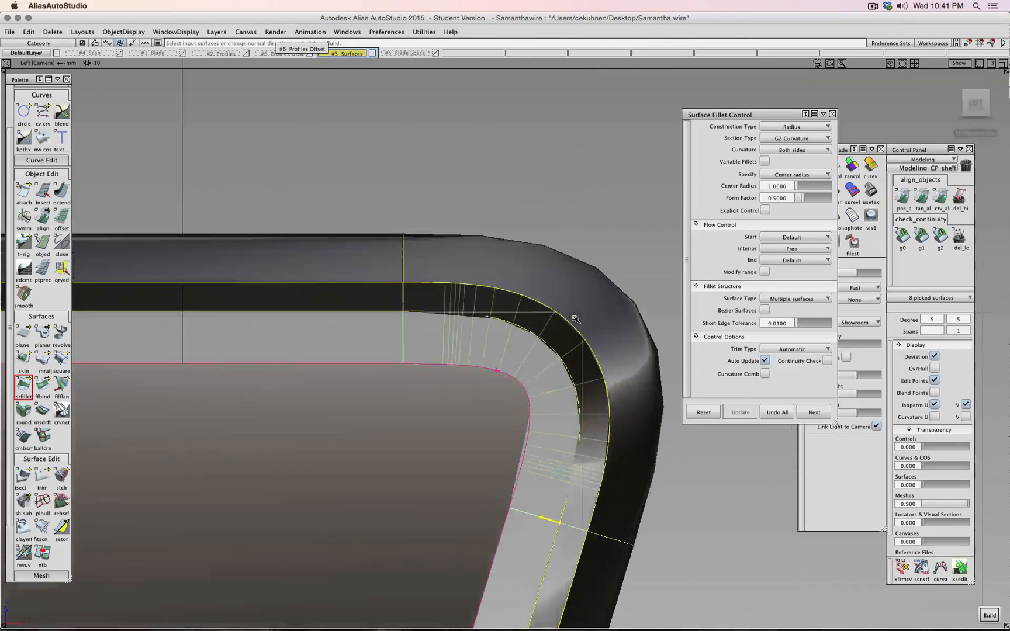
{"action": "scroll", "coordinate": [575, 318], "scroll_direction": "down", "scroll_amount": 1}
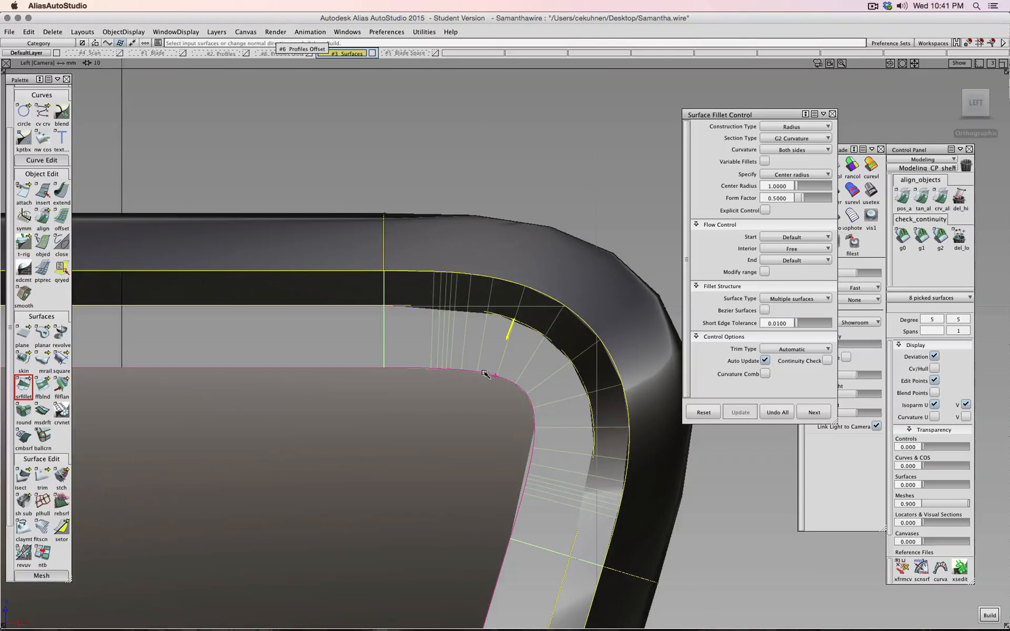
{"action": "scroll", "coordinate": [534, 370], "scroll_direction": "down", "scroll_amount": 3}
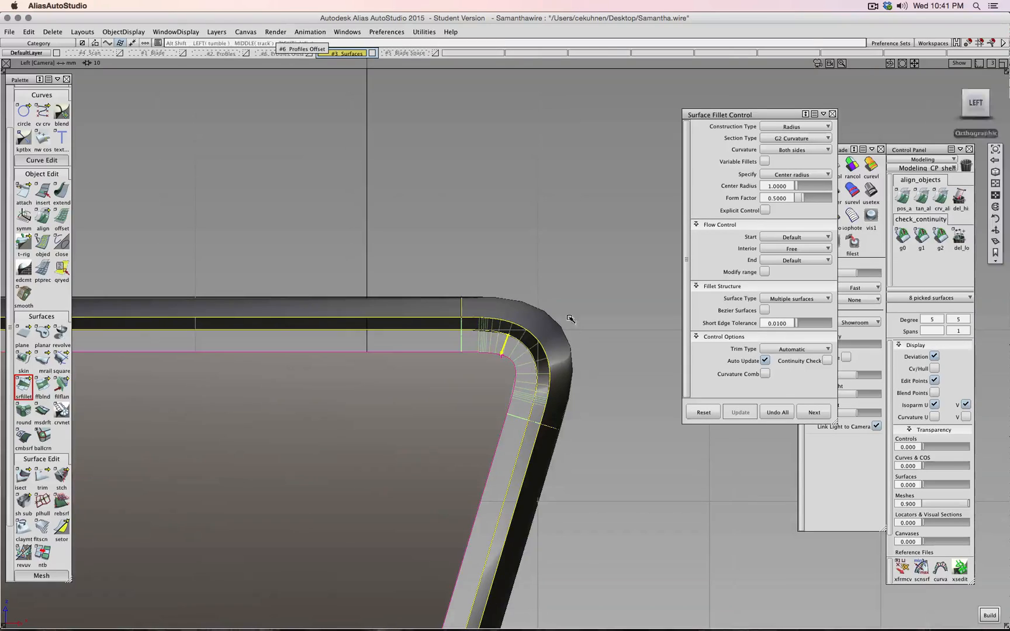
{"action": "left_click_drag", "start_coordinate": [568, 315], "coordinate": [559, 233], "text": "alt+shift"}
{"action": "scroll", "coordinate": [567, 298], "scroll_direction": "down", "scroll_amount": 5}
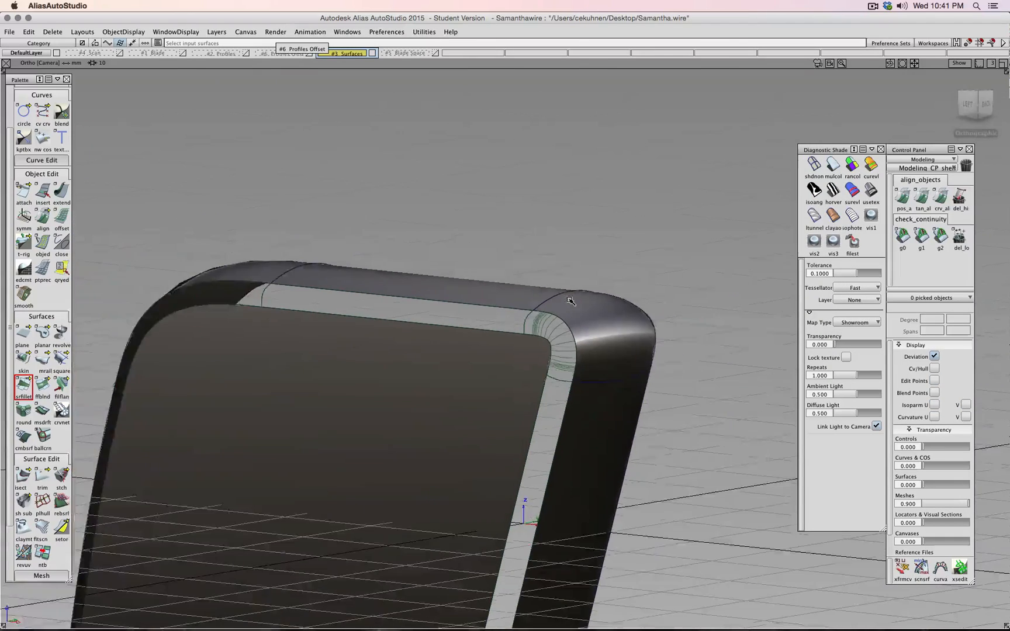
- Angle the view onto the filleted corner and turn on the #2 Profiles and #6 Profiles Offset layers
{"action": "scroll", "coordinate": [545, 313], "scroll_direction": "up", "scroll_amount": 5}
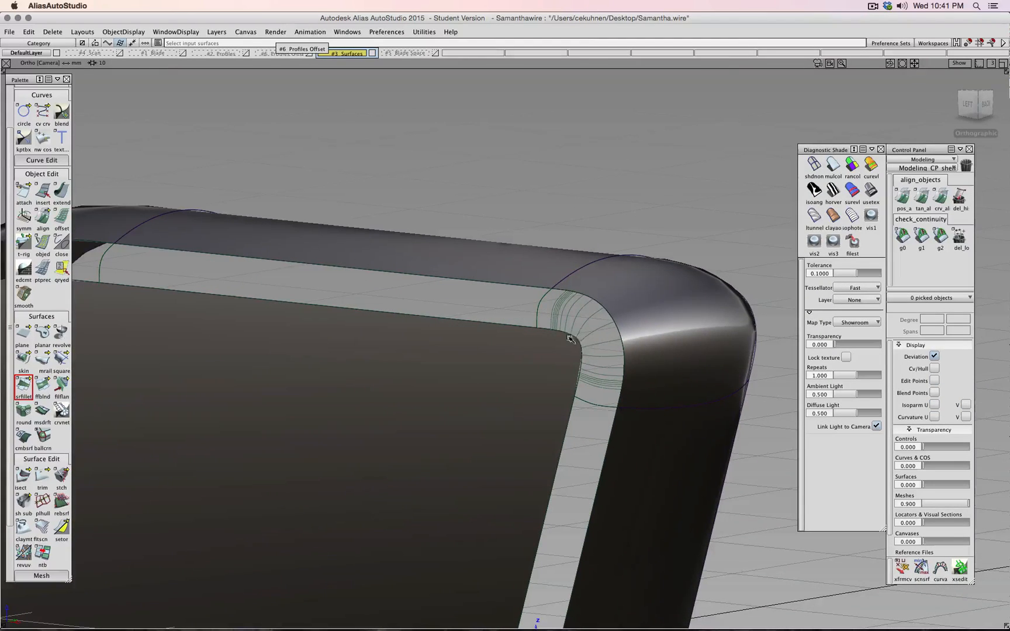
{"action": "left_click", "coordinate": [968, 104]}
{"action": "middle_click_drag", "start_coordinate": [630, 217], "coordinate": [458, 236], "text": "alt+shift"}
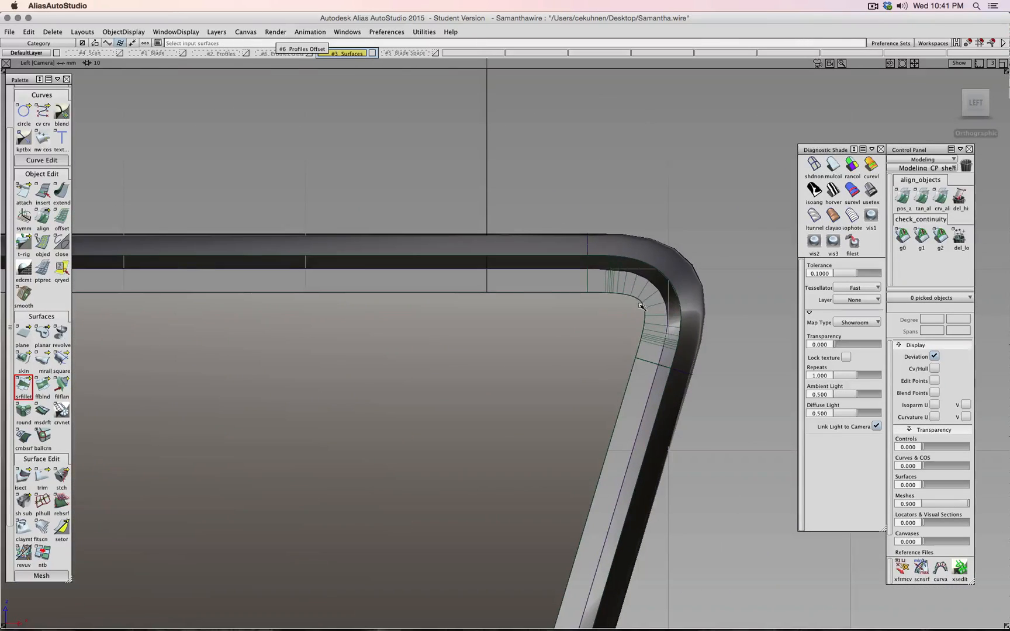
{"action": "left_click_drag", "start_coordinate": [674, 158], "coordinate": [563, 187], "text": "alt+shift"}
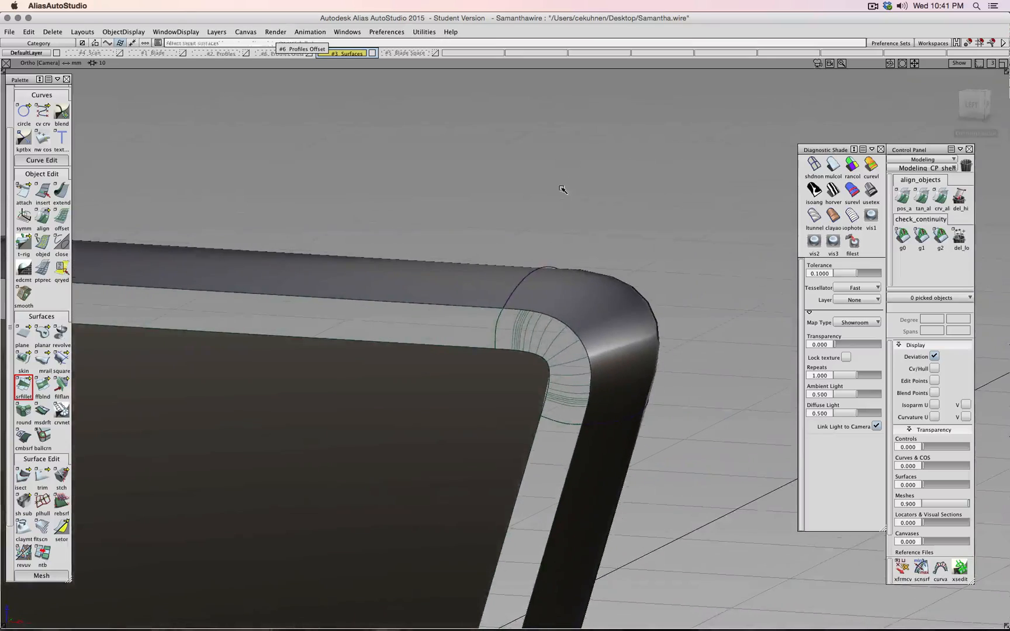
{"action": "left_click", "coordinate": [246, 54]}
{"action": "left_click_drag", "start_coordinate": [564, 215], "coordinate": [512, 184], "text": "alt+shift"}
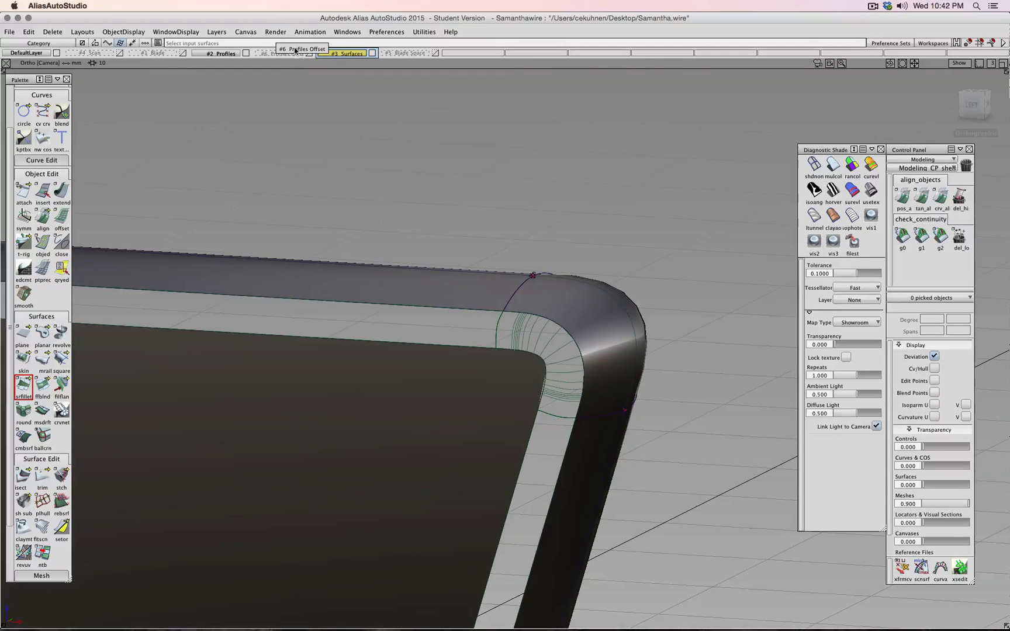
{"action": "left_click", "coordinate": [268, 54]}
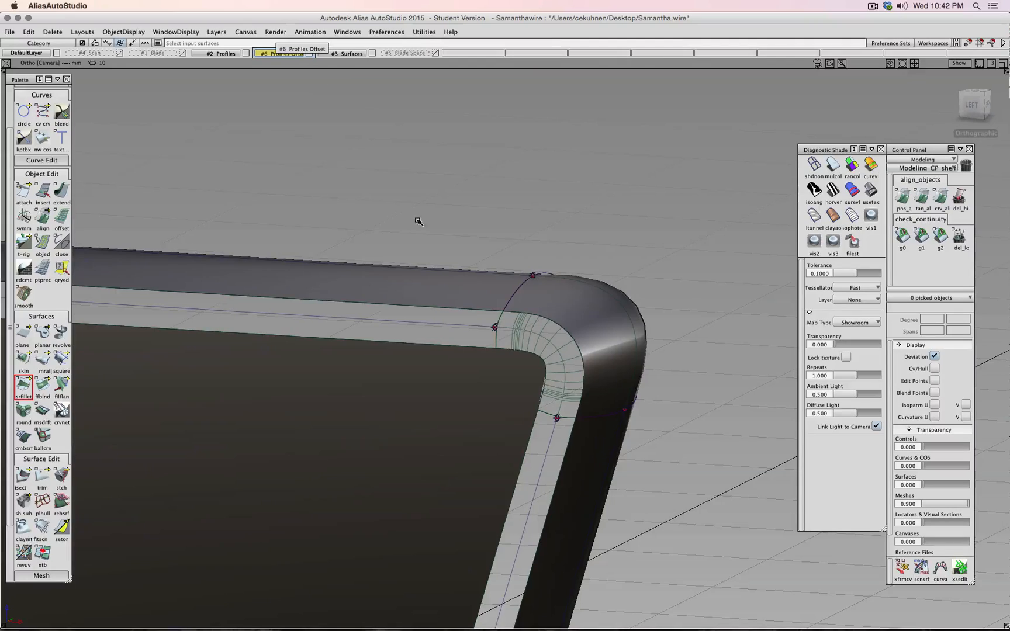
{"action": "scroll", "coordinate": [531, 263], "scroll_direction": "down", "scroll_amount": 4}
{"action": "mouse_move", "coordinate": [542, 264]}
{"action": "left_mouse_down", "text": "alt+shift"}
{"action": "mouse_move", "coordinate": [462, 200]}
{"action": "mouse_move", "coordinate": [503, 245]}
{"action": "mouse_move", "coordinate": [560, 256]}
{"action": "left_mouse_up", "text": "alt+shift"}
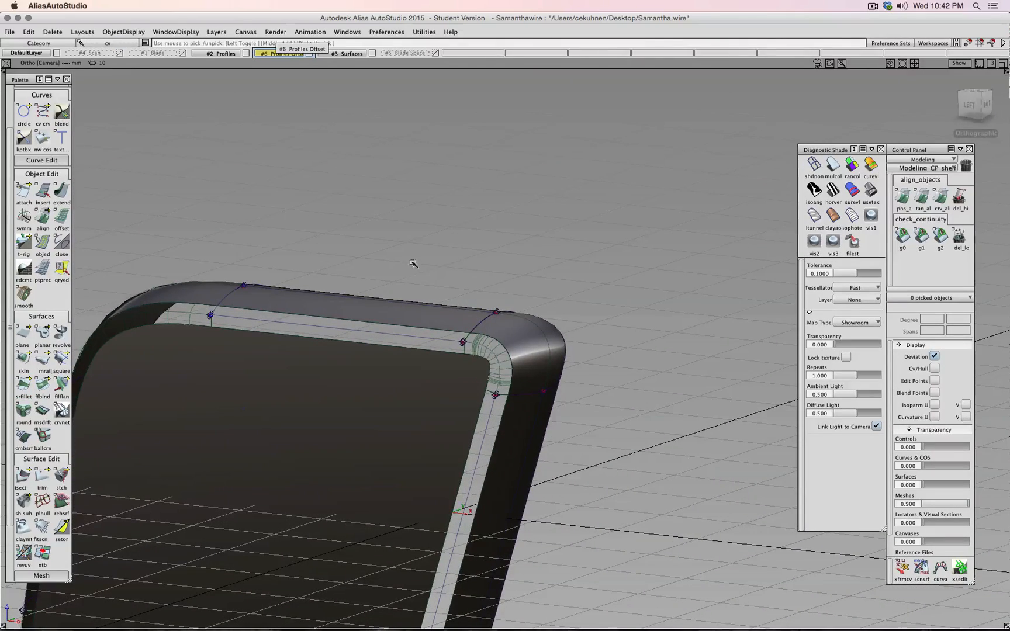
- Pick the profile curves' control vertices and shift them about 1.09 along X
{"action": "left_click_drag", "start_coordinate": [412, 262], "coordinate": [410, 401]}
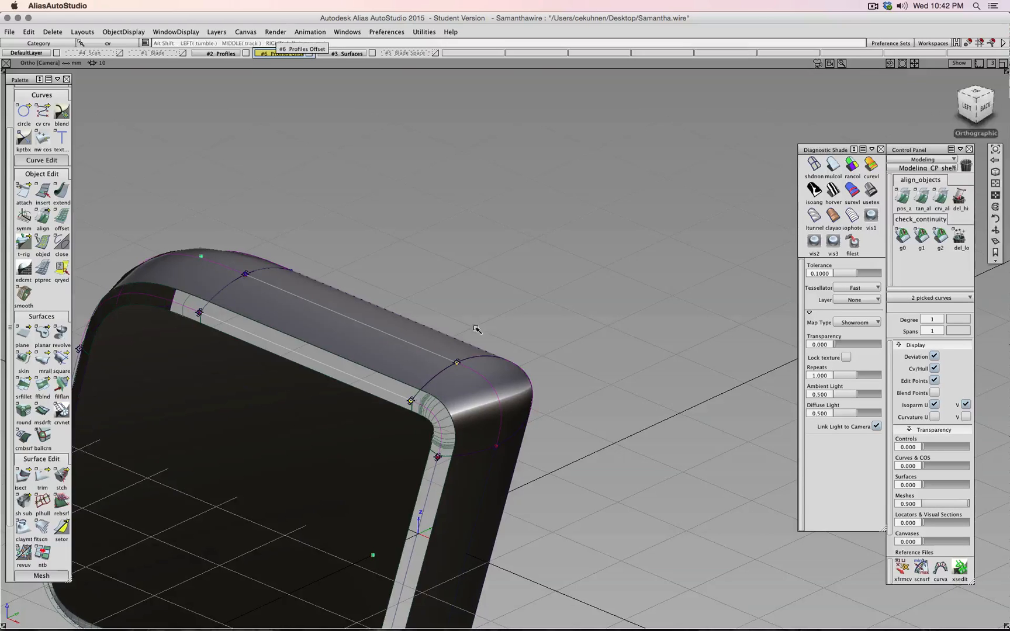
{"action": "left_click_drag", "start_coordinate": [477, 329], "coordinate": [608, 286], "text": "alt+shift"}
{"action": "right_click_drag", "start_coordinate": [609, 286], "coordinate": [609, 275], "text": "ctrl+shift"}
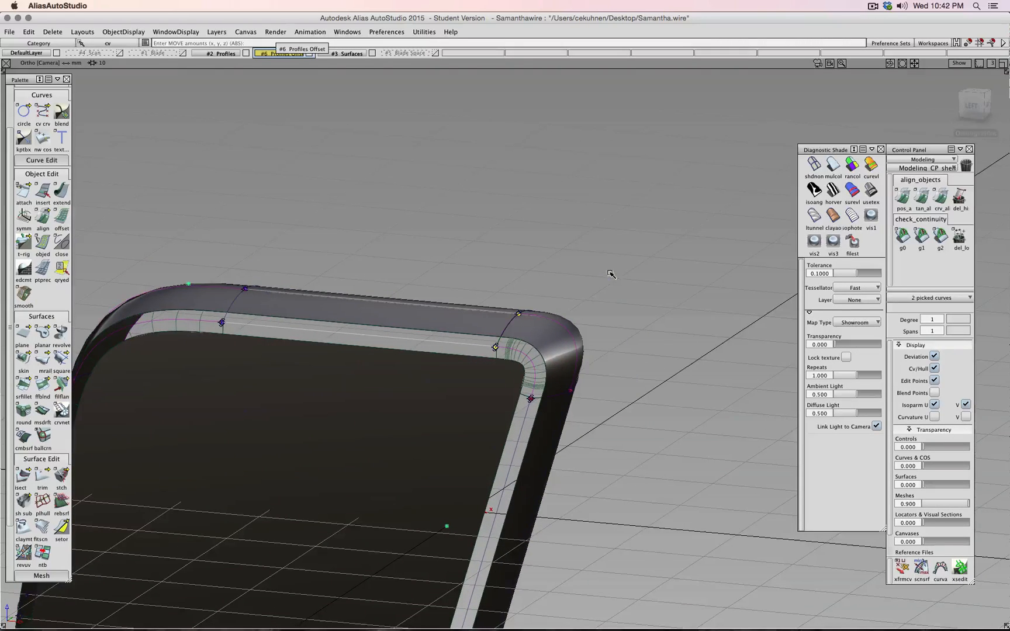
{"action": "left_click_drag", "start_coordinate": [551, 250], "coordinate": [559, 255]}
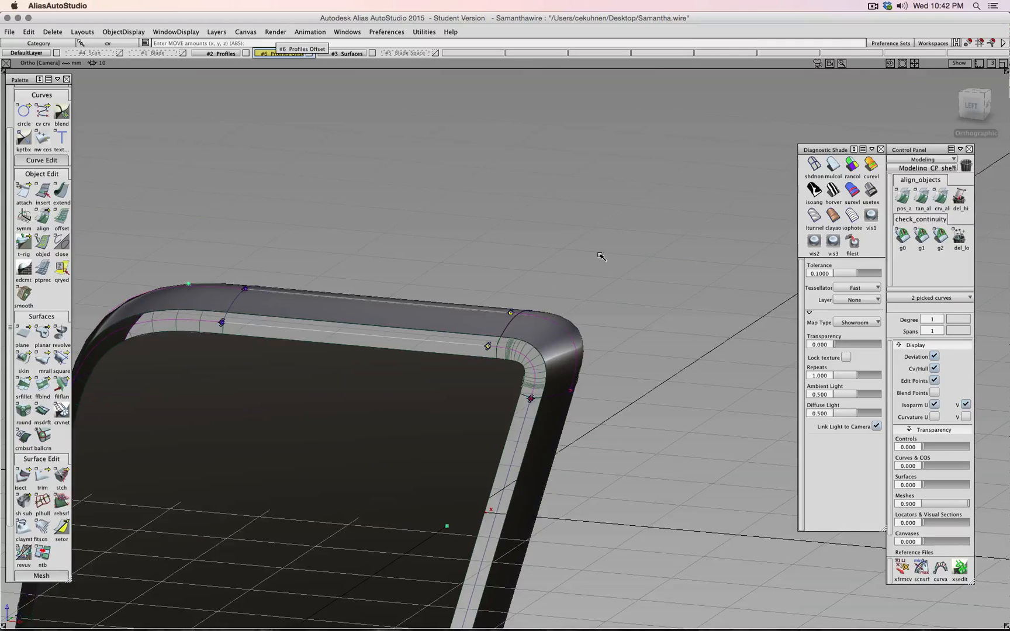
{"action": "right_click_drag", "start_coordinate": [509, 276], "coordinate": [516, 275], "text": "alt+shift"}
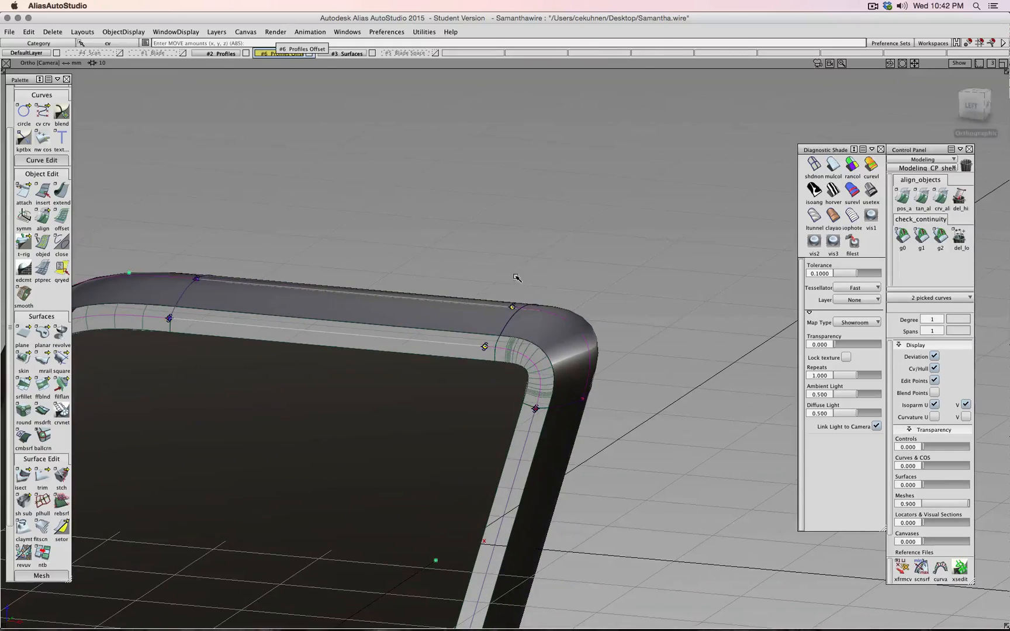
{"action": "left_click_drag", "start_coordinate": [518, 276], "coordinate": [518, 252], "text": "ctrl+shift"}
{"action": "left_click_drag", "start_coordinate": [425, 258], "coordinate": [522, 238], "text": "alt+shift"}
{"action": "left_click_drag", "start_coordinate": [520, 237], "coordinate": [435, 294], "text": "alt+shift"}
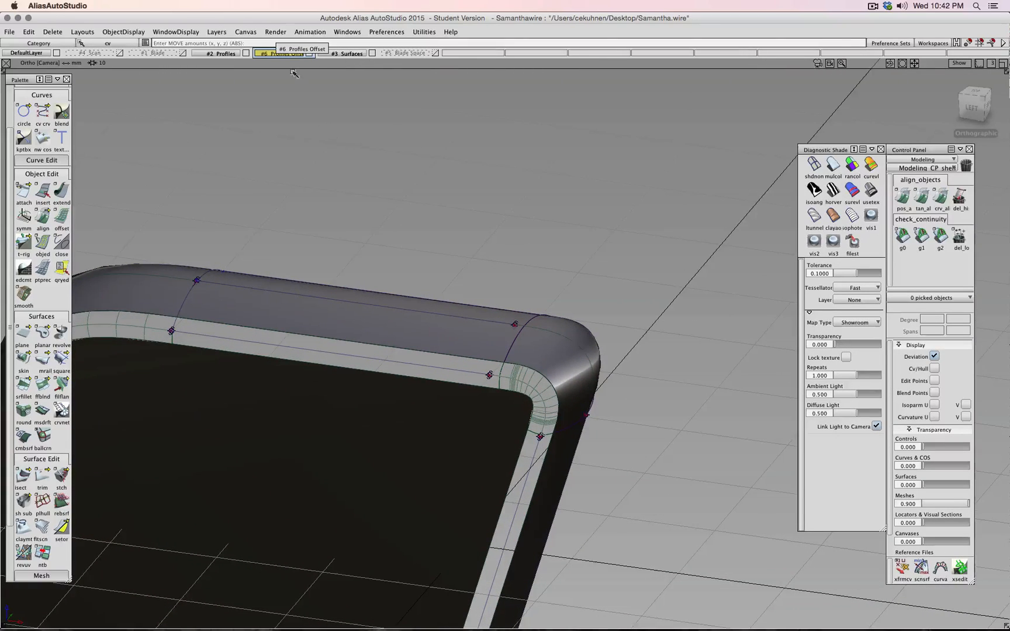
- Hide the #2 Profiles layer and try moving the picked items with construction history editing
{"action": "left_click", "coordinate": [245, 54]}
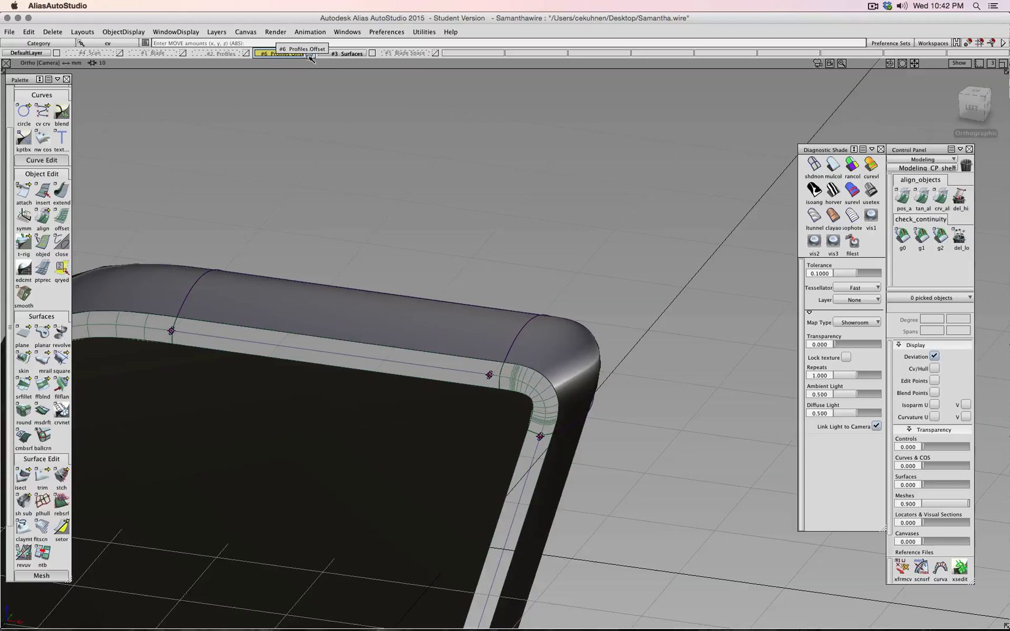
{"action": "left_click_drag", "start_coordinate": [429, 210], "coordinate": [429, 186], "text": "ctrl+shift"}
{"action": "left_click_drag", "start_coordinate": [374, 190], "coordinate": [310, 325], "text": "alt+shift"}
{"action": "left_click_drag", "start_coordinate": [417, 244], "coordinate": [320, 235], "text": "ctrl+shift"}
{"action": "left_click", "coordinate": [61, 270]}
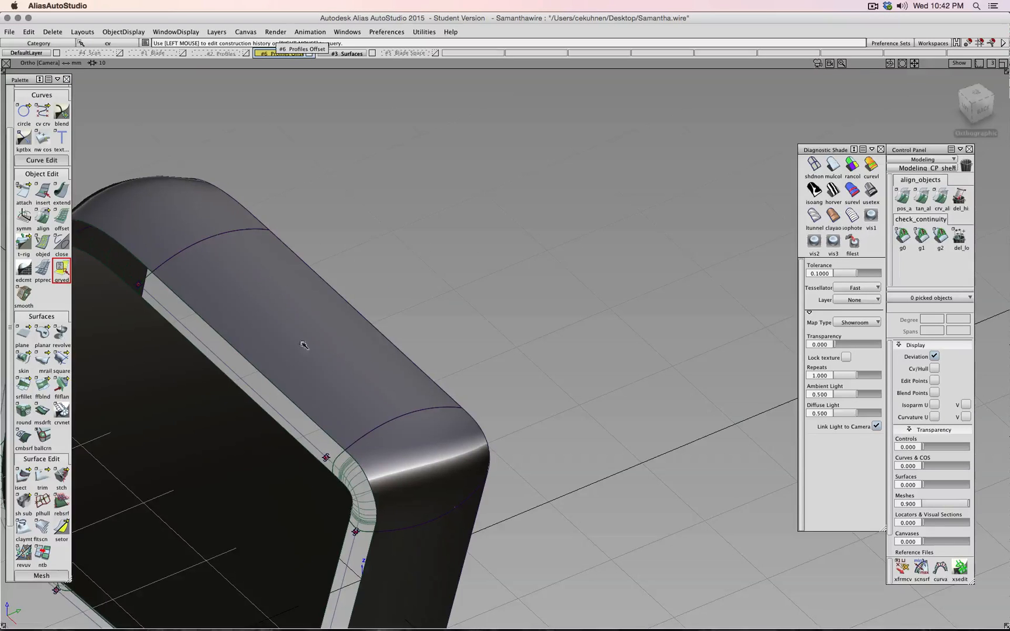
- Undo the recent edits, hide the #6 Profiles Offset layer, and pick the flat plane surface
{"action": "key", "text": "super+z"}
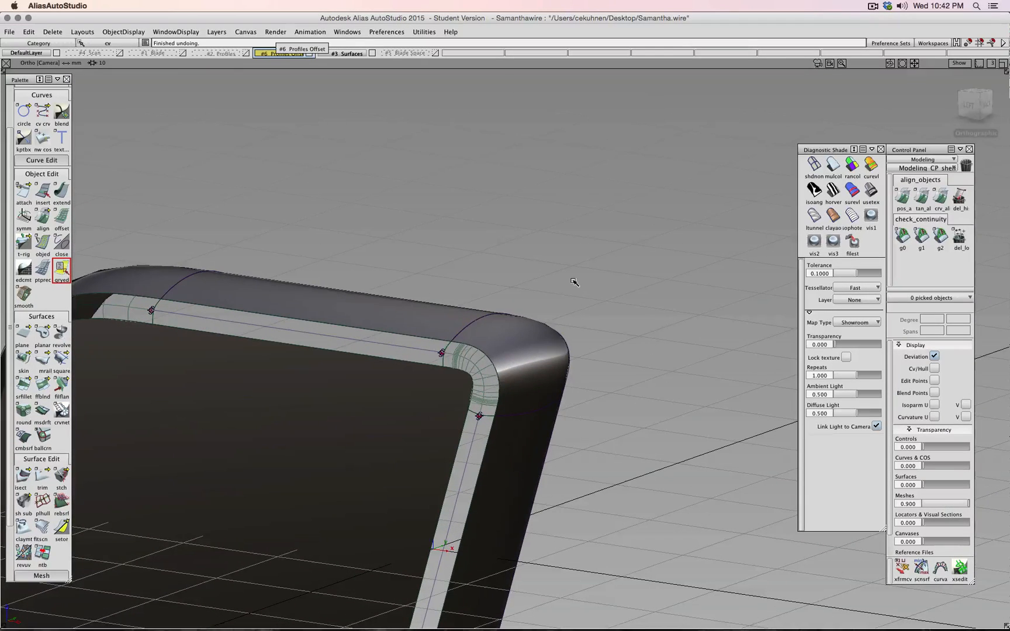
{"action": "key", "text": "super+z"}
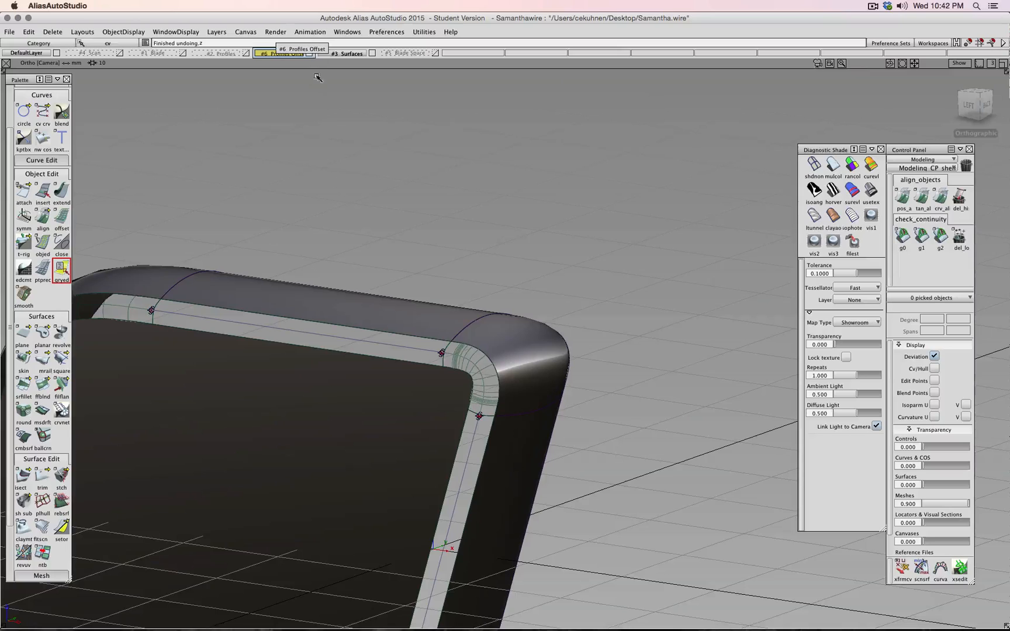
{"action": "left_click", "coordinate": [310, 54]}
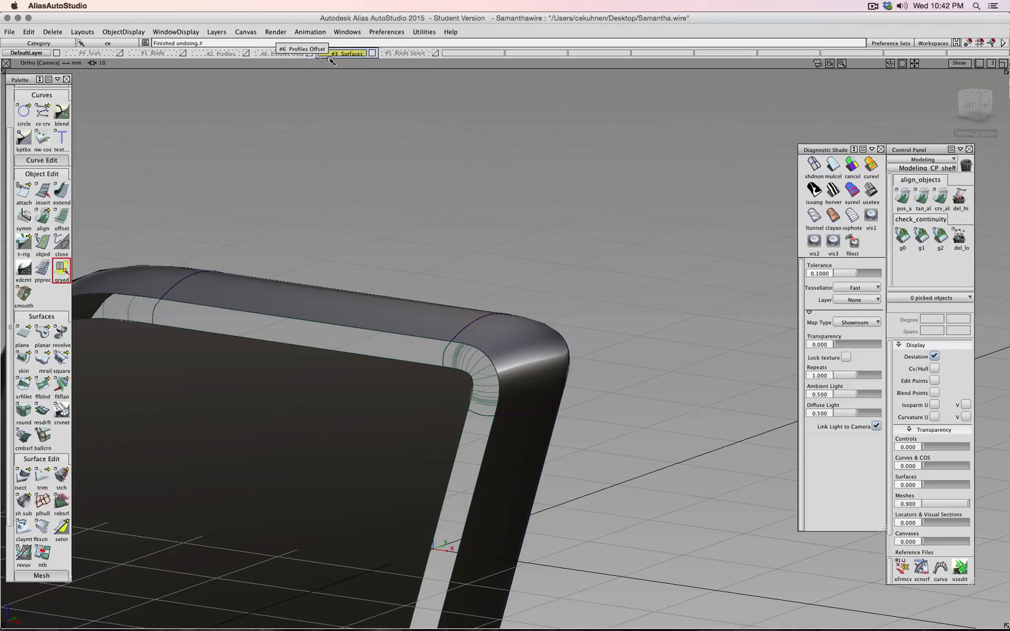
{"action": "key", "text": "super+z"}
{"action": "left_click_drag", "start_coordinate": [496, 273], "coordinate": [494, 293], "text": "ctrl+shift"}
{"action": "scroll", "coordinate": [494, 295], "scroll_direction": "down", "scroll_amount": 6}
{"action": "left_click", "coordinate": [492, 387]}
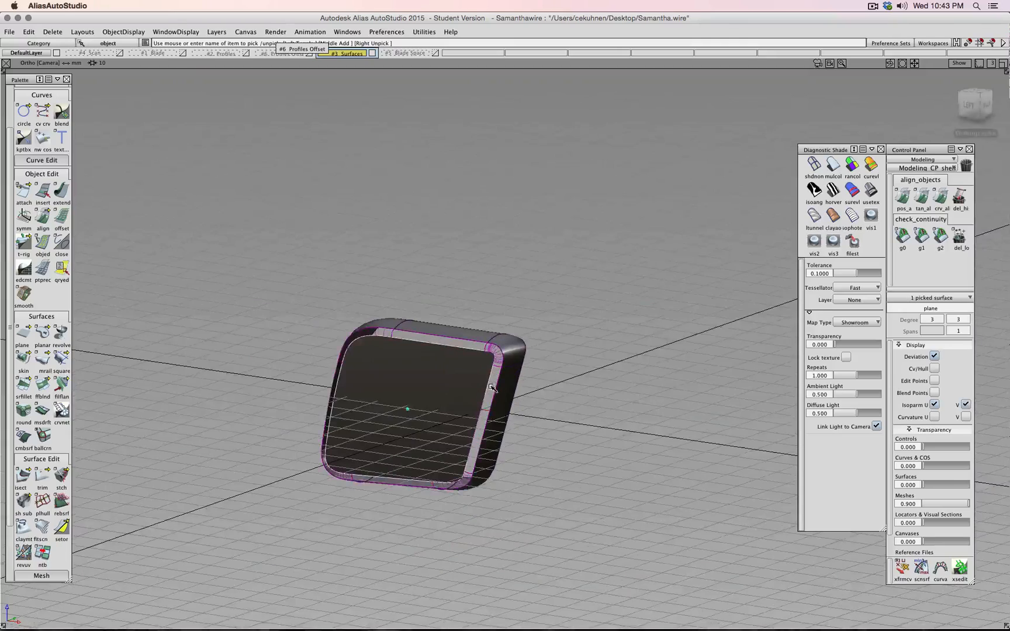
- Delete the top skin#4, side, corner and edge surfaces of the tube one by one
{"action": "scroll", "coordinate": [492, 387], "scroll_direction": "up", "scroll_amount": 5}
{"action": "left_click_drag", "start_coordinate": [521, 294], "coordinate": [523, 271], "text": "ctrl+shift"}
{"action": "left_click_drag", "start_coordinate": [520, 271], "coordinate": [405, 314], "text": "alt+shift"}
{"action": "left_click", "coordinate": [372, 331]}
{"action": "key", "text": "Delete"}
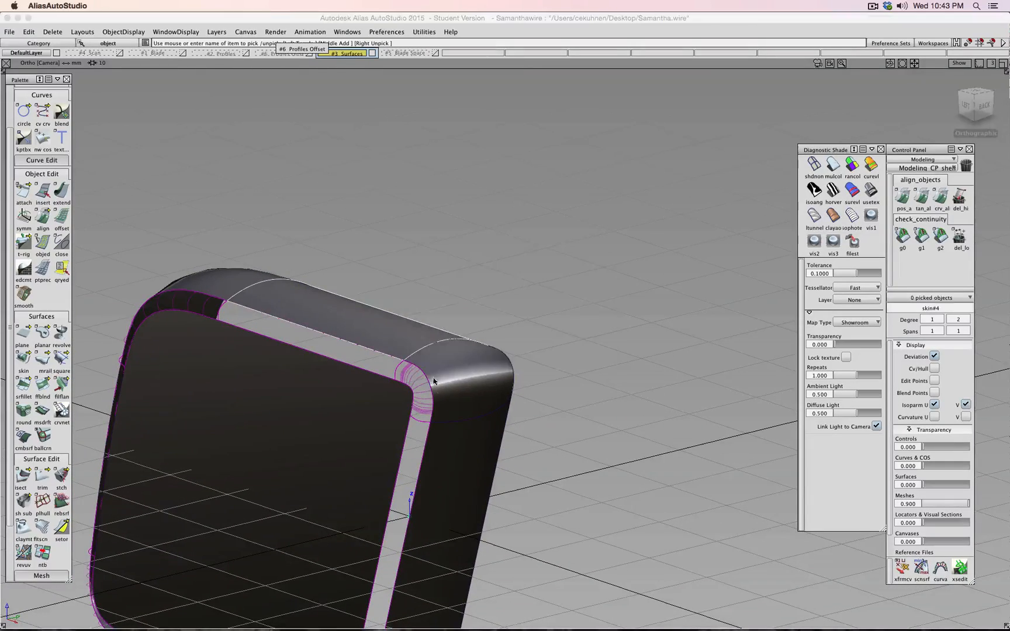
{"action": "left_click", "coordinate": [458, 433]}
{"action": "key", "text": "Delete"}
{"action": "left_click", "coordinate": [469, 374]}
{"action": "key", "text": "Delete"}
{"action": "left_click", "coordinate": [232, 273]}
{"action": "key", "text": "Delete"}
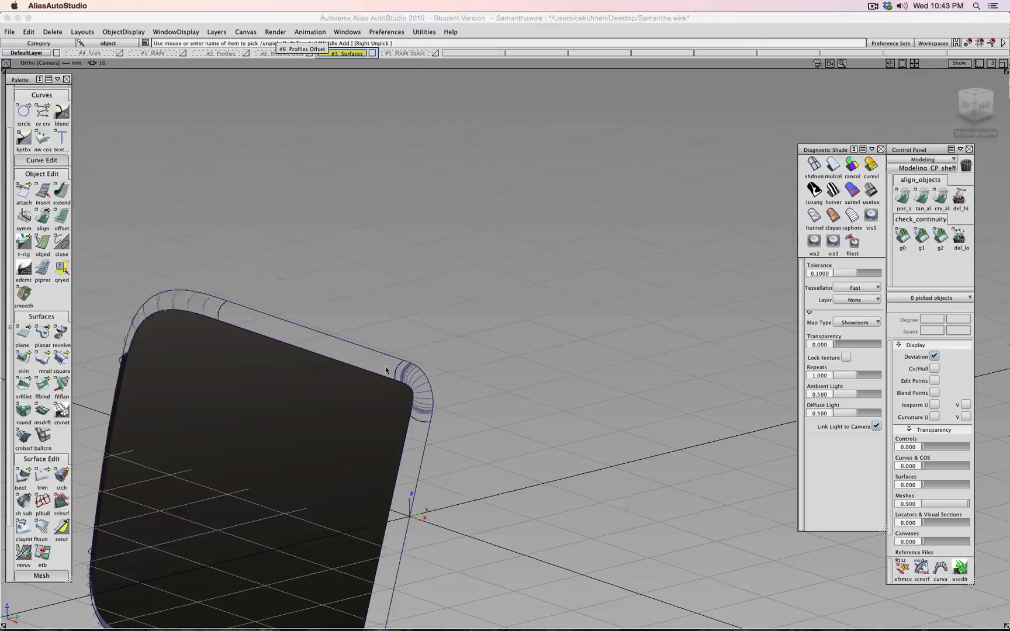
{"action": "left_click", "coordinate": [409, 369]}
{"action": "key", "text": "Delete"}
- Delete the remaining fin, bottom edge, skin#6 corner and skin#3 surfaces, confirming the prompt
{"action": "scroll", "coordinate": [396, 363], "scroll_direction": "down", "scroll_amount": 5}
{"action": "left_click", "coordinate": [466, 482]}
{"action": "key", "text": "Delete"}
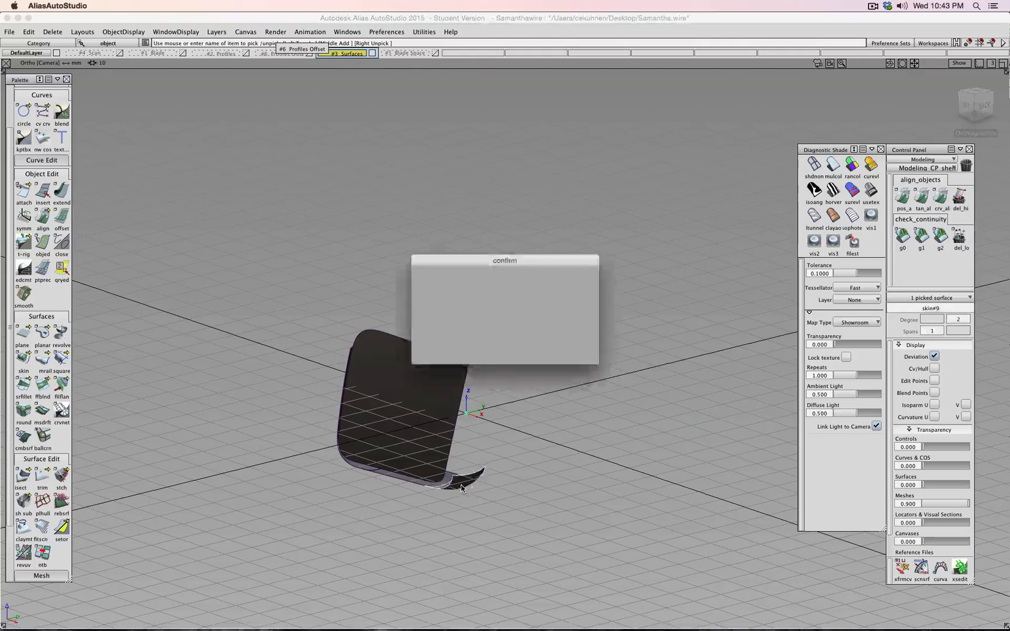
{"action": "left_click", "coordinate": [451, 486]}
{"action": "key", "text": "Delete"}
{"action": "left_click", "coordinate": [357, 471]}
{"action": "key", "text": "Delete"}
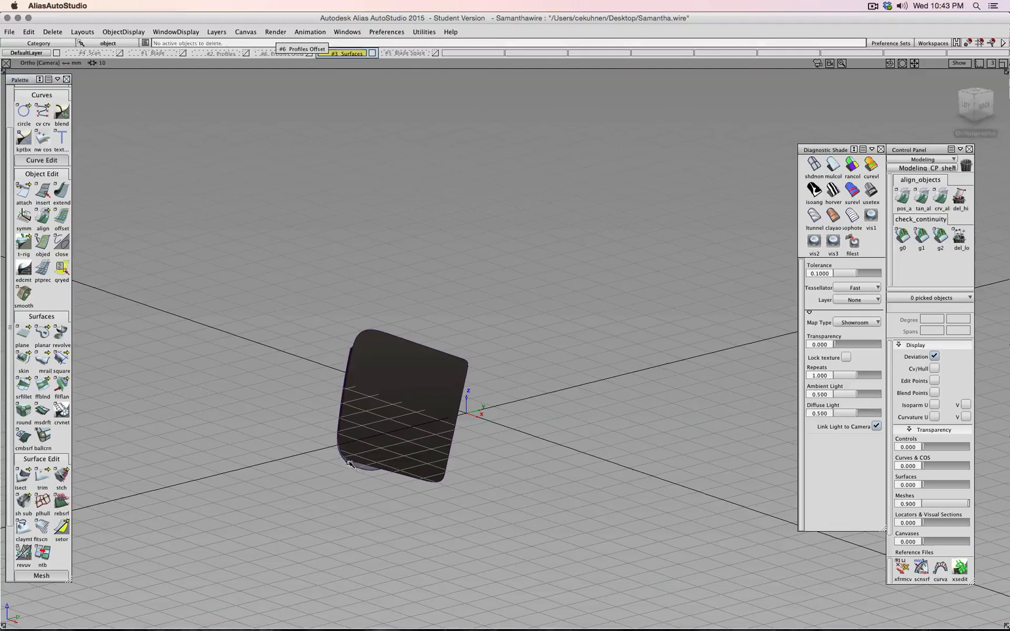
{"action": "left_click", "coordinate": [356, 469]}
{"action": "key", "text": "Delete"}
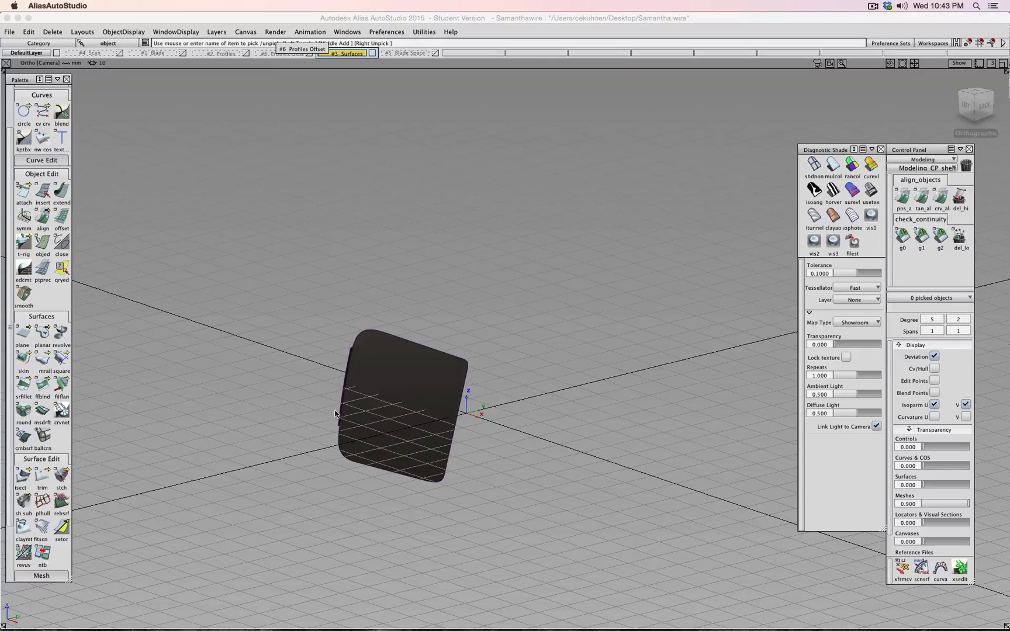
{"action": "left_click", "coordinate": [340, 407]}
{"action": "key", "text": "Delete"}
{"action": "left_click_drag", "start_coordinate": [42, 477], "coordinate": [79, 478]}
- Untrim the rounded face into a full square plane and delete its curves-on-surface
{"action": "left_click", "coordinate": [360, 386]}
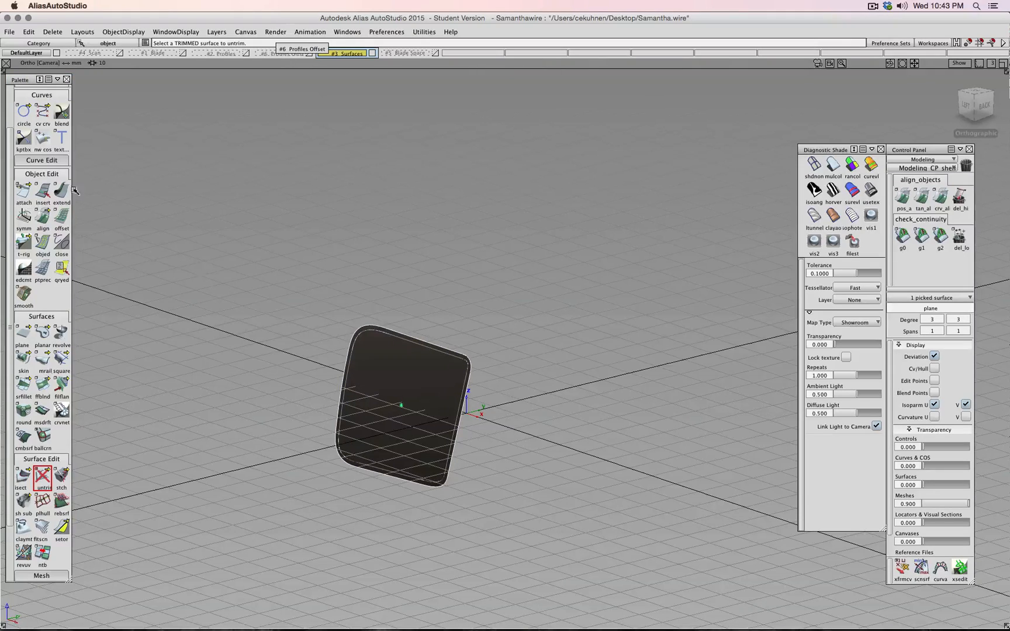
{"action": "left_click", "coordinate": [375, 325]}
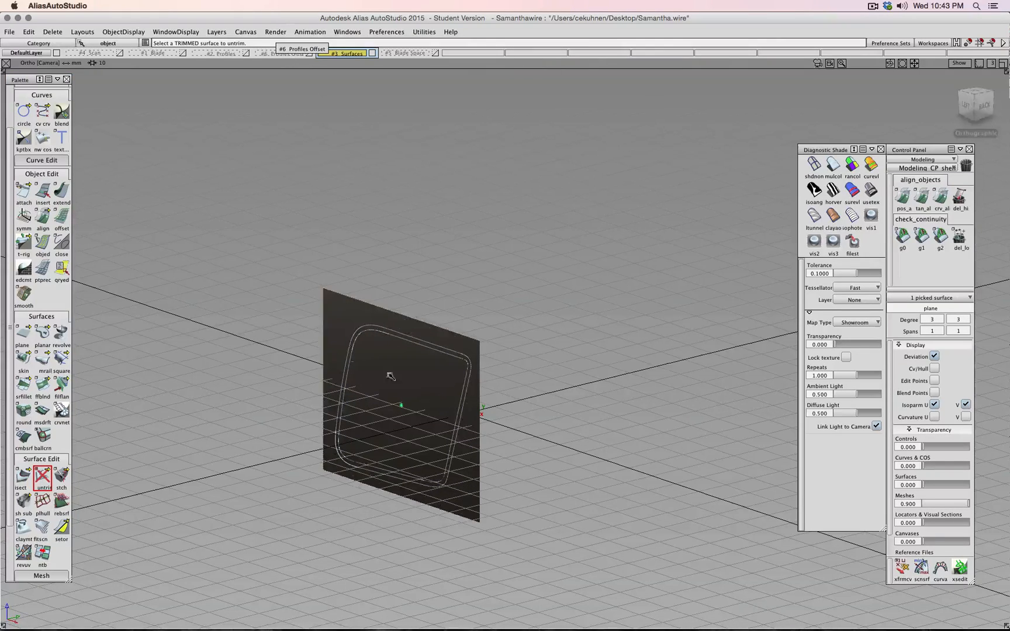
{"action": "left_click_drag", "start_coordinate": [258, 332], "coordinate": [259, 315], "text": "ctrl+shift"}
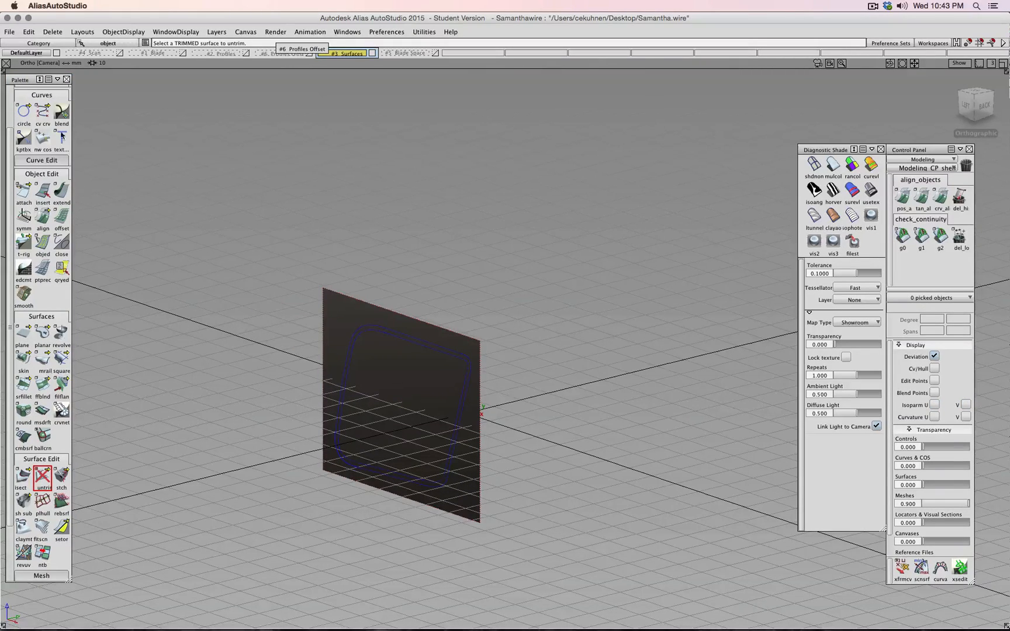
{"action": "left_click_drag", "start_coordinate": [161, 219], "coordinate": [525, 537], "text": "ctrl+shift"}
{"action": "key", "text": "Delete"}
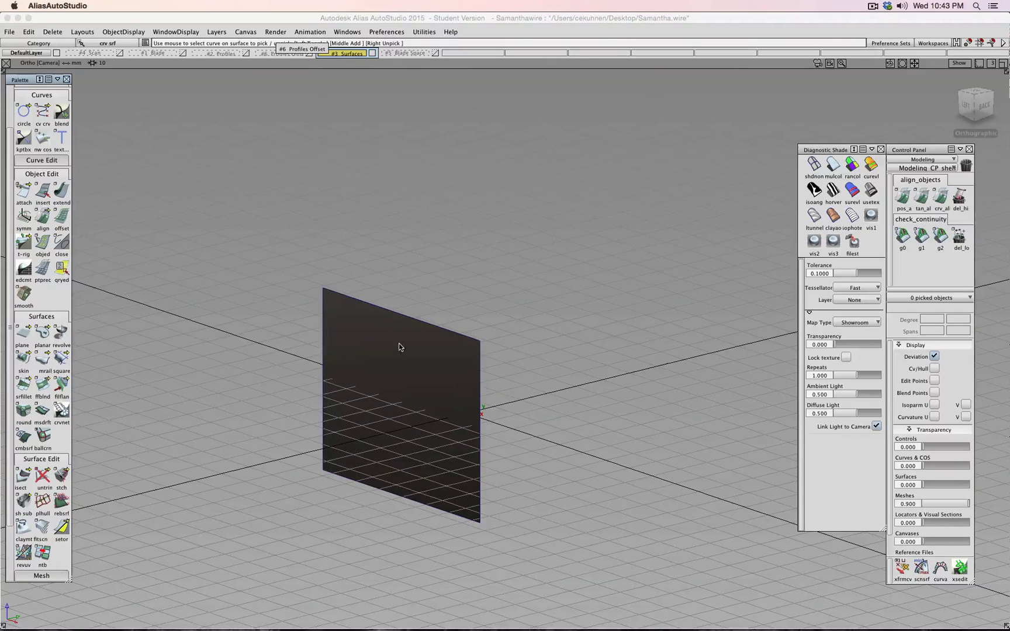
{"action": "left_click", "coordinate": [403, 374]}
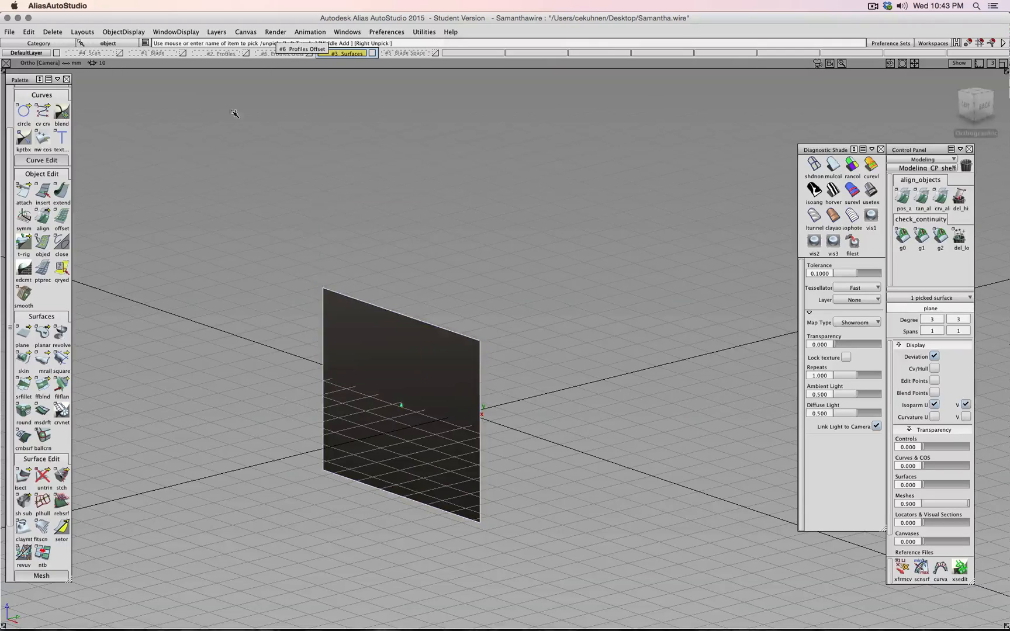
{"action": "left_click", "coordinate": [114, 35]}
- Make the plane invisible and show the #6 Profiles Offset and #2 Profiles curve layers
{"action": "left_click", "coordinate": [123, 70]}
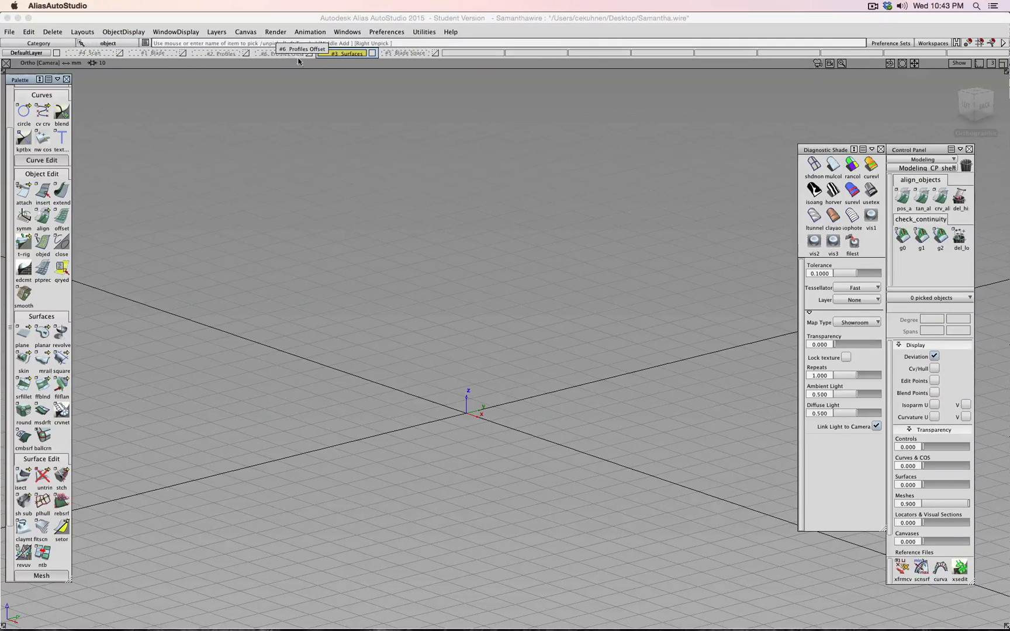
{"action": "left_click", "coordinate": [310, 54]}
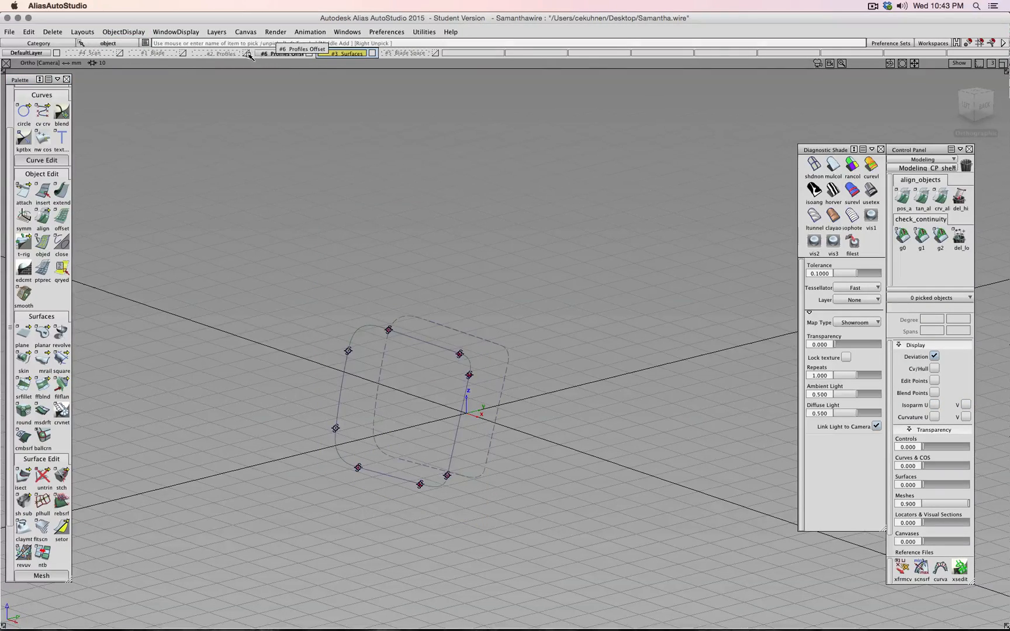
{"action": "left_click", "coordinate": [247, 54]}
{"action": "right_click_drag", "start_coordinate": [585, 278], "coordinate": [340, 248], "text": "alt+shift"}
{"action": "left_click_drag", "start_coordinate": [341, 247], "coordinate": [406, 264], "text": "alt+shift"}
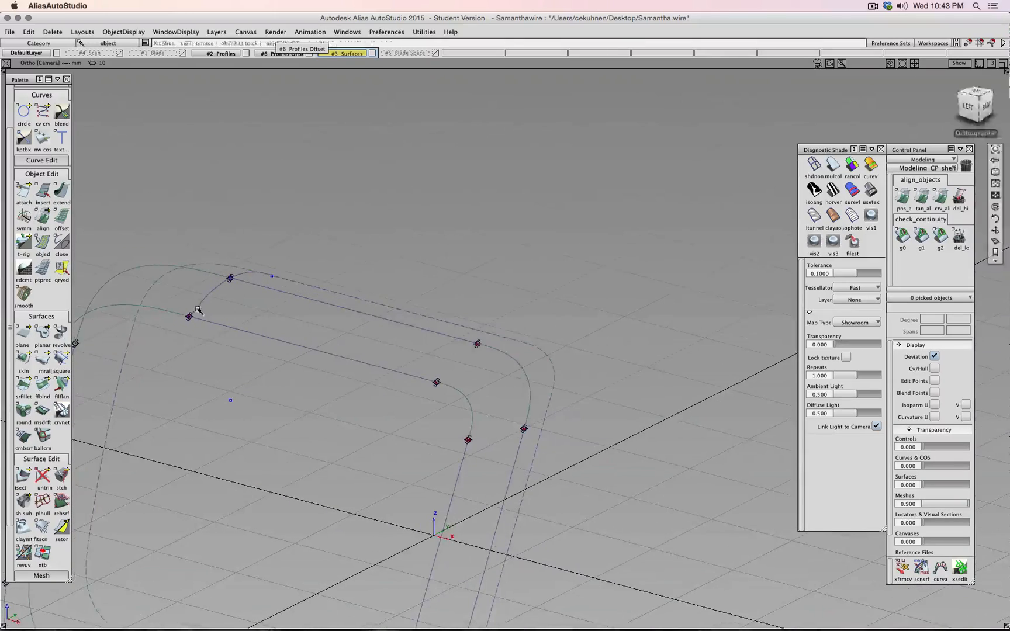
{"action": "right_click_drag", "start_coordinate": [198, 311], "coordinate": [313, 279], "text": "alt+shift"}
- Skin the top, upper-right corner (skin#2) and right-side inner/outer curve pairs
{"action": "left_click", "coordinate": [23, 358]}
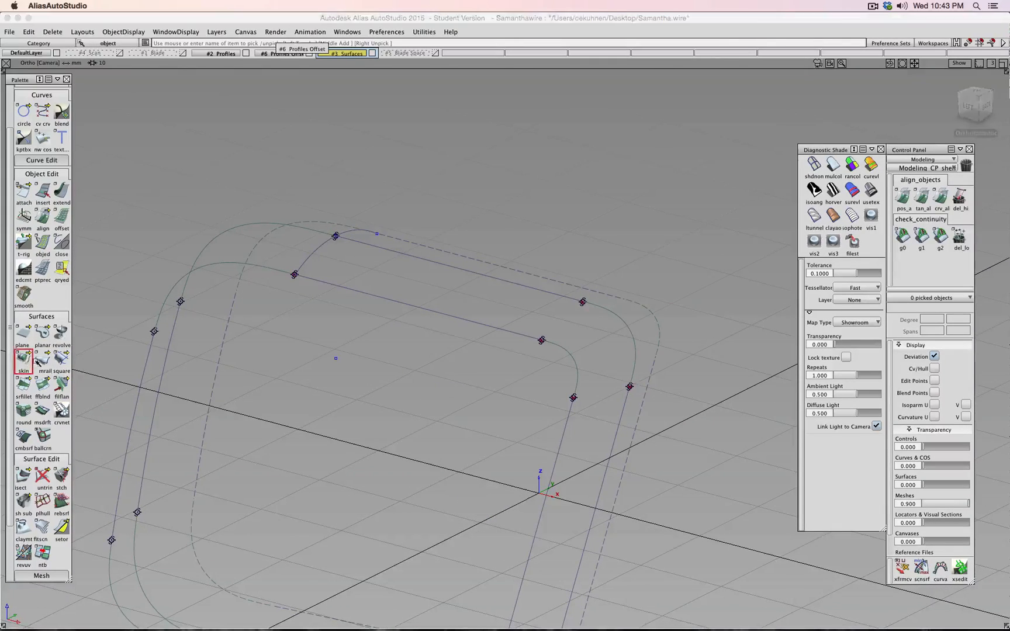
{"action": "left_click_drag", "start_coordinate": [408, 327], "coordinate": [376, 326], "text": "ctrl+shift"}
{"action": "left_click", "coordinate": [24, 359]}
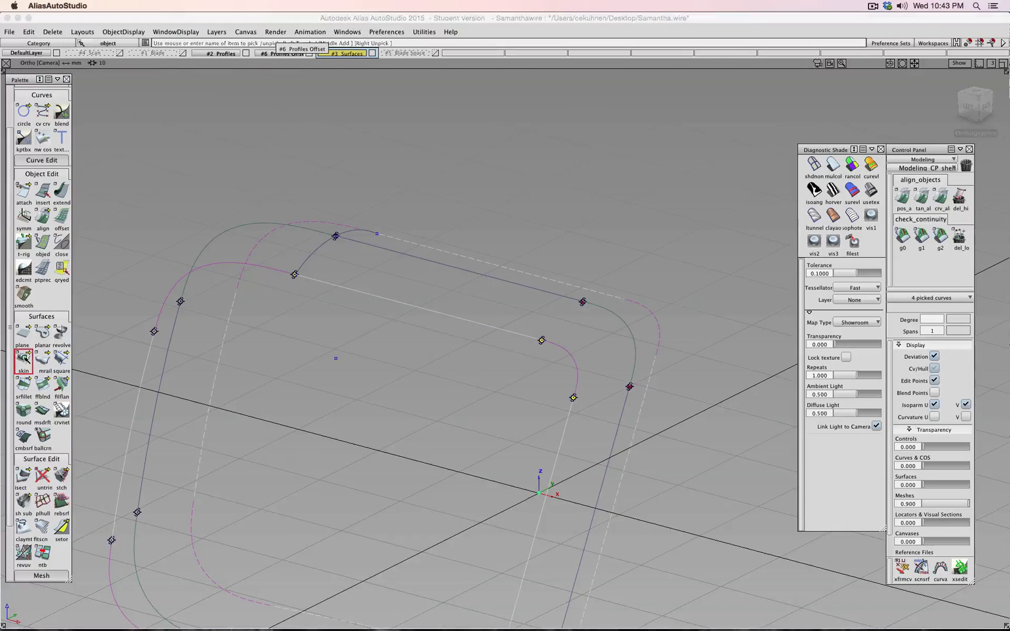
{"action": "left_click", "coordinate": [484, 314]}
{"action": "left_click", "coordinate": [490, 279]}
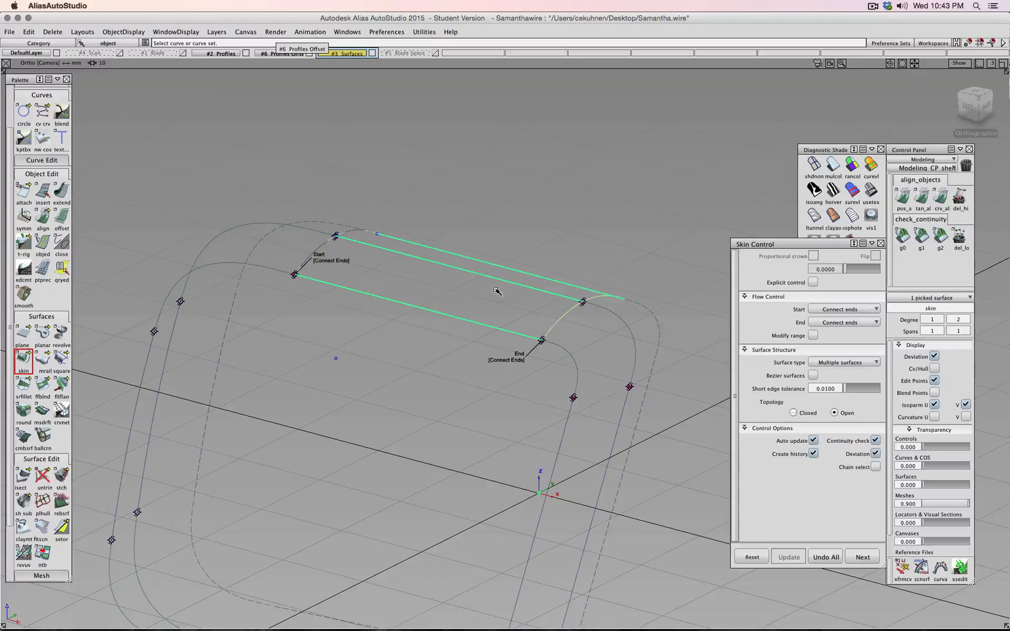
{"action": "left_click_drag", "start_coordinate": [470, 382], "coordinate": [473, 368], "text": "ctrl+shift"}
{"action": "left_click", "coordinate": [575, 359]}
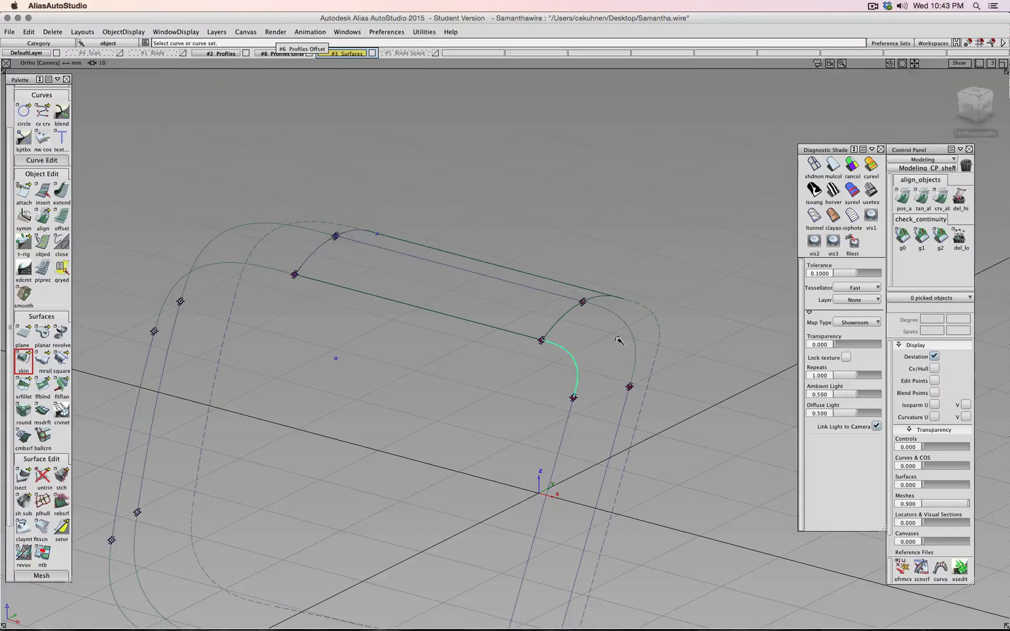
{"action": "left_click", "coordinate": [633, 323]}
{"action": "left_click_drag", "start_coordinate": [698, 436], "coordinate": [705, 412], "text": "ctrl+shift"}
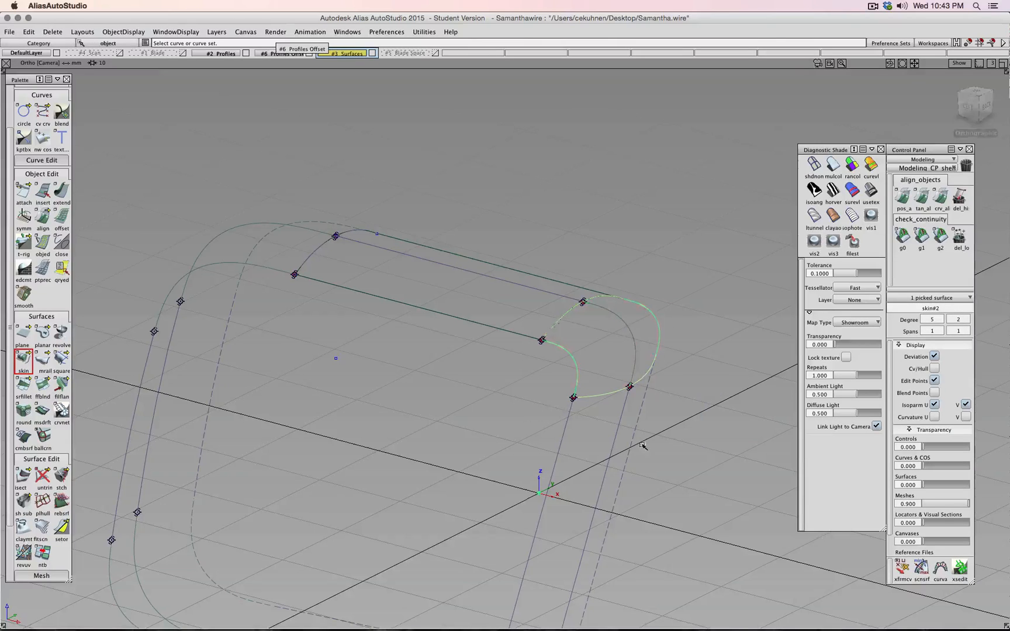
{"action": "left_click", "coordinate": [553, 466]}
{"action": "left_click", "coordinate": [610, 450]}
- Skin the upper-left corner, left side and lower-left corner curve pairs
{"action": "left_click_drag", "start_coordinate": [660, 512], "coordinate": [663, 491], "text": "ctrl+shift"}
{"action": "left_click", "coordinate": [268, 268]}
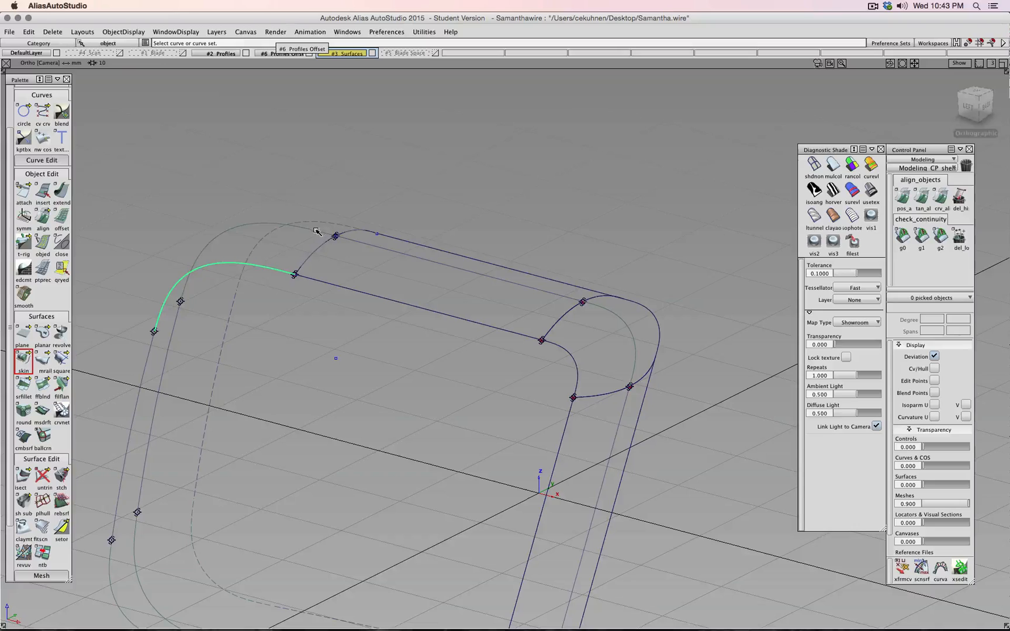
{"action": "left_click", "coordinate": [326, 227]}
{"action": "left_click", "coordinate": [326, 223]}
{"action": "left_click_drag", "start_coordinate": [376, 228], "coordinate": [380, 204], "text": "ctrl+shift"}
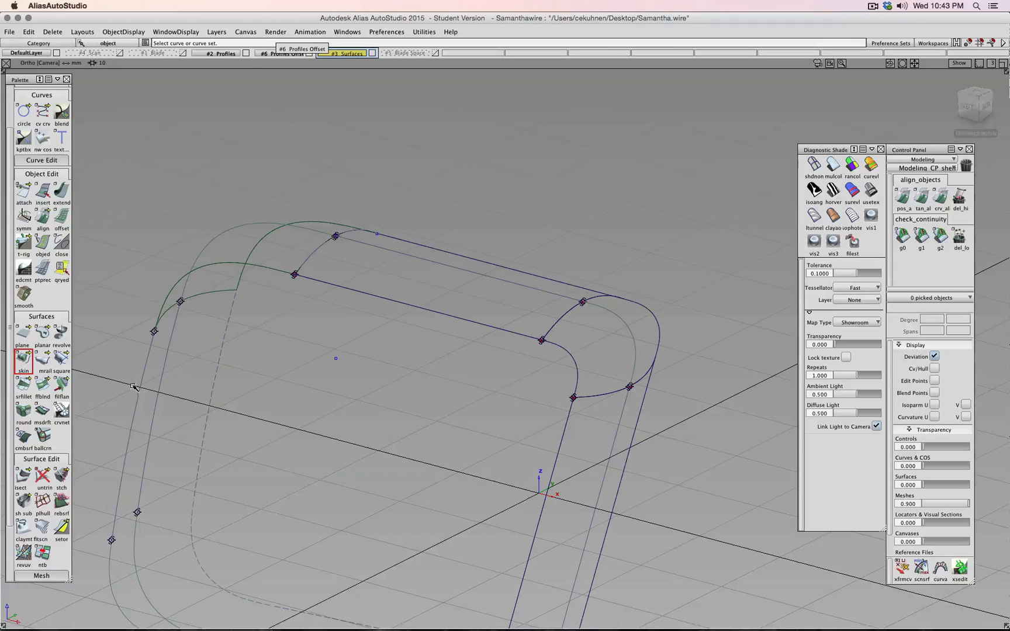
{"action": "left_click", "coordinate": [145, 386]}
{"action": "left_click", "coordinate": [164, 374]}
{"action": "left_click_drag", "start_coordinate": [198, 370], "coordinate": [231, 403]}
{"action": "middle_click_drag", "start_coordinate": [305, 446], "coordinate": [318, 352], "text": "alt+shift"}
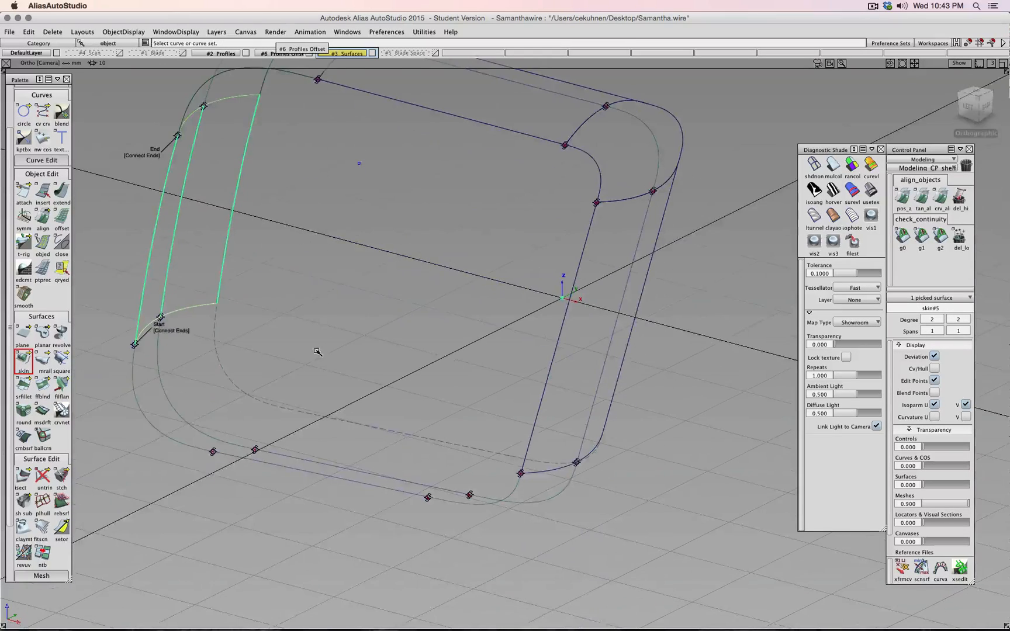
{"action": "left_click_drag", "start_coordinate": [318, 352], "coordinate": [325, 306], "text": "ctrl+shift"}
{"action": "left_click", "coordinate": [149, 414]}
{"action": "left_click_drag", "start_coordinate": [184, 396], "coordinate": [172, 407]}
{"action": "left_click_drag", "start_coordinate": [237, 370], "coordinate": [212, 398]}
- Skin the bottom curve pair and the lower-right corner pair (skin#8), then deselect
{"action": "left_click_drag", "start_coordinate": [341, 365], "coordinate": [344, 340], "text": "ctrl+shift"}
{"action": "left_click", "coordinate": [325, 465]}
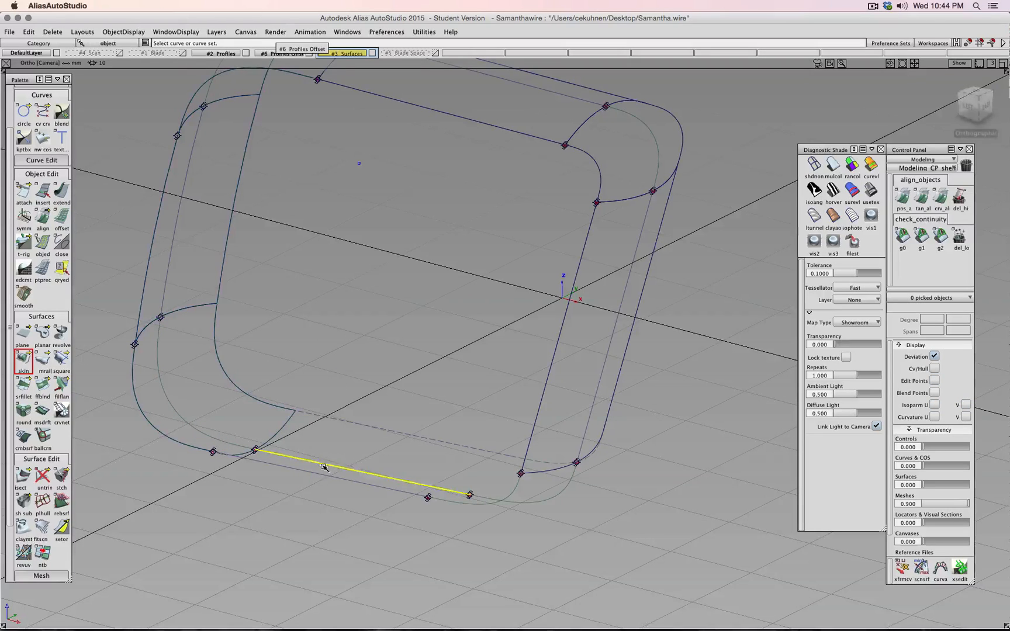
{"action": "left_click", "coordinate": [314, 482]}
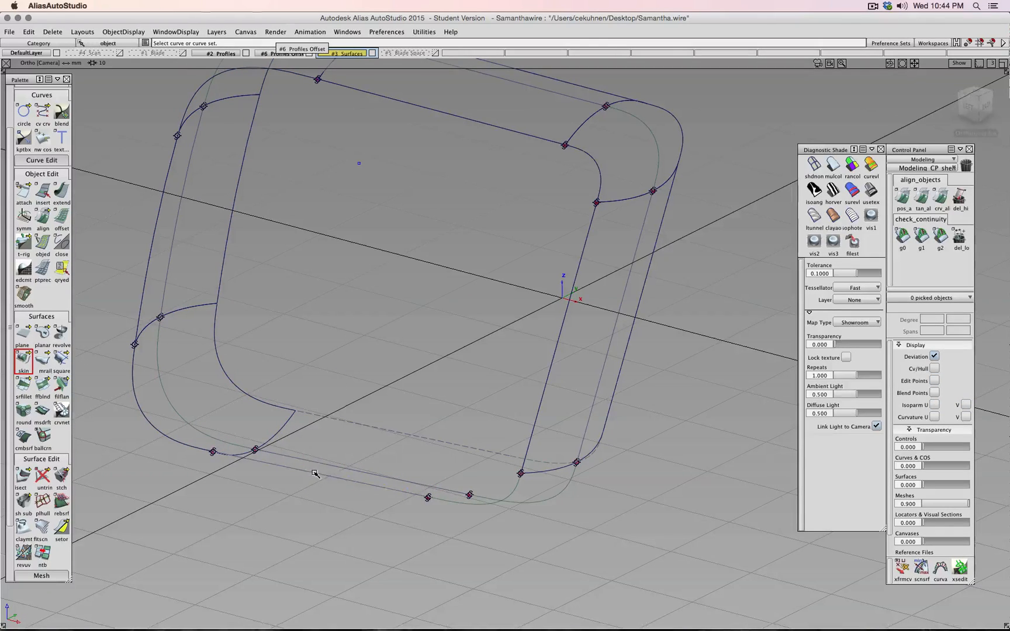
{"action": "left_click", "coordinate": [316, 474]}
{"action": "left_click", "coordinate": [327, 464]}
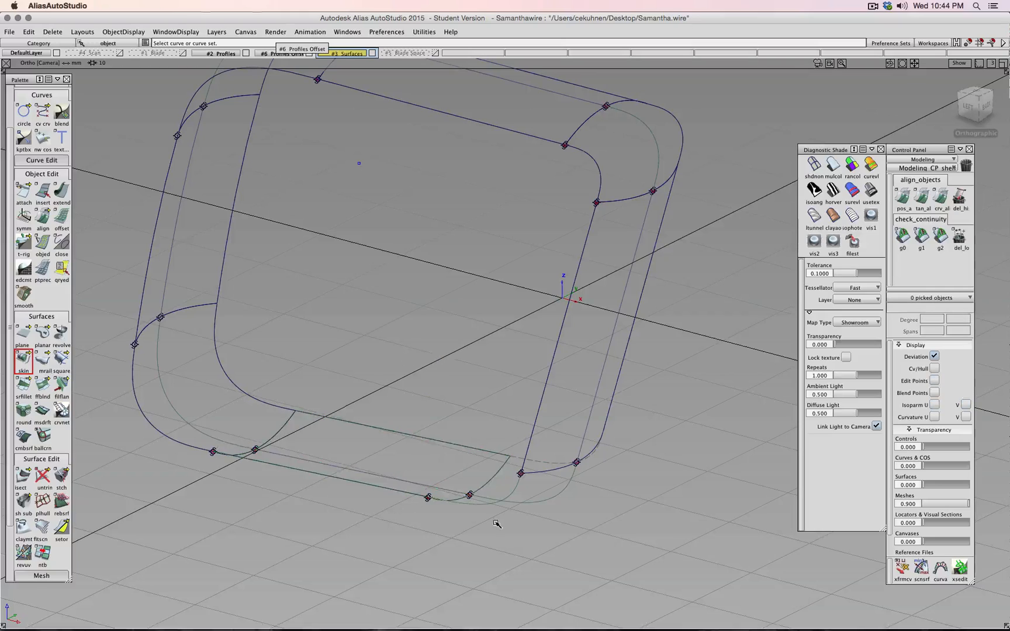
{"action": "left_click", "coordinate": [476, 500]}
{"action": "left_click", "coordinate": [520, 501]}
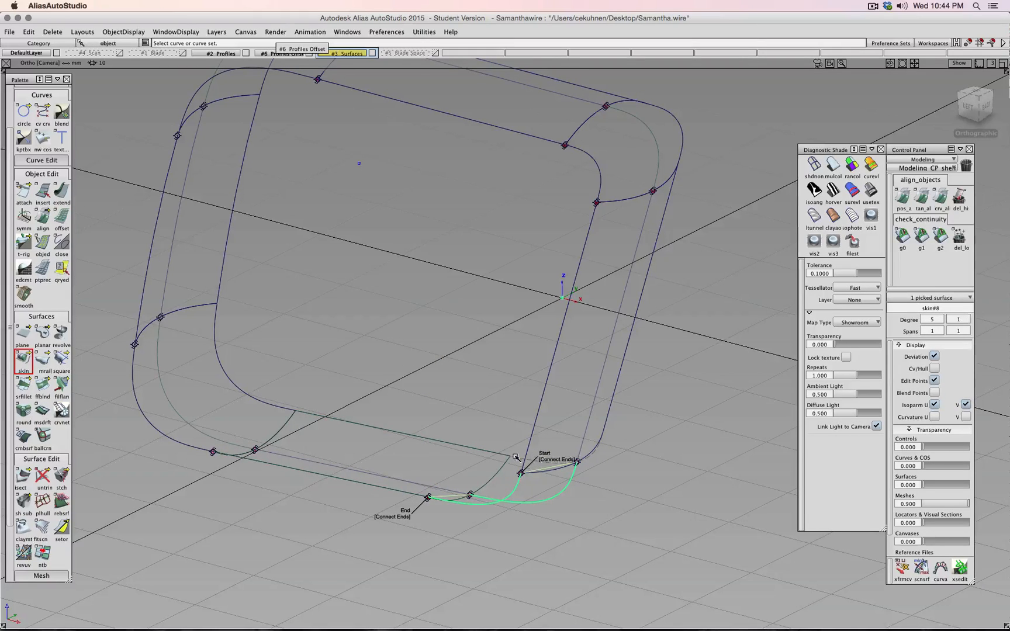
{"action": "left_click", "coordinate": [486, 397]}
{"action": "scroll", "coordinate": [476, 370], "scroll_direction": "down", "scroll_amount": 3}
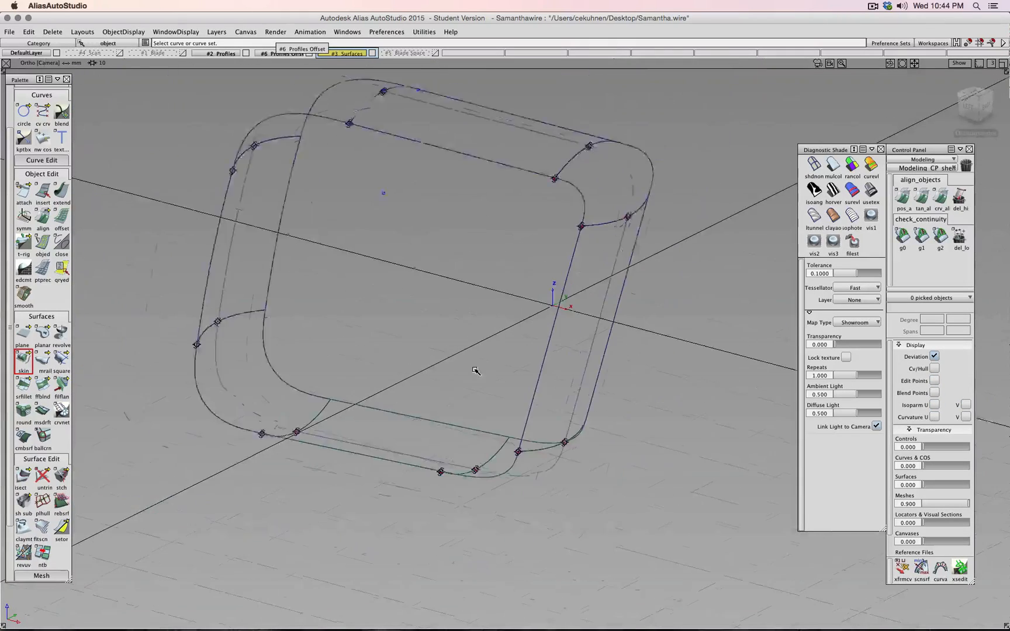
{"action": "right_click_drag", "start_coordinate": [476, 371], "coordinate": [458, 362], "text": "alt+shift"}
{"action": "middle_click_drag", "start_coordinate": [458, 363], "coordinate": [446, 526], "text": "alt+shift"}
{"action": "left_click_drag", "start_coordinate": [424, 435], "coordinate": [440, 455], "text": "alt+shift"}
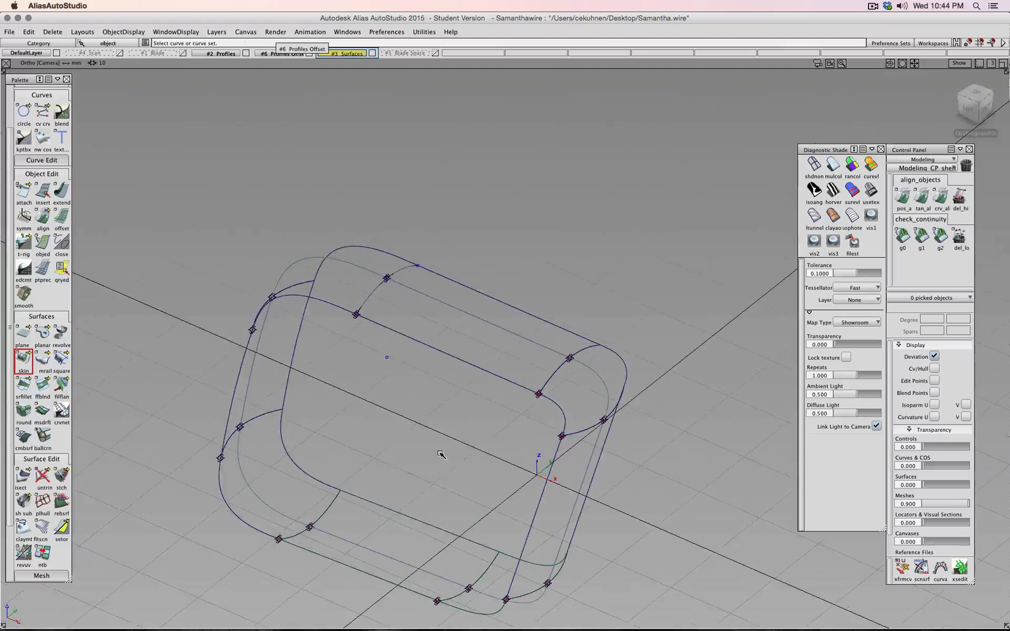
{"action": "left_click_drag", "start_coordinate": [673, 300], "coordinate": [697, 303], "text": "ctrl+shift"}
{"action": "left_click_drag", "start_coordinate": [512, 341], "coordinate": [585, 404]}
{"action": "middle_click_drag", "start_coordinate": [585, 399], "coordinate": [586, 381], "text": "ctrl+shift"}
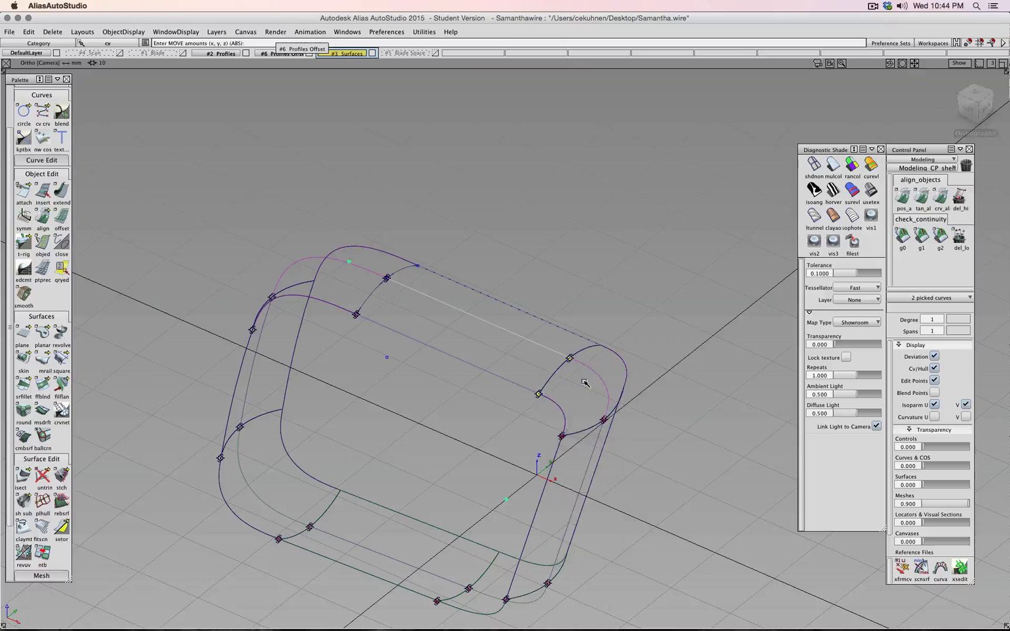
{"action": "left_click_drag", "start_coordinate": [582, 390], "coordinate": [575, 387]}
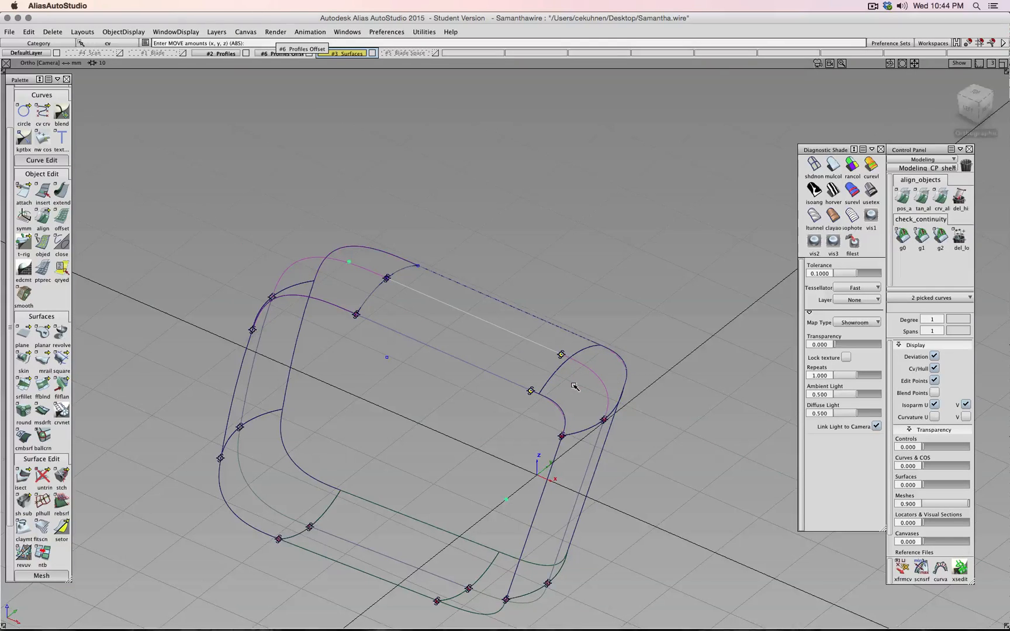
{"action": "key", "text": "super+z"}
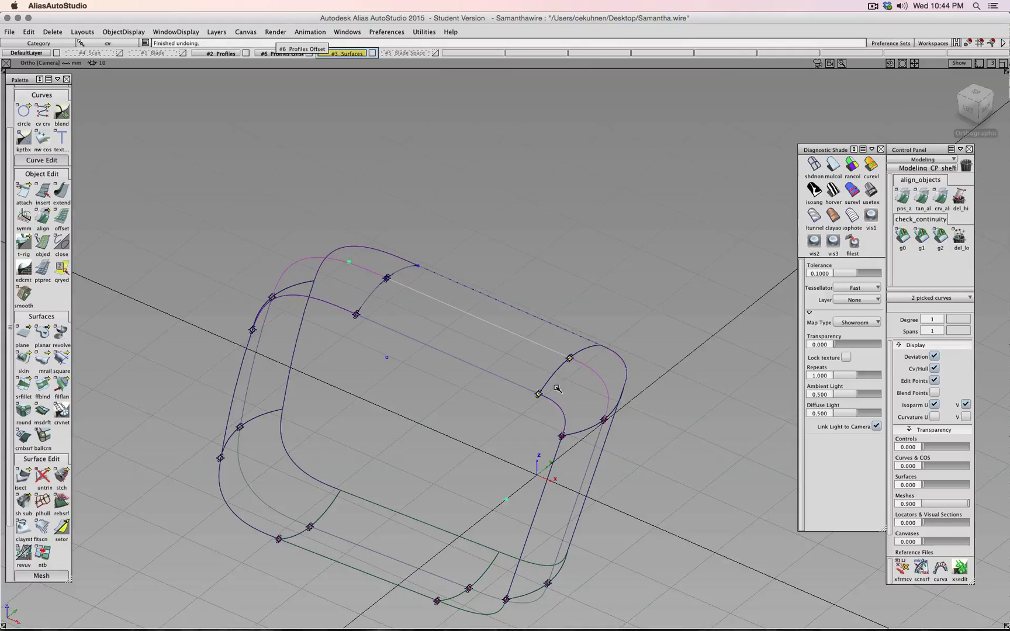
{"action": "left_click_drag", "start_coordinate": [439, 503], "coordinate": [210, 454], "text": "alt+shift"}
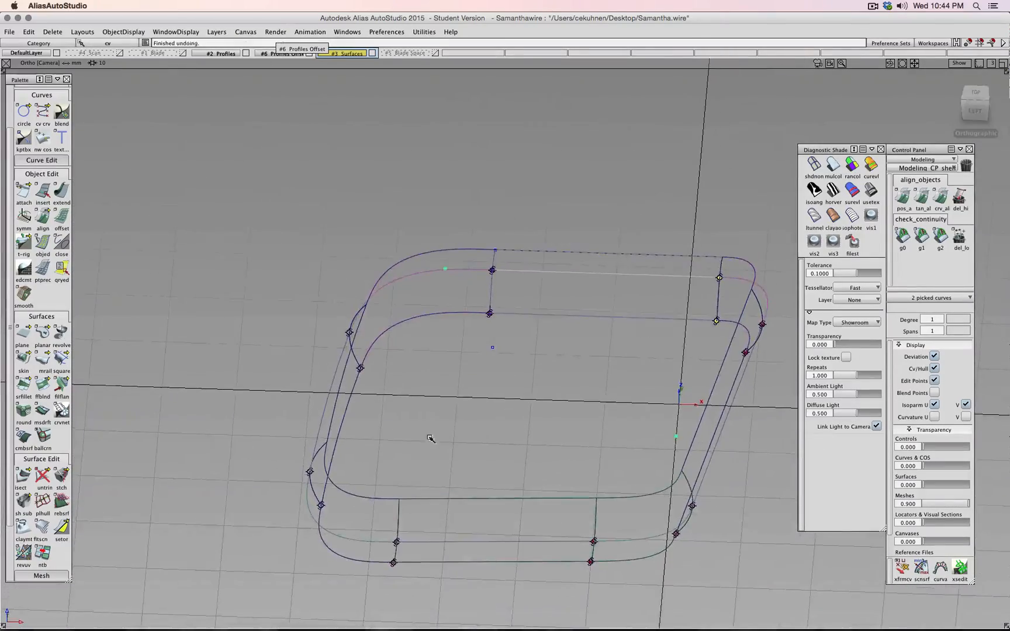
{"action": "left_click_drag", "start_coordinate": [432, 440], "coordinate": [492, 469], "text": "ctrl+shift"}
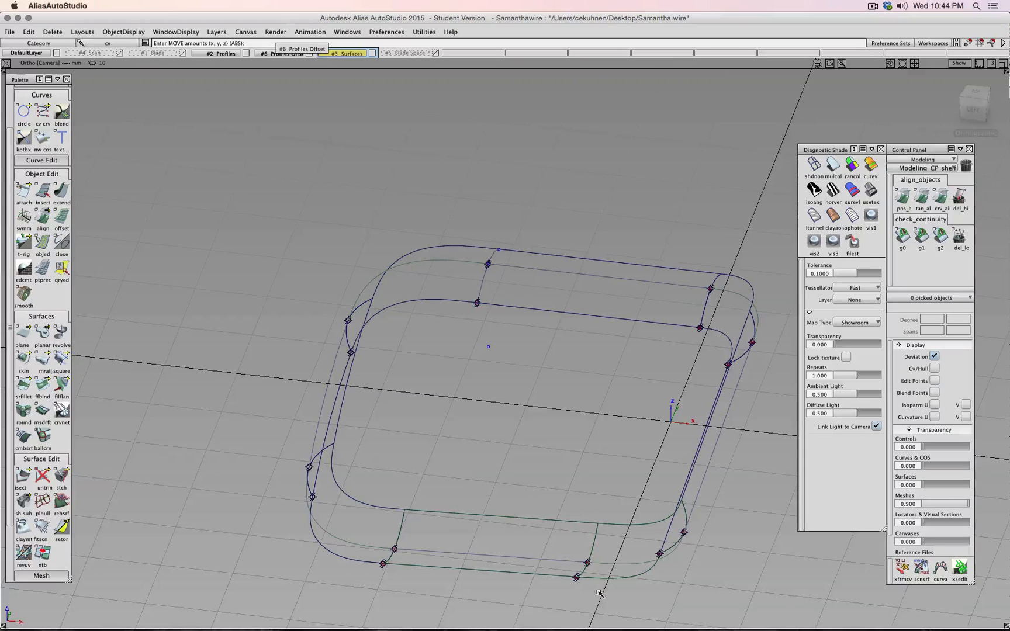
{"action": "left_click", "coordinate": [541, 510], "text": "ctrl+shift"}
{"action": "left_click_drag", "start_coordinate": [541, 511], "coordinate": [556, 511], "text": "ctrl+shift"}
{"action": "left_click_drag", "start_coordinate": [556, 546], "coordinate": [587, 589]}
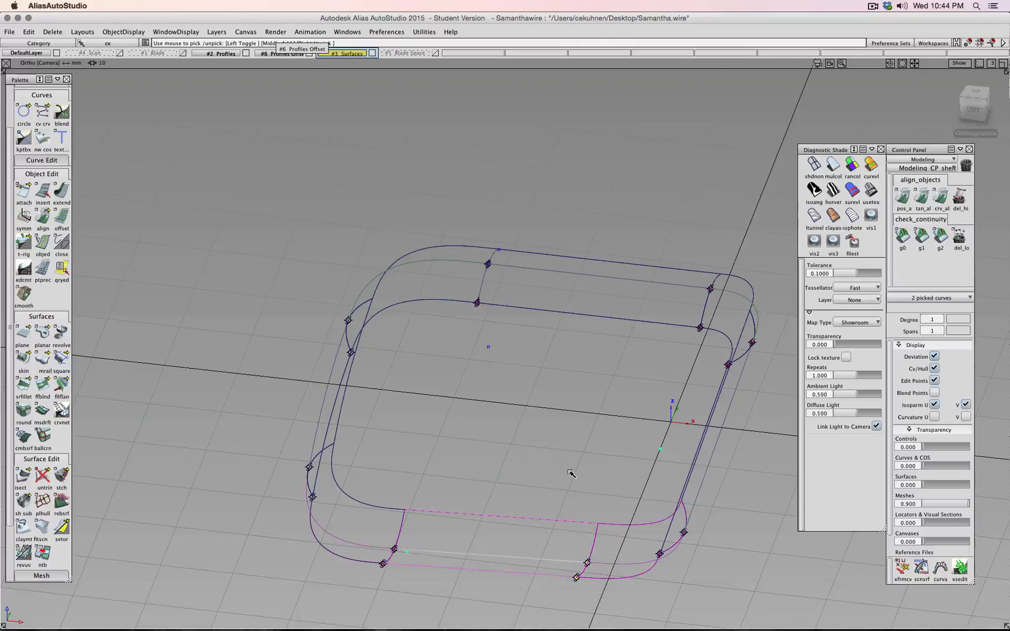
{"action": "right_click_drag", "start_coordinate": [569, 472], "coordinate": [569, 456], "text": "ctrl+shift"}
{"action": "left_click_drag", "start_coordinate": [579, 479], "coordinate": [563, 479]}
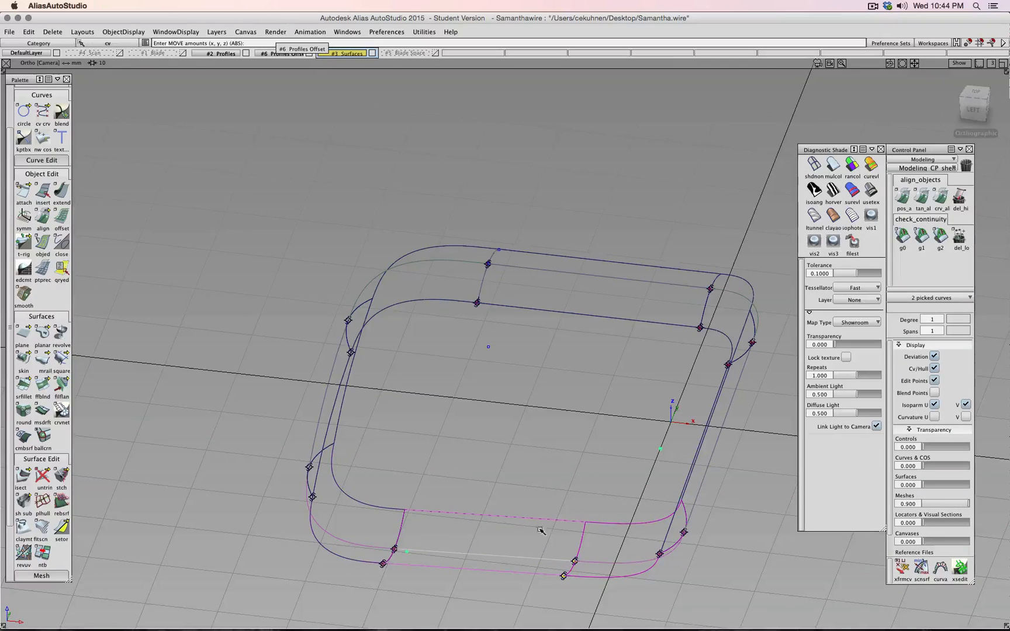
{"action": "key", "text": "super+z"}
{"action": "left_click_drag", "start_coordinate": [507, 432], "coordinate": [505, 412], "text": "ctrl+shift"}
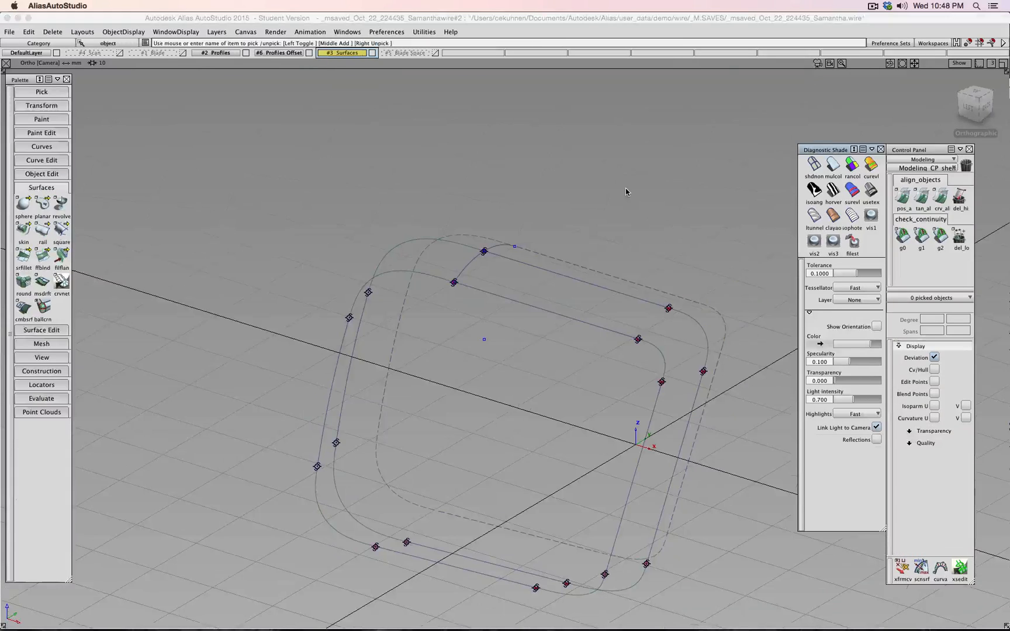
- Start the Skin tool from the Surfaces palette to bring up Skin Control
{"action": "left_click", "coordinate": [24, 234]}
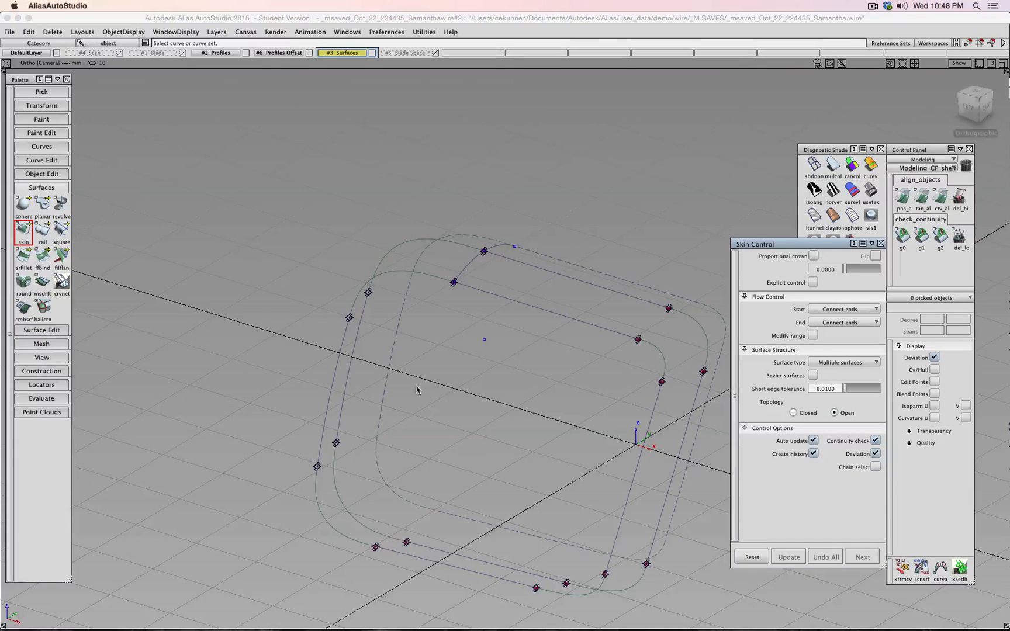
- Pick the inner, outer and dashed curves for a first skin, then abandon that attempt
{"action": "left_click", "coordinate": [335, 378]}
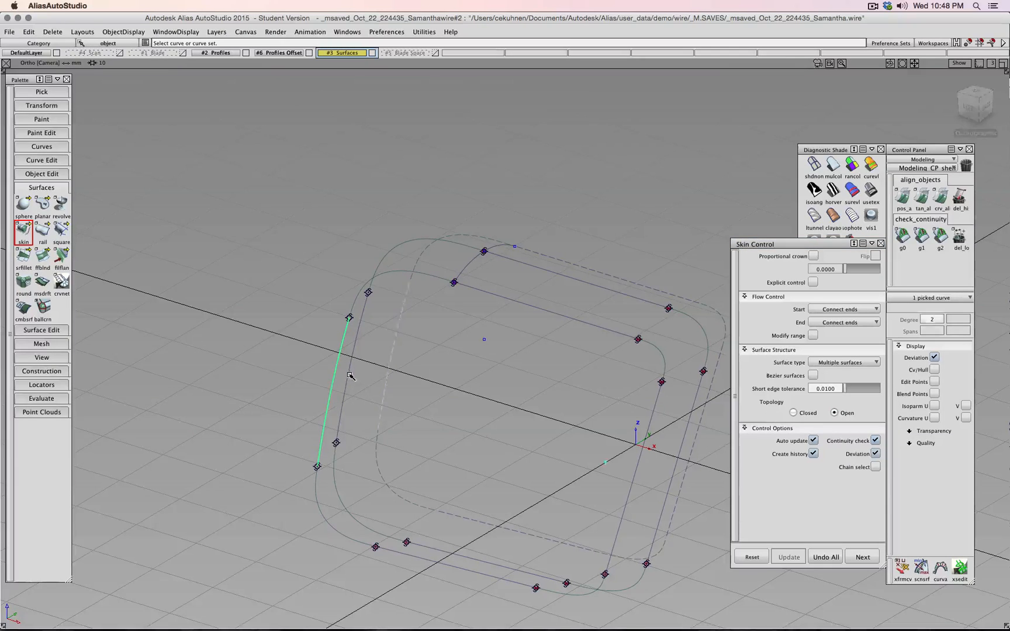
{"action": "left_click", "coordinate": [351, 375]}
{"action": "left_click", "coordinate": [384, 373]}
{"action": "mouse_move", "coordinate": [470, 381]}
{"action": "left_mouse_down", "text": "ctrl+shift"}
{"action": "mouse_move", "coordinate": [472, 366]}
{"action": "mouse_move", "coordinate": [473, 392]}
{"action": "left_mouse_up", "text": "ctrl+shift"}
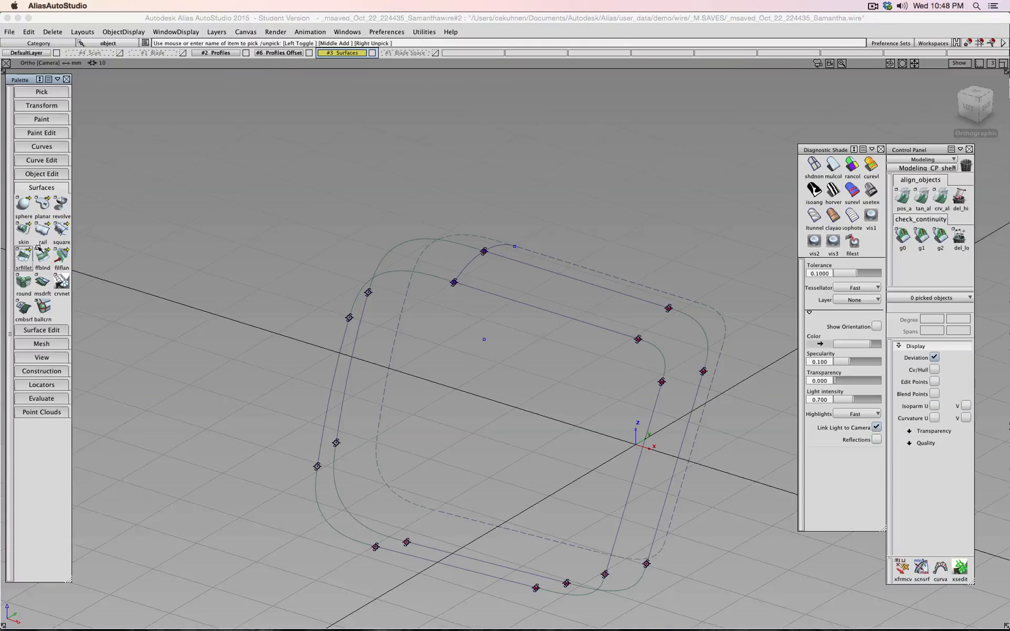
- Skin through the inner, outer and dashed rounded-square chains and shade the new walls grey
{"action": "left_click", "coordinate": [23, 230]}
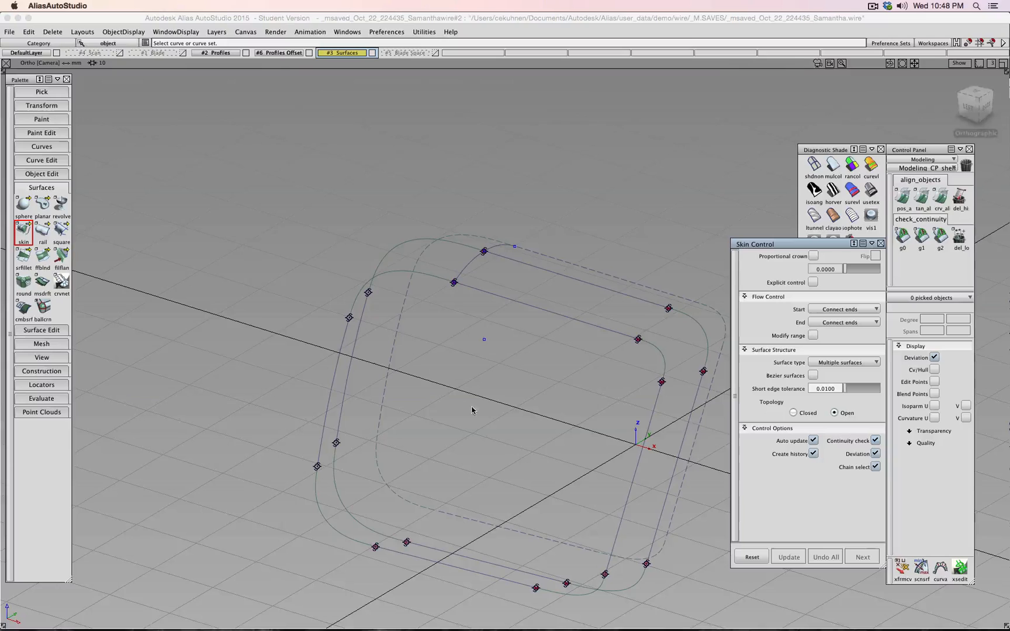
{"action": "left_click", "coordinate": [337, 384]}
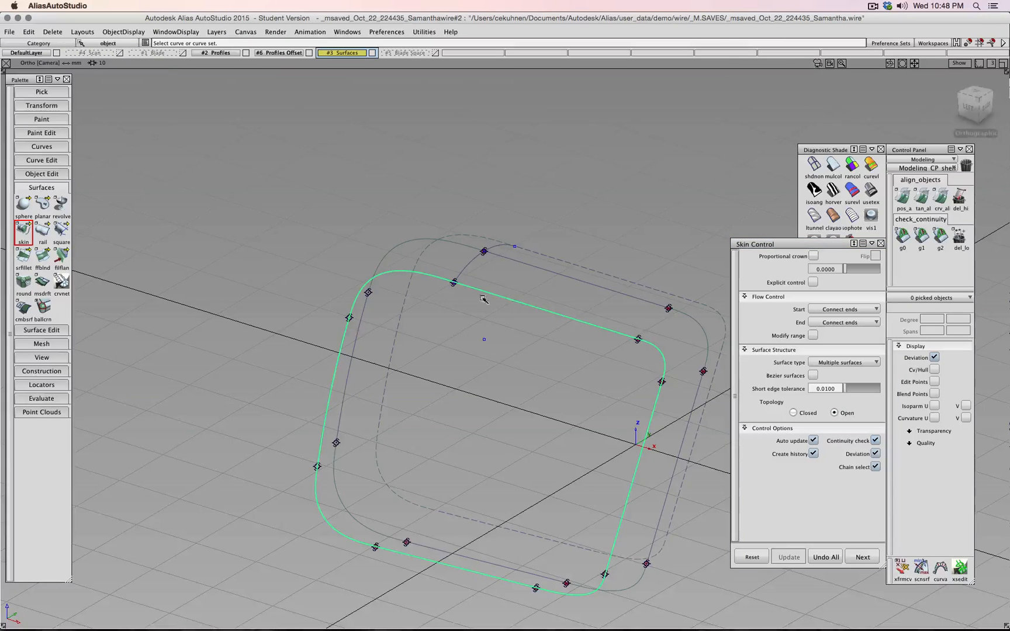
{"action": "left_click", "coordinate": [348, 363]}
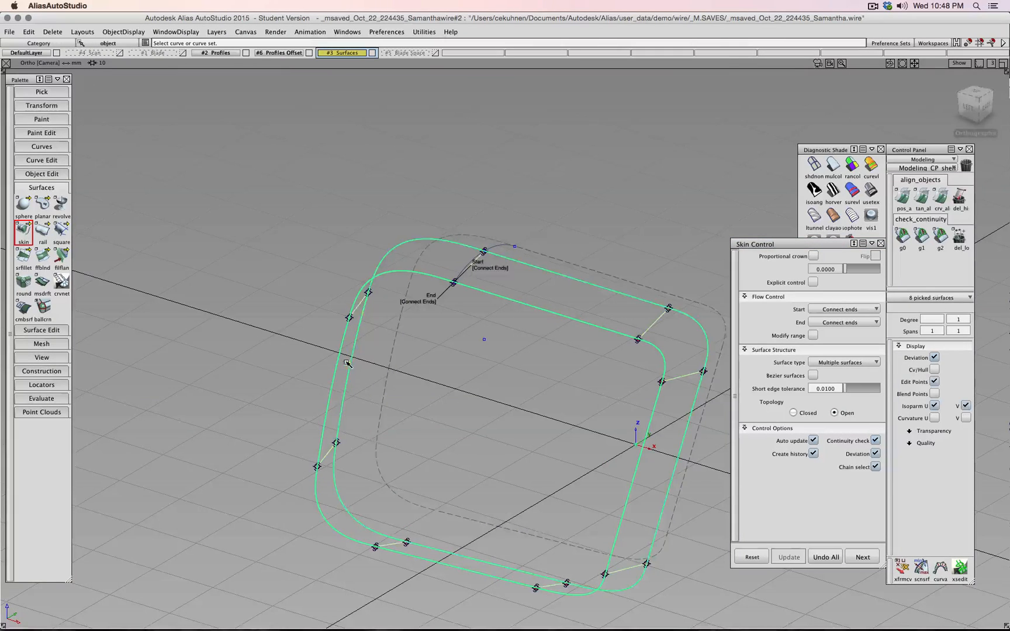
{"action": "left_click", "coordinate": [392, 358]}
{"action": "left_click", "coordinate": [863, 557]}
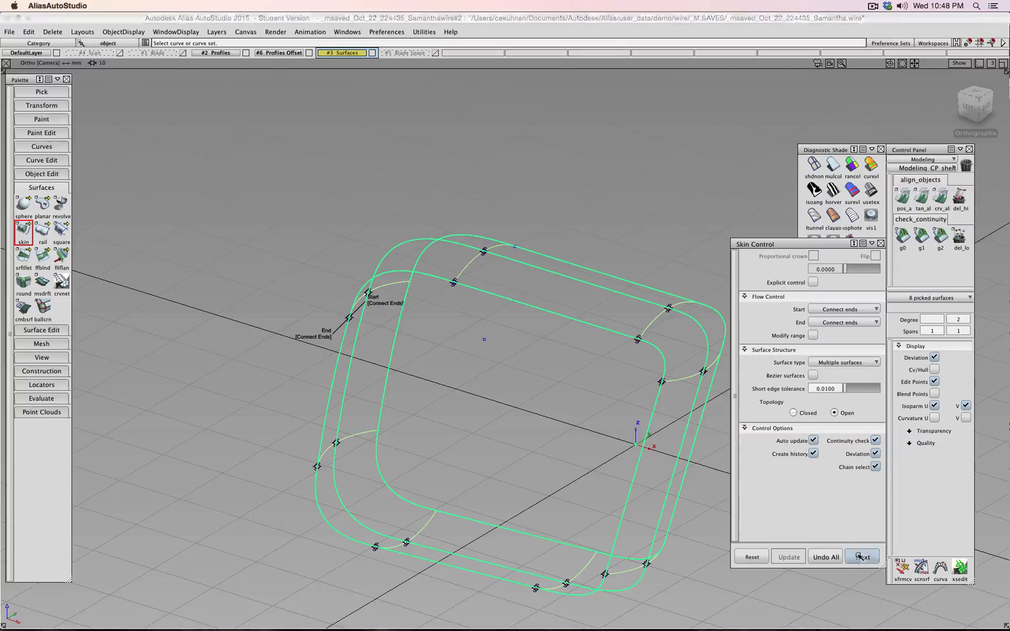
{"action": "left_click_drag", "start_coordinate": [562, 421], "coordinate": [375, 356], "text": "alt+shift"}
{"action": "left_click", "coordinate": [833, 166]}
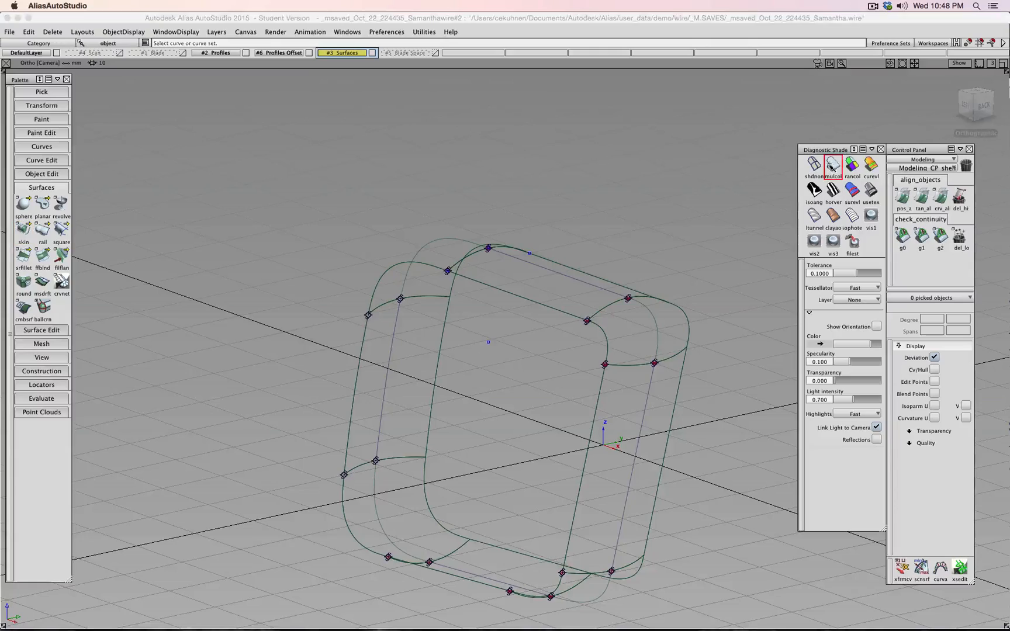
- Run a G2 curvature continuity check on the right, bottom and lower-left tube seams
{"action": "mouse_move", "coordinate": [715, 313]}
{"action": "left_mouse_down", "text": "alt+shift"}
{"action": "mouse_move", "coordinate": [561, 280]}
{"action": "mouse_move", "coordinate": [674, 345]}
{"action": "mouse_move", "coordinate": [538, 280]}
{"action": "left_mouse_up", "text": "alt+shift"}
{"action": "left_click", "coordinate": [922, 239]}
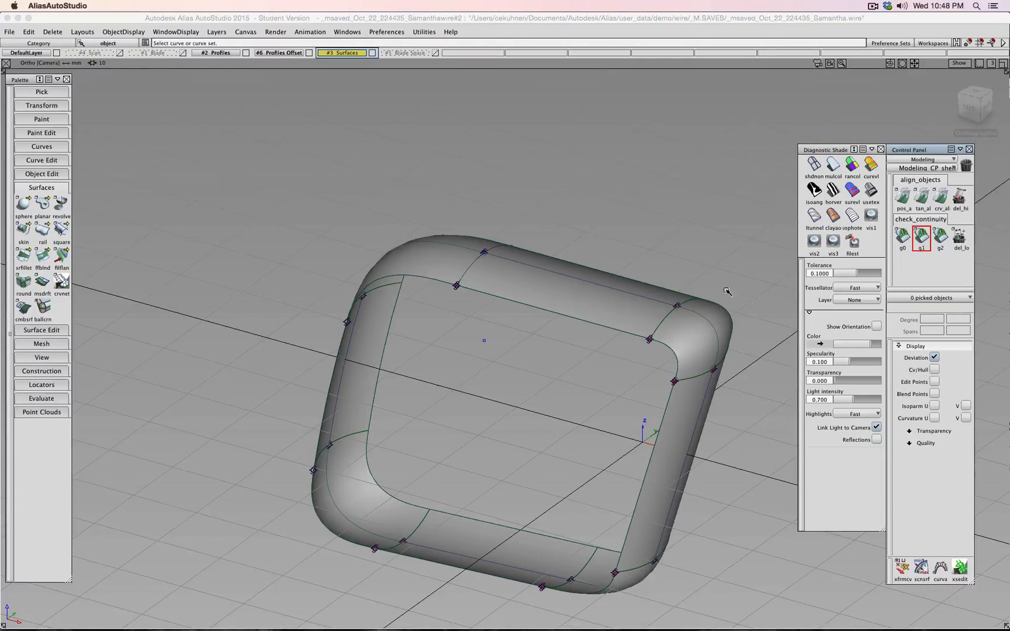
{"action": "left_click", "coordinate": [942, 237]}
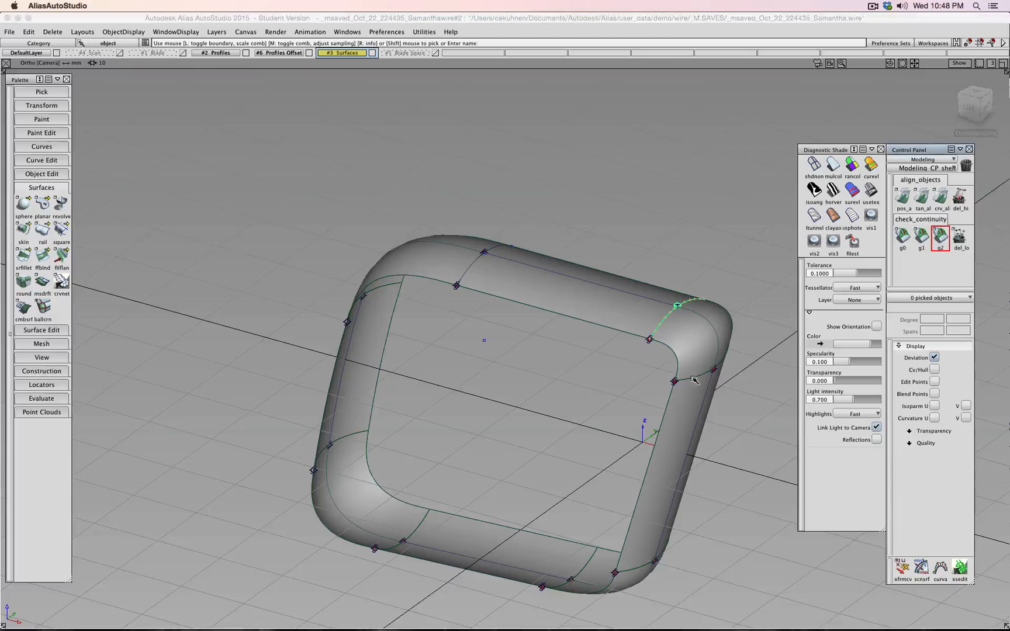
{"action": "left_click", "coordinate": [695, 377]}
{"action": "left_click", "coordinate": [584, 563]}
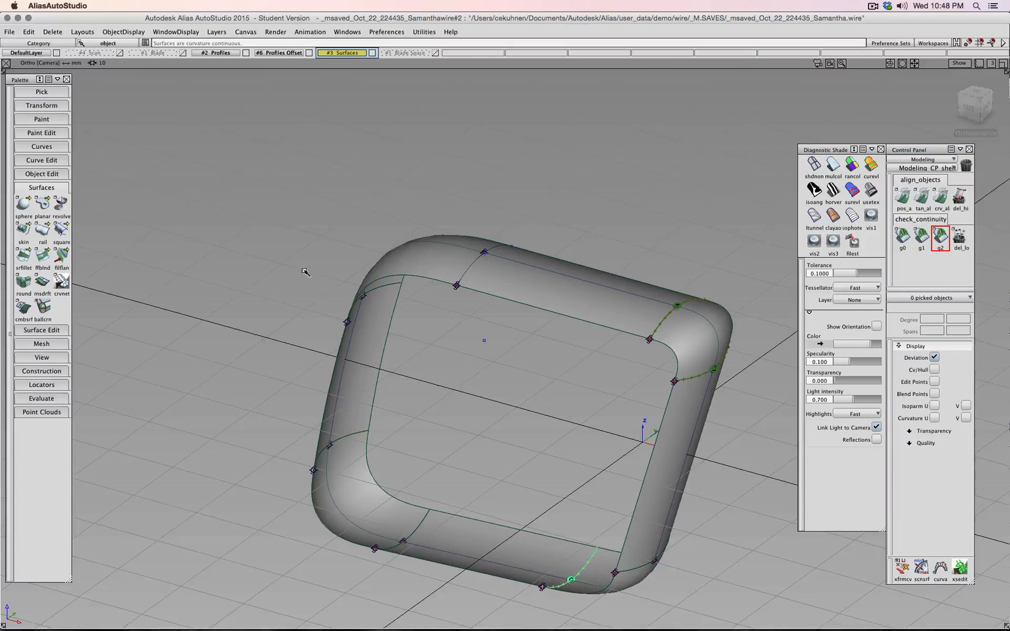
{"action": "left_click", "coordinate": [415, 513]}
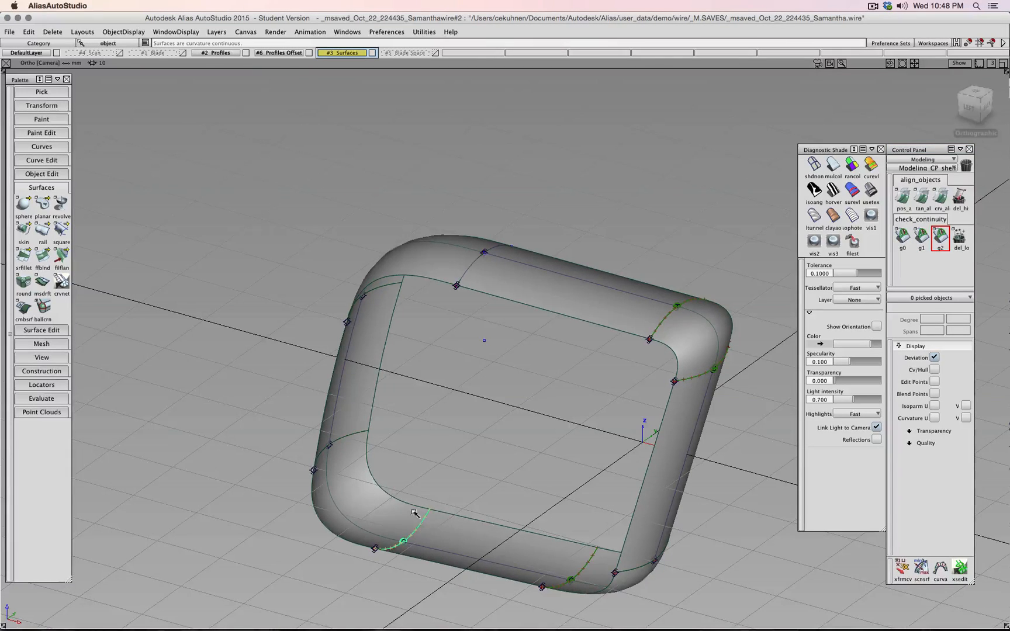
{"action": "left_click", "coordinate": [354, 447]}
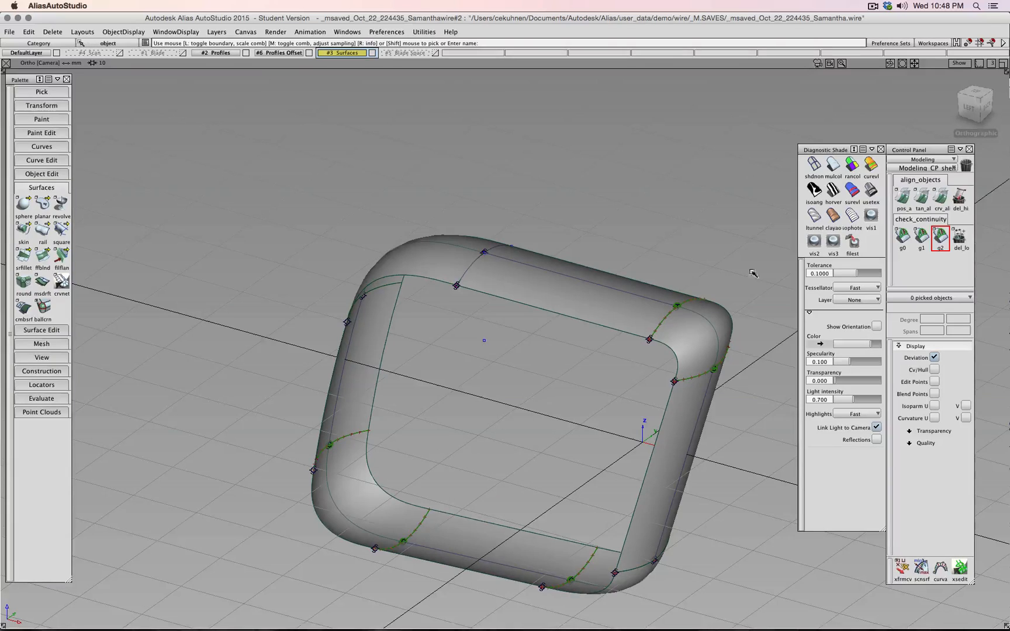
- Delete the continuity locators with del_lo and switch to picking CVs
{"action": "left_click", "coordinate": [960, 237]}
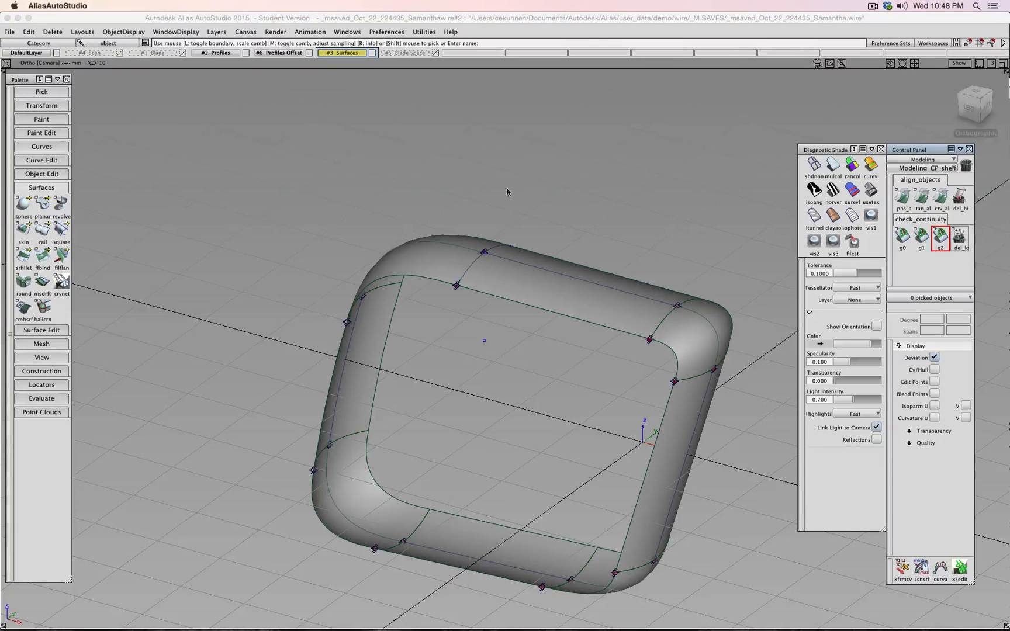
{"action": "left_click_drag", "start_coordinate": [577, 194], "coordinate": [575, 171], "text": "ctrl+shift"}
{"action": "left_click_drag", "start_coordinate": [573, 188], "coordinate": [612, 188], "text": "ctrl+shift"}
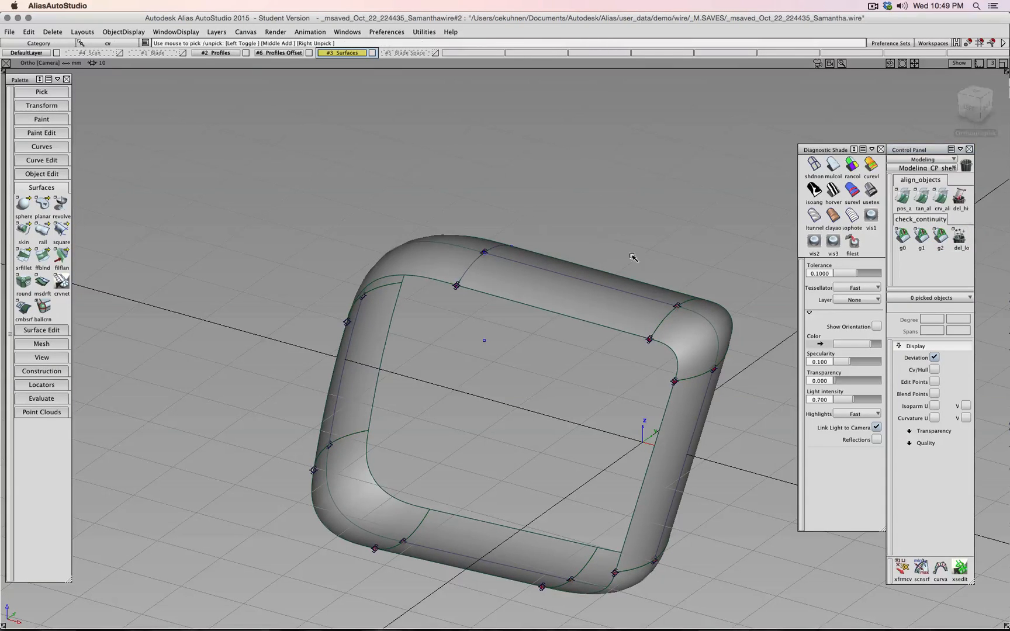
- In Left view, pick the upper-right corner CVs and move them 1.6 left along X
{"action": "left_click", "coordinate": [969, 108]}
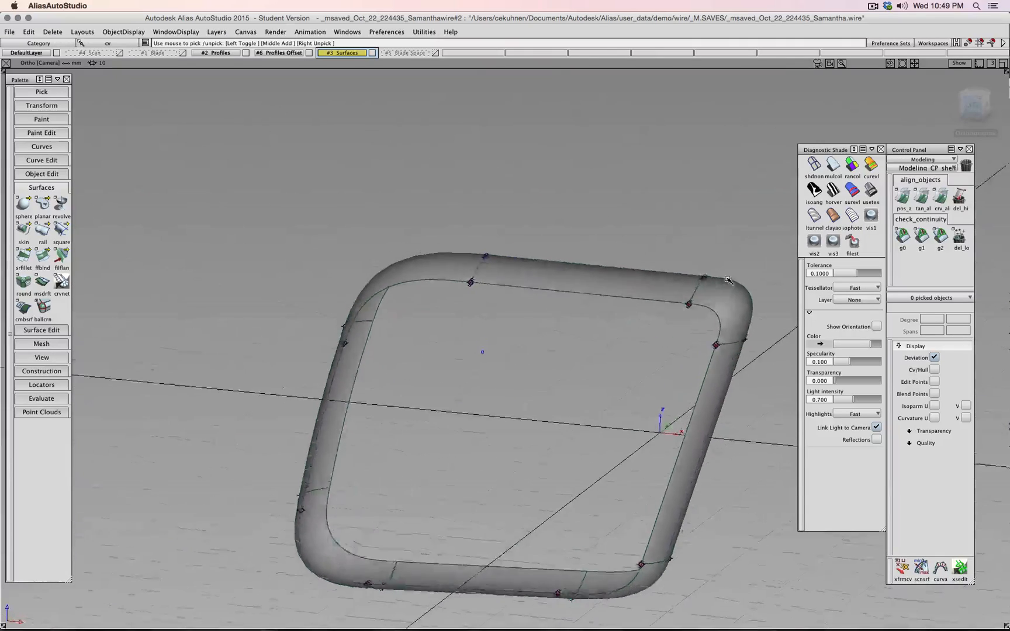
{"action": "left_click_drag", "start_coordinate": [682, 234], "coordinate": [731, 287]}
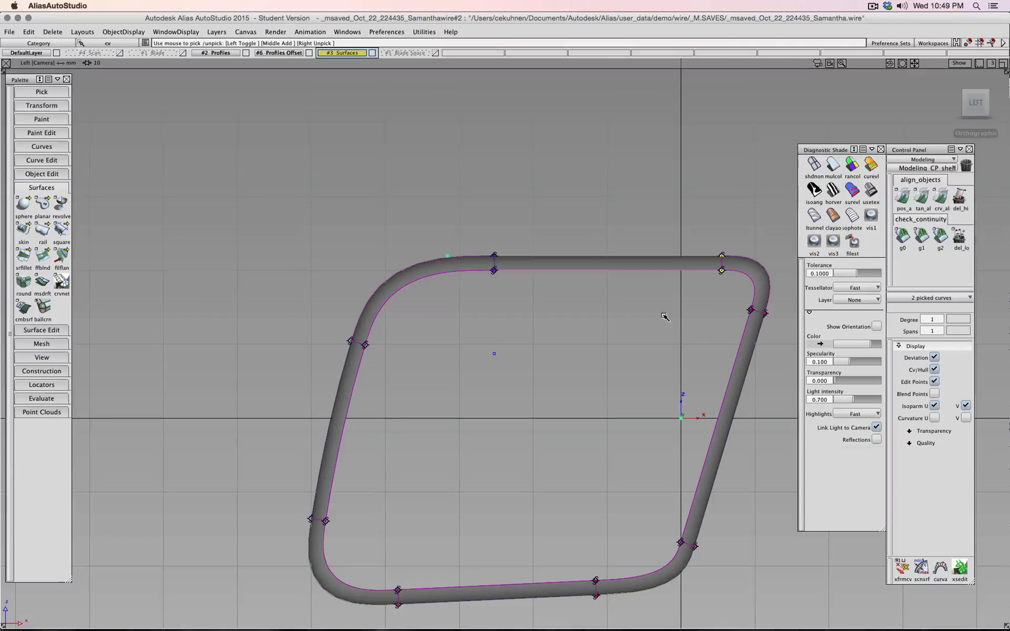
{"action": "left_click_drag", "start_coordinate": [664, 316], "coordinate": [504, 397], "text": "alt+shift"}
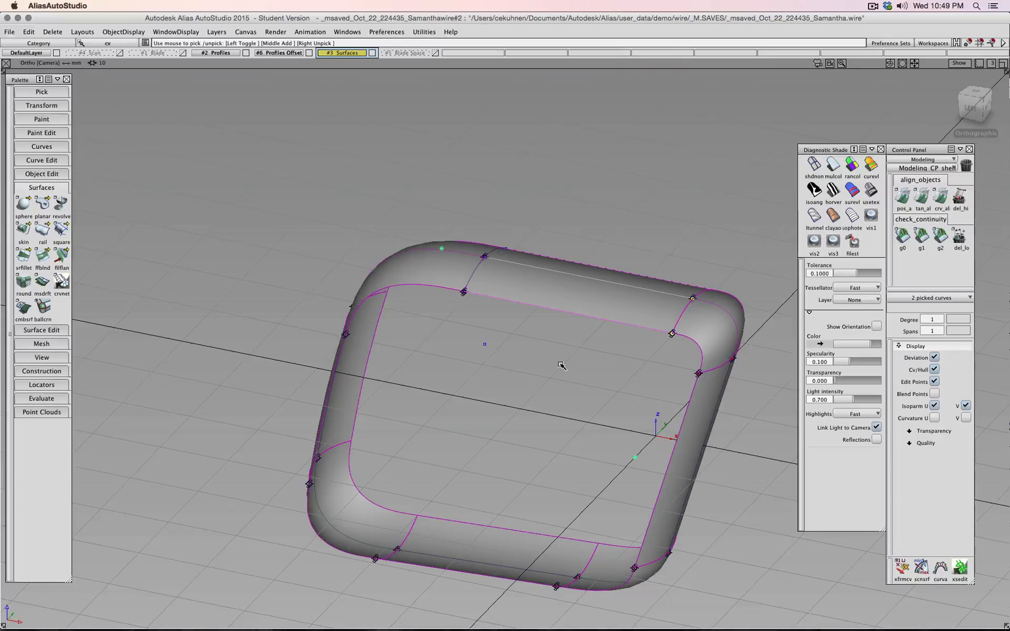
{"action": "middle_click", "coordinate": [582, 423], "text": "ctrl+shift"}
{"action": "middle_click_drag", "start_coordinate": [583, 423], "coordinate": [585, 394], "text": "ctrl+shift"}
{"action": "left_click_drag", "start_coordinate": [603, 373], "coordinate": [589, 371]}
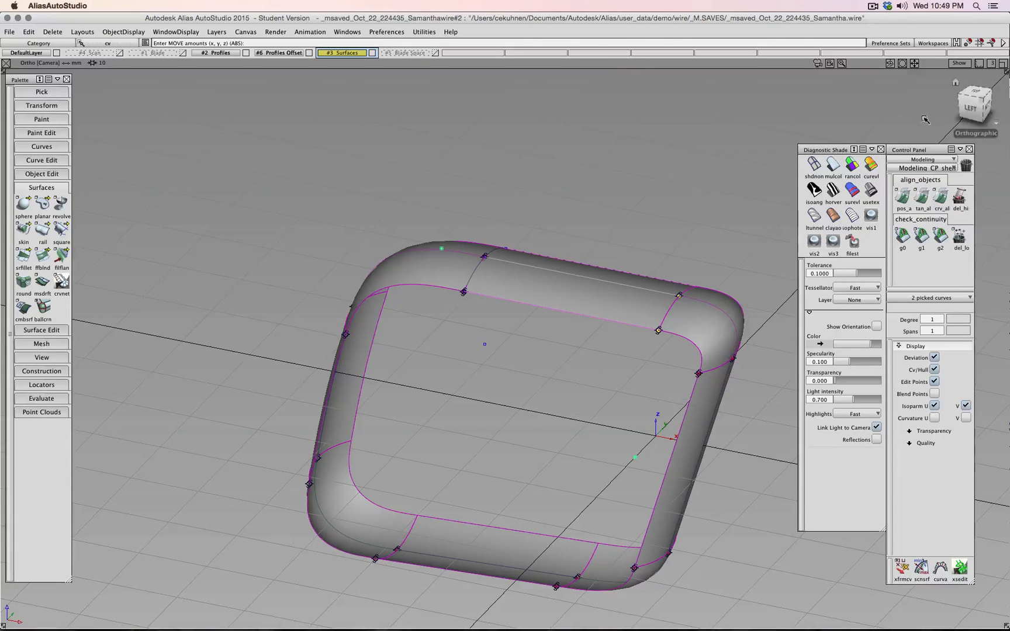
- With the #4 Scan layer shown, lower both curves' corner CVs by about 0.66
{"action": "left_click", "coordinate": [968, 109]}
{"action": "right_click_drag", "start_coordinate": [517, 382], "coordinate": [664, 355], "text": "alt+shift"}
{"action": "left_click_drag", "start_coordinate": [664, 354], "coordinate": [682, 385], "text": "ctrl+shift"}
{"action": "left_click_drag", "start_coordinate": [629, 435], "coordinate": [557, 485]}
{"action": "left_click", "coordinate": [119, 52]}
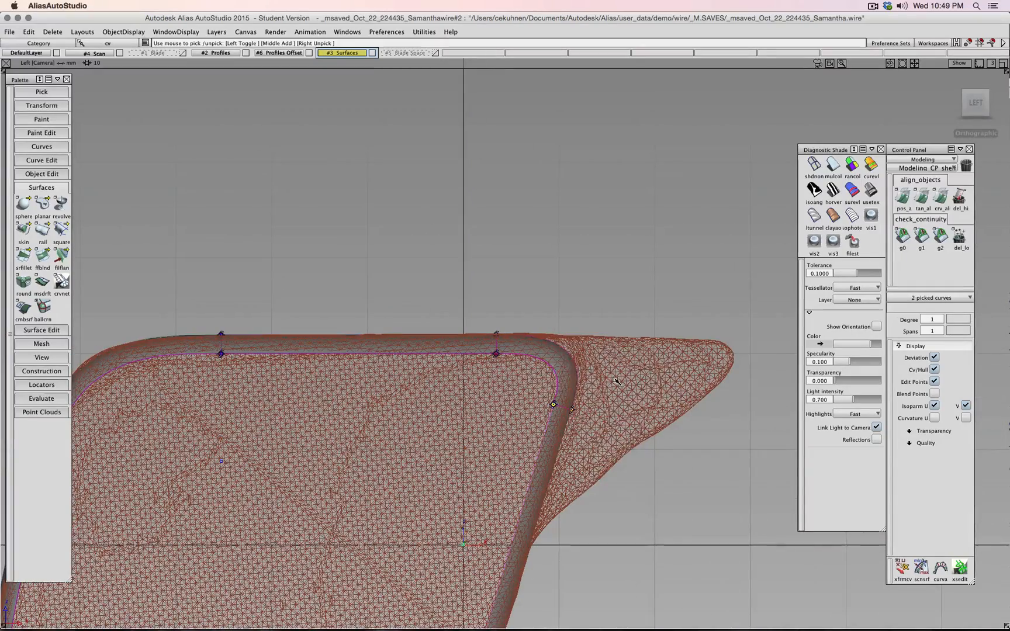
{"action": "left_click_drag", "start_coordinate": [612, 375], "coordinate": [611, 381], "text": "ctrl+shift"}
- Deselect the CVs, hide the Scan layer and return to an angled view of the tube
{"action": "scroll", "coordinate": [494, 288], "scroll_direction": "down", "scroll_amount": 5}
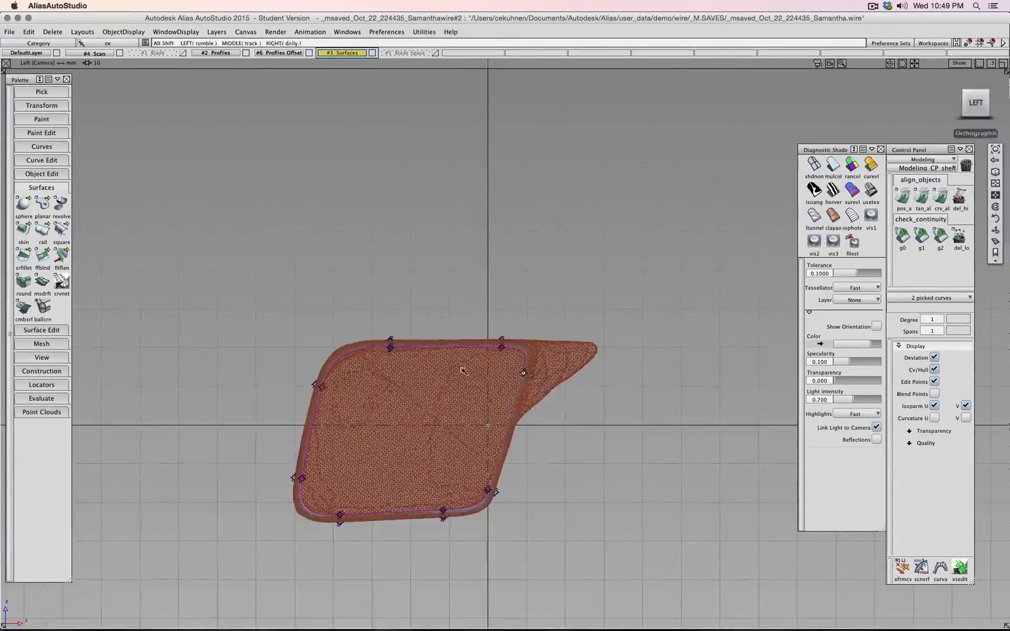
{"action": "scroll", "coordinate": [488, 273], "scroll_direction": "up", "scroll_amount": 5}
{"action": "left_click_drag", "start_coordinate": [487, 298], "coordinate": [468, 304], "text": "ctrl+shift"}
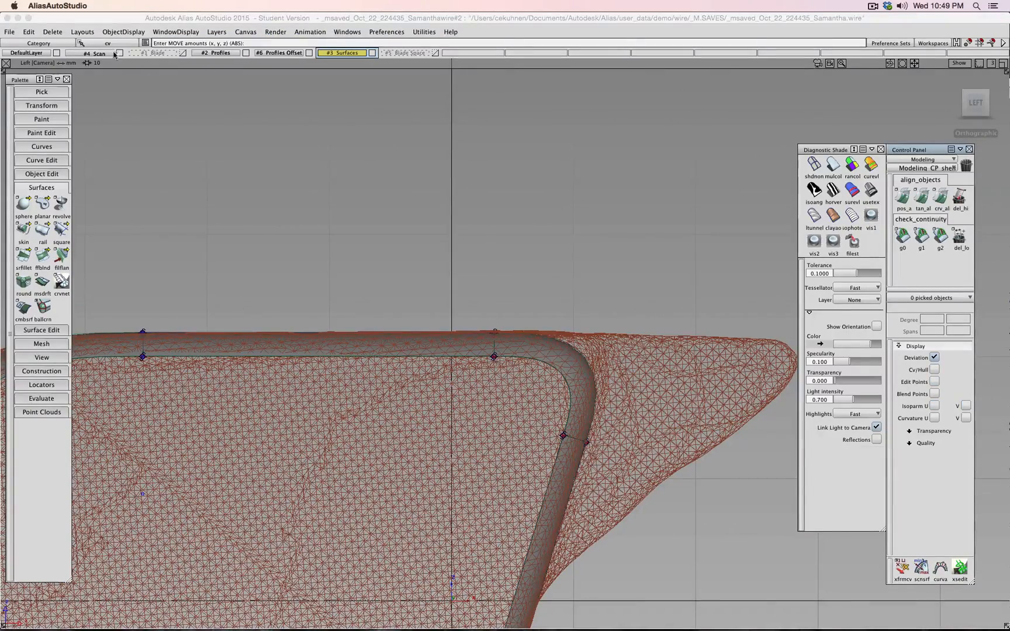
{"action": "left_click", "coordinate": [119, 53]}
{"action": "scroll", "coordinate": [460, 318], "scroll_direction": "down", "scroll_amount": 5}
{"action": "left_click_drag", "start_coordinate": [490, 341], "coordinate": [493, 383], "text": "alt+shift"}
{"action": "middle_click_drag", "start_coordinate": [510, 354], "coordinate": [576, 321], "text": "alt+shift"}
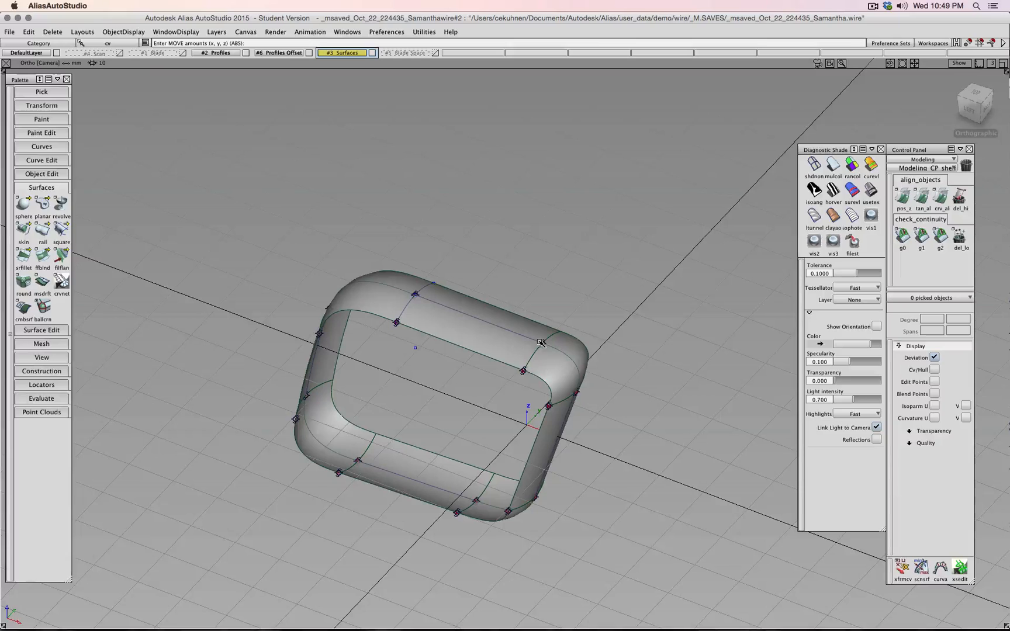
- Turn off symmetry for the Profiles Offset layer
{"action": "left_click_drag", "start_coordinate": [524, 371], "coordinate": [480, 364], "text": "alt+shift"}
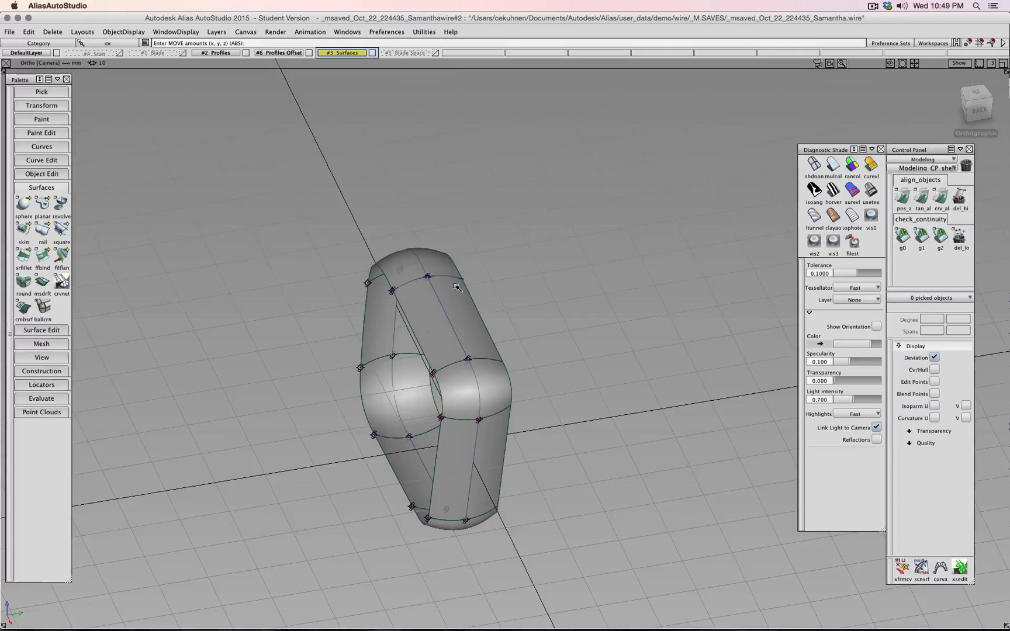
{"action": "right_click", "coordinate": [274, 54]}
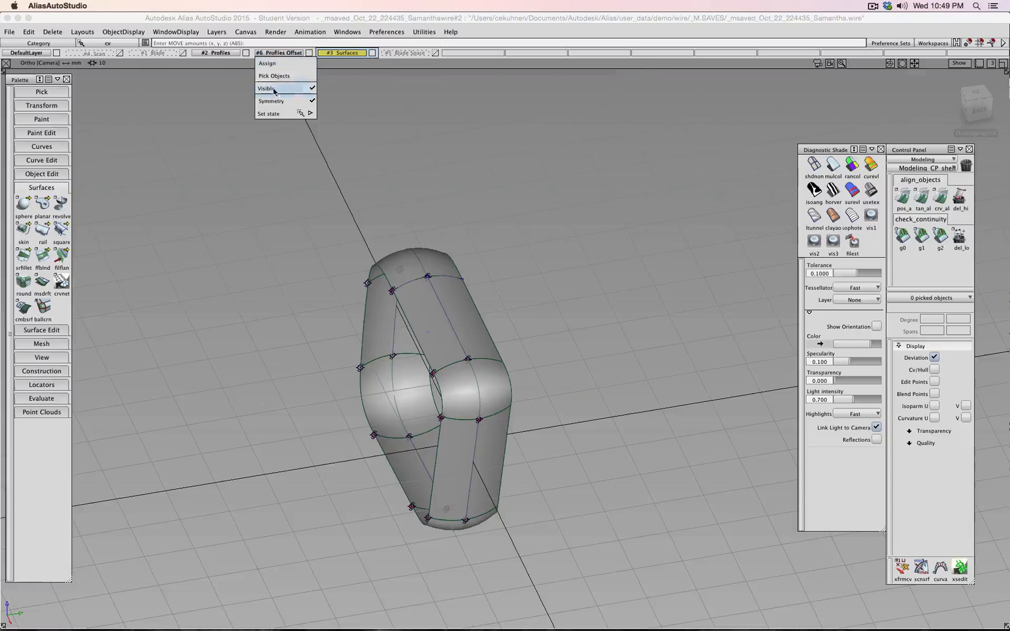
{"action": "left_click", "coordinate": [278, 102]}
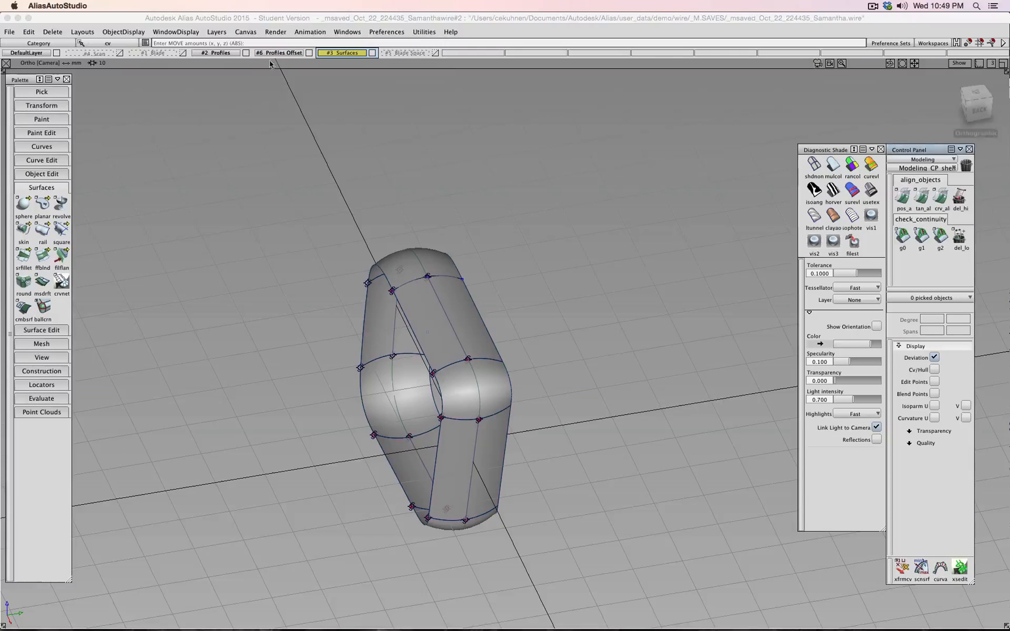
{"action": "right_click", "coordinate": [274, 54]}
{"action": "left_click", "coordinate": [280, 121]}
- Pick and delete all eight old tube surfaces
{"action": "left_click_drag", "start_coordinate": [321, 286], "coordinate": [526, 273], "text": "alt+shift"}
{"action": "left_click_drag", "start_coordinate": [525, 273], "coordinate": [526, 297], "text": "ctrl+shift"}
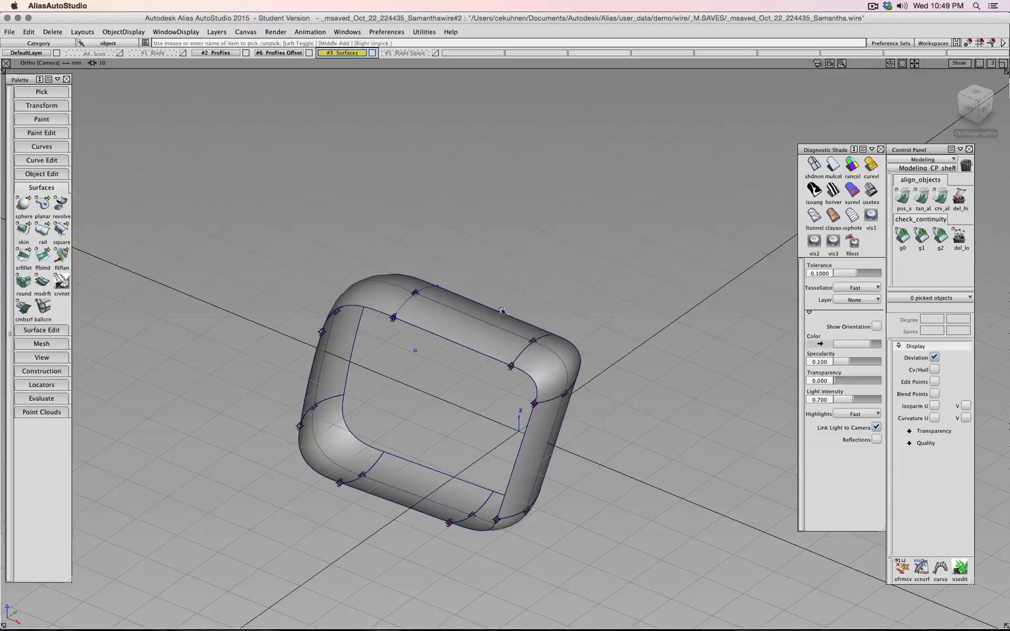
{"action": "left_click", "coordinate": [453, 333]}
{"action": "key", "text": "Delete"}
{"action": "left_click", "coordinate": [453, 335]}
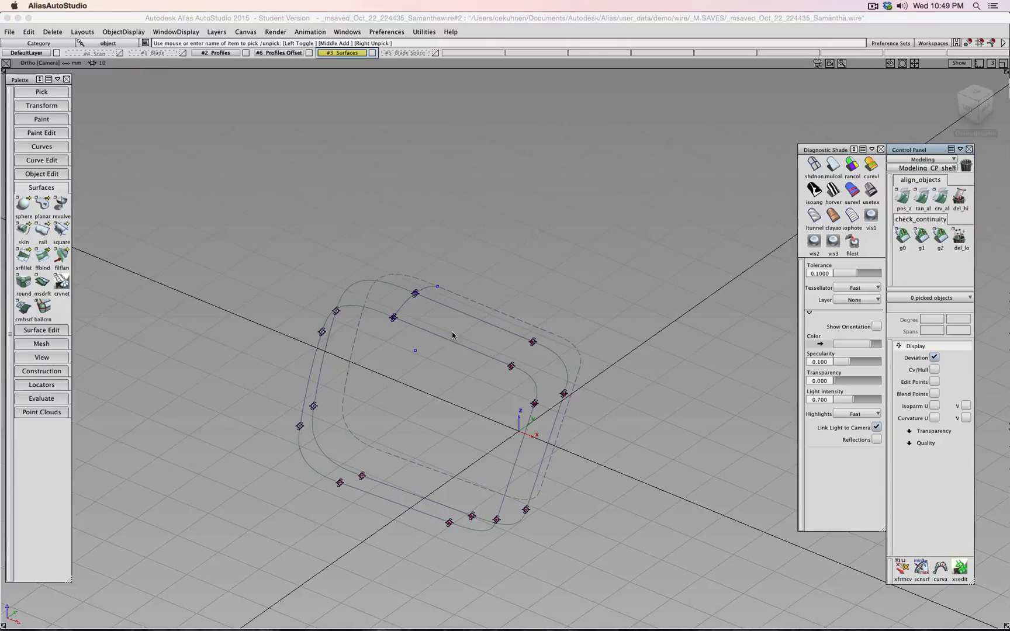
- Skin new tube surfaces through the two front profile sets and the dashed set, shaded grey
{"action": "left_click", "coordinate": [23, 229]}
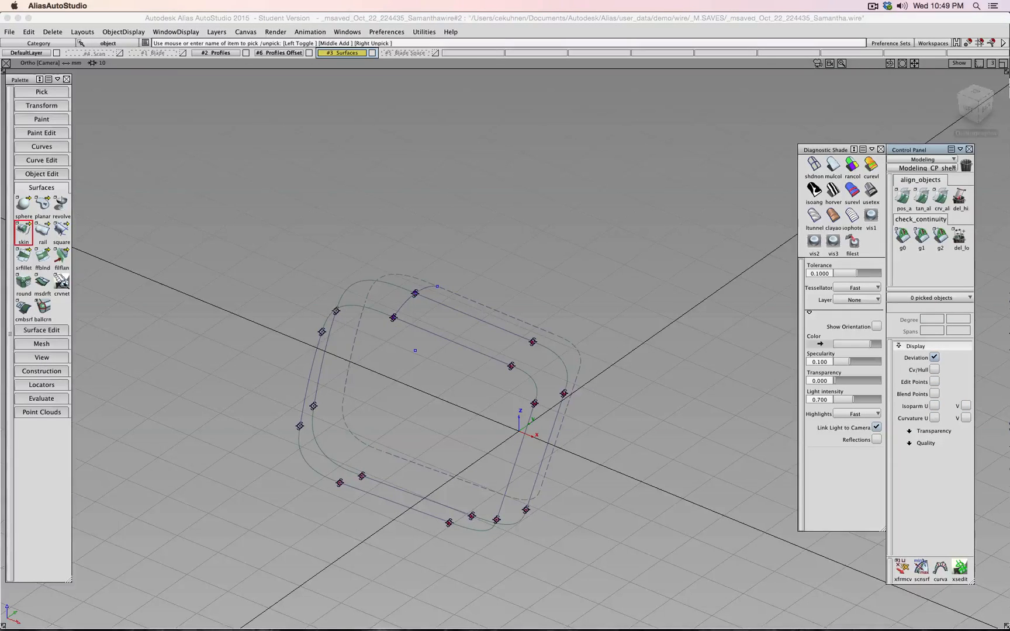
{"action": "left_click", "coordinate": [309, 380]}
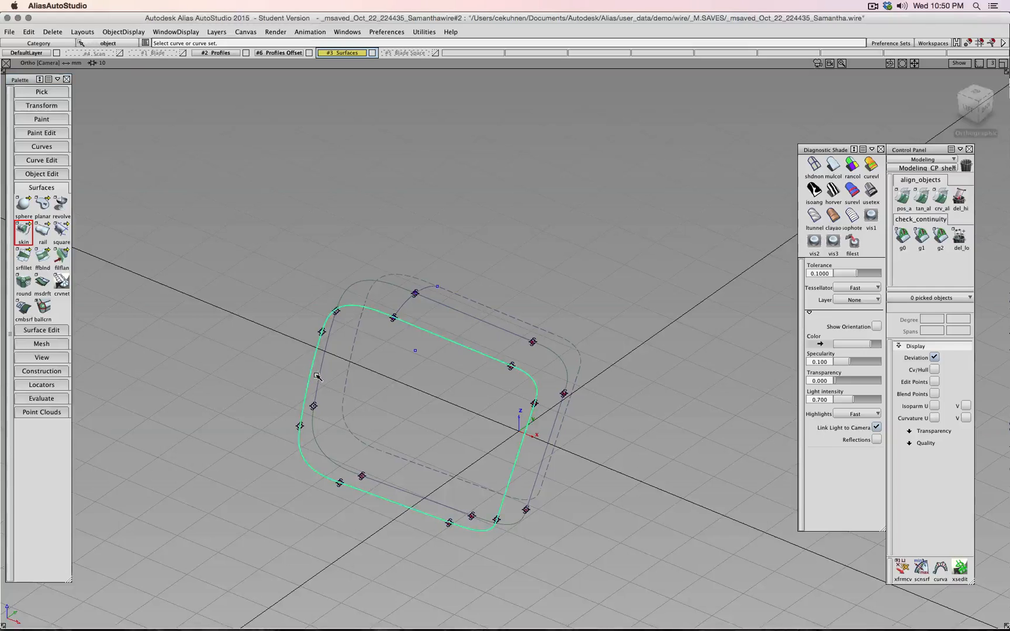
{"action": "left_click", "coordinate": [319, 377]}
{"action": "left_click", "coordinate": [349, 372]}
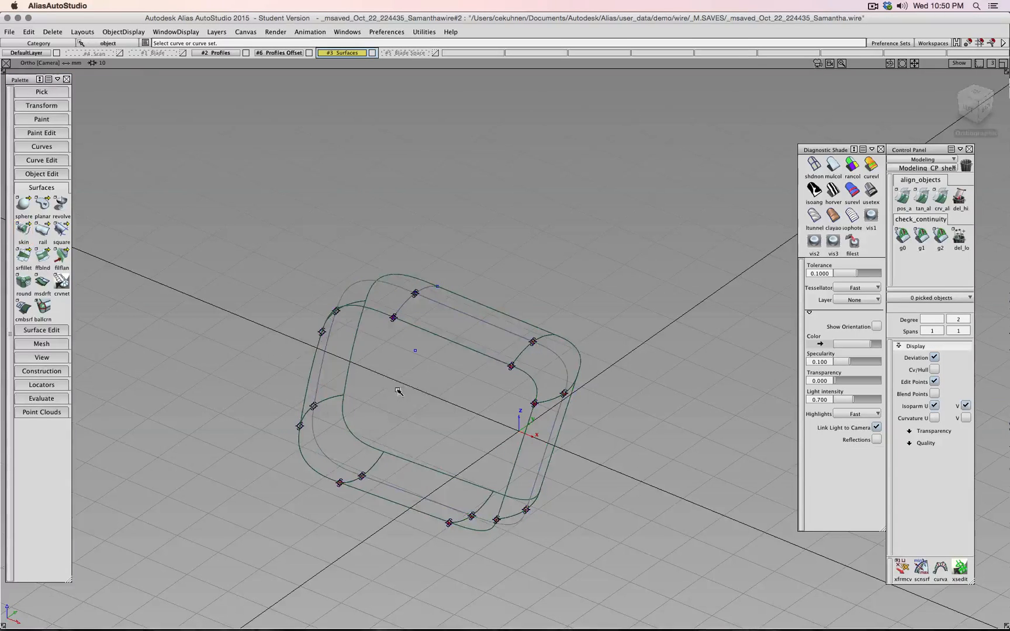
{"action": "left_click", "coordinate": [833, 166]}
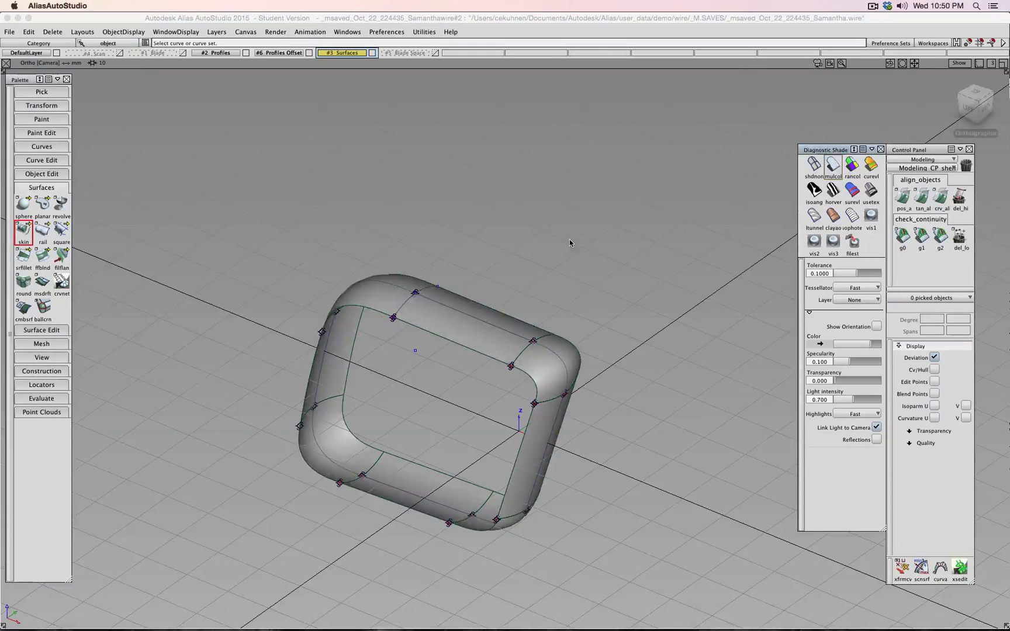
{"action": "left_click", "coordinate": [123, 31]}
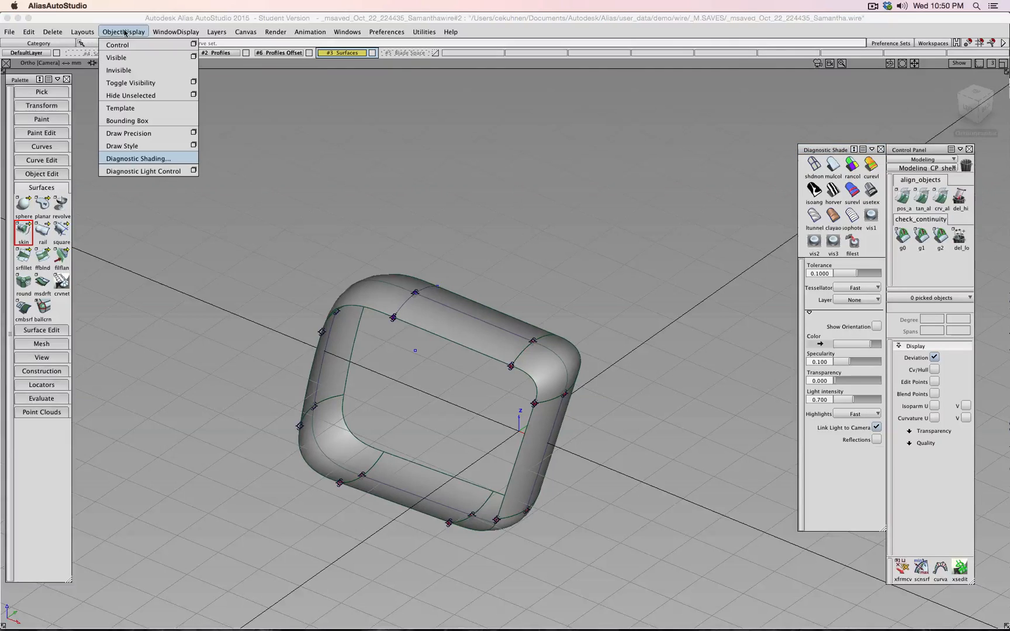
- Make the hidden cutting plane visible and shaded, then project the skin#30 isoparm onto it
{"action": "left_click", "coordinate": [130, 57]}
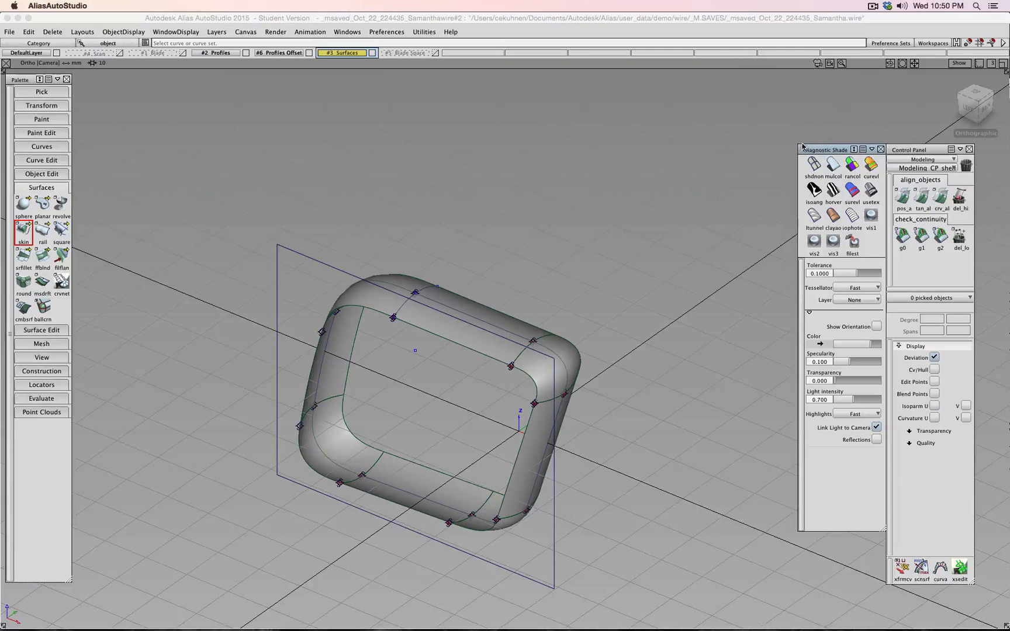
{"action": "left_click", "coordinate": [833, 166]}
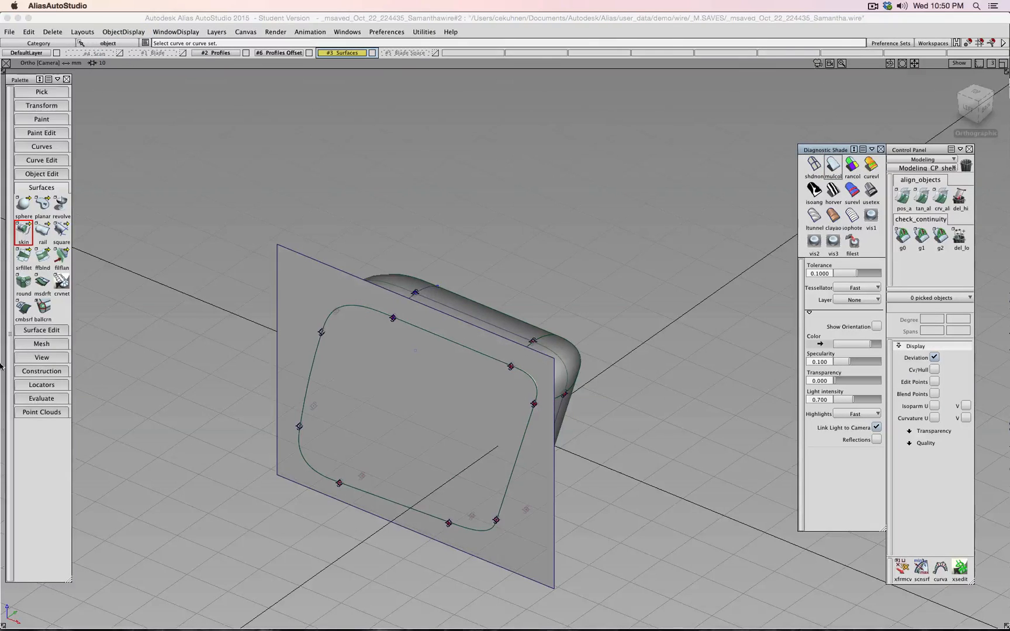
{"action": "left_click", "coordinate": [41, 330]}
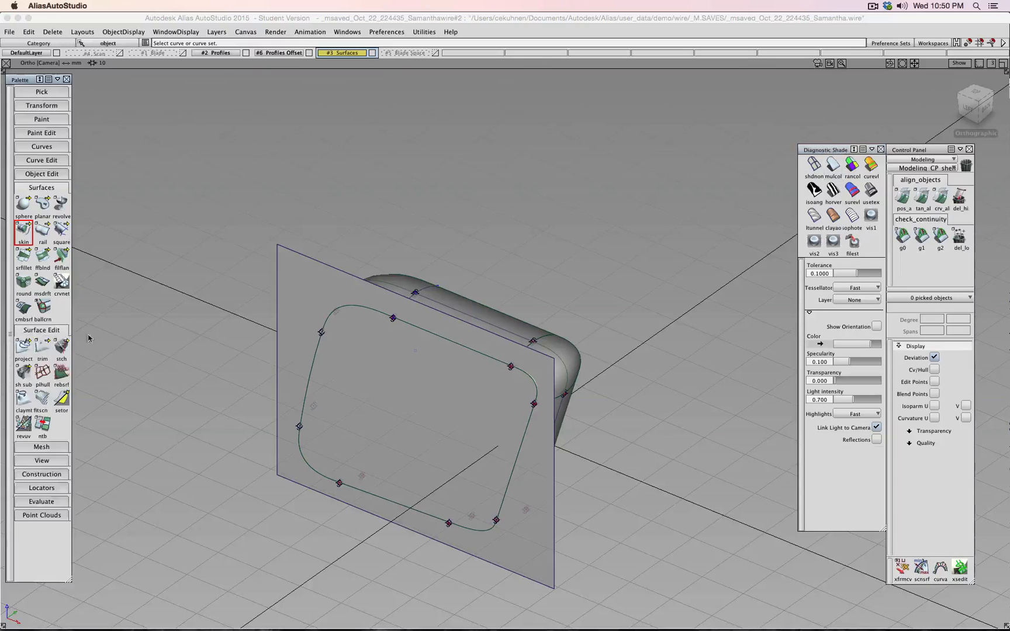
{"action": "left_click", "coordinate": [24, 348]}
{"action": "left_click", "coordinate": [434, 406]}
{"action": "left_click_drag", "start_coordinate": [579, 275], "coordinate": [321, 316], "text": "alt+shift"}
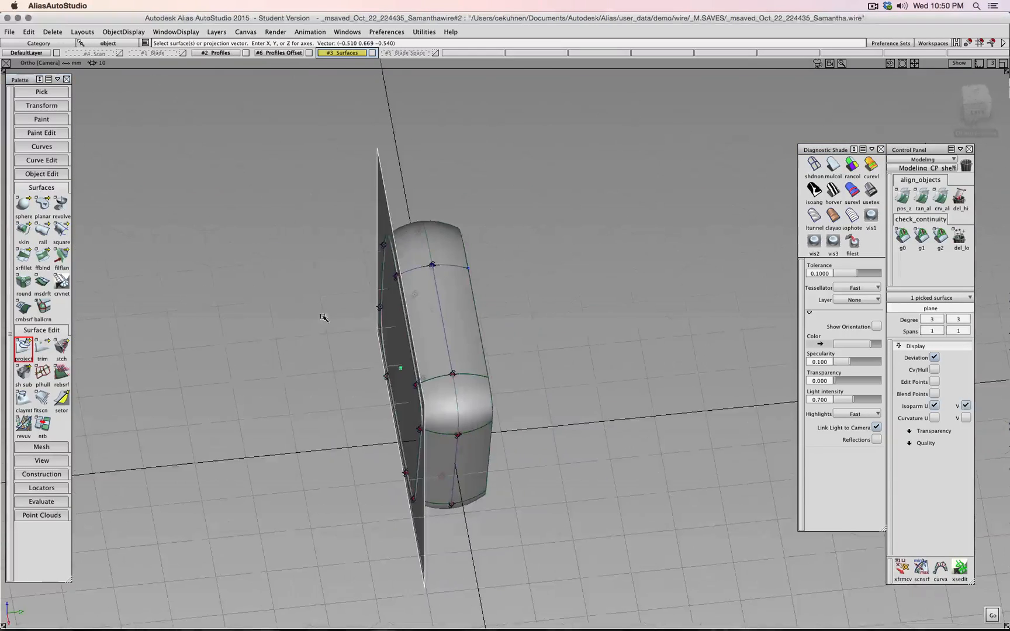
{"action": "key", "text": "space"}
{"action": "left_click", "coordinate": [418, 241]}
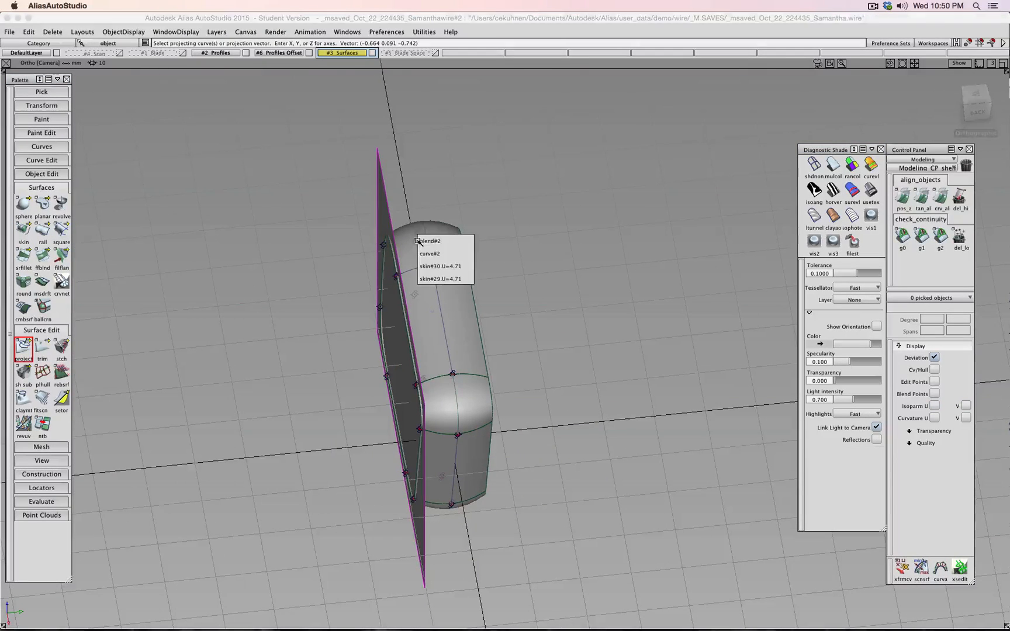
{"action": "left_click", "coordinate": [454, 266]}
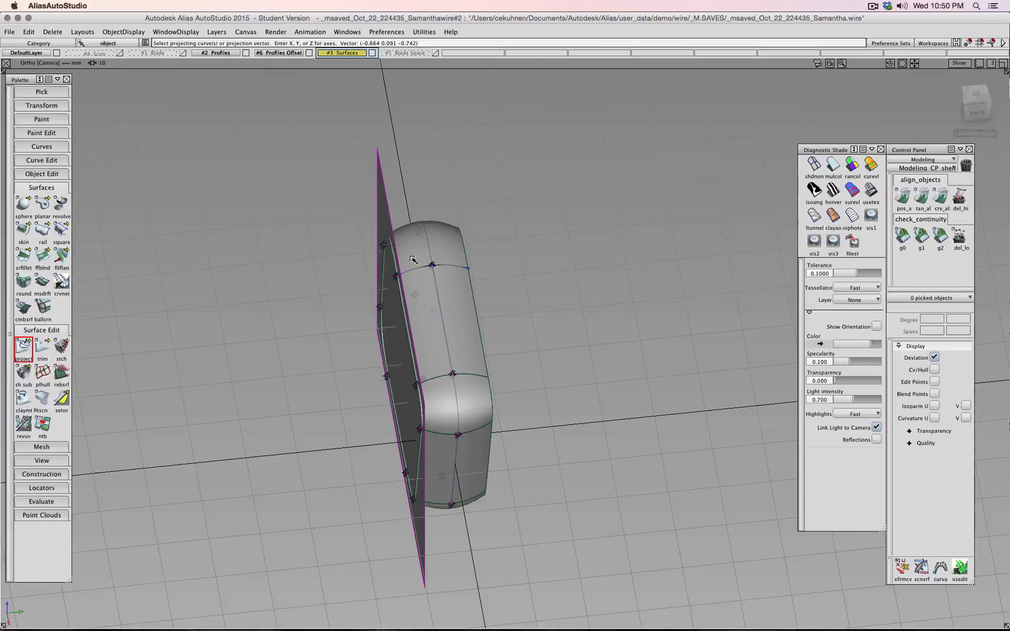
- Intersect the plane with the tube surfaces to create intersection curves across the shell
{"action": "key", "text": "shift+alt"}
{"action": "left_click_drag", "start_coordinate": [514, 470], "coordinate": [374, 345], "text": "alt+shift"}
{"action": "right_click_drag", "start_coordinate": [375, 345], "coordinate": [406, 319], "text": "alt+shift"}
{"action": "left_click_drag", "start_coordinate": [407, 319], "coordinate": [381, 334], "text": "alt+shift"}
{"action": "left_click_drag", "start_coordinate": [24, 351], "coordinate": [63, 351]}
{"action": "left_click", "coordinate": [286, 446]}
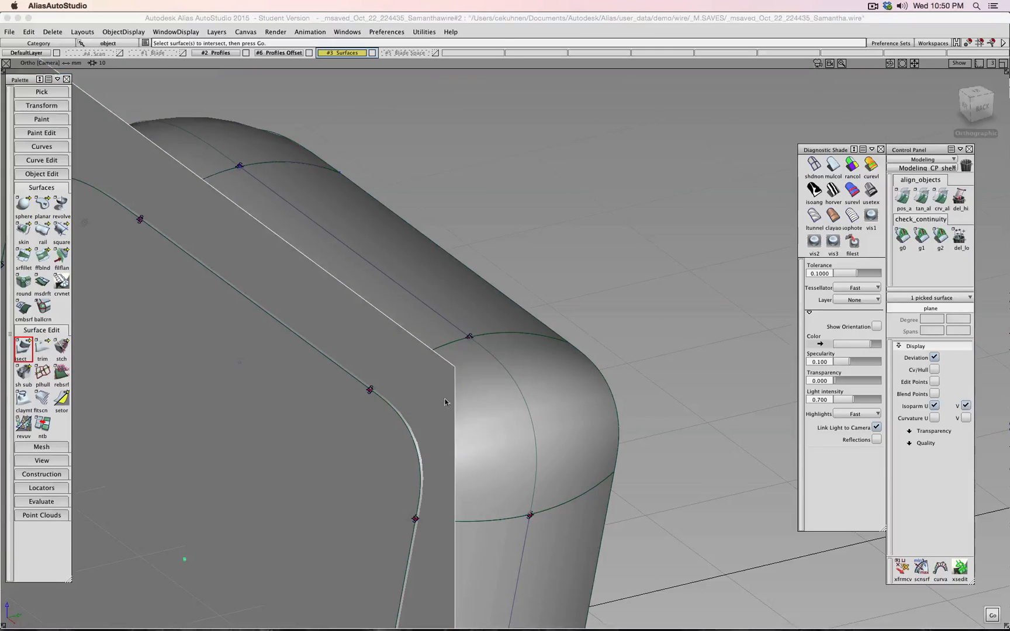
{"action": "key", "text": "space"}
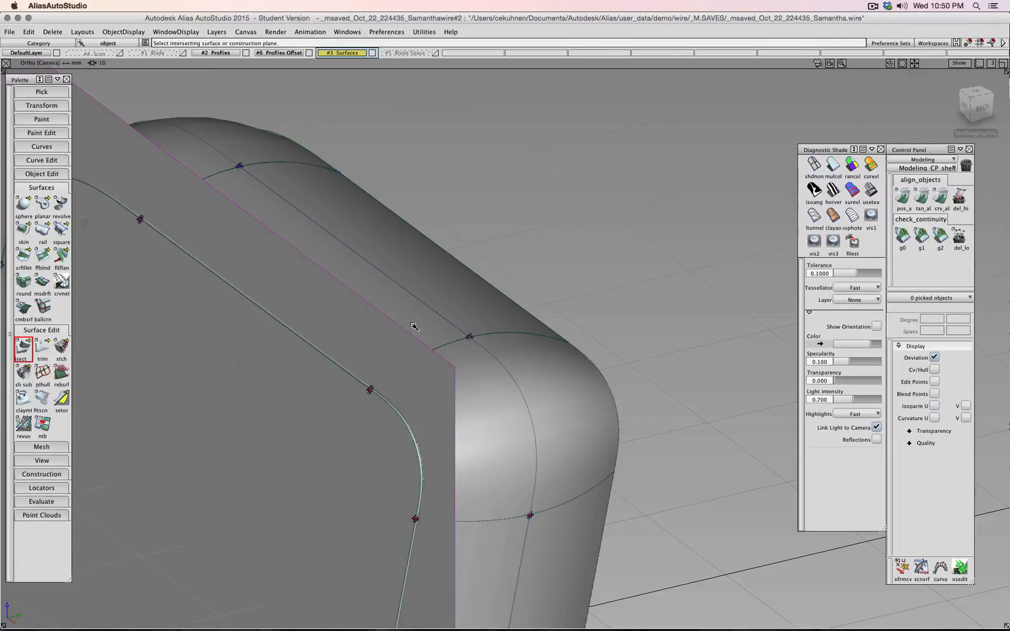
{"action": "left_click_drag", "start_coordinate": [462, 305], "coordinate": [600, 384], "text": "alt+shift"}
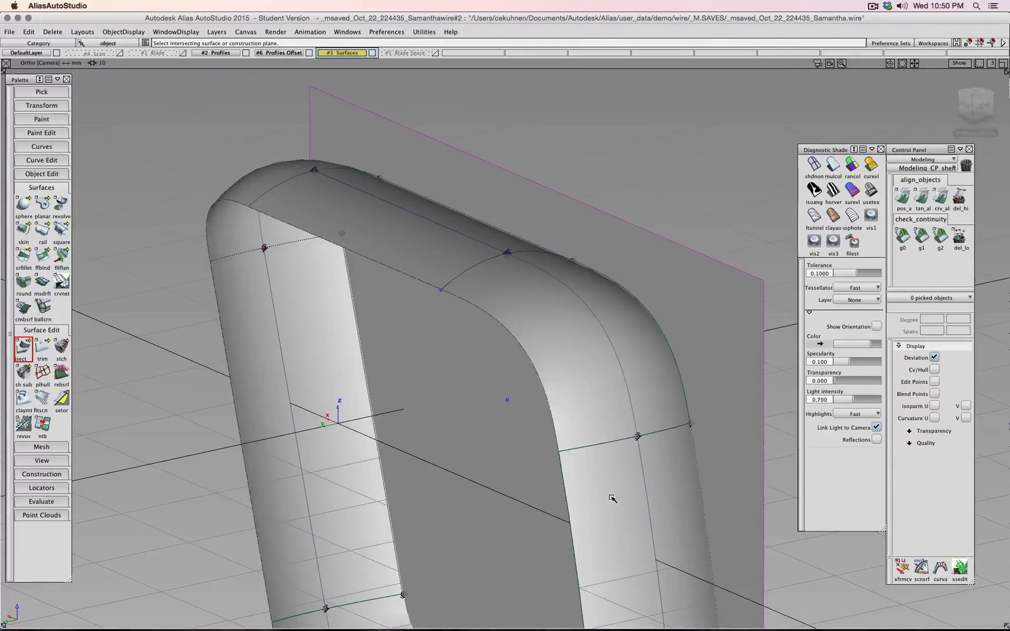
{"action": "left_click_drag", "start_coordinate": [612, 498], "coordinate": [571, 388], "text": "alt+shift"}
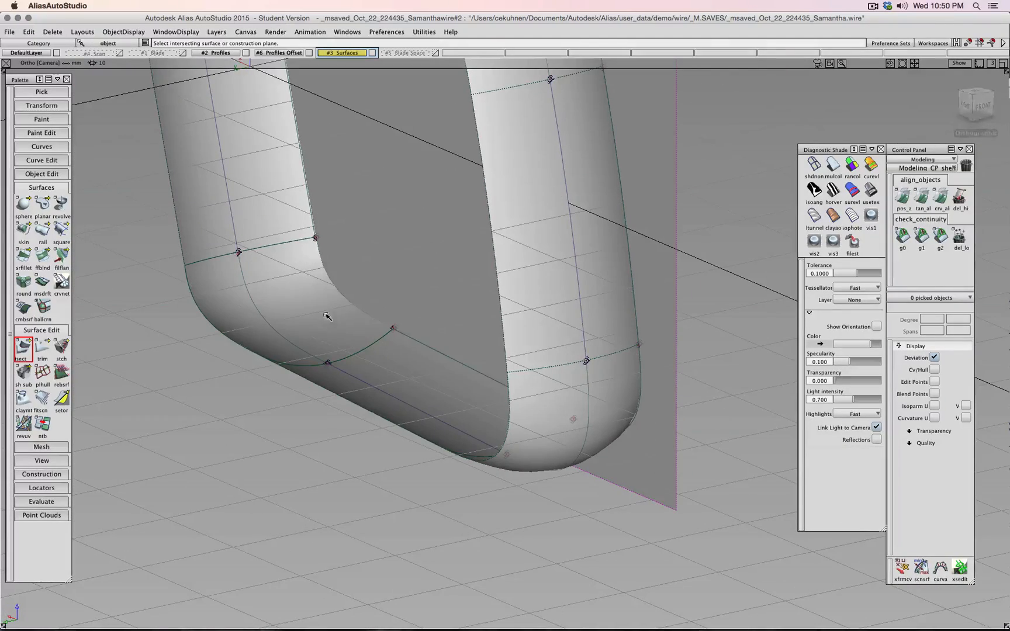
{"action": "left_click_drag", "start_coordinate": [282, 191], "coordinate": [168, 427], "text": "alt+shift"}
- Trim the plane to keep its inner rounded-square region as the cap
{"action": "left_click", "coordinate": [46, 359]}
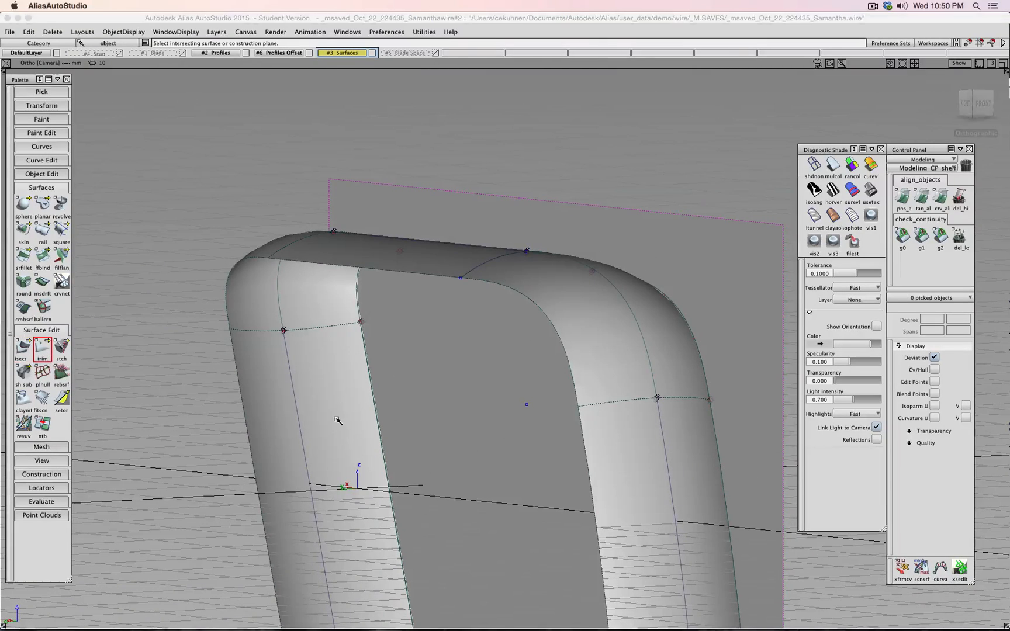
{"action": "left_click", "coordinate": [428, 413]}
{"action": "key", "text": "space"}
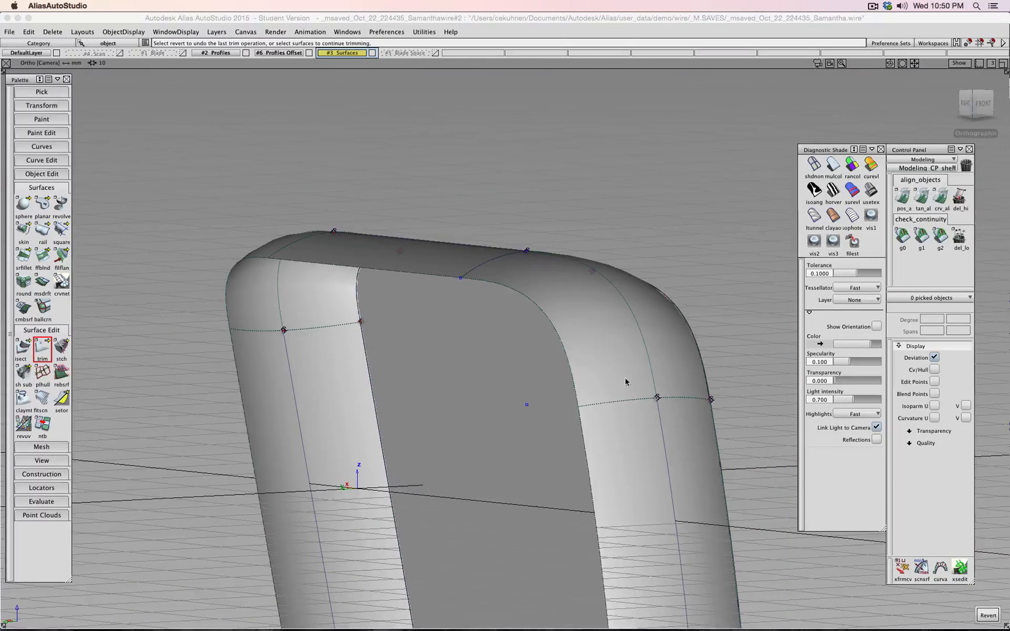
{"action": "left_click_drag", "start_coordinate": [626, 382], "coordinate": [236, 426], "text": "alt+shift"}
- Trim the tube surfaces back to the plane, keeping the marked regions
{"action": "left_click", "coordinate": [363, 364]}
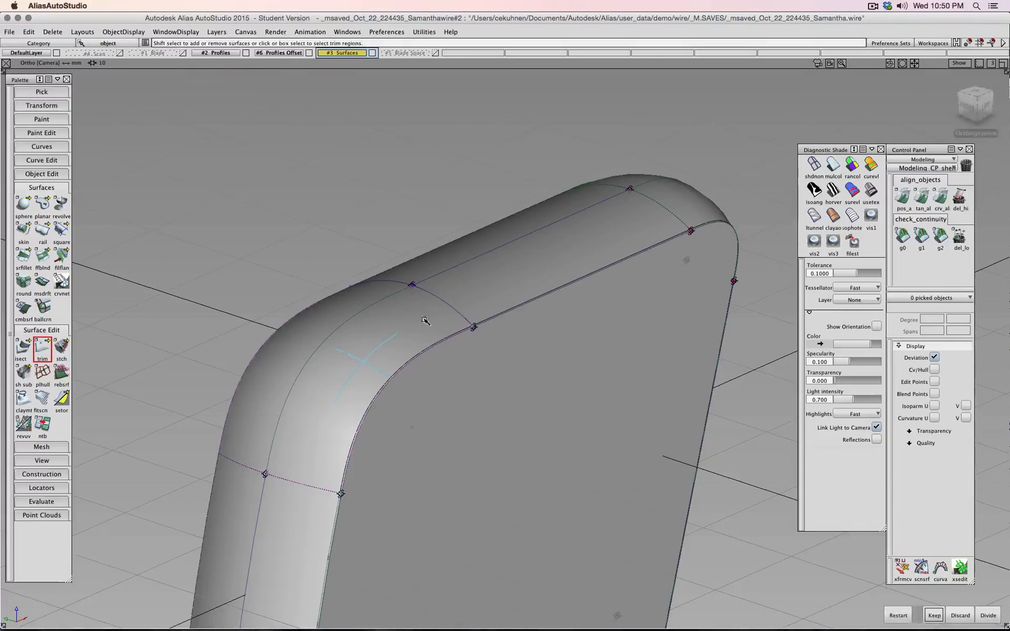
{"action": "left_click_drag", "start_coordinate": [545, 315], "coordinate": [346, 320], "text": "alt+shift"}
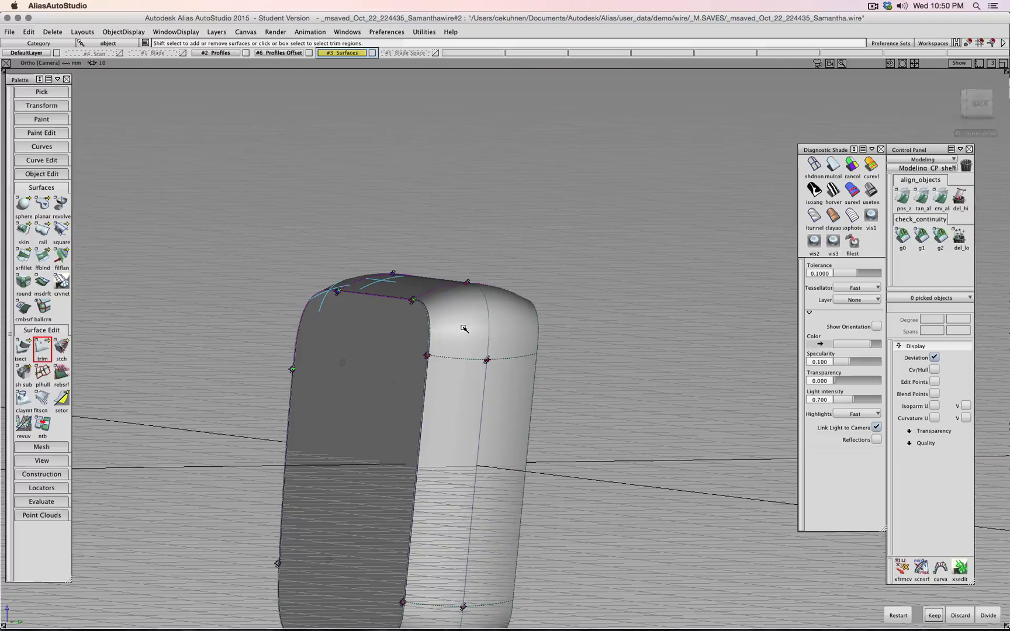
{"action": "left_click_drag", "start_coordinate": [486, 528], "coordinate": [491, 372], "text": "alt+shift"}
{"action": "left_click", "coordinate": [440, 402]}
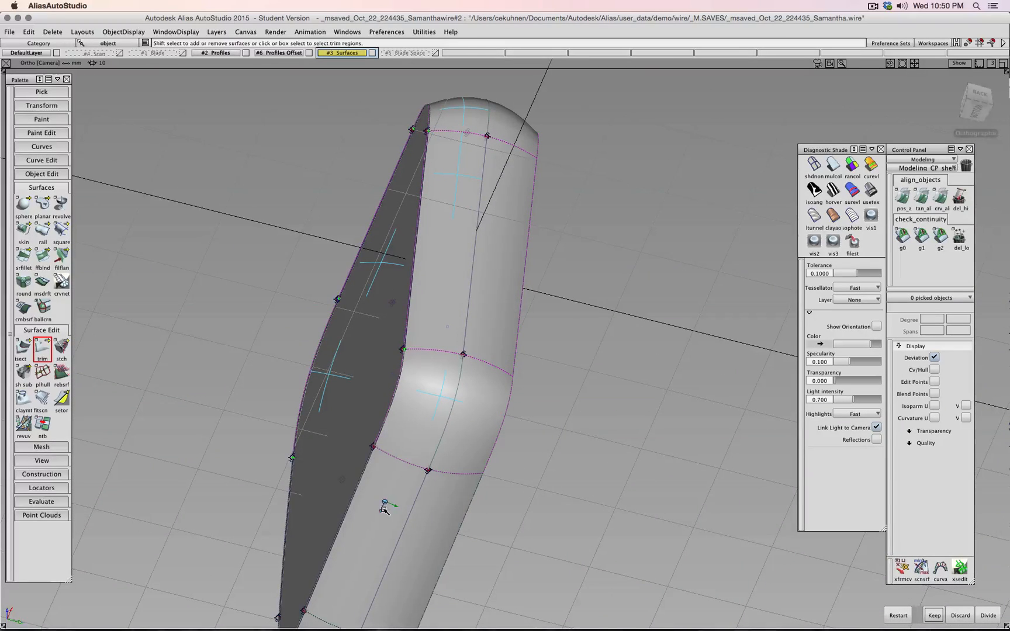
{"action": "left_click_drag", "start_coordinate": [364, 551], "coordinate": [400, 397], "text": "alt+shift"}
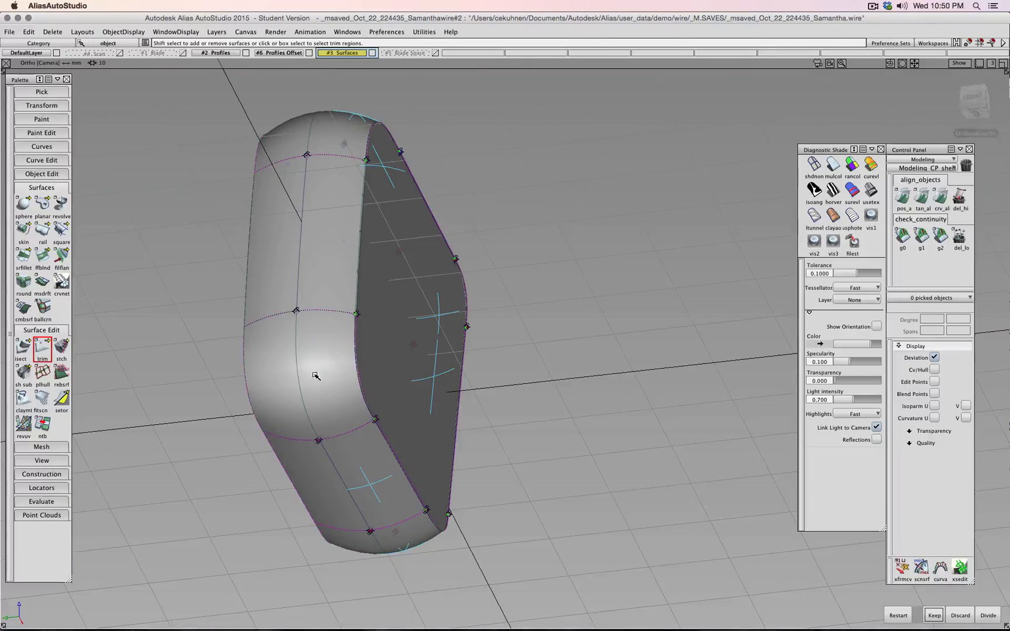
{"action": "left_click_drag", "start_coordinate": [316, 376], "coordinate": [331, 341], "text": "alt+shift"}
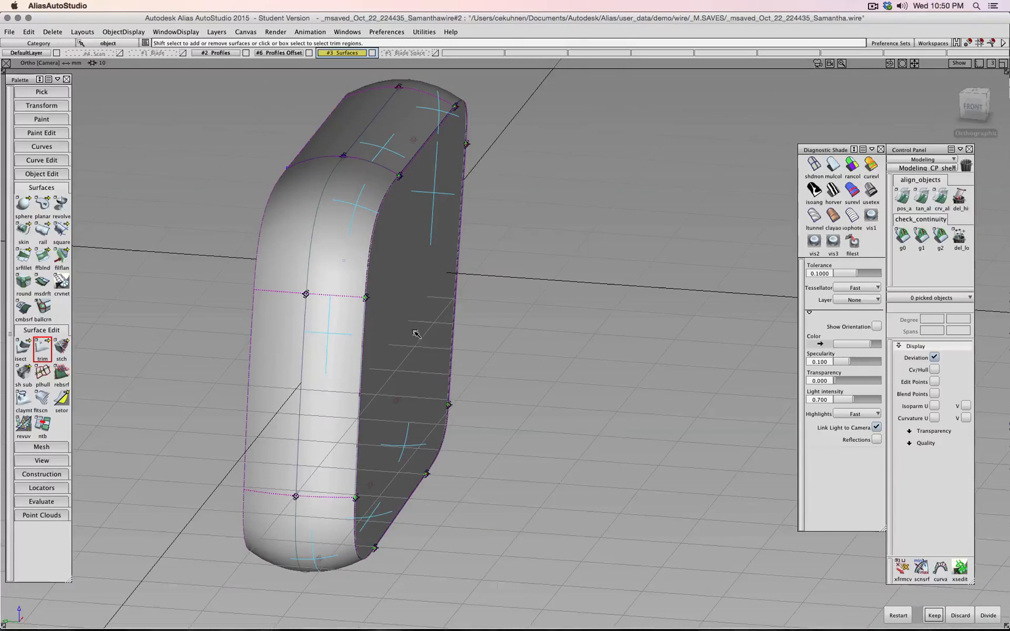
{"action": "key", "text": "space"}
- Hide the #2 Profiles and #6 Profiles Offset layer curves
{"action": "left_click_drag", "start_coordinate": [483, 325], "coordinate": [326, 189], "text": "alt+shift"}
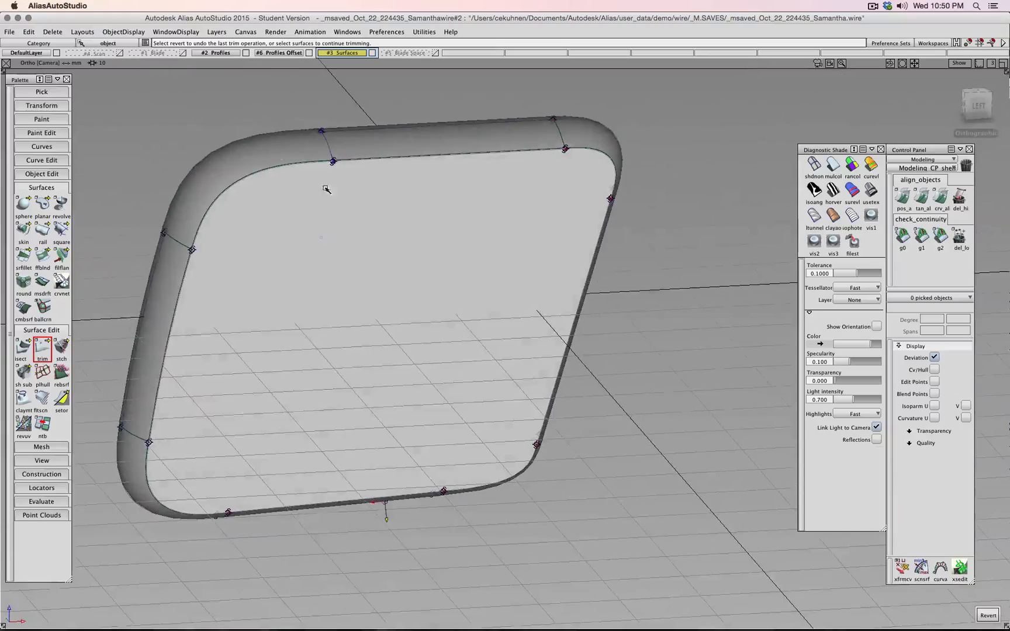
{"action": "left_click", "coordinate": [245, 53]}
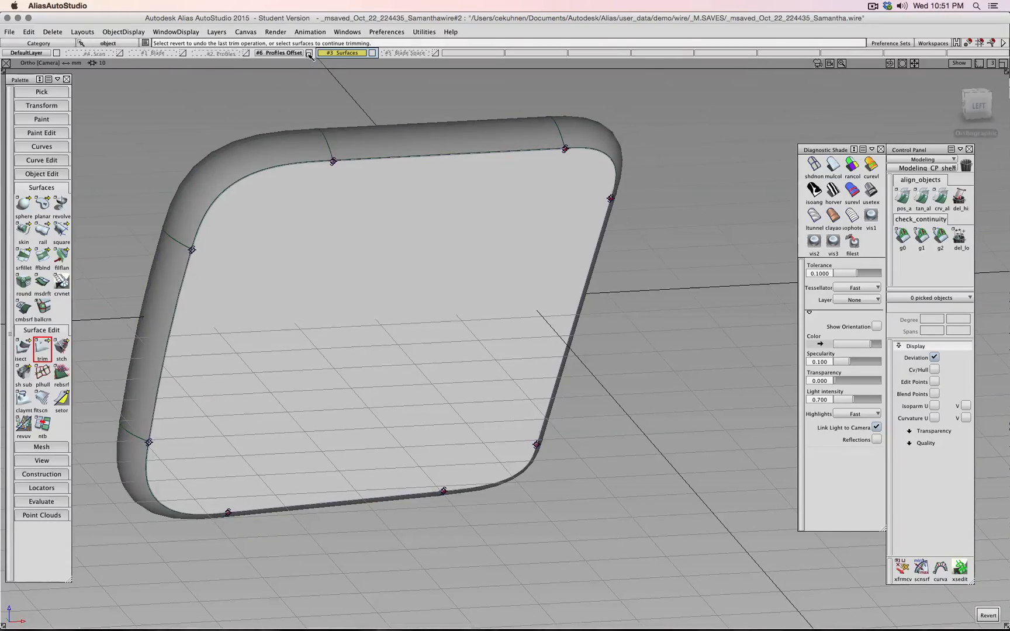
{"action": "left_click", "coordinate": [309, 54]}
{"action": "left_click_drag", "start_coordinate": [699, 289], "coordinate": [600, 288], "text": "alt+shift"}
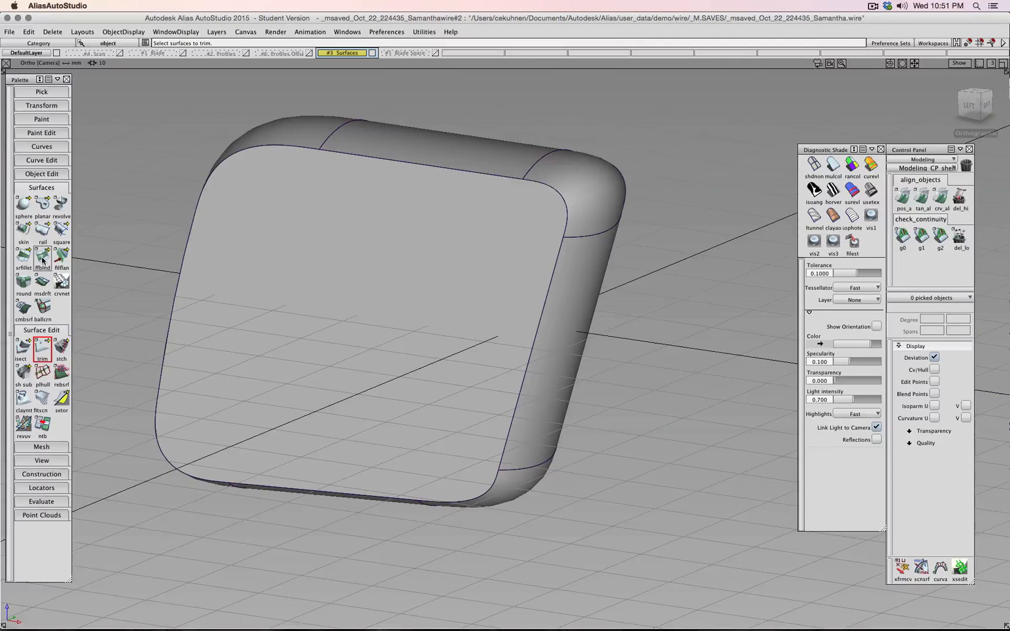
{"action": "left_click", "coordinate": [24, 255]}
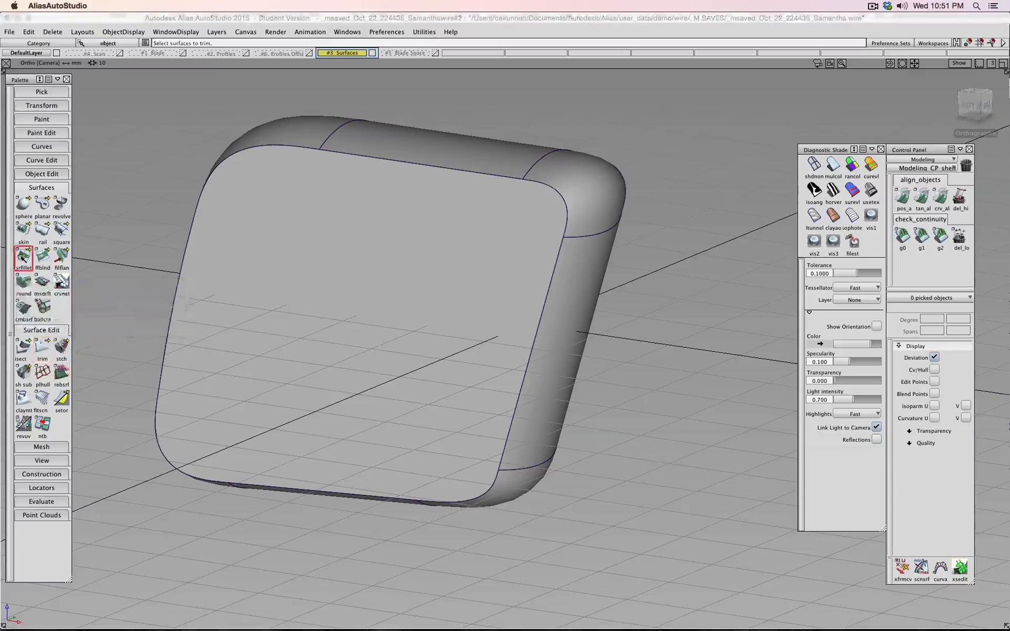
{"action": "left_click", "coordinate": [431, 168]}
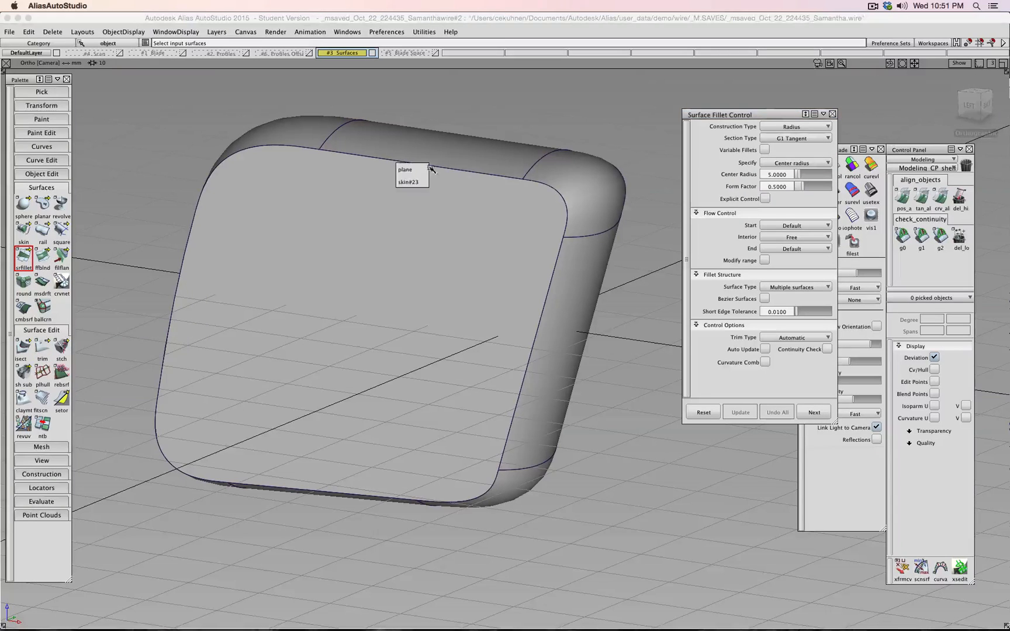
{"action": "left_click", "coordinate": [416, 259]}
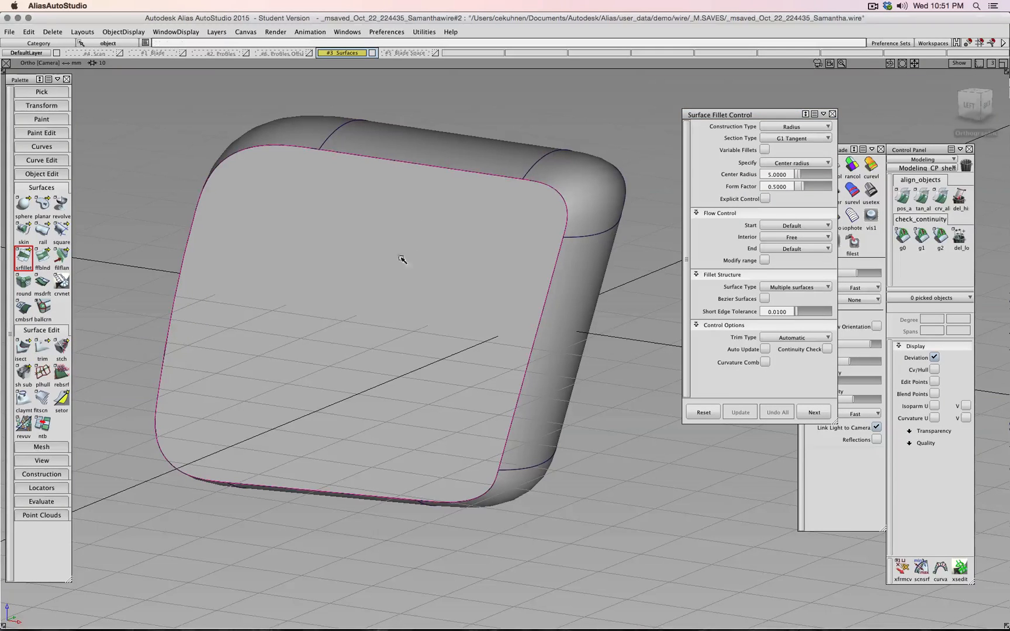
{"action": "left_click", "coordinate": [482, 164]}
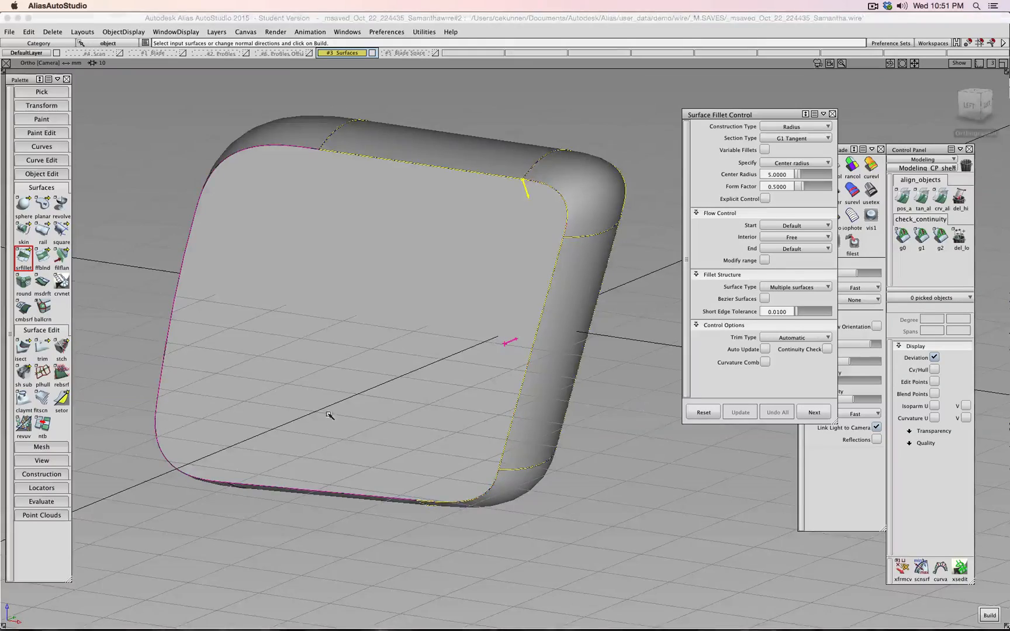
{"action": "left_click_drag", "start_coordinate": [329, 415], "coordinate": [199, 338], "text": "alt+shift"}
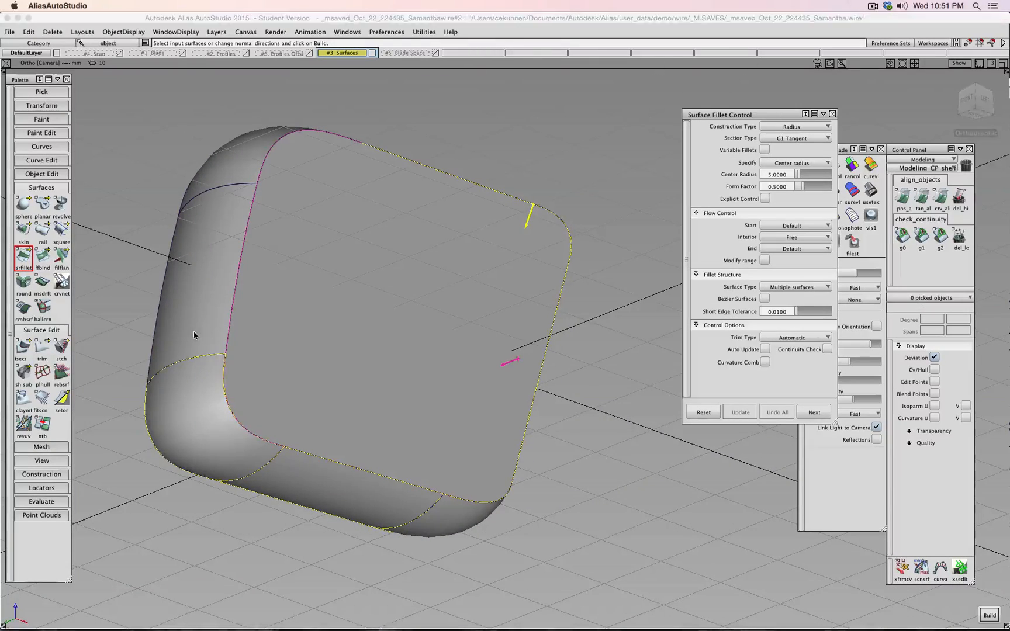
{"action": "left_click_drag", "start_coordinate": [275, 181], "coordinate": [236, 281], "text": "alt+shift"}
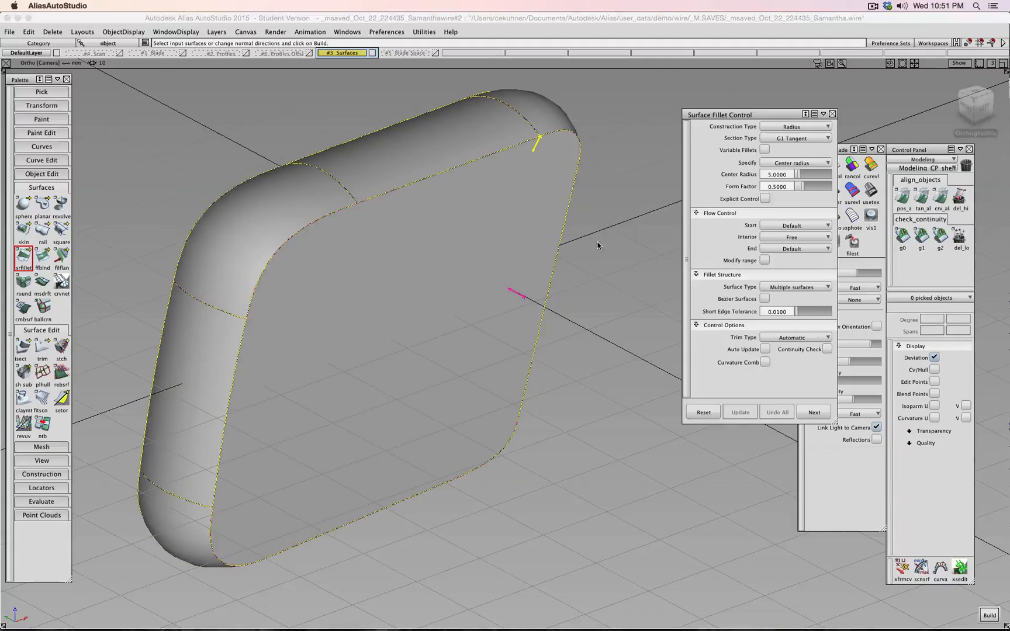
{"action": "left_click_drag", "start_coordinate": [787, 174], "coordinate": [709, 180]}
{"action": "type", "text": "1"}
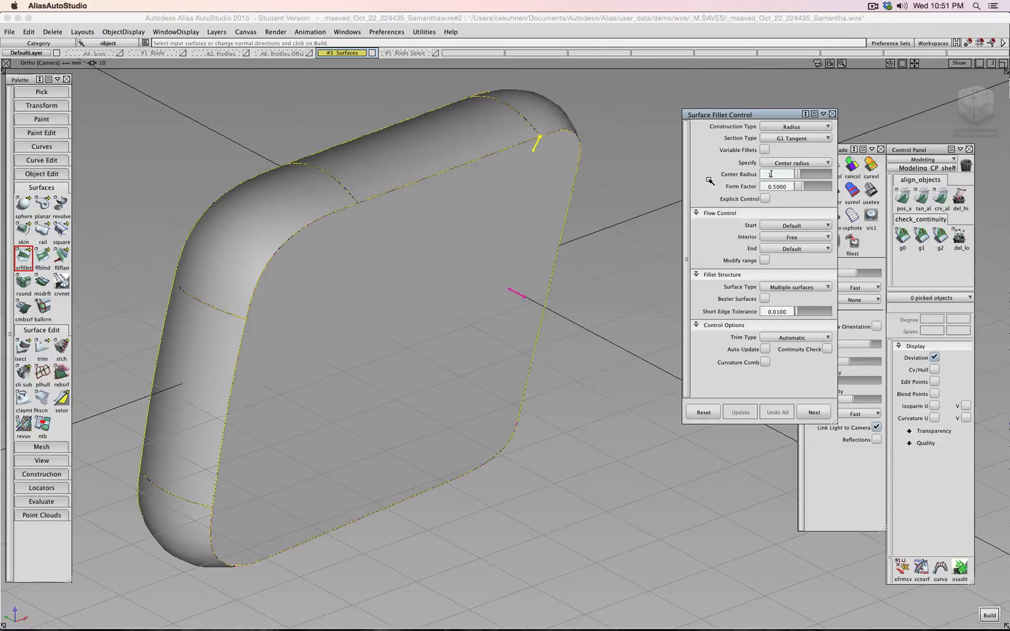
{"action": "key", "text": "Return"}
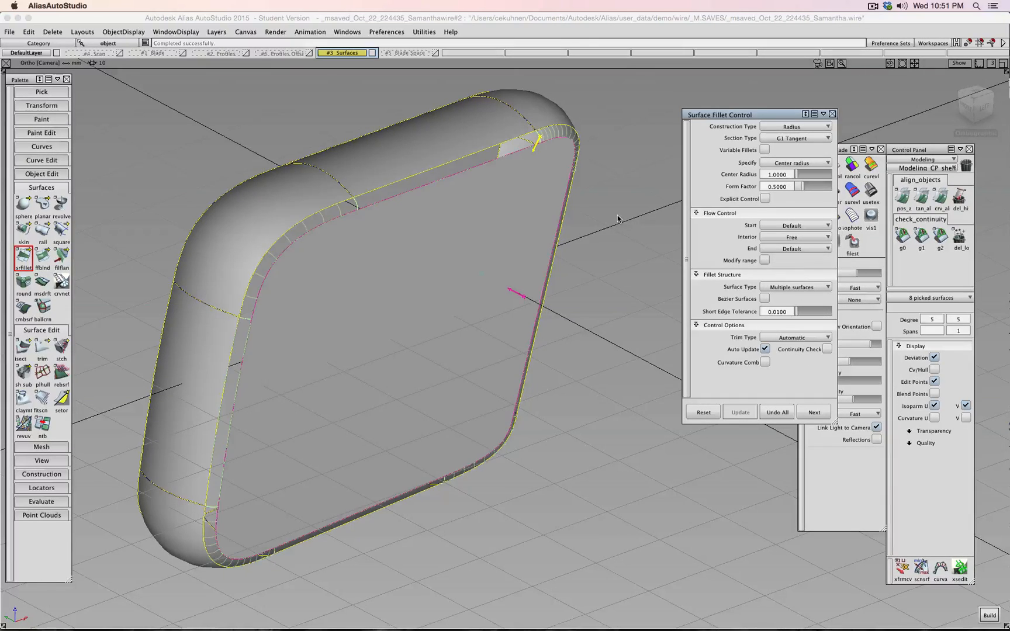
{"action": "left_click_drag", "start_coordinate": [600, 298], "coordinate": [489, 255], "text": "alt+shift"}
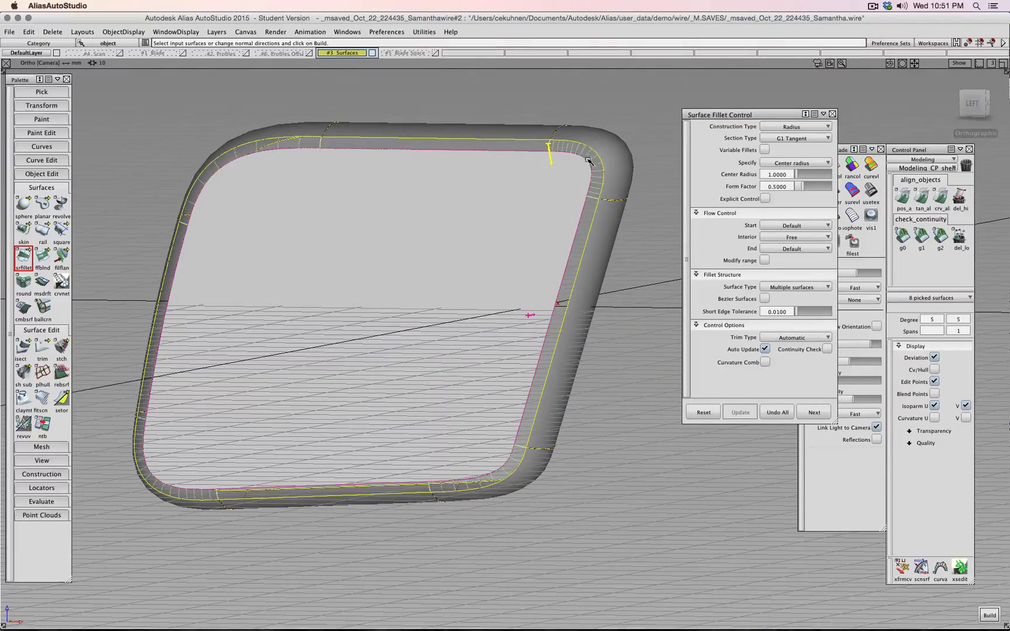
{"action": "left_click_drag", "start_coordinate": [454, 232], "coordinate": [566, 252], "text": "alt+shift"}
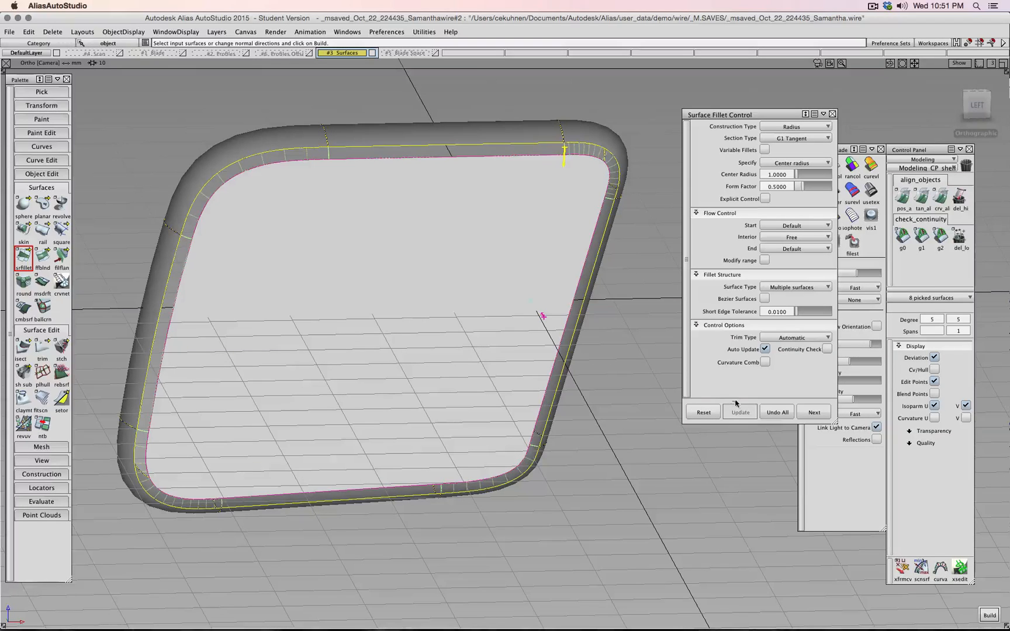
{"action": "left_click", "coordinate": [775, 414]}
{"action": "left_click_drag", "start_coordinate": [634, 382], "coordinate": [529, 334], "text": "alt+shift"}
{"action": "left_click", "coordinate": [661, 332], "text": "ctrl+shift"}
{"action": "mouse_move", "coordinate": [661, 332]}
{"action": "left_mouse_down", "text": "ctrl+shift"}
{"action": "mouse_move", "coordinate": [670, 332]}
{"action": "mouse_move", "coordinate": [648, 332]}
{"action": "left_mouse_up", "text": "ctrl+shift"}
- Pick the flat cap surface and show its CV hull
{"action": "left_click", "coordinate": [490, 310]}
{"action": "left_click_drag", "start_coordinate": [576, 316], "coordinate": [621, 321], "text": "alt+shift"}
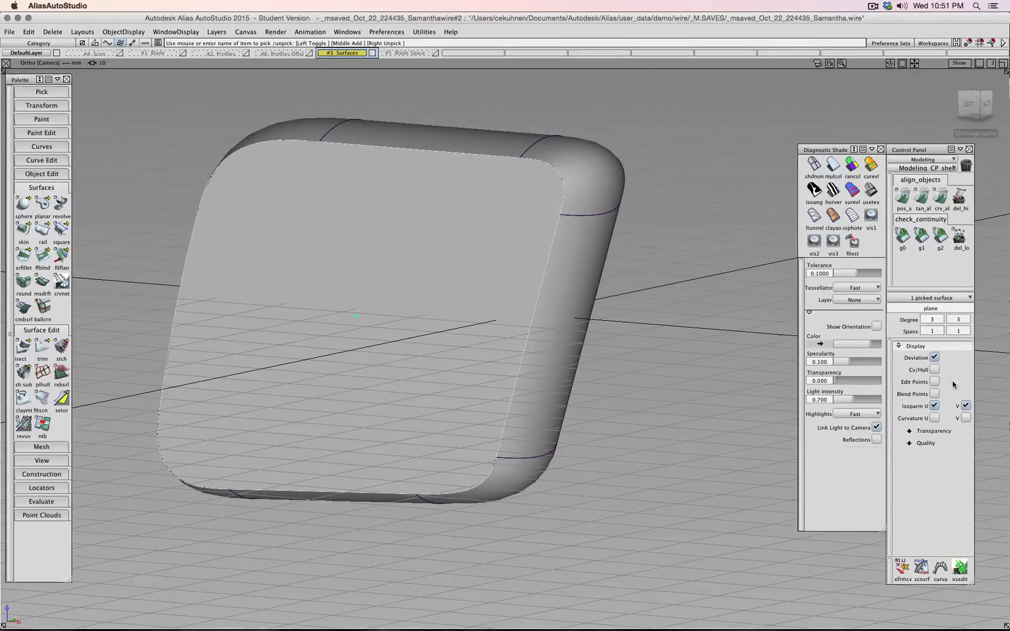
{"action": "left_click", "coordinate": [935, 369]}
{"action": "left_click_drag", "start_coordinate": [681, 337], "coordinate": [577, 359], "text": "alt+shift"}
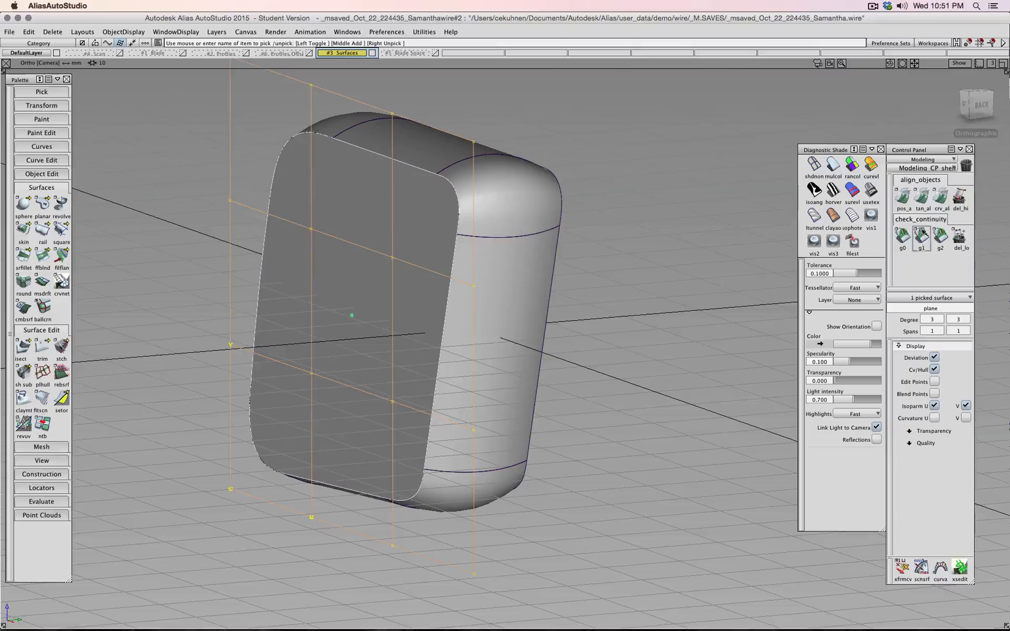
- Run a g0 positional continuity check between the cap's bottom edge and the tube edge
{"action": "left_click", "coordinate": [903, 236]}
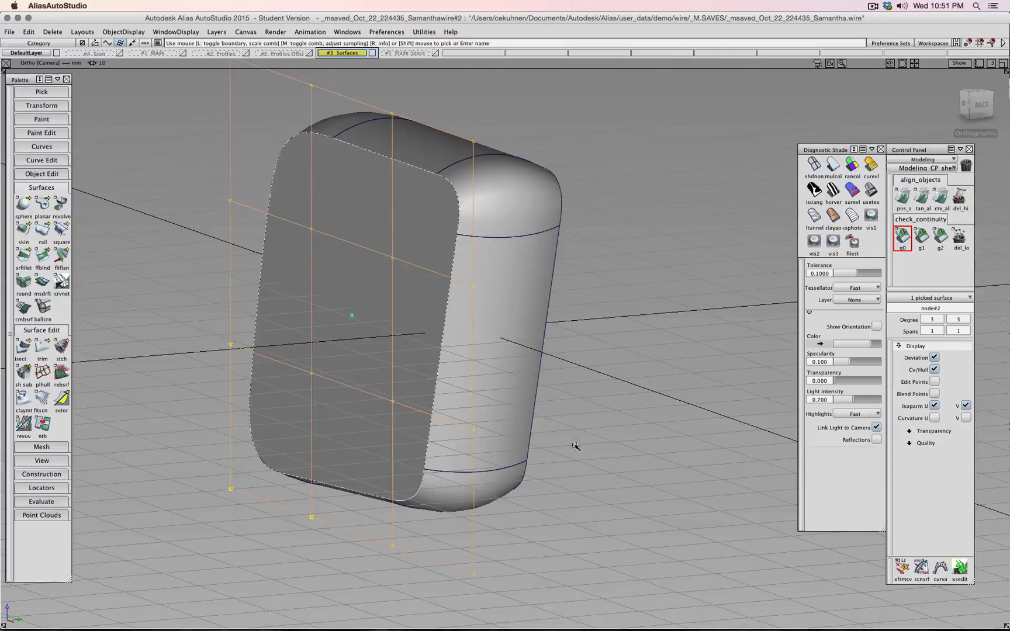
{"action": "left_click_drag", "start_coordinate": [619, 427], "coordinate": [621, 402], "text": "ctrl+shift"}
{"action": "left_click", "coordinate": [421, 485]}
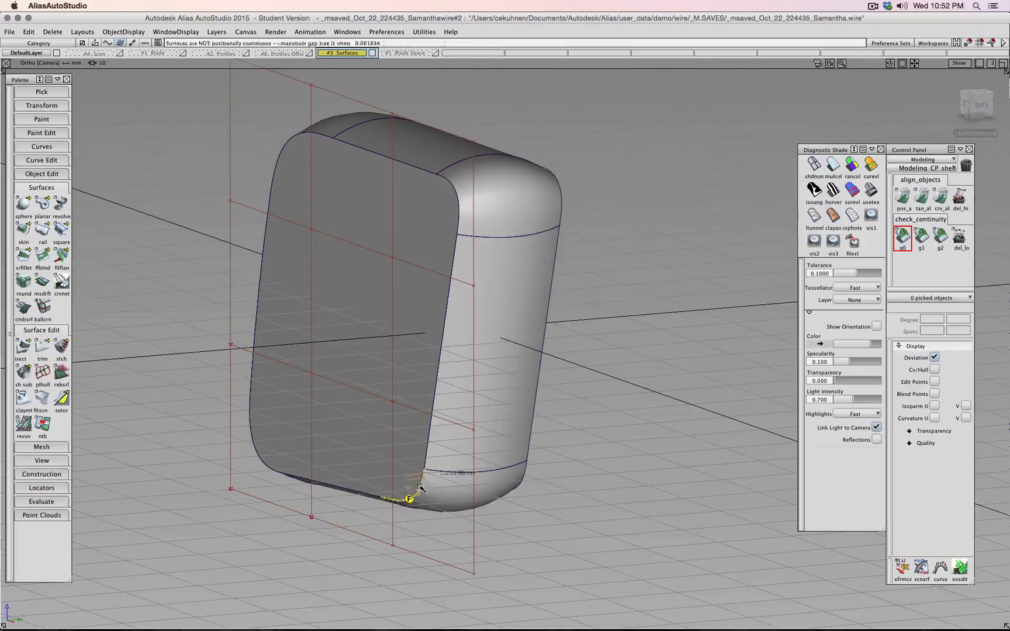
{"action": "left_click", "coordinate": [431, 439]}
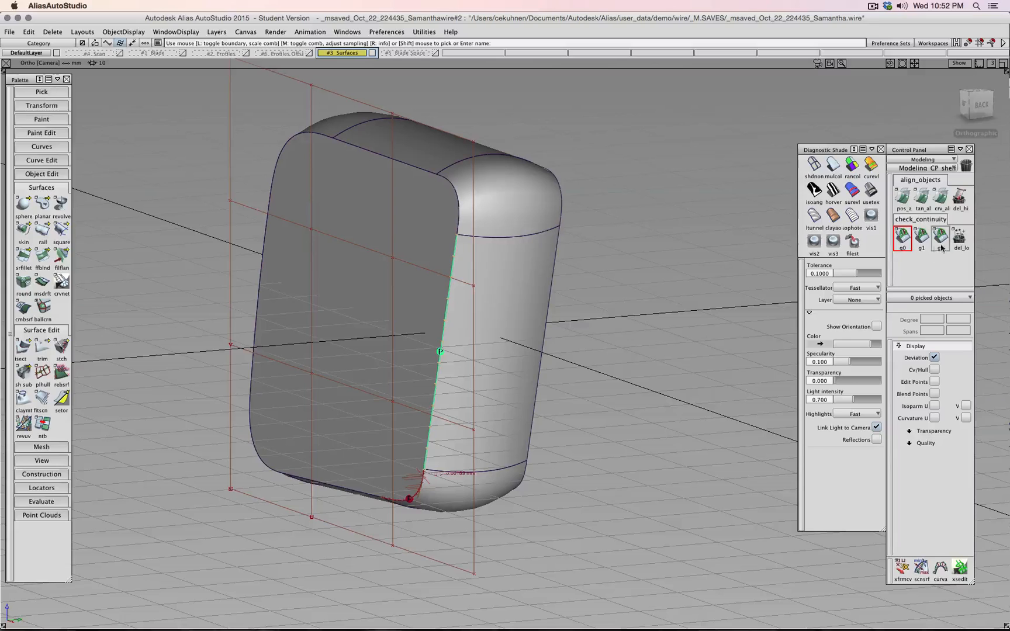
- Delete the check locators and pick the flat cap plane as an object
{"action": "left_click", "coordinate": [959, 237]}
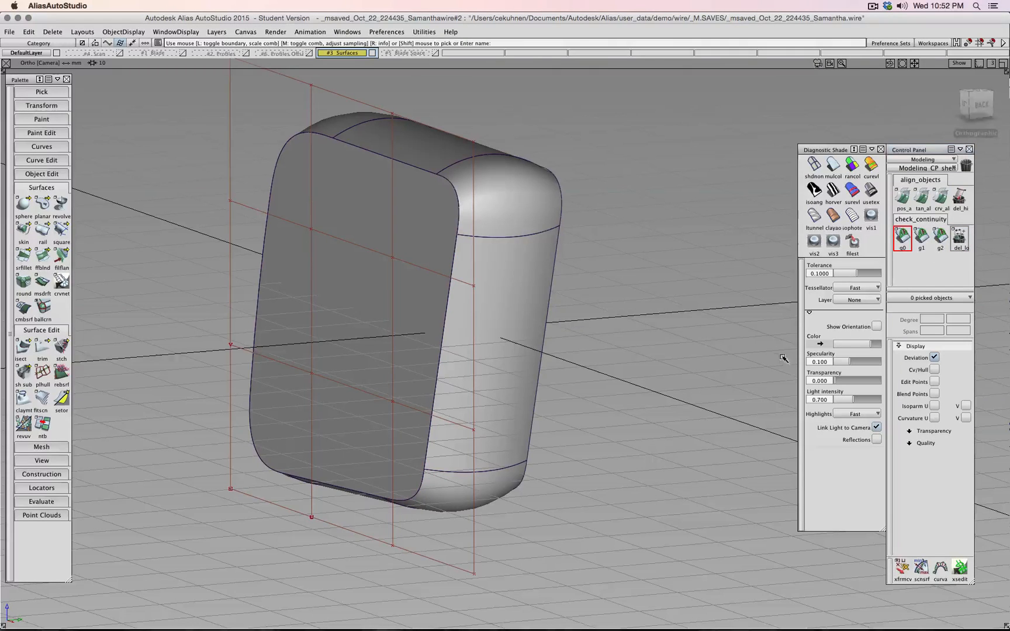
{"action": "left_click_drag", "start_coordinate": [636, 350], "coordinate": [636, 376], "text": "ctrl+shift"}
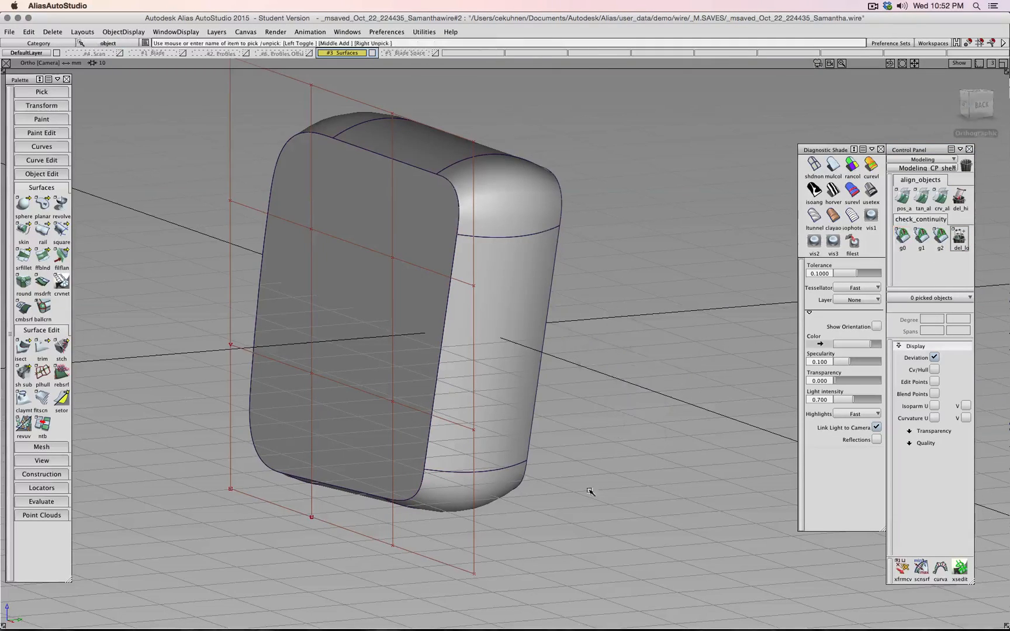
{"action": "left_click", "coordinate": [478, 574]}
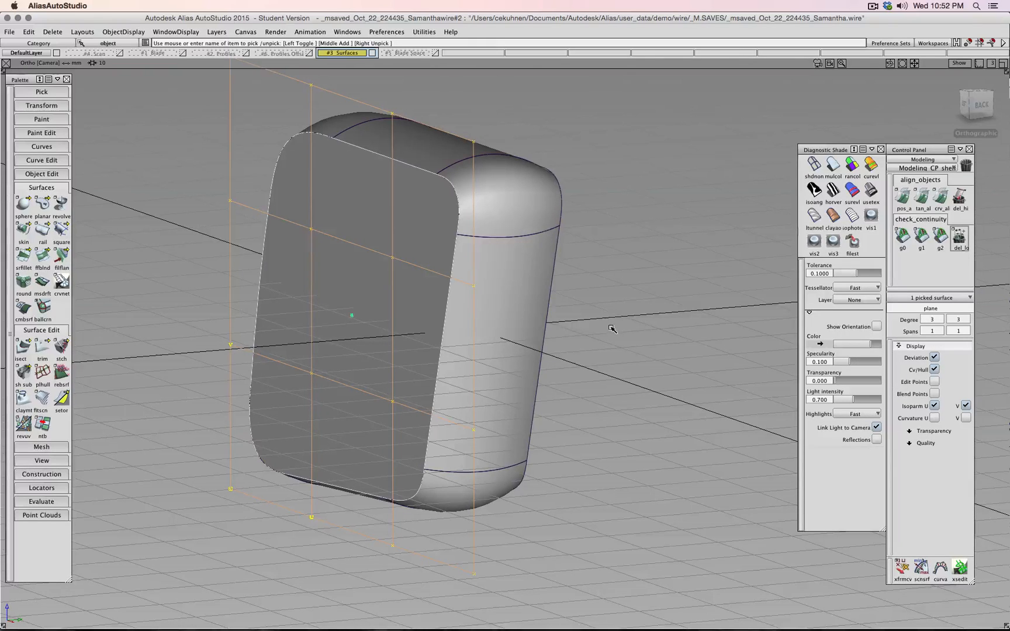
- Pick cap control vertices and shift them outward to reshape the cap
{"action": "mouse_move", "coordinate": [642, 334]}
{"action": "left_mouse_down", "text": "alt+shift"}
{"action": "mouse_move", "coordinate": [582, 334]}
{"action": "mouse_move", "coordinate": [658, 338]}
{"action": "left_mouse_up", "text": "alt+shift"}
{"action": "left_click_drag", "start_coordinate": [213, 364], "coordinate": [234, 346], "text": "ctrl+shift"}
{"action": "left_click_drag", "start_coordinate": [304, 361], "coordinate": [393, 416]}
{"action": "middle_click_drag", "start_coordinate": [550, 438], "coordinate": [542, 433], "text": "ctrl+shift"}
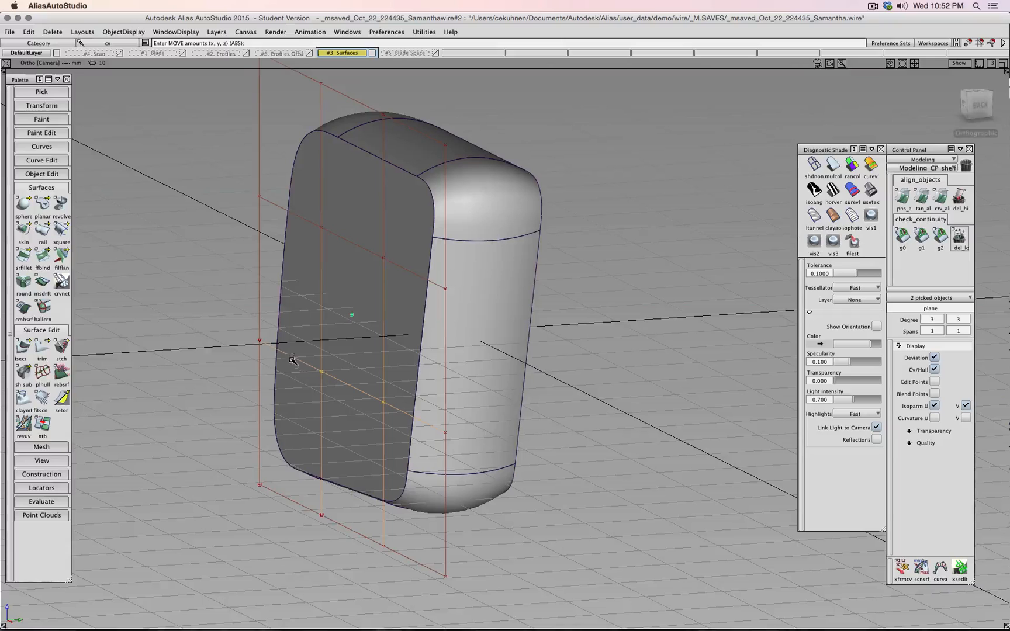
{"action": "left_click", "coordinate": [259, 342], "text": "shift"}
{"action": "left_click", "coordinate": [382, 403], "text": "shift"}
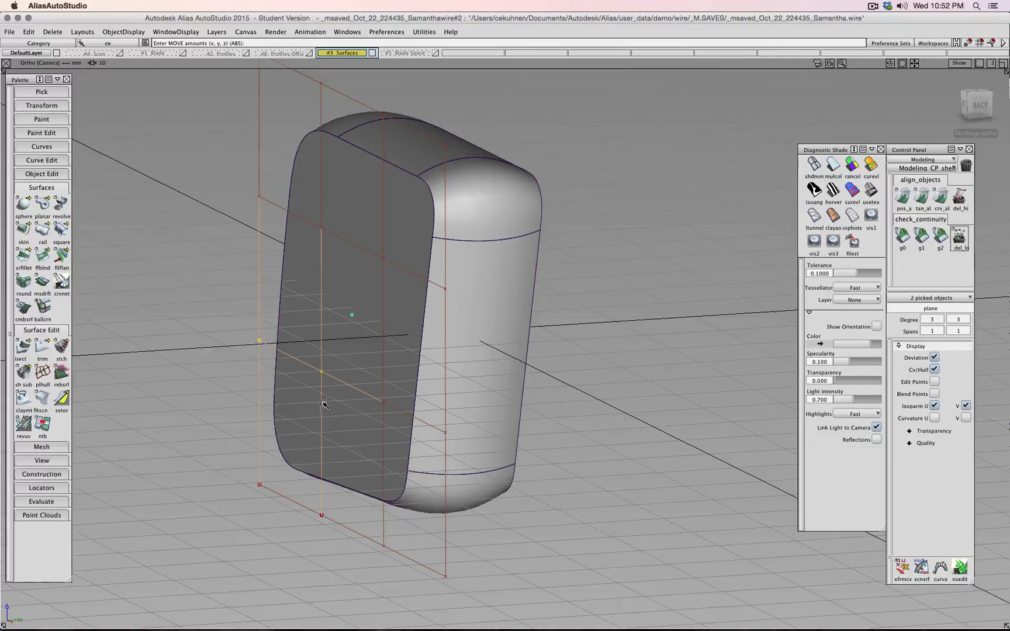
{"action": "left_click_drag", "start_coordinate": [180, 385], "coordinate": [639, 389]}
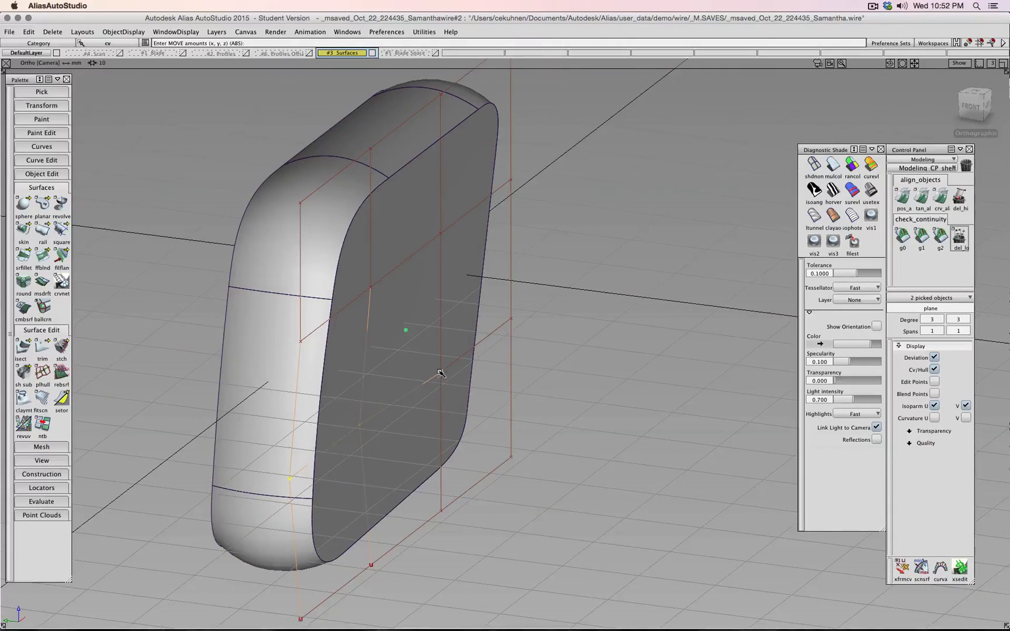
{"action": "left_click_drag", "start_coordinate": [440, 373], "coordinate": [467, 369]}
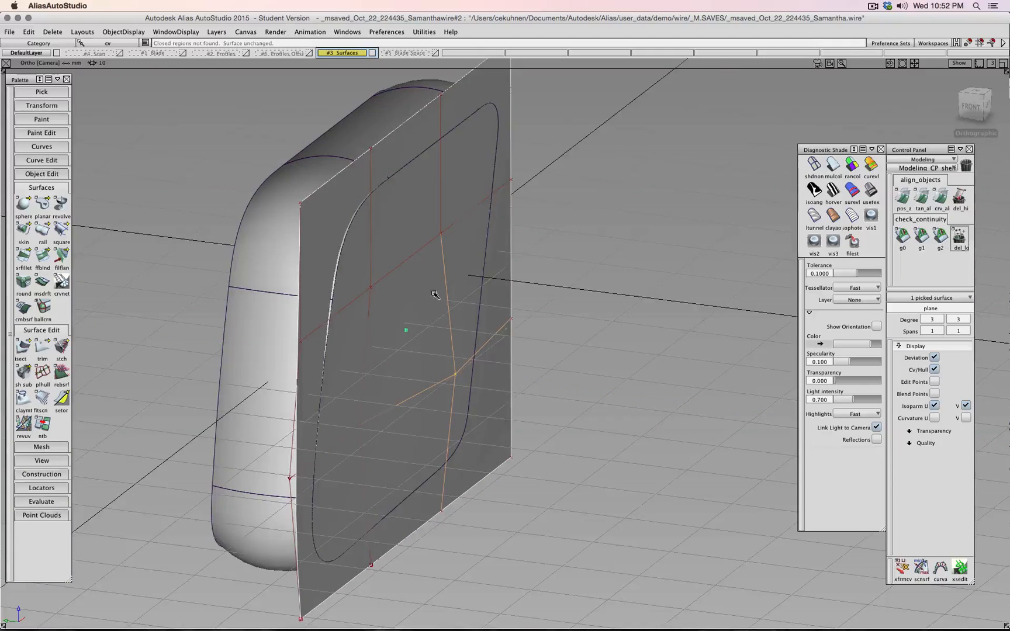
- Move the whole cap plane about 0.52 along Y
{"action": "left_click_drag", "start_coordinate": [436, 294], "coordinate": [430, 393], "text": "alt+shift"}
{"action": "left_click_drag", "start_coordinate": [624, 349], "coordinate": [611, 379], "text": "ctrl+shift"}
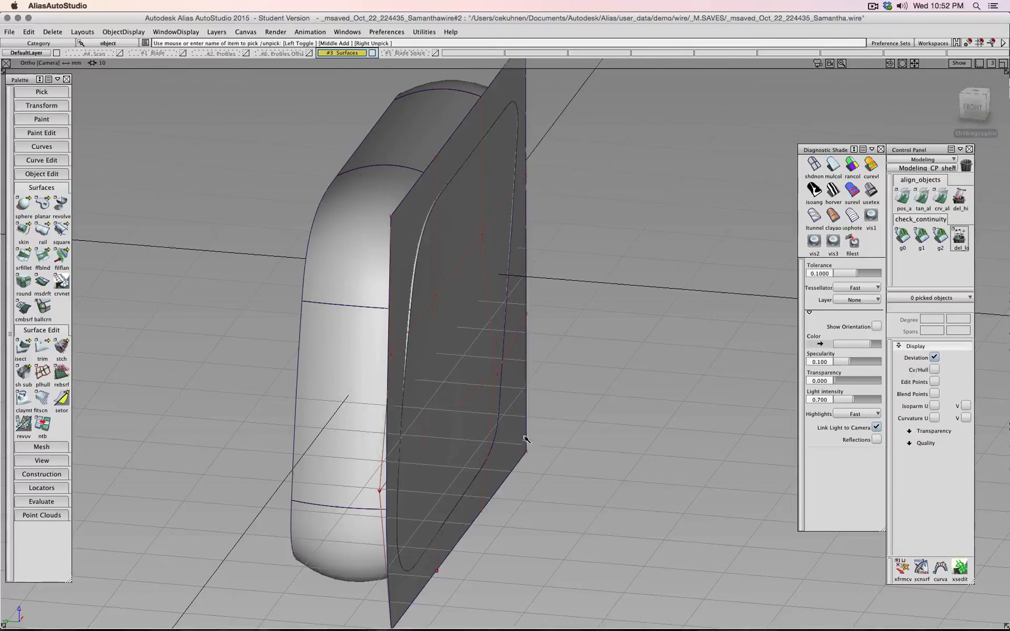
{"action": "left_click", "coordinate": [525, 439]}
{"action": "left_click_drag", "start_coordinate": [588, 435], "coordinate": [590, 423], "text": "ctrl+shift"}
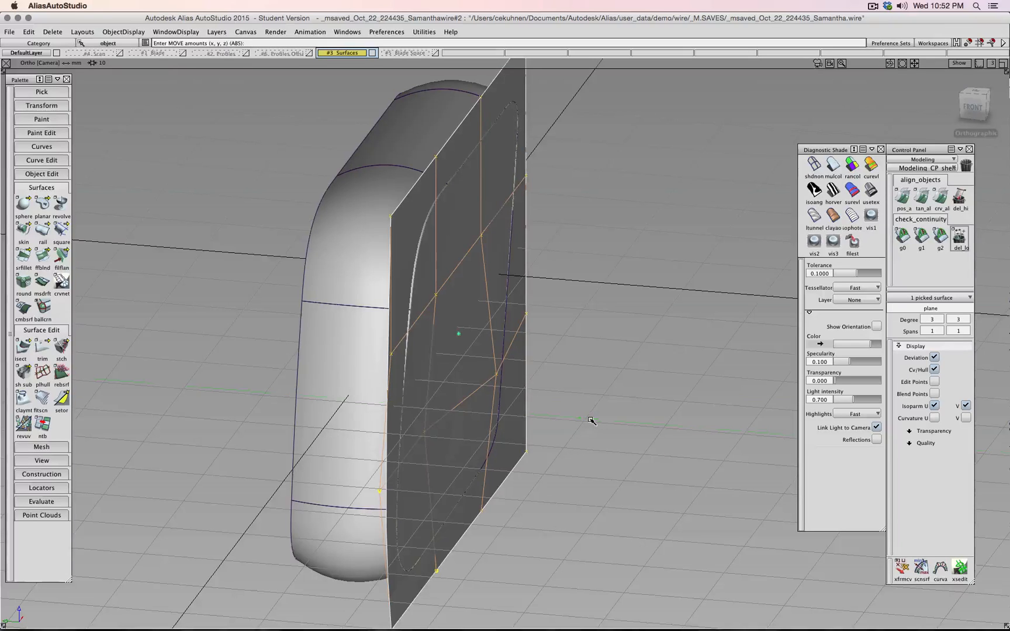
{"action": "middle_click_drag", "start_coordinate": [592, 421], "coordinate": [587, 421]}
{"action": "left_click_drag", "start_coordinate": [586, 420], "coordinate": [653, 404], "text": "alt+shift"}
- Move several cap control vertices one by one along Y
{"action": "left_click_drag", "start_coordinate": [587, 361], "coordinate": [507, 387], "text": "alt+shift"}
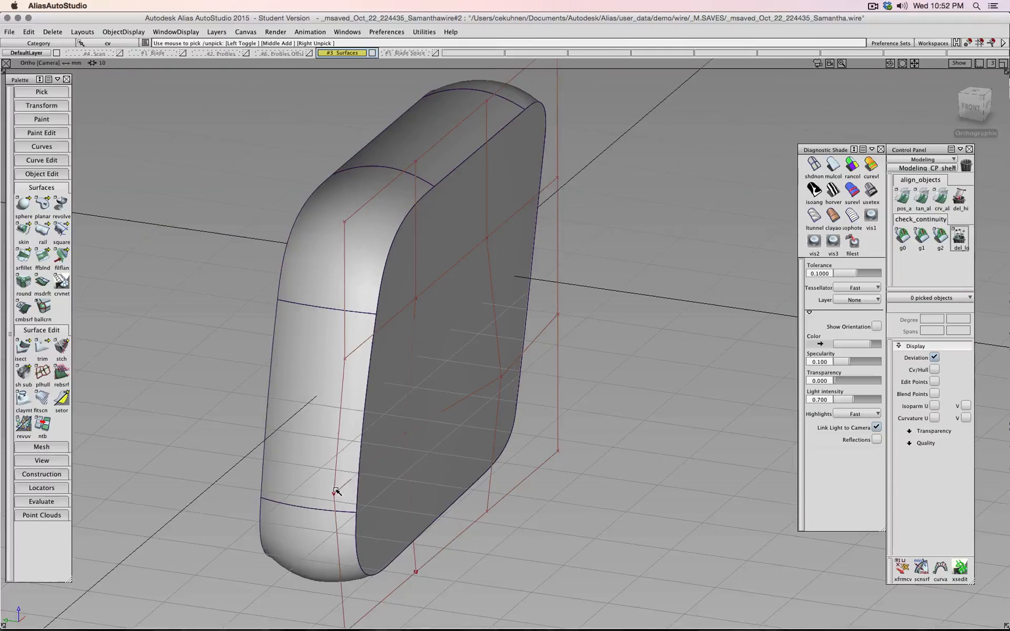
{"action": "right_click_drag", "start_coordinate": [439, 479], "coordinate": [442, 467], "text": "ctrl+shift"}
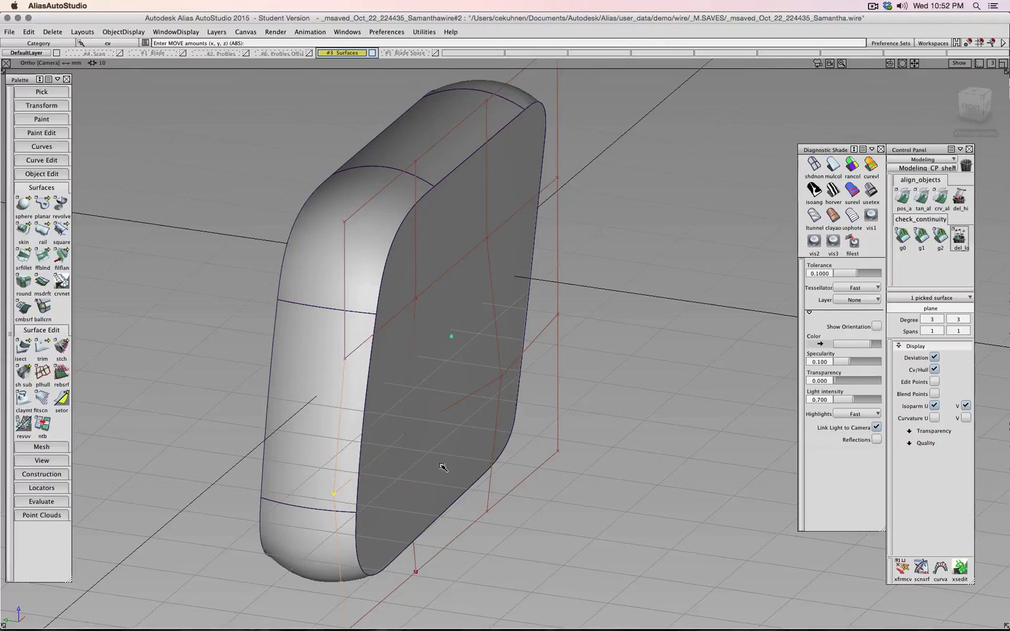
{"action": "middle_click_drag", "start_coordinate": [451, 464], "coordinate": [477, 321], "text": "alt+shift"}
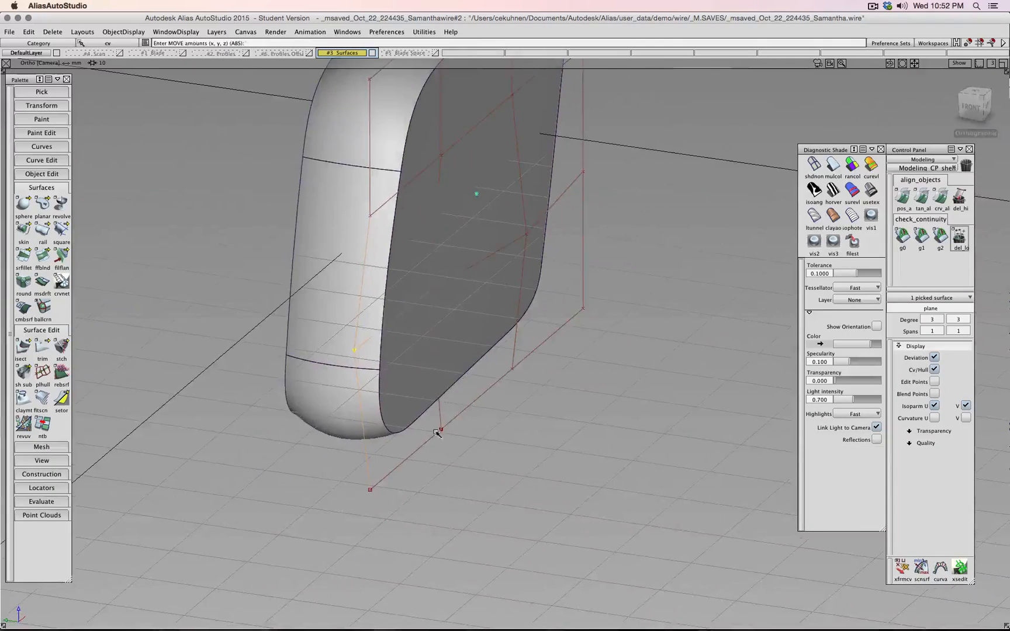
{"action": "middle_click_drag", "start_coordinate": [396, 360], "coordinate": [389, 359]}
{"action": "middle_click_drag", "start_coordinate": [423, 258], "coordinate": [408, 458], "text": "alt+shift"}
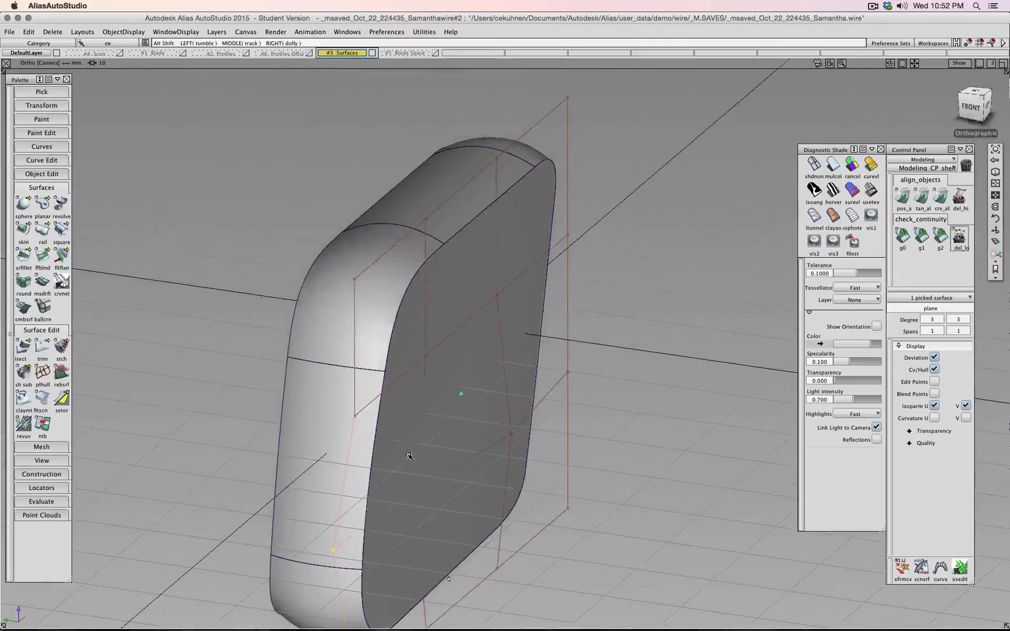
{"action": "middle_click_drag", "start_coordinate": [355, 416], "coordinate": [344, 416]}
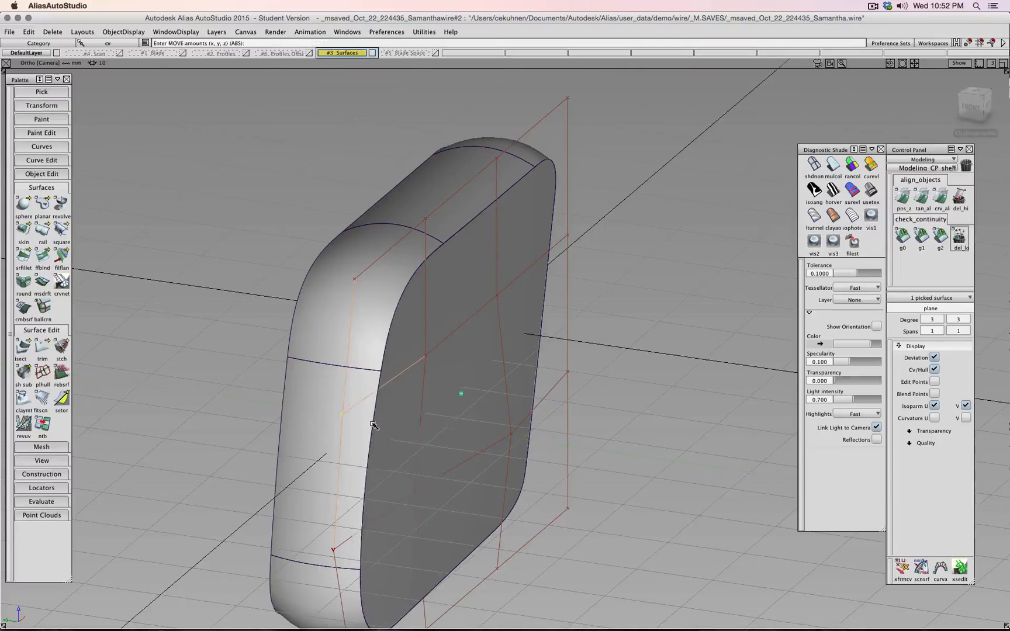
{"action": "left_click_drag", "start_coordinate": [390, 419], "coordinate": [453, 374], "text": "alt+shift"}
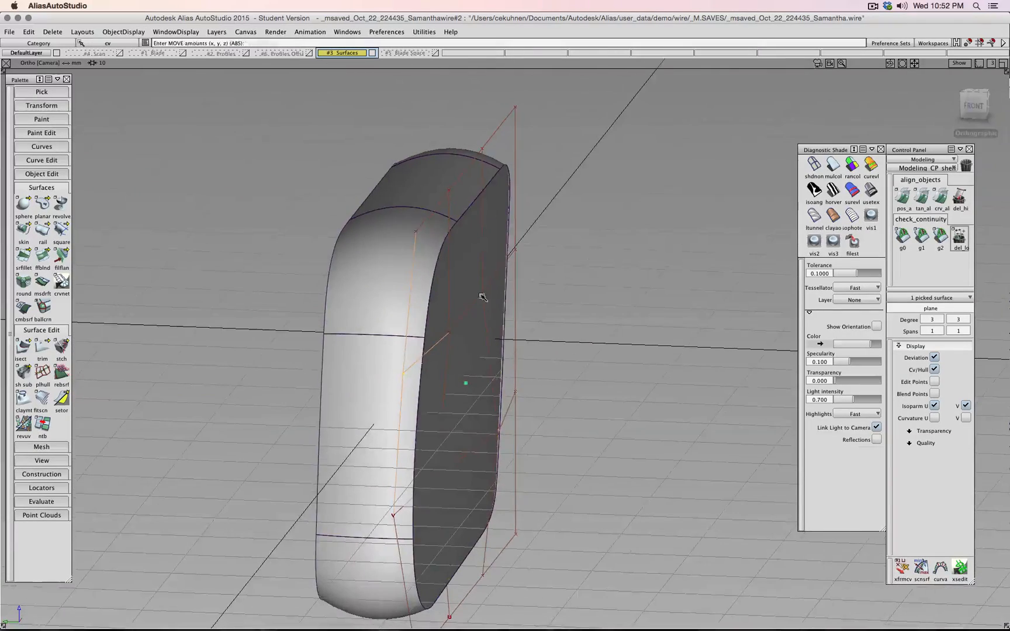
{"action": "middle_click_drag", "start_coordinate": [482, 291], "coordinate": [490, 291]}
{"action": "mouse_move", "coordinate": [450, 332]}
{"action": "middle_mouse_down"}
{"action": "mouse_move", "coordinate": [461, 334]}
{"action": "mouse_move", "coordinate": [497, 401]}
{"action": "middle_mouse_up"}
{"action": "mouse_move", "coordinate": [541, 361]}
{"action": "left_mouse_down"}
{"action": "mouse_move", "coordinate": [496, 415]}
{"action": "mouse_move", "coordinate": [608, 453]}
{"action": "left_mouse_up"}
{"action": "middle_click_drag", "start_coordinate": [632, 466], "coordinate": [650, 279], "text": "alt+shift"}
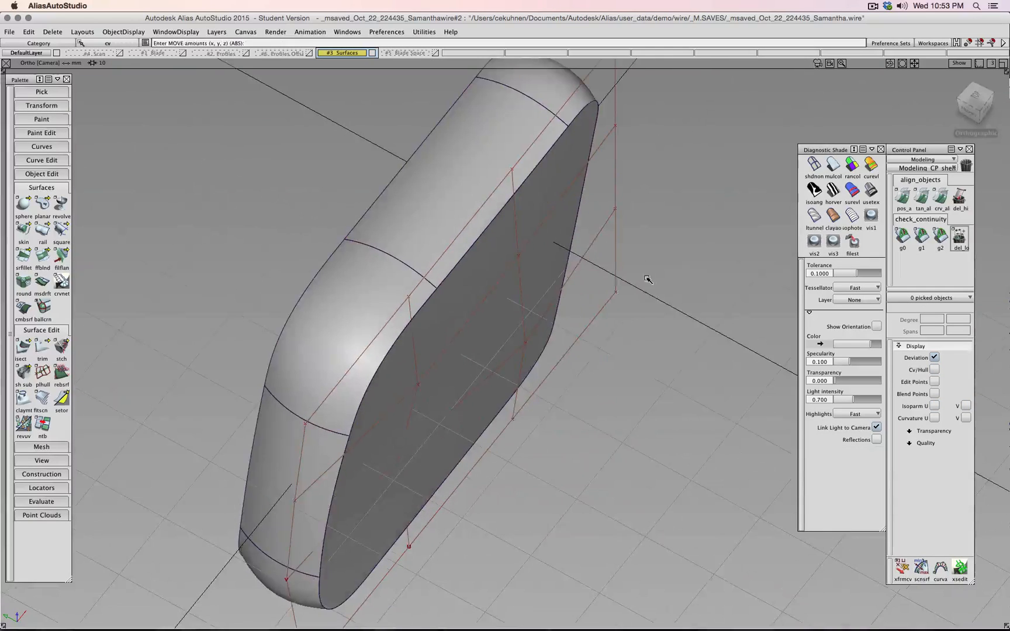
- Pick the flat cap and nudge its control point down and right
{"action": "left_click_drag", "start_coordinate": [649, 281], "coordinate": [538, 272], "text": "ctrl+shift"}
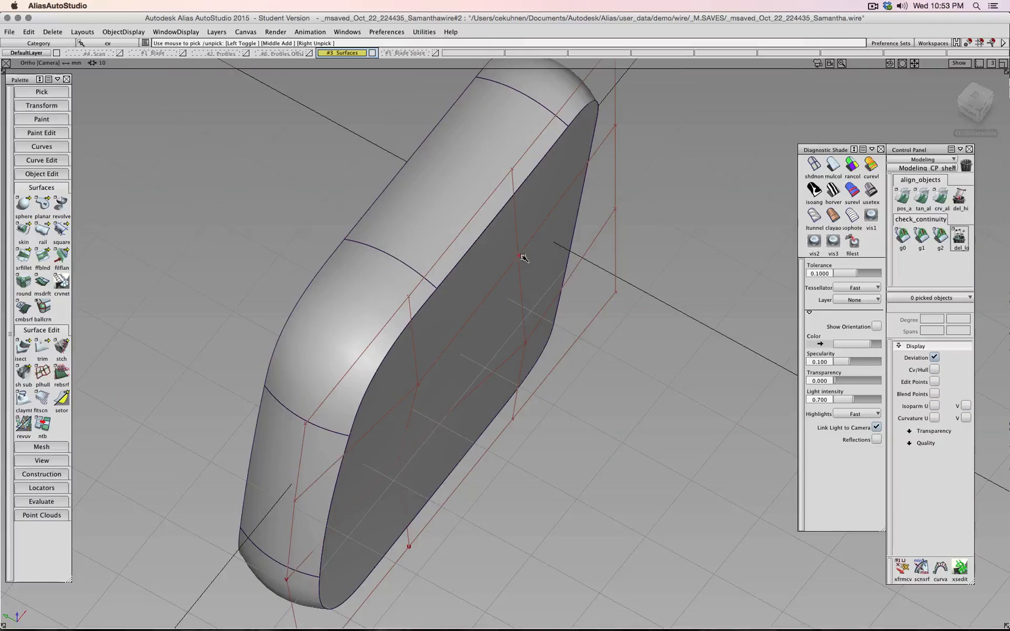
{"action": "left_click", "coordinate": [523, 257]}
{"action": "right_click_drag", "start_coordinate": [542, 272], "coordinate": [539, 251], "text": "ctrl+shift"}
{"action": "middle_click_drag", "start_coordinate": [537, 255], "coordinate": [551, 268]}
{"action": "left_click_drag", "start_coordinate": [621, 356], "coordinate": [871, 287], "text": "alt+shift"}
- Switch to showroom reflection shading and select the cap's right-hand column of four control points
{"action": "left_click", "coordinate": [879, 200]}
{"action": "left_click_drag", "start_coordinate": [596, 311], "coordinate": [645, 352], "text": "alt+shift"}
{"action": "left_click", "coordinate": [763, 329], "text": "ctrl+shift"}
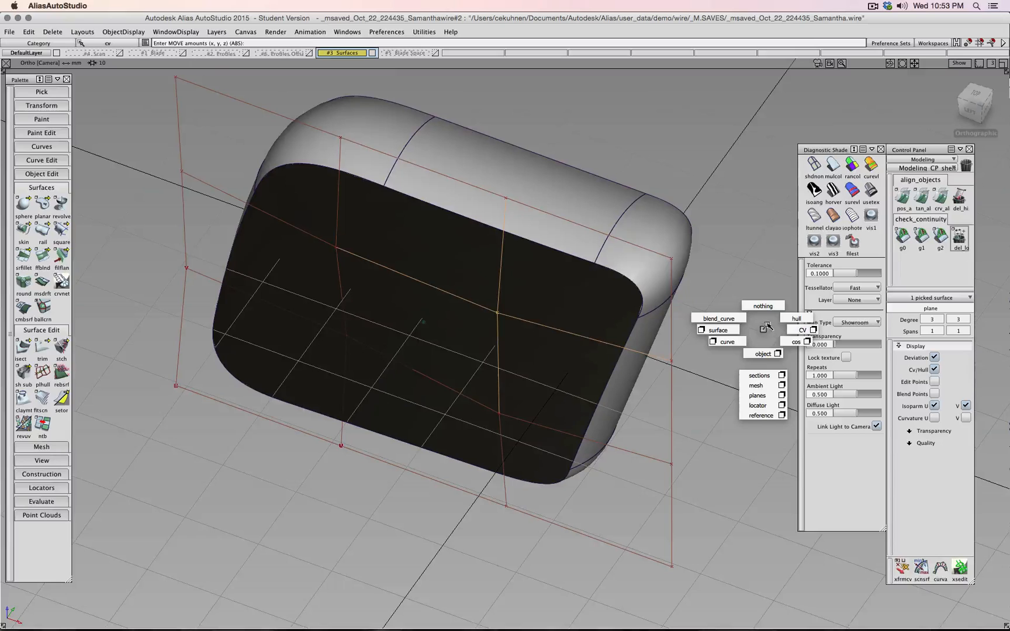
{"action": "left_click_drag", "start_coordinate": [791, 329], "coordinate": [795, 329], "text": "ctrl+shift"}
{"action": "left_click_drag", "start_coordinate": [749, 345], "coordinate": [784, 333], "text": "ctrl+shift"}
{"action": "left_click_drag", "start_coordinate": [688, 190], "coordinate": [664, 616]}
{"action": "middle_click_drag", "start_coordinate": [740, 522], "coordinate": [739, 498], "text": "ctrl+shift"}
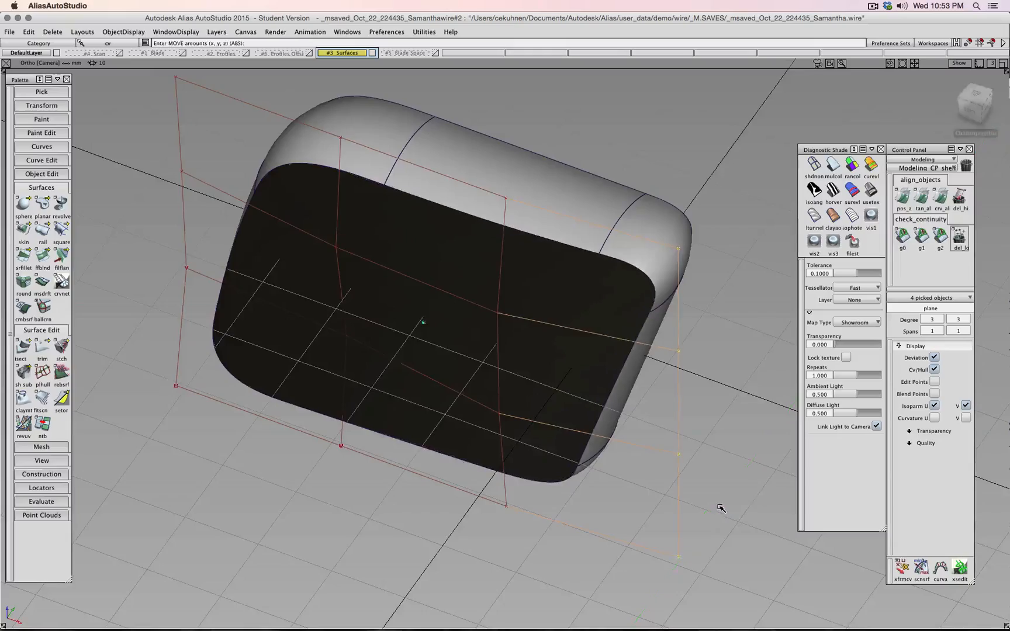
- From an oblique back view, pick two cap control points and pull them along Y
{"action": "left_click_drag", "start_coordinate": [721, 506], "coordinate": [471, 434], "text": "alt+shift"}
{"action": "middle_click_drag", "start_coordinate": [449, 396], "coordinate": [449, 387], "text": "ctrl+shift"}
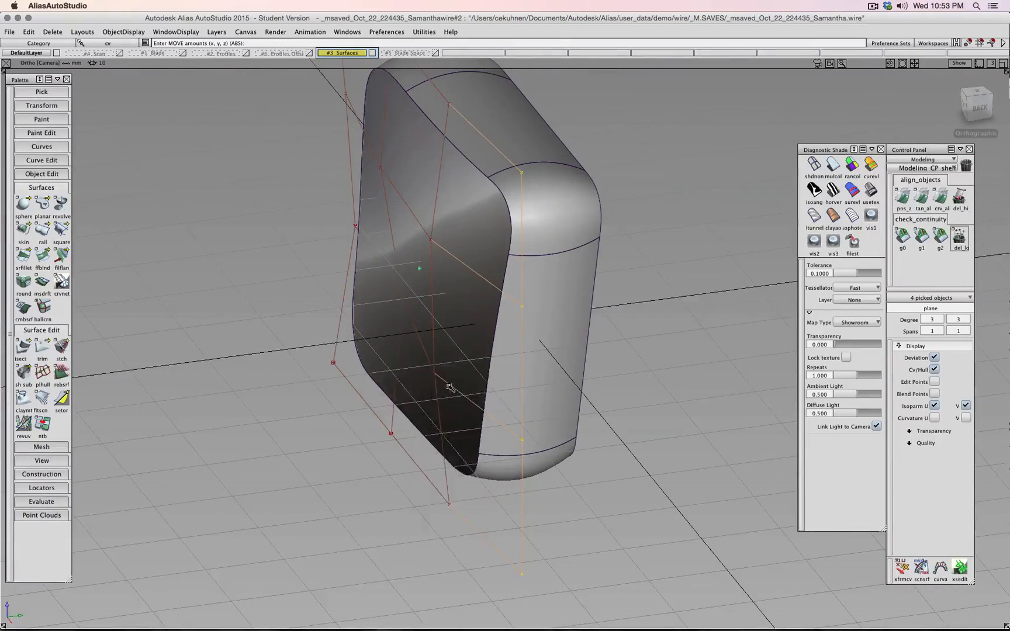
{"action": "left_click_drag", "start_coordinate": [449, 386], "coordinate": [468, 387], "text": "ctrl+shift"}
{"action": "left_click_drag", "start_coordinate": [433, 236], "coordinate": [433, 236]}
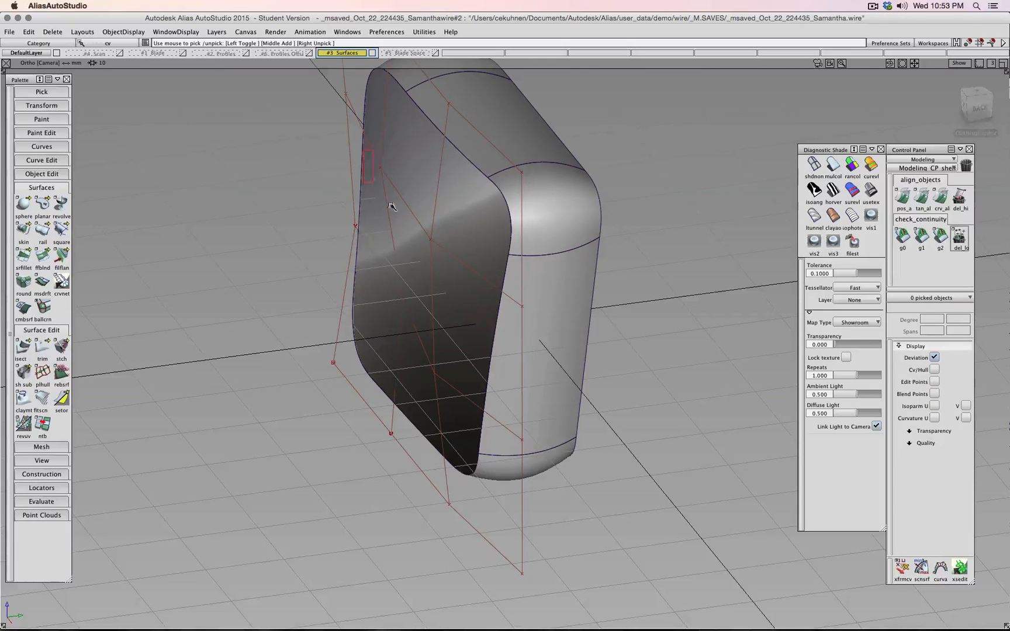
{"action": "left_click_drag", "start_coordinate": [391, 206], "coordinate": [450, 257]}
{"action": "middle_click_drag", "start_coordinate": [450, 289], "coordinate": [449, 271], "text": "ctrl+shift"}
{"action": "middle_click_drag", "start_coordinate": [451, 273], "coordinate": [446, 274]}
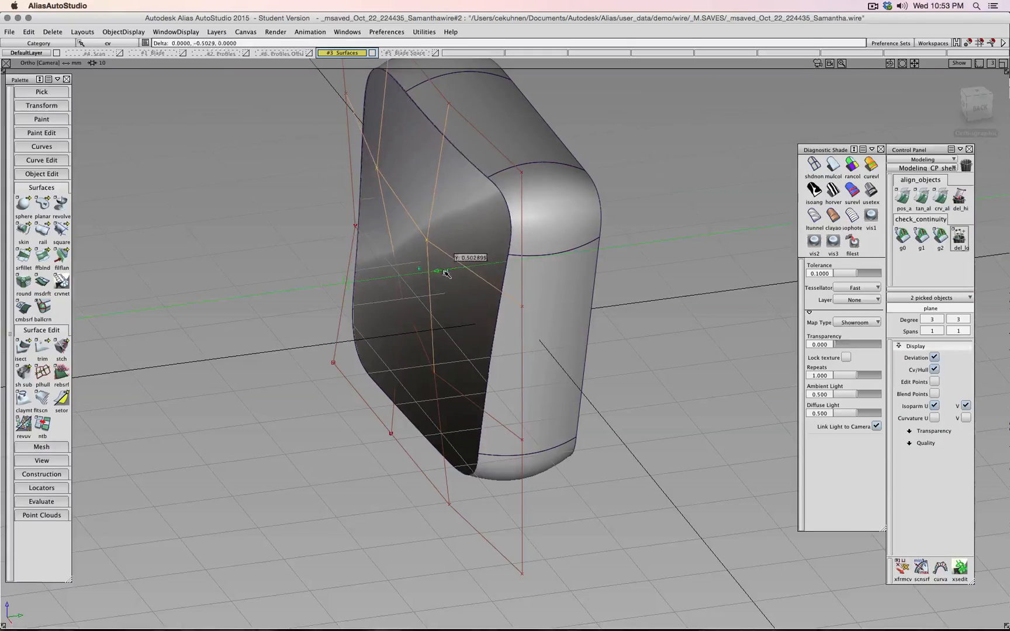
- Push a single cap control point along Y to bulge the cap, then undo the test moves
{"action": "left_click_drag", "start_coordinate": [446, 274], "coordinate": [776, 344], "text": "alt+shift"}
{"action": "right_click", "coordinate": [611, 377], "text": "ctrl+shift"}
{"action": "left_click", "coordinate": [611, 377], "text": "ctrl+shift"}
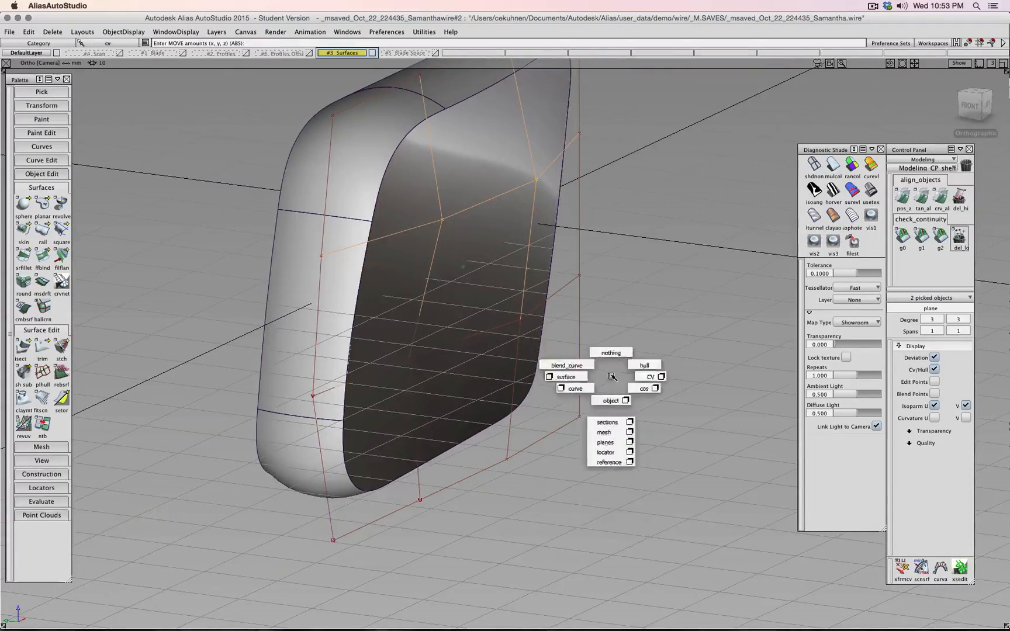
{"action": "left_click_drag", "start_coordinate": [610, 378], "coordinate": [609, 368], "text": "ctrl+shift"}
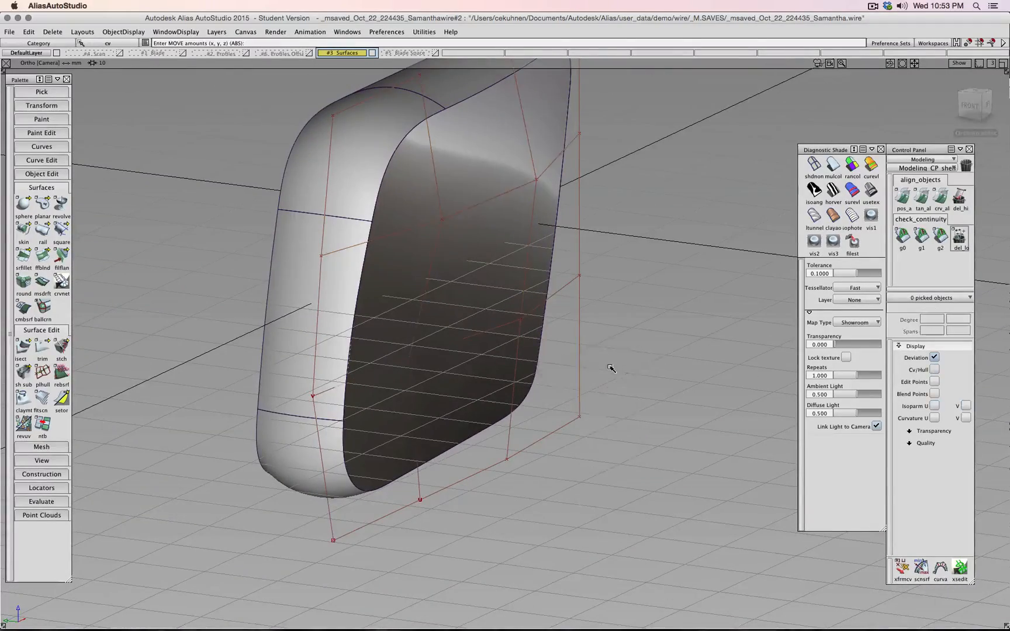
{"action": "left_click", "coordinate": [521, 321]}
{"action": "right_click_drag", "start_coordinate": [627, 368], "coordinate": [625, 356], "text": "ctrl+shift"}
{"action": "middle_click_drag", "start_coordinate": [625, 356], "coordinate": [598, 355]}
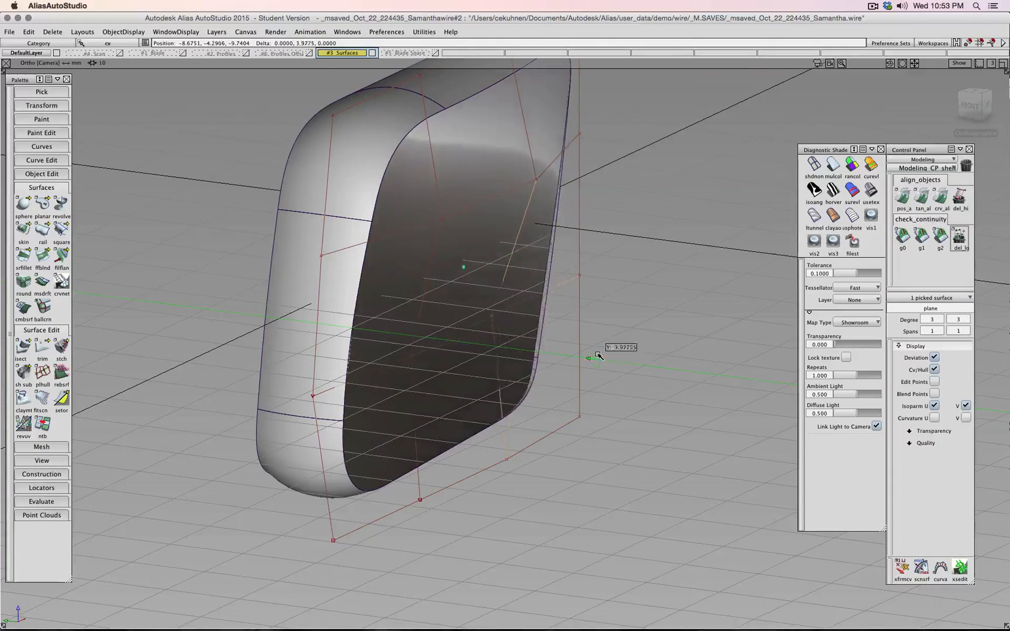
{"action": "mouse_move", "coordinate": [598, 355]}
{"action": "left_mouse_down", "text": "alt+shift"}
{"action": "mouse_move", "coordinate": [611, 345]}
{"action": "mouse_move", "coordinate": [592, 335]}
{"action": "left_mouse_up", "text": "alt+shift"}
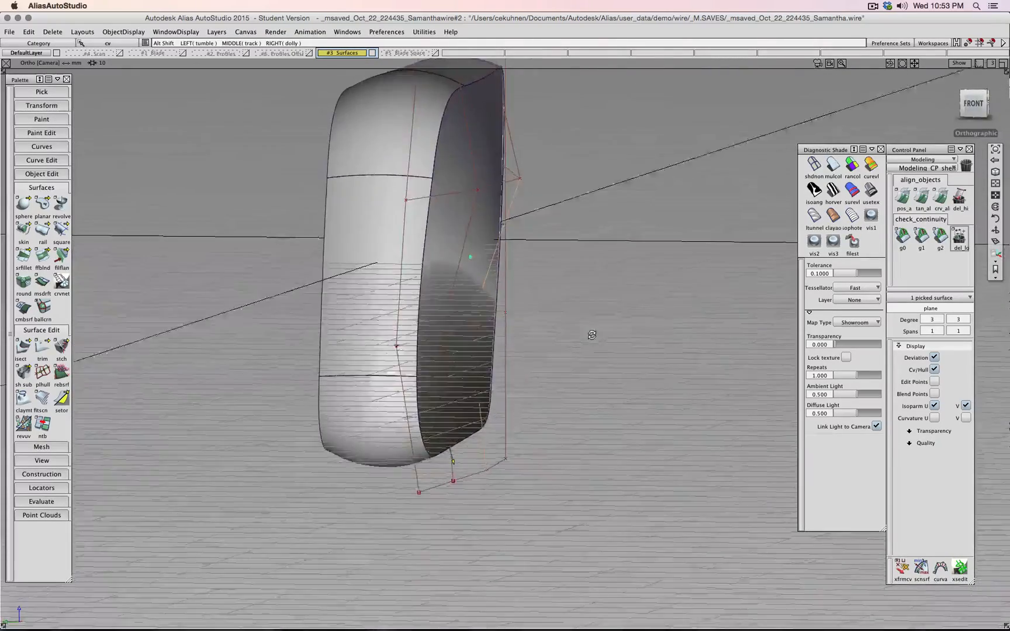
{"action": "key", "text": "super+z"}
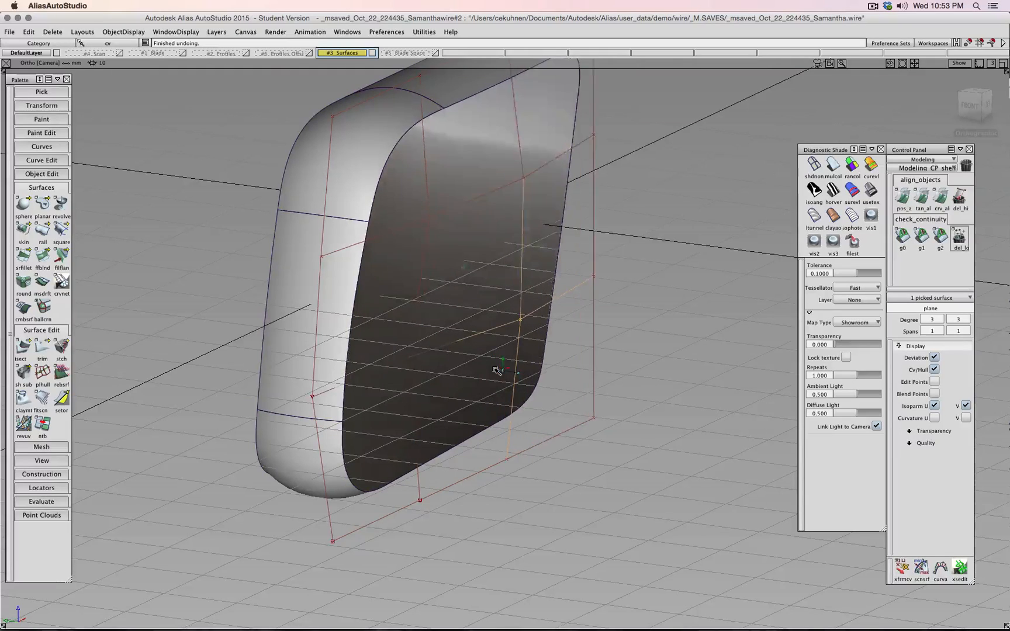
{"action": "key", "text": "super+z"}
{"action": "key", "text": "super+z"}
{"action": "key", "text": "super+z"}
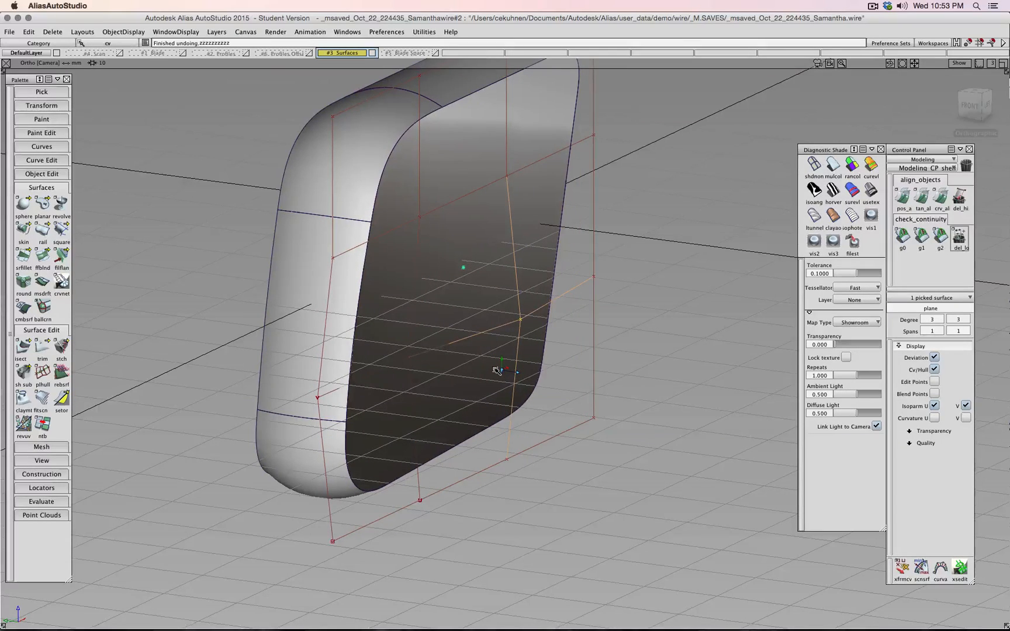
- In the front view, nudge a cap control point right and then back left
{"action": "left_click_drag", "start_coordinate": [608, 370], "coordinate": [706, 326], "text": "alt+shift"}
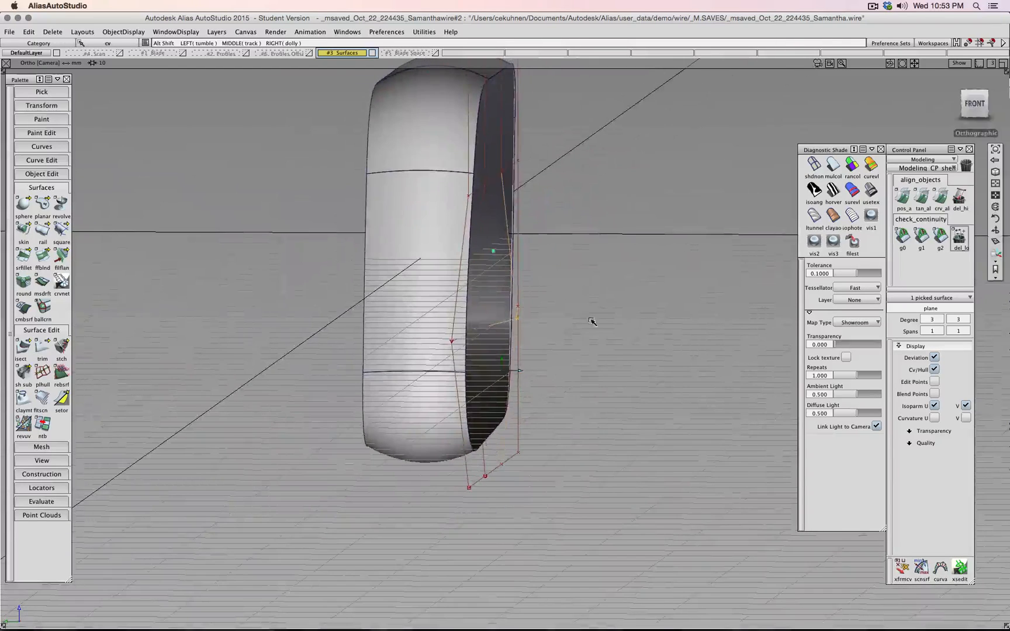
{"action": "left_click_drag", "start_coordinate": [589, 319], "coordinate": [613, 317], "text": "alt+shift"}
{"action": "left_click", "coordinate": [975, 106]}
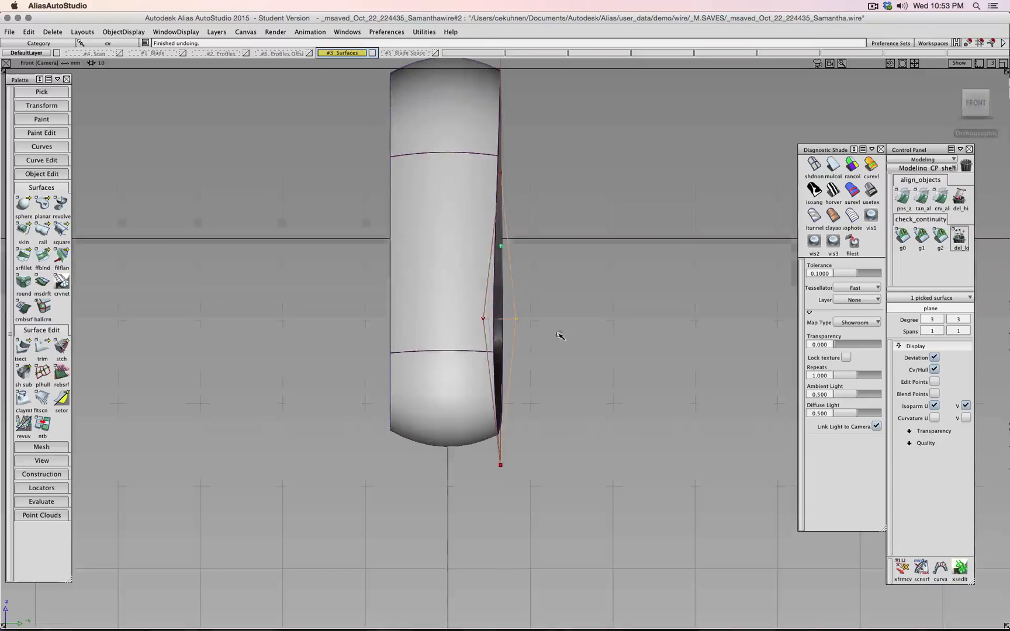
{"action": "left_click_drag", "start_coordinate": [551, 321], "coordinate": [485, 323], "text": "ctrl+shift"}
{"action": "right_click_drag", "start_coordinate": [604, 345], "coordinate": [604, 328], "text": "ctrl+shift"}
{"action": "middle_click_drag", "start_coordinate": [575, 331], "coordinate": [589, 328]}
{"action": "mouse_move", "coordinate": [521, 320]}
{"action": "middle_mouse_down"}
{"action": "mouse_move", "coordinate": [492, 321]}
{"action": "mouse_move", "coordinate": [502, 319]}
{"action": "middle_mouse_up"}
{"action": "left_click_drag", "start_coordinate": [563, 313], "coordinate": [472, 350], "text": "alt+shift"}
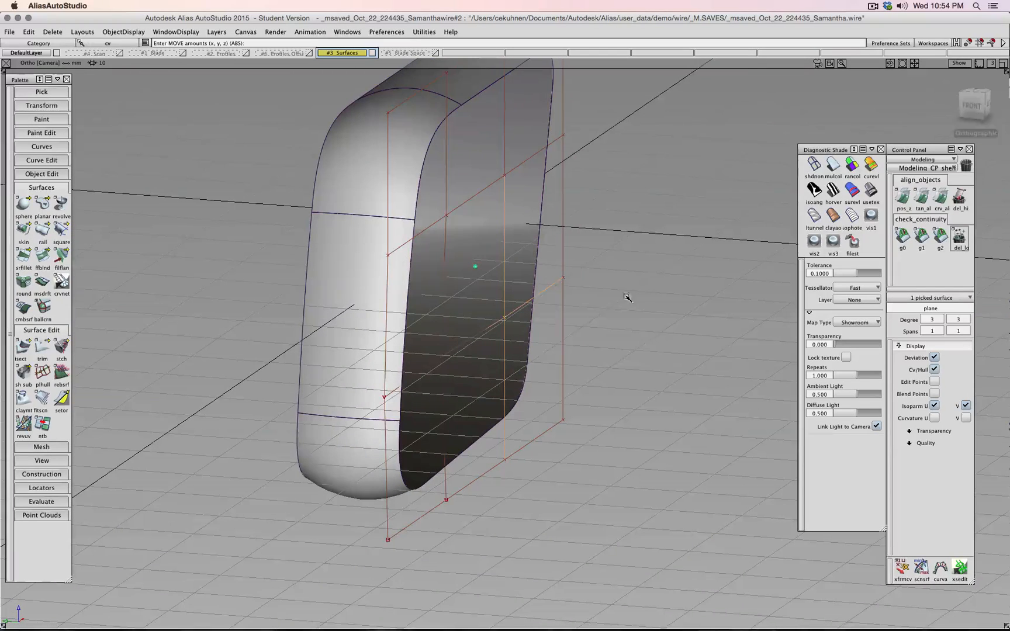
- Clear the control point selection and select the whole cap plane
{"action": "left_click_drag", "start_coordinate": [632, 295], "coordinate": [640, 266], "text": "shift+super"}
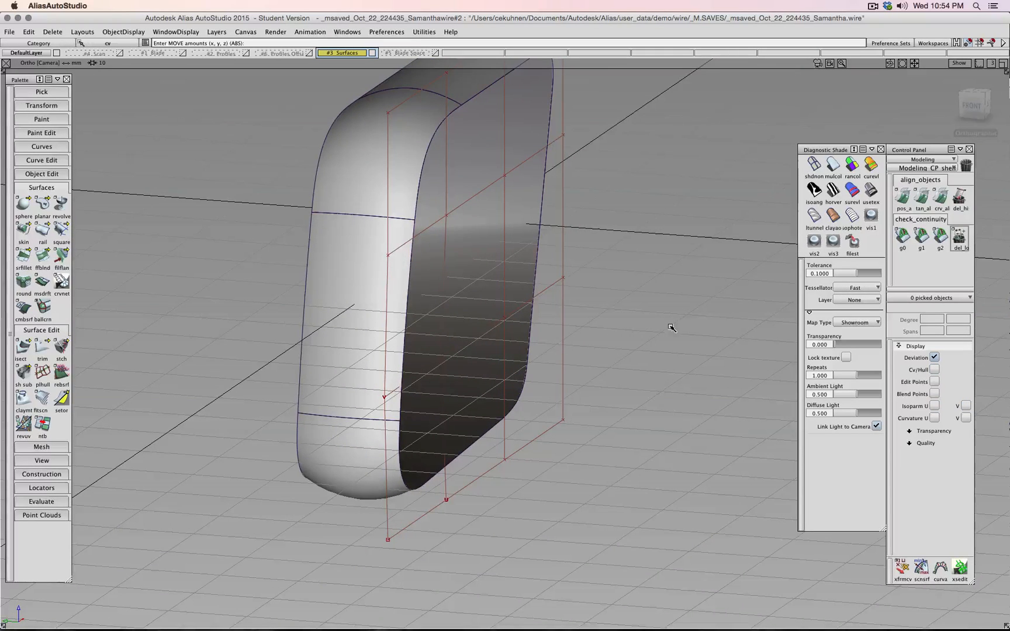
{"action": "left_click_drag", "start_coordinate": [670, 319], "coordinate": [602, 400], "text": "shift+super"}
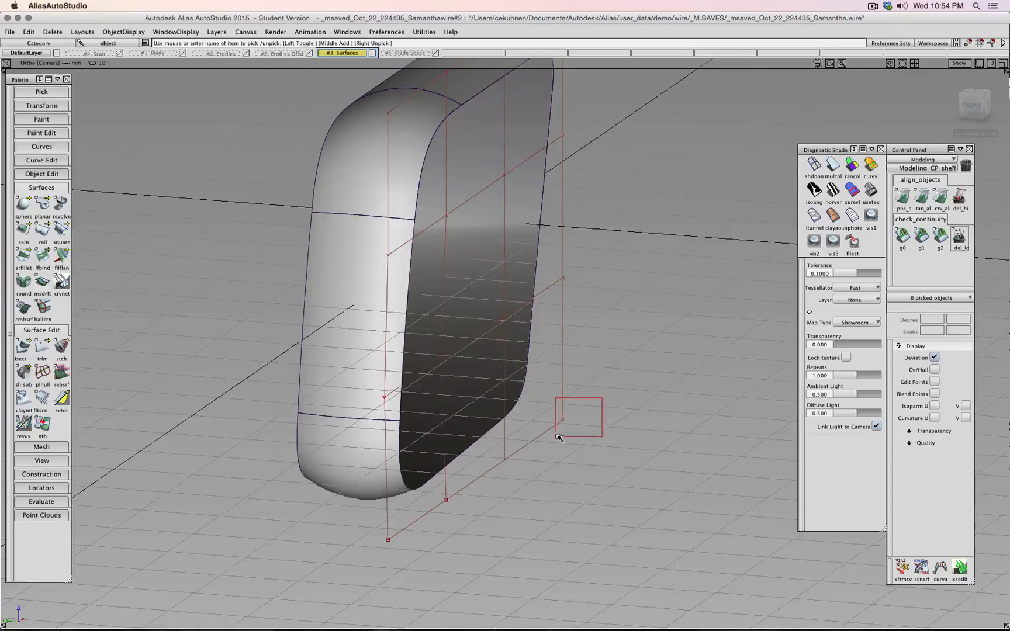
{"action": "left_click_drag", "start_coordinate": [559, 437], "coordinate": [558, 437]}
- Set the cap plane's U and V degree to 4 and accept the change
{"action": "left_click", "coordinate": [940, 321]}
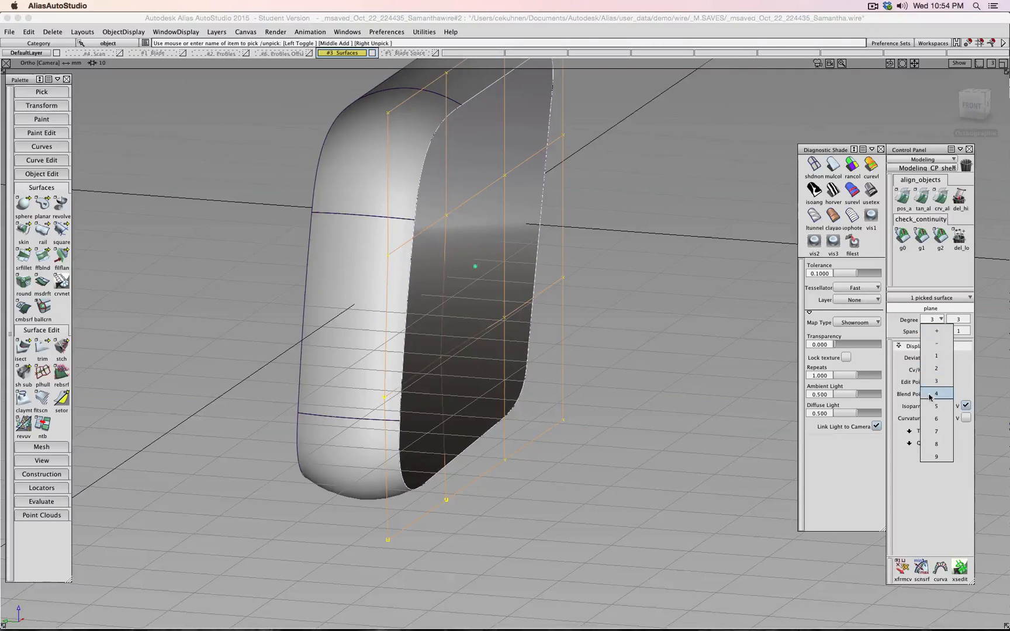
{"action": "left_click", "coordinate": [936, 394]}
{"action": "left_click", "coordinate": [967, 320]}
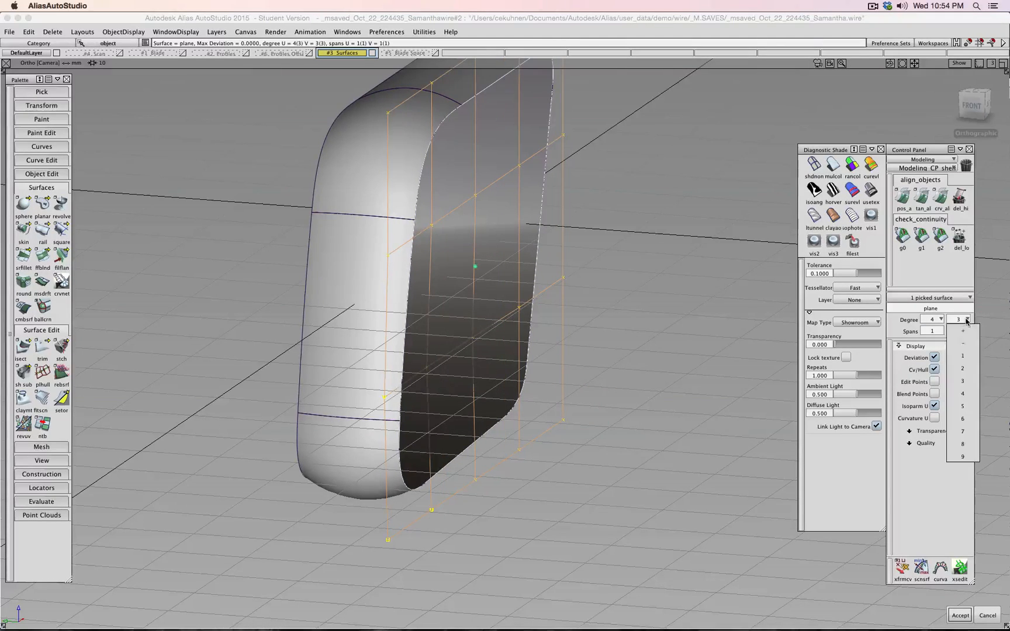
{"action": "left_click", "coordinate": [968, 393]}
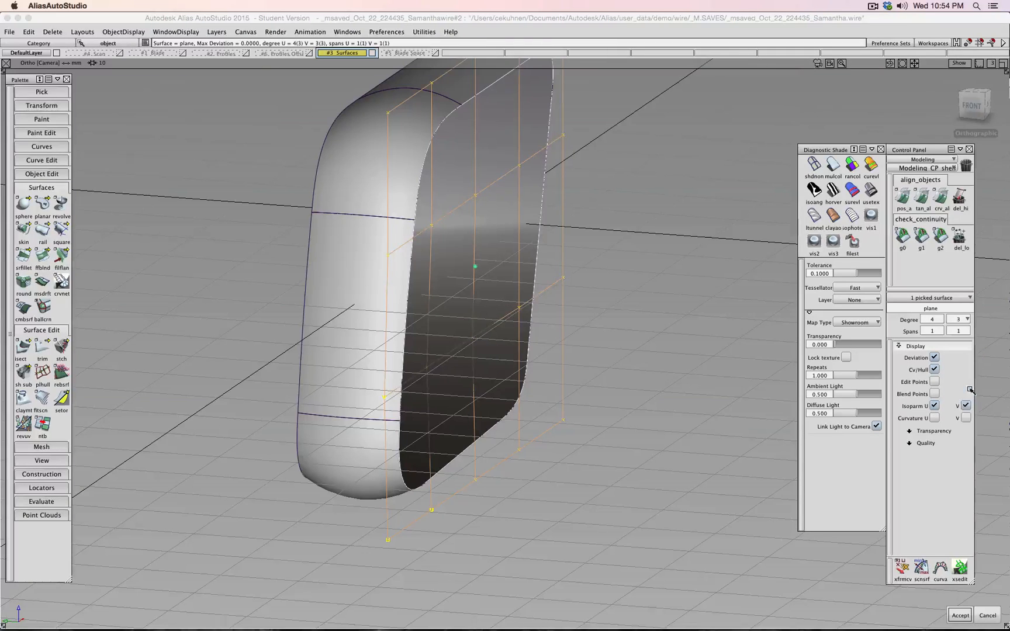
{"action": "left_click", "coordinate": [968, 615]}
- Pick three cap control points and move them along Y
{"action": "left_click_drag", "start_coordinate": [684, 314], "coordinate": [685, 291], "text": "ctrl+shift"}
{"action": "left_click_drag", "start_coordinate": [688, 310], "coordinate": [727, 311], "text": "ctrl+shift"}
{"action": "left_click_drag", "start_coordinate": [562, 348], "coordinate": [533, 300], "text": "alt+shift"}
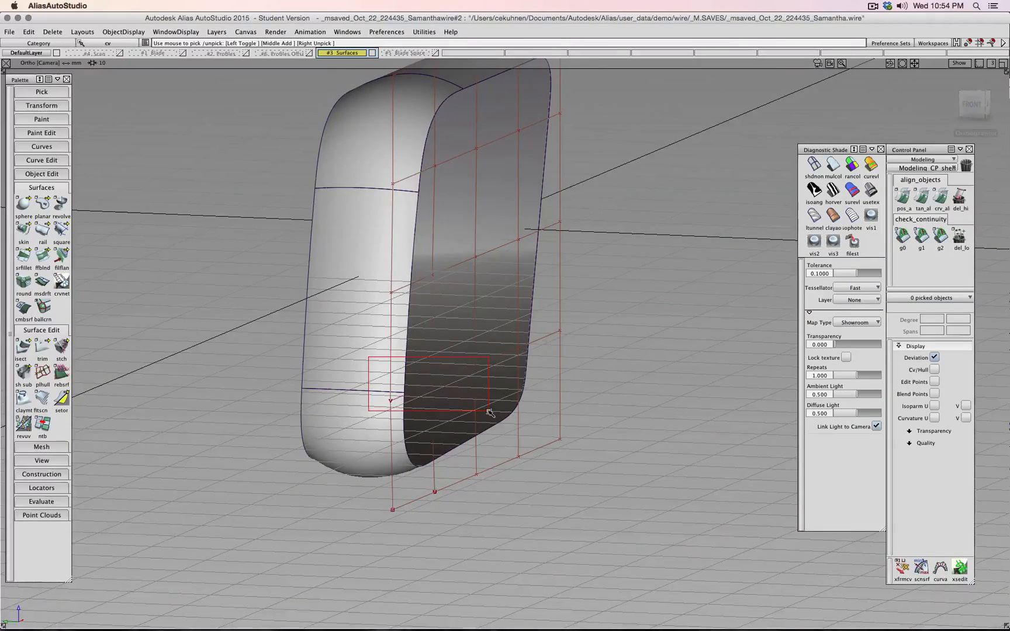
{"action": "left_click_drag", "start_coordinate": [489, 412], "coordinate": [491, 412]}
{"action": "middle_click_drag", "start_coordinate": [644, 402], "coordinate": [644, 381], "text": "ctrl+shift"}
{"action": "mouse_move", "coordinate": [593, 381]}
{"action": "left_mouse_down", "text": "alt+shift"}
{"action": "mouse_move", "coordinate": [664, 383]}
{"action": "mouse_move", "coordinate": [644, 387]}
{"action": "mouse_move", "coordinate": [660, 359]}
{"action": "mouse_move", "coordinate": [586, 363]}
{"action": "left_mouse_up", "text": "alt+shift"}
- Pull two middle control points along Y to dome the cap and lift a lower point
{"action": "left_click_drag", "start_coordinate": [660, 330], "coordinate": [661, 313], "text": "ctrl+shift"}
{"action": "left_click_drag", "start_coordinate": [655, 326], "coordinate": [685, 322], "text": "ctrl+shift"}
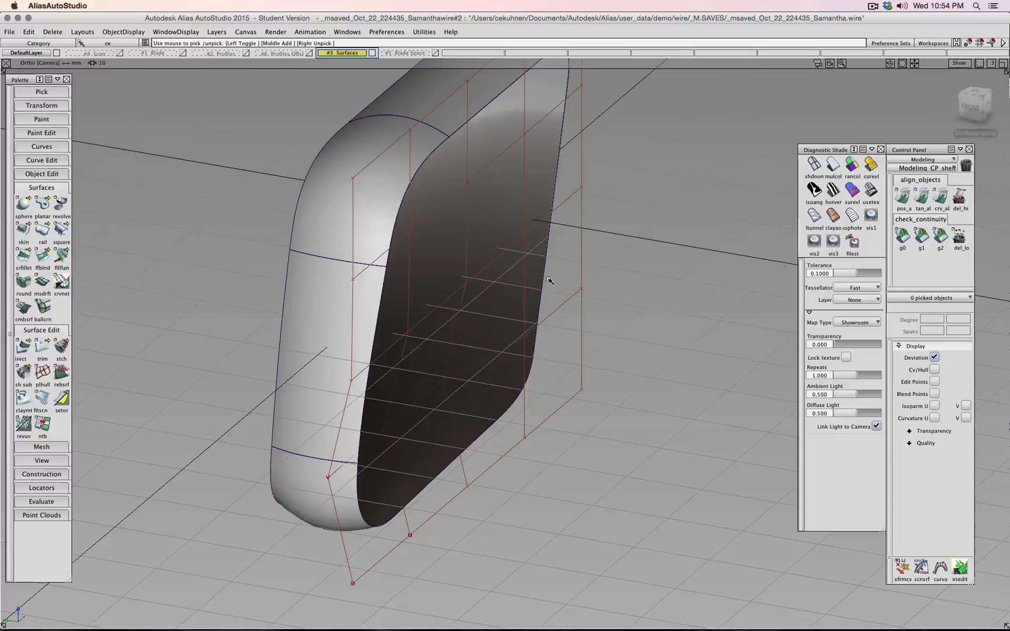
{"action": "left_click_drag", "start_coordinate": [452, 307], "coordinate": [452, 306]}
{"action": "right_click_drag", "start_coordinate": [536, 284], "coordinate": [538, 270], "text": "ctrl+shift"}
{"action": "middle_click_drag", "start_coordinate": [537, 273], "coordinate": [556, 279]}
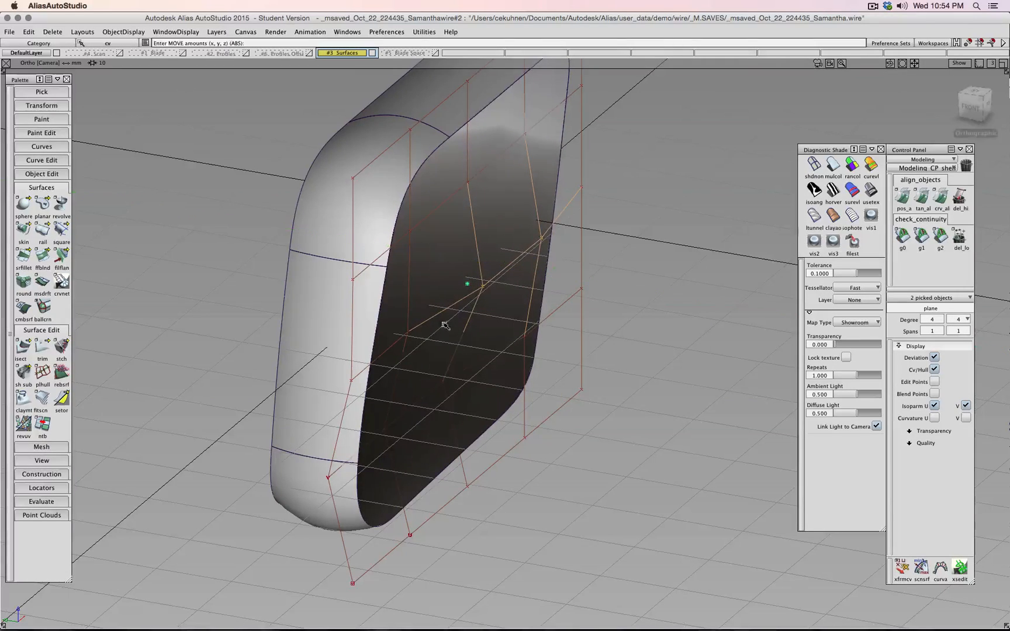
{"action": "middle_click_drag", "start_coordinate": [410, 333], "coordinate": [426, 336]}
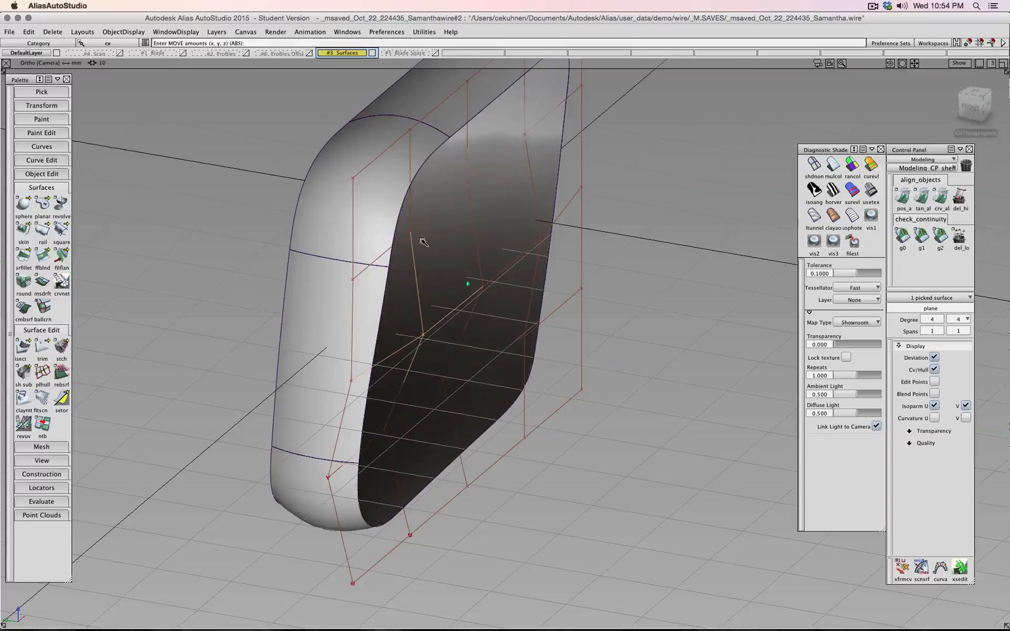
{"action": "middle_click_drag", "start_coordinate": [414, 232], "coordinate": [434, 225]}
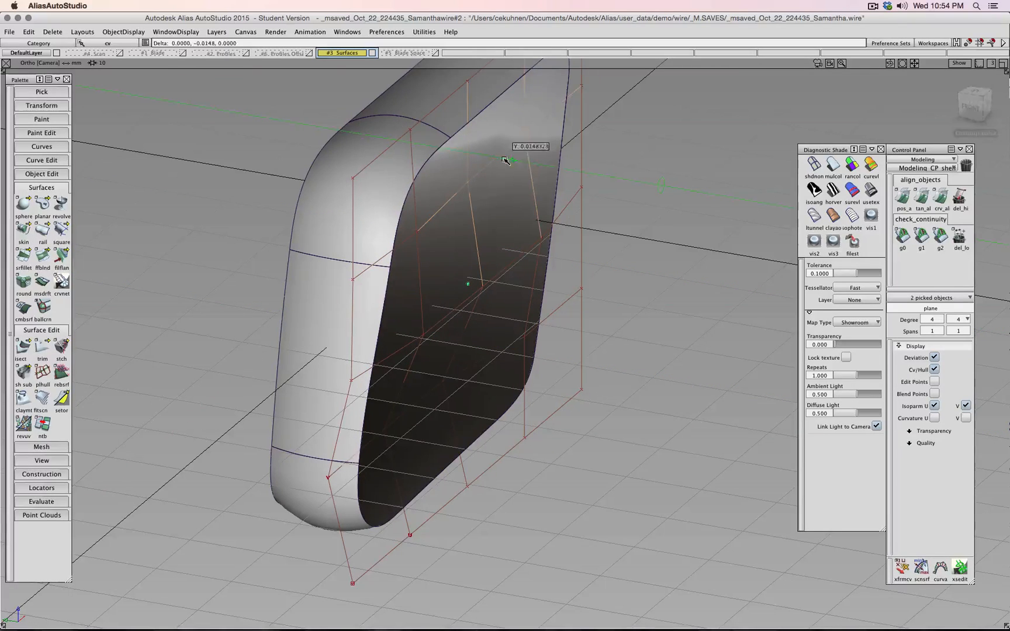
{"action": "middle_click_drag", "start_coordinate": [505, 161], "coordinate": [514, 161]}
- Show the cap plane's control hull and pull two points along Y by about -2.75
{"action": "left_click_drag", "start_coordinate": [503, 222], "coordinate": [475, 253], "text": "alt+shift"}
{"action": "left_click_drag", "start_coordinate": [518, 282], "coordinate": [551, 280], "text": "ctrl+shift"}
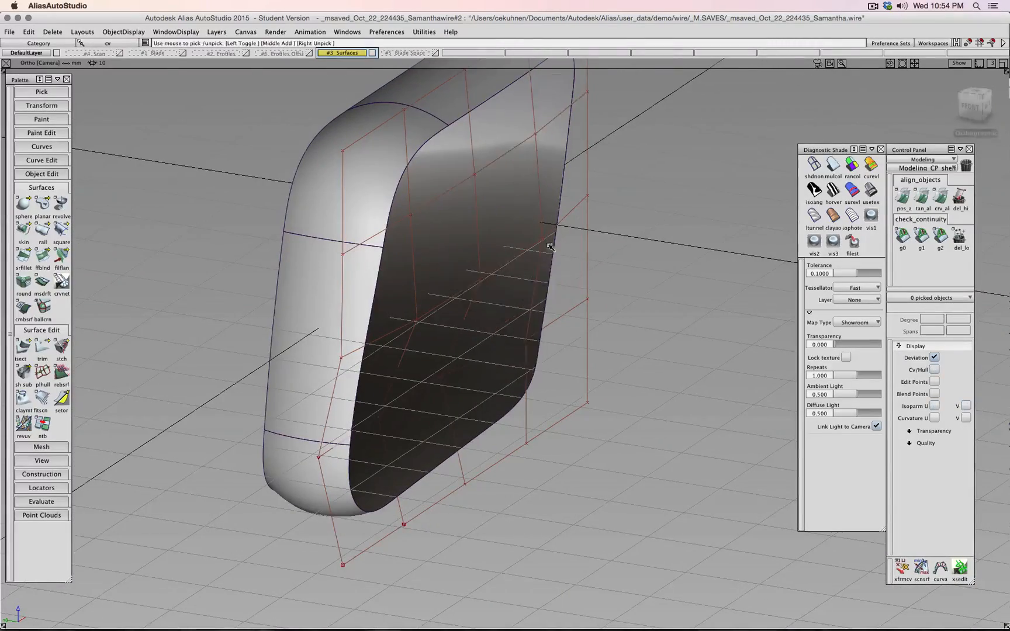
{"action": "left_click_drag", "start_coordinate": [505, 252], "coordinate": [485, 291]}
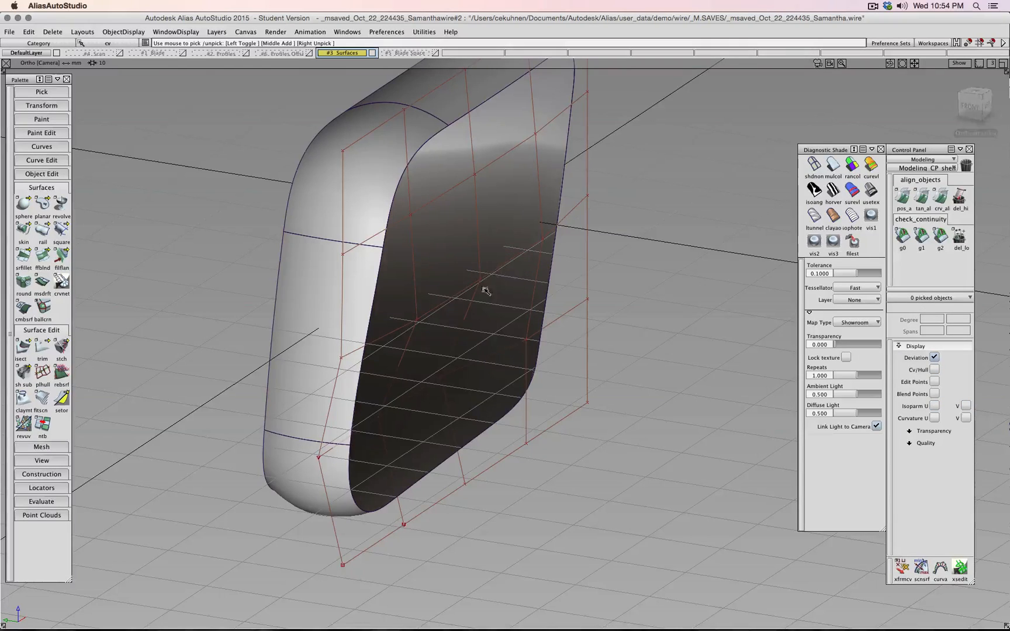
{"action": "left_click", "coordinate": [407, 341]}
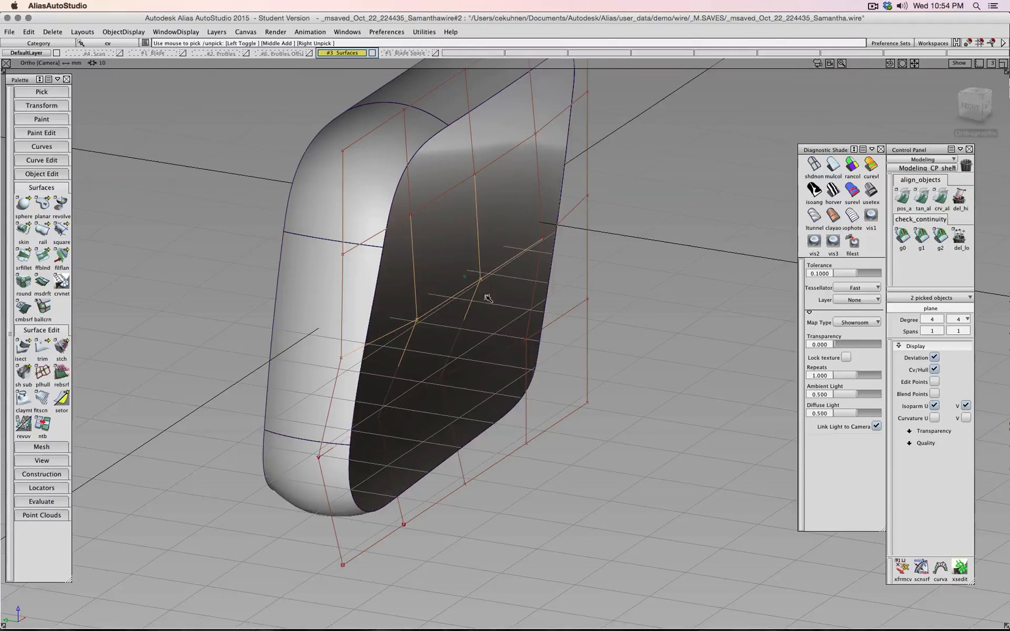
{"action": "middle_click_drag", "start_coordinate": [488, 299], "coordinate": [486, 285], "text": "ctrl+shift"}
{"action": "middle_click_drag", "start_coordinate": [477, 292], "coordinate": [499, 315]}
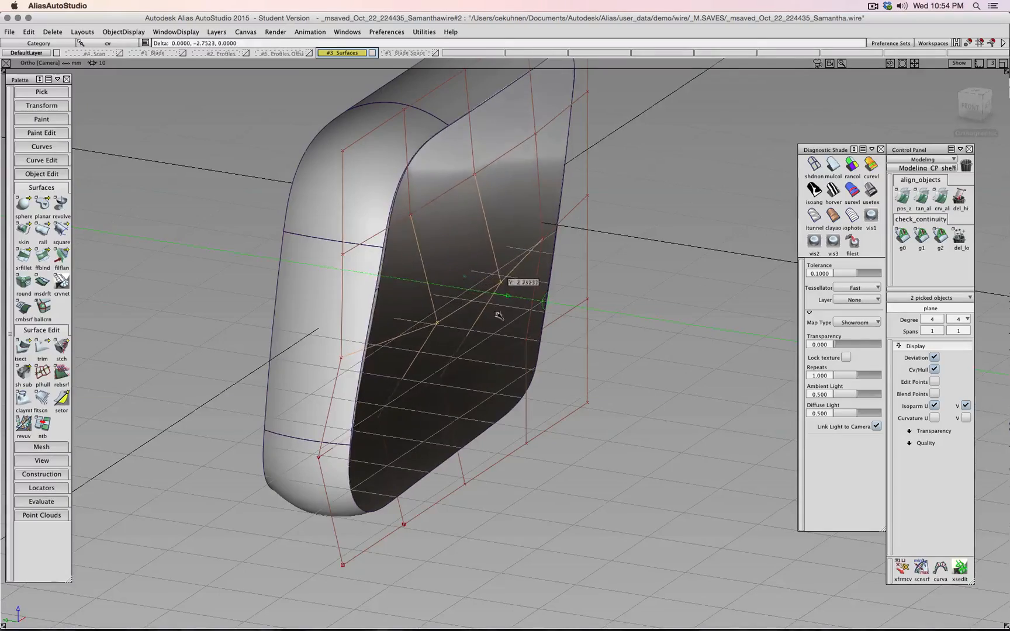
{"action": "left_click_drag", "start_coordinate": [498, 316], "coordinate": [521, 325], "text": "alt+shift"}
- Move three more cap control points along Y, then start a dynamic section analysis
{"action": "left_click_drag", "start_coordinate": [458, 373], "coordinate": [459, 350], "text": "ctrl+shift"}
{"action": "left_click_drag", "start_coordinate": [462, 373], "coordinate": [487, 372], "text": "ctrl+shift"}
{"action": "left_click_drag", "start_coordinate": [304, 435], "coordinate": [284, 444]}
{"action": "middle_click_drag", "start_coordinate": [463, 400], "coordinate": [444, 383], "text": "ctrl+shift"}
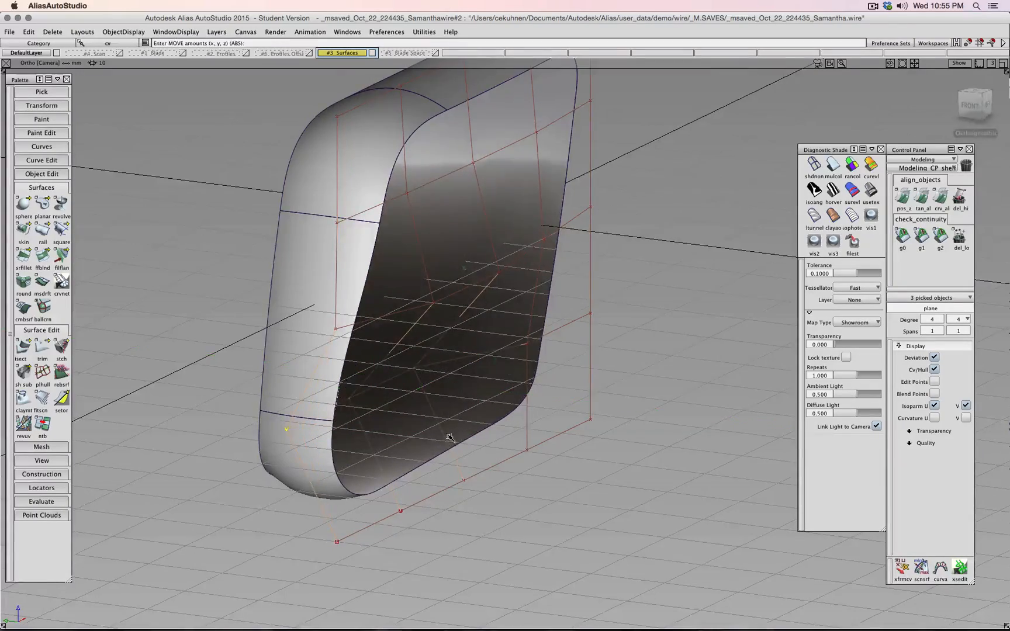
{"action": "left_click_drag", "start_coordinate": [449, 437], "coordinate": [637, 425], "text": "alt+shift"}
{"action": "scroll", "coordinate": [637, 426], "scroll_direction": "down", "scroll_amount": 4}
{"action": "scroll", "coordinate": [637, 425], "scroll_direction": "up", "scroll_amount": 5}
{"action": "scroll", "coordinate": [635, 425], "scroll_direction": "down", "scroll_amount": 5}
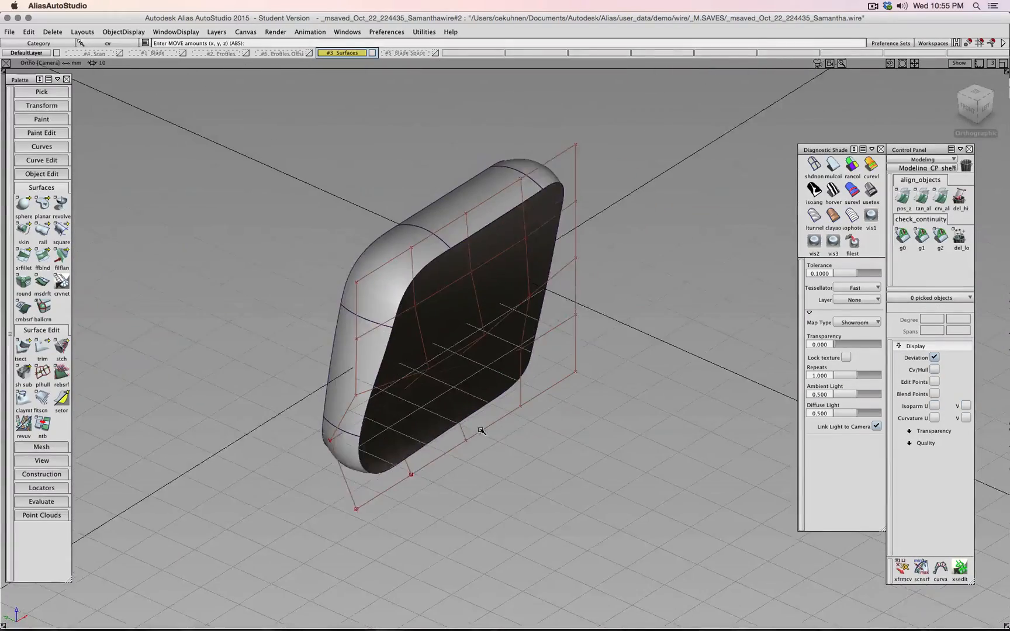
{"action": "left_click", "coordinate": [49, 502]}
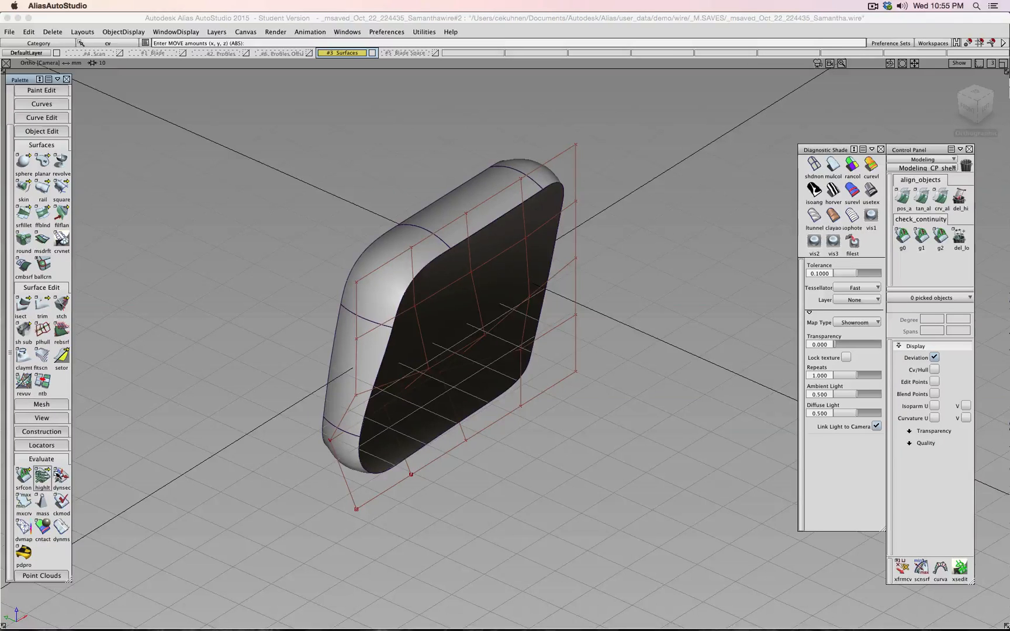
{"action": "left_click", "coordinate": [61, 474]}
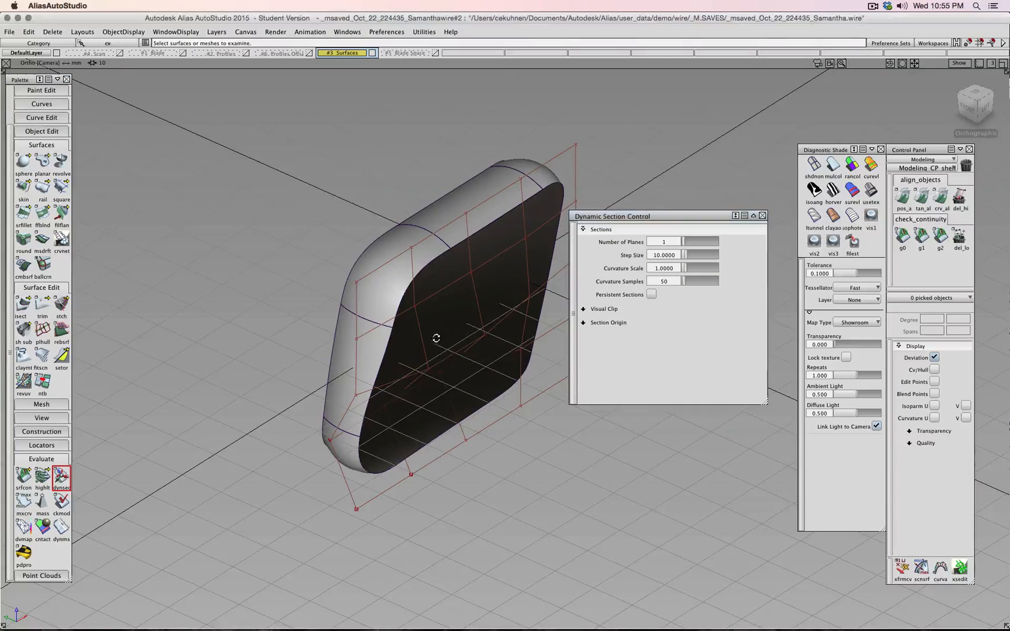
- Choose the flat cap plane, not the rounded side surface, for dynamic section evaluation
{"action": "left_click_drag", "start_coordinate": [435, 339], "coordinate": [485, 324], "text": "alt+shift"}
{"action": "left_click", "coordinate": [422, 353]}
{"action": "left_click_drag", "start_coordinate": [468, 377], "coordinate": [413, 383], "text": "alt+shift"}
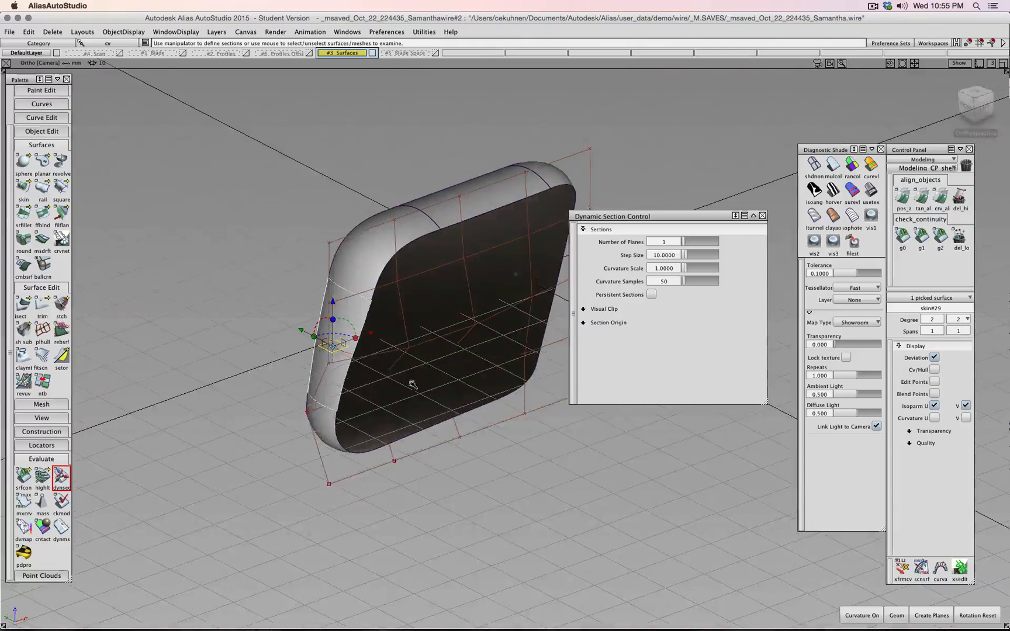
{"action": "left_click", "coordinate": [425, 383]}
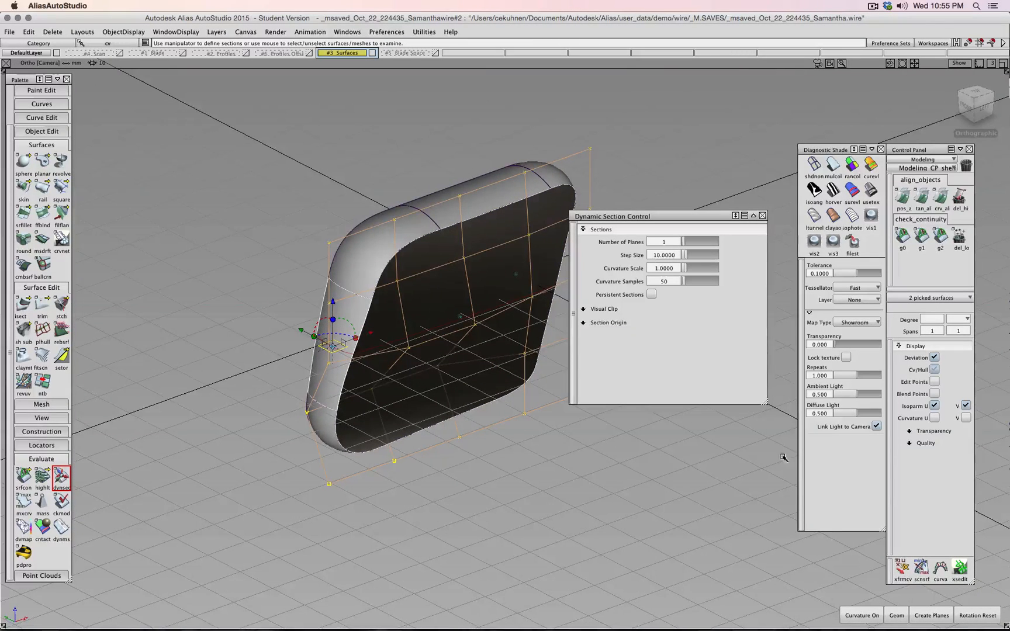
{"action": "left_click", "coordinate": [349, 309]}
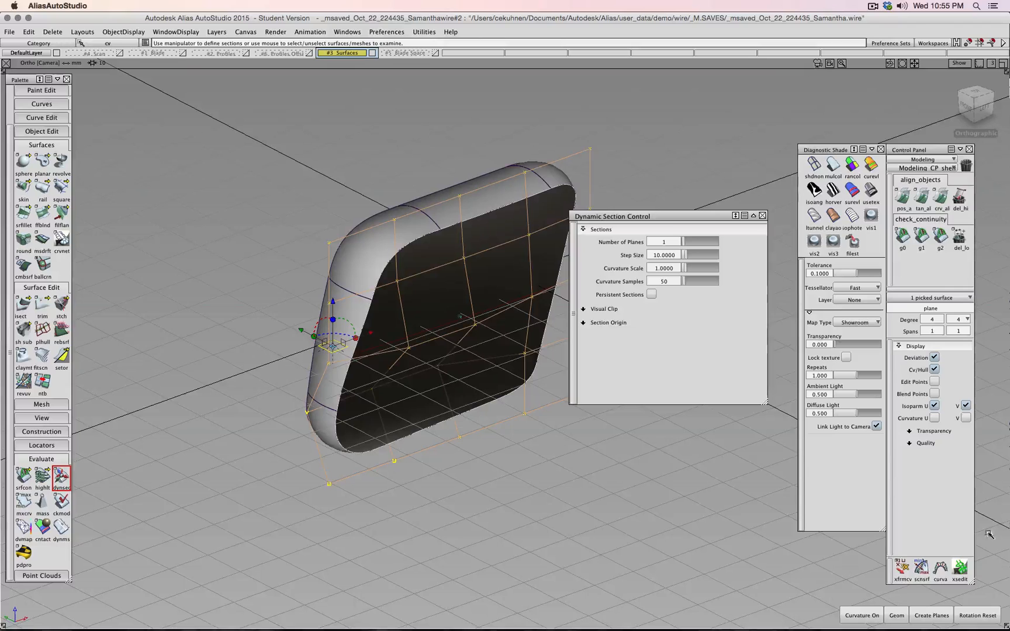
- Turn on the curvature plot, reposition the section plane, and set scale 2.5 with 701 samples
{"action": "left_click", "coordinate": [871, 618]}
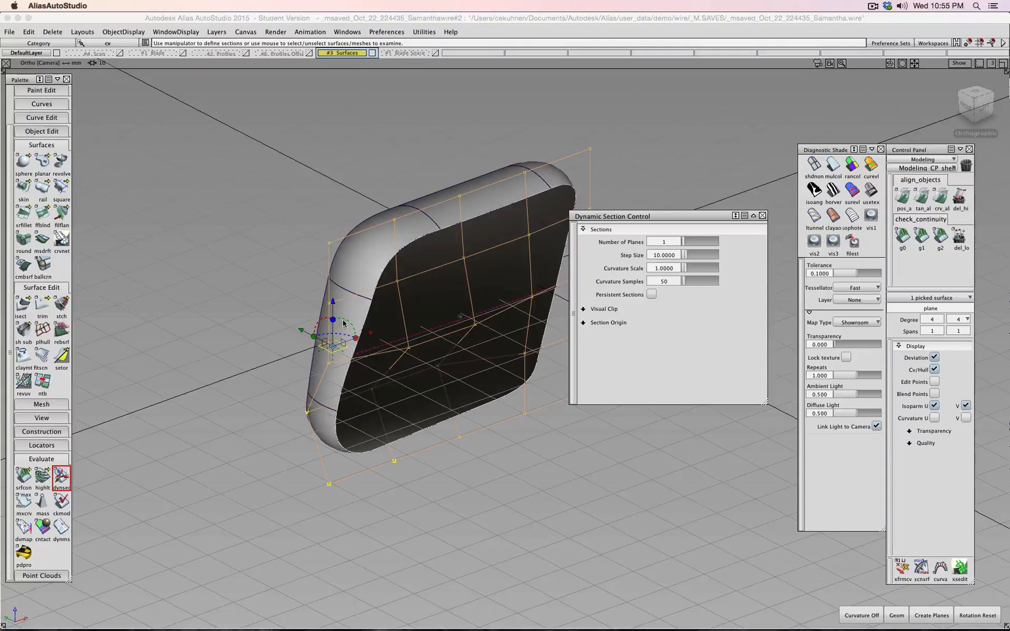
{"action": "left_click_drag", "start_coordinate": [344, 323], "coordinate": [335, 368]}
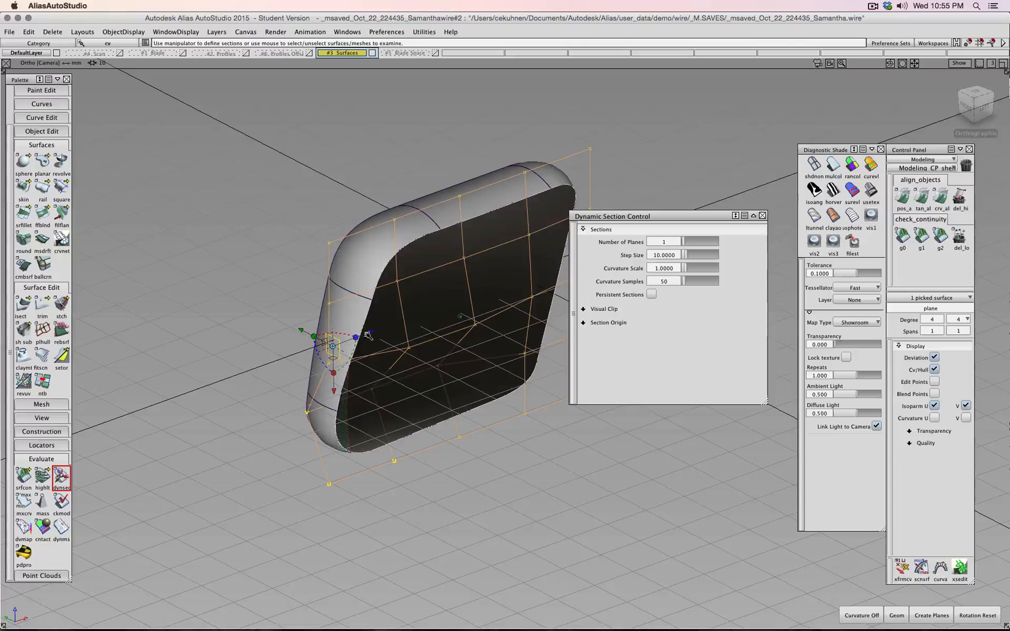
{"action": "left_click_drag", "start_coordinate": [367, 335], "coordinate": [379, 332]}
{"action": "left_click_drag", "start_coordinate": [490, 307], "coordinate": [489, 308]}
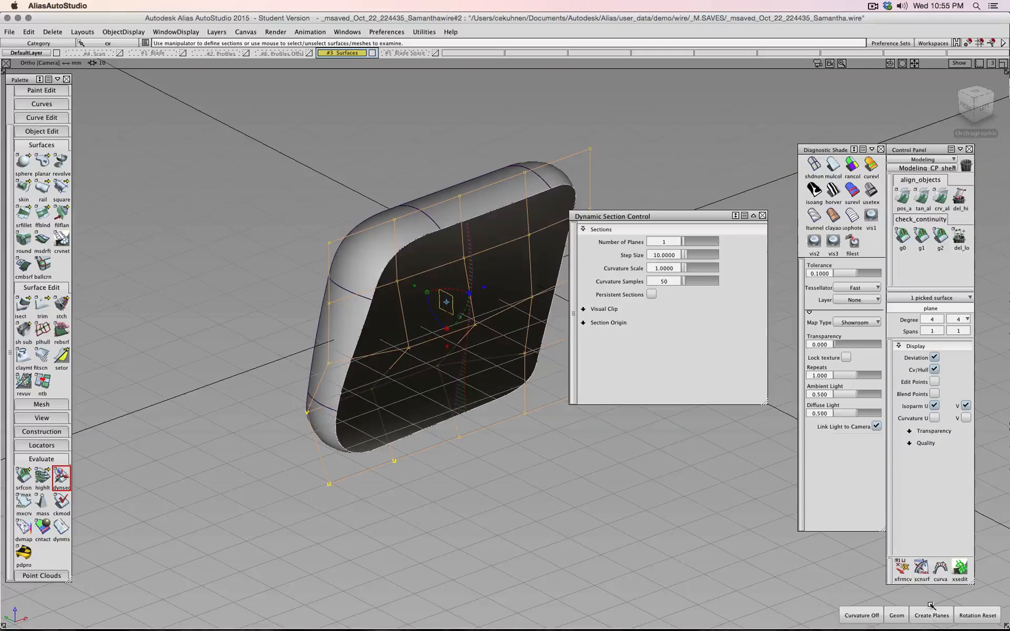
{"action": "left_click_drag", "start_coordinate": [688, 270], "coordinate": [692, 266]}
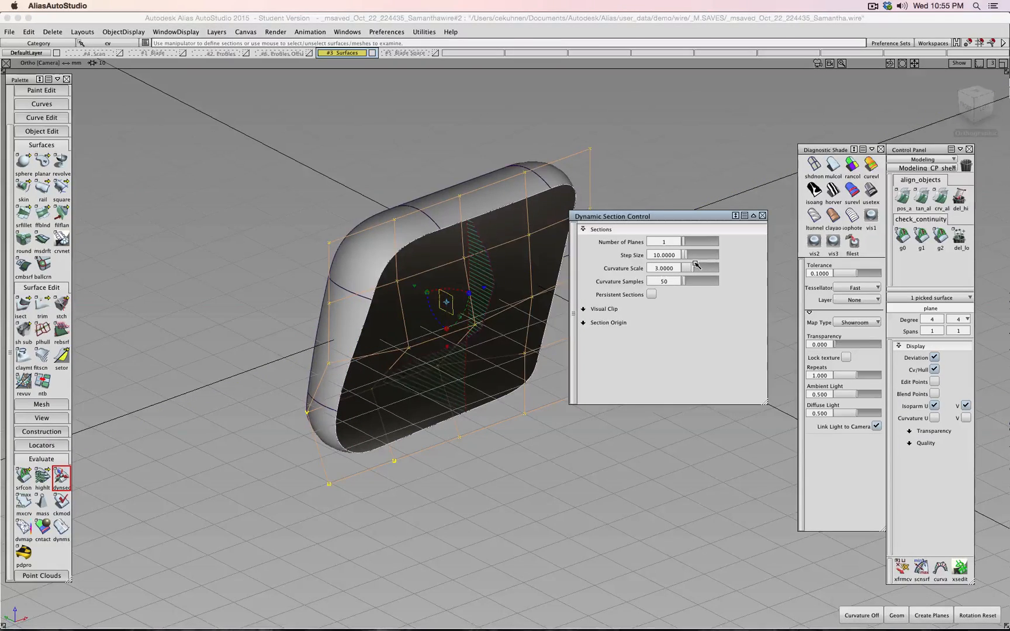
{"action": "left_click_drag", "start_coordinate": [524, 484], "coordinate": [722, 282], "text": "alt+shift"}
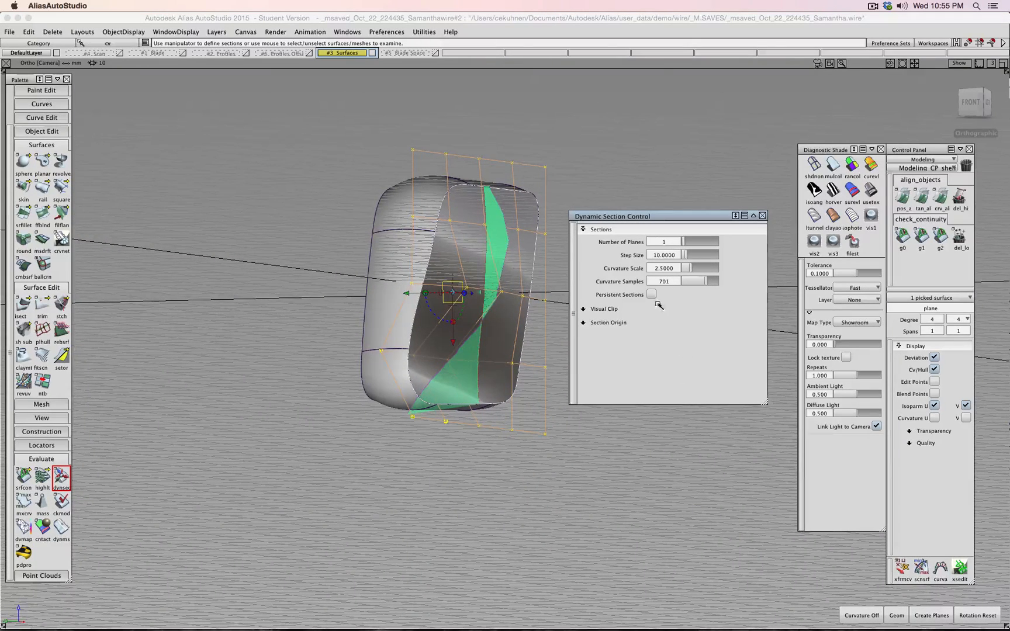
- Enable Visual Clip and Persistent Visual Clip so the model is cut at the section plane
{"action": "left_click", "coordinate": [583, 309]}
{"action": "left_click", "coordinate": [652, 321]}
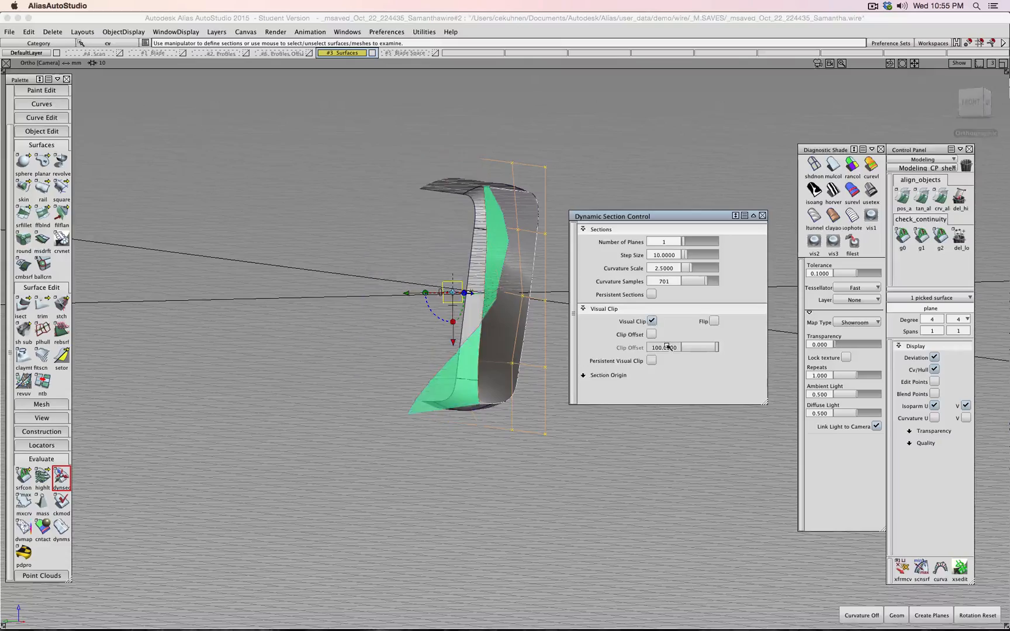
{"action": "left_click_drag", "start_coordinate": [467, 362], "coordinate": [456, 293], "text": "alt+shift"}
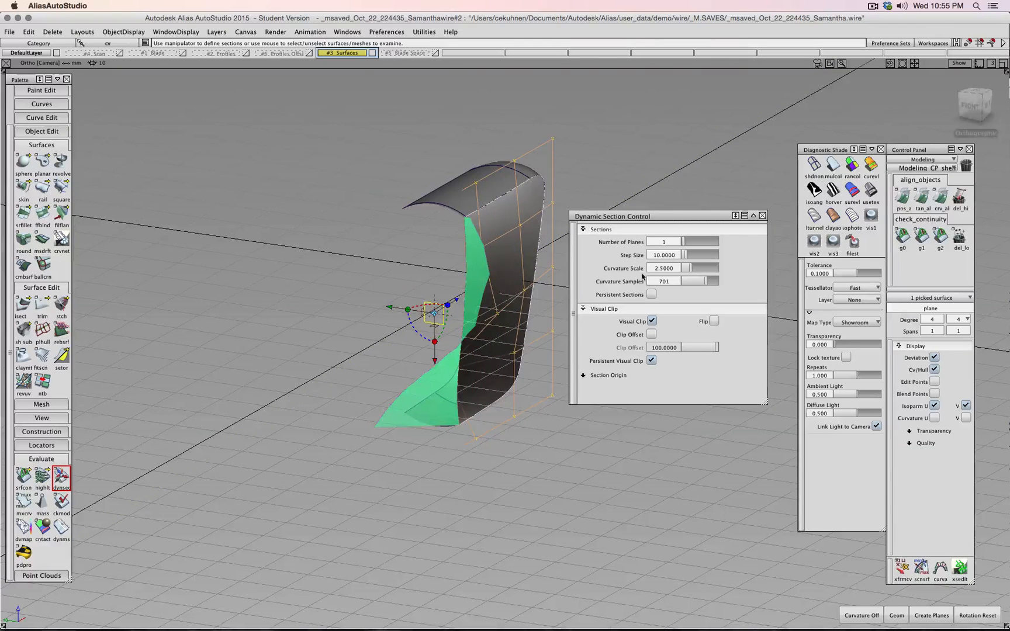
- Turn the curvature plot off and sweep the section clip across the plane
{"action": "left_click", "coordinate": [863, 618]}
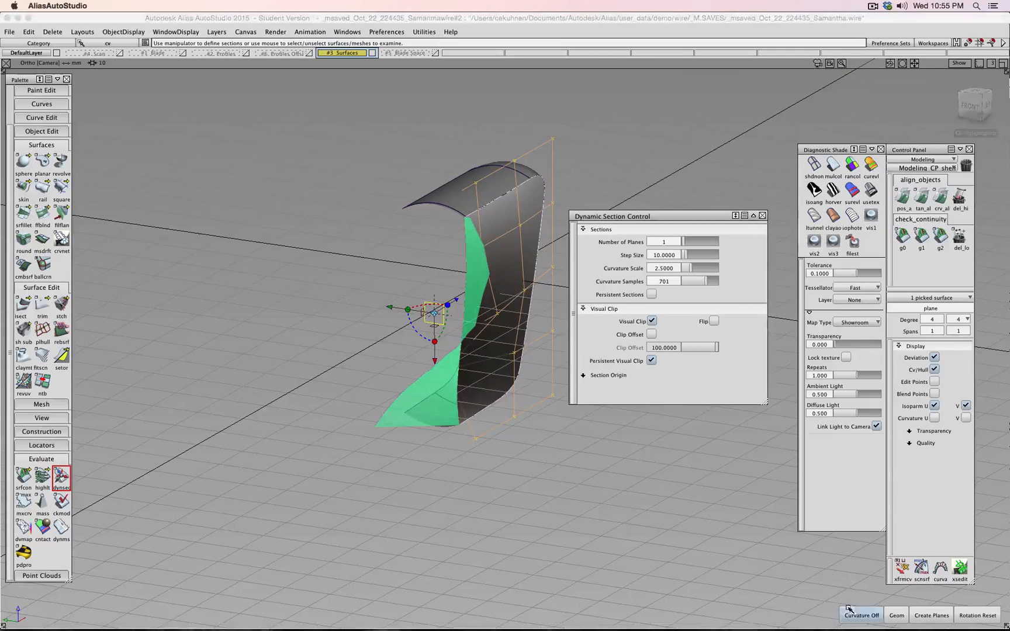
{"action": "left_click_drag", "start_coordinate": [629, 453], "coordinate": [738, 411], "text": "alt+shift"}
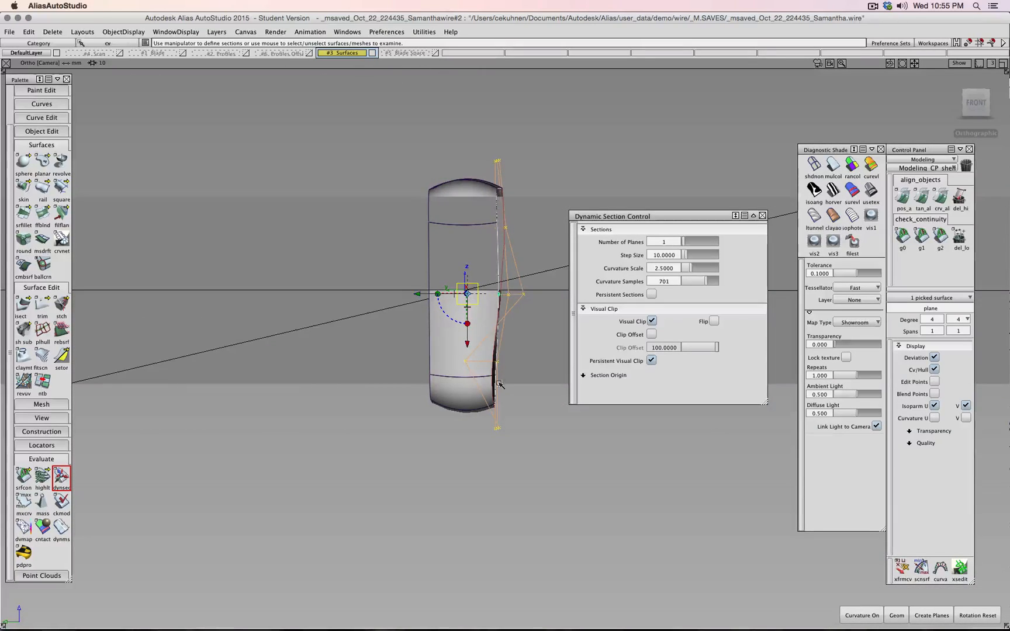
{"action": "left_click_drag", "start_coordinate": [501, 384], "coordinate": [494, 292], "text": "alt+shift"}
{"action": "left_click_drag", "start_coordinate": [496, 287], "coordinate": [544, 278], "text": "shift+super"}
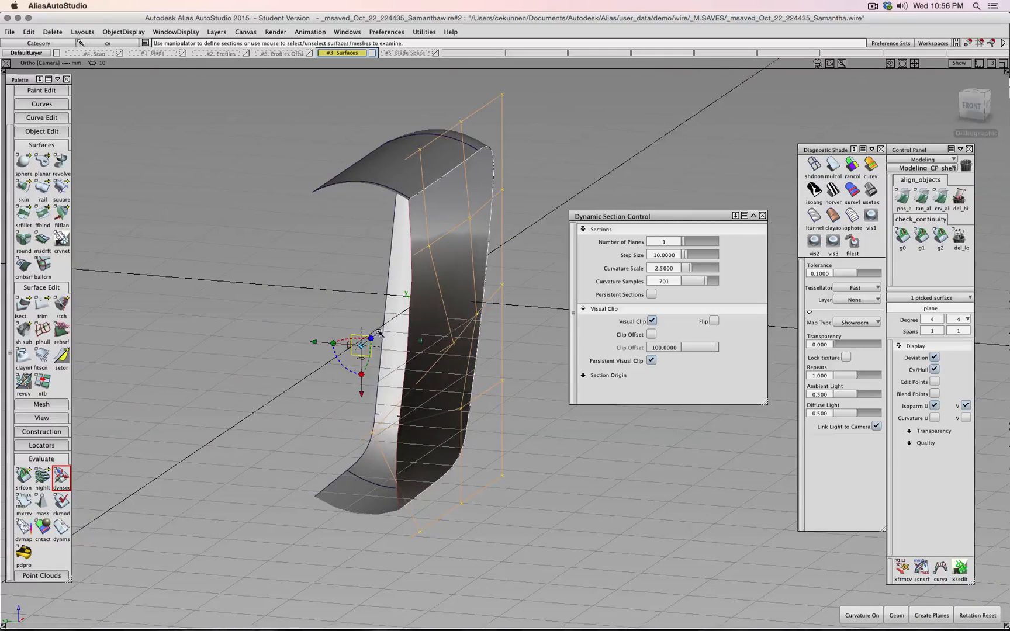
{"action": "left_click_drag", "start_coordinate": [379, 332], "coordinate": [352, 369]}
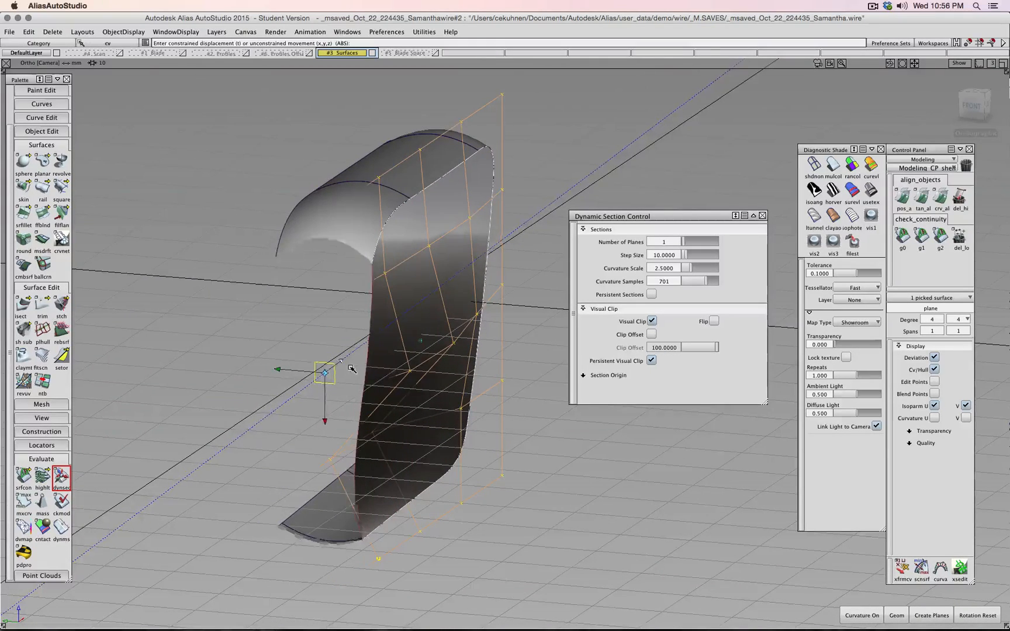
- Move the cutting plane's picked CVs sideways to the right
{"action": "left_click_drag", "start_coordinate": [574, 139], "coordinate": [572, 116], "text": "ctrl+shift"}
{"action": "left_click_drag", "start_coordinate": [568, 163], "coordinate": [582, 163], "text": "ctrl+shift"}
{"action": "mouse_move", "coordinate": [448, 257]}
{"action": "left_mouse_down", "text": "ctrl+shift"}
{"action": "mouse_move", "coordinate": [462, 252]}
{"action": "mouse_move", "coordinate": [428, 254]}
{"action": "left_mouse_up", "text": "ctrl+shift"}
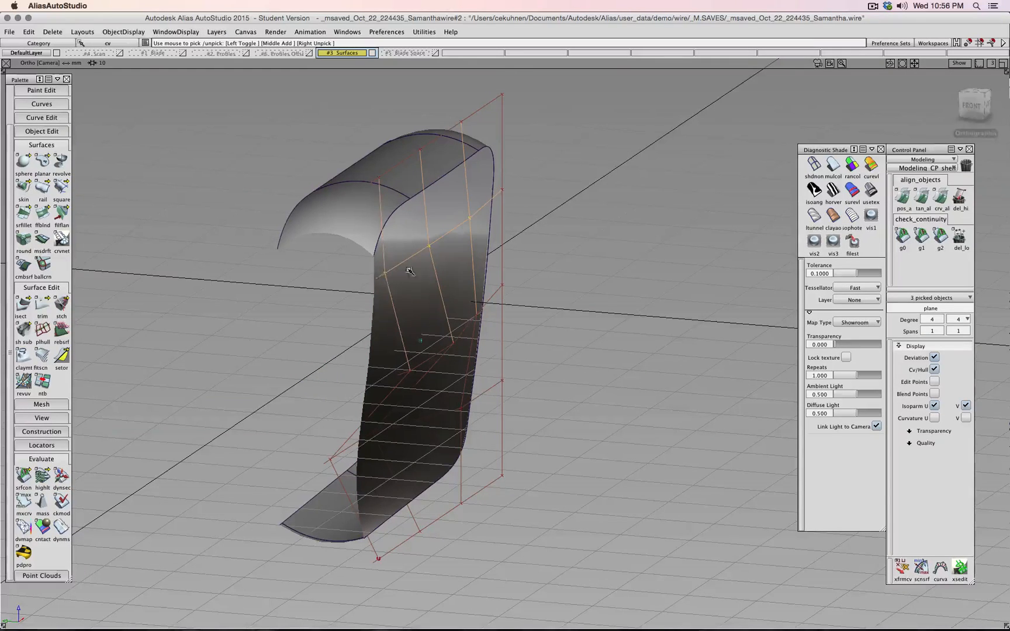
{"action": "right_click_drag", "start_coordinate": [438, 272], "coordinate": [436, 249], "text": "ctrl+shift"}
{"action": "middle_click_drag", "start_coordinate": [422, 261], "coordinate": [446, 247]}
- Pick the cutting plane surface and nudge it slightly up and to the right
{"action": "left_click_drag", "start_coordinate": [577, 260], "coordinate": [577, 237], "text": "ctrl+shift"}
{"action": "left_click_drag", "start_coordinate": [577, 272], "coordinate": [544, 273], "text": "ctrl+shift"}
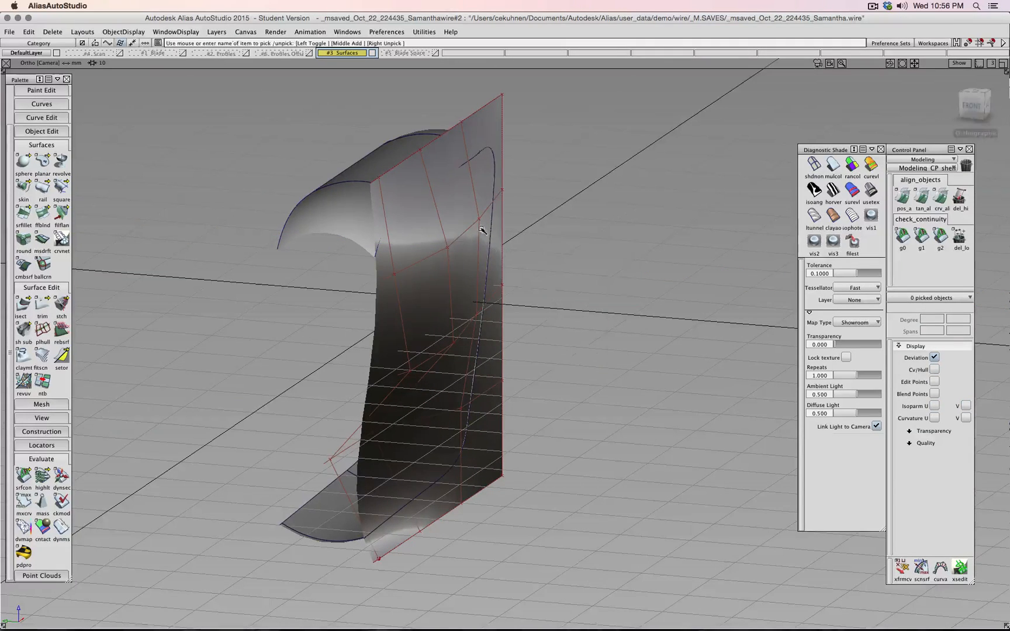
{"action": "left_click", "coordinate": [452, 198]}
{"action": "middle_click_drag", "start_coordinate": [563, 218], "coordinate": [566, 222], "text": "ctrl+shift"}
{"action": "middle_click_drag", "start_coordinate": [534, 297], "coordinate": [535, 294]}
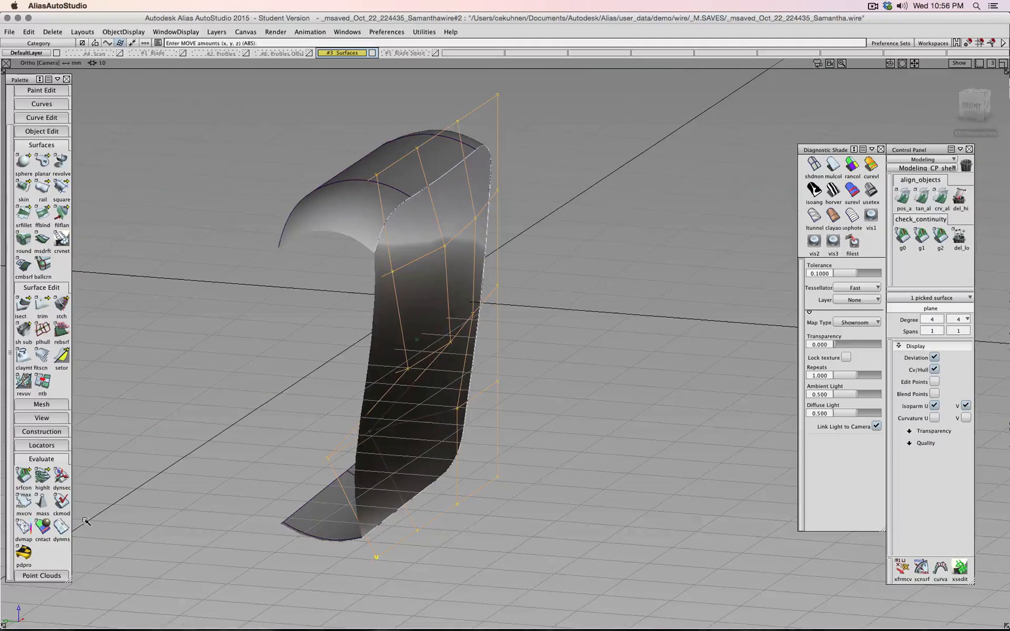
- Reopen dynamic section evaluation, then uncheck Persistent Visual Clip and Visual Clip
{"action": "left_click", "coordinate": [61, 482]}
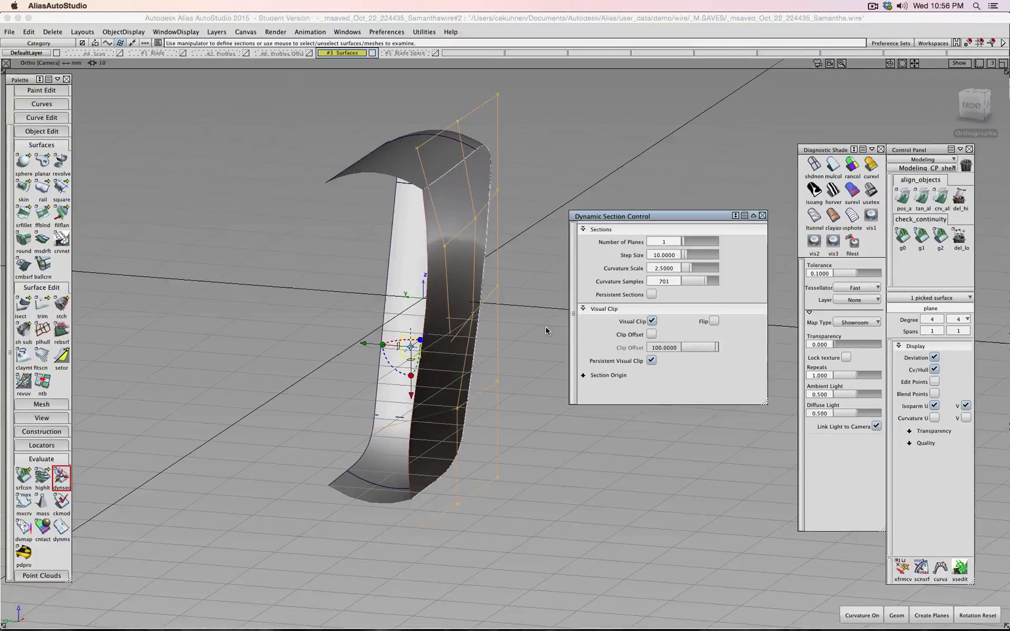
{"action": "mouse_move", "coordinate": [533, 332]}
{"action": "left_mouse_down", "text": "alt+shift"}
{"action": "mouse_move", "coordinate": [520, 333]}
{"action": "mouse_move", "coordinate": [541, 338]}
{"action": "mouse_move", "coordinate": [527, 340]}
{"action": "left_mouse_up", "text": "alt+shift"}
{"action": "left_click_drag", "start_coordinate": [436, 349], "coordinate": [434, 336], "text": "alt+shift"}
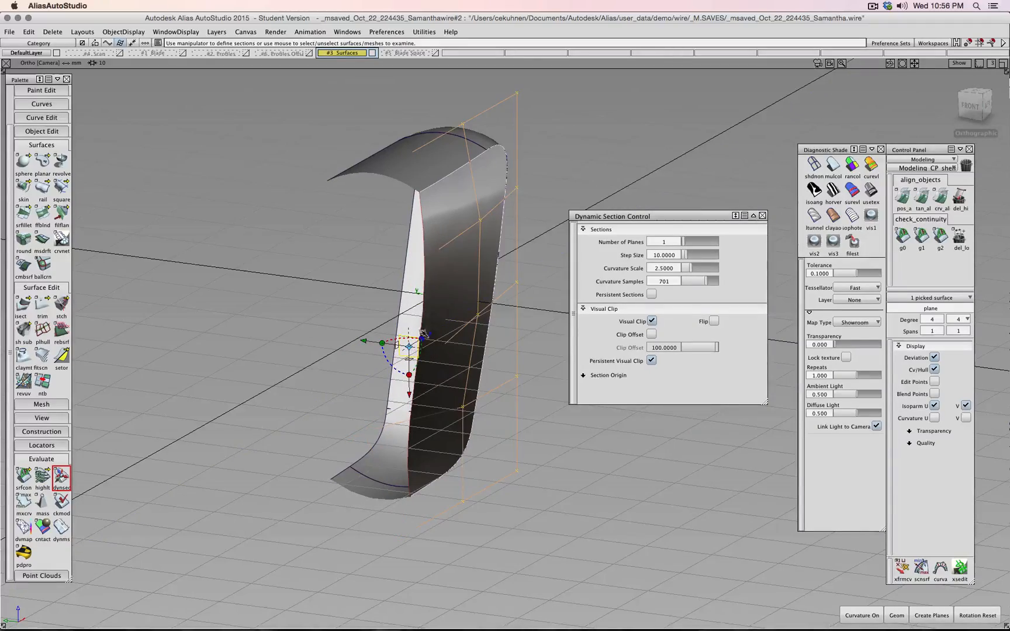
{"action": "left_click_drag", "start_coordinate": [402, 421], "coordinate": [684, 482], "text": "alt+shift"}
{"action": "left_click", "coordinate": [653, 360]}
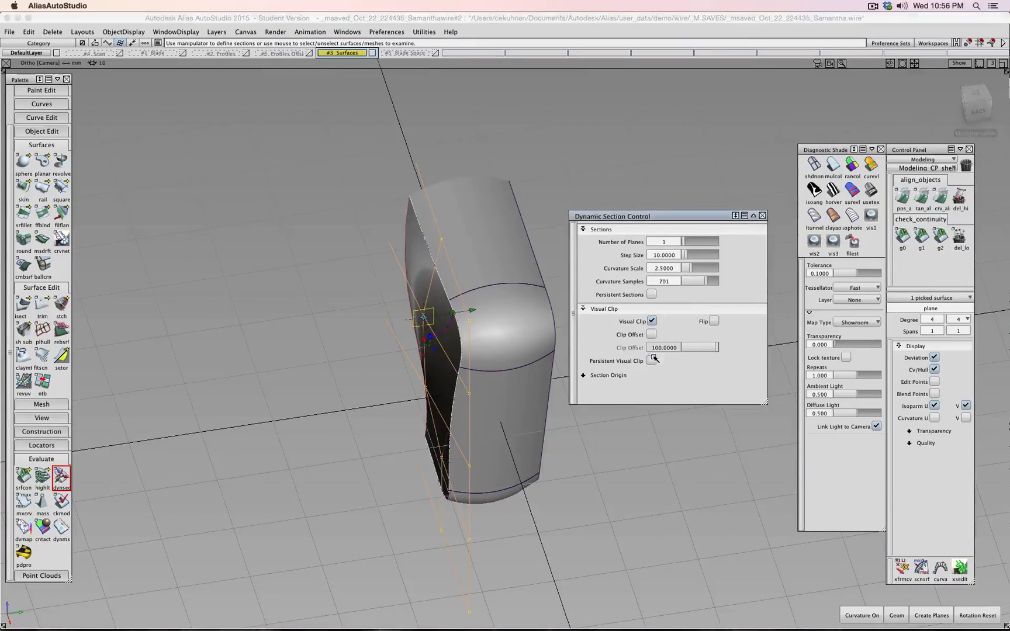
{"action": "left_click", "coordinate": [654, 321]}
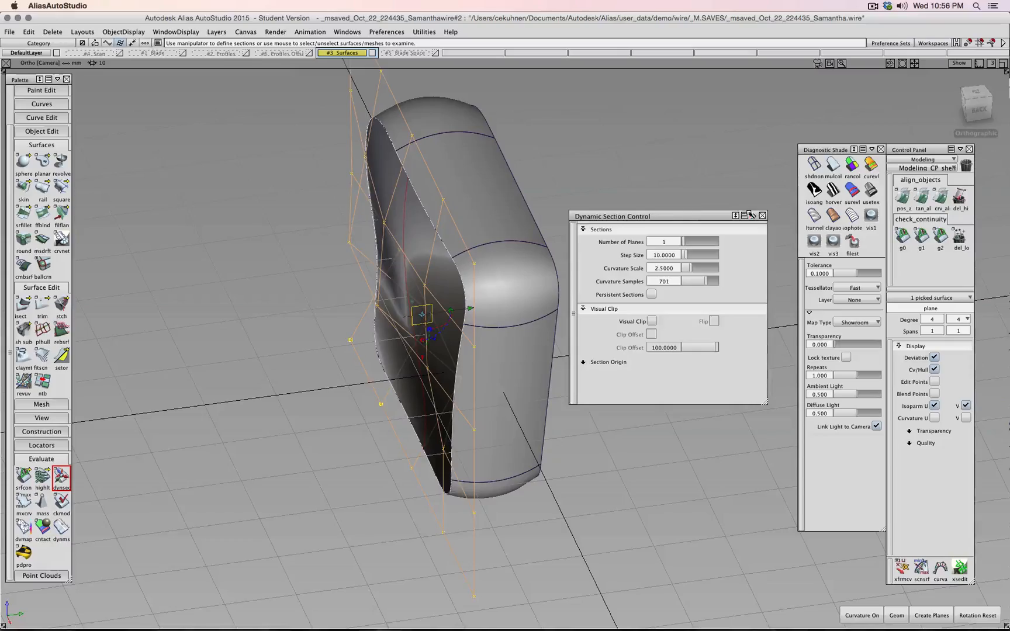
- Close Dynamic Section Control and deselect the plane surface
{"action": "left_click", "coordinate": [762, 216]}
{"action": "left_click_drag", "start_coordinate": [651, 255], "coordinate": [651, 230], "text": "ctrl+shift"}
{"action": "left_click_drag", "start_coordinate": [656, 320], "coordinate": [623, 337], "text": "alt+shift"}
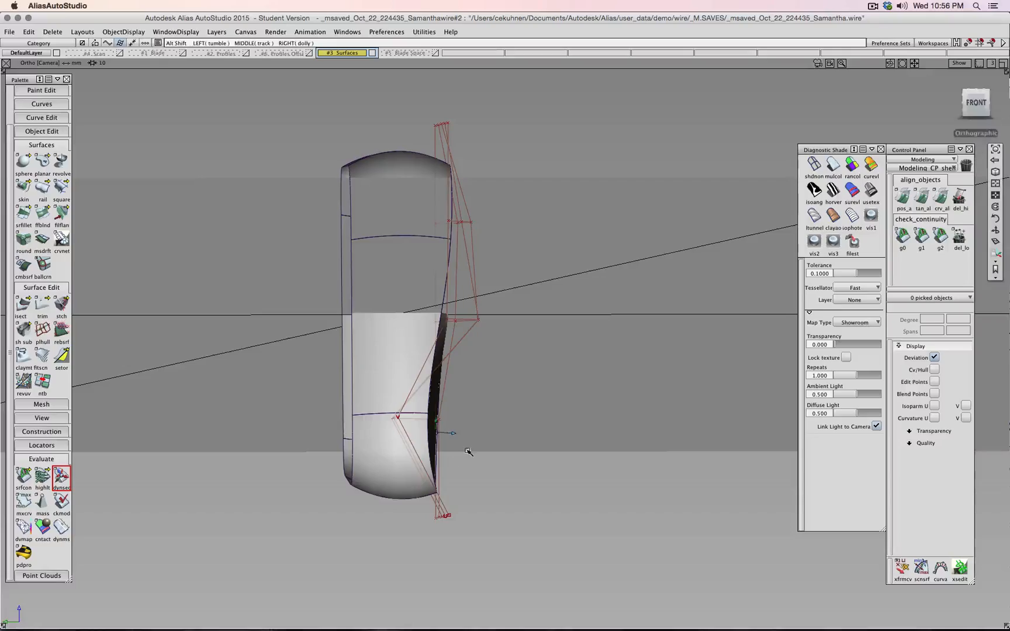
{"action": "left_click_drag", "start_coordinate": [466, 453], "coordinate": [672, 413], "text": "alt+shift"}
- Move a cutting-plane CV along Y so the control hull bulges outward
{"action": "left_click", "coordinate": [458, 426]}
{"action": "right_click_drag", "start_coordinate": [627, 433], "coordinate": [627, 411], "text": "ctrl+shift"}
{"action": "left_click_drag", "start_coordinate": [611, 423], "coordinate": [560, 417], "text": "alt+shift"}
{"action": "middle_click_drag", "start_coordinate": [553, 420], "coordinate": [552, 422]}
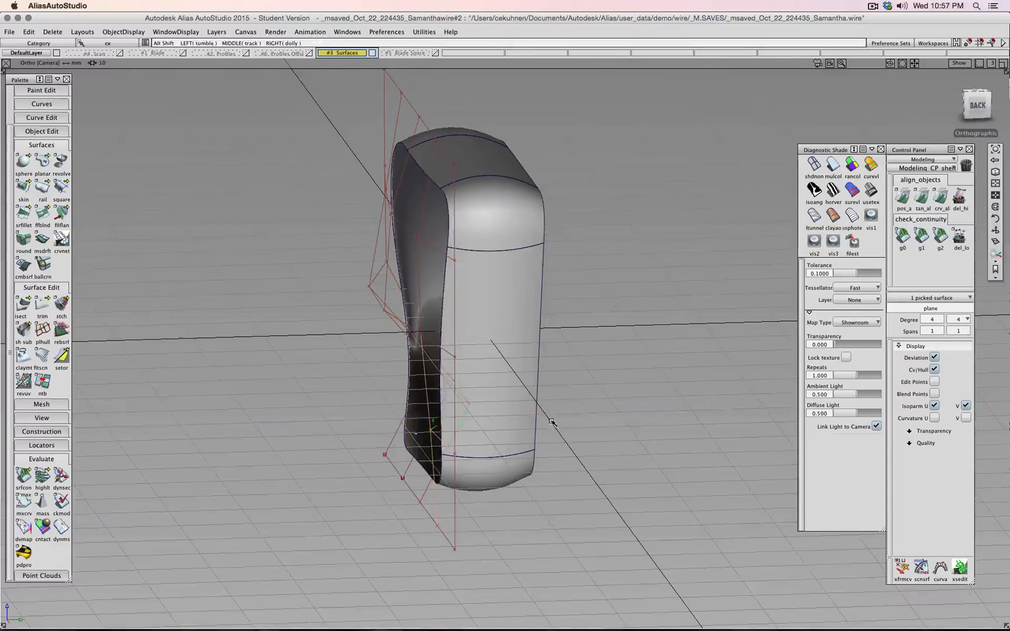
{"action": "left_click_drag", "start_coordinate": [552, 422], "coordinate": [508, 404], "text": "alt+shift"}
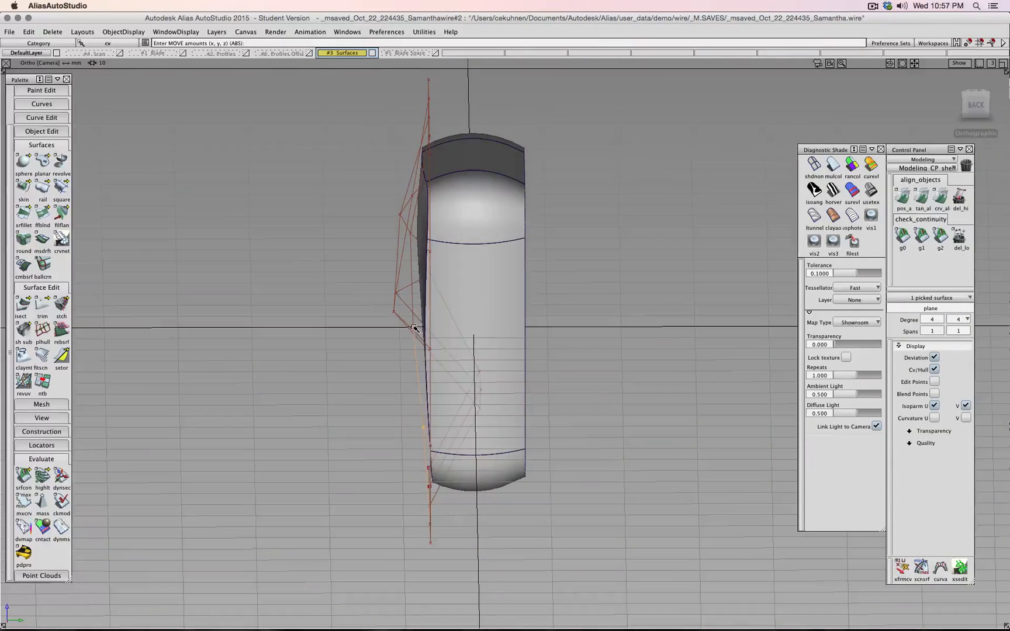
{"action": "middle_click_drag", "start_coordinate": [413, 328], "coordinate": [404, 334]}
{"action": "left_click_drag", "start_coordinate": [374, 340], "coordinate": [398, 377], "text": "alt+shift"}
- Snap to the back view and leave nothing picked
{"action": "left_click", "coordinate": [980, 106]}
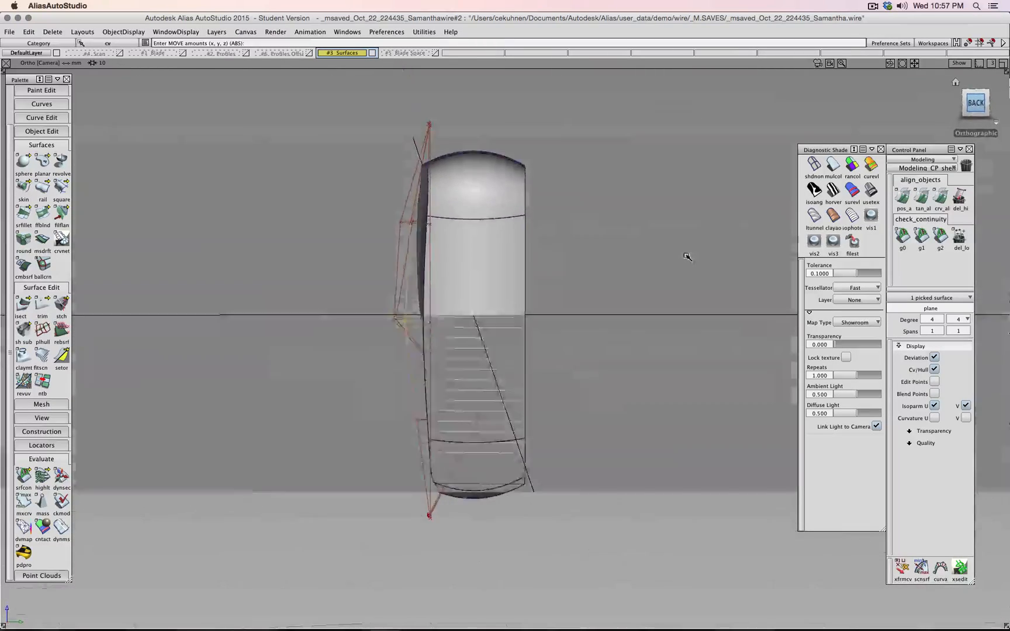
{"action": "left_click_drag", "start_coordinate": [687, 256], "coordinate": [660, 231], "text": "ctrl+shift"}
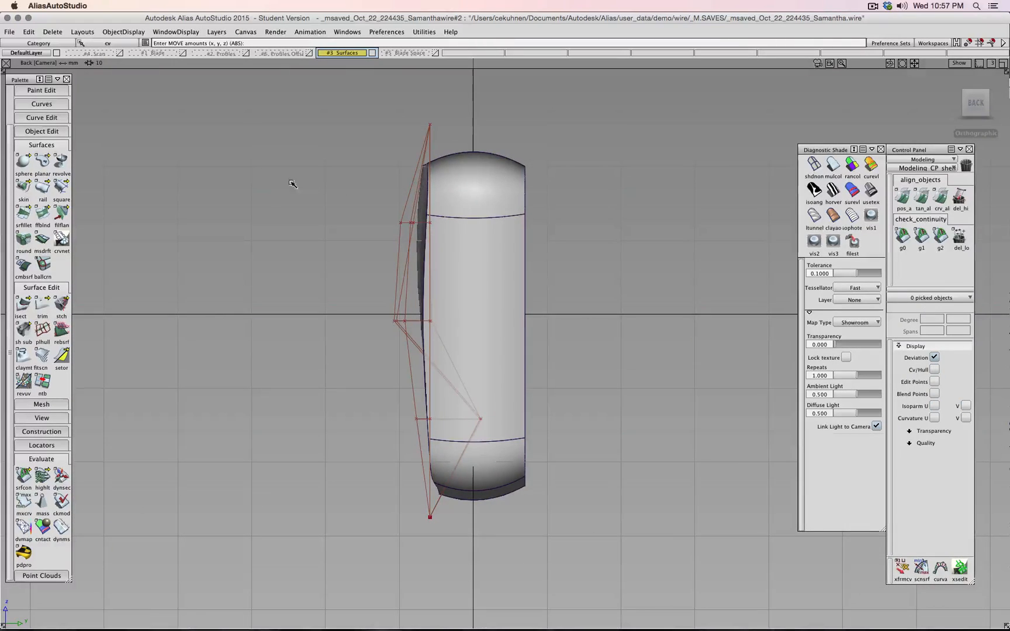
{"action": "left_click_drag", "start_coordinate": [254, 203], "coordinate": [254, 190], "text": "ctrl+shift"}
{"action": "scroll", "coordinate": [46, 173], "scroll_direction": "up", "scroll_amount": 3}
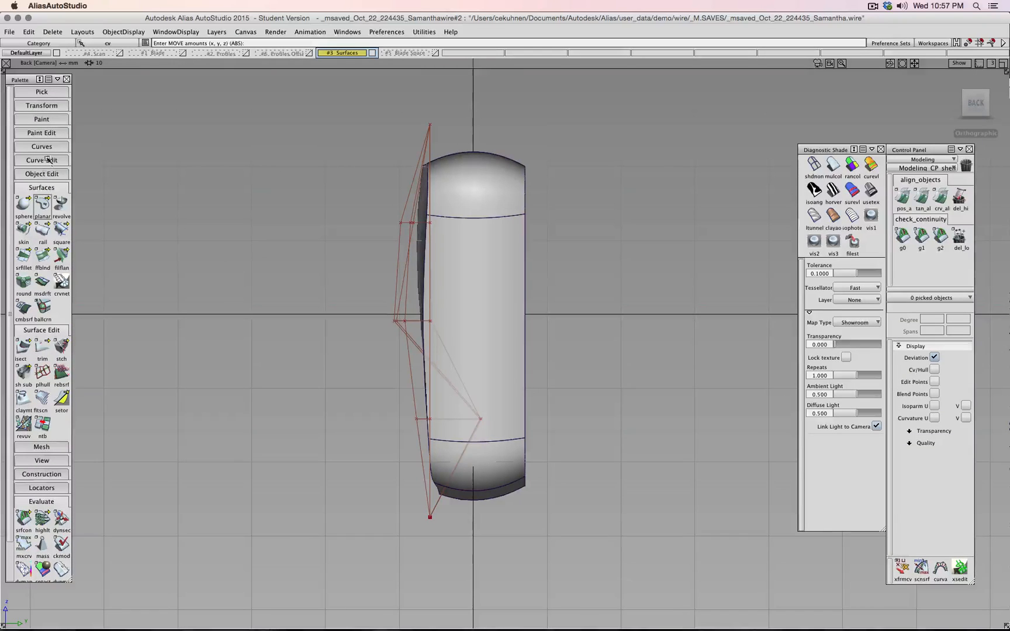
- Draw a straight vertical degree-1 curve spanning above and below the tube in the back view
{"action": "left_click", "coordinate": [42, 147]}
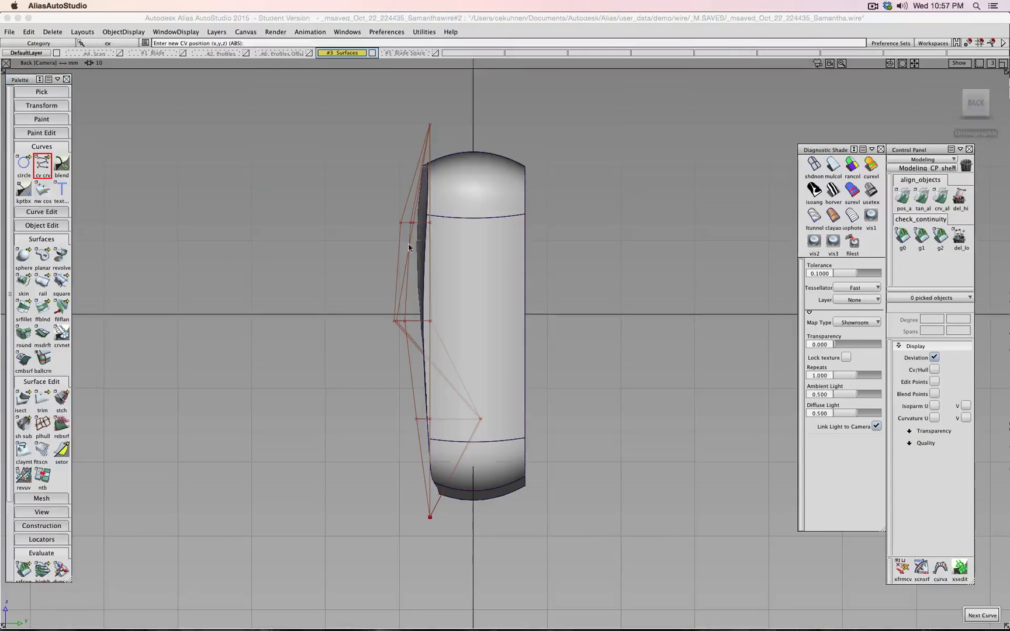
{"action": "right_click_drag", "start_coordinate": [504, 161], "coordinate": [507, 176], "text": "shift+super"}
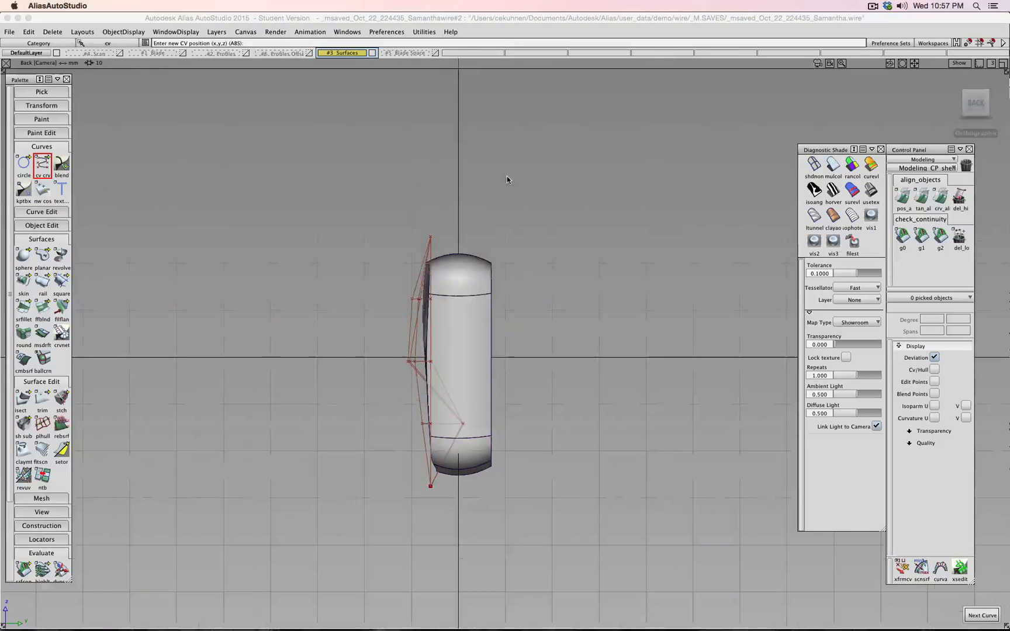
{"action": "left_click", "coordinate": [458, 169]}
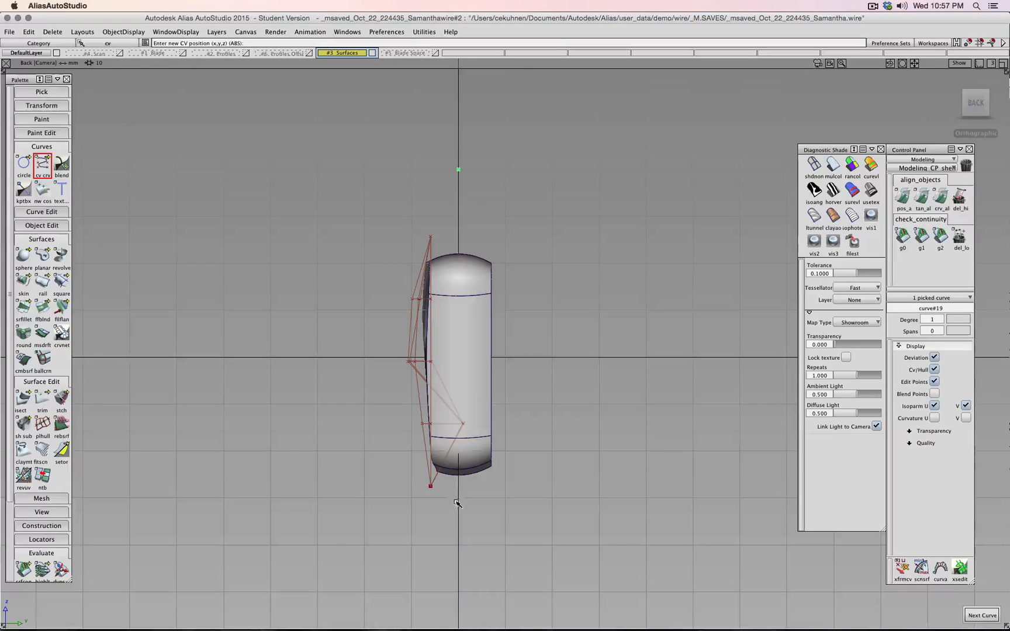
{"action": "left_click_drag", "start_coordinate": [554, 500], "coordinate": [554, 471], "text": "ctrl+shift"}
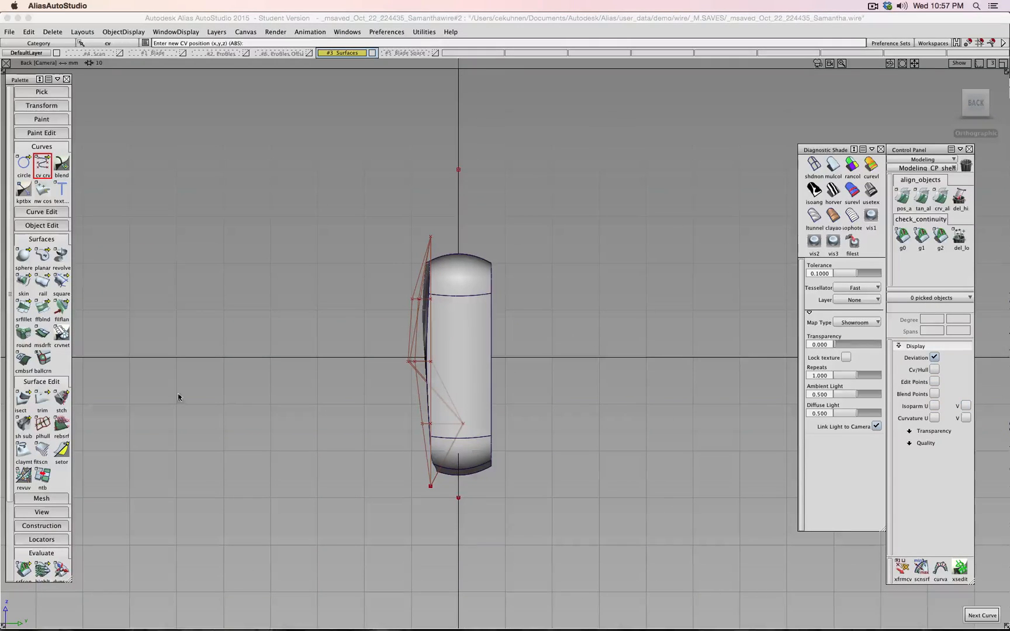
- Start Project from the isect flyout and pick skin#25 as the first target surface
{"action": "left_click", "coordinate": [20, 398]}
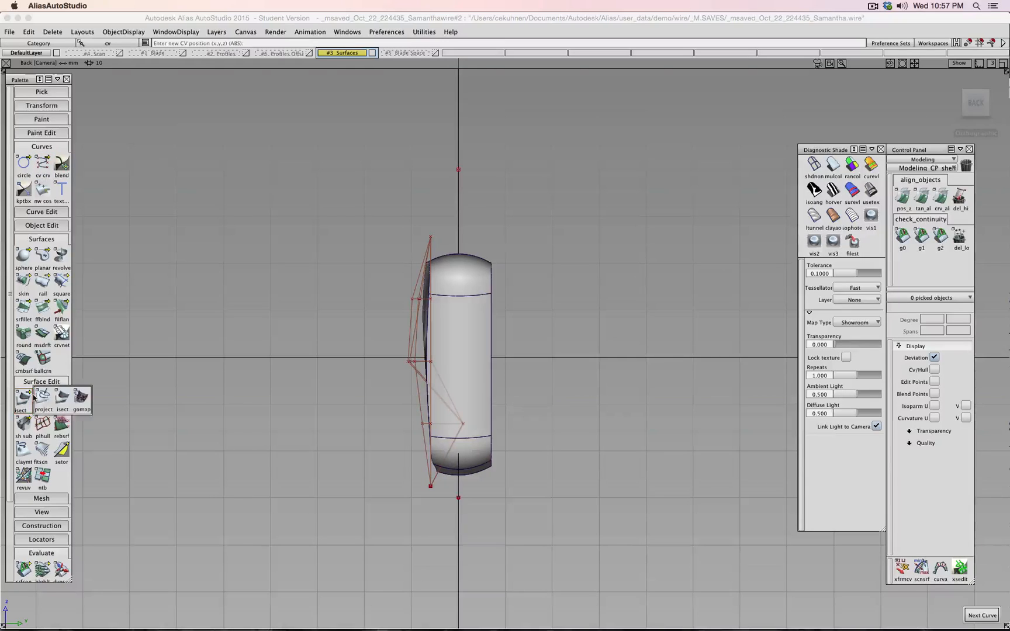
{"action": "left_click", "coordinate": [43, 398]}
{"action": "left_click", "coordinate": [480, 341]}
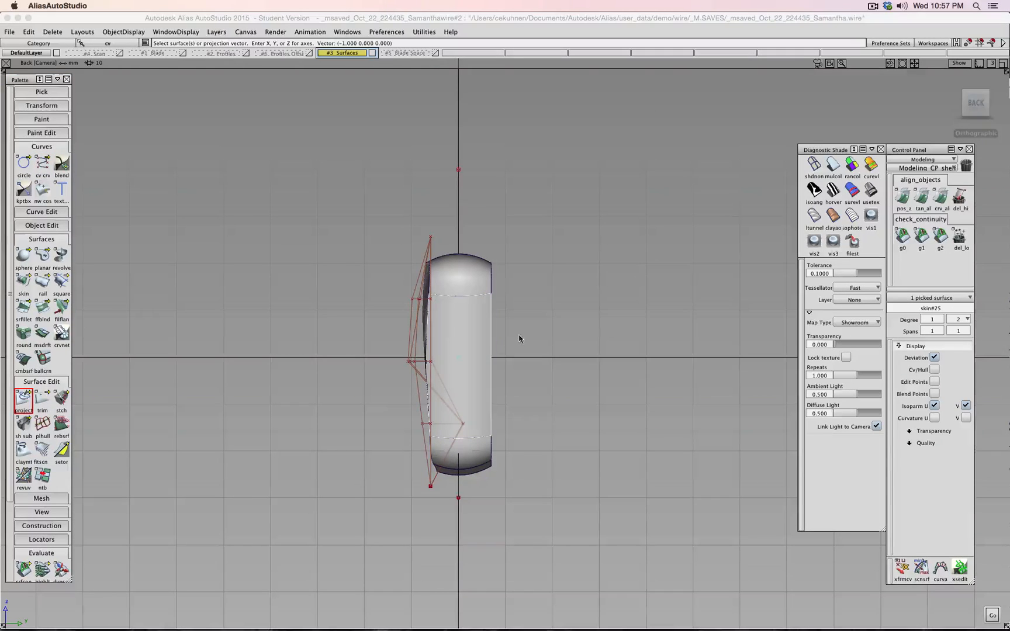
- Pick the front, middle, top and two right-side tube surfaces as projection targets
{"action": "left_click_drag", "start_coordinate": [520, 340], "coordinate": [467, 287], "text": "alt+shift"}
{"action": "left_click", "coordinate": [465, 305]}
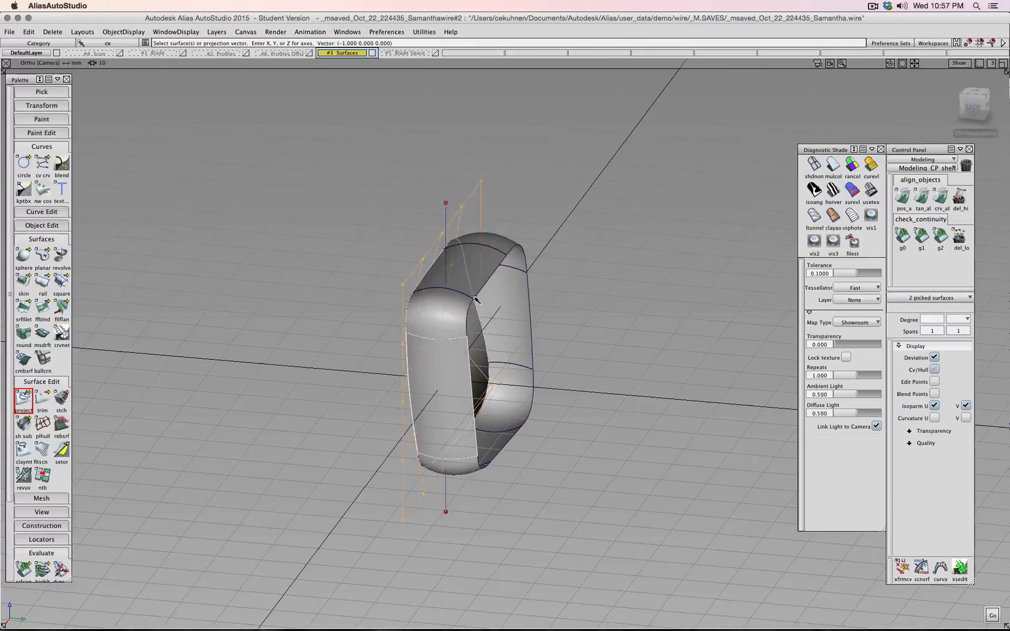
{"action": "left_click_drag", "start_coordinate": [609, 319], "coordinate": [608, 296], "text": "ctrl+shift"}
{"action": "left_click", "coordinate": [463, 357]}
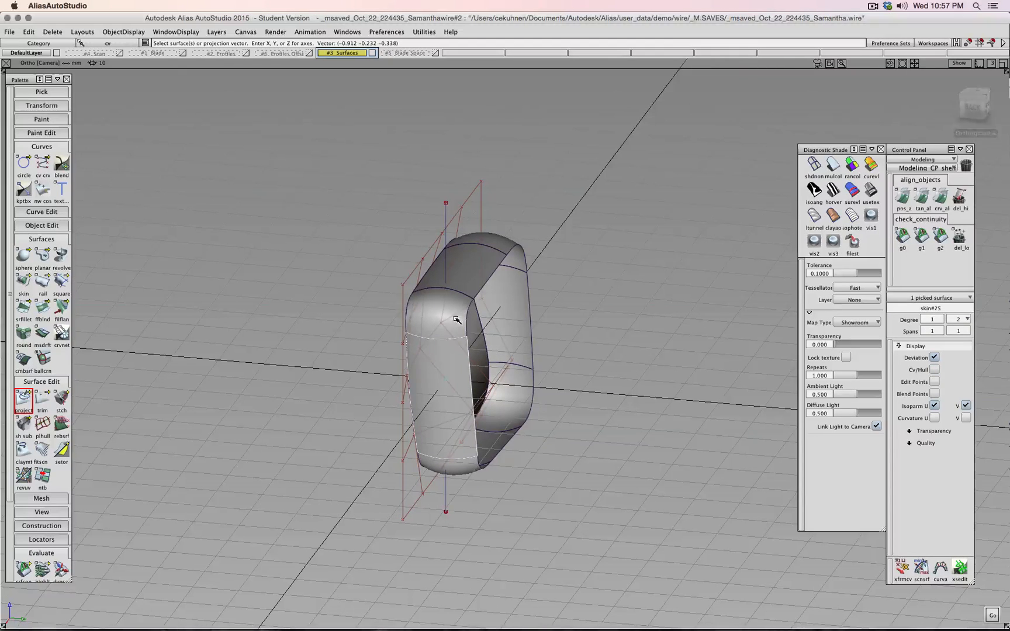
{"action": "left_click", "coordinate": [462, 316], "text": "shift"}
{"action": "left_click", "coordinate": [513, 251], "text": "shift"}
{"action": "left_click", "coordinate": [517, 324], "text": "shift"}
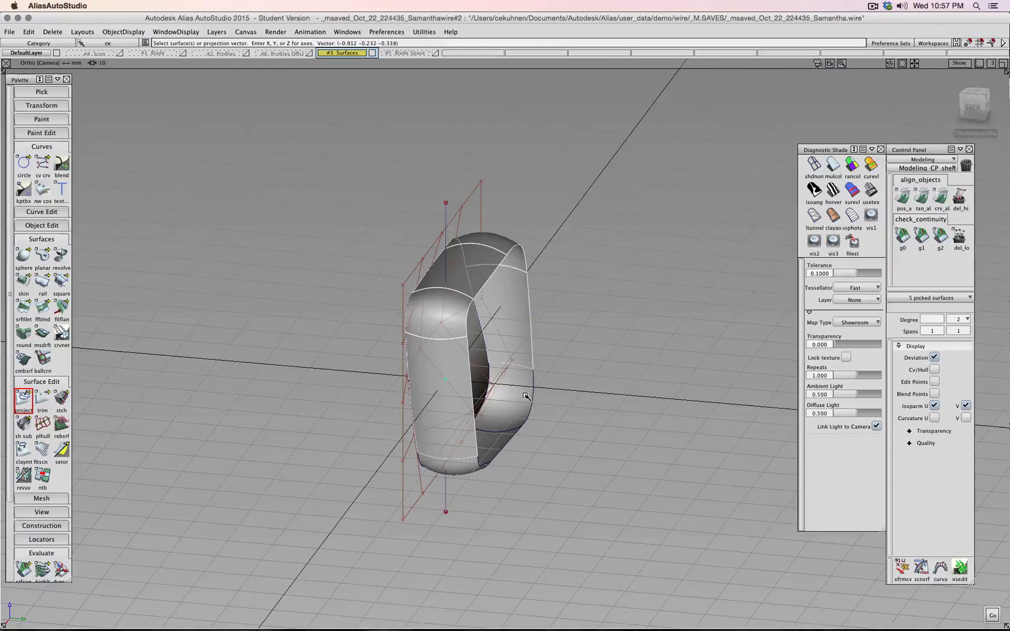
{"action": "left_click", "coordinate": [501, 443], "text": "shift"}
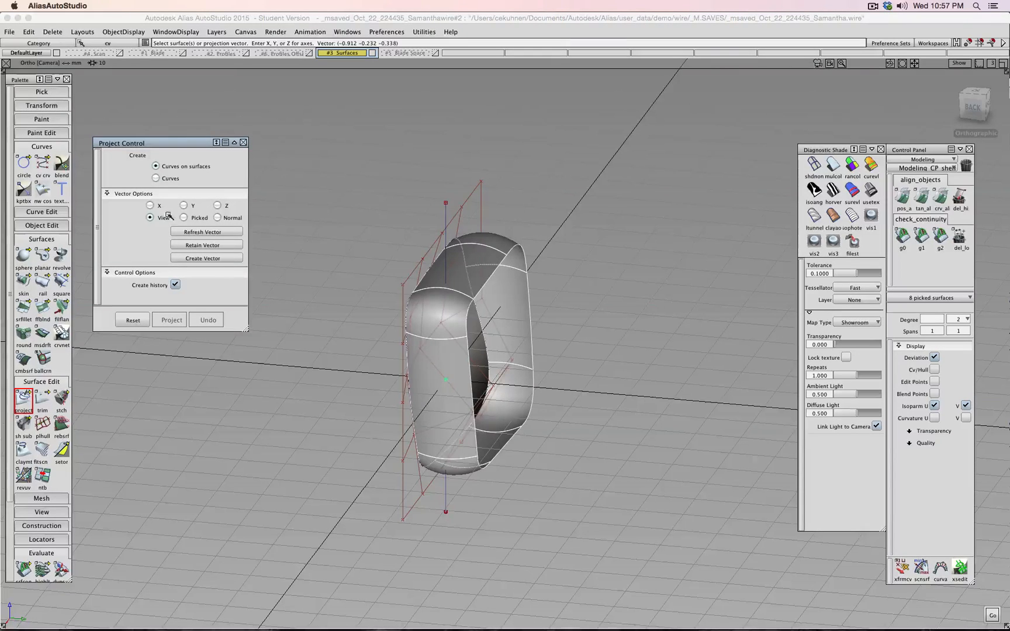
{"action": "key", "text": "space"}
- Project the vertical curve along X onto the picked tube surfaces
{"action": "left_click", "coordinate": [444, 212]}
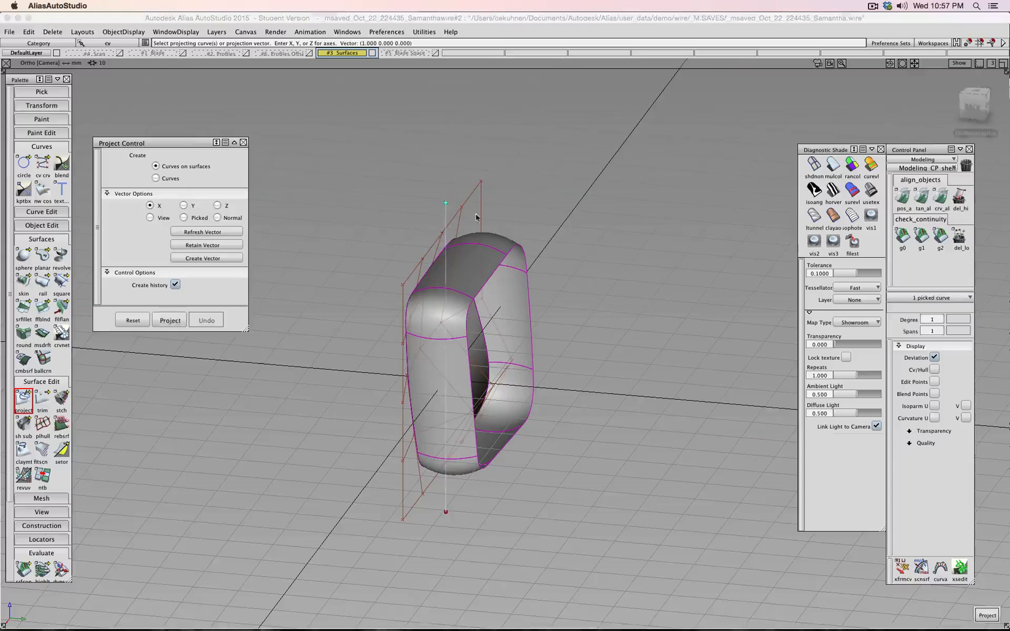
{"action": "key", "text": "space"}
{"action": "left_click", "coordinate": [47, 400]}
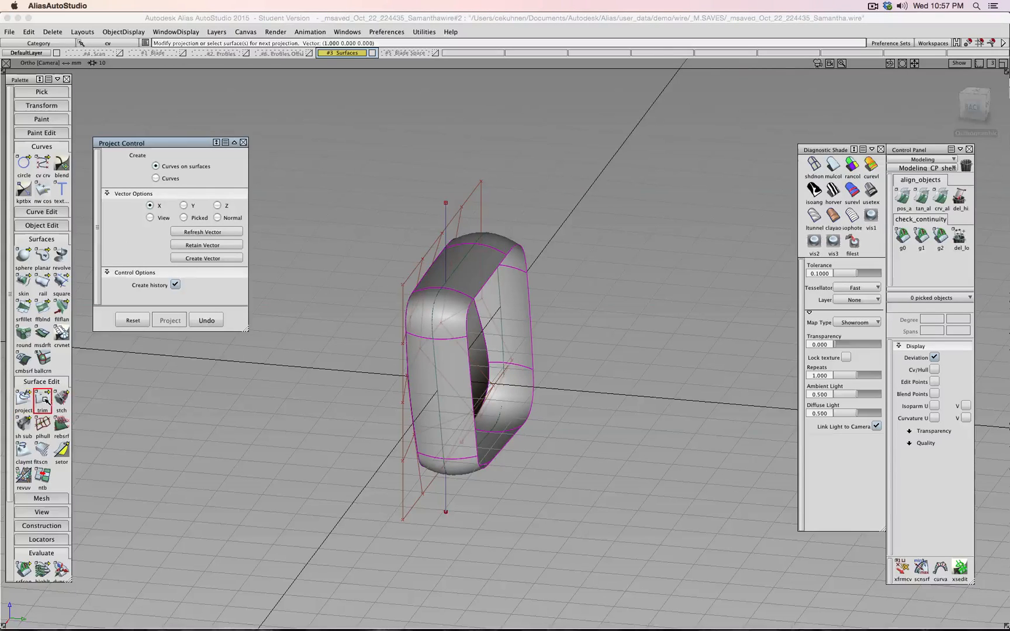
- Trim away one half of the tube, then pick split curve curve#19 from the back view
{"action": "left_click", "coordinate": [458, 362]}
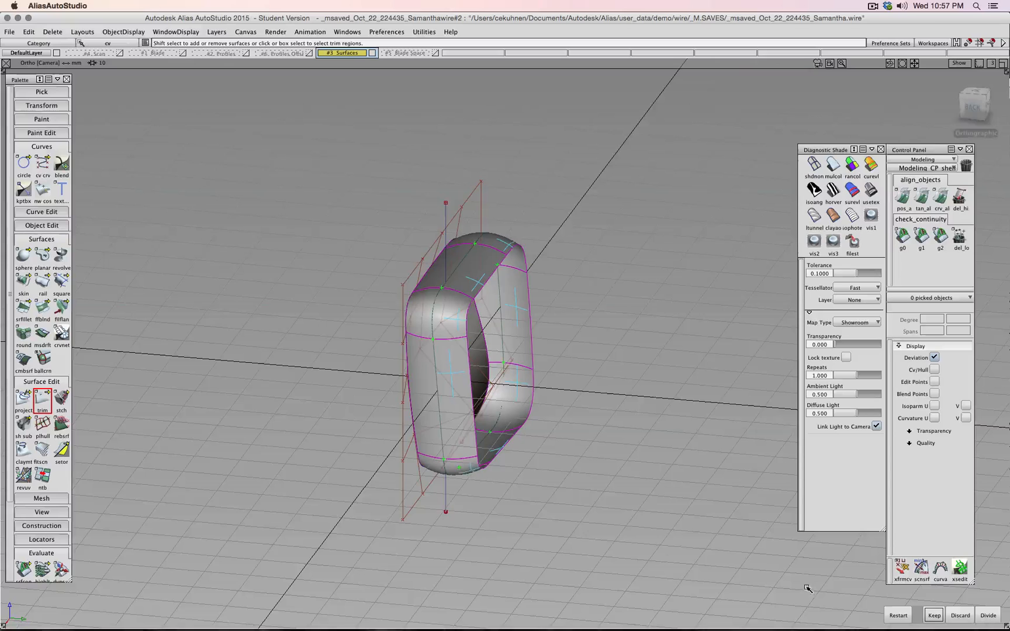
{"action": "left_click", "coordinate": [941, 618]}
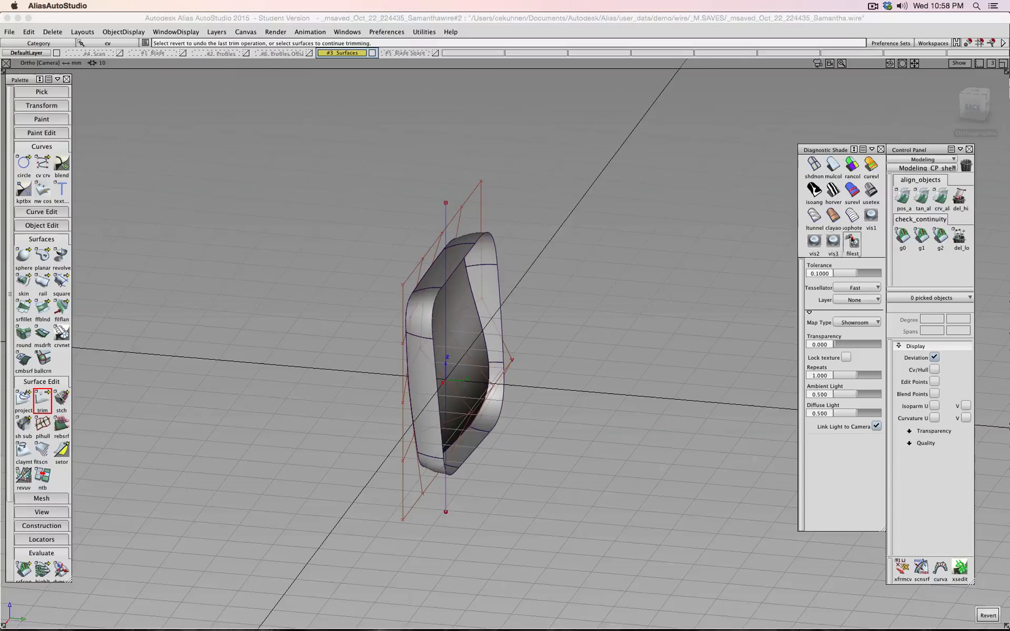
{"action": "left_click", "coordinate": [973, 107]}
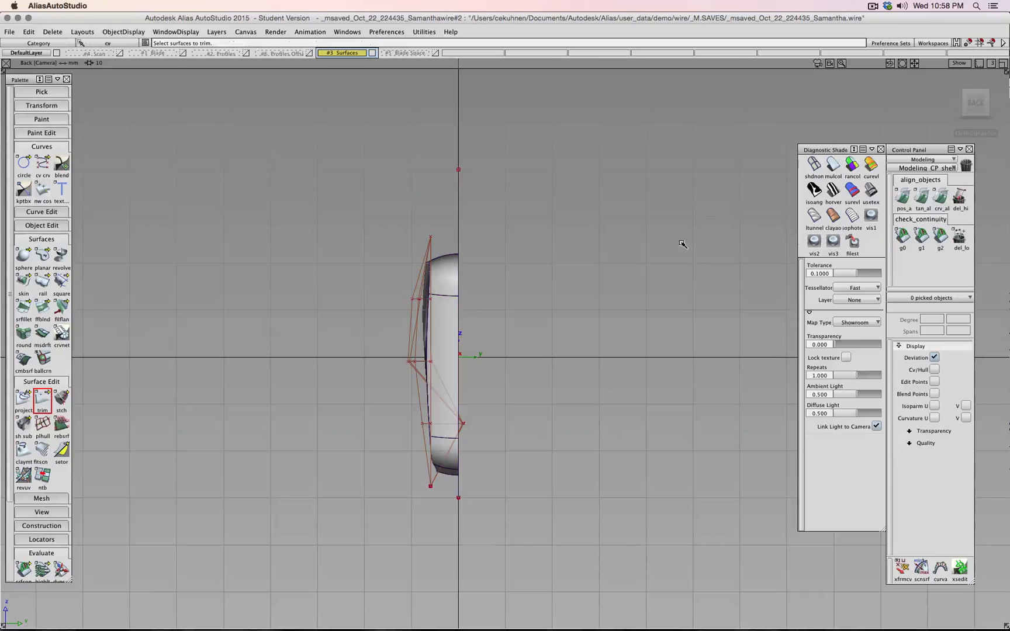
{"action": "left_click_drag", "start_coordinate": [680, 241], "coordinate": [659, 240], "text": "ctrl+shift"}
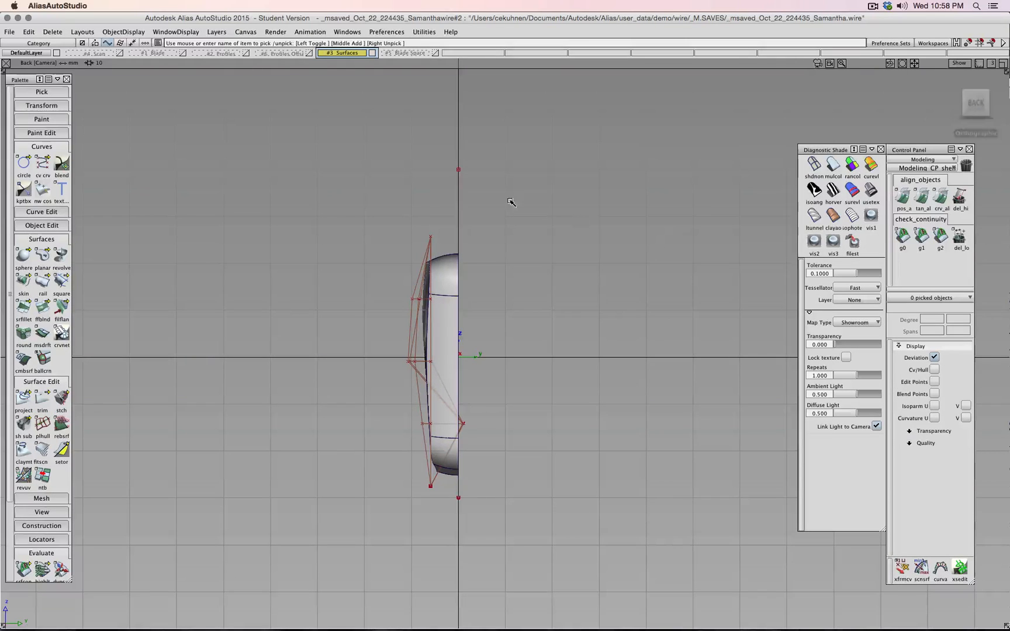
{"action": "left_click", "coordinate": [458, 211]}
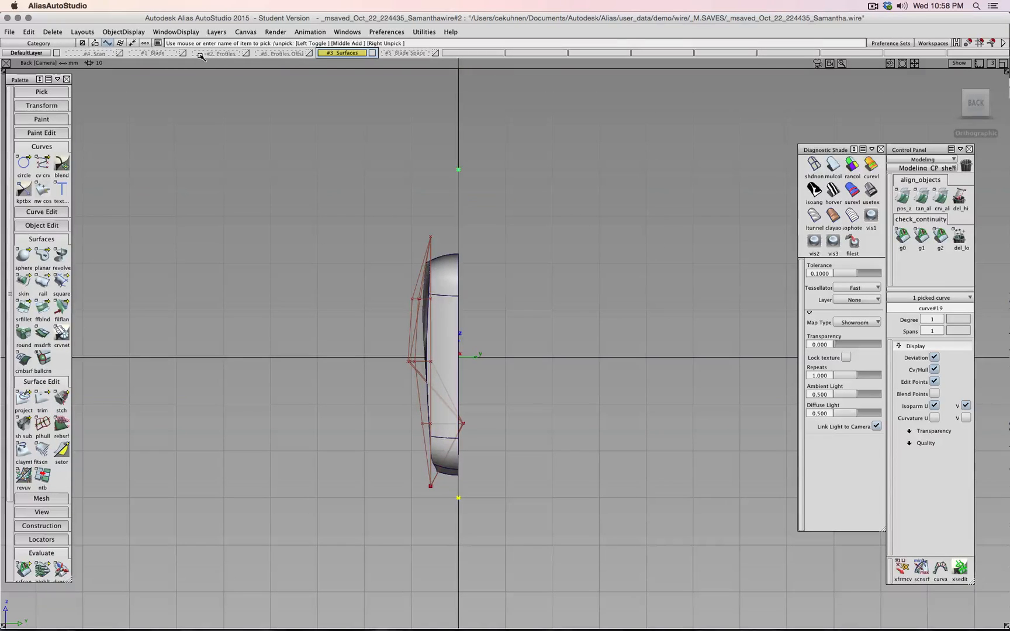
- Move curve#19 to the Profiles layer and enable symmetry to show the mirrored half
{"action": "left_click_drag", "start_coordinate": [206, 56], "coordinate": [242, 114]}
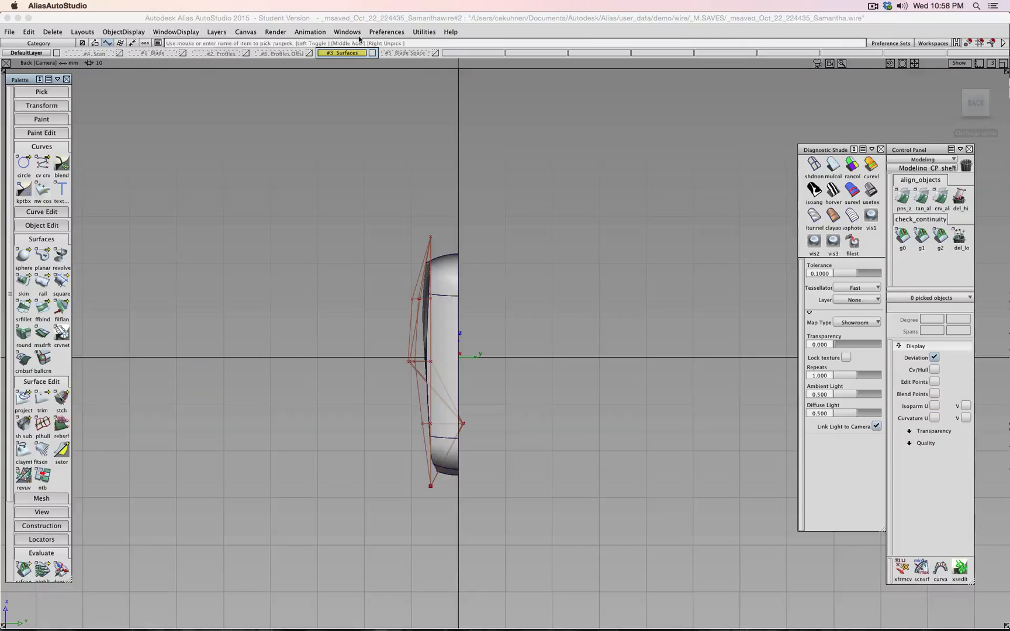
{"action": "left_click_drag", "start_coordinate": [352, 55], "coordinate": [349, 105]}
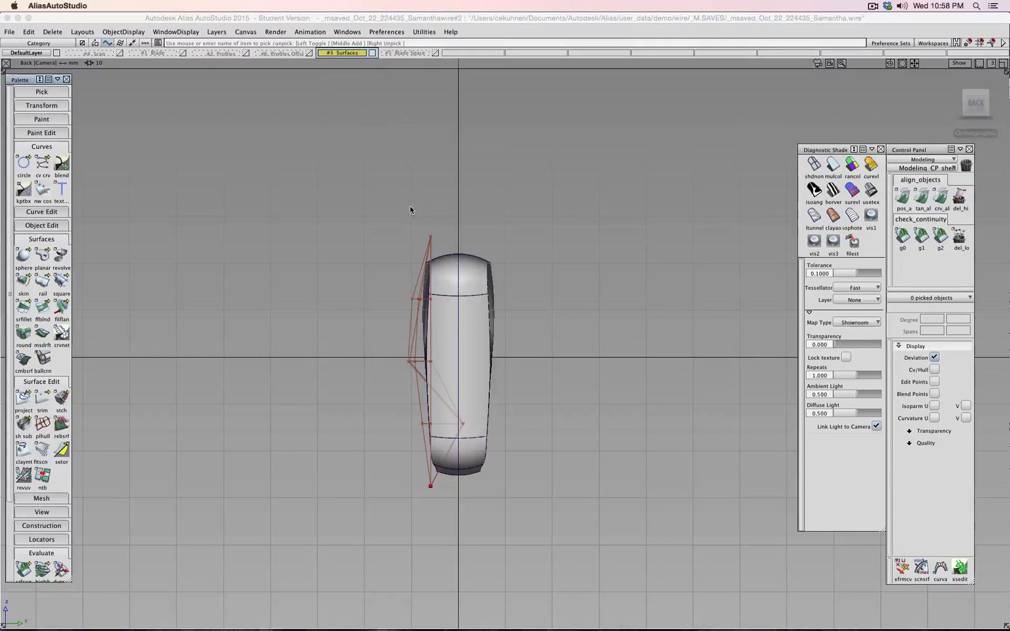
{"action": "left_click_drag", "start_coordinate": [573, 229], "coordinate": [544, 278], "text": "alt+shift"}
- Switch to mulcol shading and turn off Cv/Hull display on the reference plane
{"action": "left_click", "coordinate": [833, 172]}
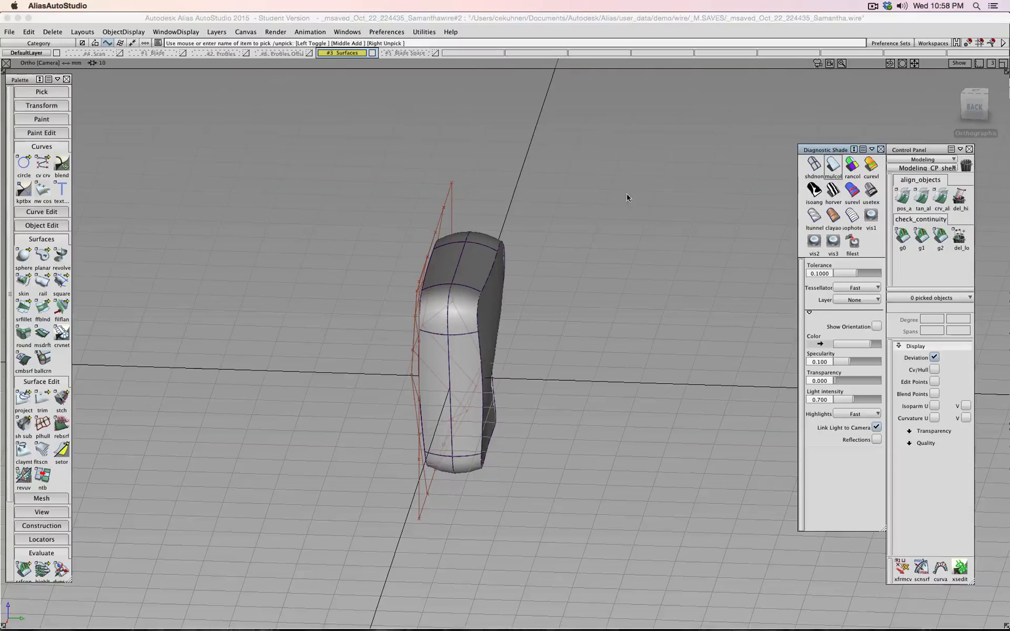
{"action": "left_click_drag", "start_coordinate": [621, 225], "coordinate": [621, 203], "text": "ctrl+shift"}
{"action": "left_click_drag", "start_coordinate": [555, 209], "coordinate": [531, 211], "text": "ctrl+shift"}
{"action": "left_click", "coordinate": [442, 197]}
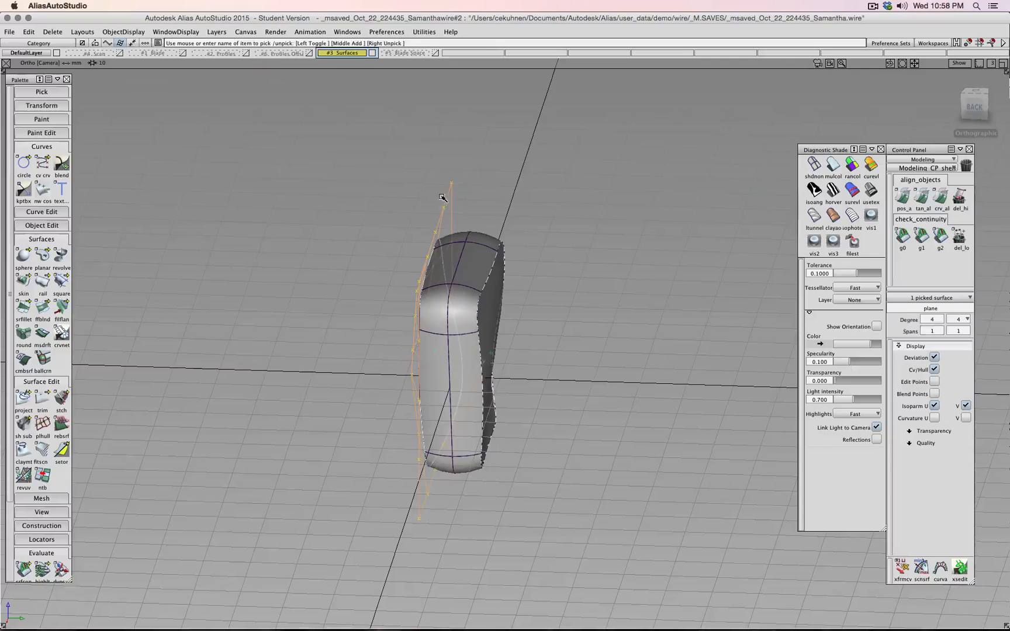
{"action": "left_click", "coordinate": [934, 369]}
{"action": "left_click_drag", "start_coordinate": [705, 294], "coordinate": [705, 271], "text": "ctrl+shift"}
{"action": "mouse_move", "coordinate": [472, 256]}
{"action": "left_mouse_down", "text": "alt+shift"}
{"action": "mouse_move", "coordinate": [985, 280]}
{"action": "mouse_move", "coordinate": [250, 235]}
{"action": "mouse_move", "coordinate": [972, 276]}
{"action": "mouse_move", "coordinate": [982, 222]}
{"action": "mouse_move", "coordinate": [160, 292]}
{"action": "mouse_move", "coordinate": [530, 343]}
{"action": "left_mouse_up", "text": "alt+shift"}
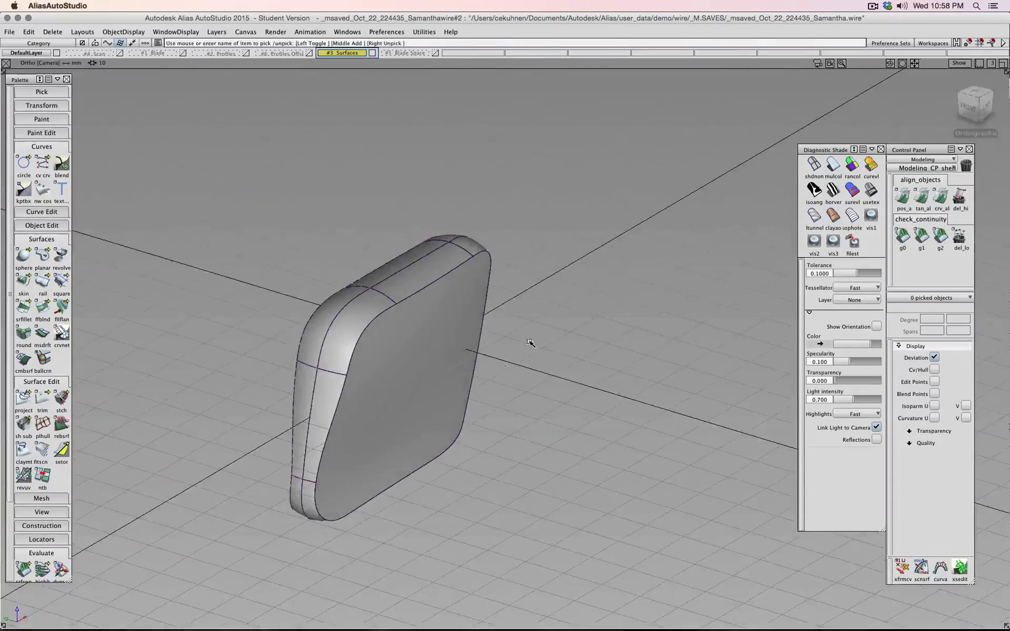
- Build a surface fillet (srfillet) between the flat front cap and the rounded side wall
{"action": "left_click", "coordinate": [22, 310]}
{"action": "left_click", "coordinate": [399, 358]}
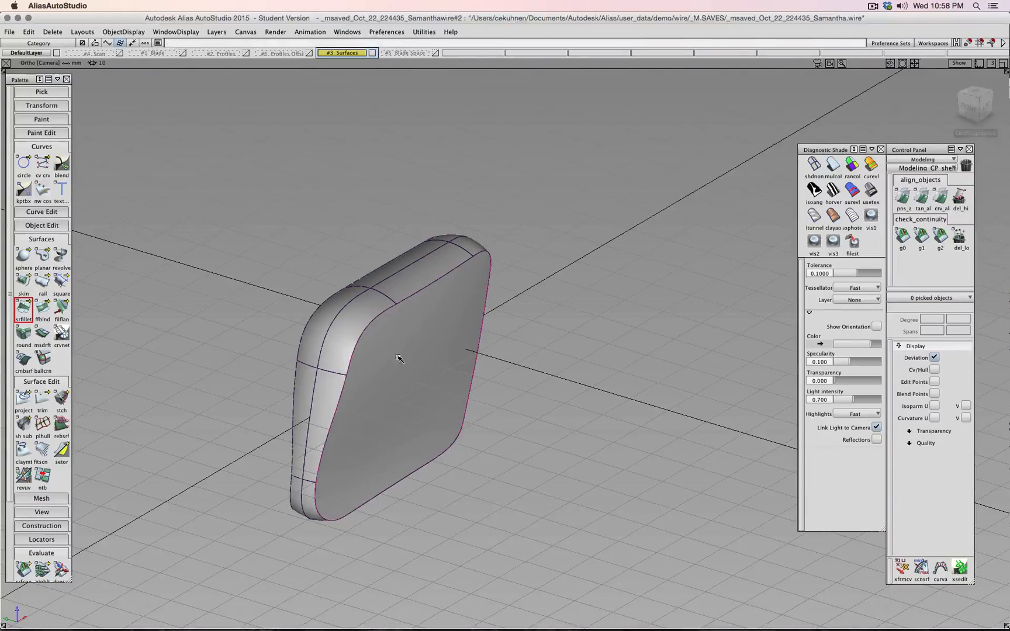
{"action": "left_click", "coordinate": [363, 317]}
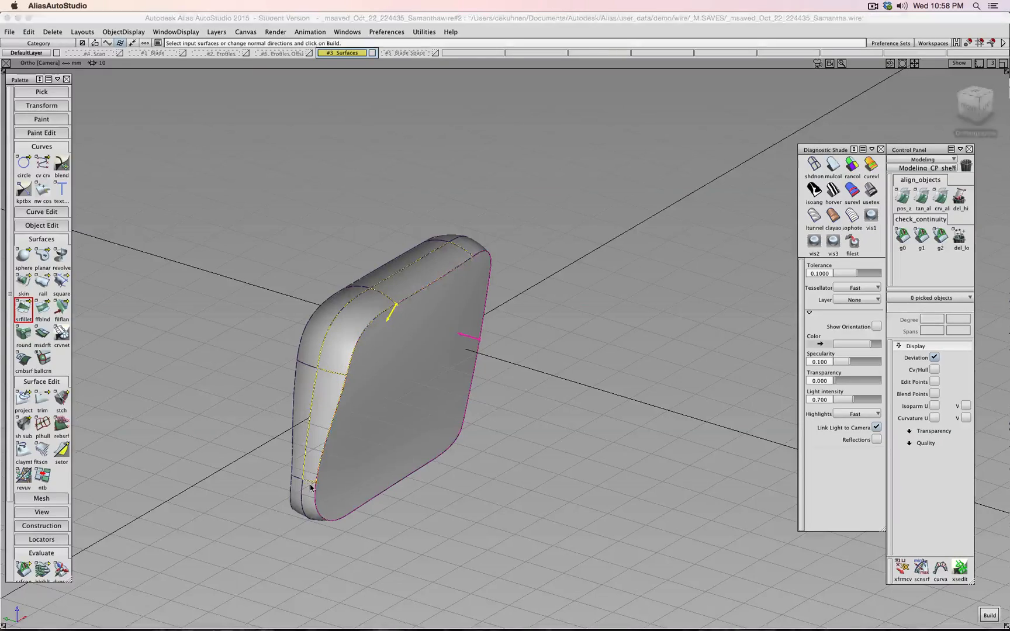
{"action": "left_click_drag", "start_coordinate": [342, 516], "coordinate": [521, 326], "text": "alt+shift"}
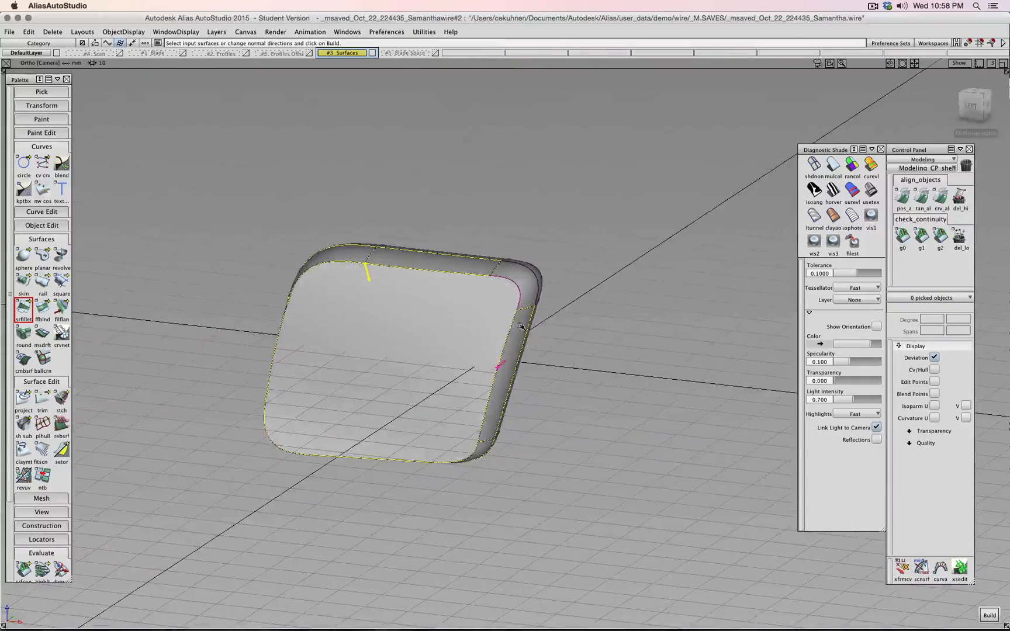
{"action": "left_click", "coordinate": [548, 301]}
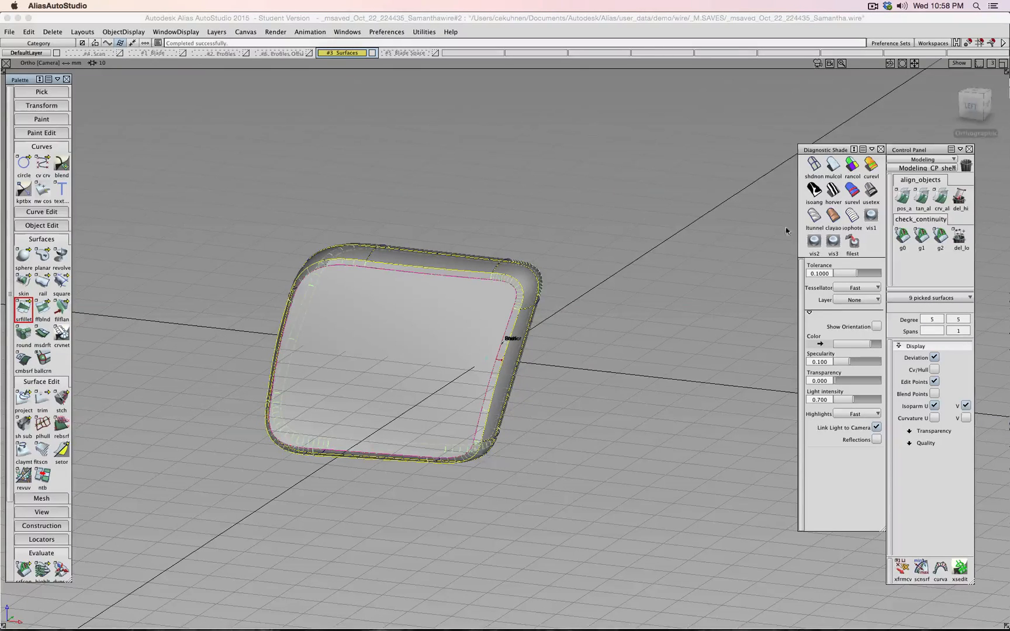
- Apply usetex showroom shading and toggle isoparm display on all shell surfaces
{"action": "left_click", "coordinate": [705, 284]}
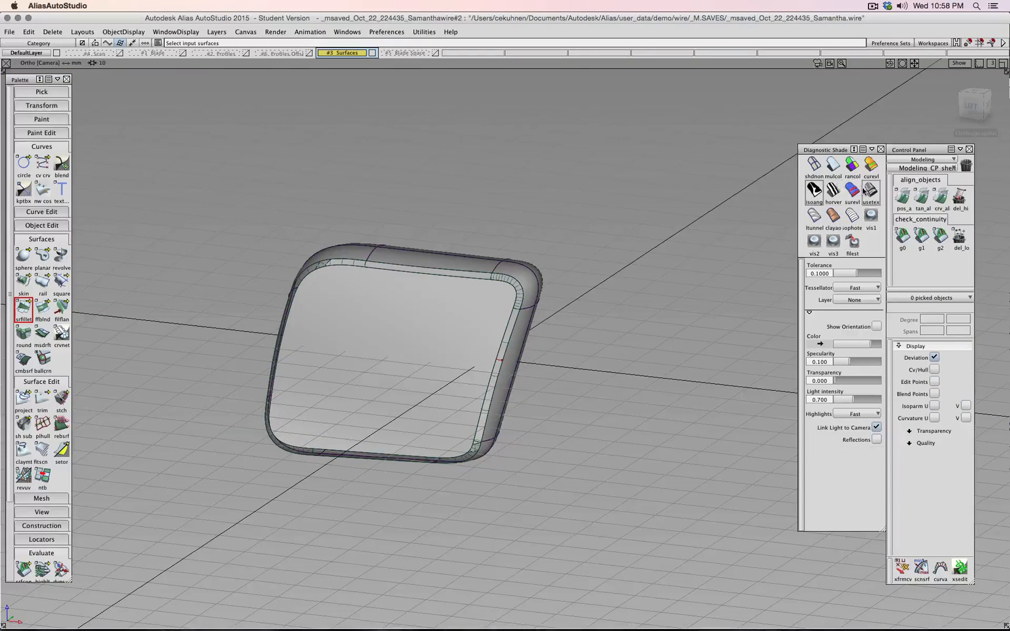
{"action": "left_click", "coordinate": [865, 191]}
{"action": "left_click", "coordinate": [626, 268], "text": "ctrl+shift"}
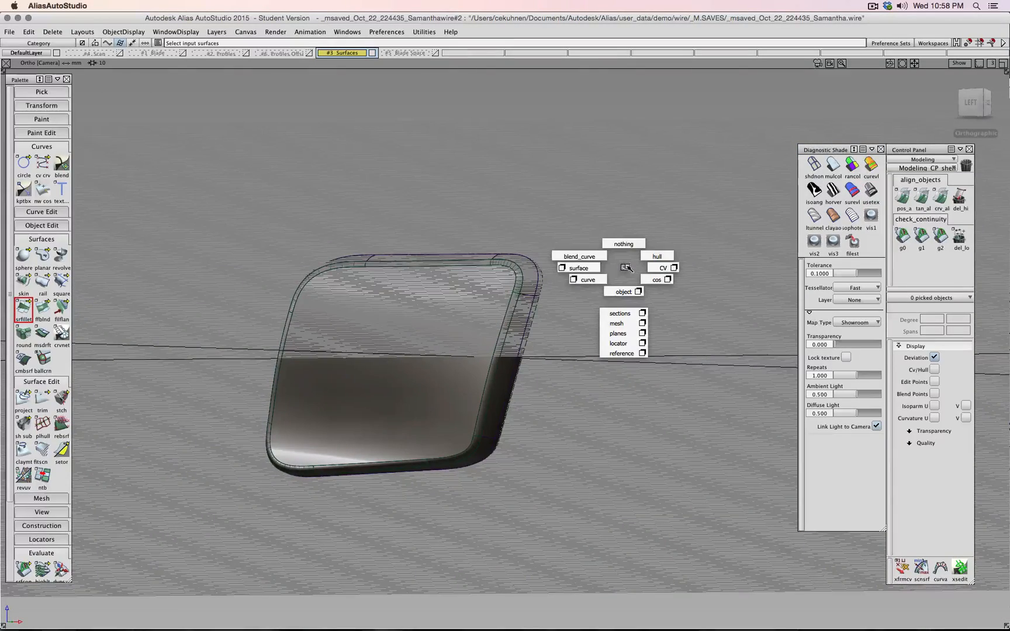
{"action": "left_click", "coordinate": [598, 270], "text": "ctrl+shift"}
{"action": "left_click_drag", "start_coordinate": [604, 187], "coordinate": [154, 499]}
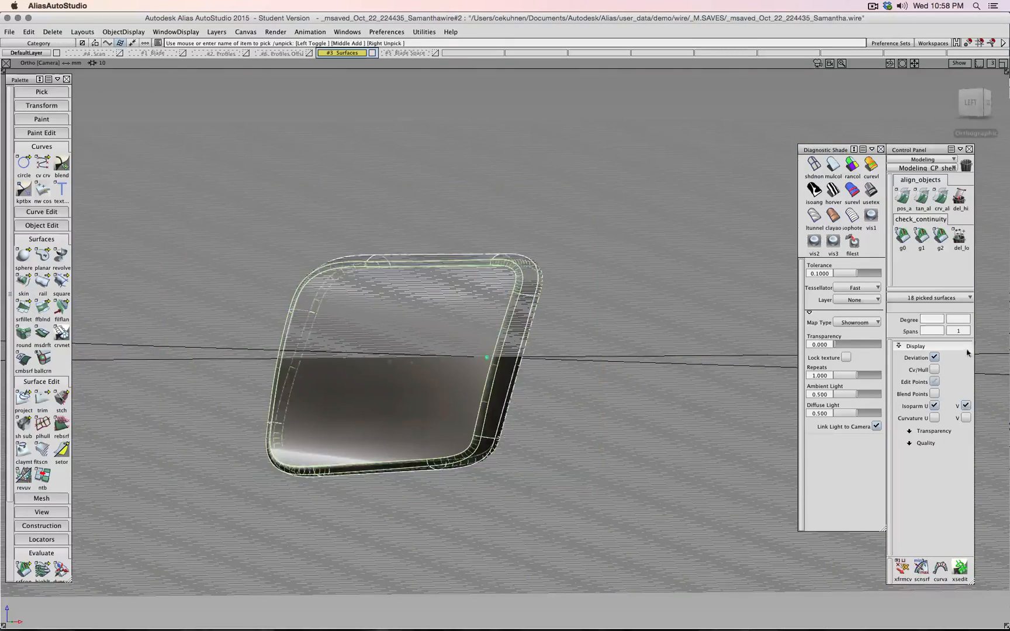
{"action": "left_click", "coordinate": [934, 405]}
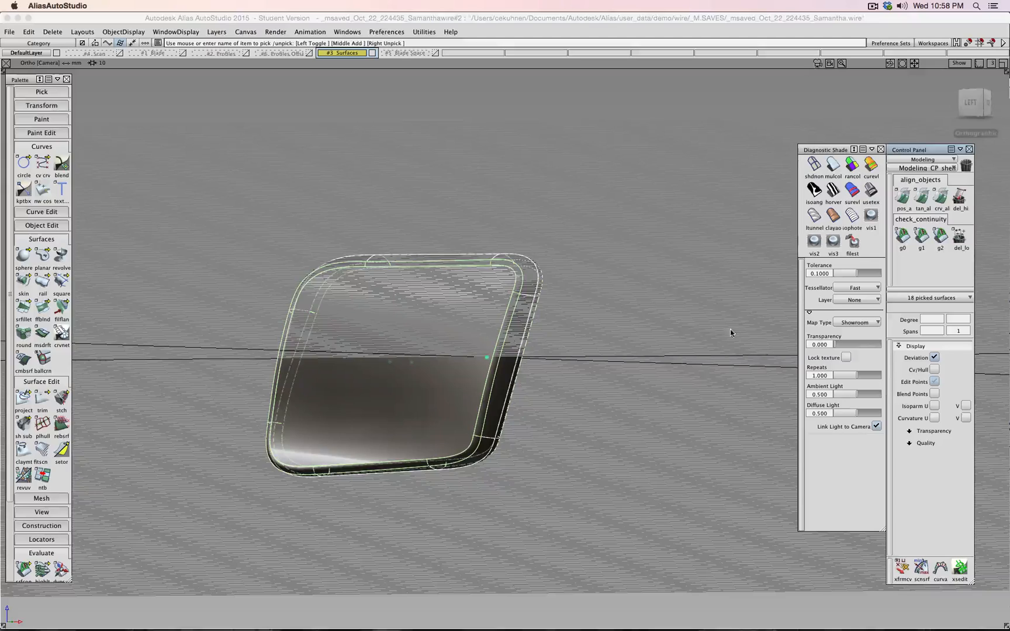
{"action": "left_click_drag", "start_coordinate": [692, 326], "coordinate": [694, 295], "text": "ctrl+shift"}
{"action": "left_click_drag", "start_coordinate": [694, 193], "coordinate": [703, 245], "text": "alt+shift"}
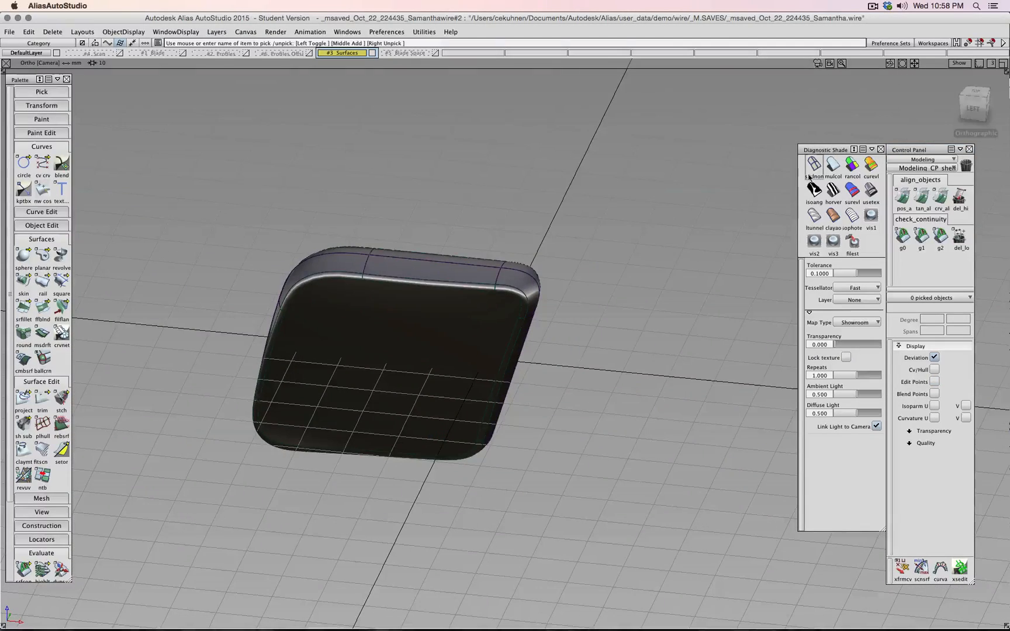
{"action": "left_click_drag", "start_coordinate": [589, 385], "coordinate": [585, 332], "text": "alt+shift"}
- Turn the construction grid off in the WindowDisplay toggles
{"action": "left_click", "coordinate": [193, 31]}
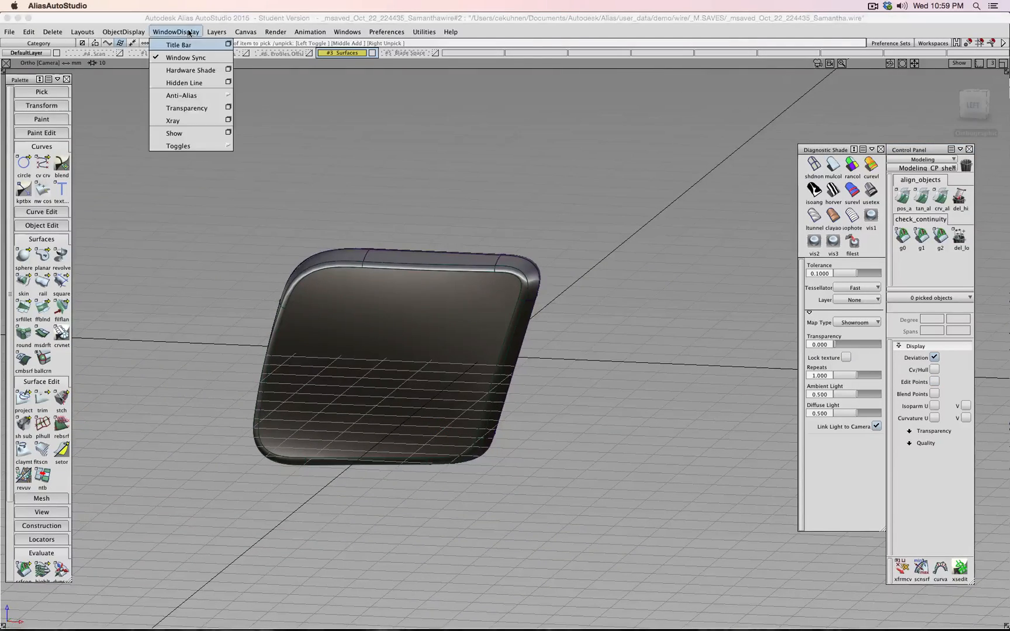
{"action": "mouse_move", "coordinate": [186, 147]}
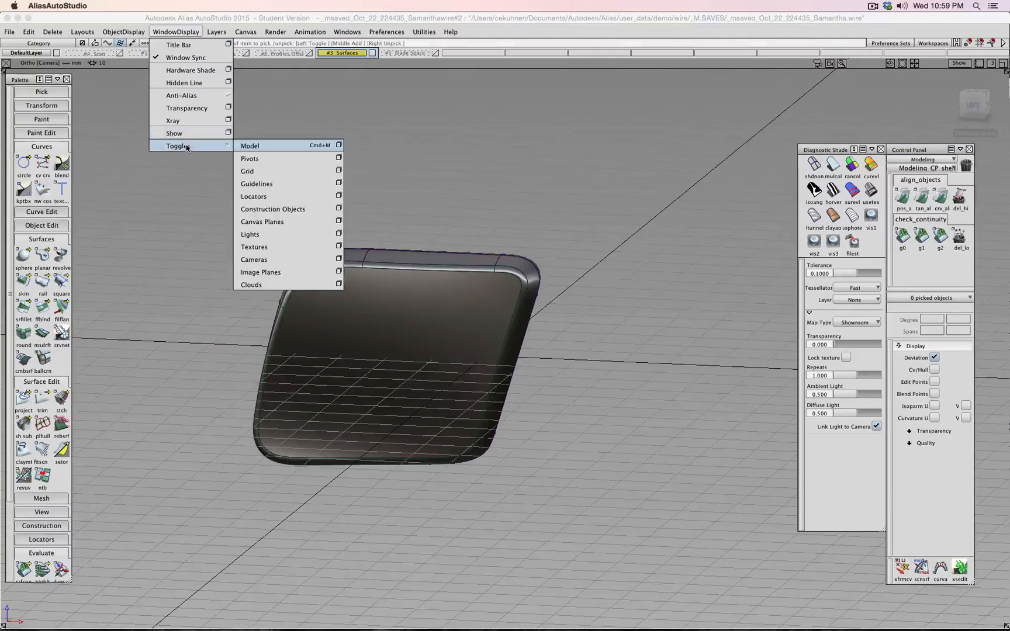
{"action": "left_click", "coordinate": [253, 171]}
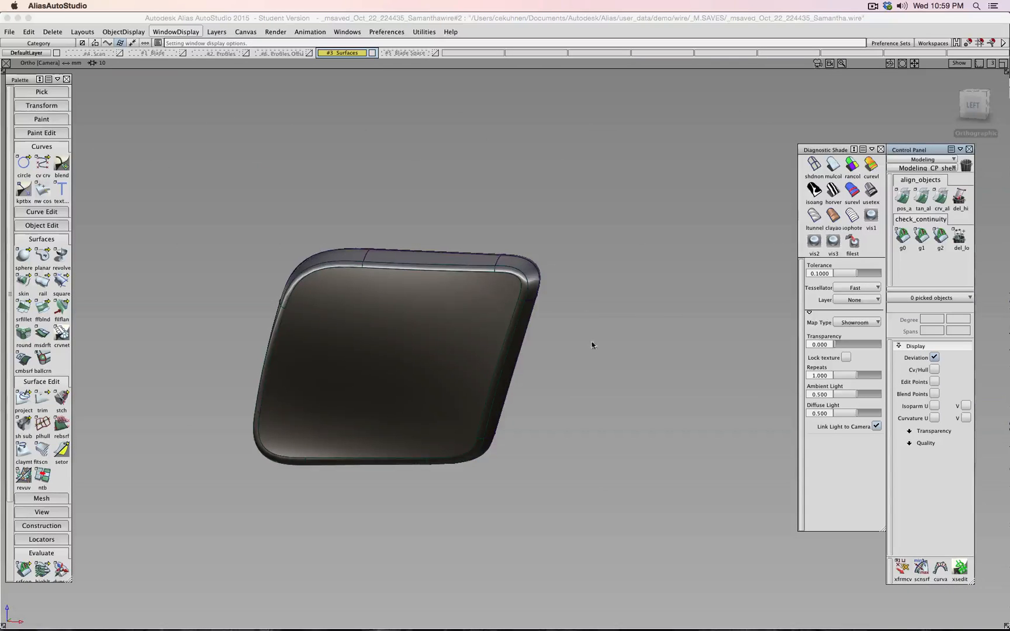
{"action": "left_click_drag", "start_coordinate": [591, 344], "coordinate": [549, 307], "text": "alt+shift"}
- Show the side plane surface's Cv/Hull and select four of its CVs
{"action": "left_click", "coordinate": [446, 329]}
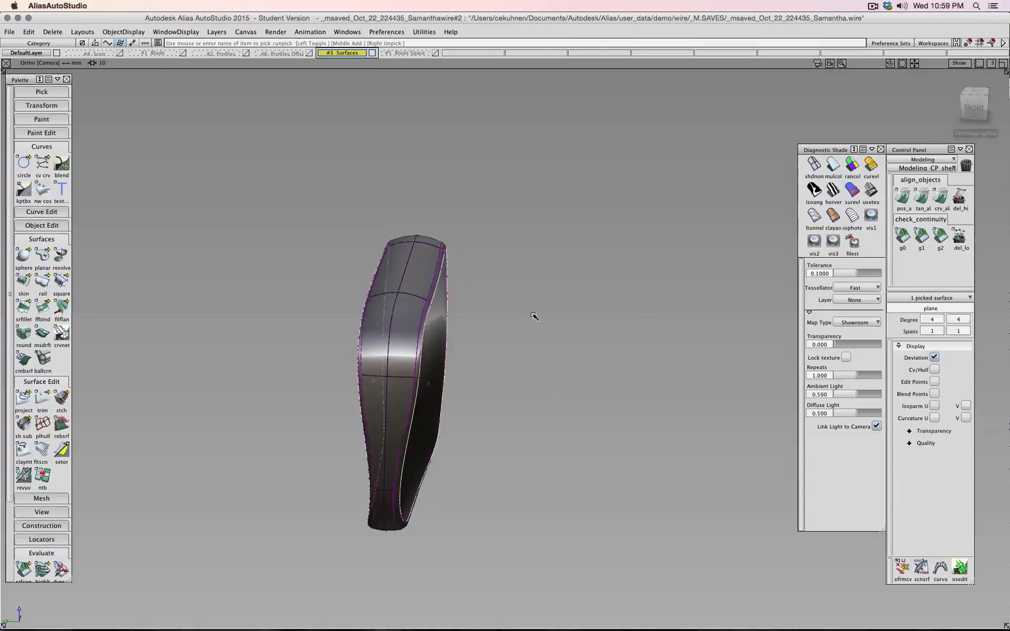
{"action": "left_click", "coordinate": [935, 368]}
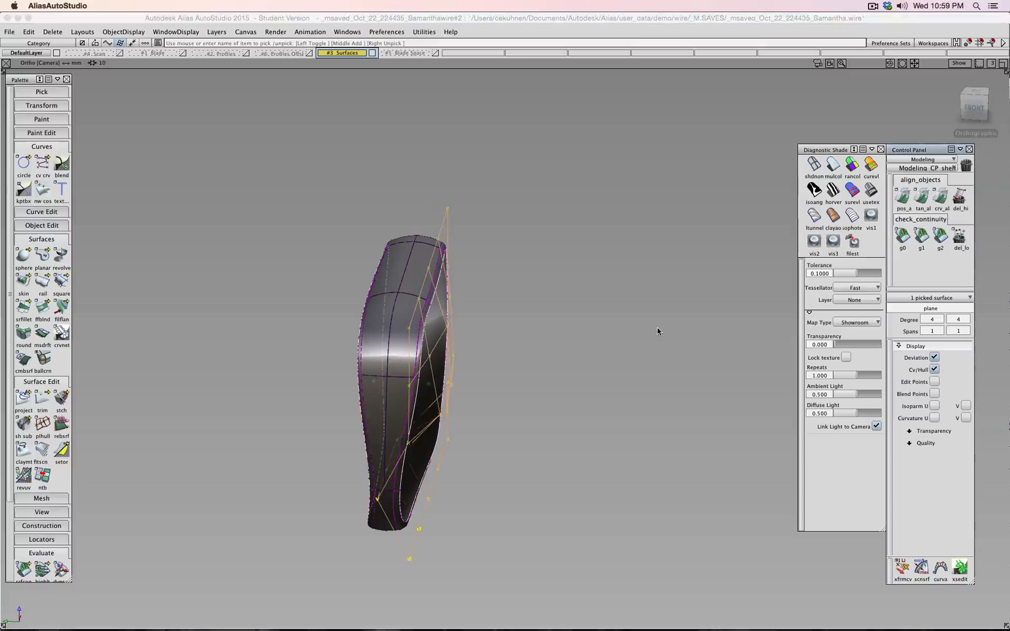
{"action": "left_click_drag", "start_coordinate": [605, 323], "coordinate": [628, 336], "text": "alt+shift"}
{"action": "left_click_drag", "start_coordinate": [628, 336], "coordinate": [444, 314], "text": "alt+shift"}
{"action": "left_click", "coordinate": [435, 317]}
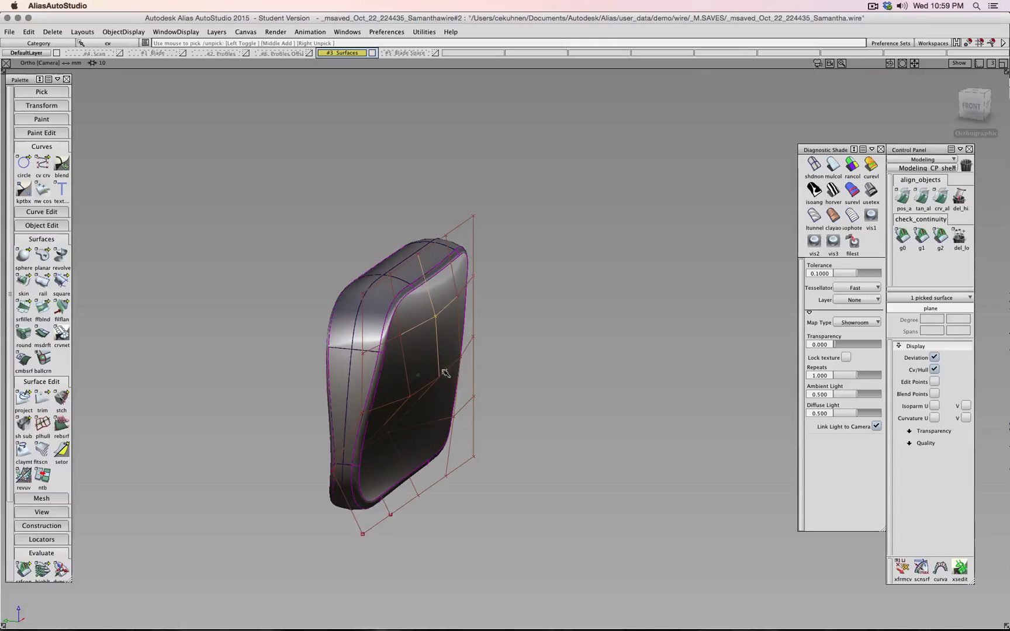
{"action": "left_click", "coordinate": [458, 299]}
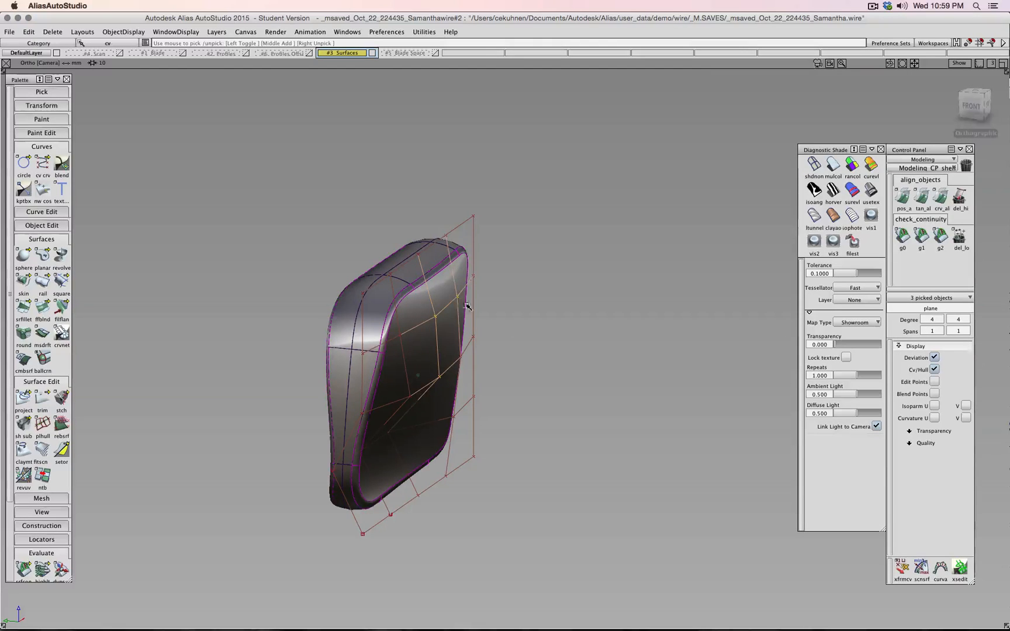
{"action": "left_click_drag", "start_coordinate": [542, 356], "coordinate": [474, 364], "text": "alt+shift"}
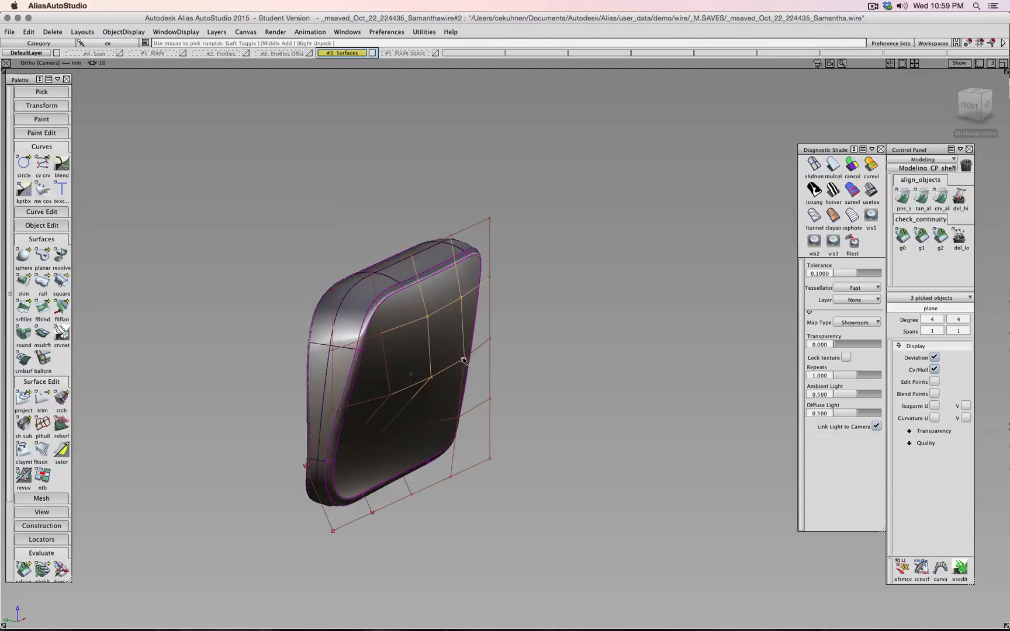
{"action": "left_click", "coordinate": [464, 358]}
- Move the four selected CVs by -2.1982 along Y
{"action": "middle_click_drag", "start_coordinate": [543, 364], "coordinate": [541, 341], "text": "ctrl+shift"}
{"action": "left_click_drag", "start_coordinate": [507, 348], "coordinate": [551, 332], "text": "alt+shift"}
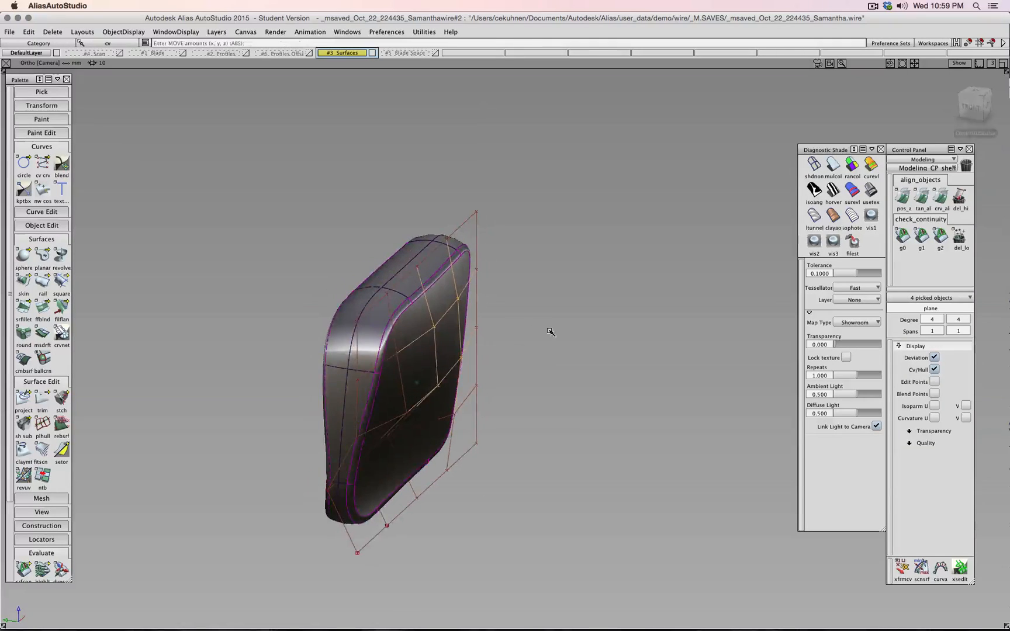
{"action": "middle_click_drag", "start_coordinate": [551, 332], "coordinate": [555, 336]}
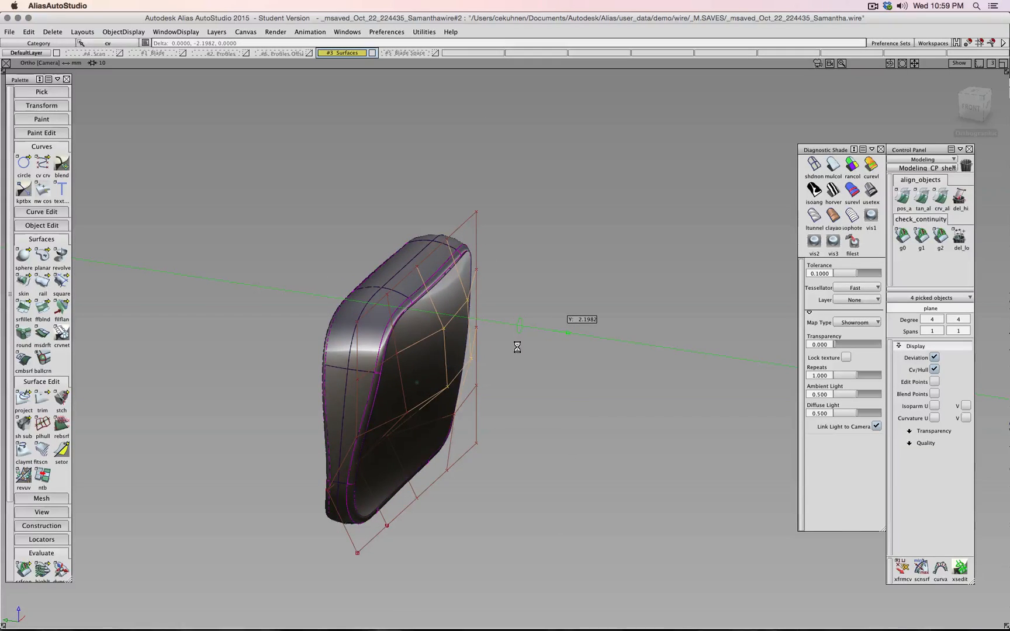
{"action": "left_click_drag", "start_coordinate": [517, 345], "coordinate": [532, 259], "text": "alt+shift"}
{"action": "left_click", "coordinate": [519, 260]}
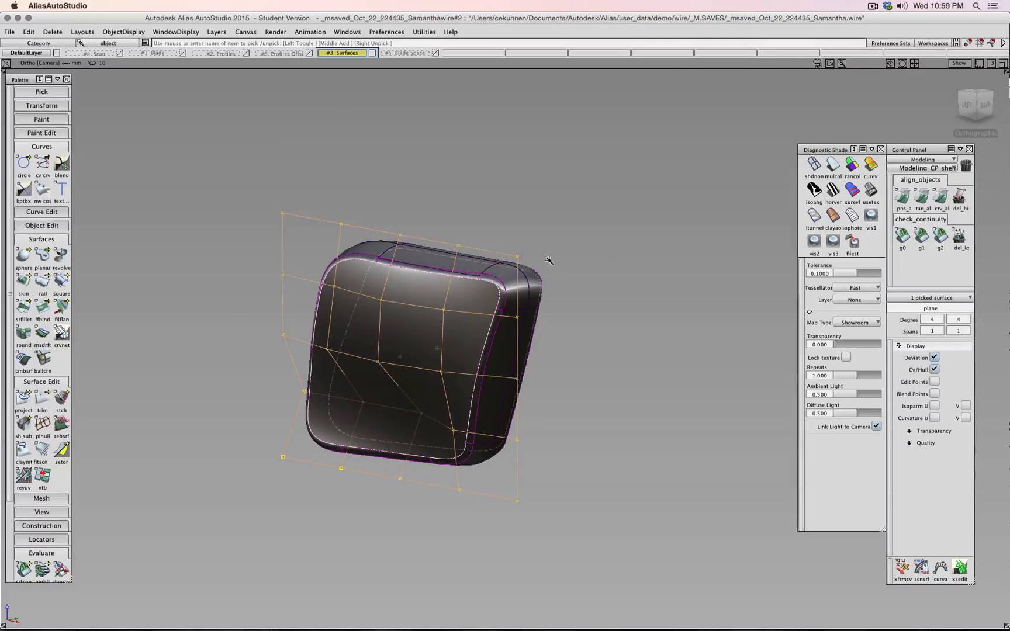
- Hide the surface's Cv/Hull and tumble around to the back of the model
{"action": "left_click", "coordinate": [936, 368]}
{"action": "left_click_drag", "start_coordinate": [653, 312], "coordinate": [656, 297], "text": "ctrl+shift"}
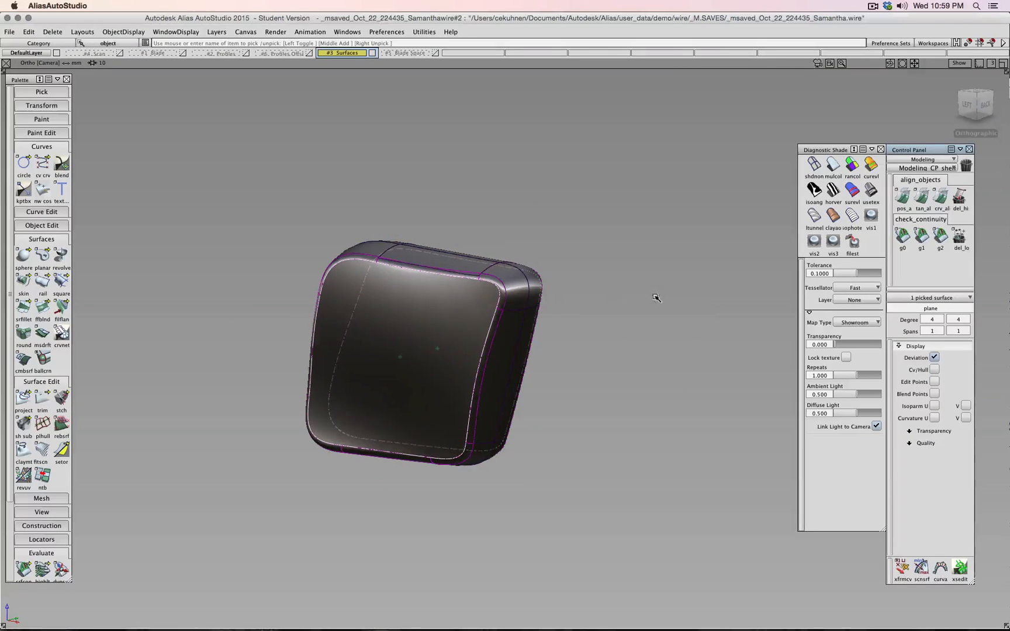
{"action": "right_click_drag", "start_coordinate": [436, 259], "coordinate": [491, 244], "text": "alt+shift"}
{"action": "middle_click_drag", "start_coordinate": [508, 242], "coordinate": [521, 262], "text": "alt+shift"}
{"action": "right_click_drag", "start_coordinate": [521, 263], "coordinate": [514, 316], "text": "alt+shift"}
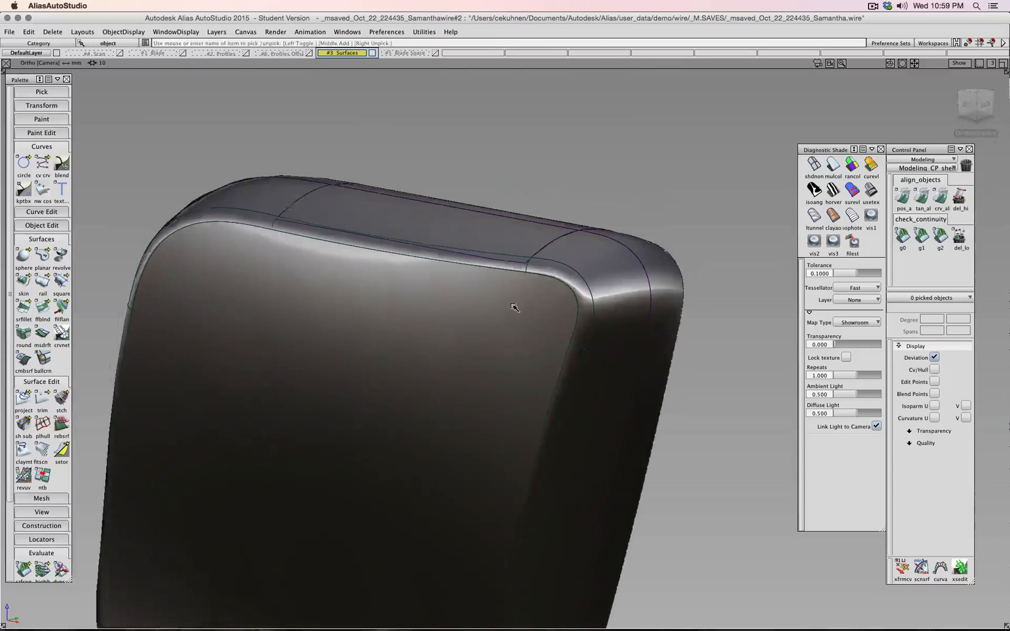
{"action": "left_click_drag", "start_coordinate": [517, 308], "coordinate": [292, 320], "text": "alt+shift"}
{"action": "left_click_drag", "start_coordinate": [363, 302], "coordinate": [454, 287], "text": "alt+shift"}
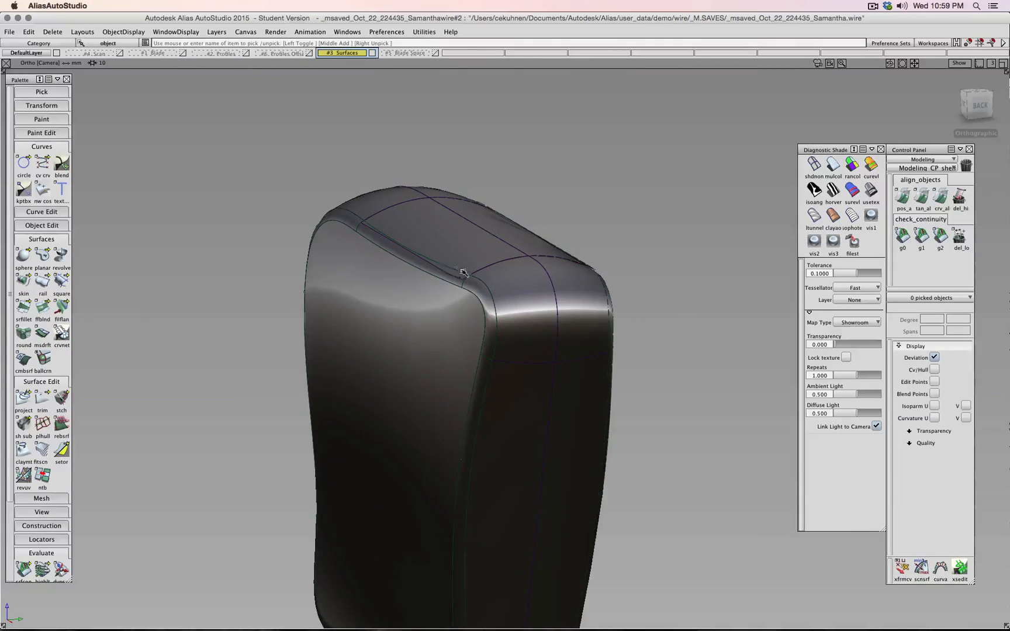
- Move the side plane surface 0.5507 along Y, then deselect it
{"action": "left_click", "coordinate": [392, 325]}
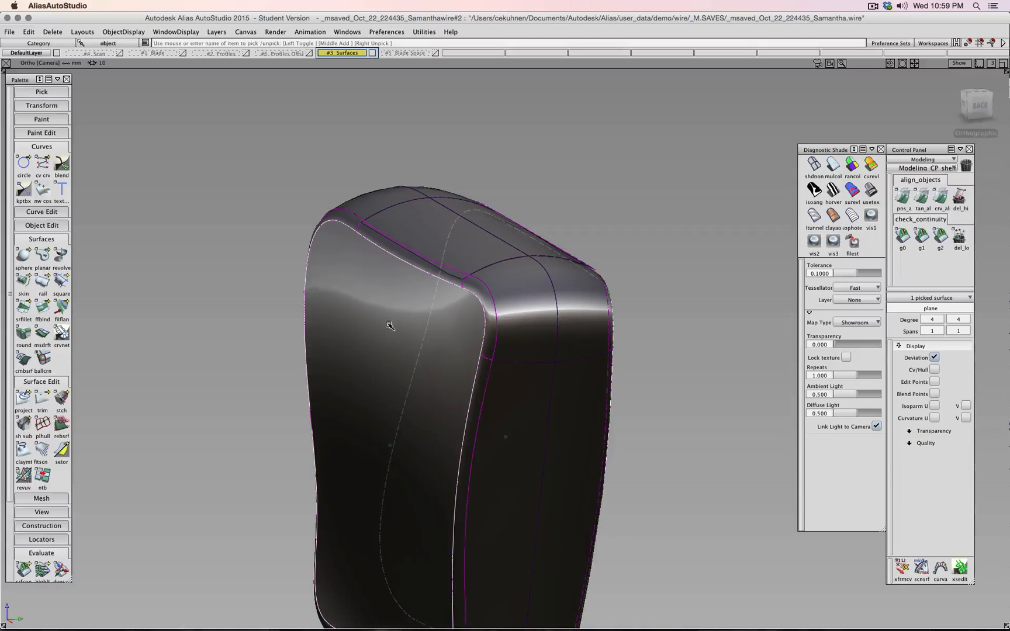
{"action": "left_click_drag", "start_coordinate": [389, 326], "coordinate": [380, 319], "text": "ctrl+shift"}
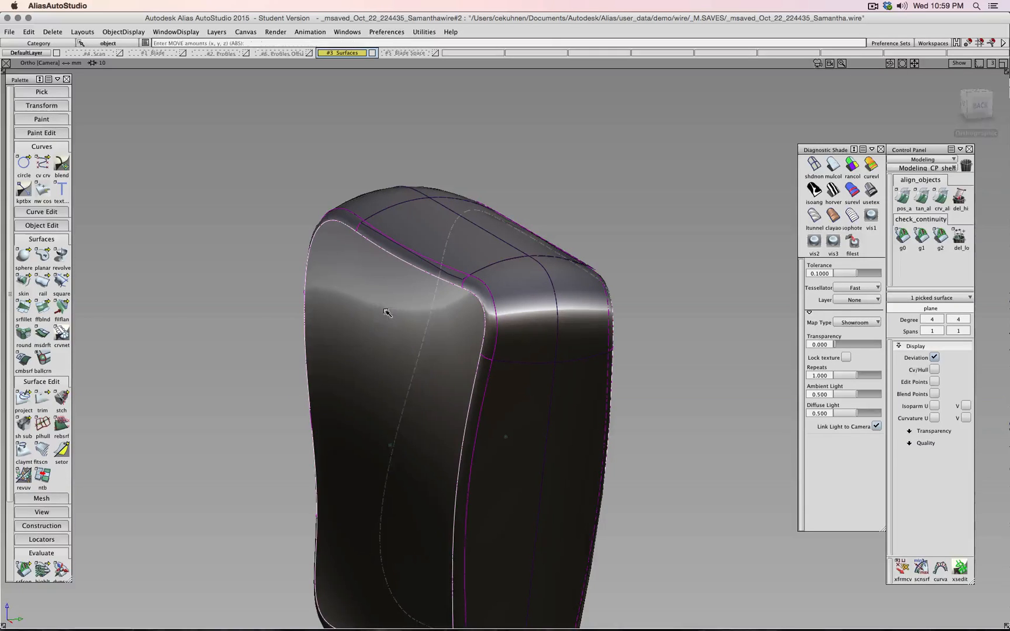
{"action": "middle_click_drag", "start_coordinate": [380, 318], "coordinate": [383, 318]}
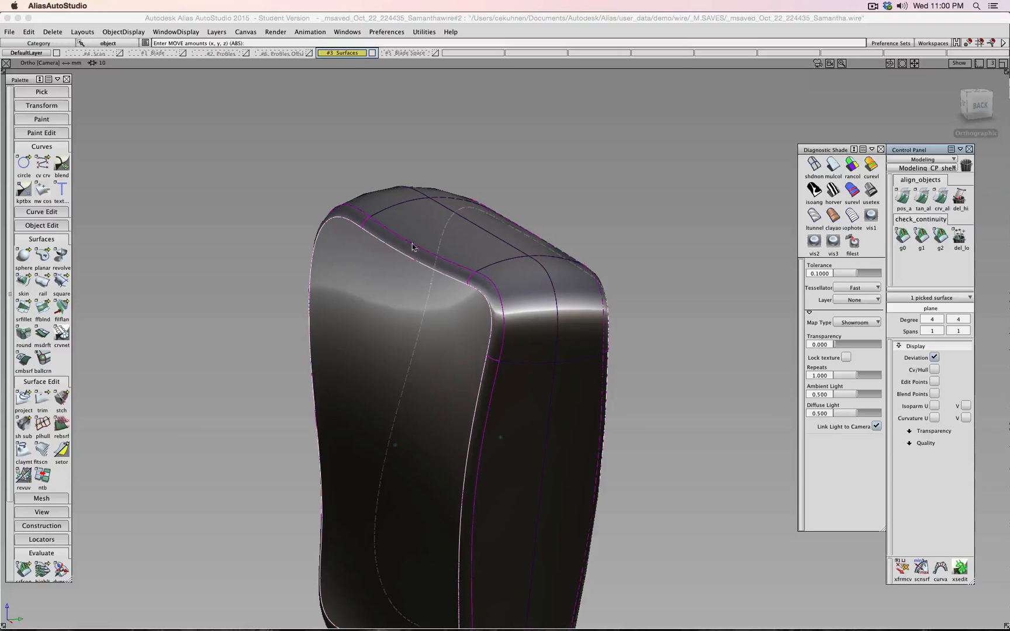
{"action": "left_click_drag", "start_coordinate": [291, 269], "coordinate": [289, 253], "text": "shift+super"}
{"action": "scroll", "coordinate": [304, 294], "scroll_direction": "down", "scroll_amount": 4}
{"action": "left_click_drag", "start_coordinate": [307, 298], "coordinate": [419, 421], "text": "alt+shift"}
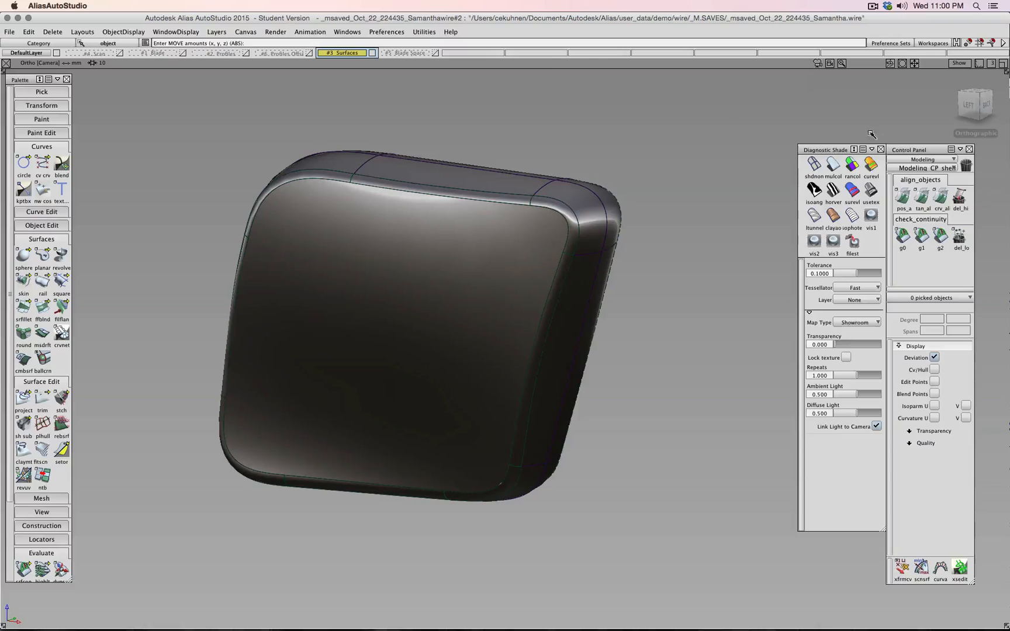
- From the left view, toggle #5 Blade Space on and off and turn on #1 Blade
{"action": "left_click", "coordinate": [969, 105]}
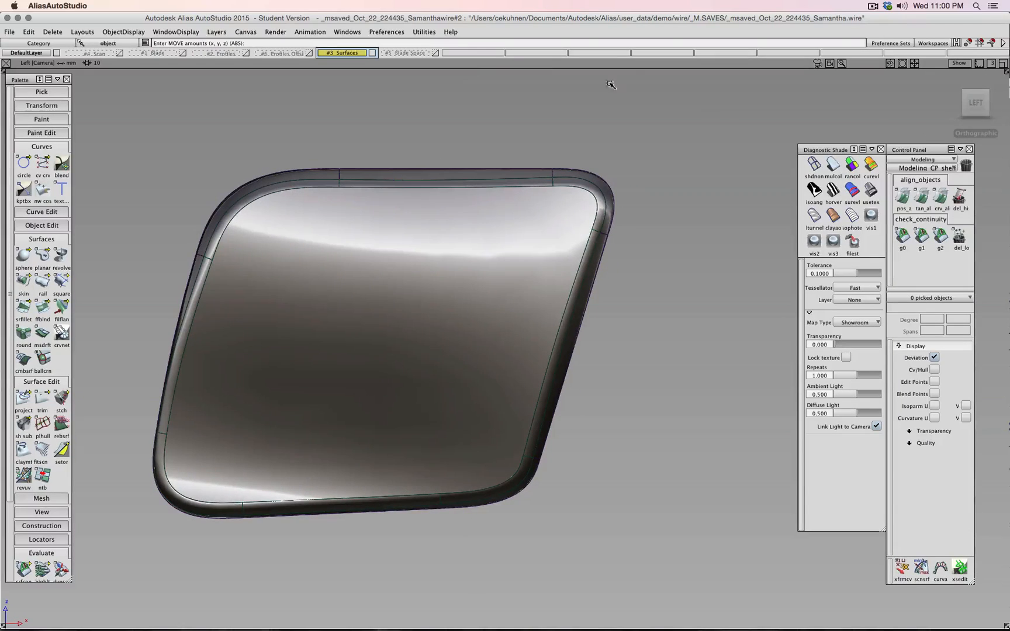
{"action": "left_click", "coordinate": [435, 54]}
{"action": "left_click_drag", "start_coordinate": [672, 198], "coordinate": [535, 246], "text": "alt+shift"}
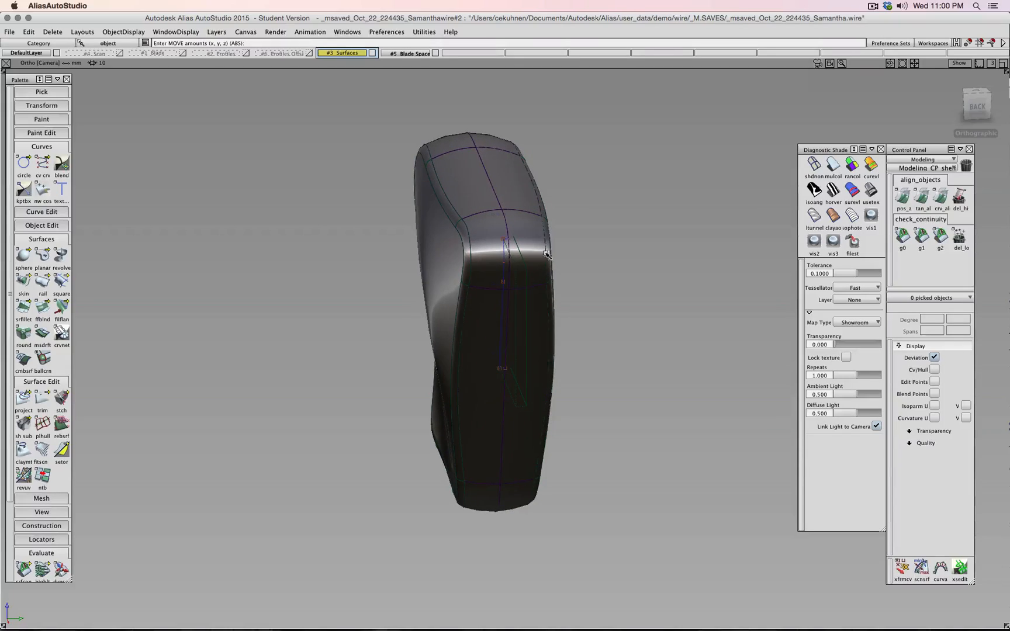
{"action": "left_click", "coordinate": [434, 53]}
{"action": "left_click", "coordinate": [183, 53]}
{"action": "left_click_drag", "start_coordinate": [232, 236], "coordinate": [462, 226], "text": "alt+shift"}
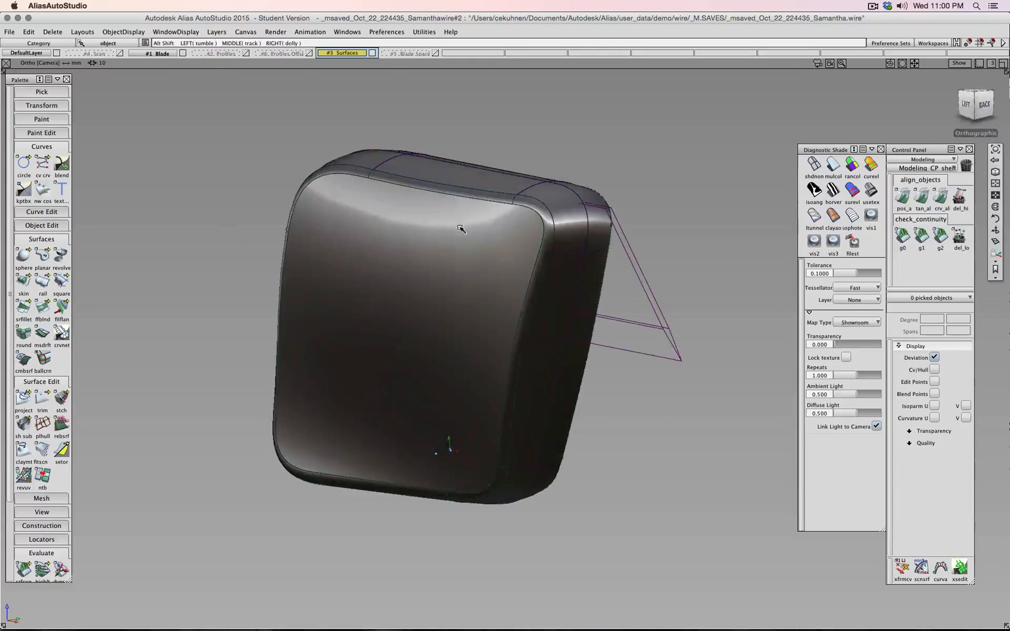
- Try mulcol shading, return to showroom reflective shading, and orbit to inspect reflections
{"action": "left_click", "coordinate": [831, 176]}
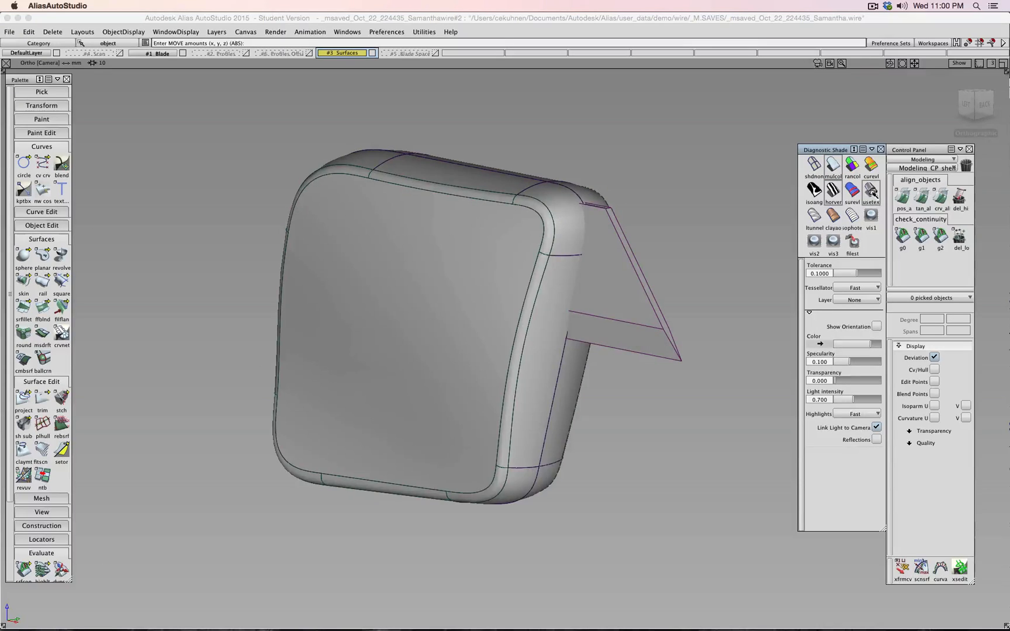
{"action": "left_click", "coordinate": [870, 215]}
{"action": "mouse_move", "coordinate": [710, 264]}
{"action": "left_mouse_down", "text": "alt+shift"}
{"action": "mouse_move", "coordinate": [733, 173]}
{"action": "mouse_move", "coordinate": [585, 152]}
{"action": "mouse_move", "coordinate": [256, 162]}
{"action": "mouse_move", "coordinate": [245, 233]}
{"action": "mouse_move", "coordinate": [292, 266]}
{"action": "mouse_move", "coordinate": [242, 248]}
{"action": "left_mouse_up", "text": "alt+shift"}
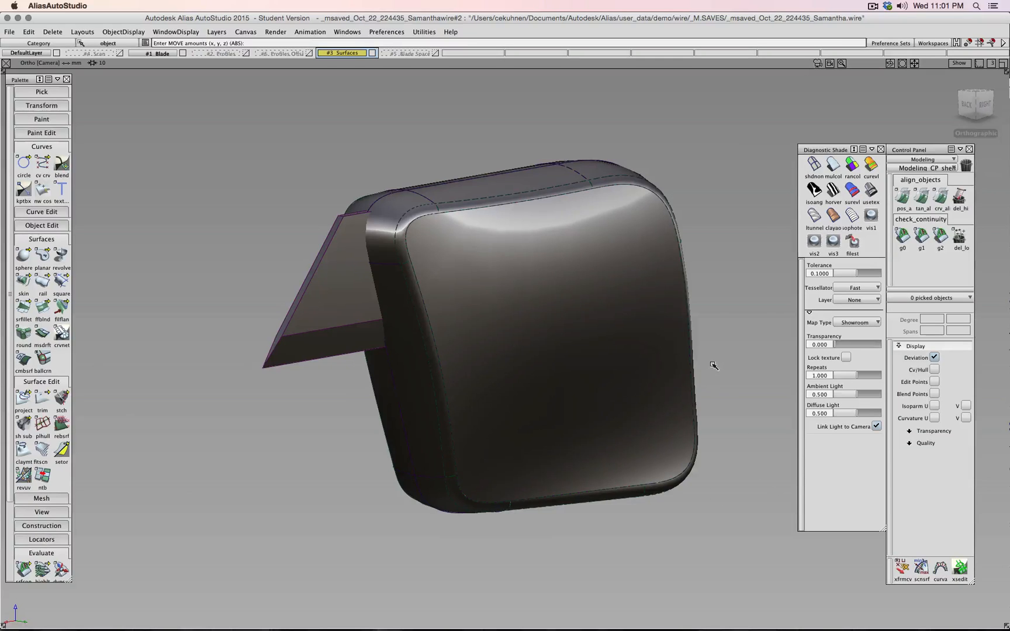
{"action": "scroll", "coordinate": [714, 366], "scroll_direction": "up", "scroll_amount": 3}
{"action": "scroll", "coordinate": [714, 366], "scroll_direction": "down", "scroll_amount": 4}
{"action": "left_click_drag", "start_coordinate": [442, 353], "coordinate": [711, 348], "text": "alt+shift"}
{"action": "left_click_drag", "start_coordinate": [471, 337], "coordinate": [604, 323], "text": "alt+shift"}
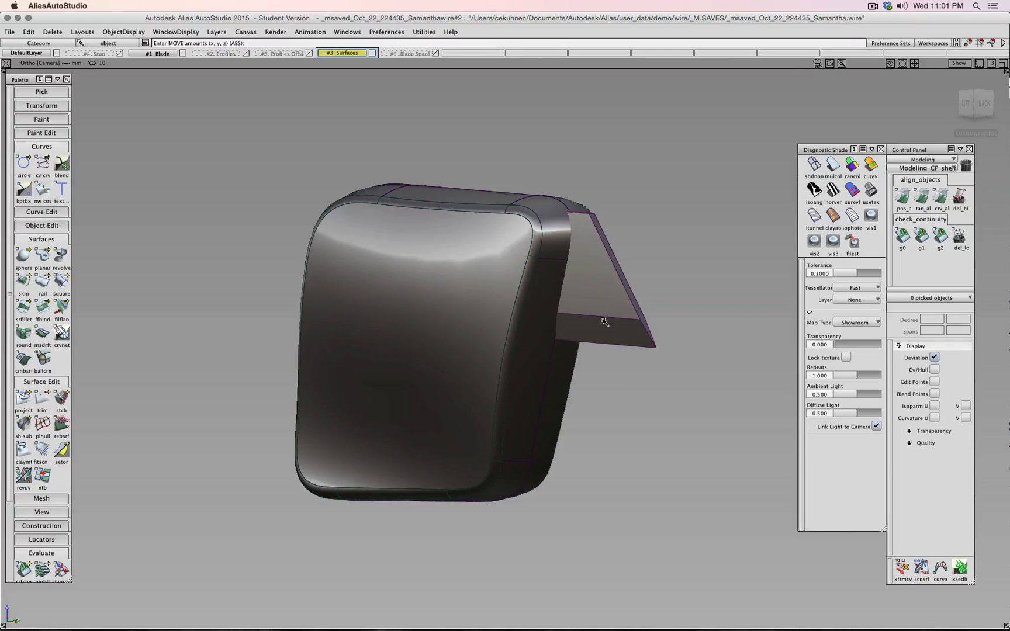
{"action": "left_click", "coordinate": [970, 103]}
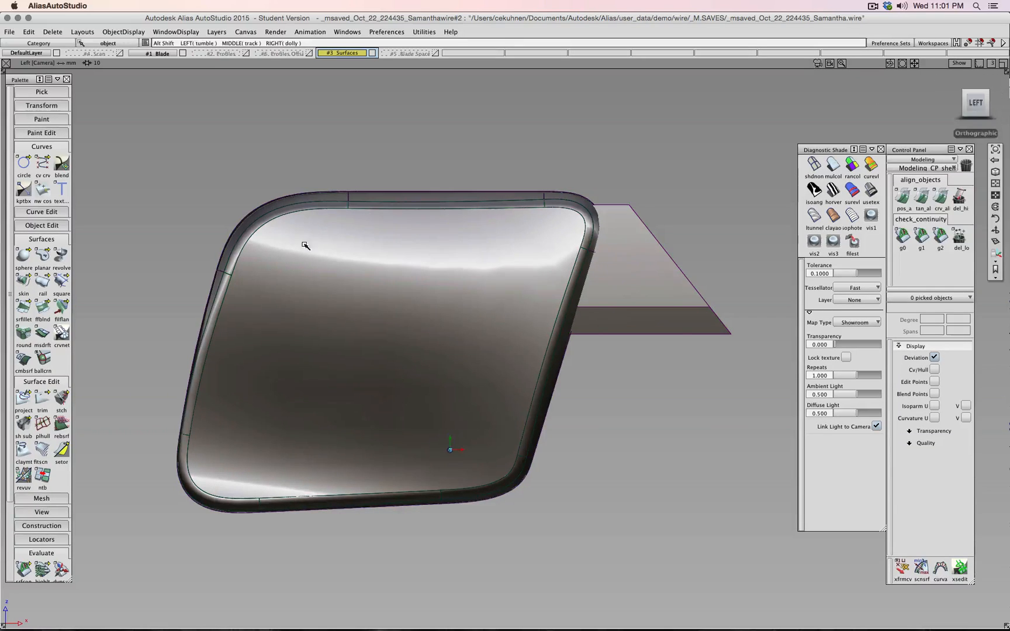
- Check the back and three-quarter views, then retrieve Visual State 3 via vis3
{"action": "left_click_drag", "start_coordinate": [307, 245], "coordinate": [129, 210], "text": "alt+shift"}
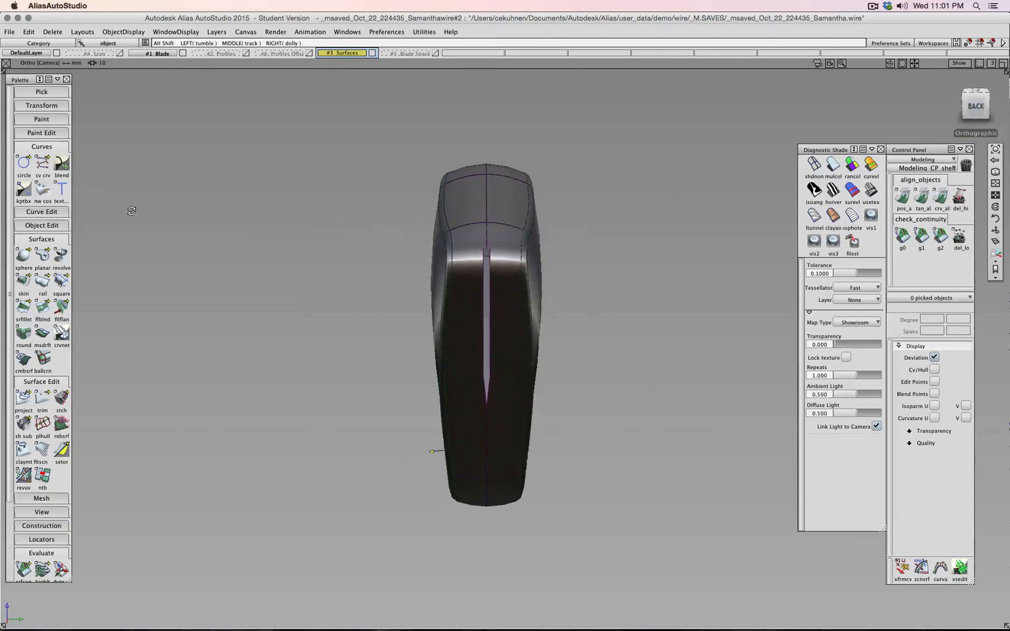
{"action": "left_click", "coordinate": [973, 114]}
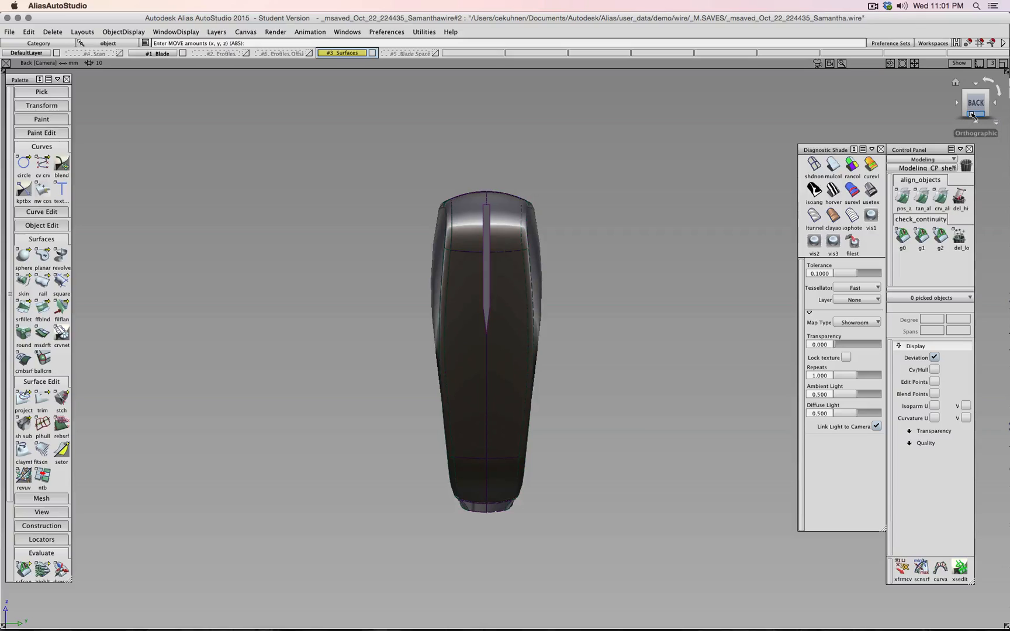
{"action": "left_click", "coordinate": [973, 114]}
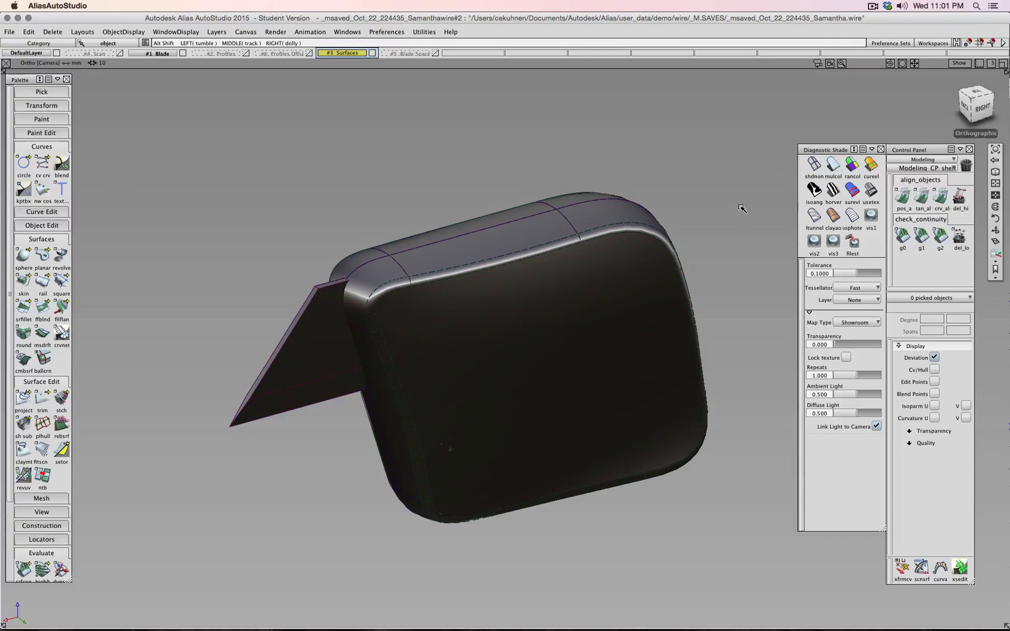
{"action": "left_click_drag", "start_coordinate": [739, 208], "coordinate": [533, 258], "text": "alt+shift"}
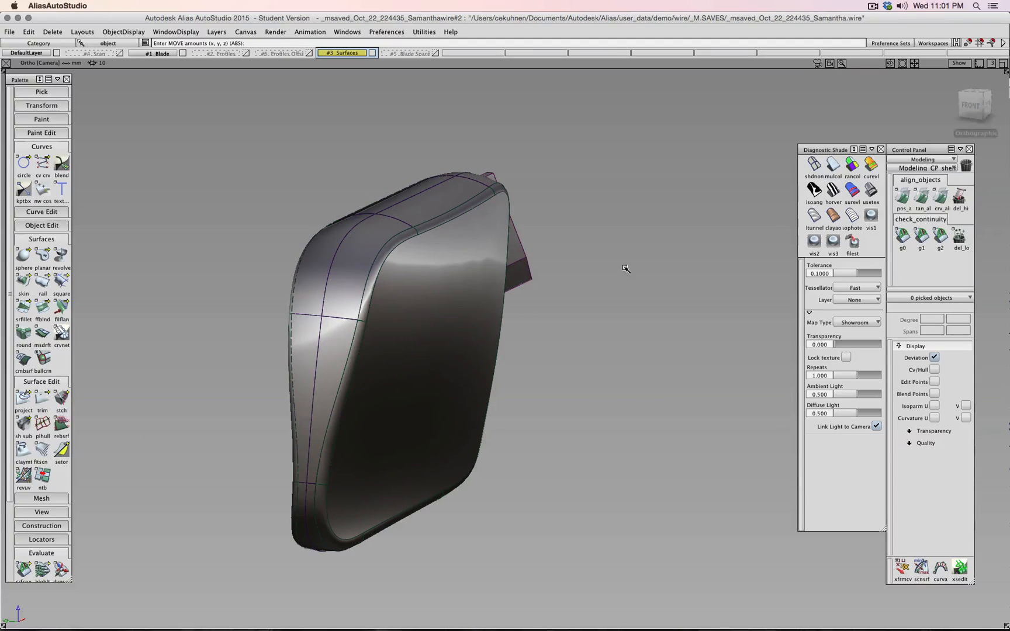
{"action": "left_click", "coordinate": [833, 239]}
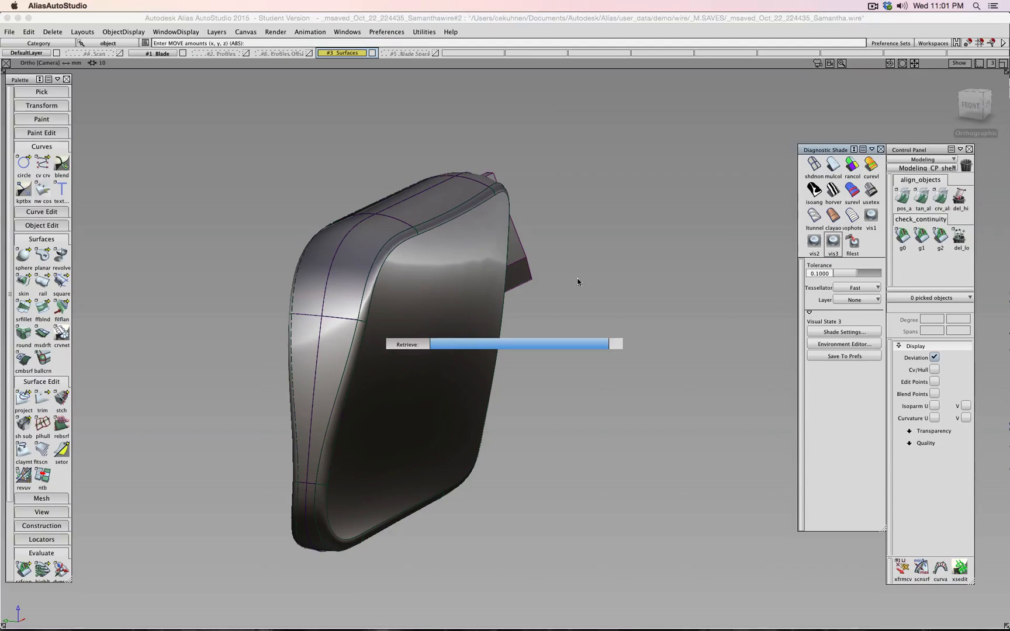
{"action": "left_click_drag", "start_coordinate": [683, 300], "coordinate": [464, 268], "text": "alt+shift"}
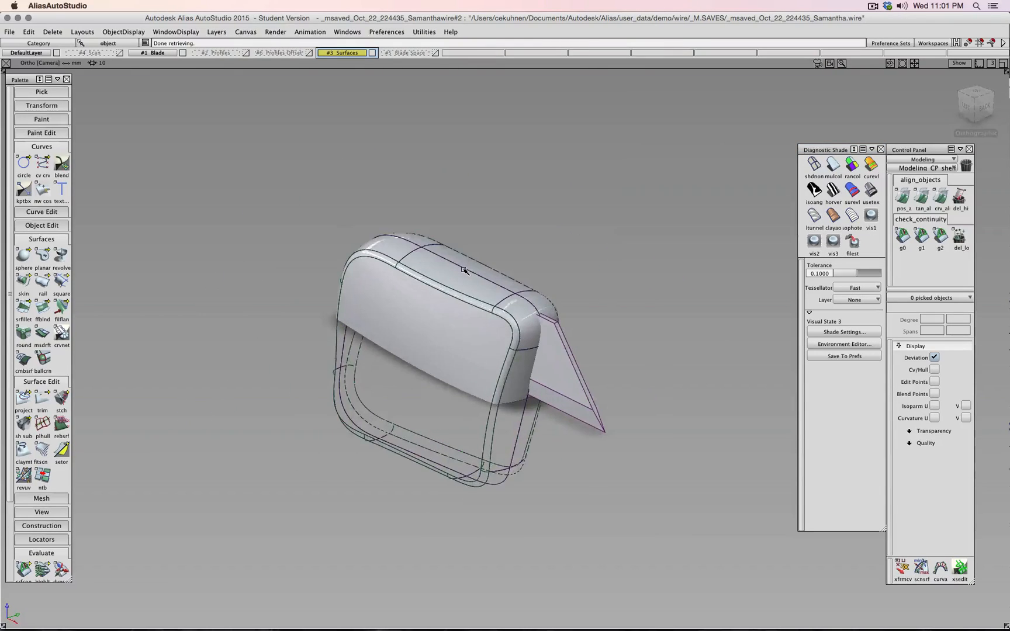